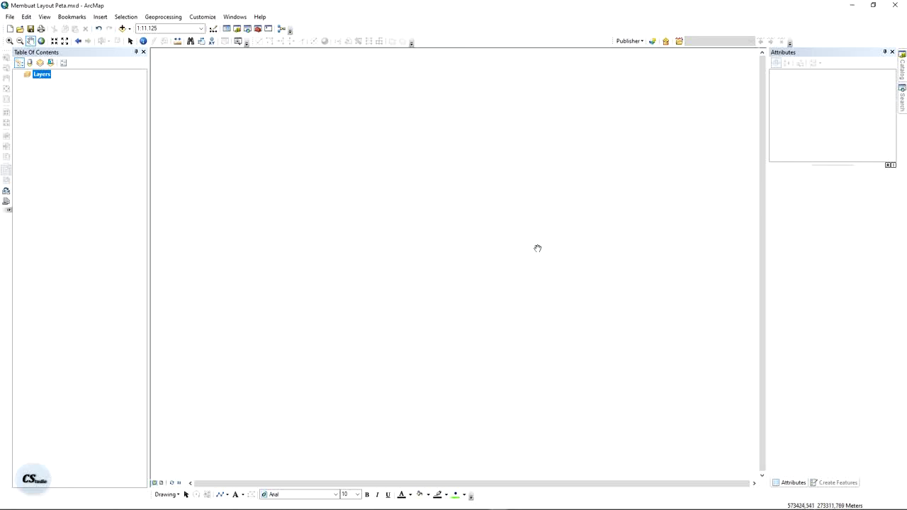
# Switch to PowerPoint and review the list of map components on the Komponen Peta slide.
pyautogui.hotkey('alt', 'Tab')
pyautogui.press('Tab')
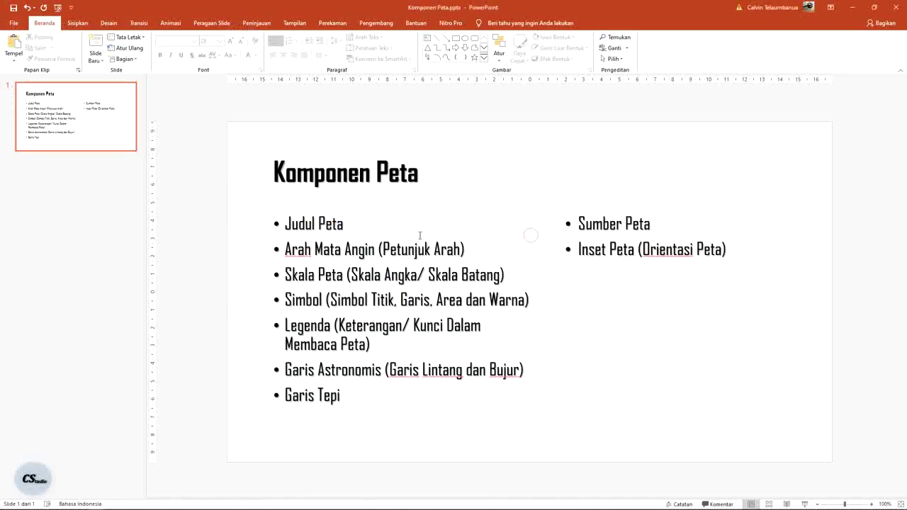
pyautogui.press('alt')
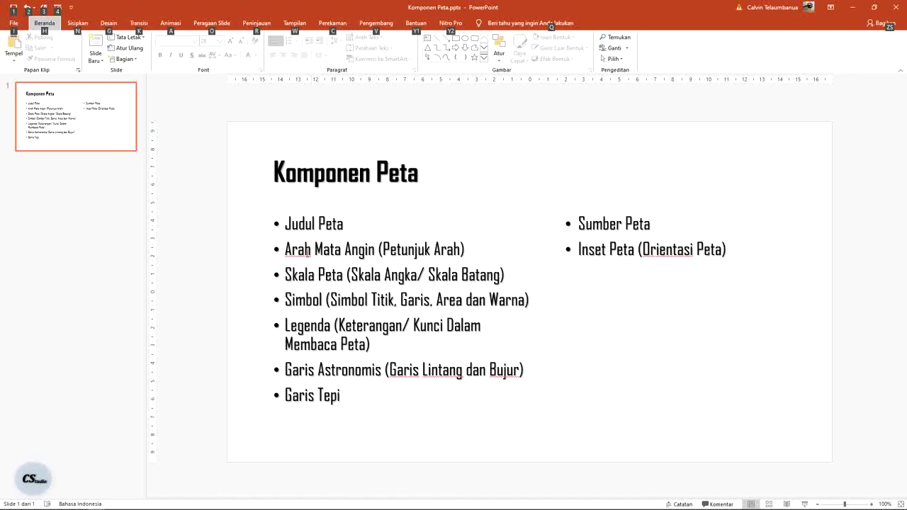
pyautogui.moveTo(287, 249); pyautogui.dragTo(461, 248)
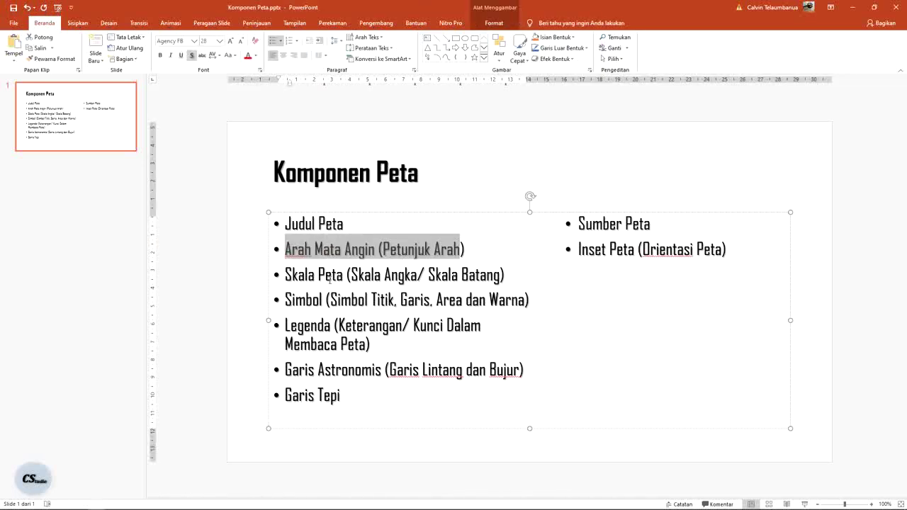
pyautogui.click(312, 280)
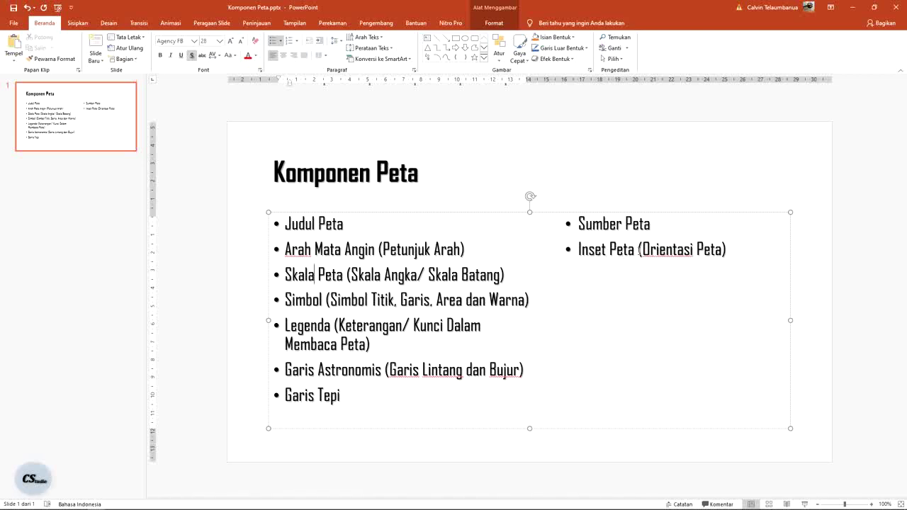
# Switch to the sample map PDF in Nitro Reader and examine its title, north arrow, scale and projection block.
pyautogui.hotkey('alt', 'Tab')
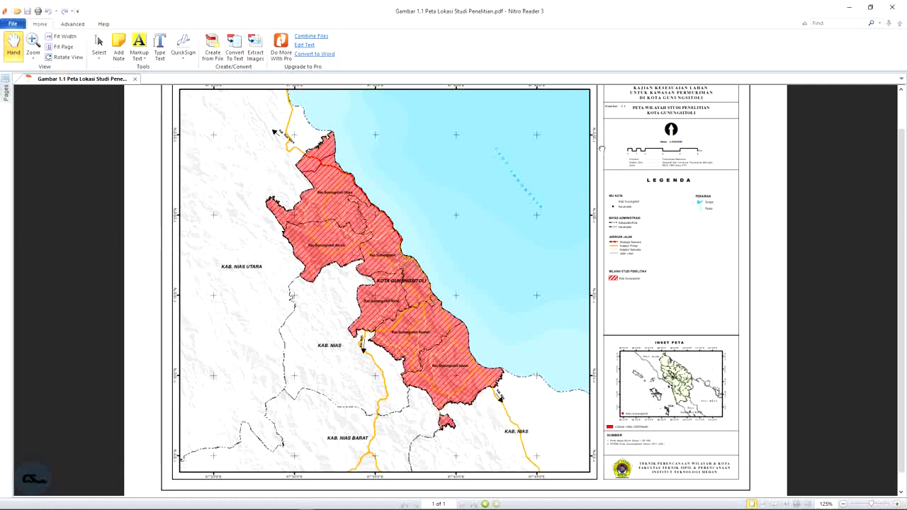
pyautogui.moveTo(600, 148); pyautogui.dragTo(600, 200)
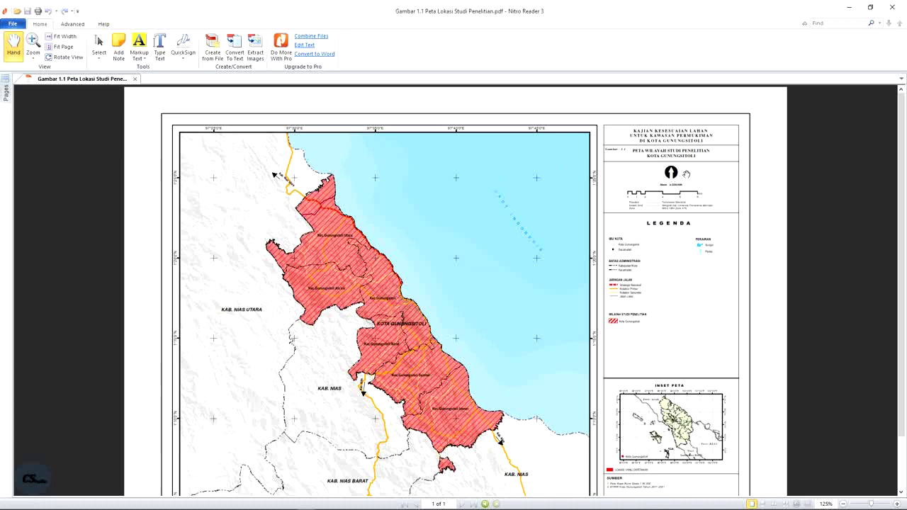
pyautogui.scroll(1, 681, 172)
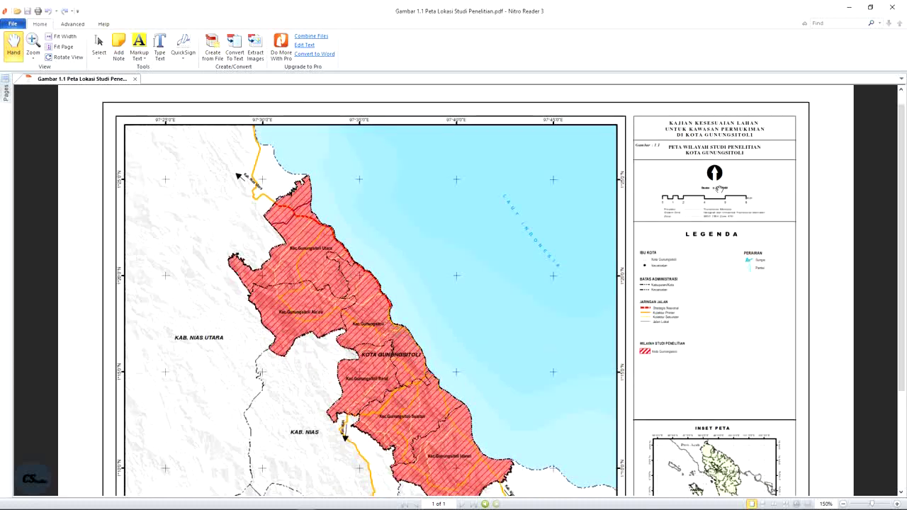
pyautogui.scroll(3, 719, 189)
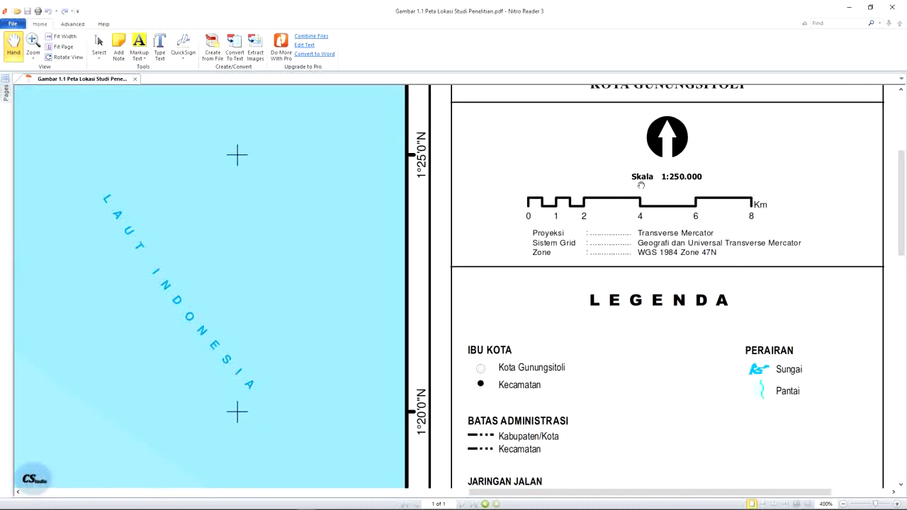
pyautogui.moveTo(710, 169); pyautogui.dragTo(689, 213)
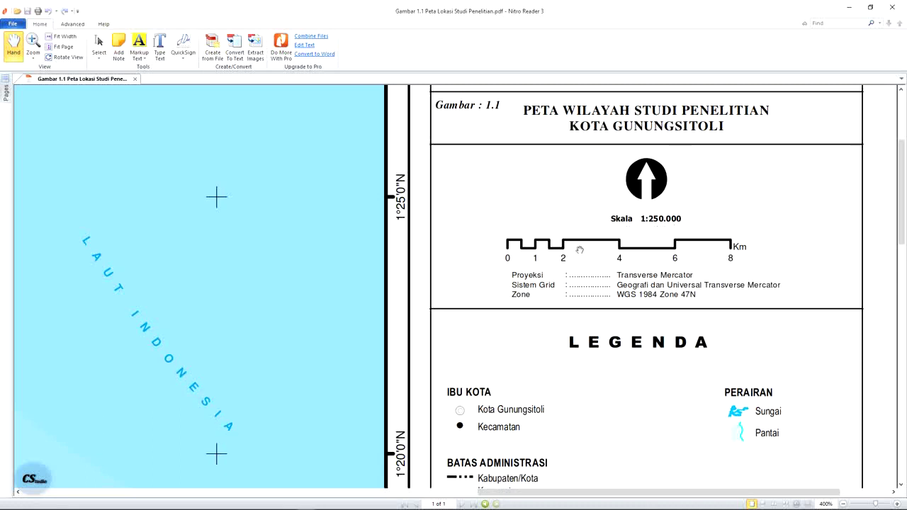
# Examine the sample map's legend, inset map, source notes and institution block, and its outer borders and coordinate grid.
pyautogui.moveTo(620, 341); pyautogui.dragTo(666, 162)
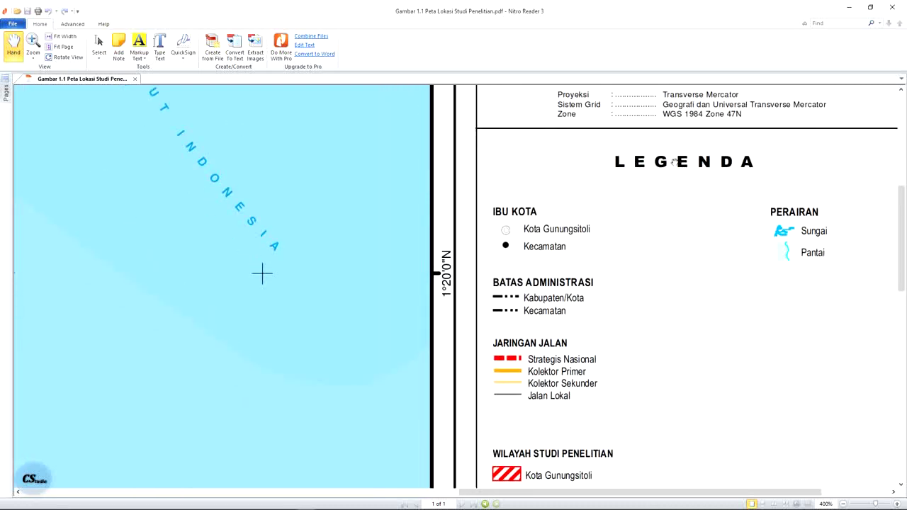
pyautogui.moveTo(769, 389); pyautogui.dragTo(729, 254)
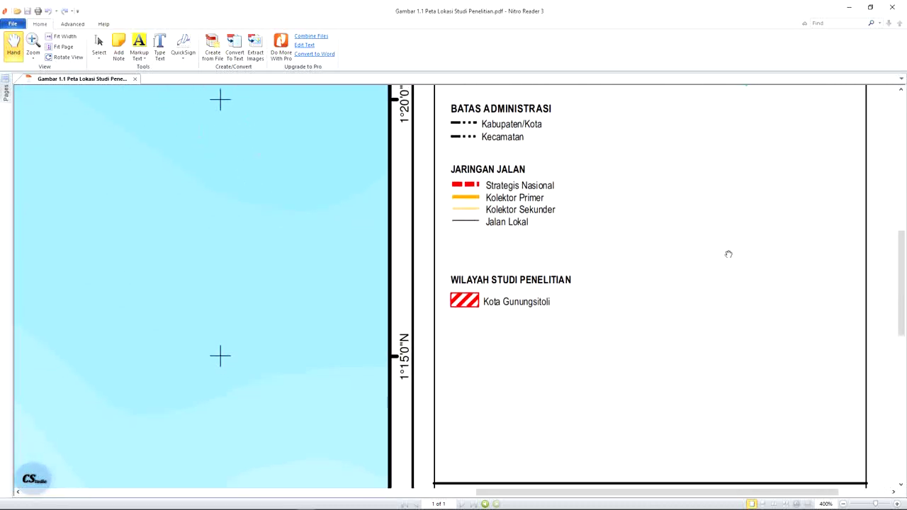
pyautogui.moveTo(617, 386); pyautogui.dragTo(594, 139)
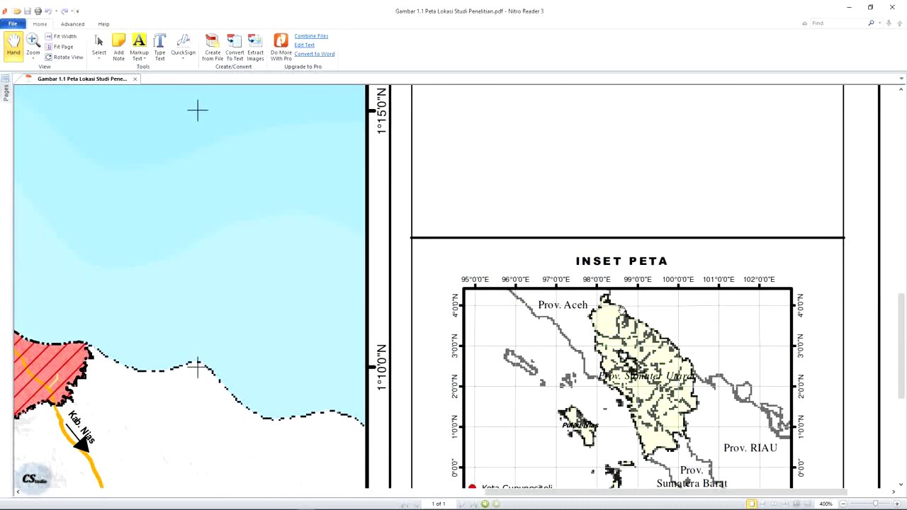
pyautogui.scroll(-2, 644, 401)
pyautogui.moveTo(645, 402); pyautogui.dragTo(627, 345)
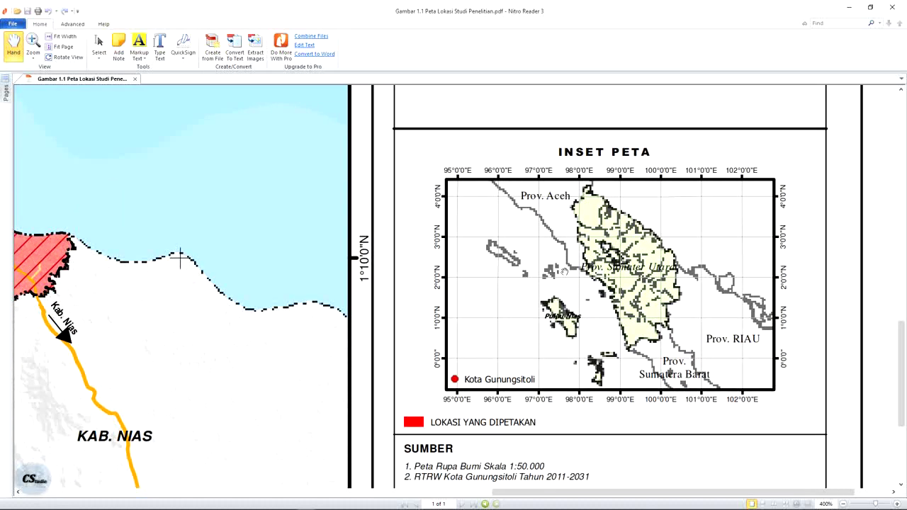
pyautogui.moveTo(556, 391); pyautogui.dragTo(589, 281)
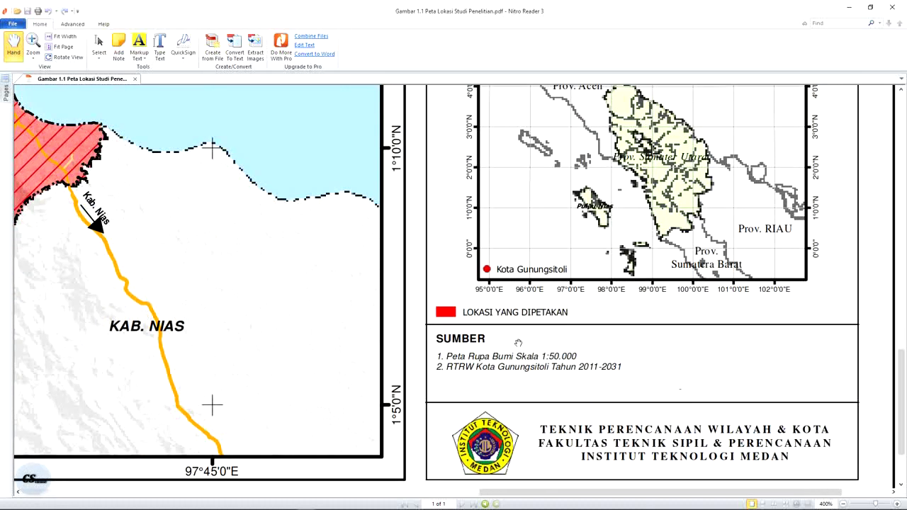
pyautogui.scroll(-4, 554, 396)
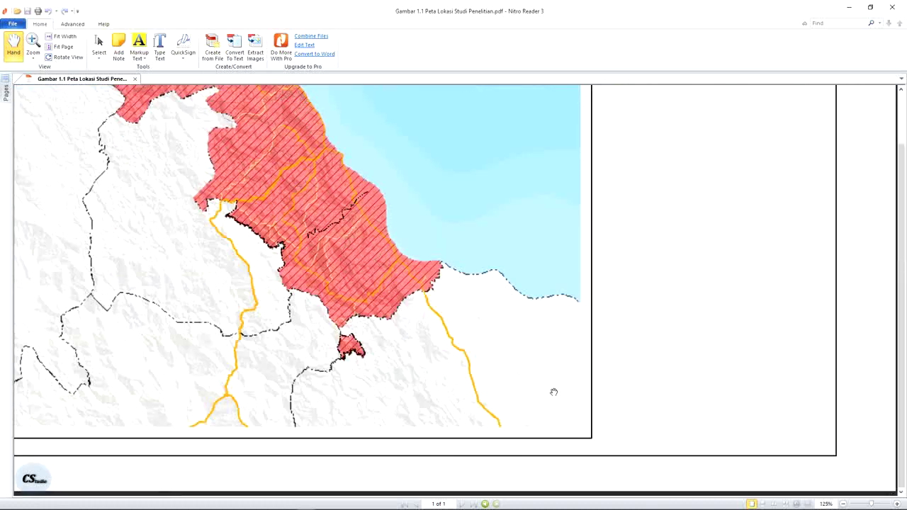
pyautogui.moveTo(425, 165); pyautogui.dragTo(451, 221)
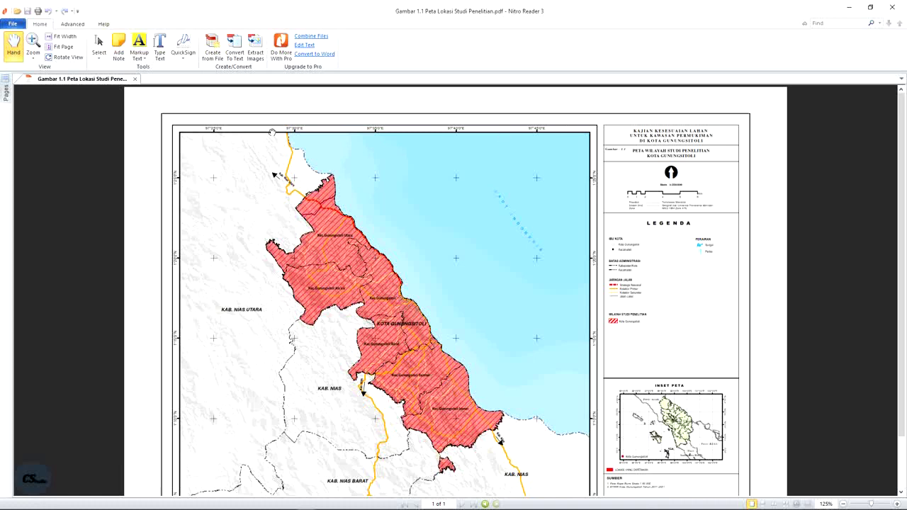
pyautogui.scroll(-2, 484, 415)
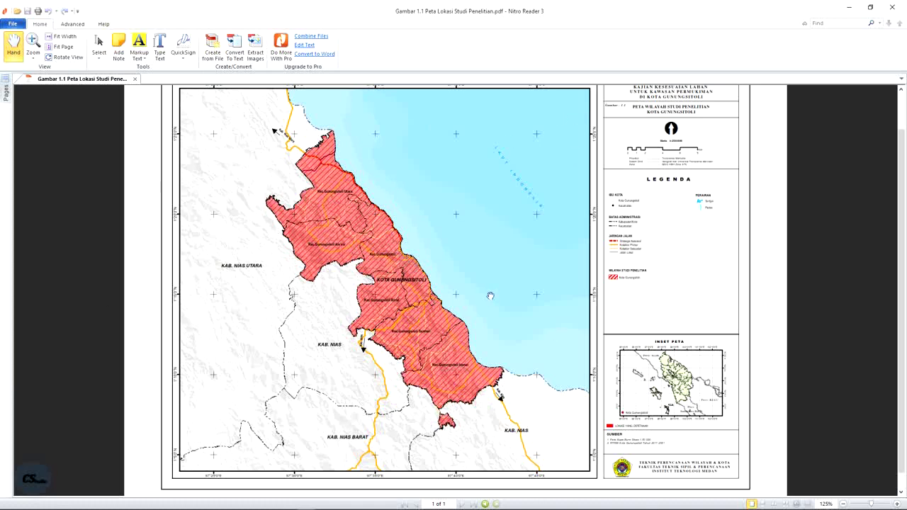
# Switch to the Membuat Layout Peta document in ArcMap and change from data view to layout view.
pyautogui.hotkey('alt', 'Tab')
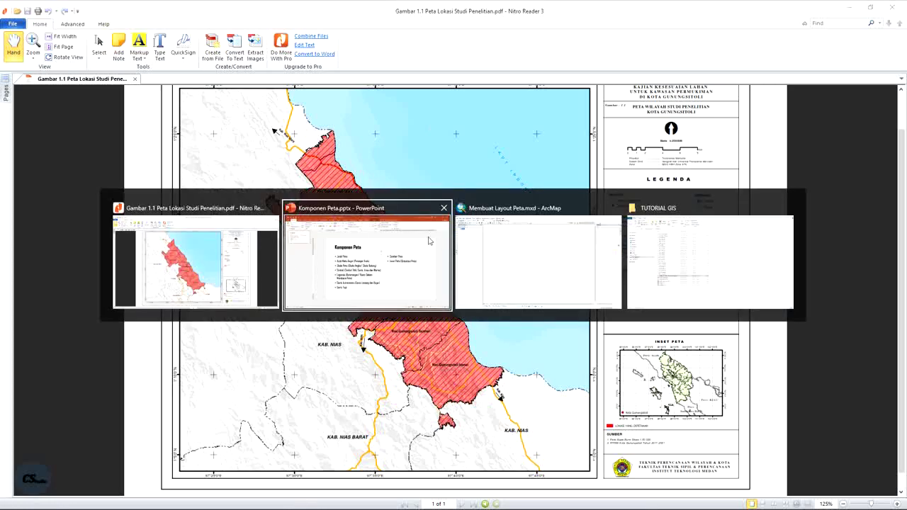
pyautogui.click(504, 244)
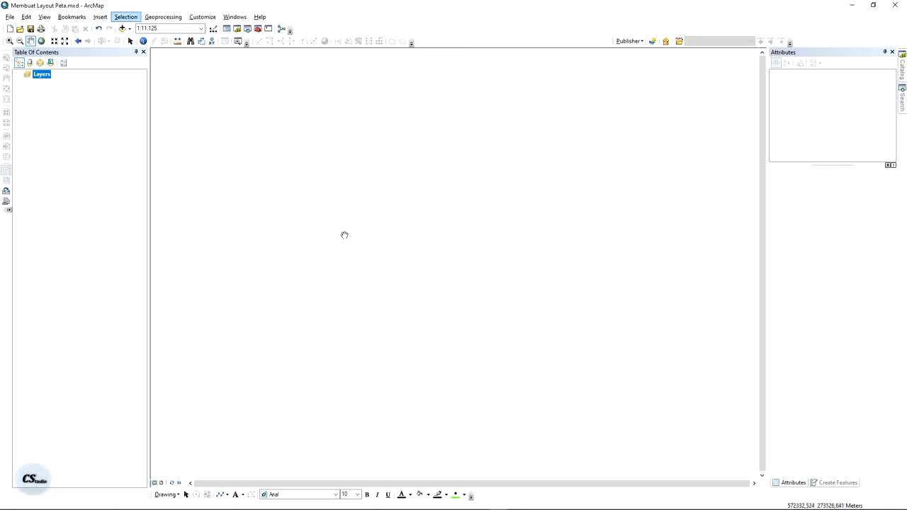
pyautogui.click(161, 484)
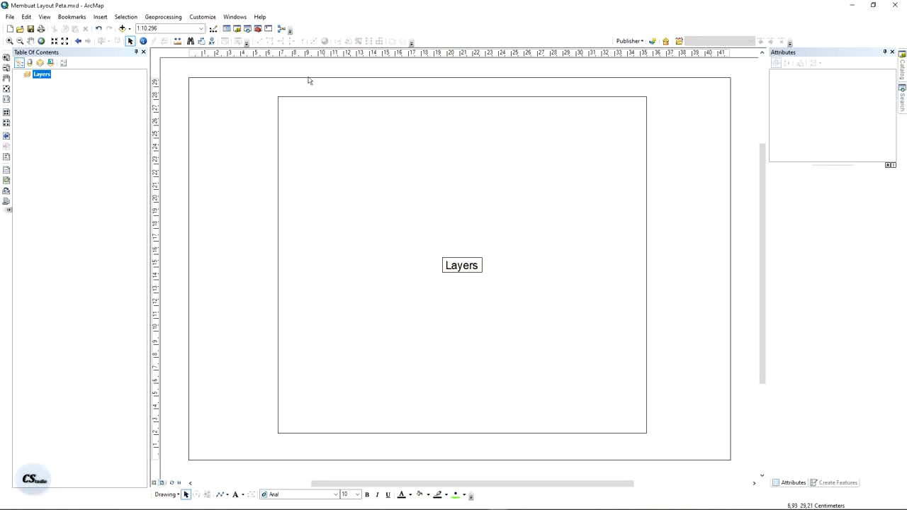
pyautogui.click(155, 483)
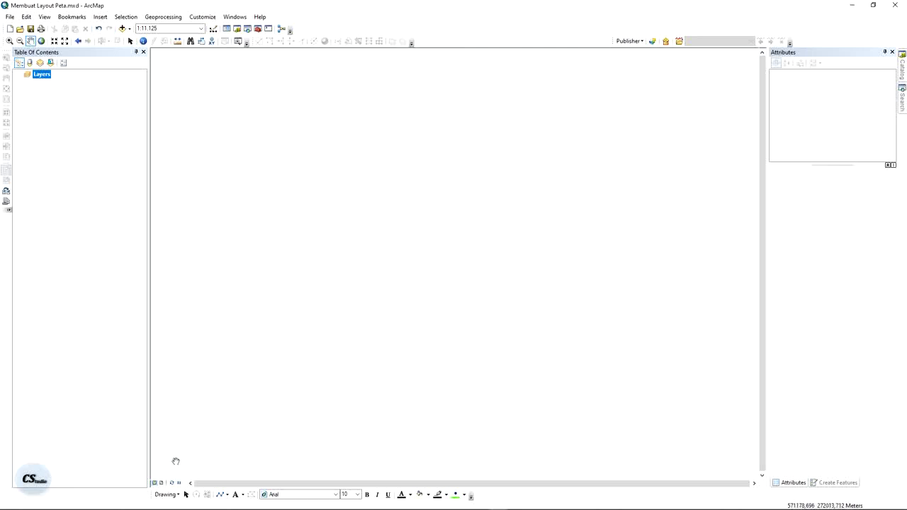
pyautogui.click(162, 483)
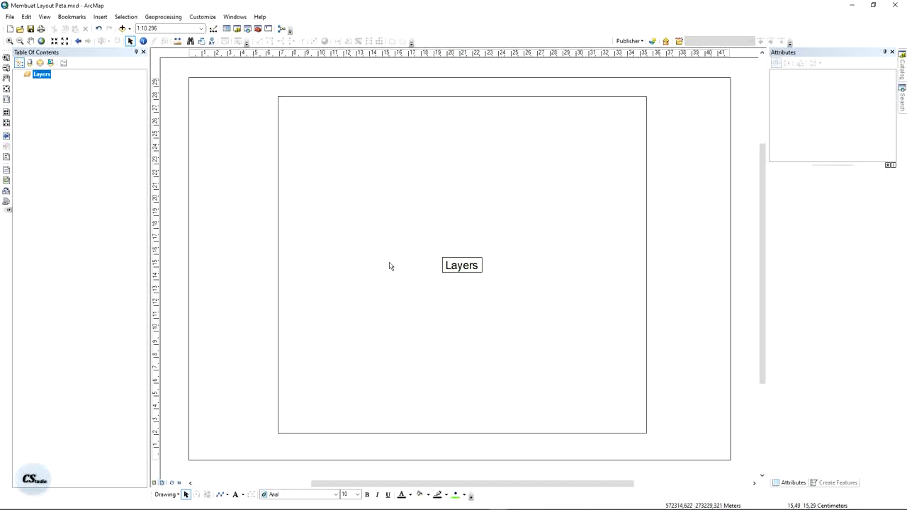
# Check the sample map's border, and place layout guides about 1 cm inside the page's left and top edges in ArcMap.
pyautogui.hotkey('alt', 'Tab')
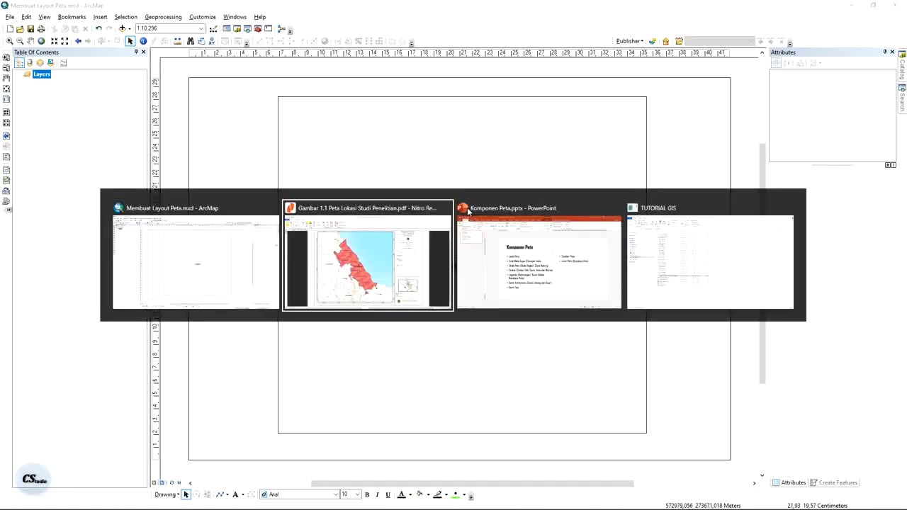
pyautogui.scroll(2, 528, 188)
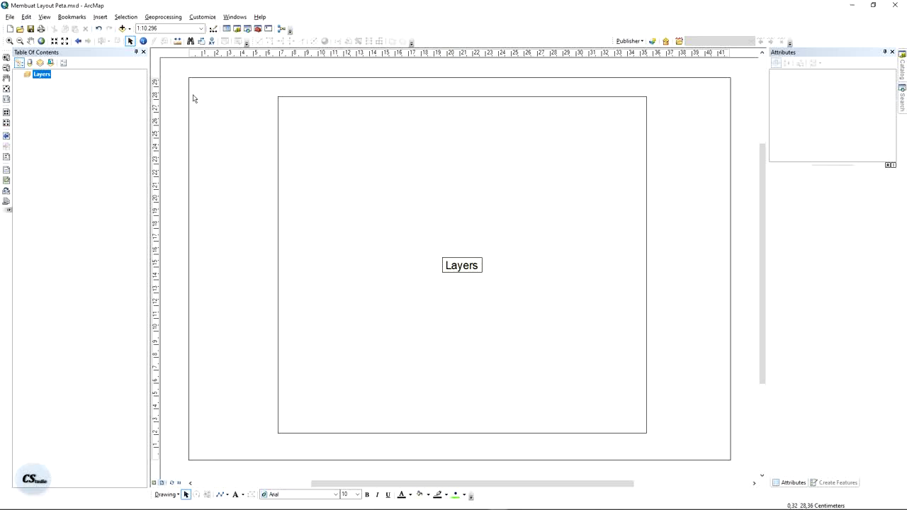
pyautogui.scroll(-4, 194, 91)
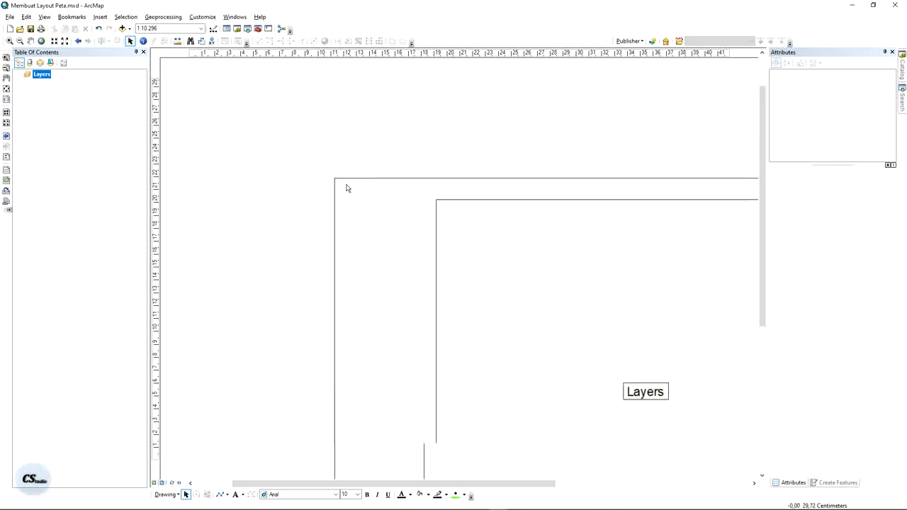
pyautogui.scroll(-2, 347, 188)
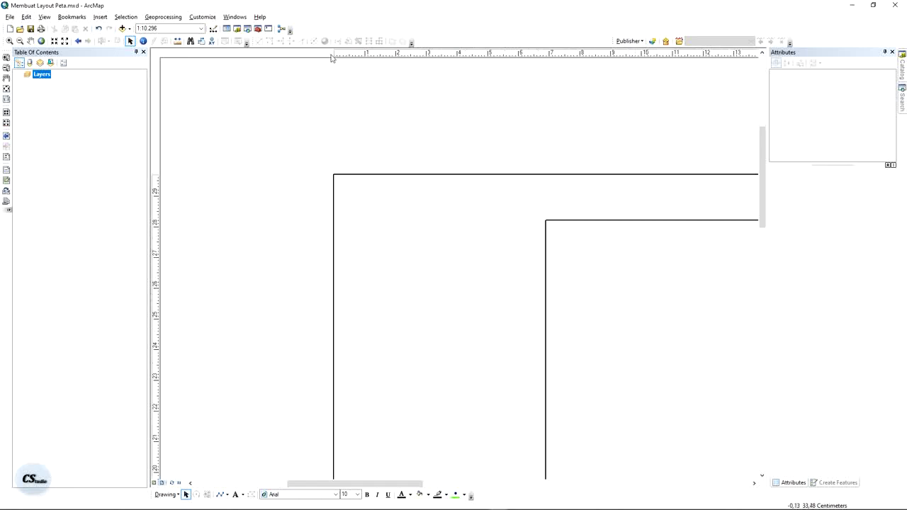
pyautogui.rightClick(368, 54)
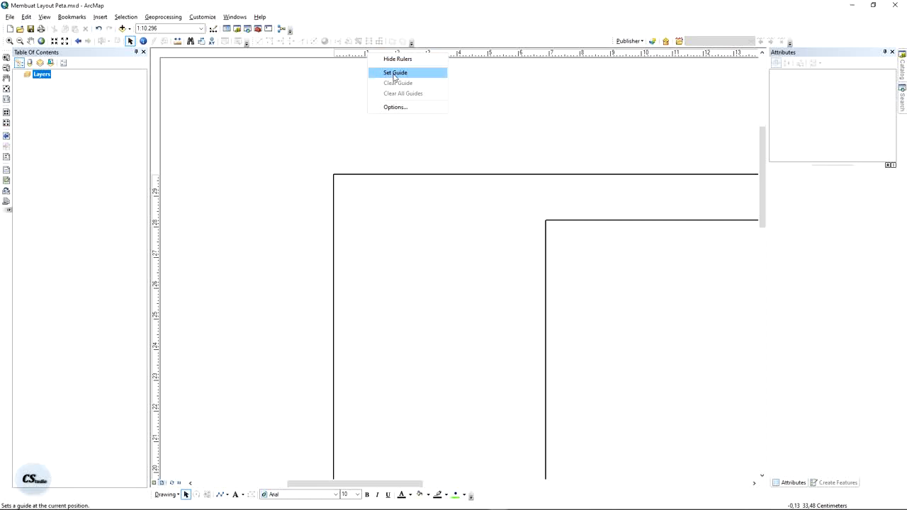
pyautogui.click(400, 14)
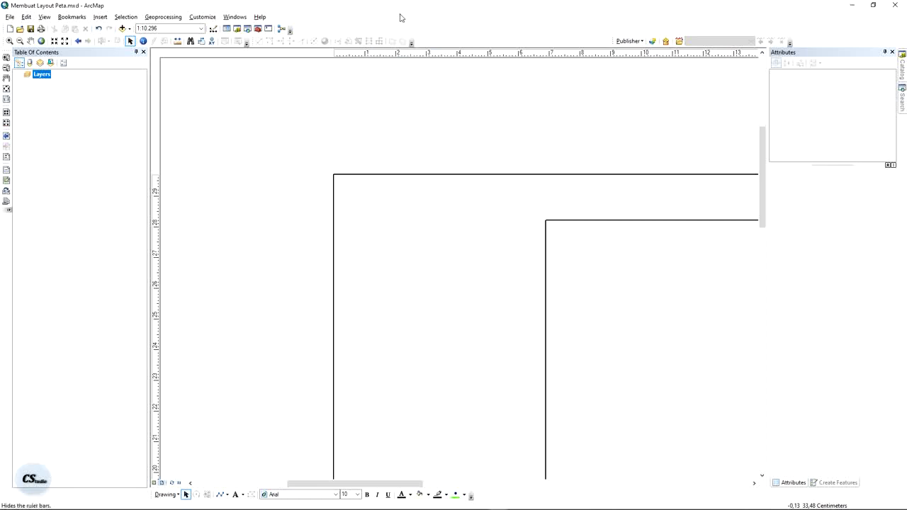
pyautogui.click(366, 55)
# Place layout guides at 41 cm near the page's right edge and 1 cm above its bottom edge, and show the whole page.
pyautogui.moveTo(718, 145); pyautogui.dragTo(494, 172)
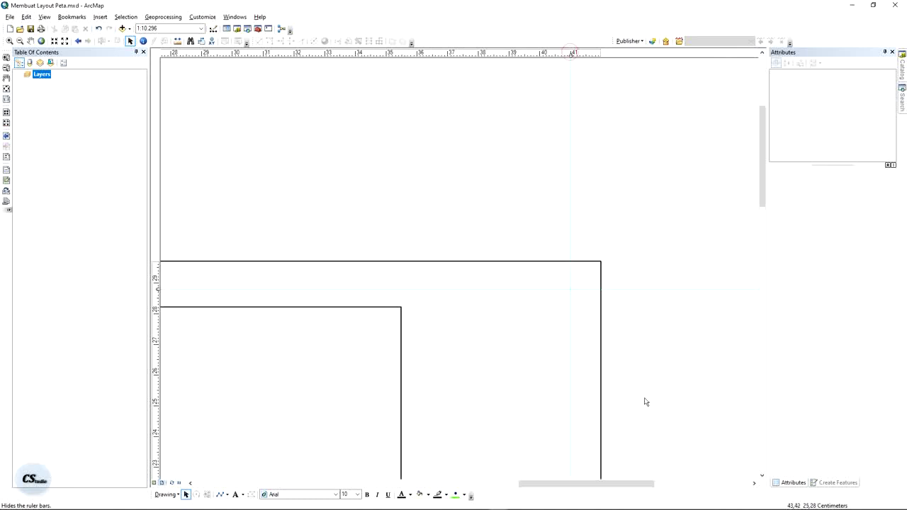
pyautogui.moveTo(664, 437); pyautogui.dragTo(669, 125)
pyautogui.moveTo(678, 413); pyautogui.dragTo(650, 36)
pyautogui.moveTo(648, 409); pyautogui.dragTo(630, 84)
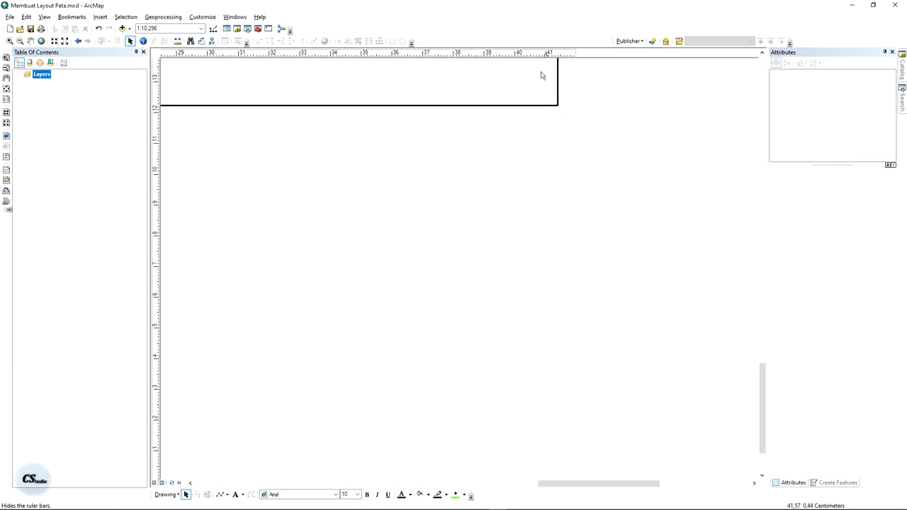
pyautogui.moveTo(578, 110); pyautogui.dragTo(591, 249)
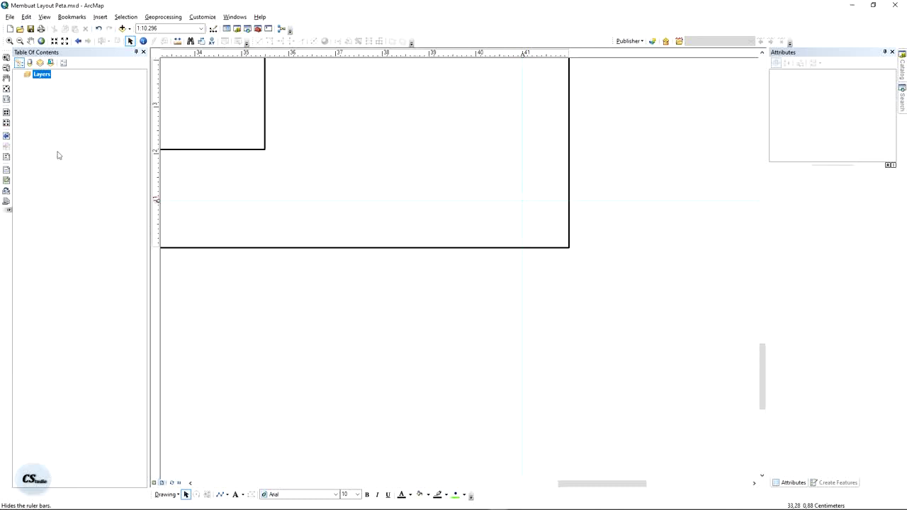
pyautogui.click(7, 89)
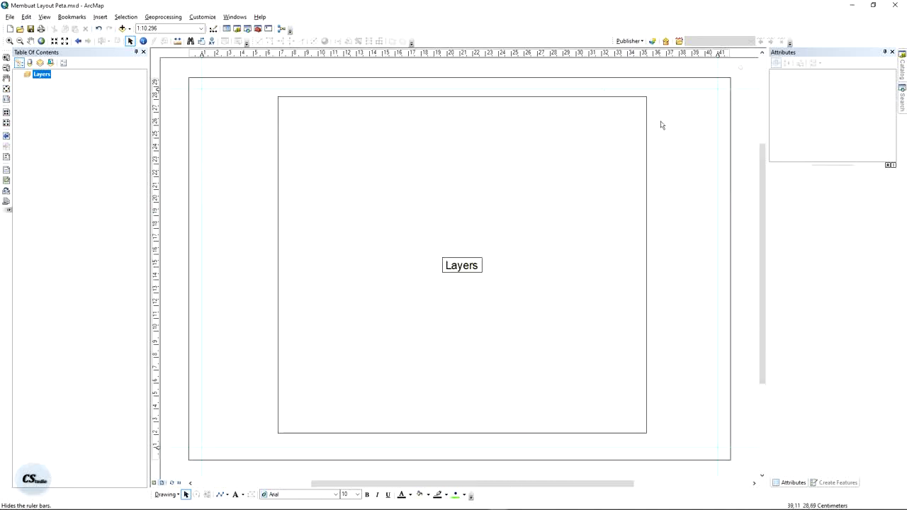
pyautogui.click(519, 140)
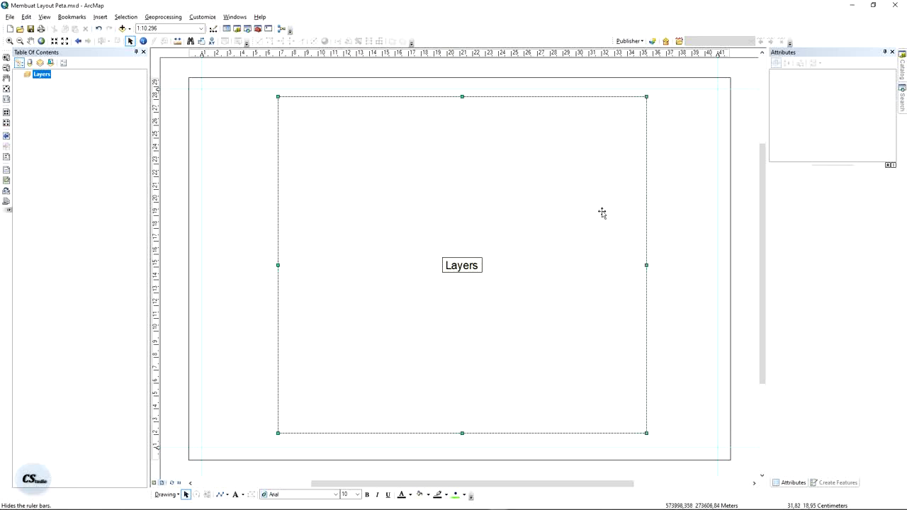
pyautogui.click(748, 134)
pyautogui.click(524, 184)
pyautogui.click(756, 103)
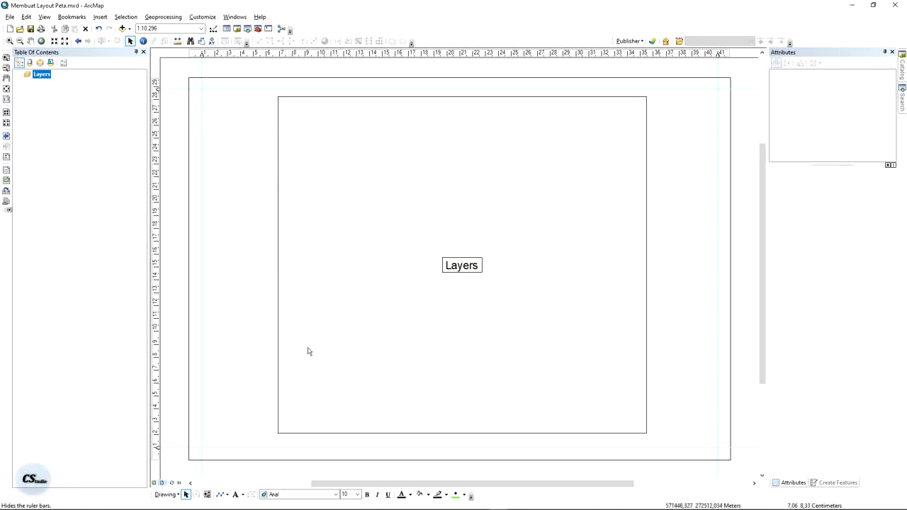
# Hide the Draw toolbar and show it again.
pyautogui.click(202, 17)
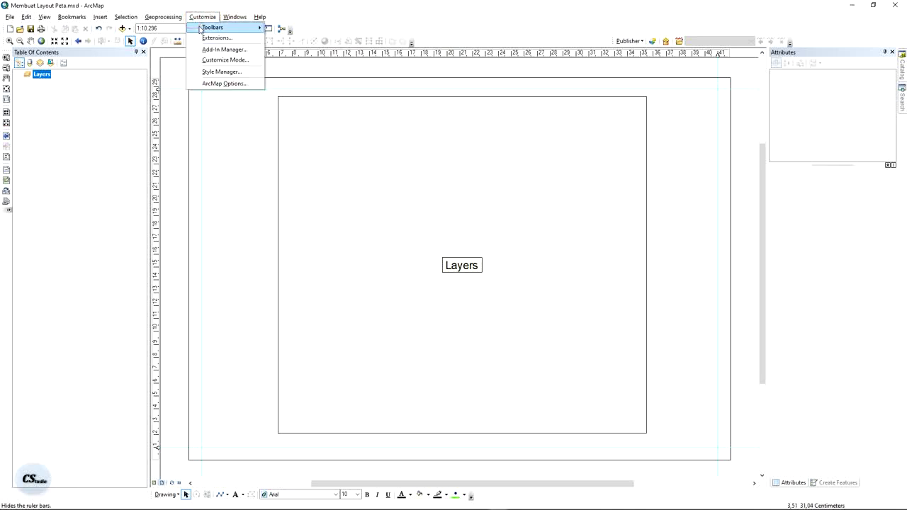
pyautogui.moveTo(211, 27)
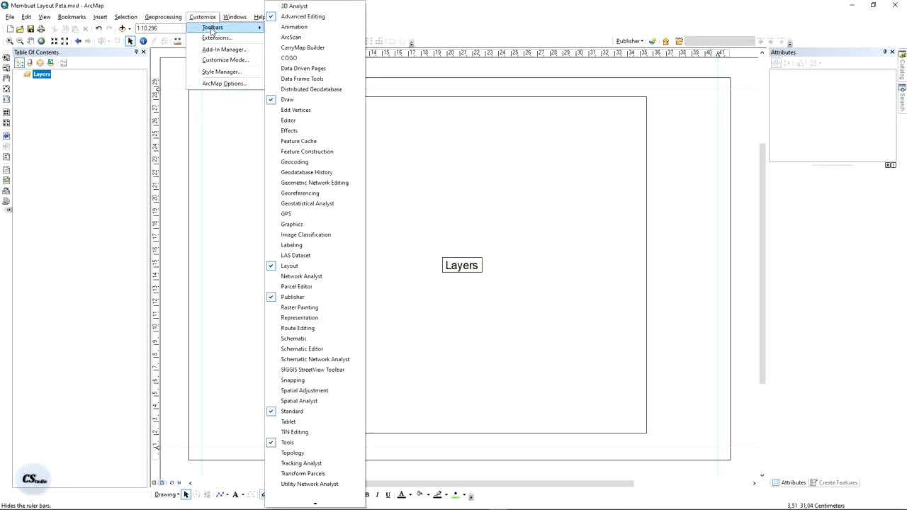
pyautogui.click(292, 100)
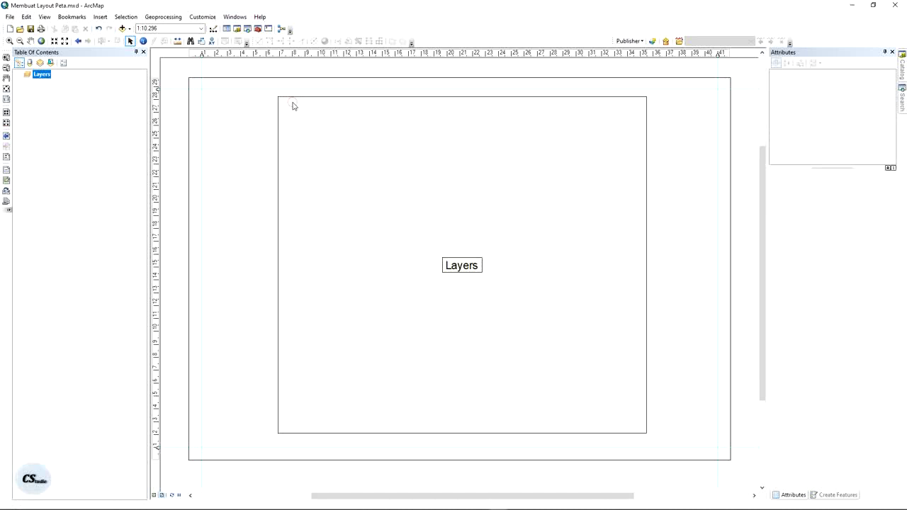
pyautogui.click(202, 16)
pyautogui.moveTo(230, 29)
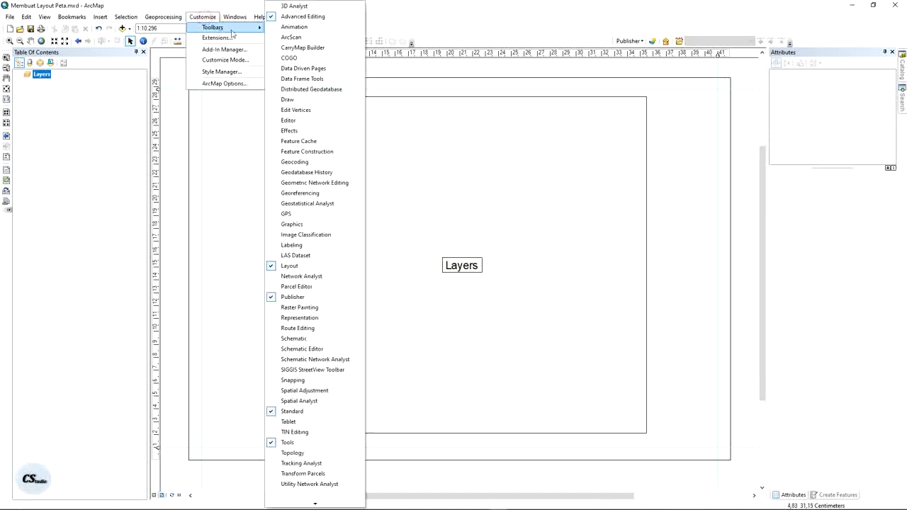
pyautogui.click(300, 101)
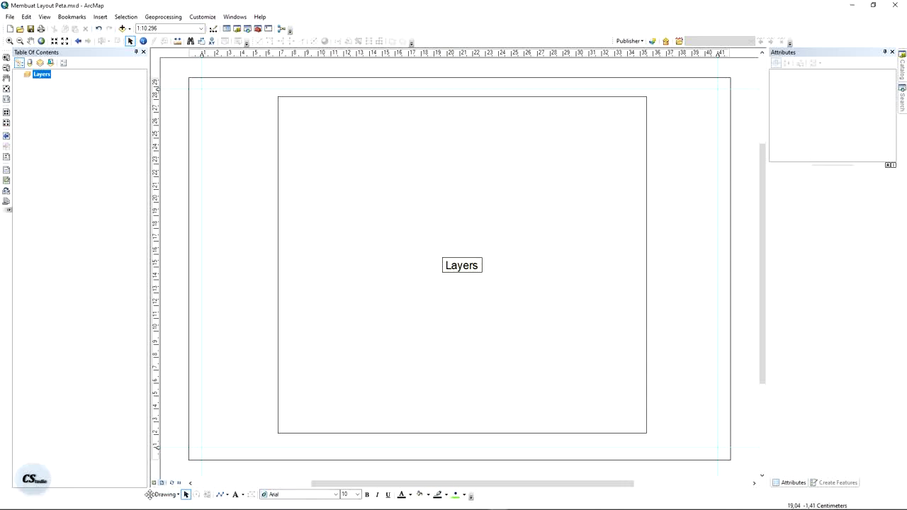
# Draw a rectangle of 40 by 27.8 cm on the layout page, snapped to the four 1 cm margin guides.
pyautogui.click(227, 495)
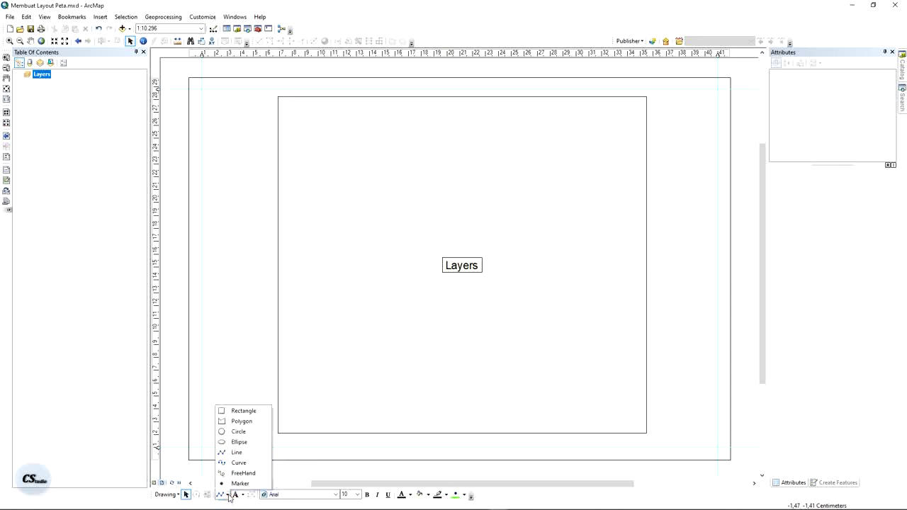
pyautogui.click(241, 411)
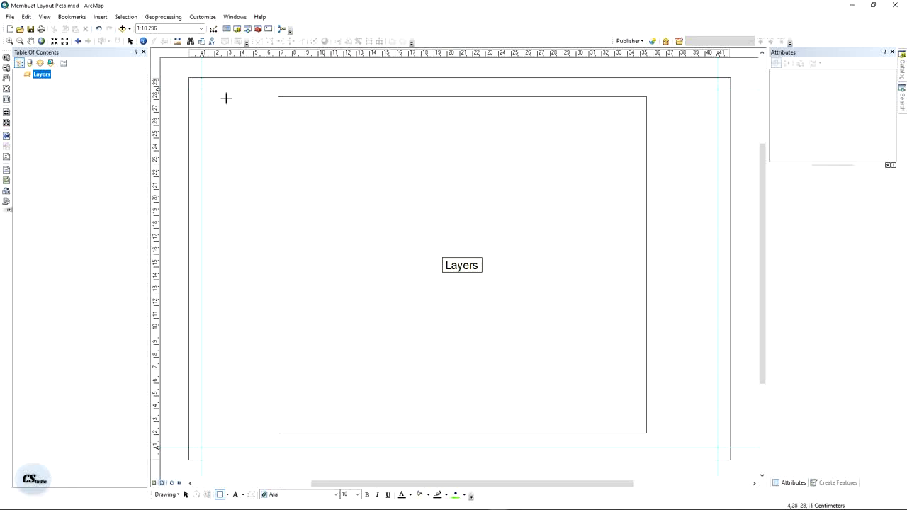
pyautogui.moveTo(200, 87); pyautogui.dragTo(719, 445)
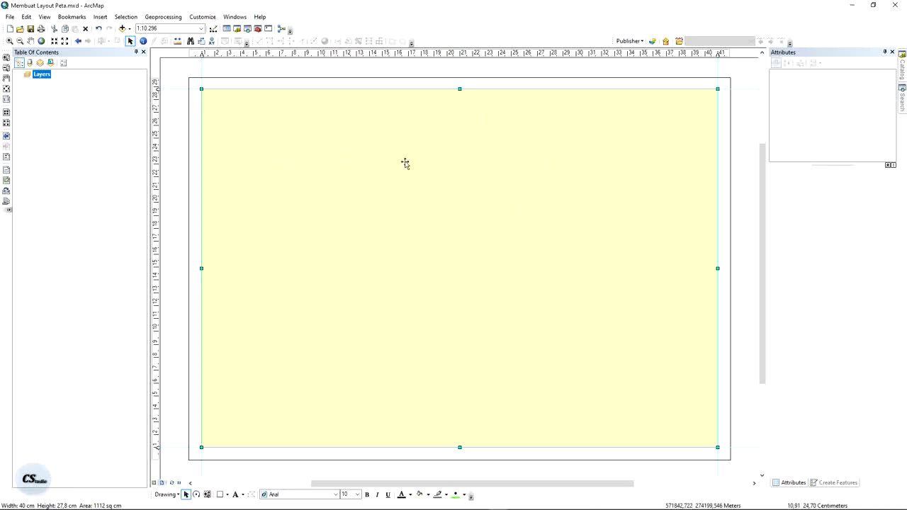
# Give the border rectangle no fill colour and a black outline.
pyautogui.rightClick(465, 182)
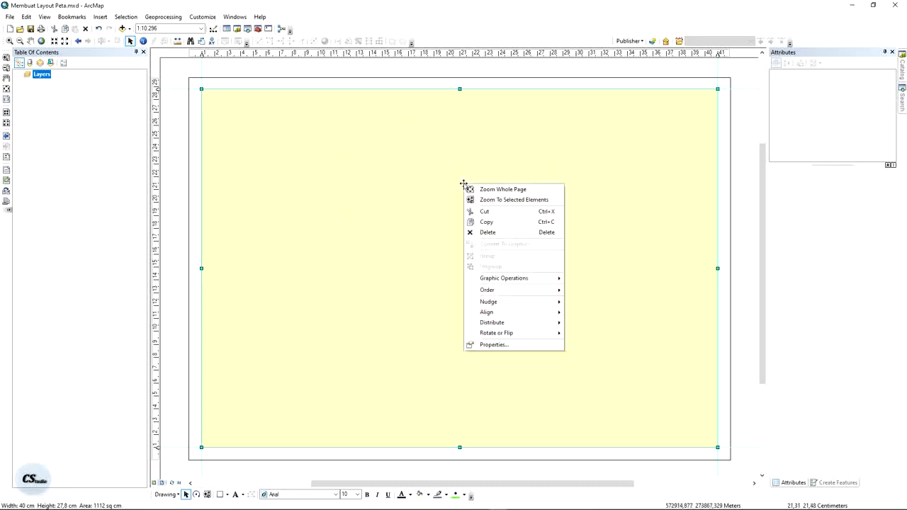
pyautogui.click(493, 345)
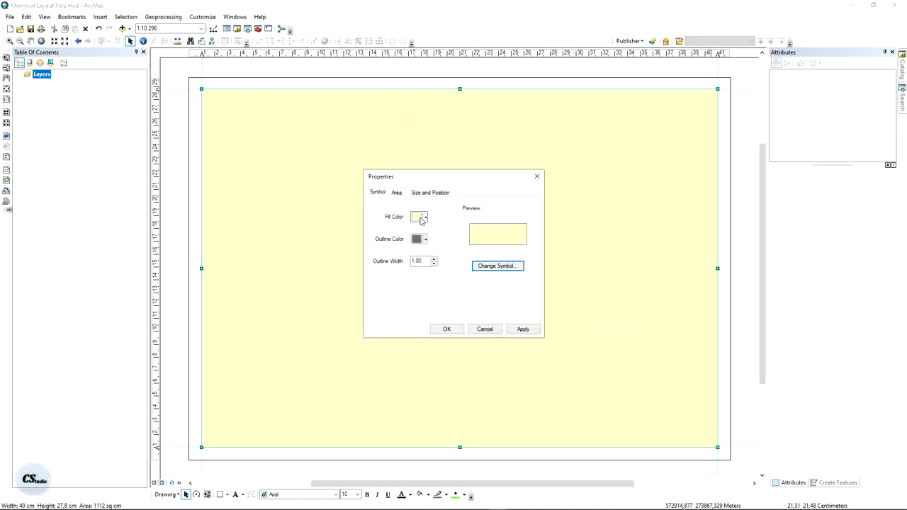
pyautogui.click(421, 221)
pyautogui.click(437, 231)
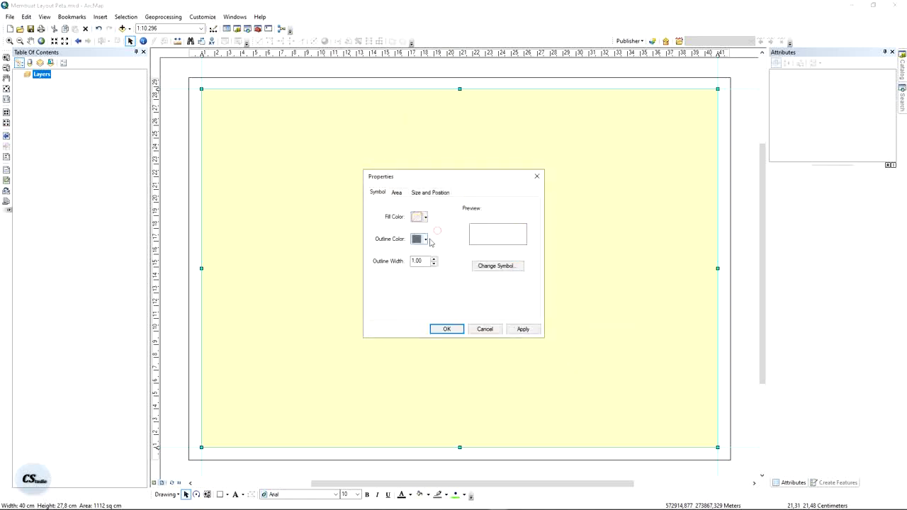
pyautogui.click(416, 238)
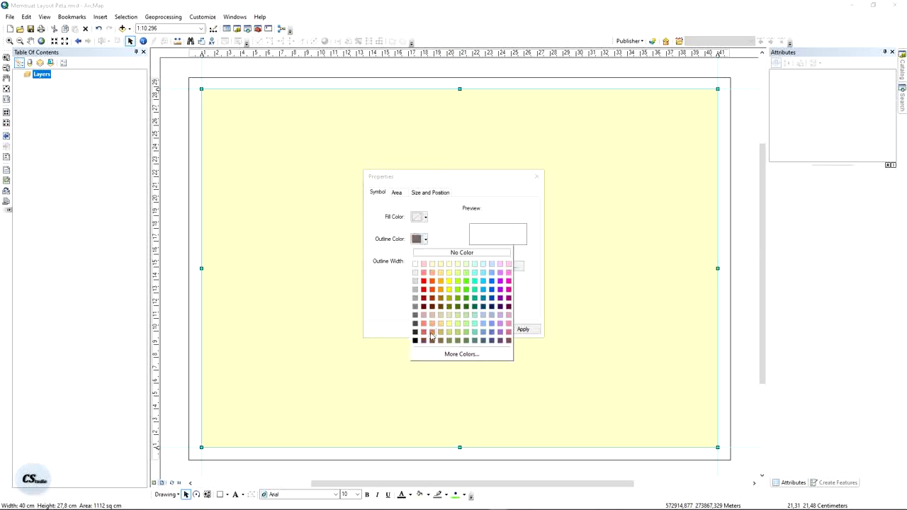
pyautogui.click(415, 341)
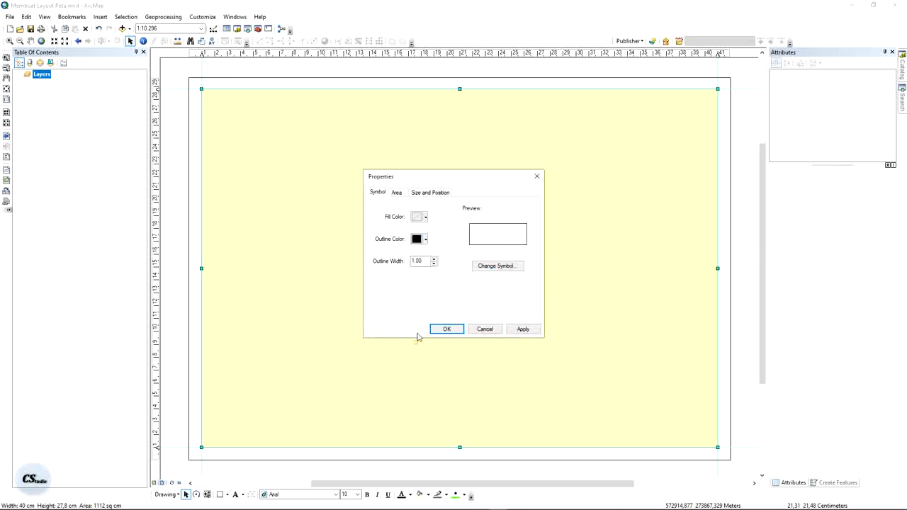
pyautogui.click(522, 329)
pyautogui.click(447, 328)
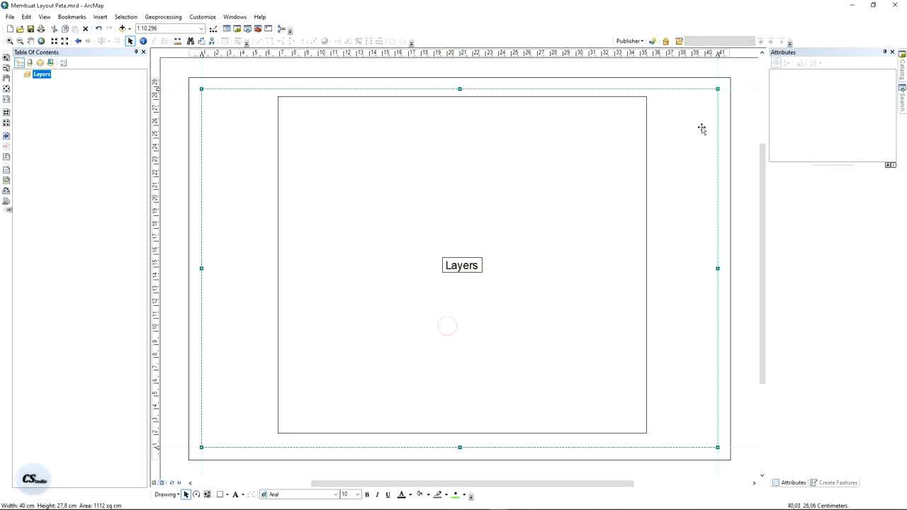
# Send the border rectangle behind the data frame and deselect it.
pyautogui.rightClick(690, 105)
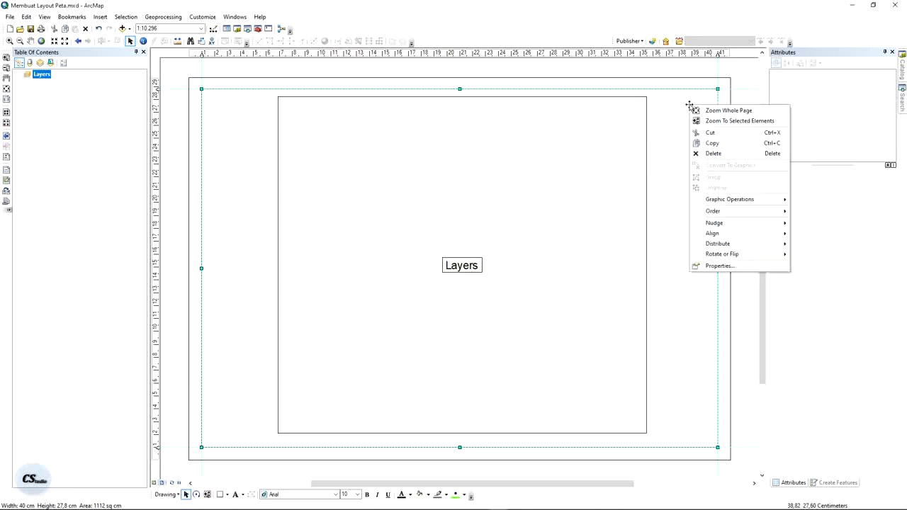
pyautogui.moveTo(726, 212)
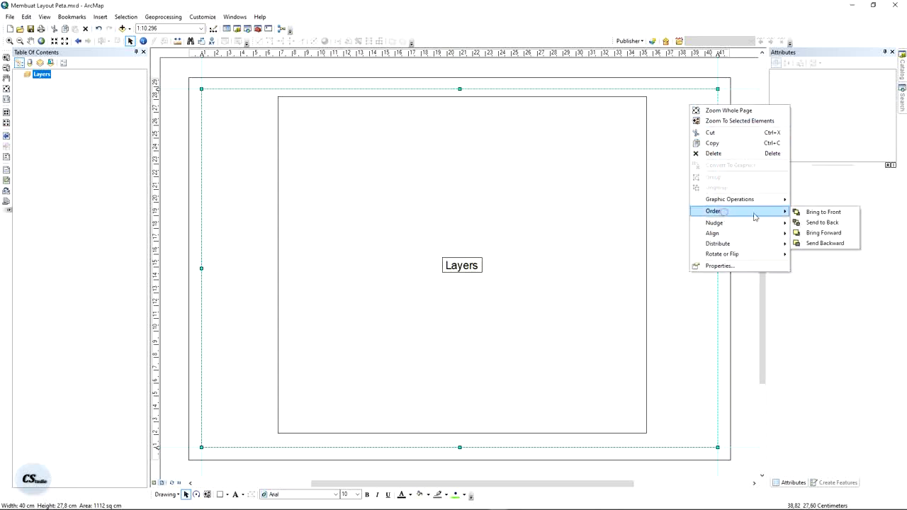
pyautogui.click(818, 224)
pyautogui.click(742, 144)
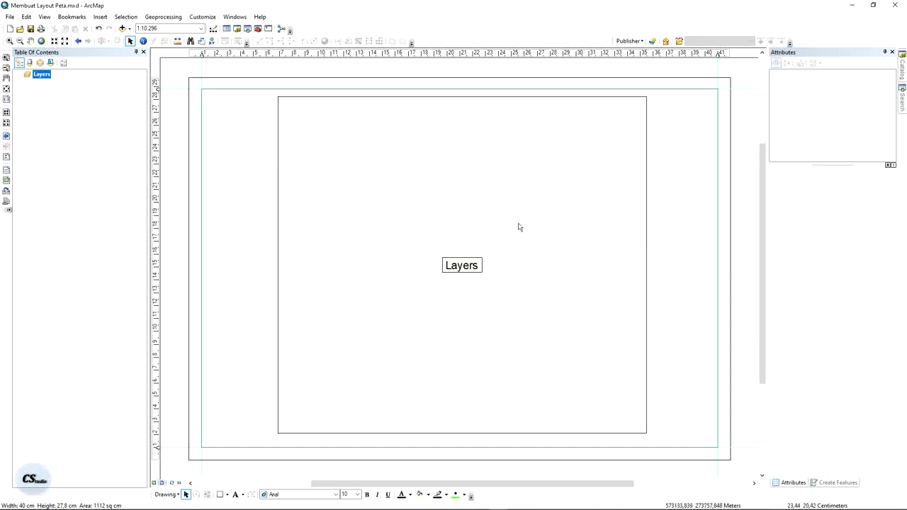
# Switch to the sample map PDF in Nitro Reader and examine the inner frames, the information column and their spacing from the outer border.
pyautogui.hotkey('alt', 'Tab')
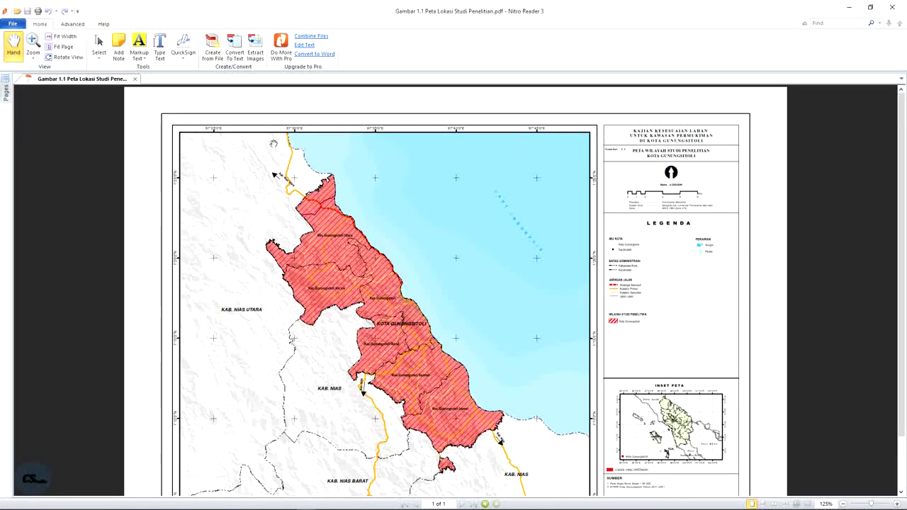
pyautogui.scroll(-1, 559, 366)
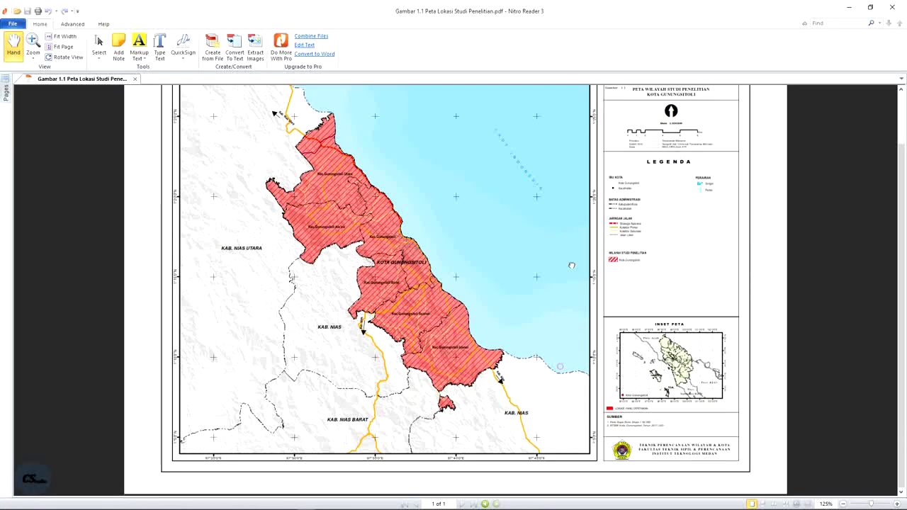
pyautogui.scroll(1, 559, 367)
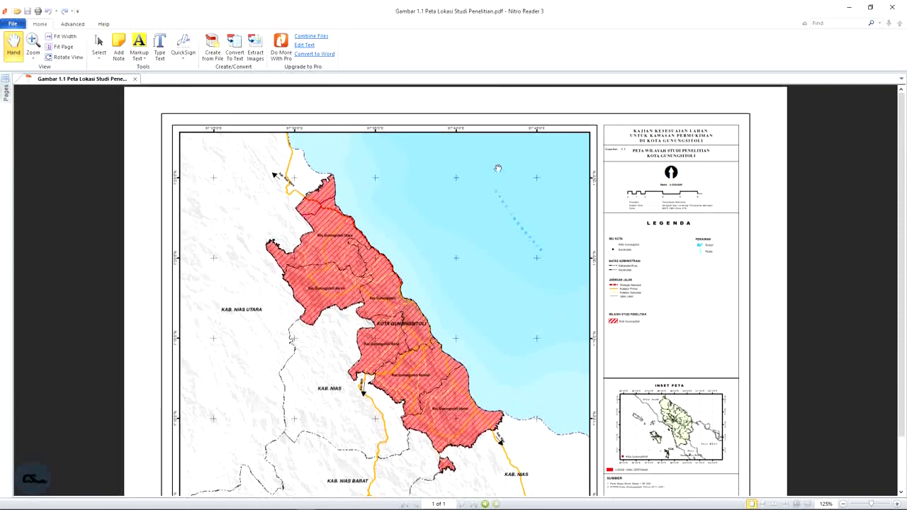
pyautogui.scroll(-1, 550, 226)
pyautogui.scroll(1, 541, 212)
pyautogui.scroll(-1, 542, 213)
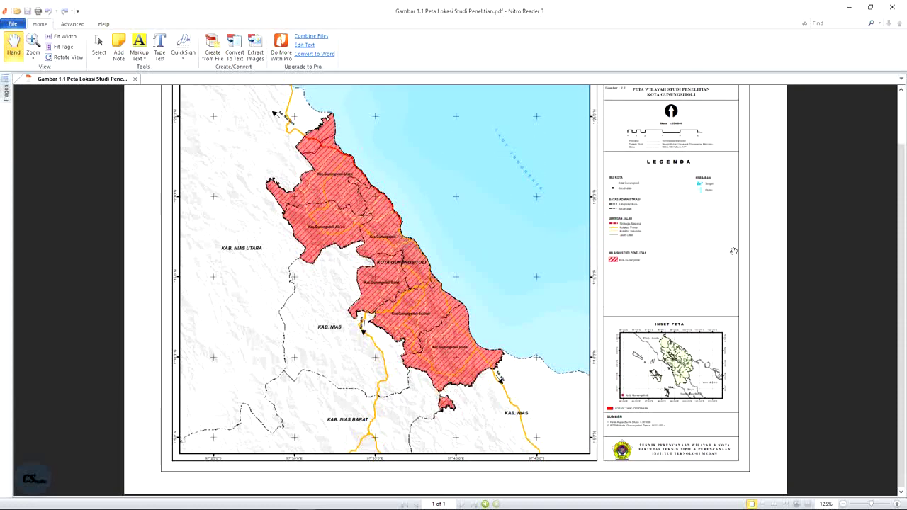
pyautogui.scroll(1, 734, 252)
pyautogui.scroll(-1, 741, 340)
pyautogui.scroll(1, 737, 319)
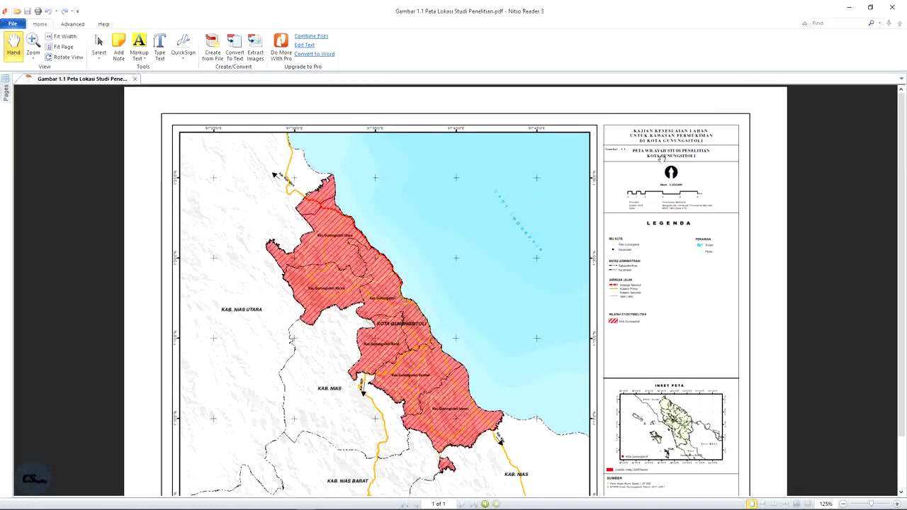
pyautogui.scroll(-1, 697, 274)
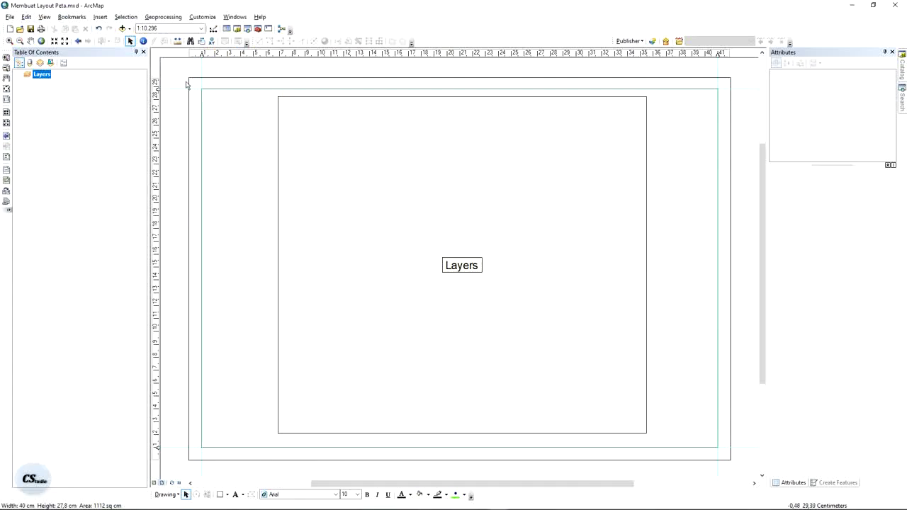
# In ArcMap, place inner layout guides about 0.5 cm inside the border rectangle's left and top edges, the vertical one at 1.5 cm.
pyautogui.scroll(-3, 193, 85)
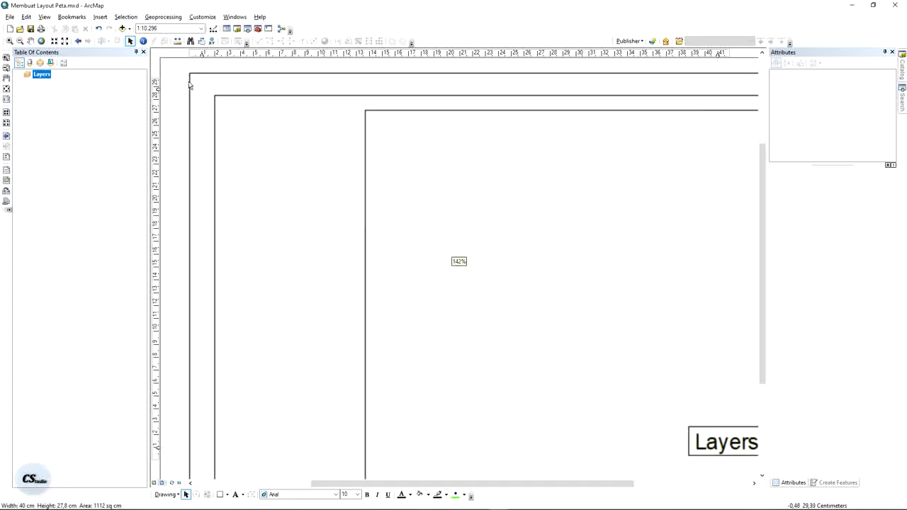
pyautogui.moveTo(602, 162); pyautogui.dragTo(630, 176)
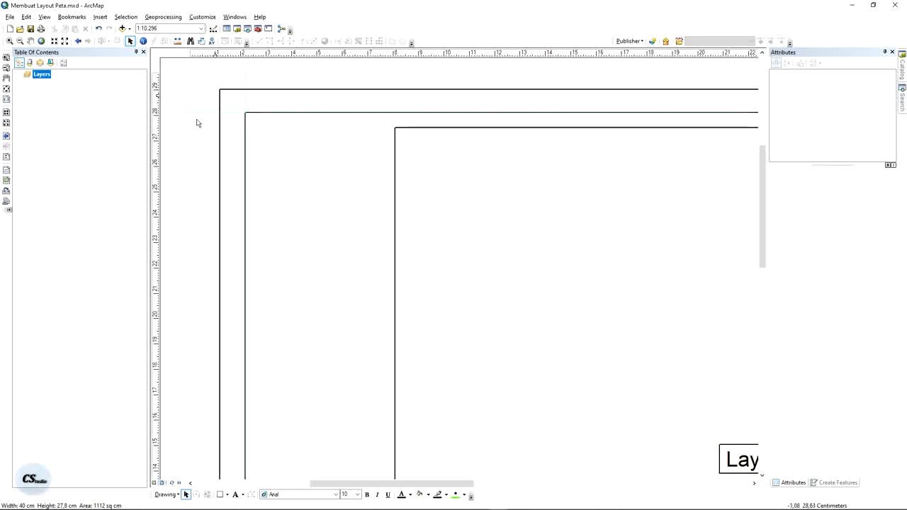
pyautogui.scroll(-1, 253, 114)
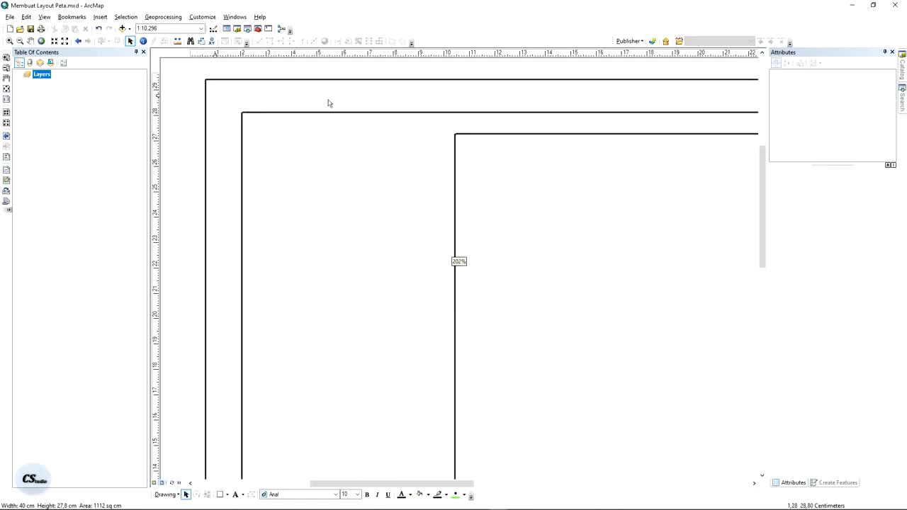
pyautogui.click(261, 58)
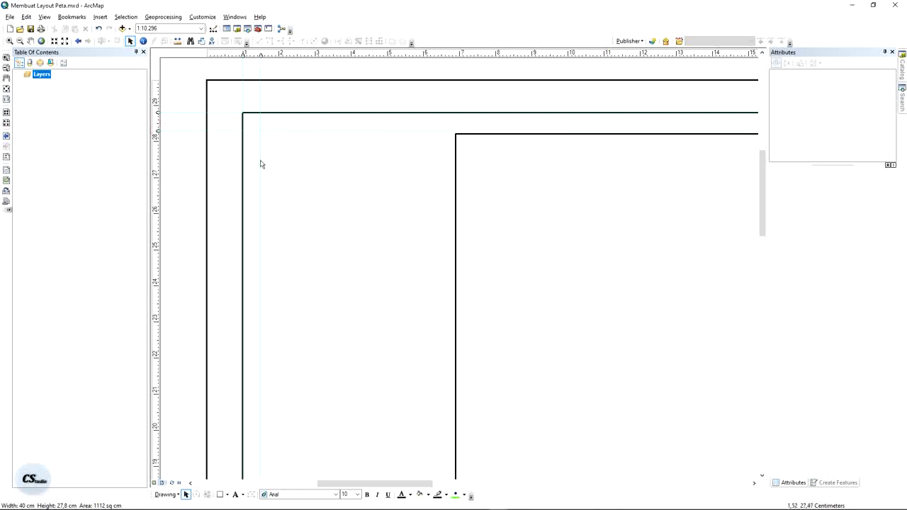
# Place inner layout guides at 40.5 cm near the border's right edge and 1.5 cm near its bottom edge, and show the whole page.
pyautogui.moveTo(621, 156); pyautogui.dragTo(335, 168)
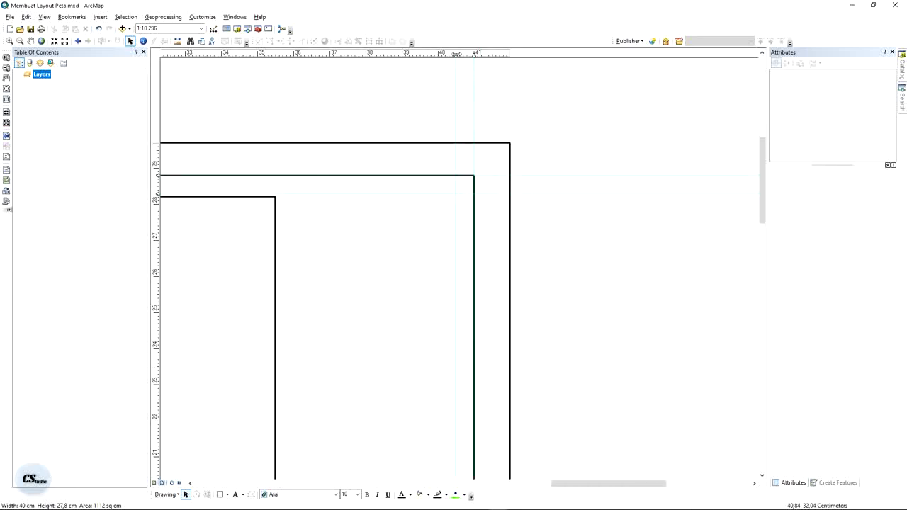
pyautogui.moveTo(490, 411); pyautogui.dragTo(520, 43)
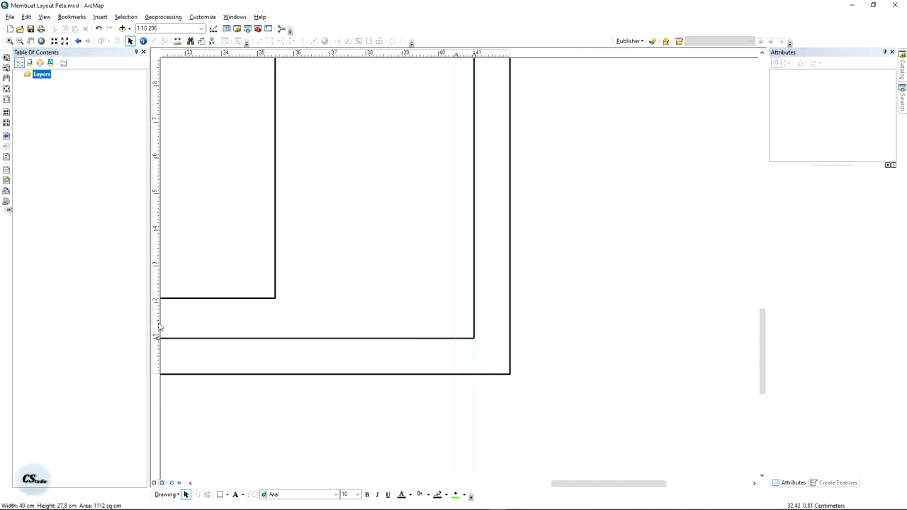
pyautogui.moveTo(158, 323); pyautogui.dragTo(728, 238)
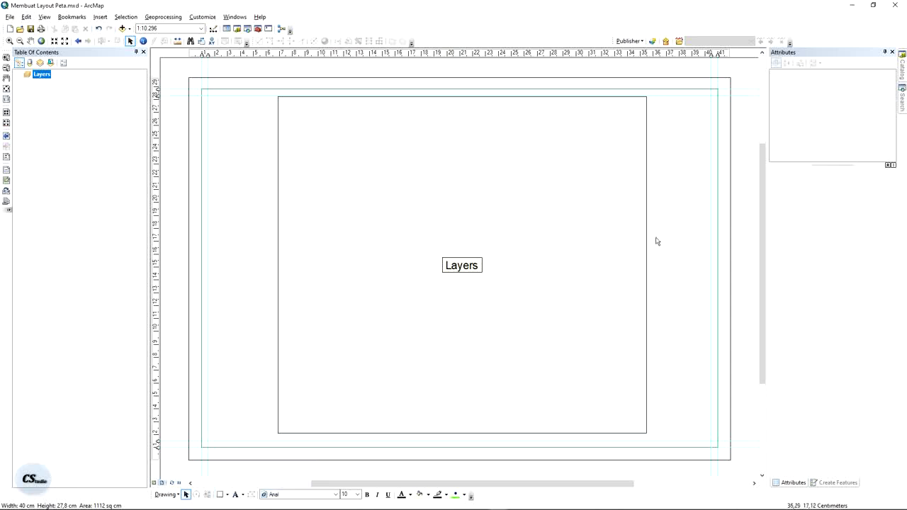
# Check the sample map's information column, place vertical layout guides at about 34 cm and 33.5 cm in ArcMap, and select the data frame.
pyautogui.moveTo(675, 176); pyautogui.dragTo(515, 273)
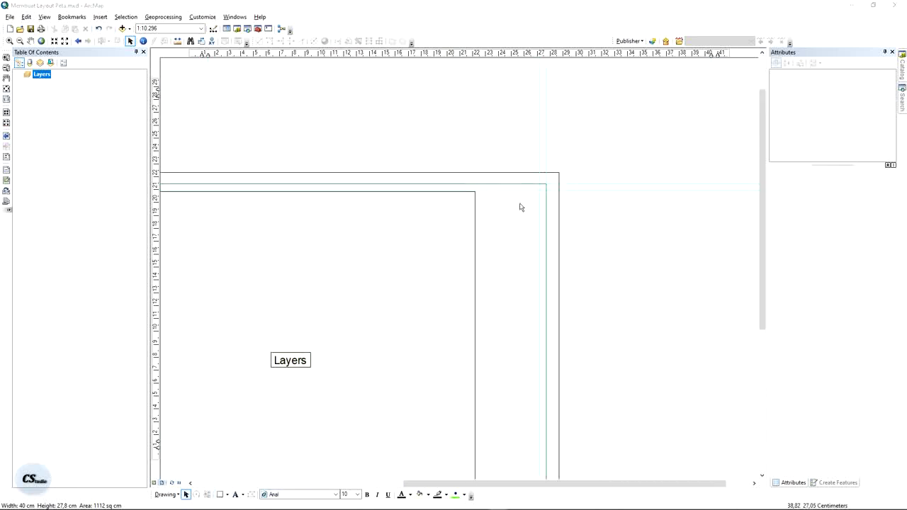
pyautogui.hotkey('alt', 'Tab')
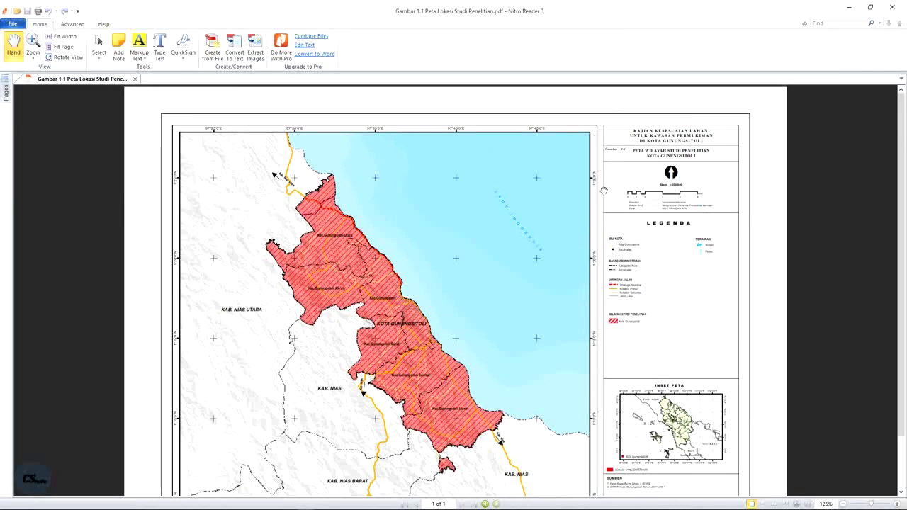
pyautogui.hotkey('alt', 'Tab')
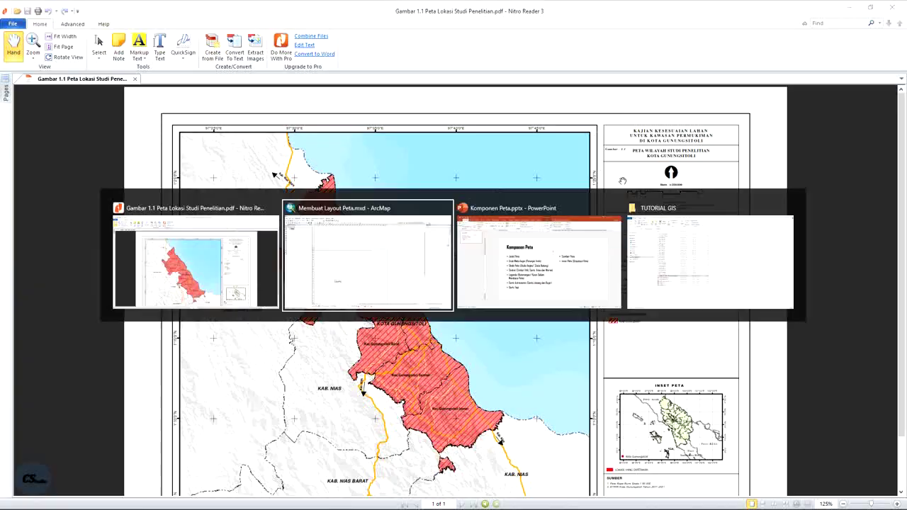
pyautogui.scroll(-3, 480, 162)
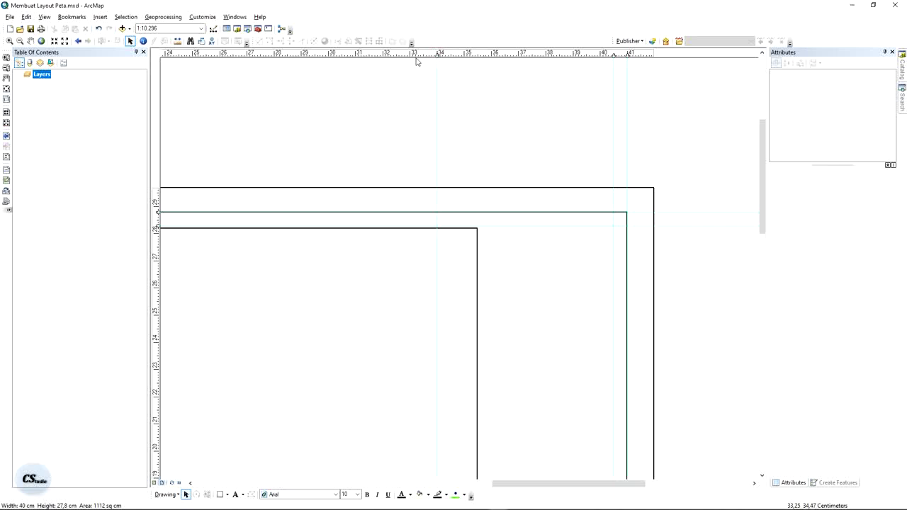
pyautogui.click(471, 280)
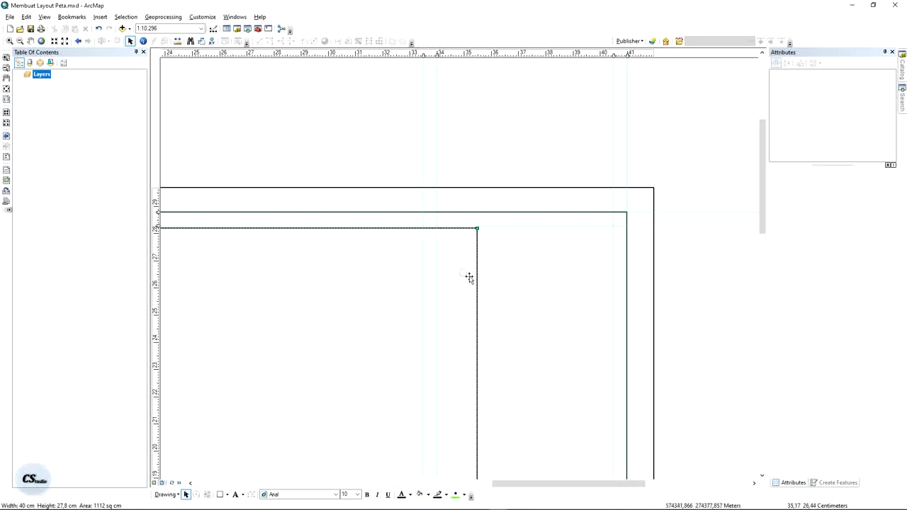
# Resize the data frame so its upper-right corner snaps to the vertical guide at about 33.5 cm and the inner top guide.
pyautogui.moveTo(481, 226); pyautogui.dragTo(424, 225)
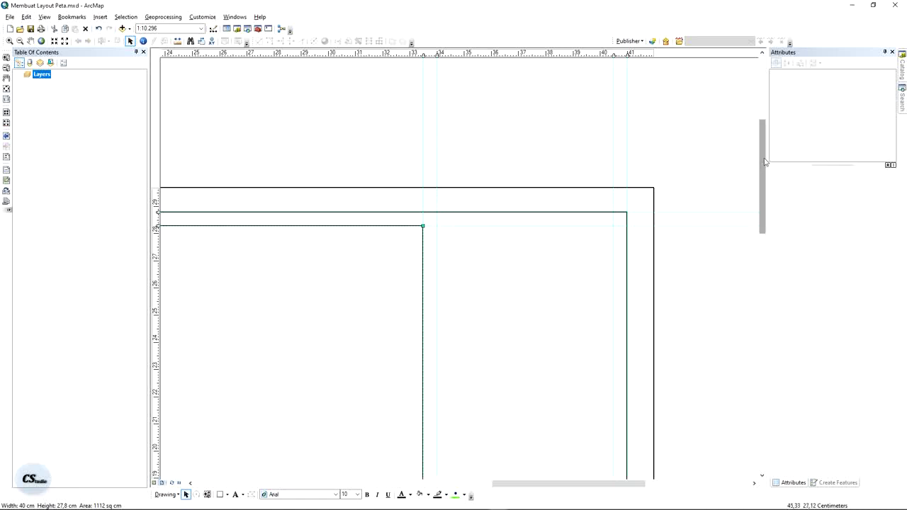
pyautogui.moveTo(692, 349); pyautogui.dragTo(636, 86)
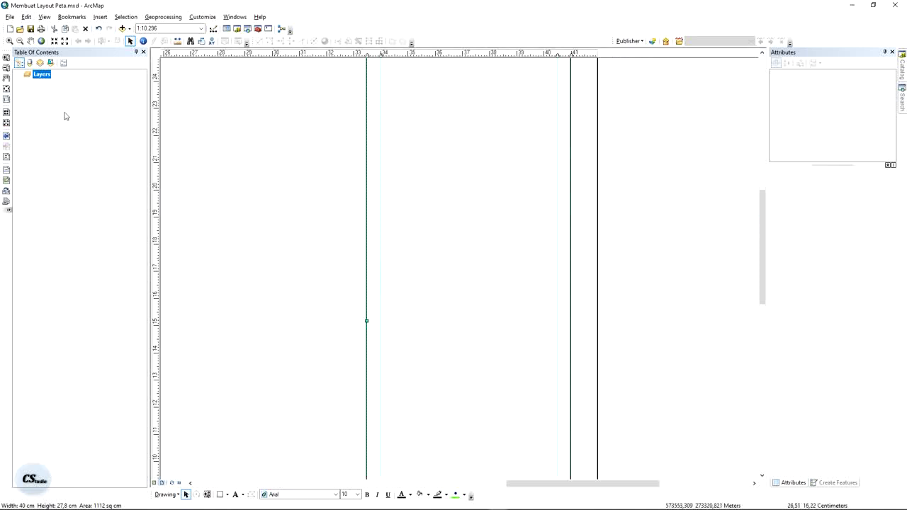
pyautogui.click(7, 88)
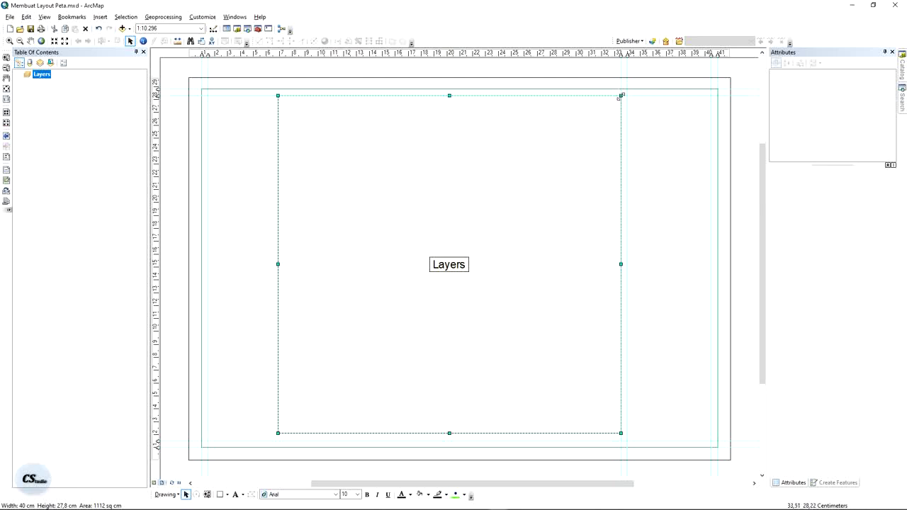
# Shrink the data frame from its upper-right corner and lower edge so it sits well inside the layout guides.
pyautogui.moveTo(621, 96); pyautogui.dragTo(496, 164)
pyautogui.moveTo(415, 433); pyautogui.dragTo(405, 389)
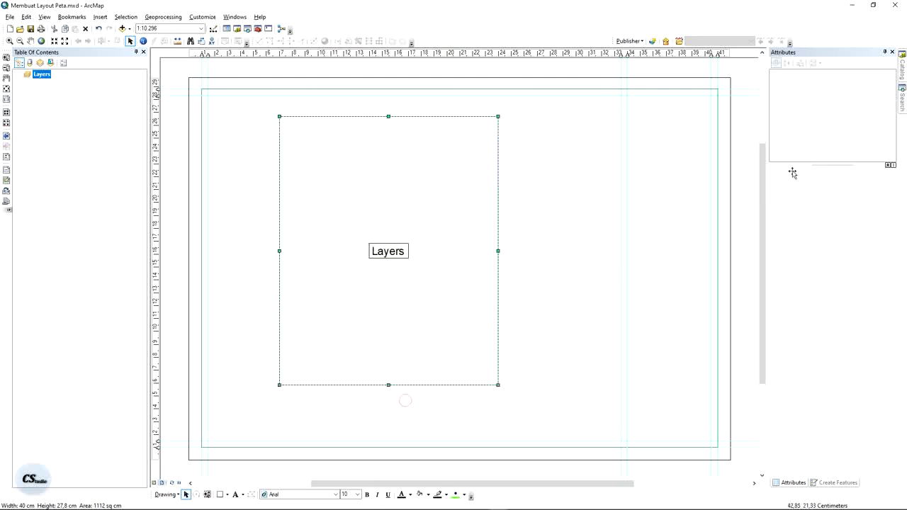
pyautogui.click(744, 121)
# Draw a 6.5 × 26.8 cm rectangle on the information column guides, with no fill colour and a black outline.
pyautogui.click(220, 494)
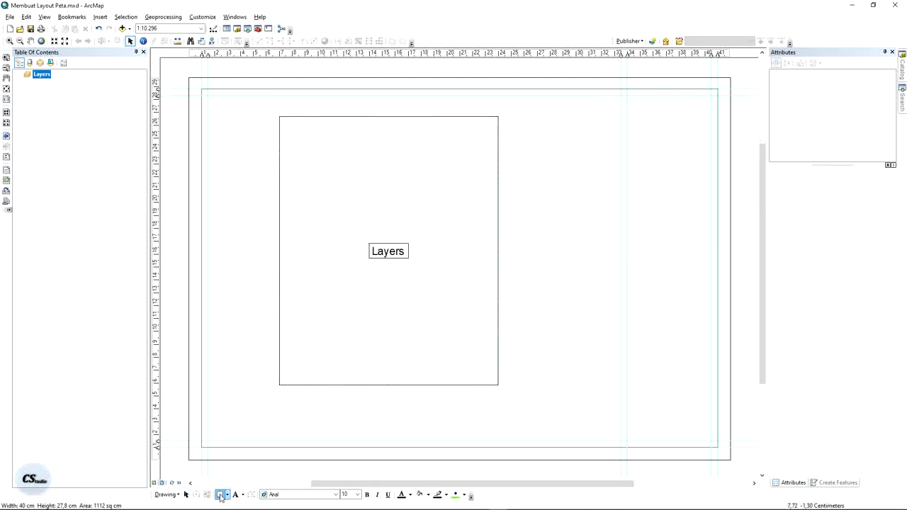
pyautogui.moveTo(627, 95); pyautogui.dragTo(711, 441)
pyautogui.rightClick(667, 270)
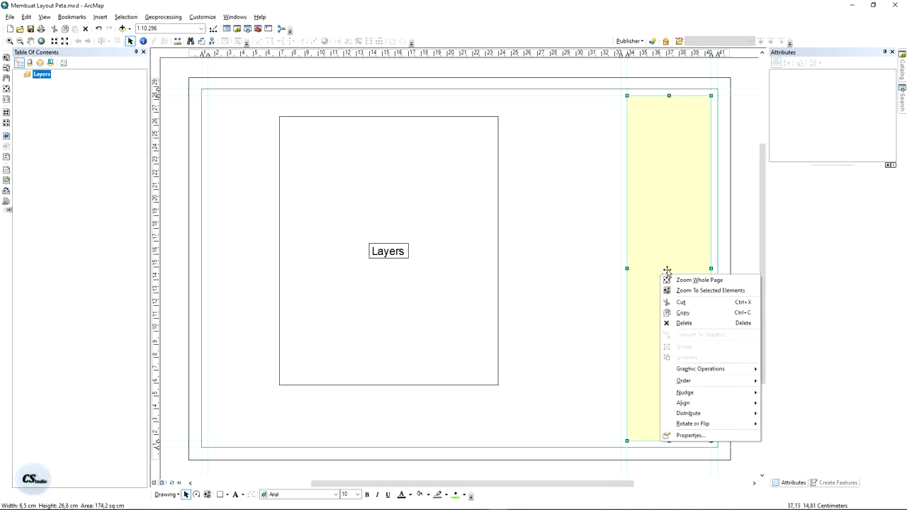
pyautogui.click(690, 435)
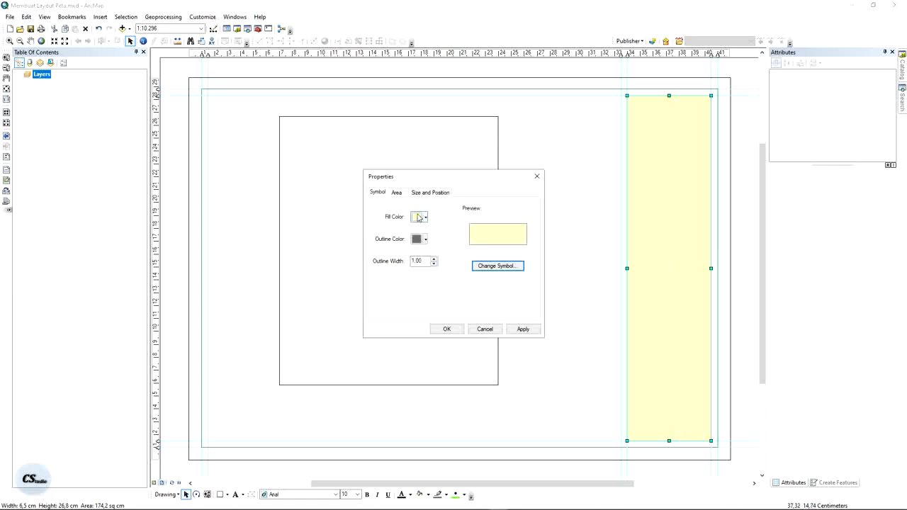
pyautogui.click(418, 217)
pyautogui.click(438, 229)
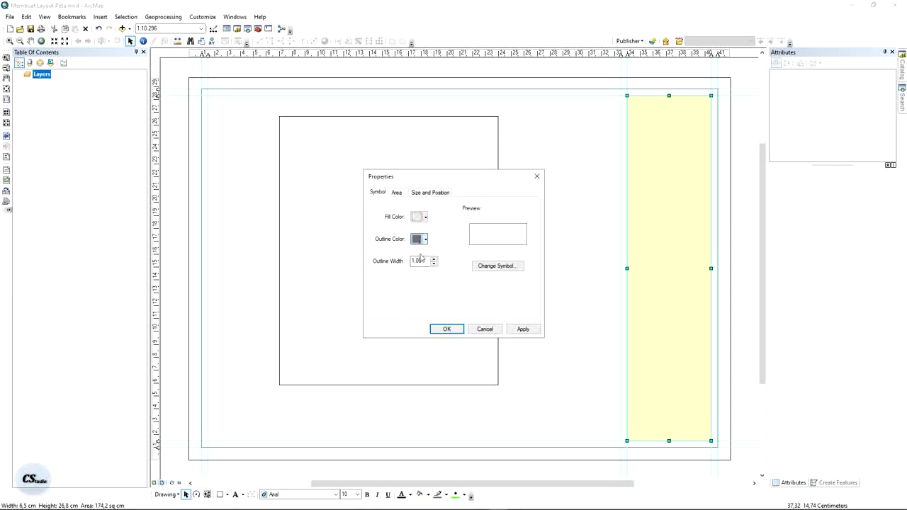
pyautogui.click(420, 239)
pyautogui.click(418, 341)
pyautogui.click(446, 329)
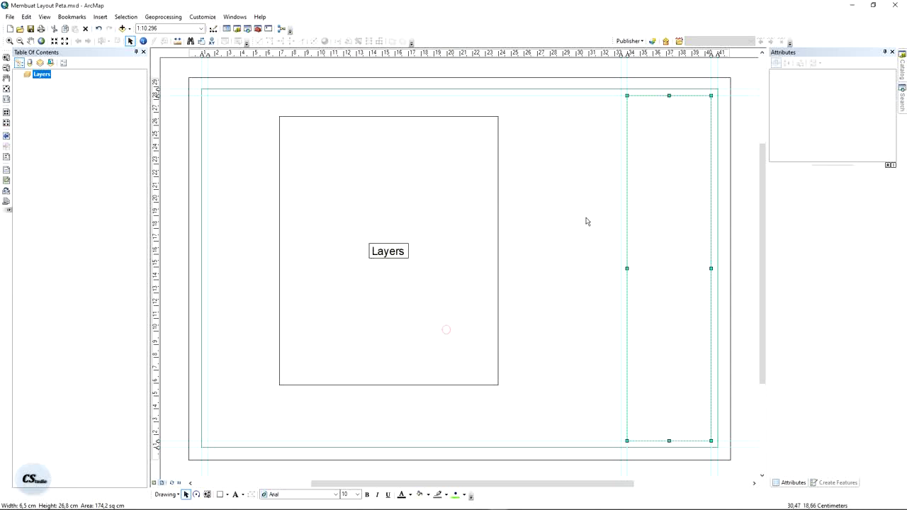
# Draw a 32 × 26.8 cm rectangle on the map area guides, with no fill colour and a black outline.
pyautogui.click(220, 494)
pyautogui.moveTo(209, 95); pyautogui.dragTo(617, 440)
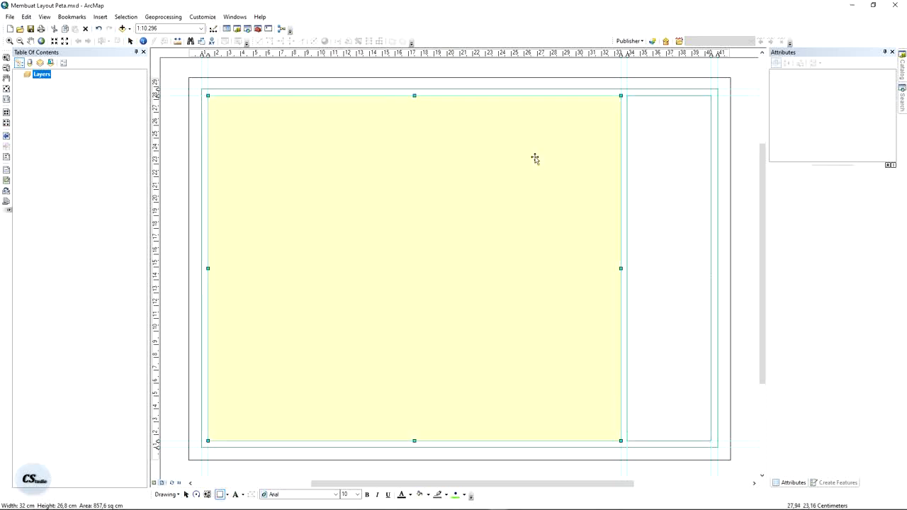
pyautogui.rightClick(535, 159)
pyautogui.click(570, 319)
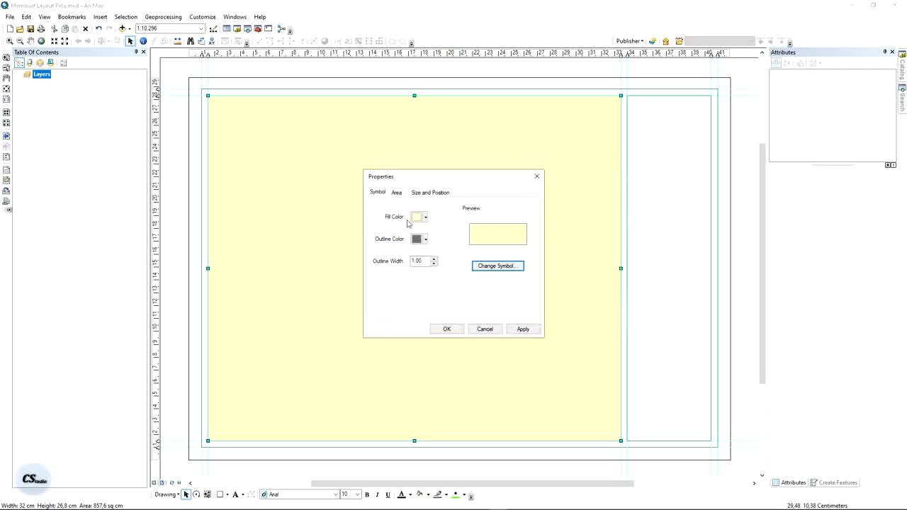
pyautogui.click(419, 217)
pyautogui.click(432, 229)
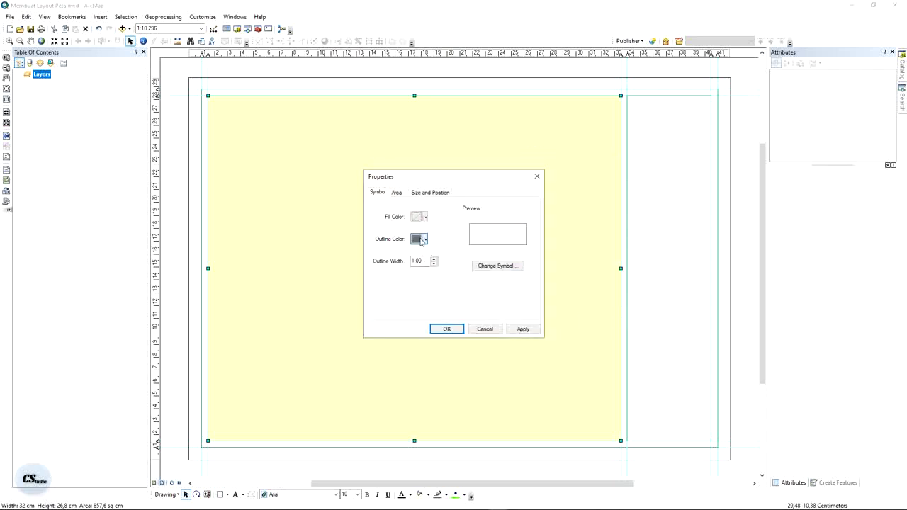
pyautogui.click(421, 239)
pyautogui.click(417, 341)
pyautogui.click(444, 328)
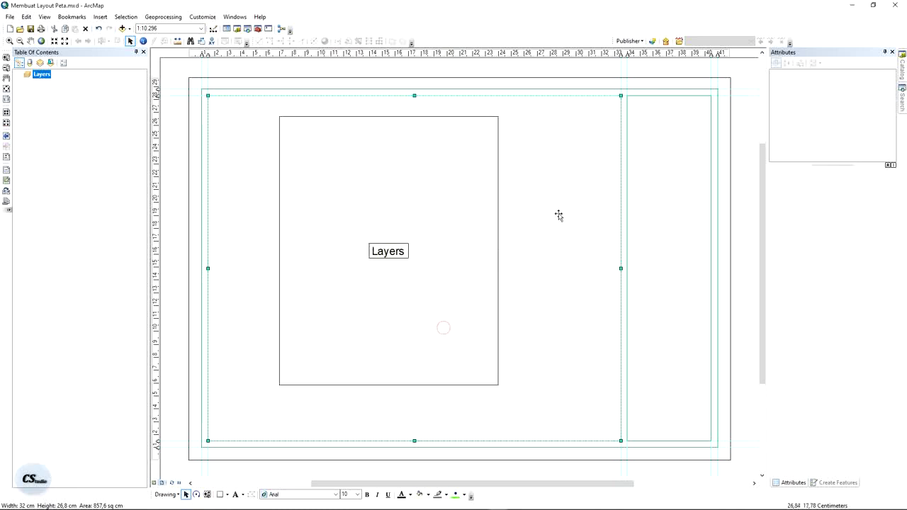
pyautogui.click(737, 125)
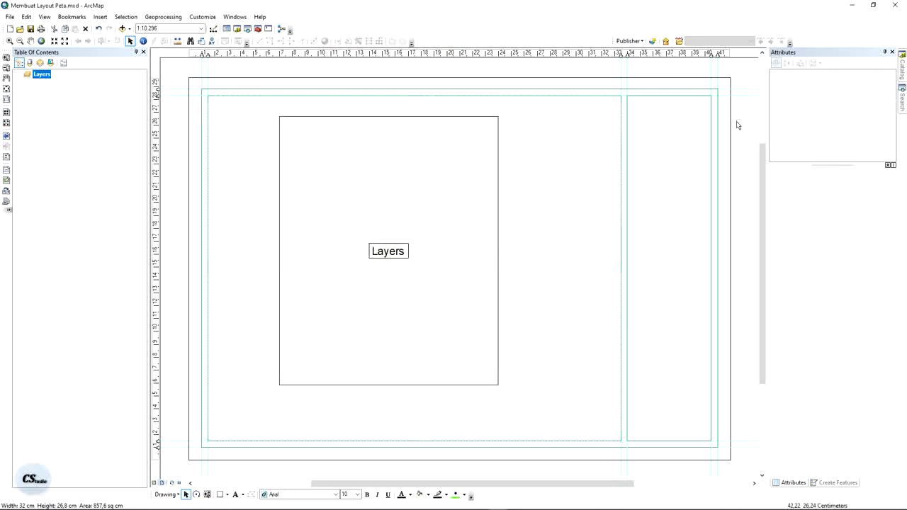
# Select the map area rectangle and the information column rectangle together and send them to the back.
pyautogui.click(558, 121)
pyautogui.click(559, 135)
pyautogui.keyDown('shift'); pyautogui.click(655, 125); pyautogui.keyUp('shift')
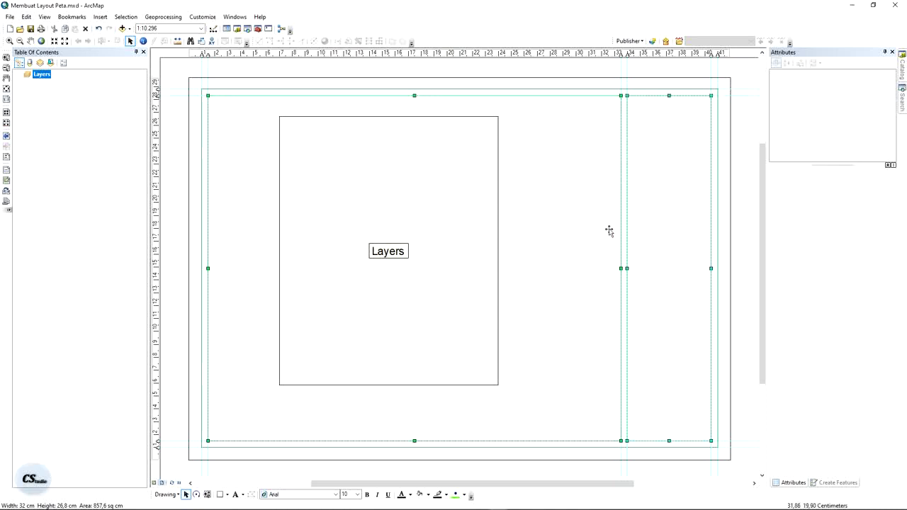
pyautogui.rightClick(554, 147)
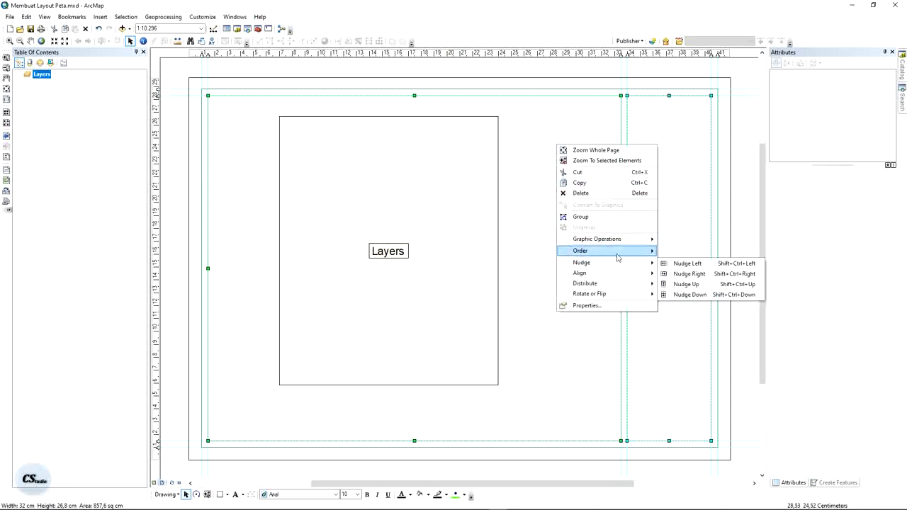
pyautogui.moveTo(617, 257)
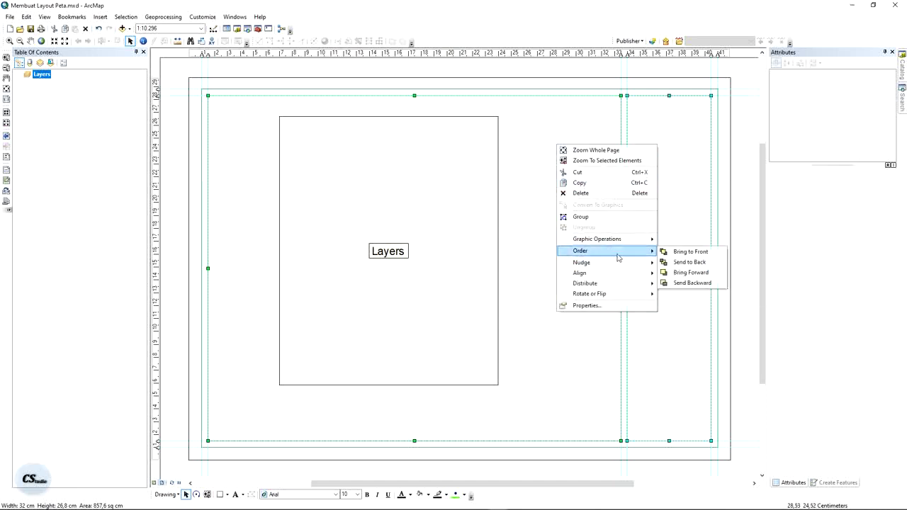
pyautogui.click(687, 263)
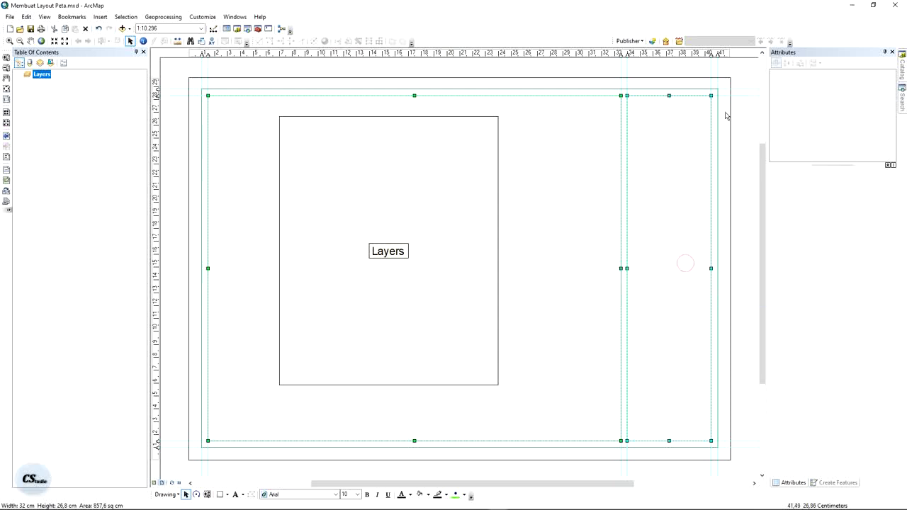
# Send the outer border rectangle to the back of the layout's drawing order.
pyautogui.click(717, 107)
pyautogui.rightClick(717, 104)
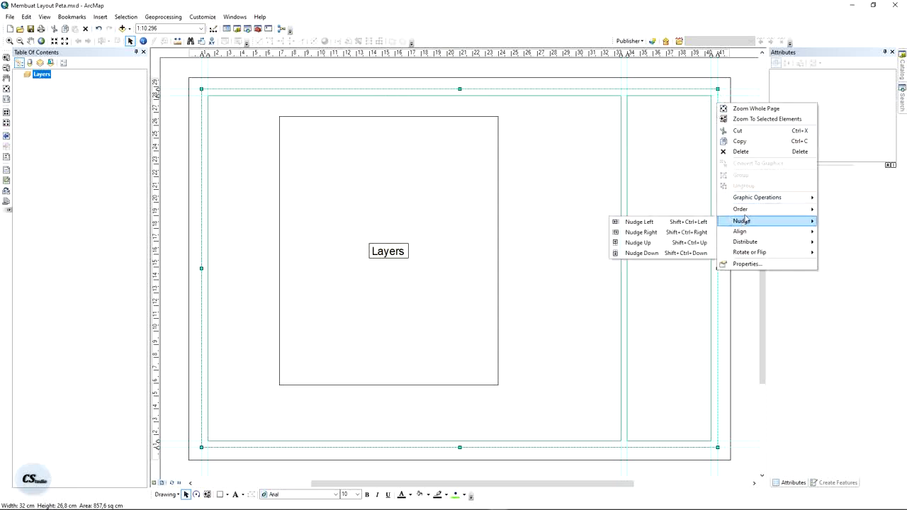
pyautogui.moveTo(772, 216)
pyautogui.click(827, 220)
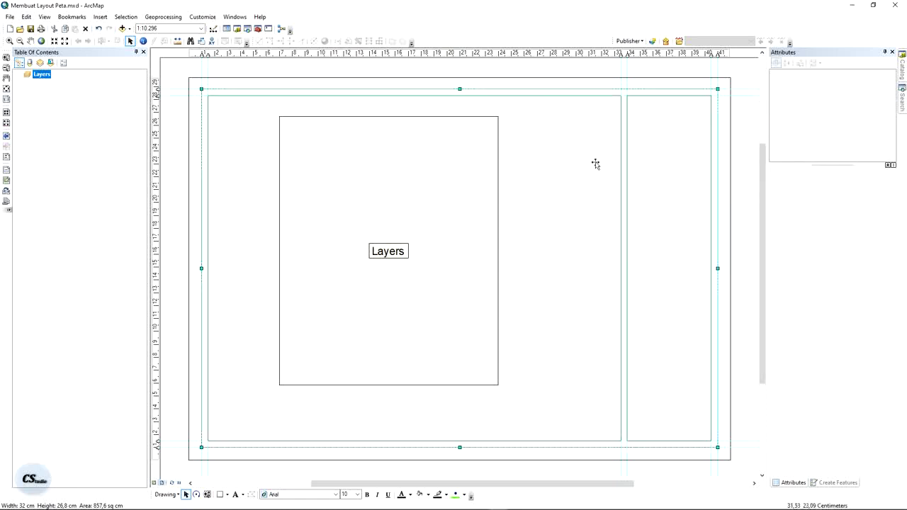
# Bring the data frame to the front of the drawing order and deselect it.
pyautogui.click(414, 180)
pyautogui.rightClick(415, 180)
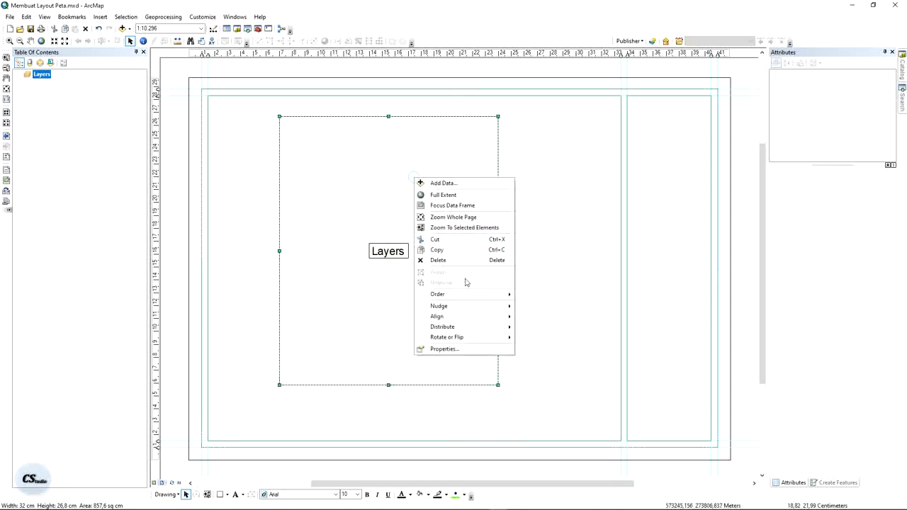
pyautogui.click(547, 294)
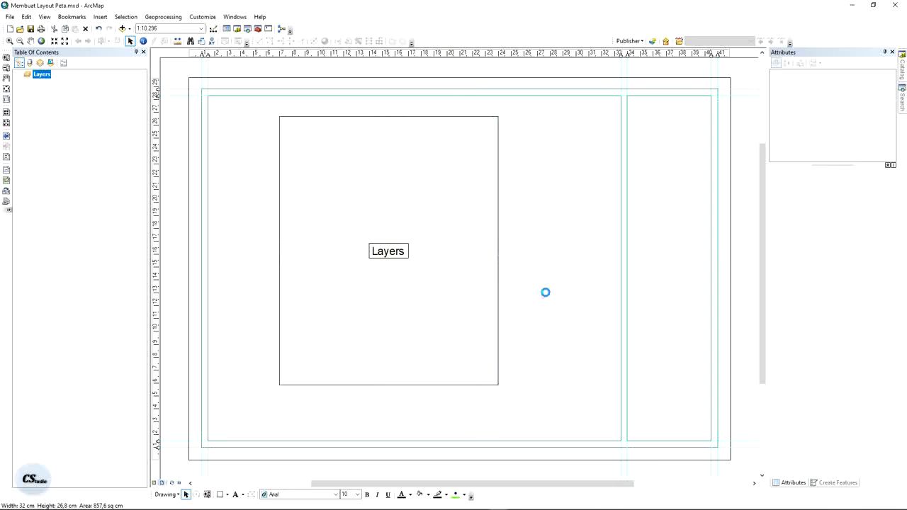
pyautogui.click(748, 122)
# Switch to the sample map PDF in Nitro Reader and examine how the map sits inside its surrounding frame.
pyautogui.hotkey('alt', 'Tab')
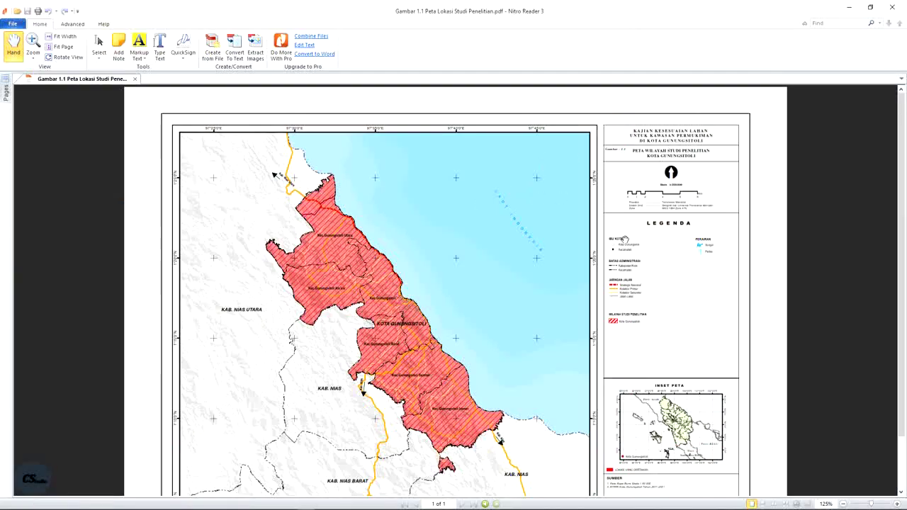
pyautogui.scroll(-3, 624, 239)
pyautogui.scroll(2, 258, 182)
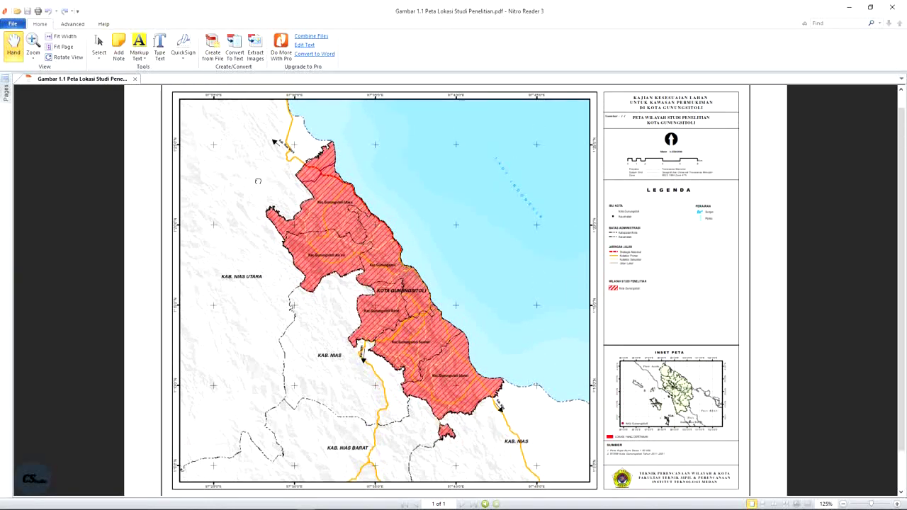
pyautogui.scroll(1, 257, 181)
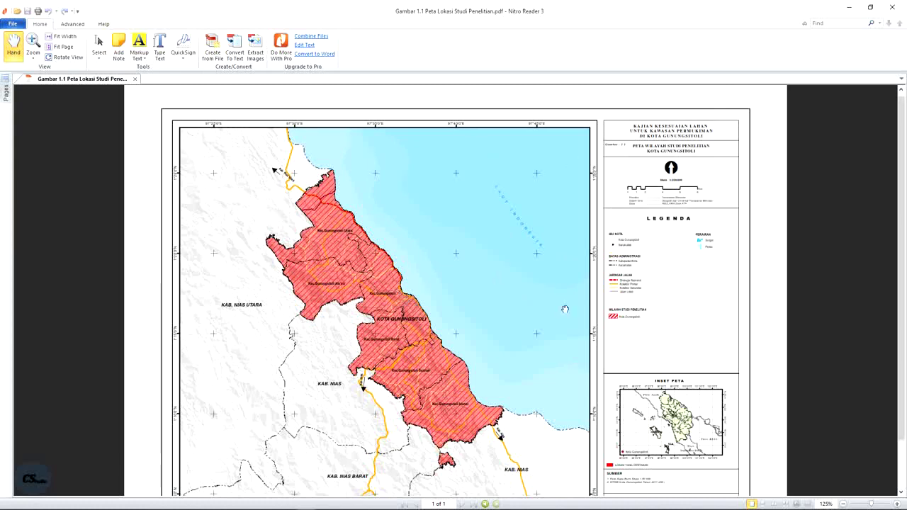
# In ArcMap, place guides at 2 cm and about 27.6 cm inside the map rectangle and snap the data frame's upper-left corner to them.
pyautogui.hotkey('alt', 'Tab')
pyautogui.click(326, 169)
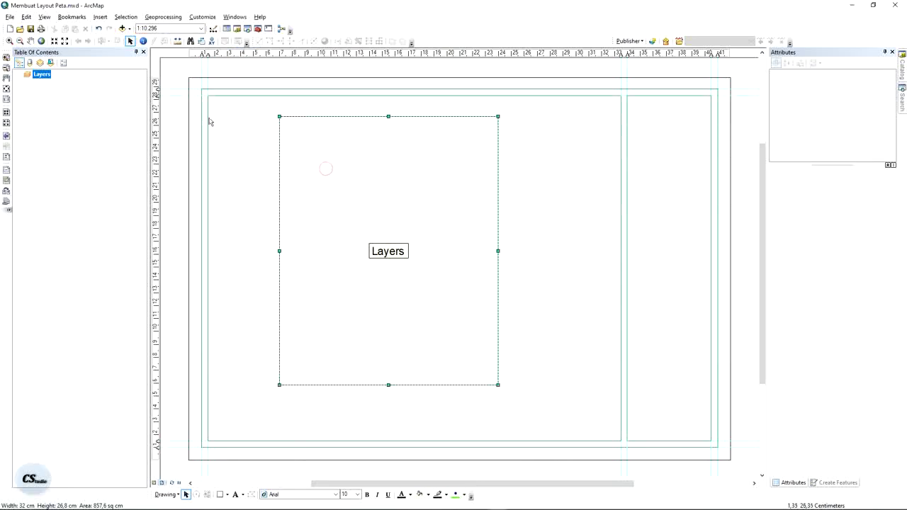
pyautogui.scroll(-5, 209, 122)
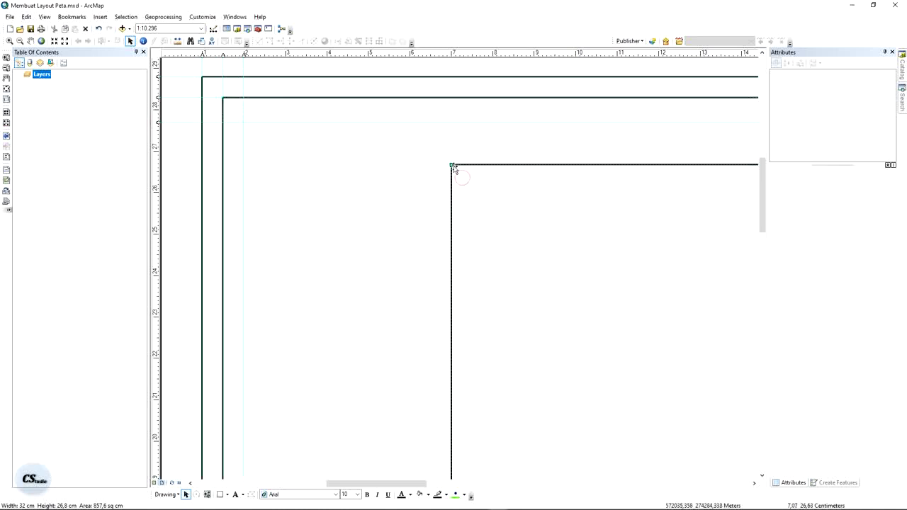
pyautogui.moveTo(460, 175); pyautogui.dragTo(251, 132)
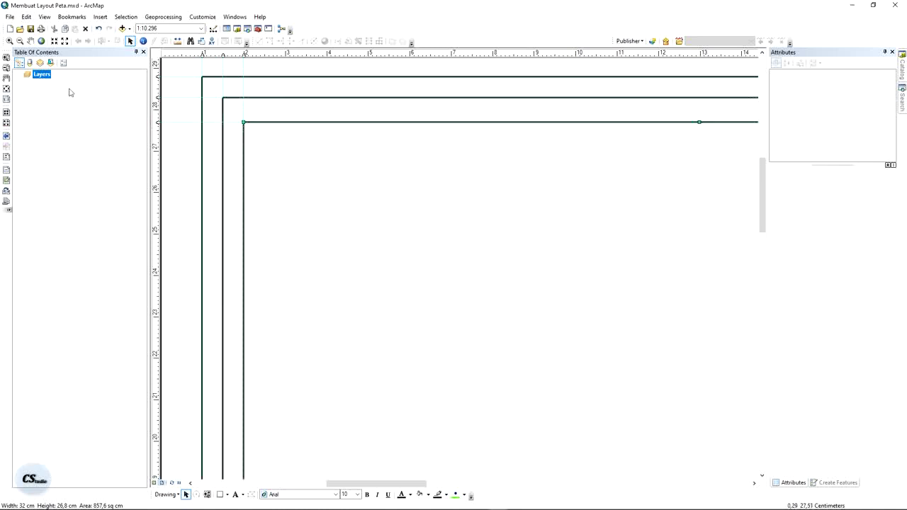
pyautogui.click(6, 89)
# Place a vertical guide at about 33 cm inside the map rectangle and stretch the data frame's upper-right corner to it.
pyautogui.scroll(-3, 627, 91)
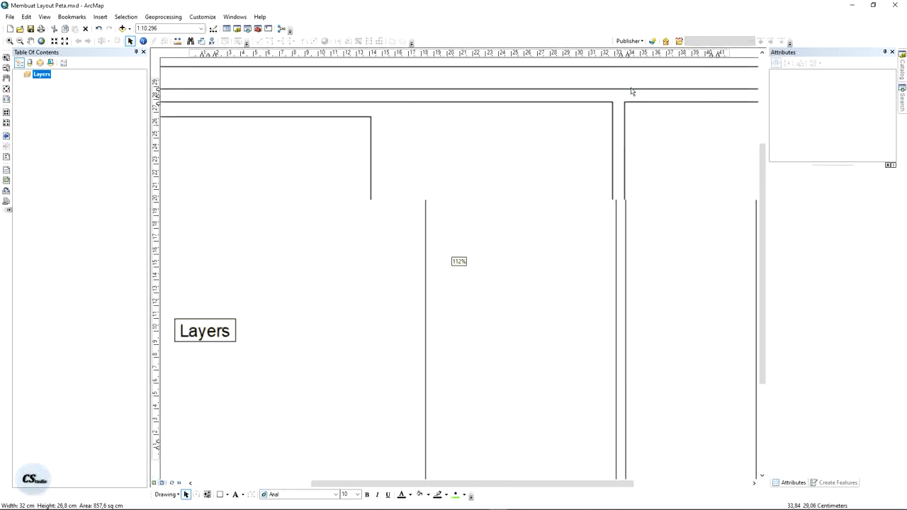
pyautogui.scroll(-2, 631, 90)
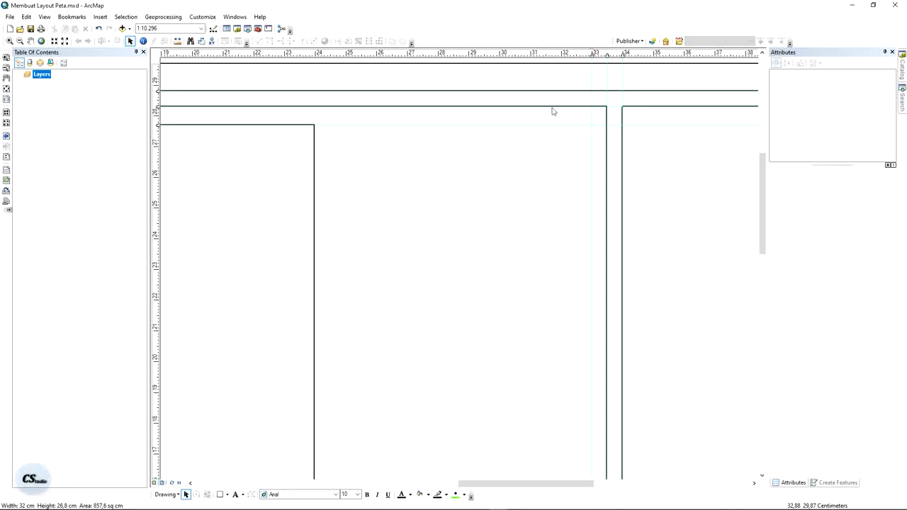
pyautogui.click(313, 132)
pyautogui.moveTo(313, 124); pyautogui.dragTo(588, 126)
# Place a horizontal guide at about 2 cm near the map rectangle's bottom, extend the data frame's lower edge to it, and deselect the frame.
pyautogui.moveTo(763, 309); pyautogui.dragTo(764, 362)
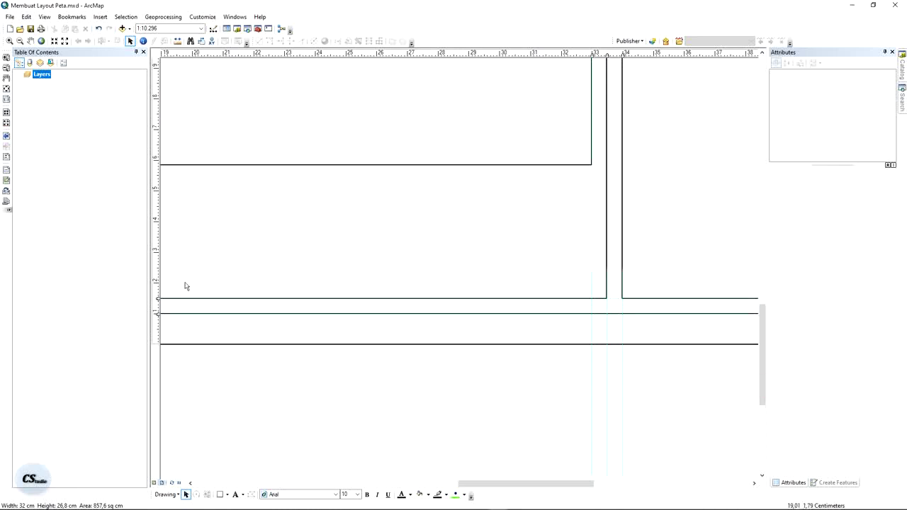
pyautogui.click(593, 168)
pyautogui.click(7, 88)
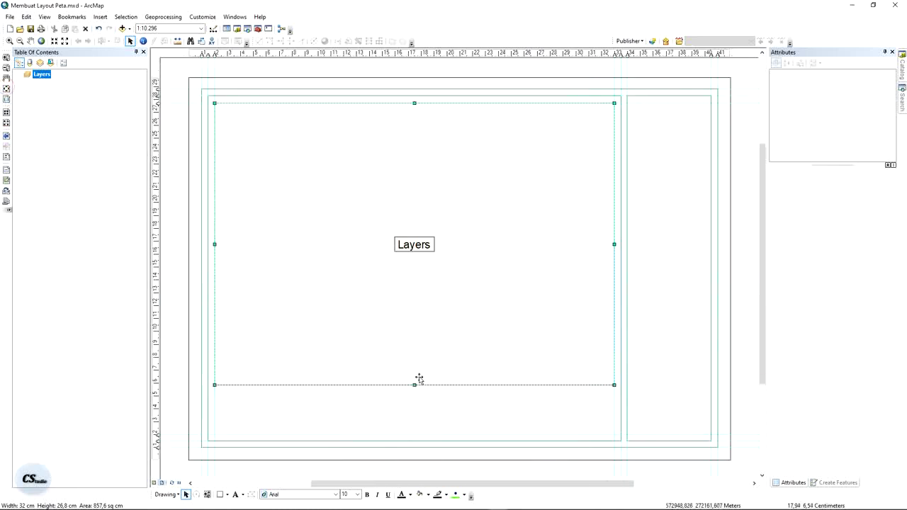
pyautogui.moveTo(416, 387); pyautogui.dragTo(423, 433)
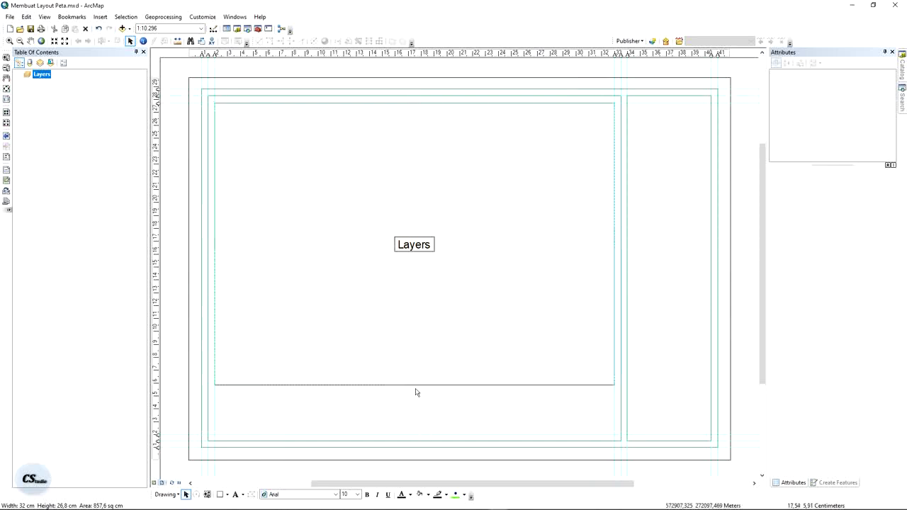
pyautogui.click(414, 384)
pyautogui.moveTo(414, 384); pyautogui.dragTo(416, 434)
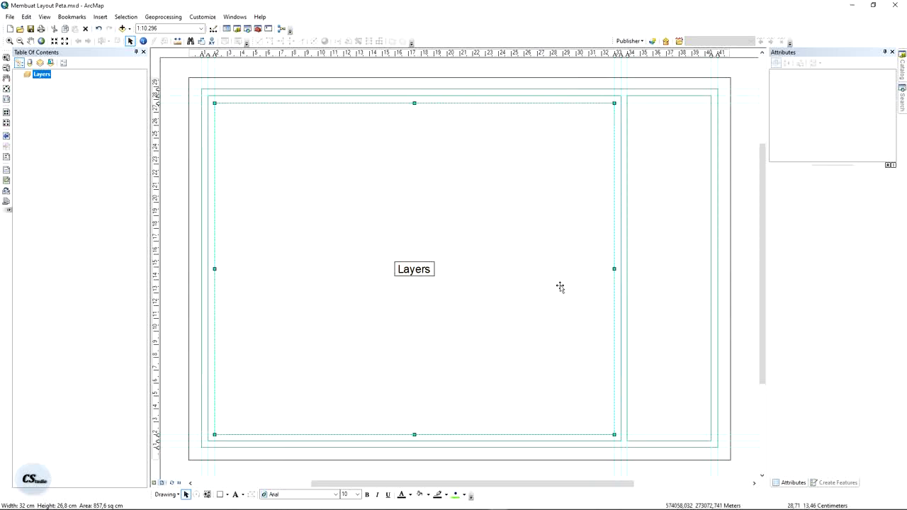
pyautogui.click(737, 75)
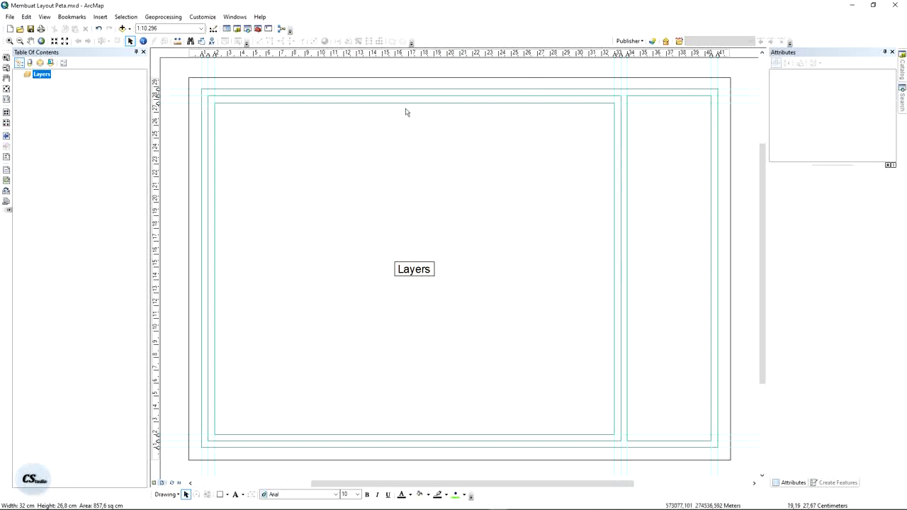
# Select the outer border, the map rectangle and the information column in turn to check each frame, then deselect.
pyautogui.click(249, 93)
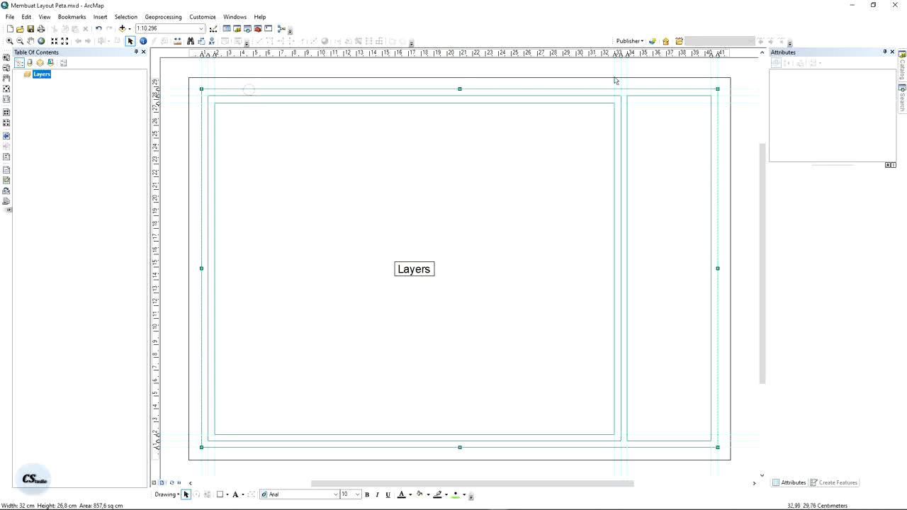
pyautogui.click(743, 68)
pyautogui.click(614, 99)
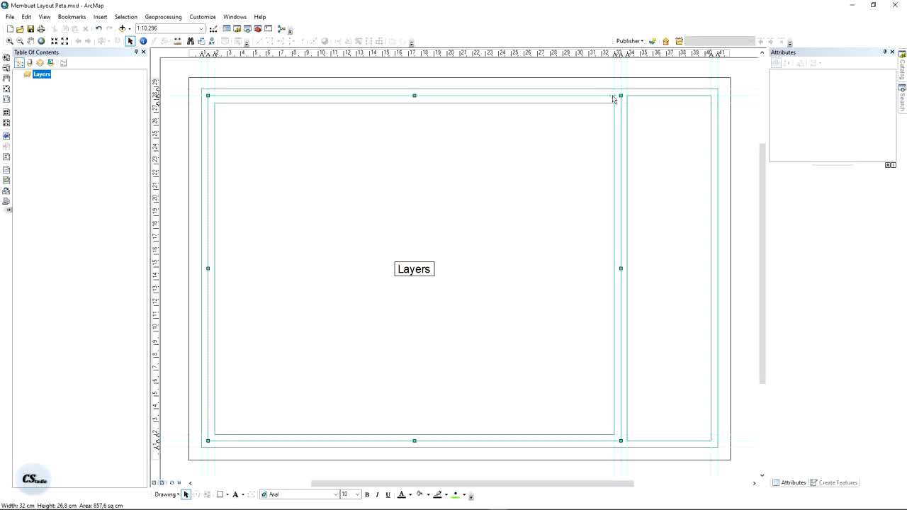
pyautogui.click(695, 122)
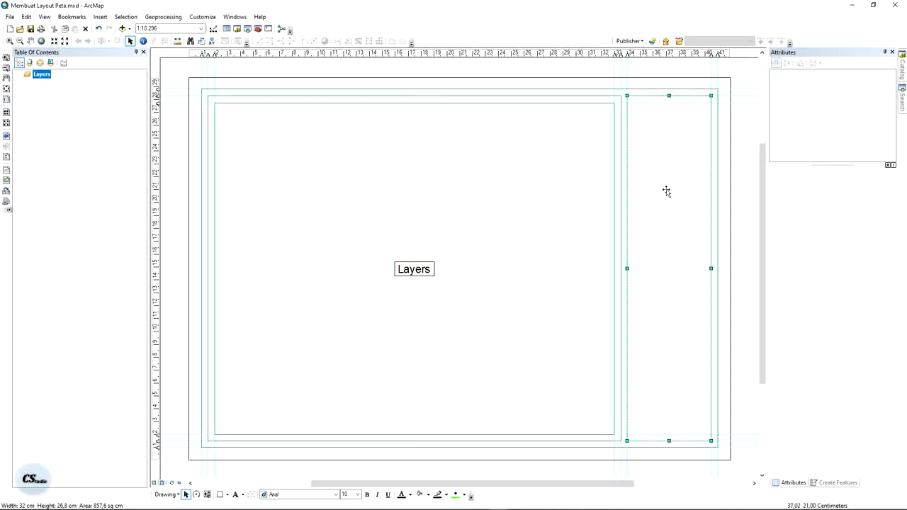
pyautogui.click(743, 176)
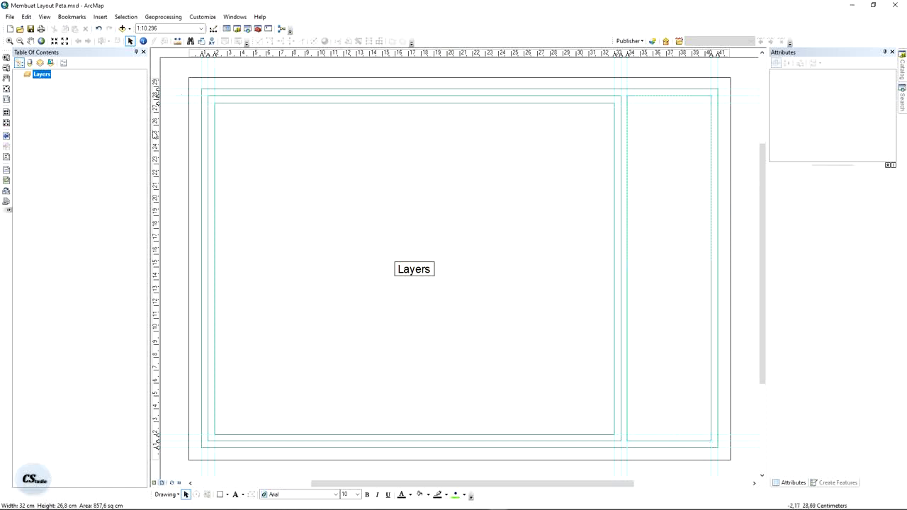
# Clear all horizontal and all vertical guides from the layout.
pyautogui.rightClick(158, 129)
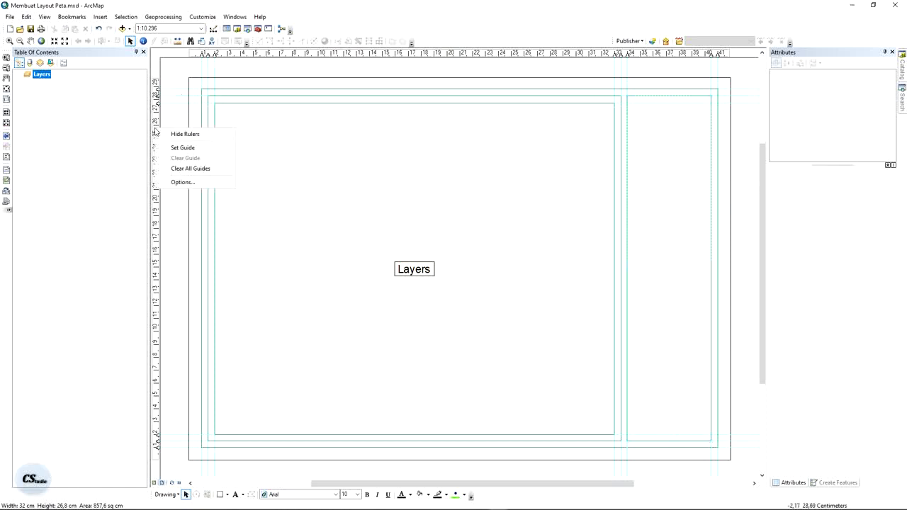
pyautogui.click(185, 170)
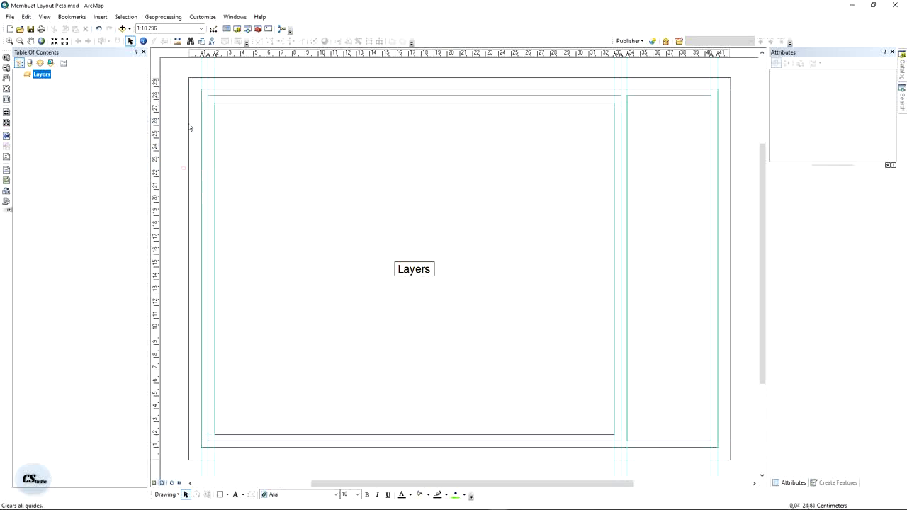
pyautogui.rightClick(338, 56)
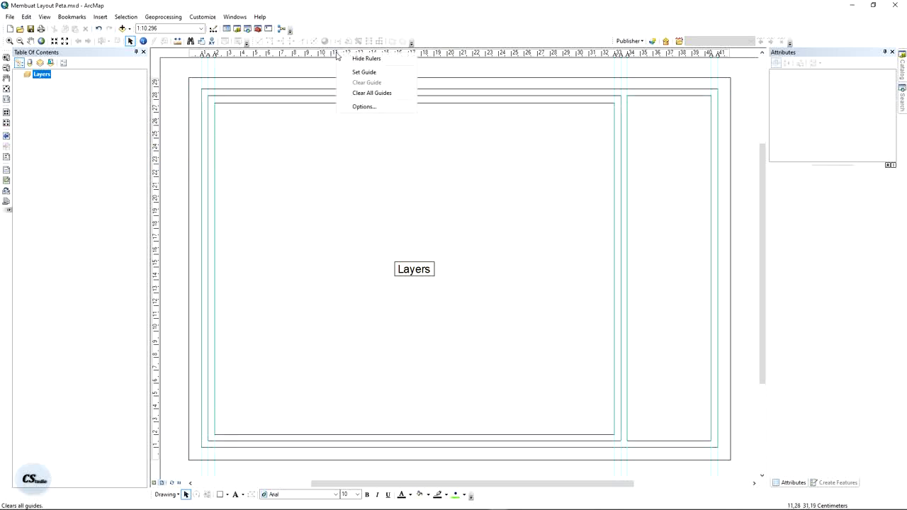
pyautogui.click(373, 94)
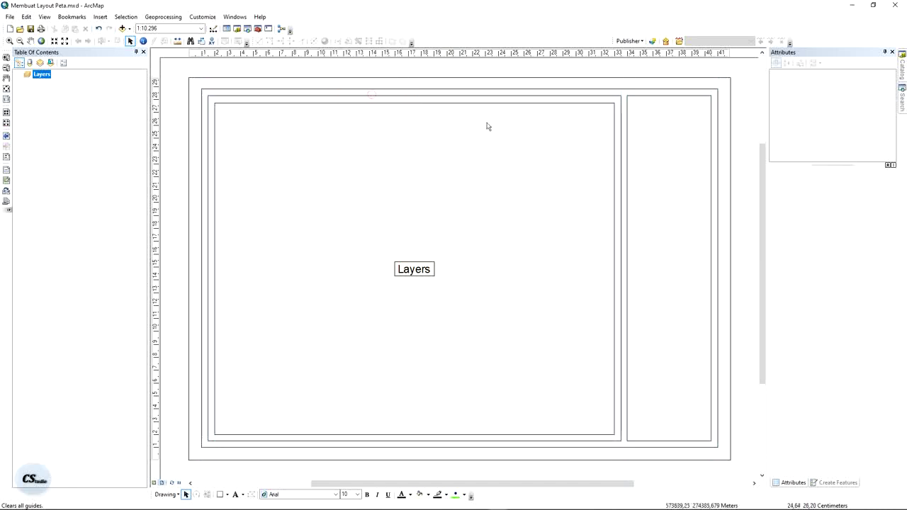
# Switch to the sample map PDF in Nitro Reader and compare its information column and frame spacing.
pyautogui.hotkey('alt', 'Tab')
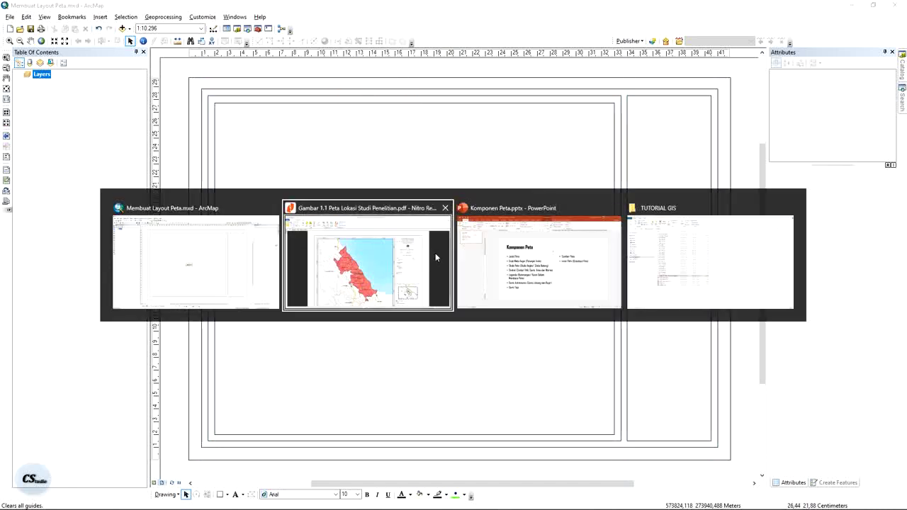
pyautogui.scroll(-1, 665, 236)
pyautogui.scroll(2, 616, 221)
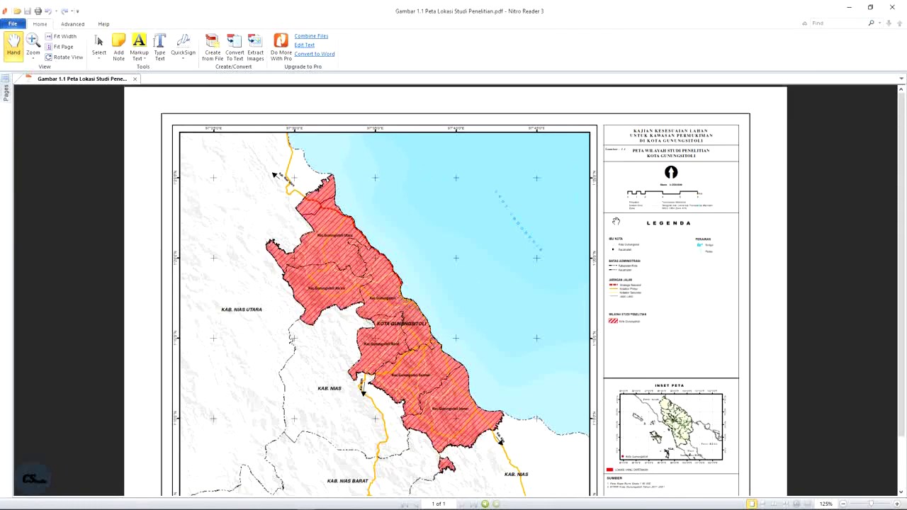
pyautogui.scroll(-1, 770, 241)
pyautogui.scroll(1, 744, 212)
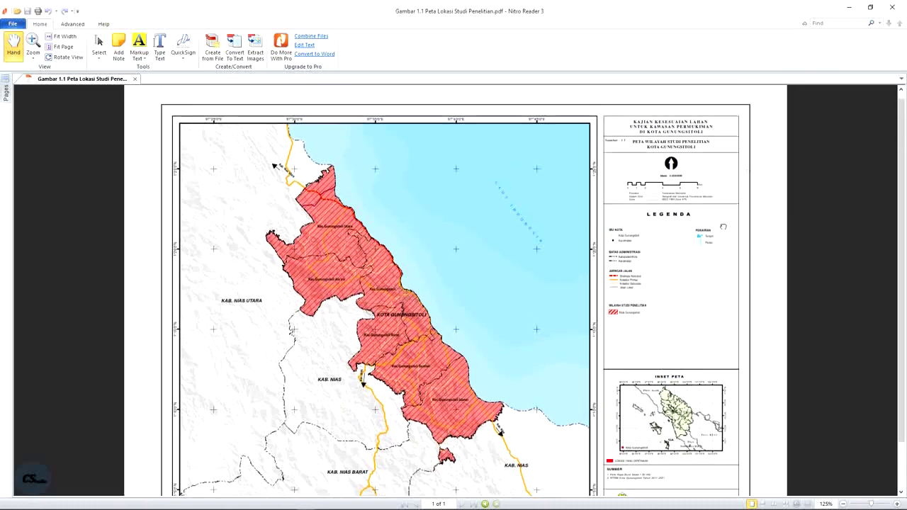
# Back in ArcMap, place vertical guides at about 32.5, 33 and 33.5 cm between the data frame and the information column.
pyautogui.hotkey('alt', 'Tab')
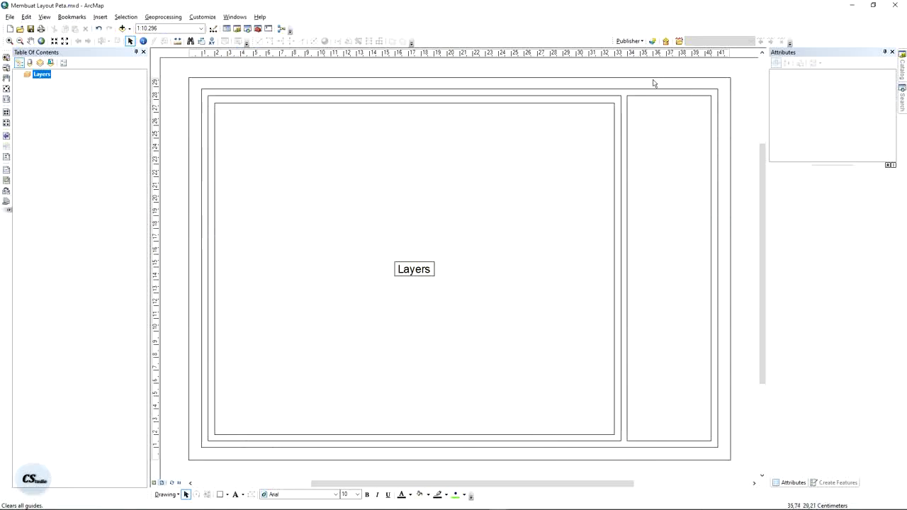
pyautogui.scroll(-2, 715, 92)
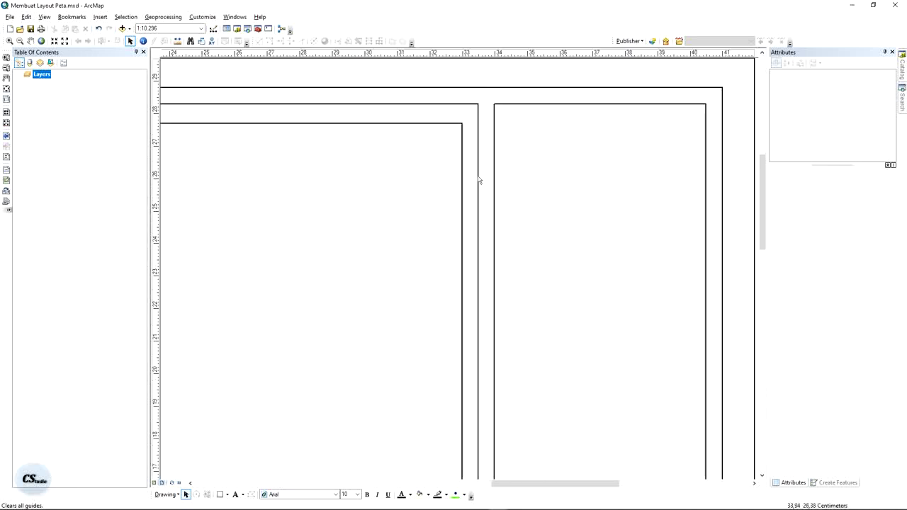
pyautogui.click(447, 55)
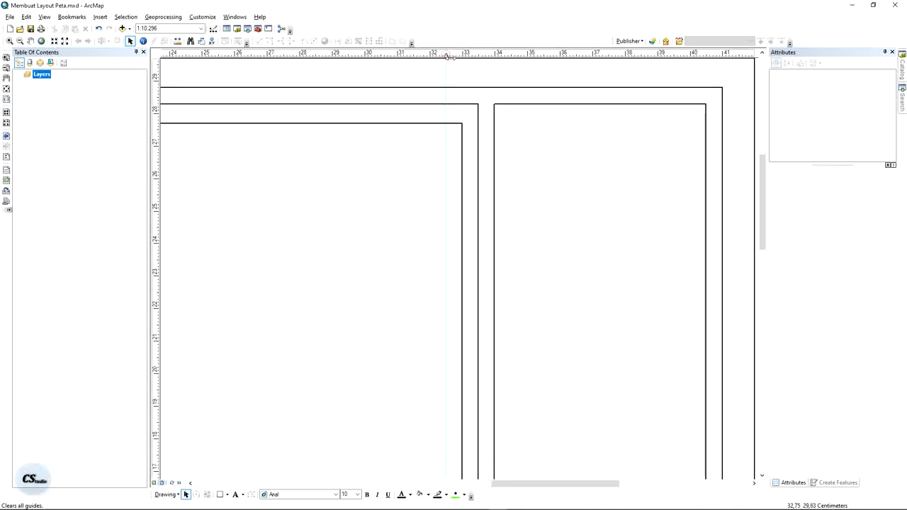
pyautogui.click(463, 55)
pyautogui.click(479, 55)
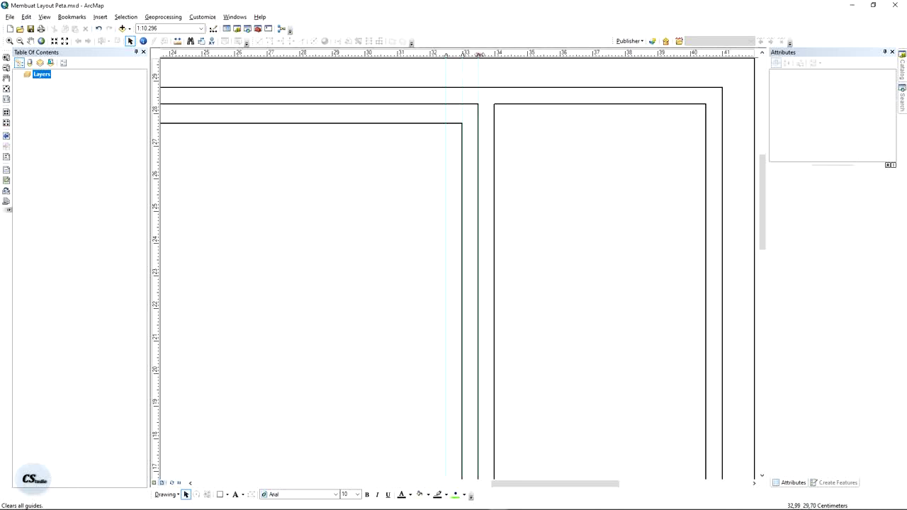
# Narrow the data frame by pulling its upper-right corner in to the guide at about 32.5 cm.
pyautogui.click(460, 123)
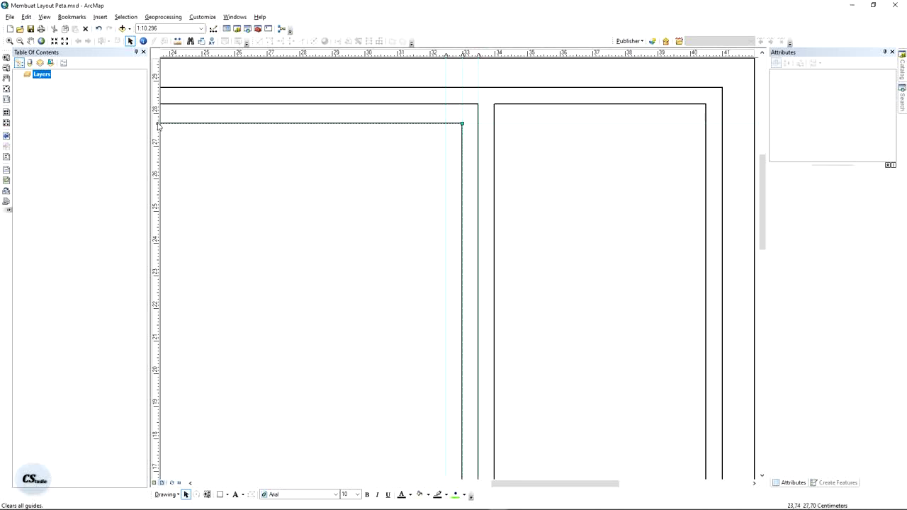
pyautogui.moveTo(463, 124); pyautogui.dragTo(446, 122)
pyautogui.scroll(-5, 569, 383)
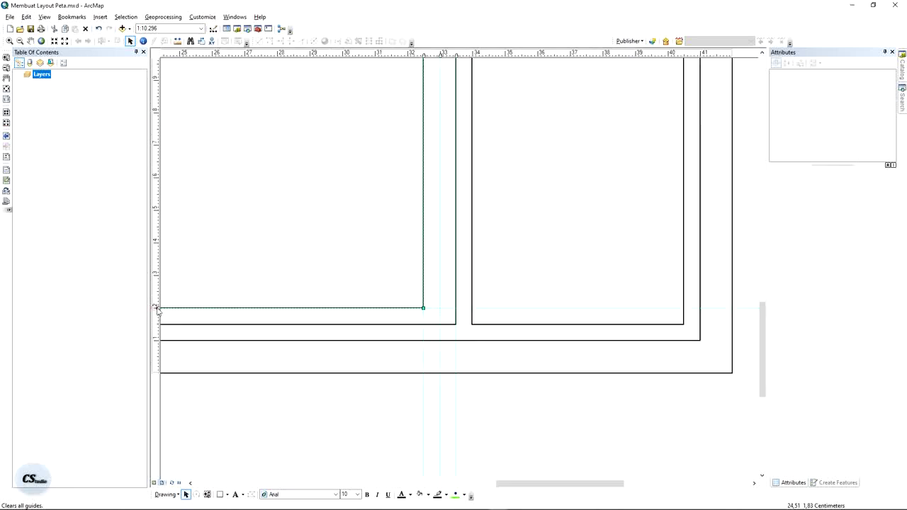
pyautogui.scroll(5, 470, 219)
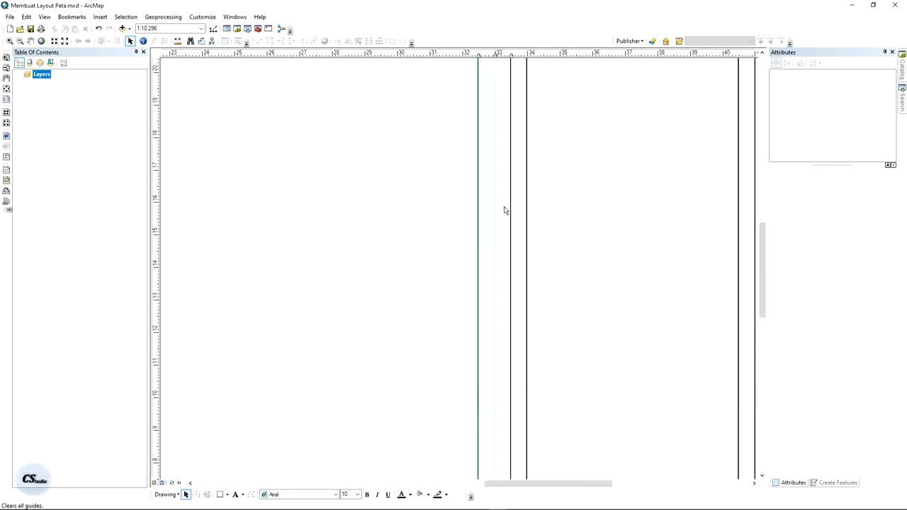
# Move the map rectangle's right edge to the 33 cm guide and widen the information column leftward to the 33.5 cm guide.
pyautogui.click(509, 231)
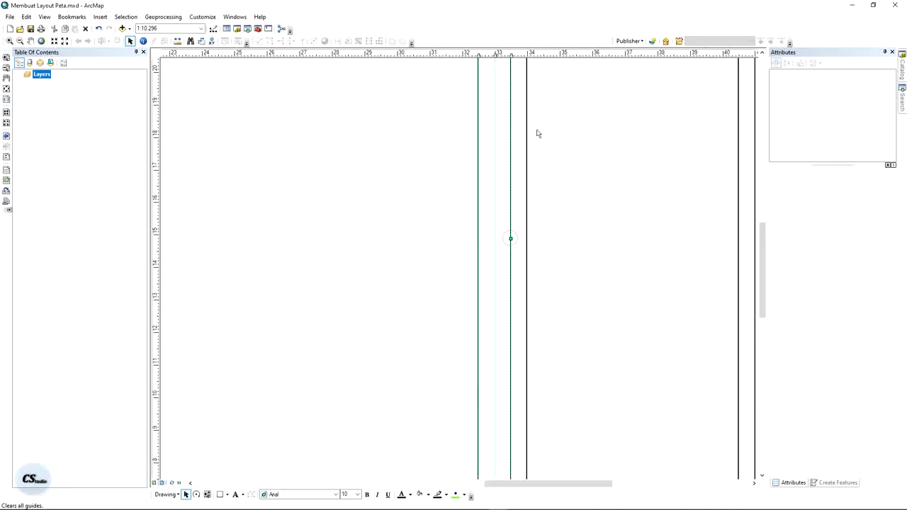
pyautogui.hotkey('ctrl', 'z')
pyautogui.click(531, 206)
pyautogui.moveTo(527, 240); pyautogui.dragTo(511, 236)
pyautogui.click(7, 100)
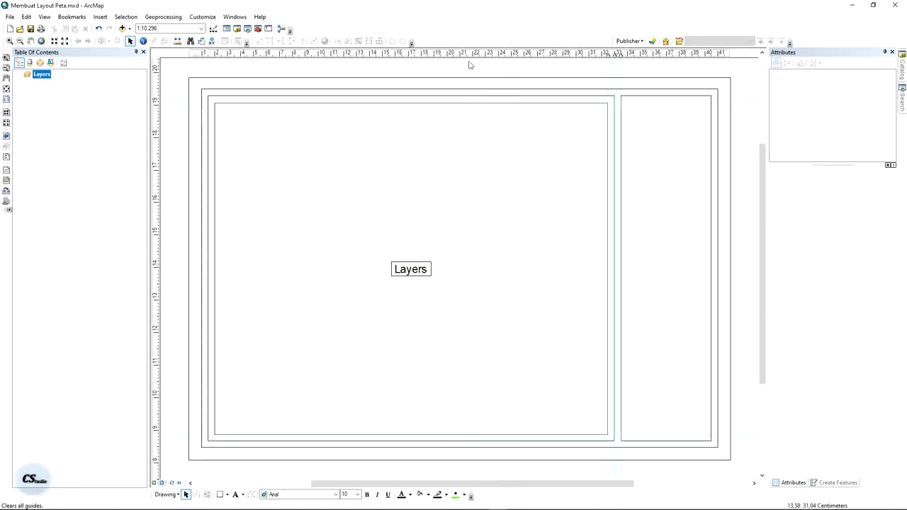
pyautogui.moveTo(699, 114); pyautogui.dragTo(552, 107)
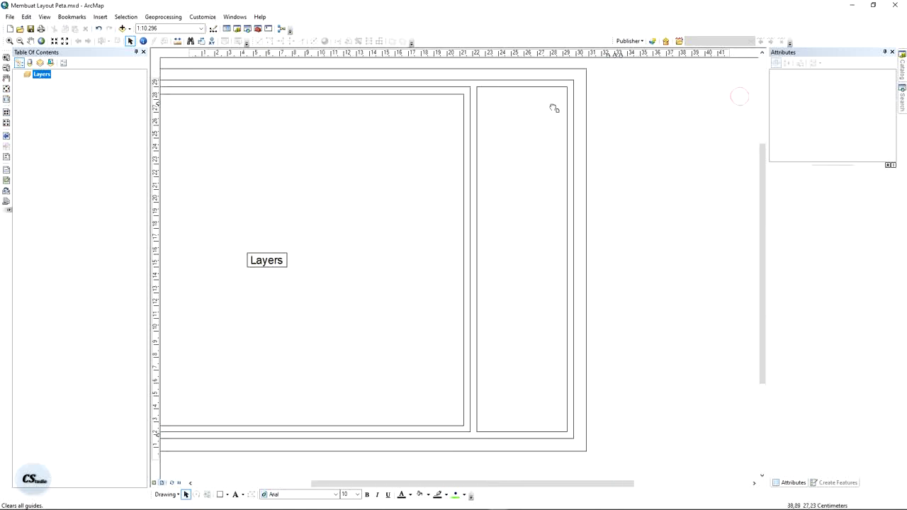
pyautogui.moveTo(648, 114); pyautogui.dragTo(735, 142)
pyautogui.moveTo(625, 116); pyautogui.dragTo(660, 115)
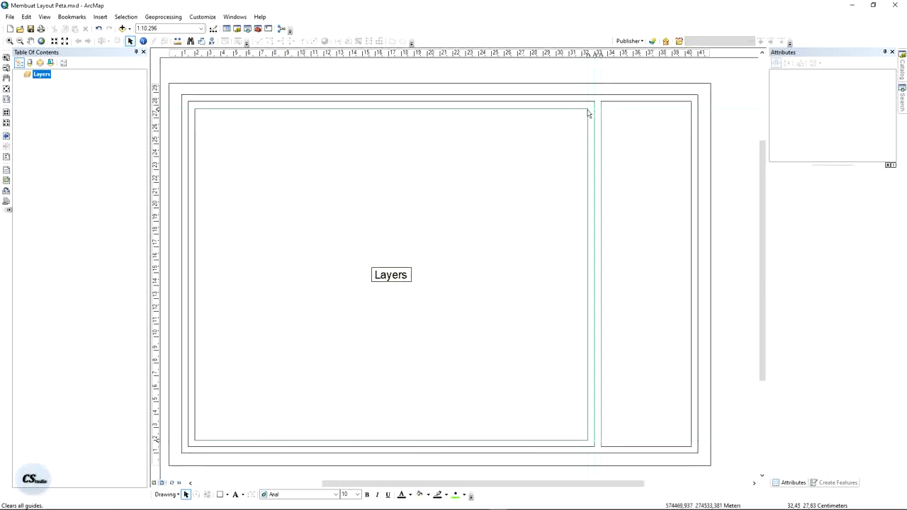
pyautogui.click(6, 89)
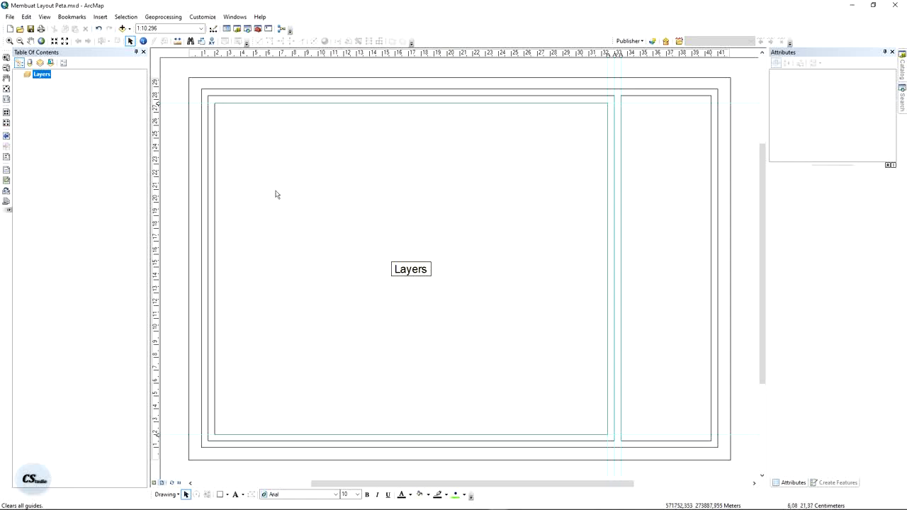
# Open the Page and Print Setup dialog and review the printer, paper and map page settings.
pyautogui.click(9, 17)
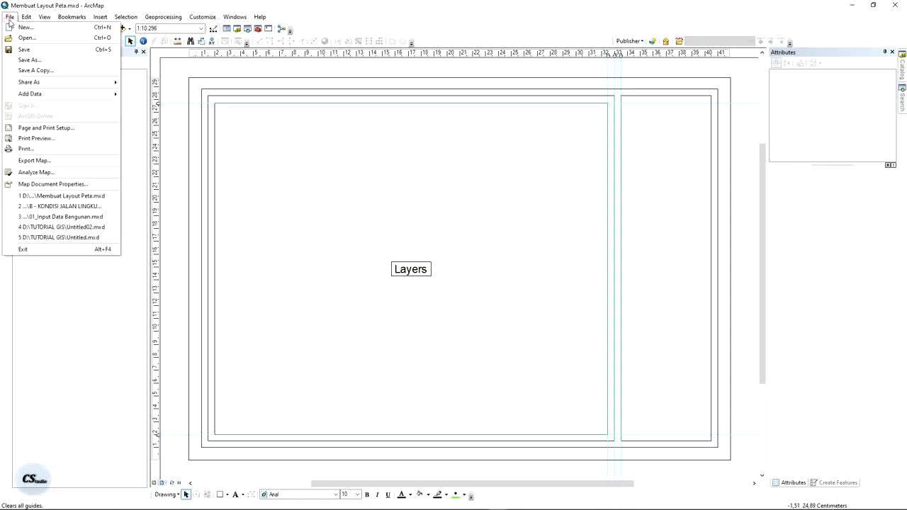
pyautogui.click(20, 134)
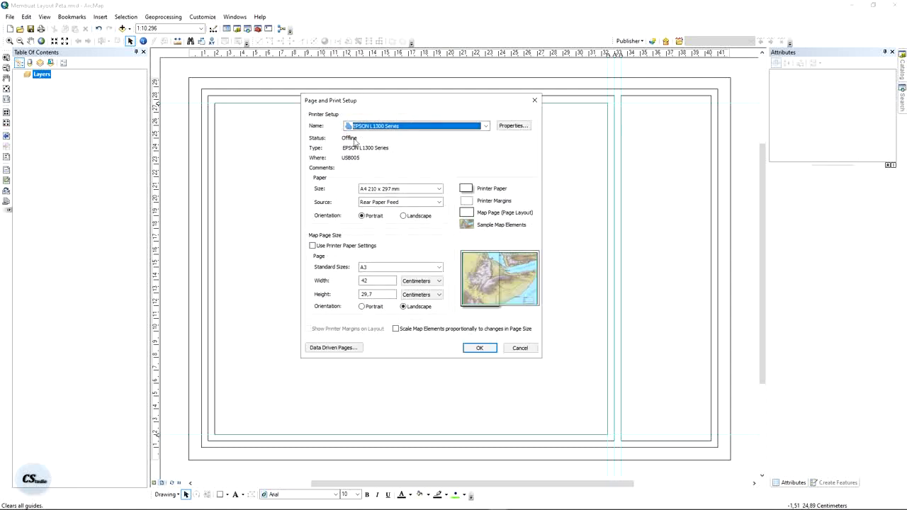
pyautogui.moveTo(391, 110); pyautogui.dragTo(350, 128)
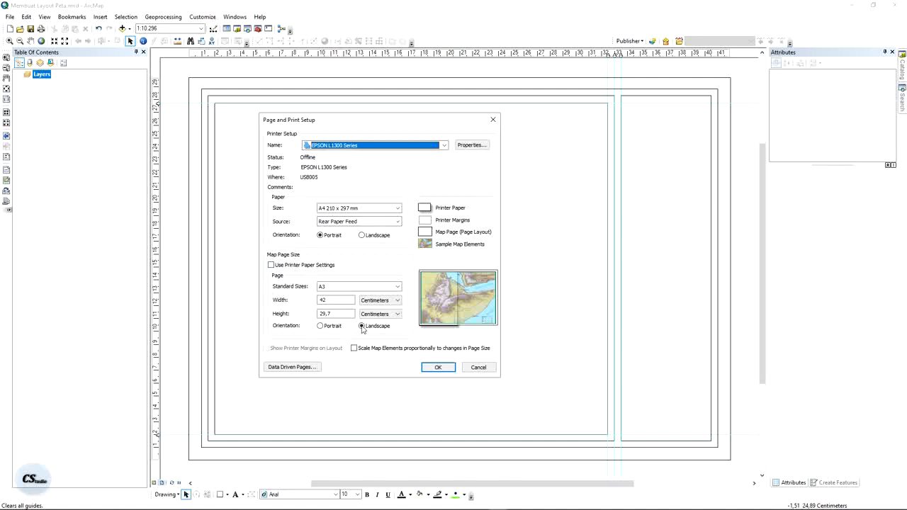
# Choose the Canon iP2700 series printer and look through its available paper sizes.
pyautogui.click(349, 144)
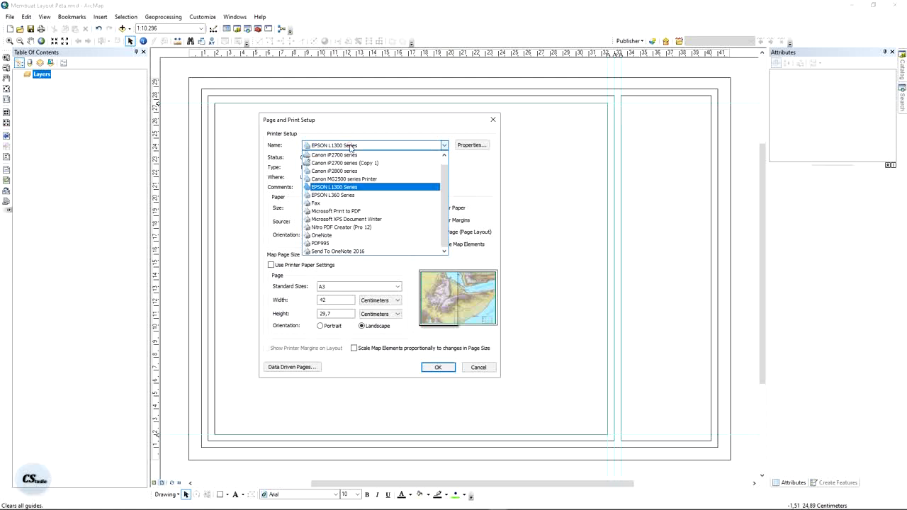
pyautogui.click(361, 156)
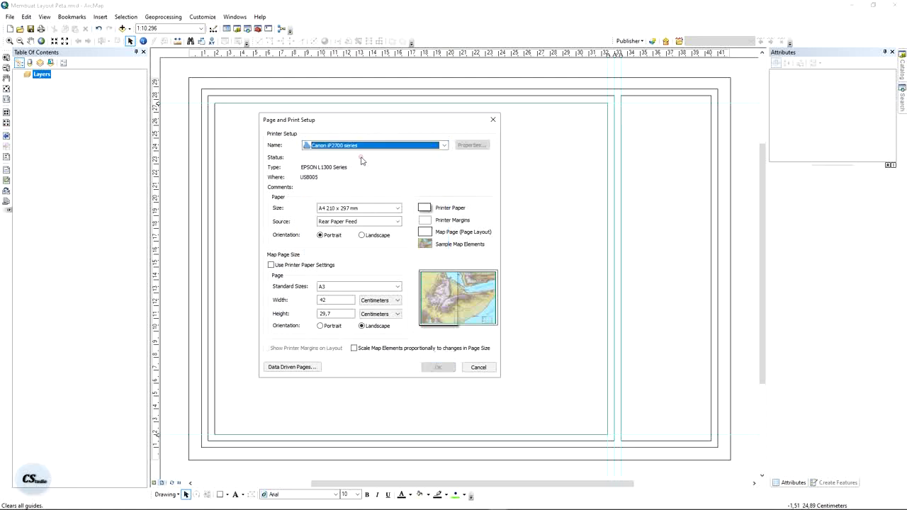
pyautogui.click(348, 210)
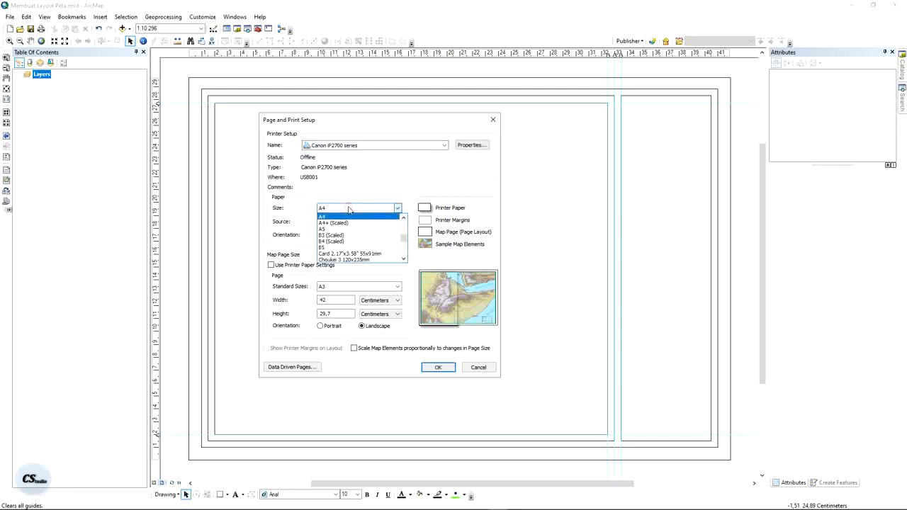
pyautogui.scroll(-2, 403, 241)
pyautogui.scroll(-4, 402, 241)
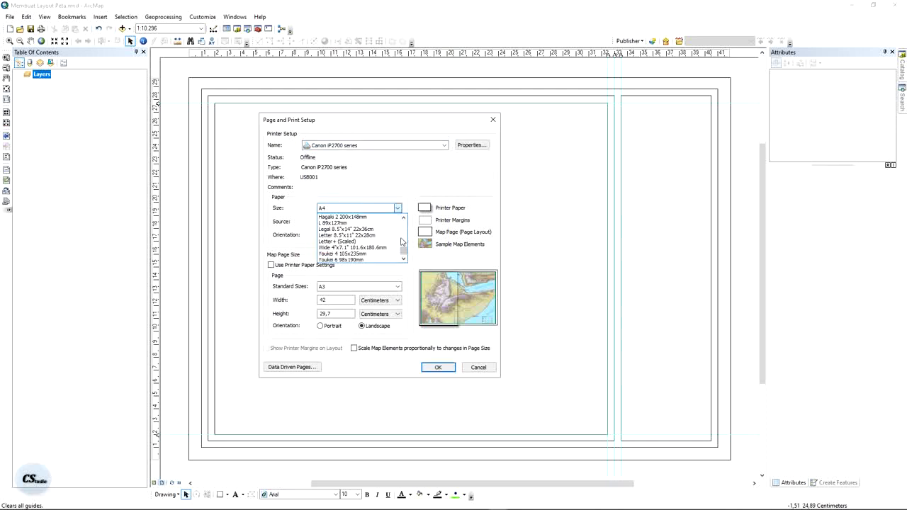
pyautogui.scroll(3, 398, 235)
pyautogui.click(393, 209)
# Switch the printer to EPSON L360 Series and check which paper sizes it offers.
pyautogui.click(384, 146)
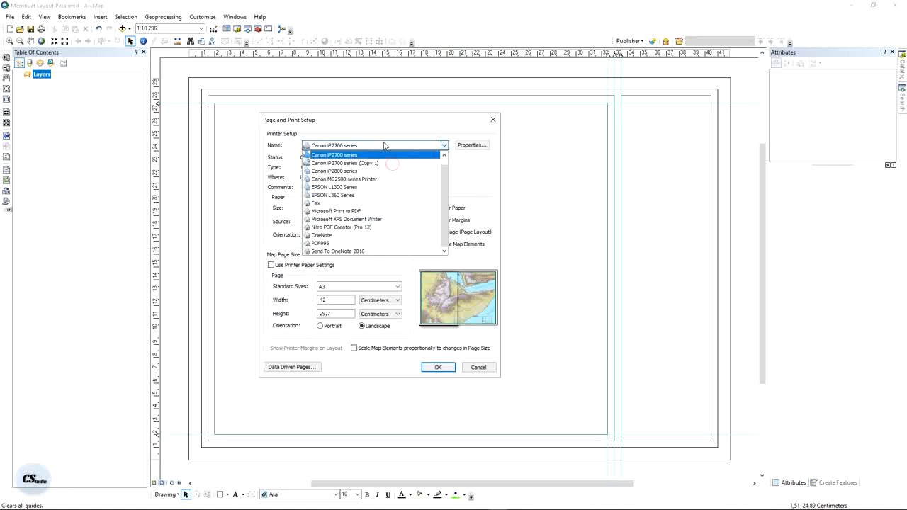
pyautogui.click(358, 194)
pyautogui.click(363, 209)
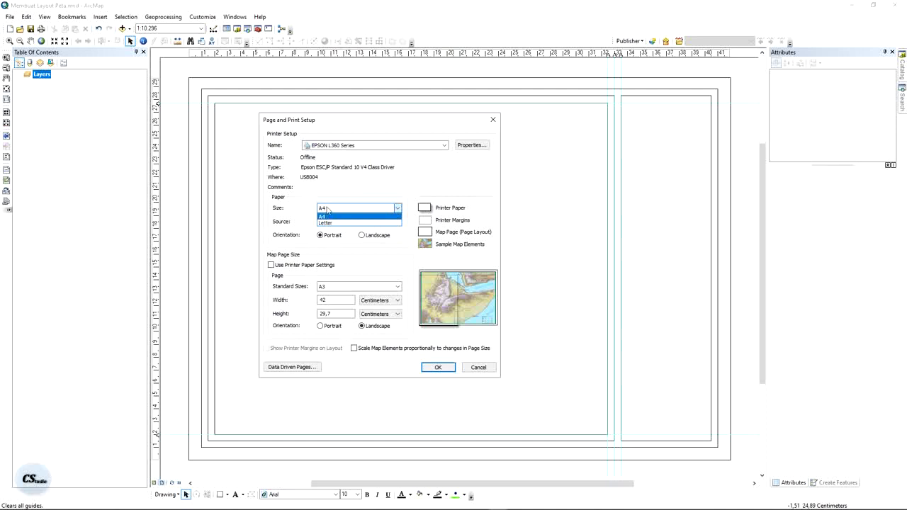
pyautogui.click(347, 145)
# Choose the Canon iP2700 series (Copy 1) printer and pick A4 as its paper size.
pyautogui.click(347, 145)
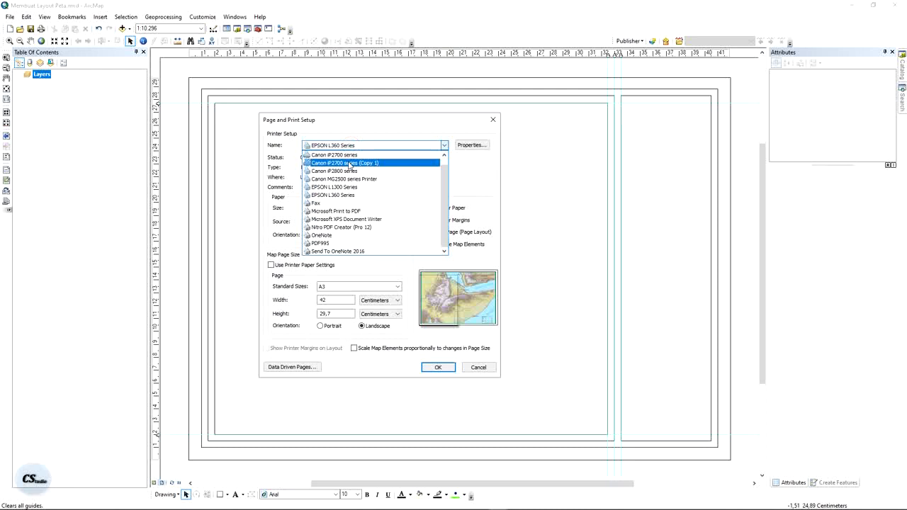
pyautogui.click(349, 162)
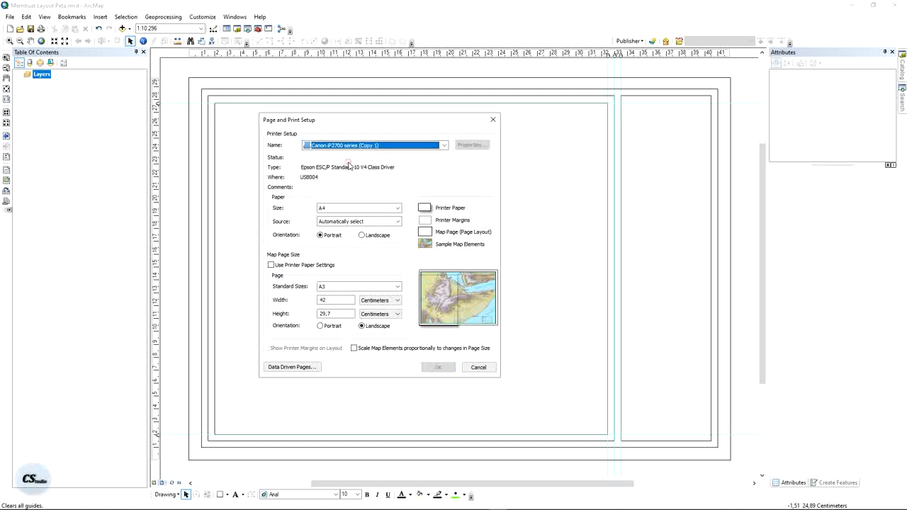
pyautogui.click(357, 210)
pyautogui.click(359, 218)
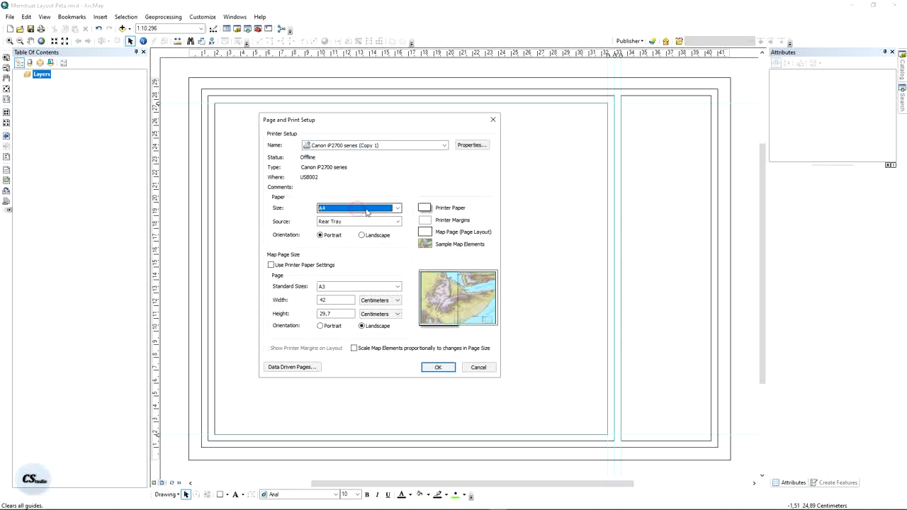
# Try the printer paper settings with A4 as the map page size, and switch that option off again.
pyautogui.click(365, 208)
pyautogui.click(369, 189)
pyautogui.click(285, 267)
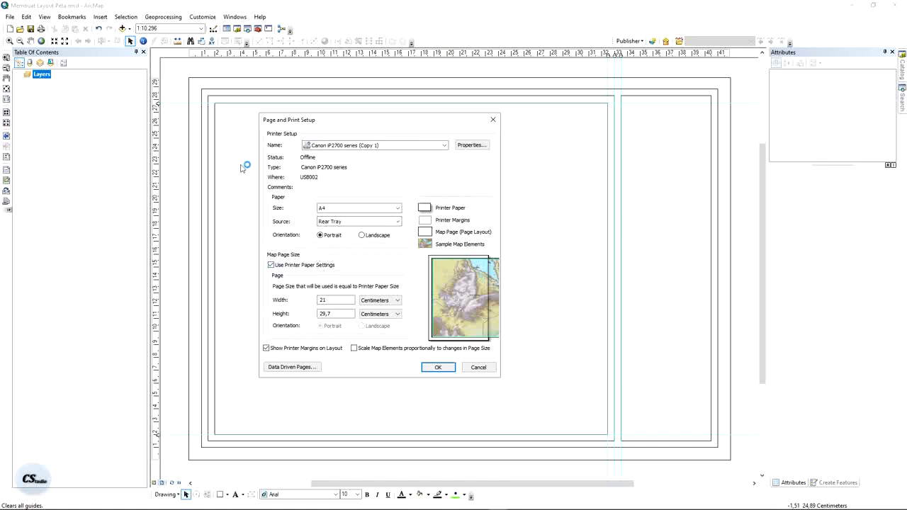
pyautogui.click(297, 267)
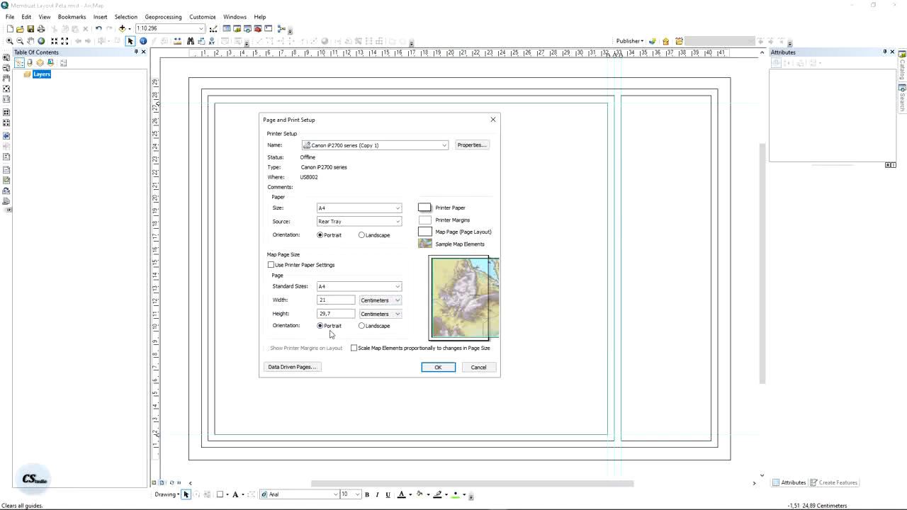
# Apply an A4 landscape map page without scaling the map elements proportionally to the page size.
pyautogui.click(385, 326)
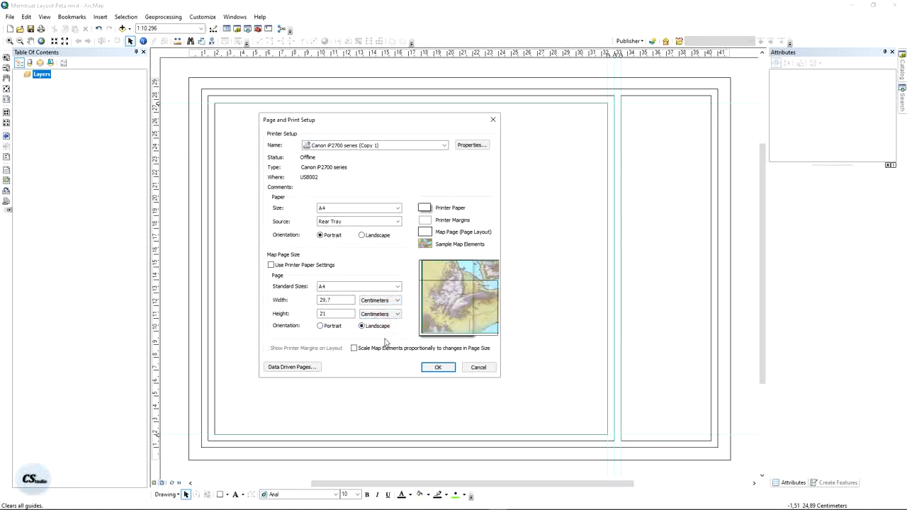
pyautogui.click(385, 348)
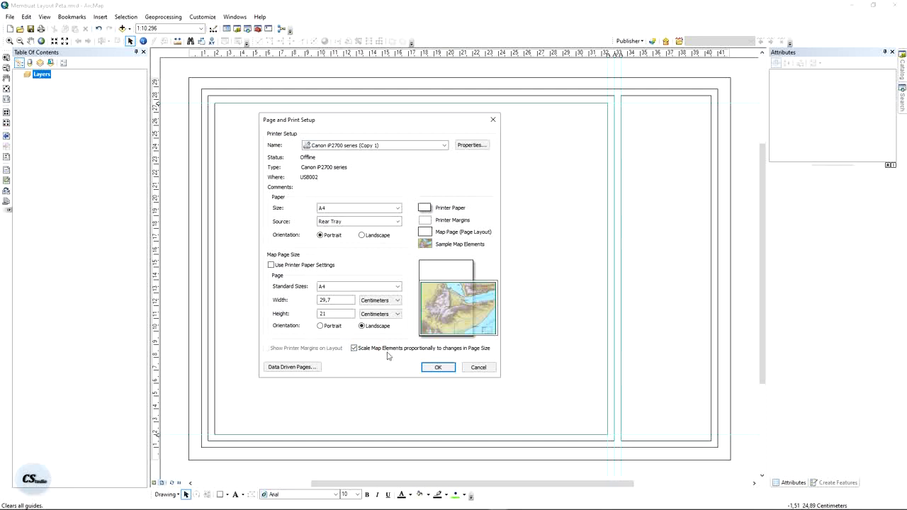
pyautogui.click(387, 349)
pyautogui.click(438, 367)
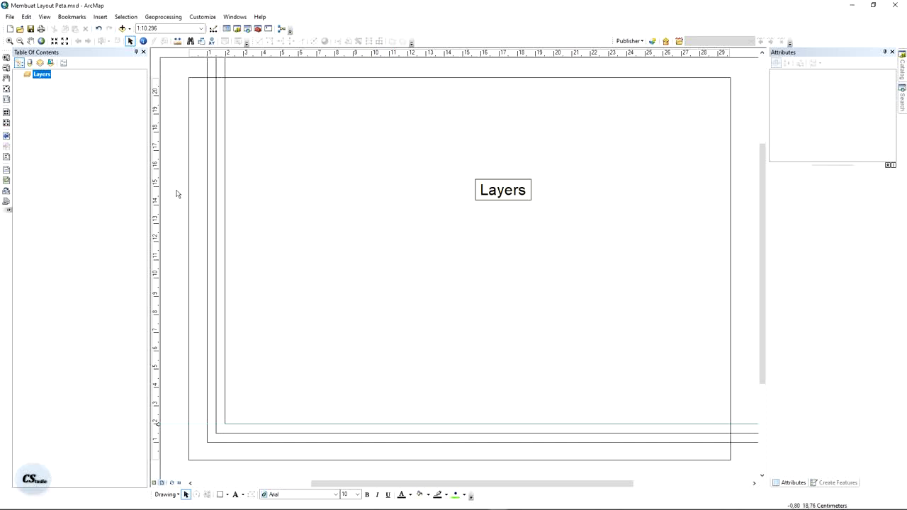
# Set the map page back to the A3 standard size in landscape, without scaling the map elements, and apply the page setup.
pyautogui.click(7, 17)
pyautogui.click(7, 17)
pyautogui.click(26, 17)
pyautogui.moveTo(10, 17)
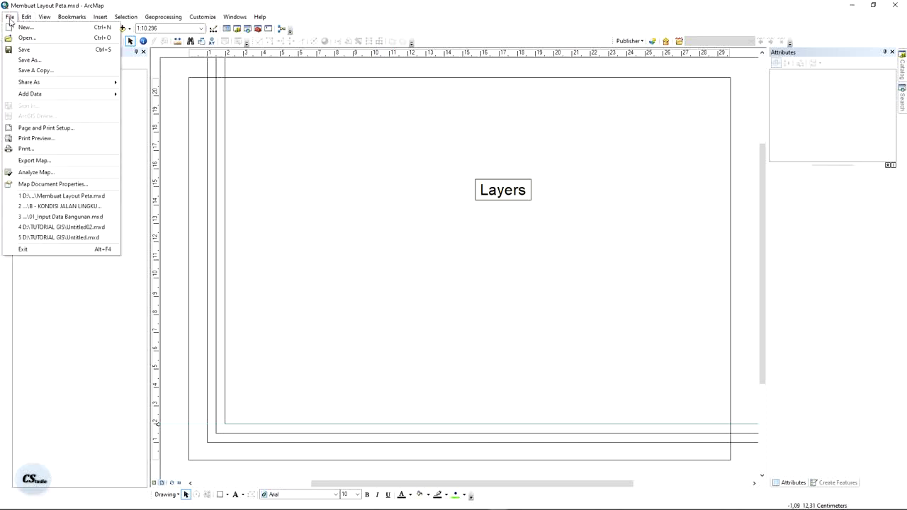
pyautogui.click(44, 127)
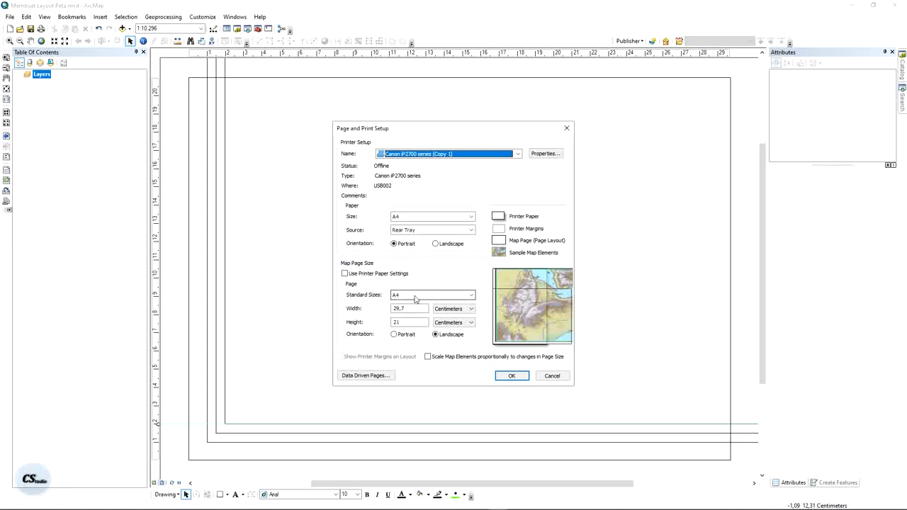
pyautogui.click(415, 297)
pyautogui.click(411, 323)
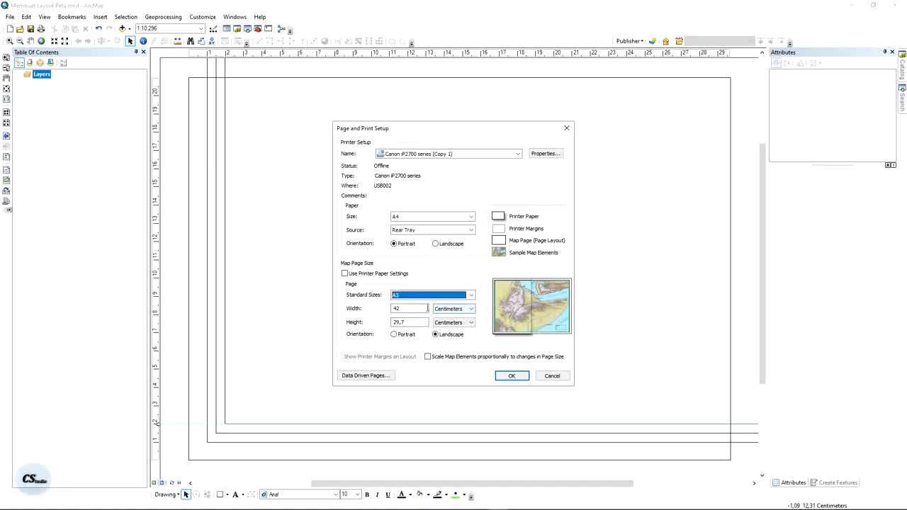
pyautogui.click(442, 358)
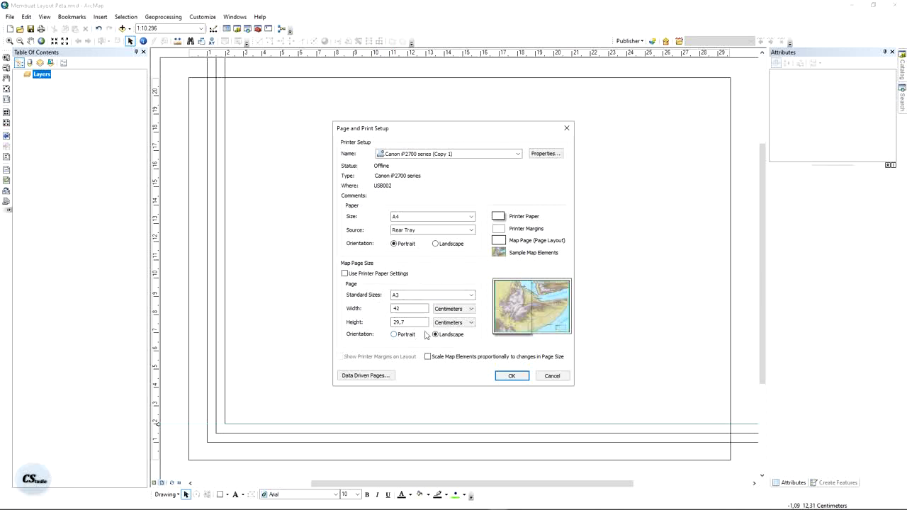
pyautogui.click(515, 377)
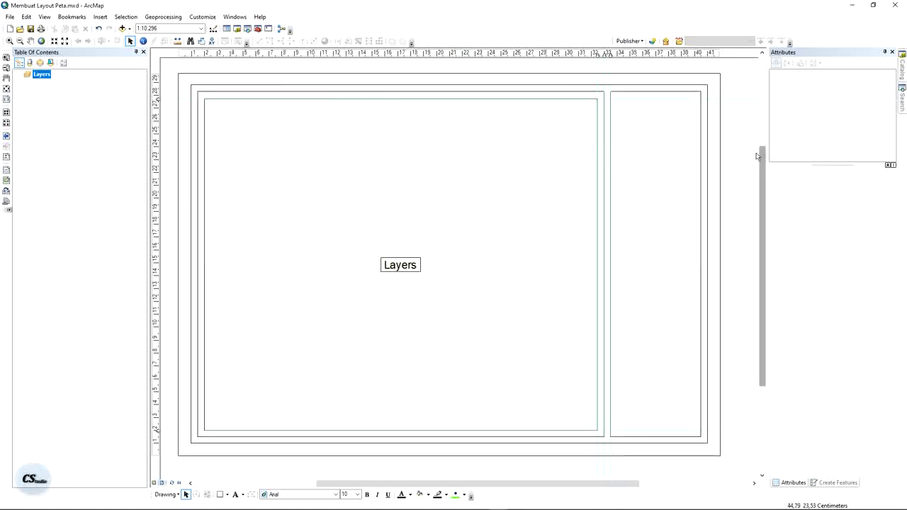
pyautogui.click(745, 116)
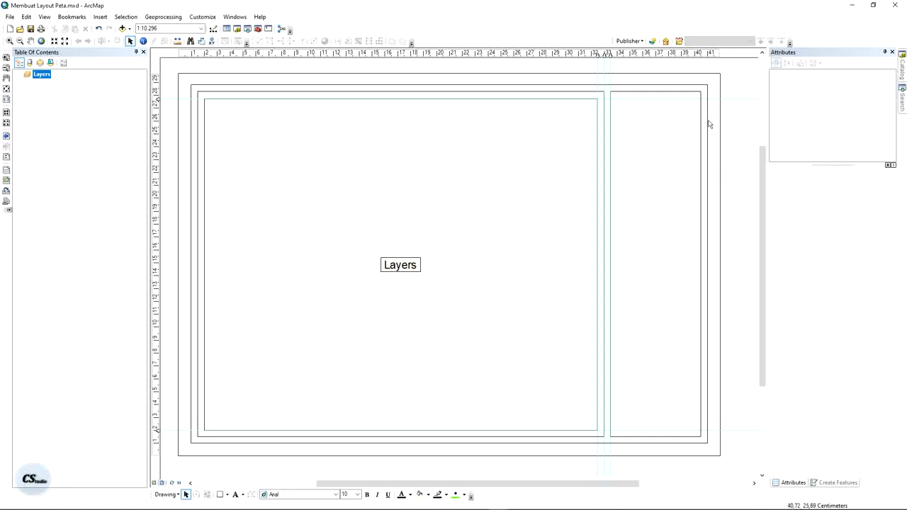
# Switch to the sample map PDF in Nitro Reader and examine the information column from the title blocks down to the inset and sources.
pyautogui.hotkey('alt', 'Tab')
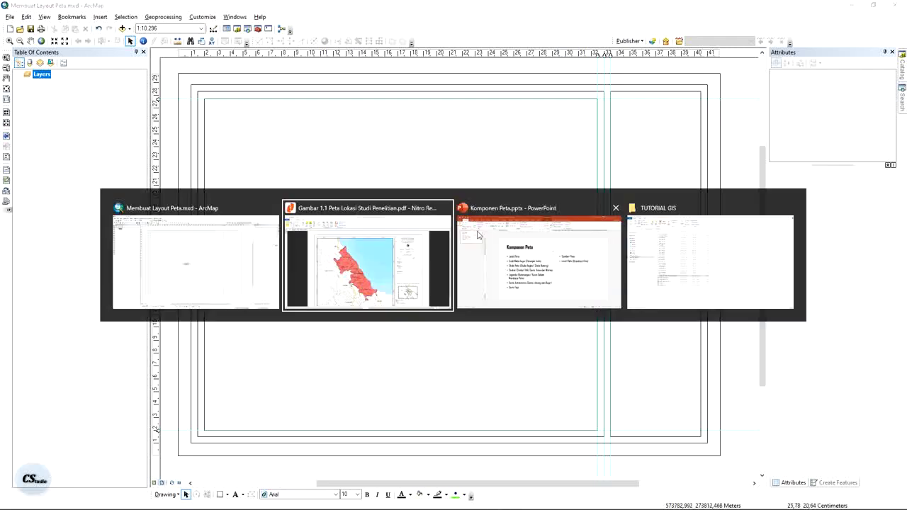
pyautogui.click(398, 270)
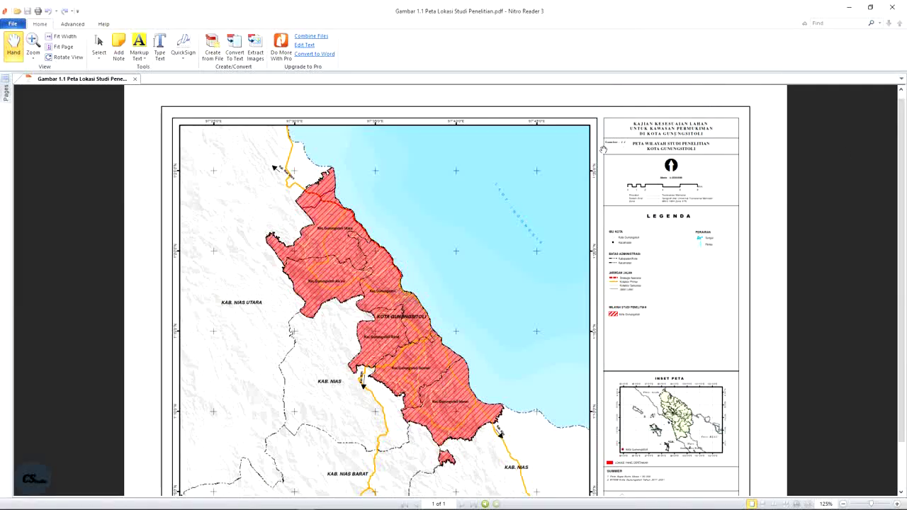
pyautogui.scroll(1, 674, 134)
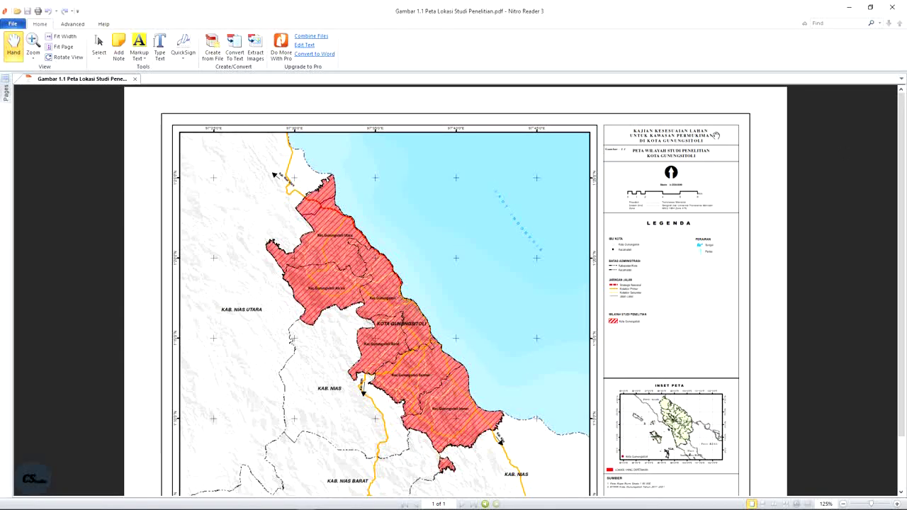
pyautogui.scroll(3, 700, 174)
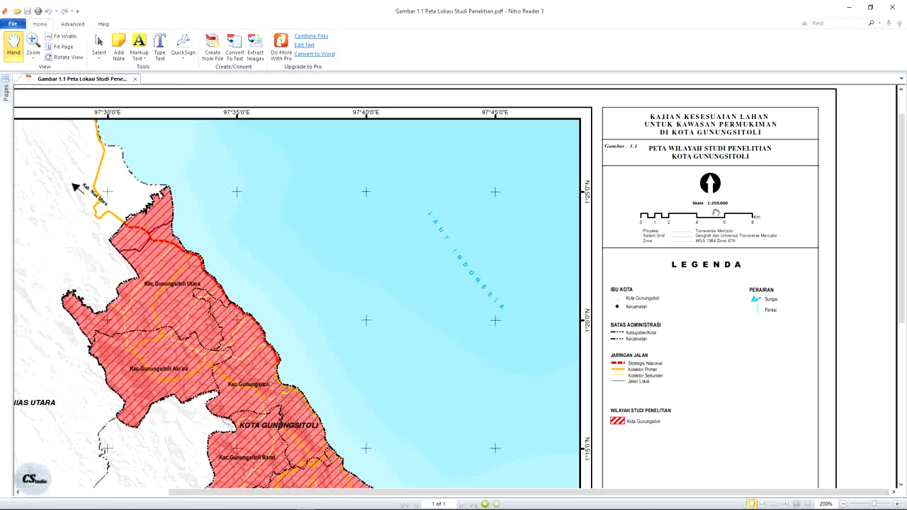
pyautogui.scroll(-3, 729, 318)
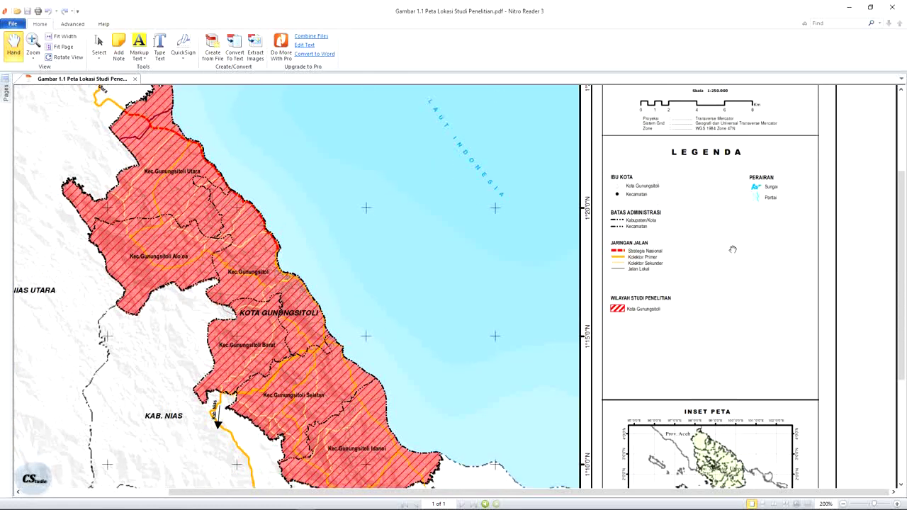
pyautogui.scroll(-5, 751, 376)
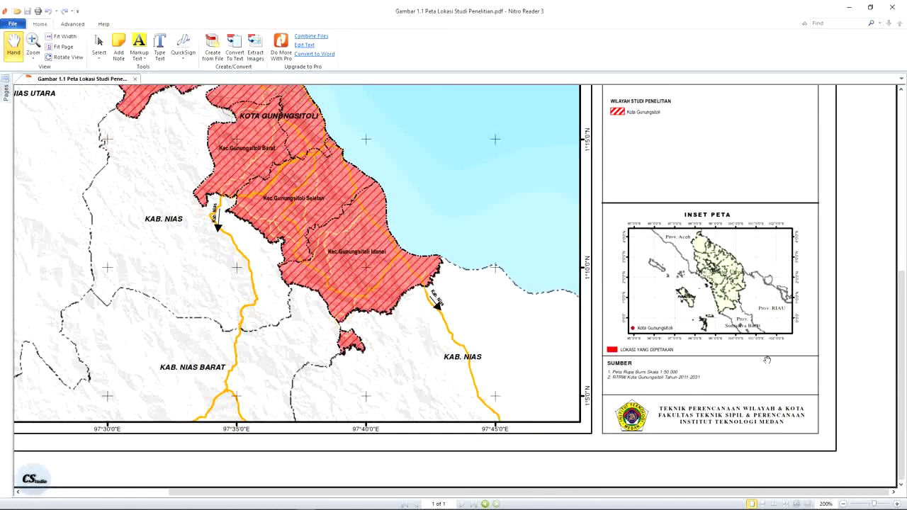
# Switch back to ArcMap and place two horizontal guides for the title blocks, at about 26.6 cm and 24.9 cm on the vertical ruler.
pyautogui.hotkey('alt', 'Tab')
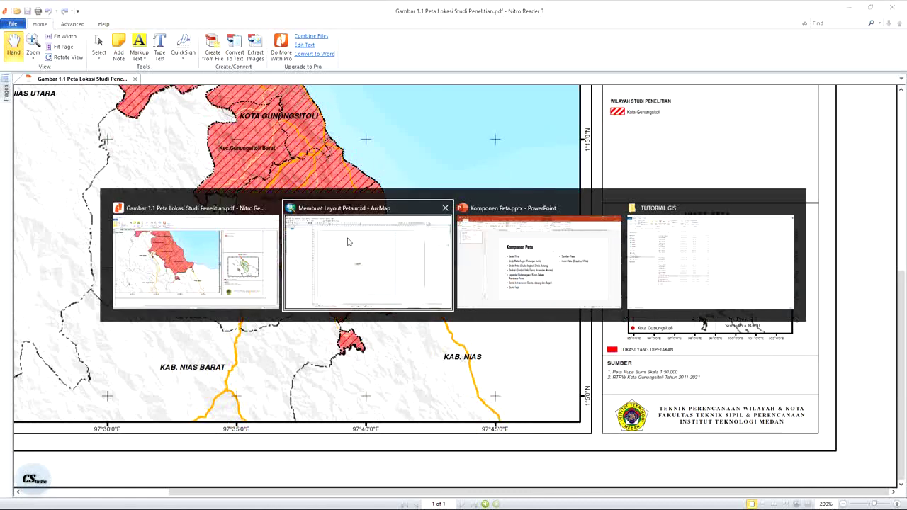
pyautogui.click(348, 237)
pyautogui.scroll(4, 728, 90)
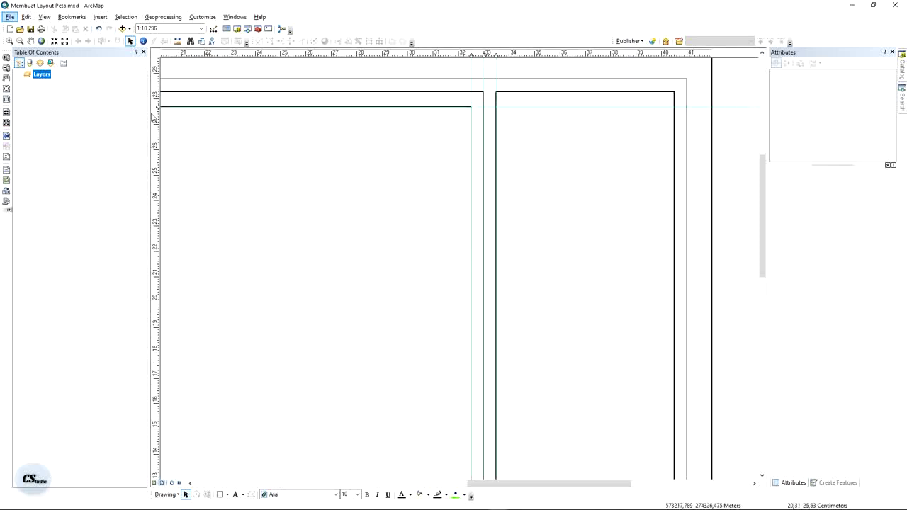
pyautogui.rightClick(157, 151)
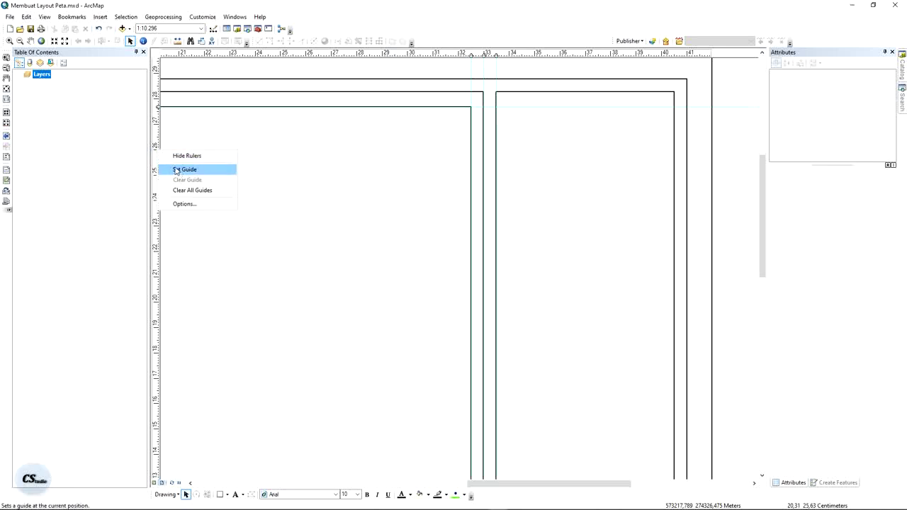
pyautogui.click(156, 140)
pyautogui.moveTo(157, 140)
pyautogui.mouseDown()
pyautogui.moveTo(155, 121)
pyautogui.moveTo(156, 132)
pyautogui.mouseUp()
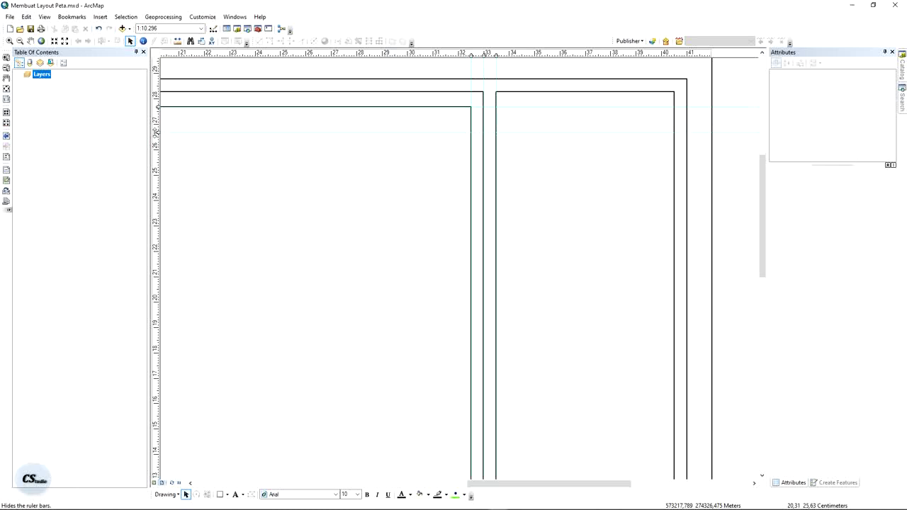
pyautogui.moveTo(156, 164); pyautogui.dragTo(156, 167)
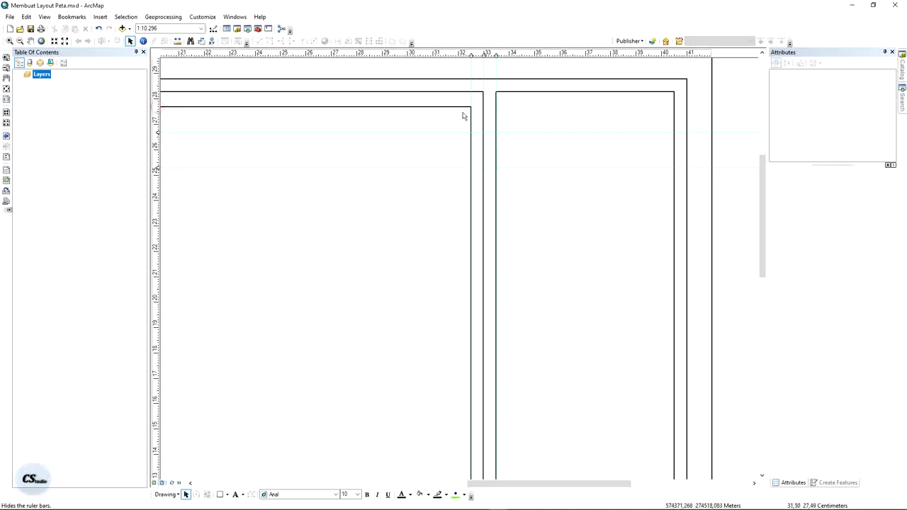
pyautogui.moveTo(157, 168); pyautogui.dragTo(157, 174)
# Draw a trial 7 cm line across the information column along the upper title guide, and delete it.
pyautogui.click(226, 494)
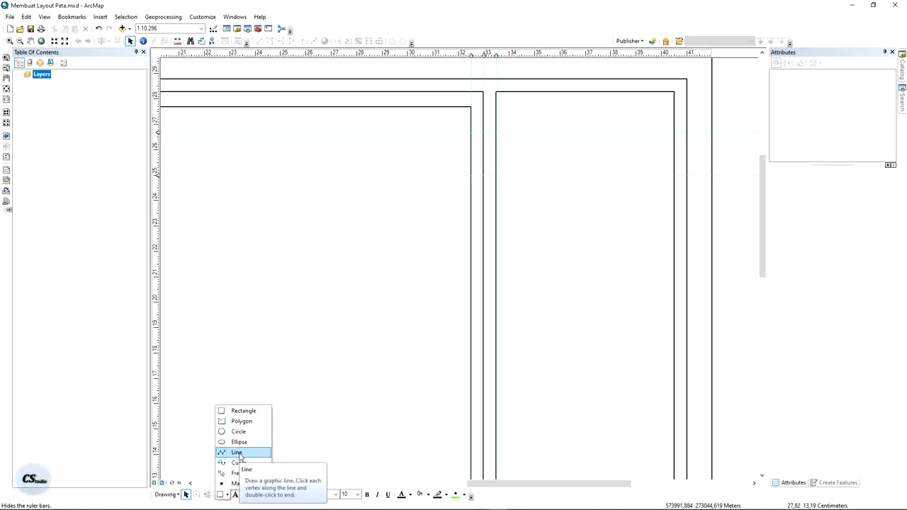
pyautogui.click(238, 452)
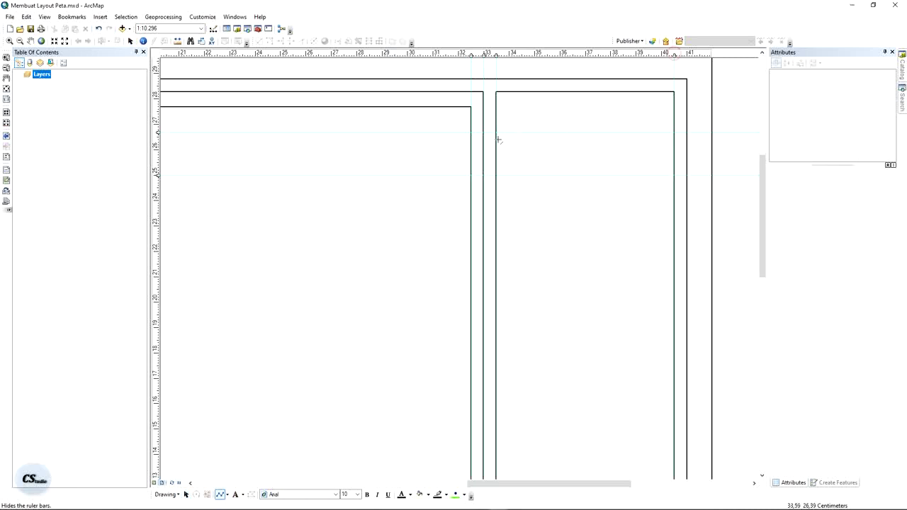
pyautogui.click(496, 131)
pyautogui.doubleClick(670, 130)
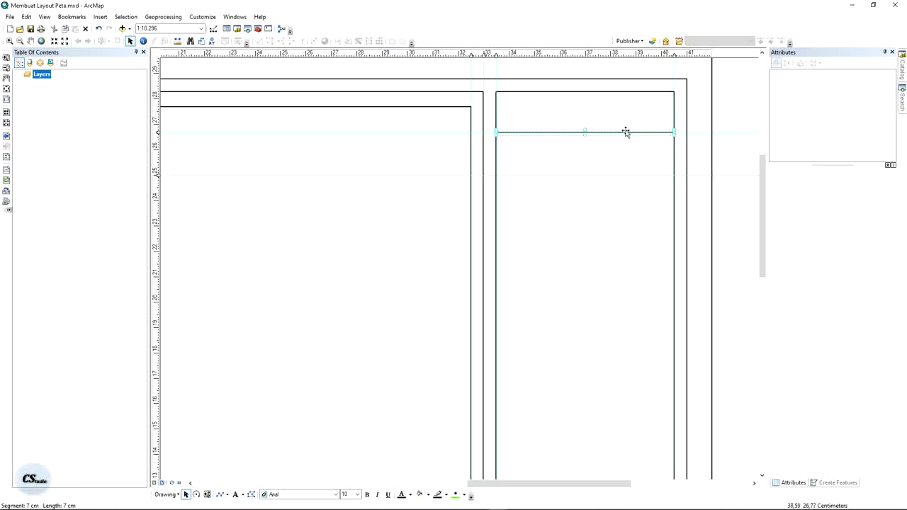
pyautogui.rightClick(626, 132)
pyautogui.click(648, 182)
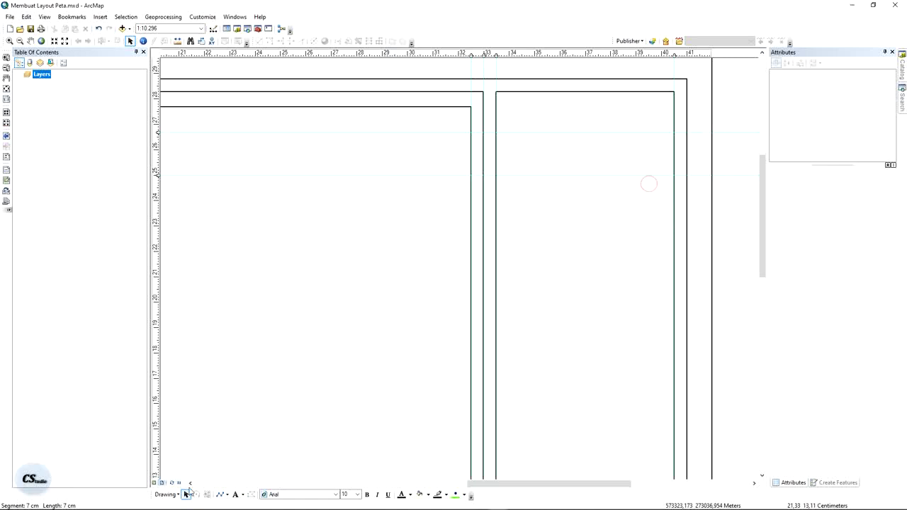
# Draw two 7 cm horizontal divider lines across the information column, one along each of the two title block guides.
pyautogui.click(219, 493)
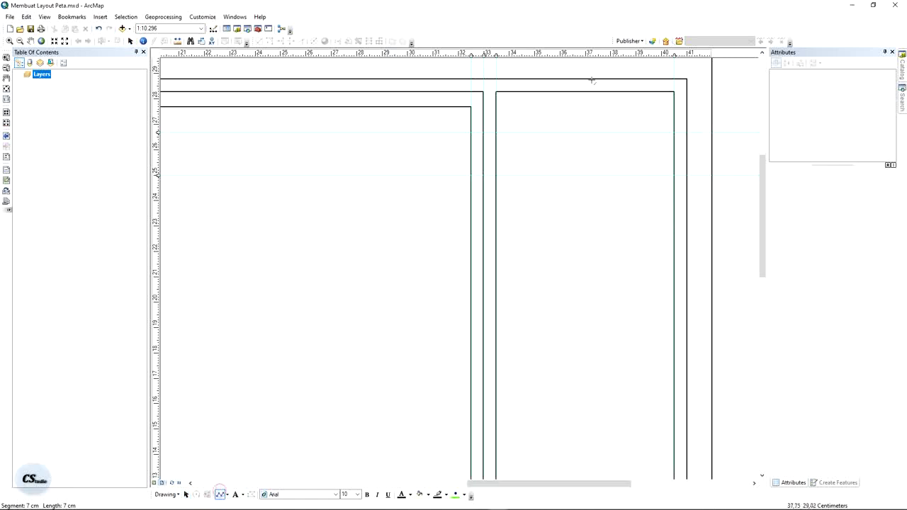
pyautogui.click(496, 132)
pyautogui.doubleClick(670, 132)
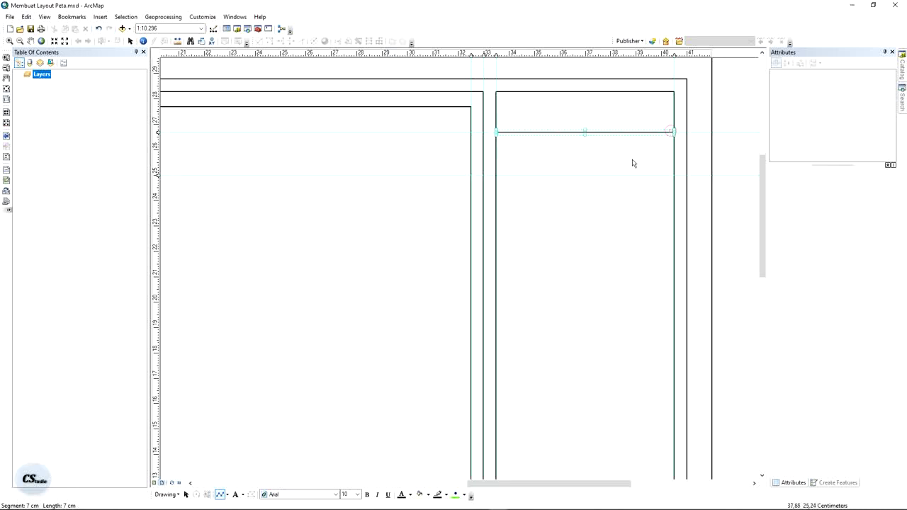
pyautogui.click(221, 496)
pyautogui.click(496, 174)
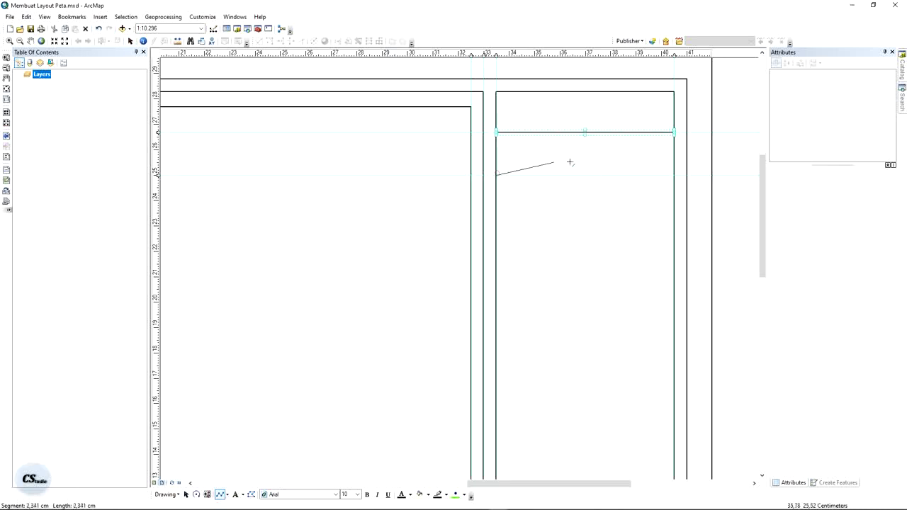
pyautogui.doubleClick(679, 185)
pyautogui.click(739, 145)
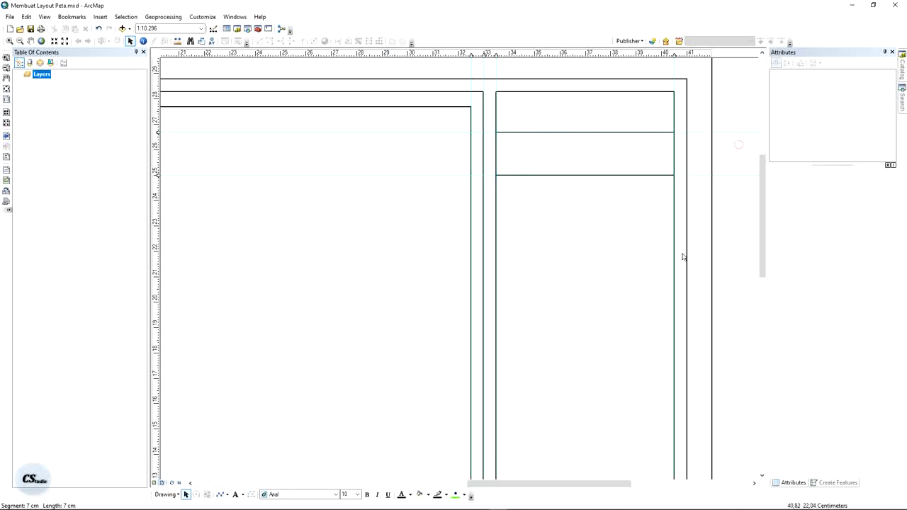
# Check the title, north arrow and scale sections in the sample map PDF, and return to the upper information column in ArcMap.
pyautogui.scroll(-1, 682, 255)
pyautogui.moveTo(716, 318); pyautogui.dragTo(663, 232)
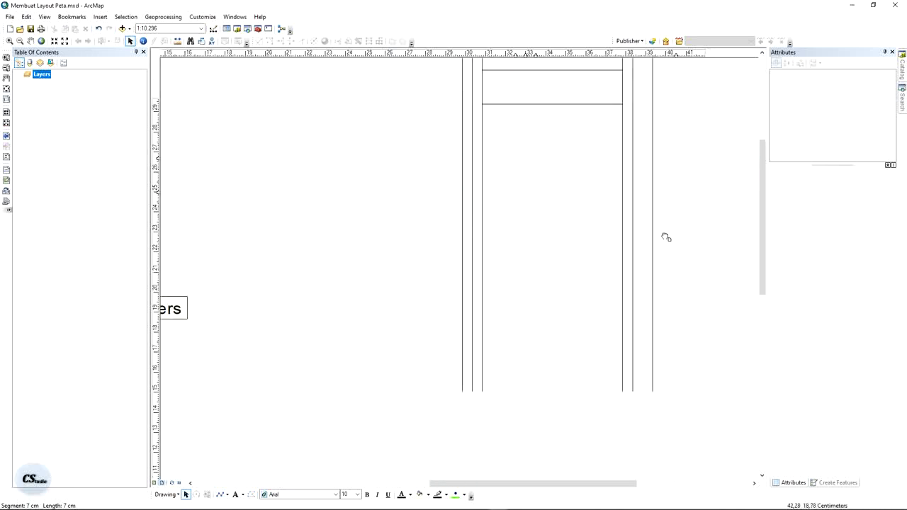
pyautogui.hotkey('alt', 'Tab')
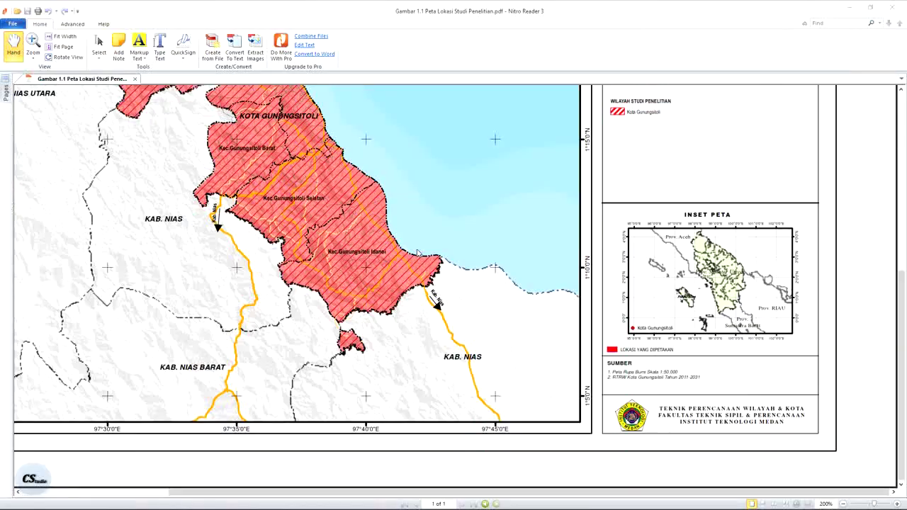
pyautogui.moveTo(786, 141); pyautogui.dragTo(776, 365)
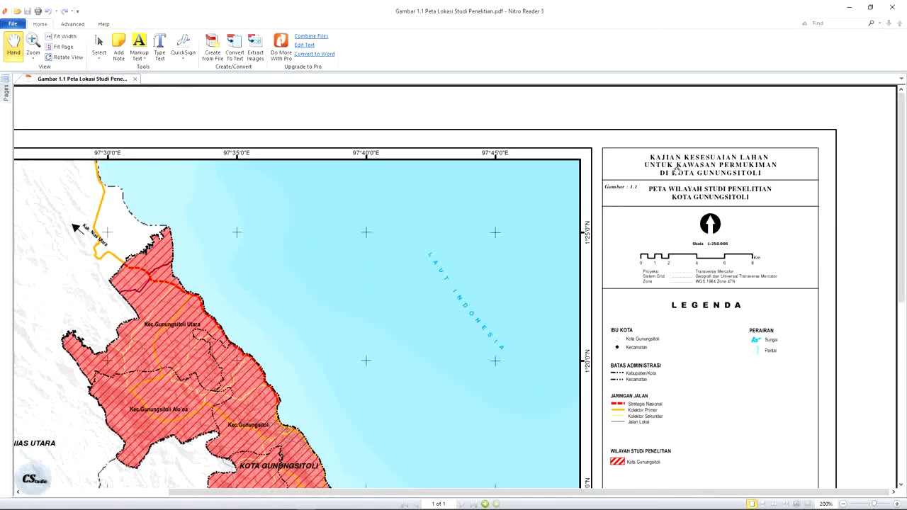
pyautogui.hotkey('alt', 'Tab')
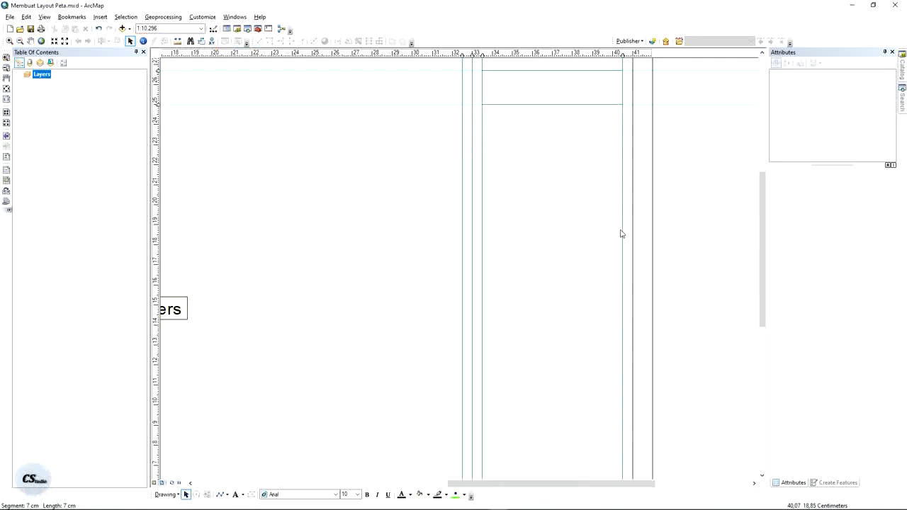
pyautogui.moveTo(665, 106); pyautogui.dragTo(630, 214)
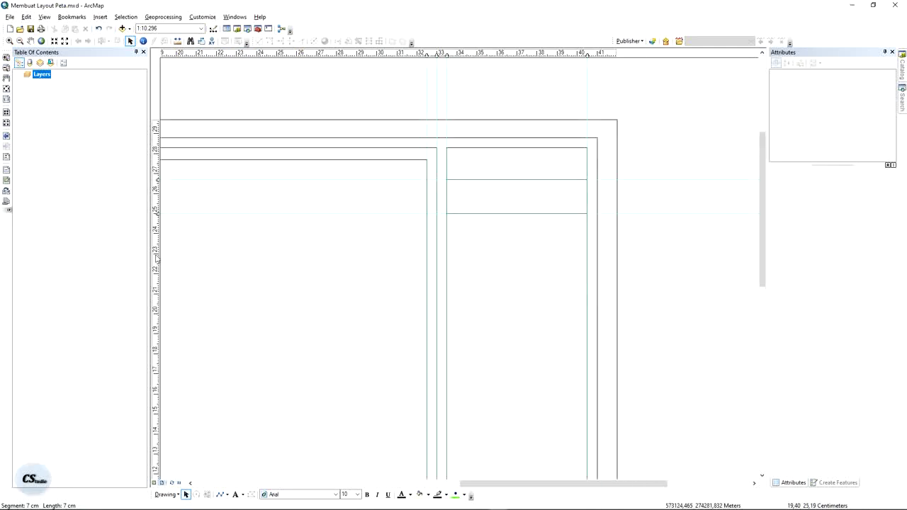
# Place a horizontal guide at 22 cm and draw a 7 cm divider line across the information column along it.
pyautogui.moveTo(157, 253); pyautogui.dragTo(155, 273)
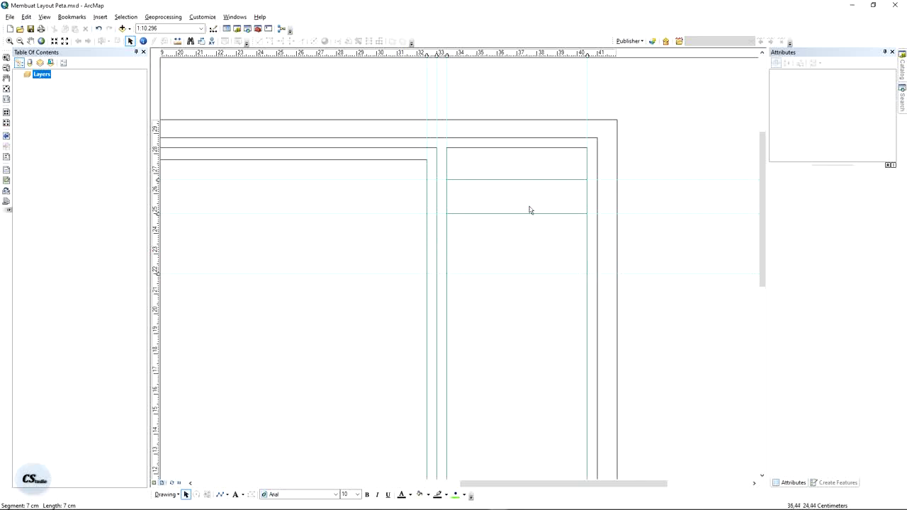
pyautogui.moveTo(625, 251); pyautogui.dragTo(564, 211)
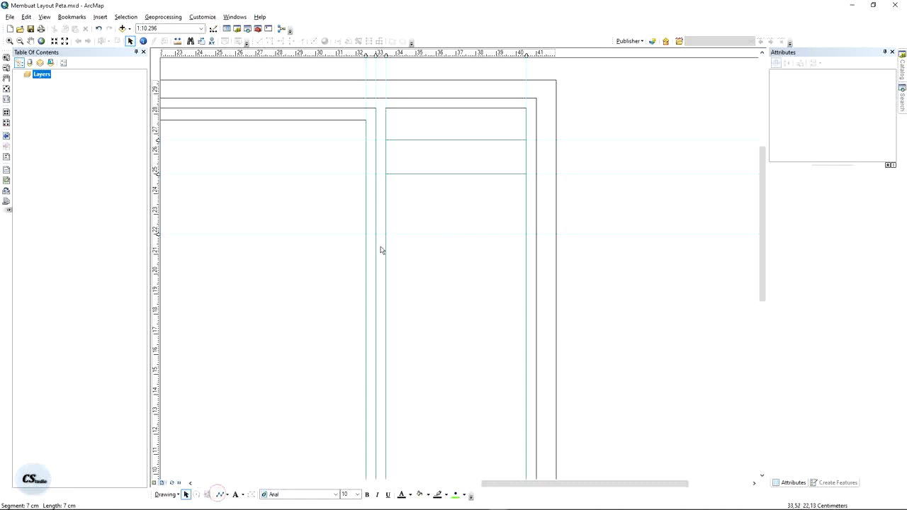
pyautogui.click(220, 495)
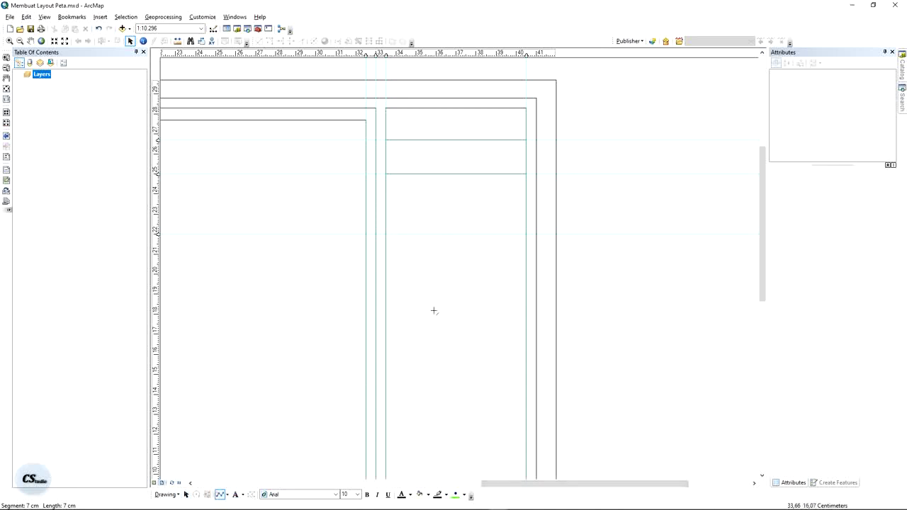
pyautogui.click(385, 234)
pyautogui.doubleClick(521, 230)
# Check the legend and lower sections in the sample map PDF, and place two horizontal guides in ArcMap at 8 cm and about 3.1 cm.
pyautogui.moveTo(606, 299); pyautogui.dragTo(588, 168)
pyautogui.moveTo(593, 275); pyautogui.dragTo(587, 184)
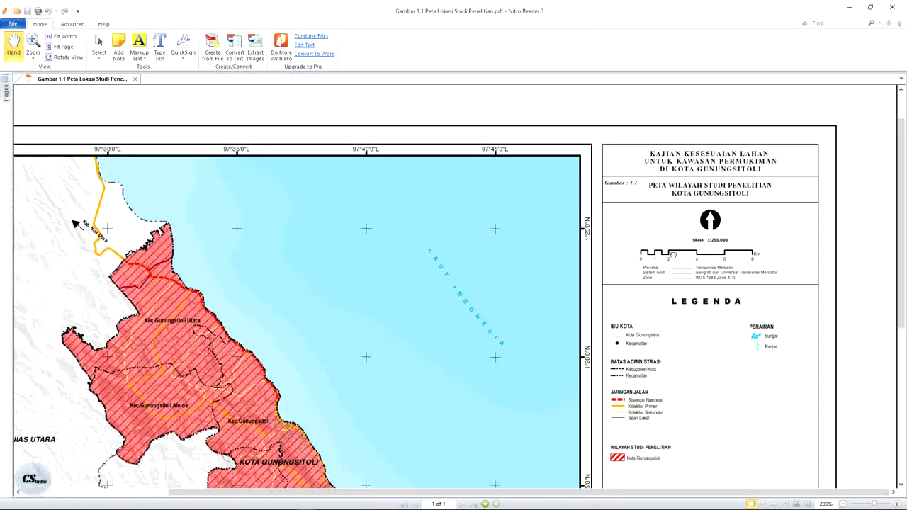
pyautogui.scroll(2, 661, 197)
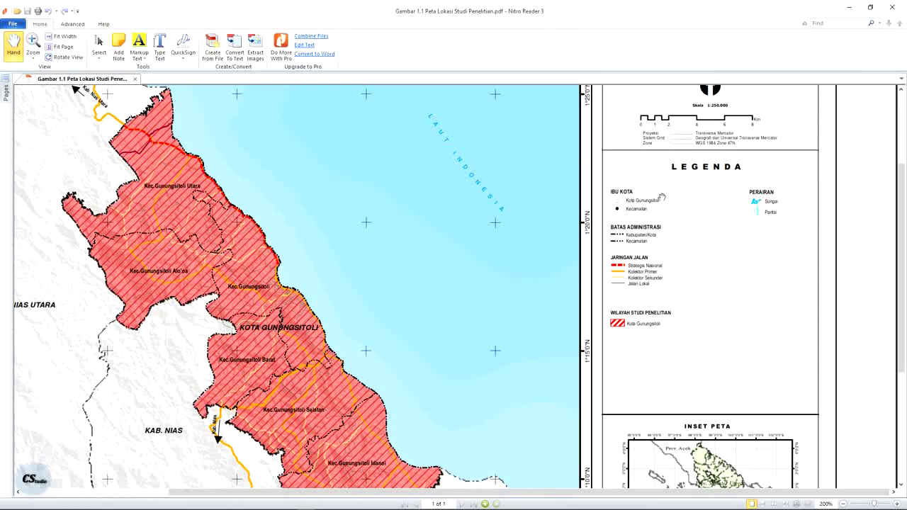
pyautogui.scroll(-5, 689, 336)
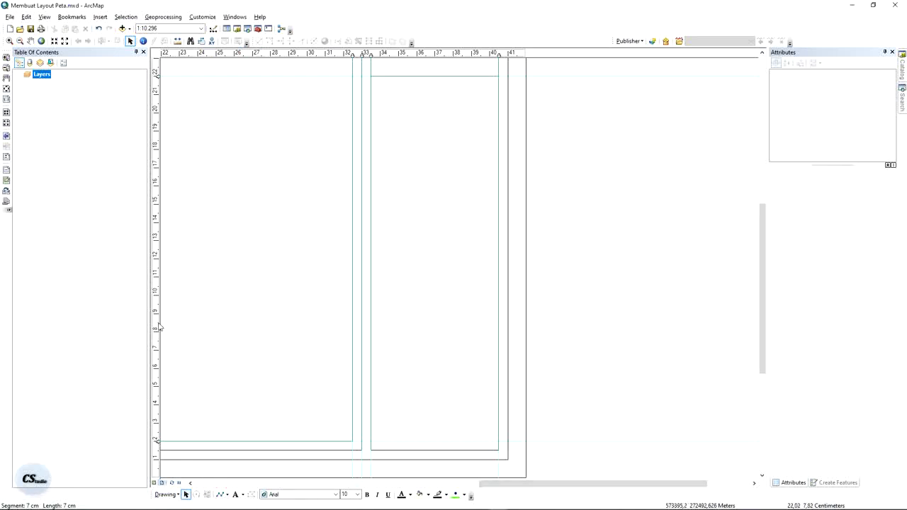
pyautogui.moveTo(159, 326); pyautogui.dragTo(156, 331)
pyautogui.moveTo(157, 425); pyautogui.dragTo(156, 419)
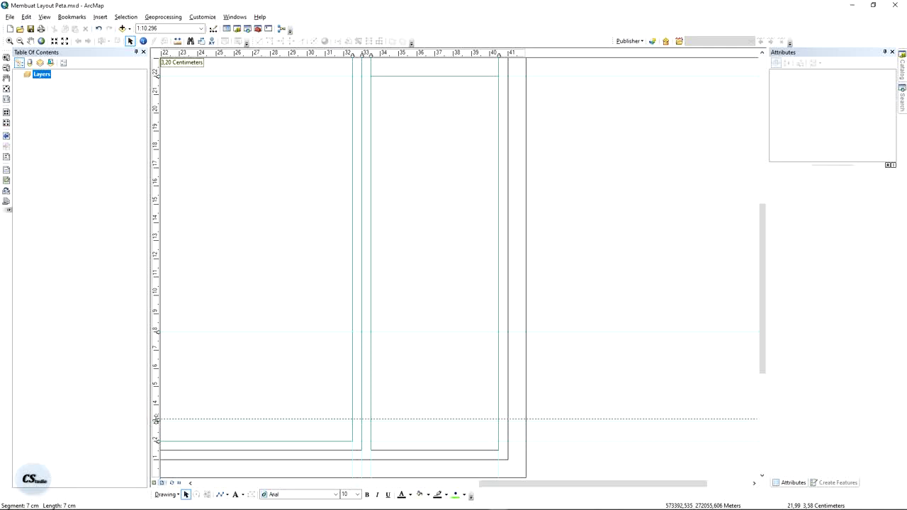
pyautogui.moveTo(157, 419); pyautogui.dragTo(157, 421)
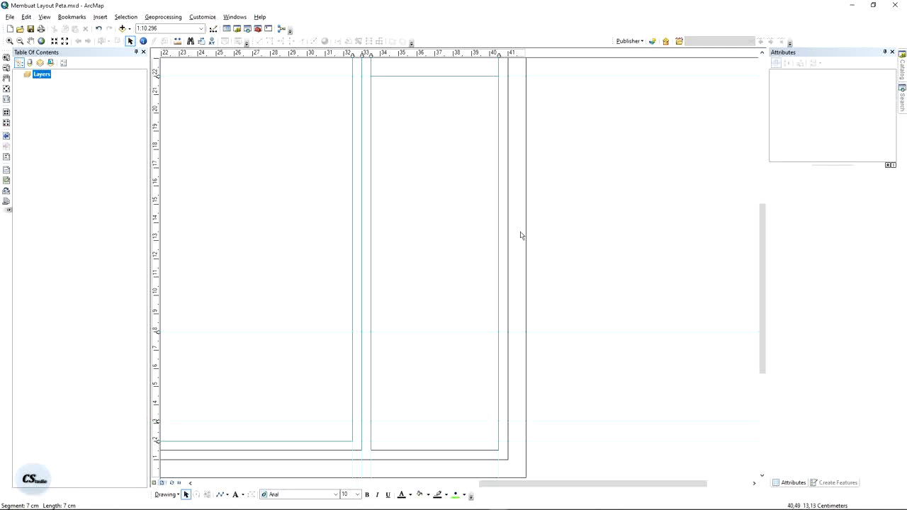
# Draw two 7 cm horizontal divider lines across the lower information column, one along the 8 cm guide and one along the 3.1 cm guide.
pyautogui.moveTo(600, 168); pyautogui.dragTo(585, 204)
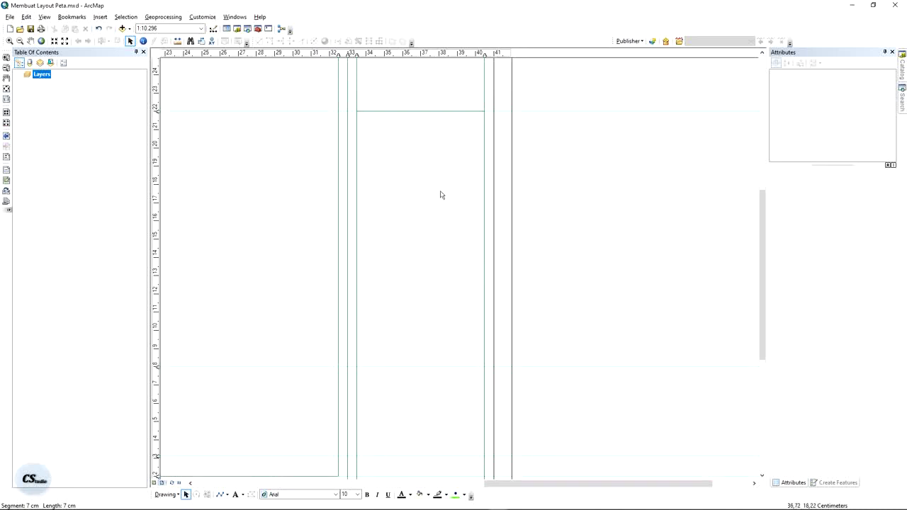
pyautogui.scroll(-2, 409, 348)
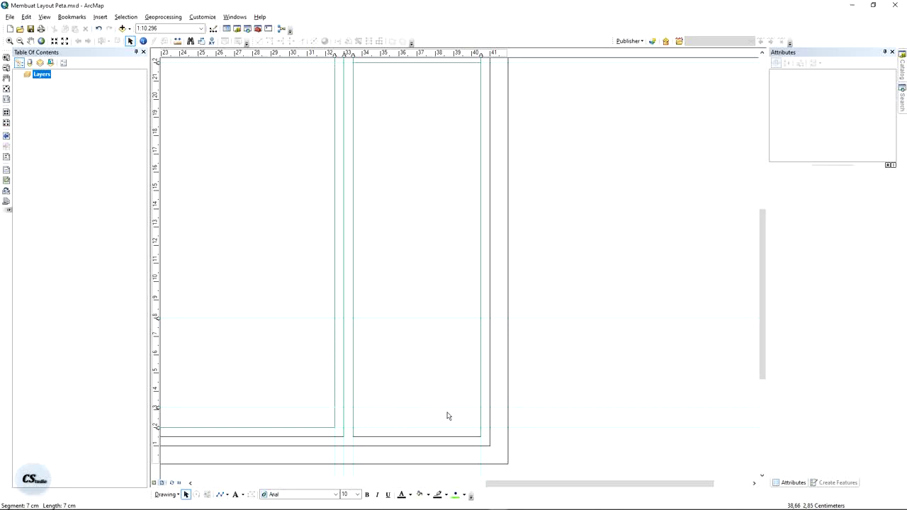
pyautogui.click(221, 494)
pyautogui.click(354, 318)
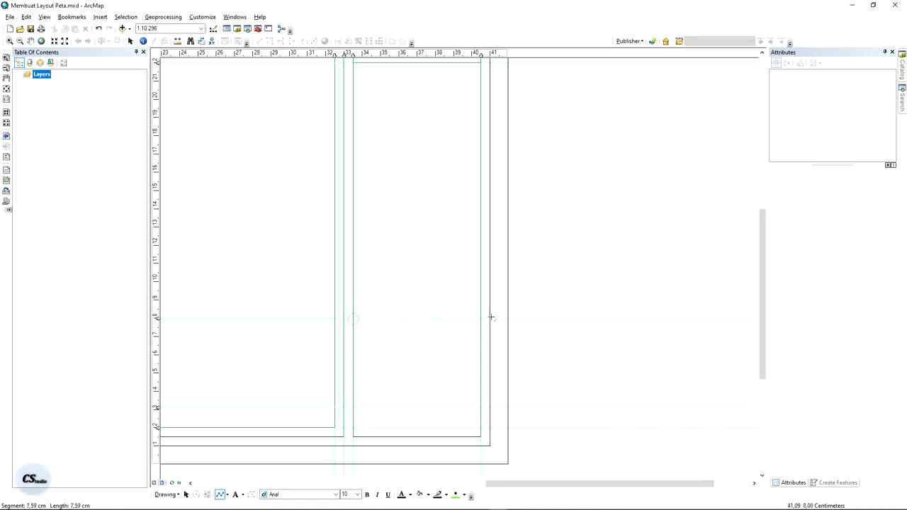
pyautogui.doubleClick(480, 318)
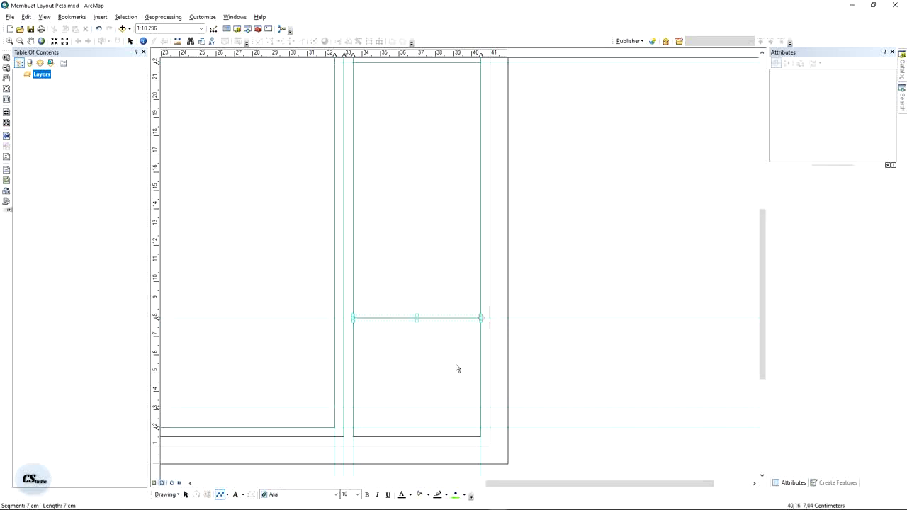
pyautogui.click(219, 494)
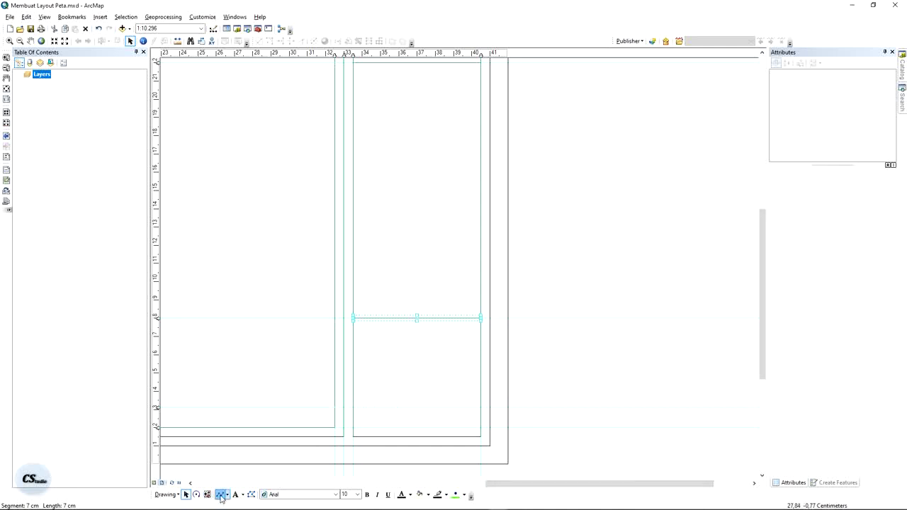
pyautogui.click(354, 407)
pyautogui.doubleClick(479, 407)
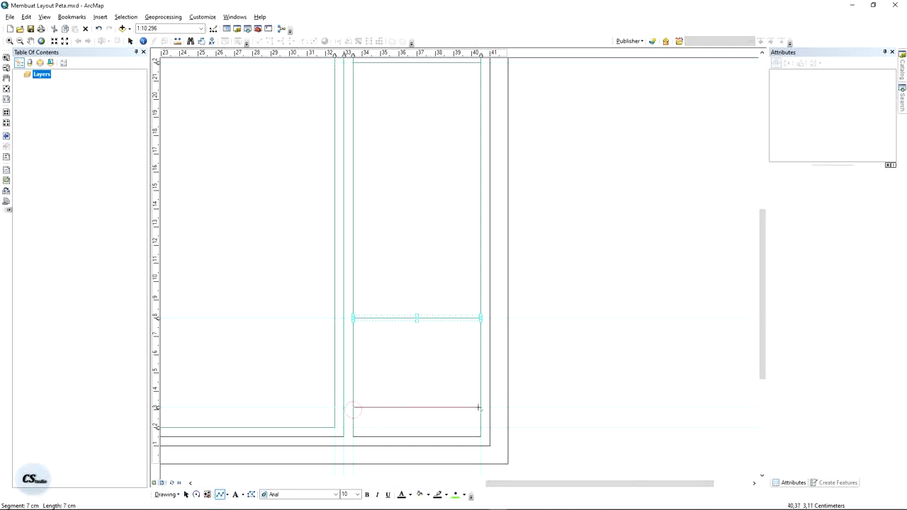
pyautogui.scroll(-3, 524, 311)
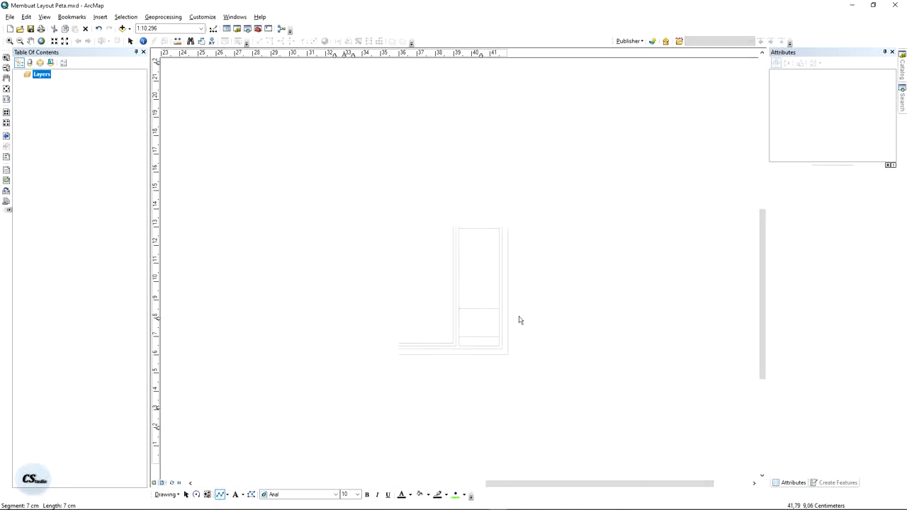
pyautogui.scroll(2, 517, 292)
pyautogui.press('Escape')
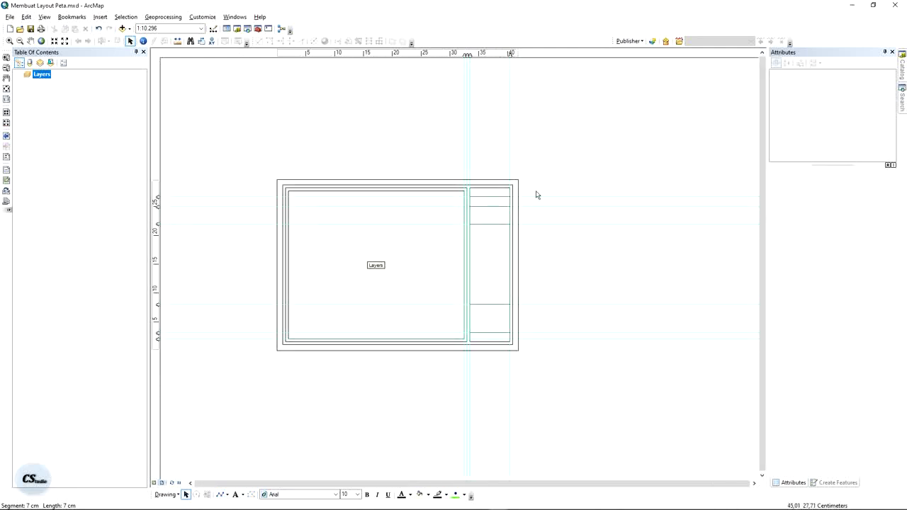
# Examine the divided information column, compare its title blocks with those in the sample map PDF, and return to ArcMap.
pyautogui.scroll(1, 537, 195)
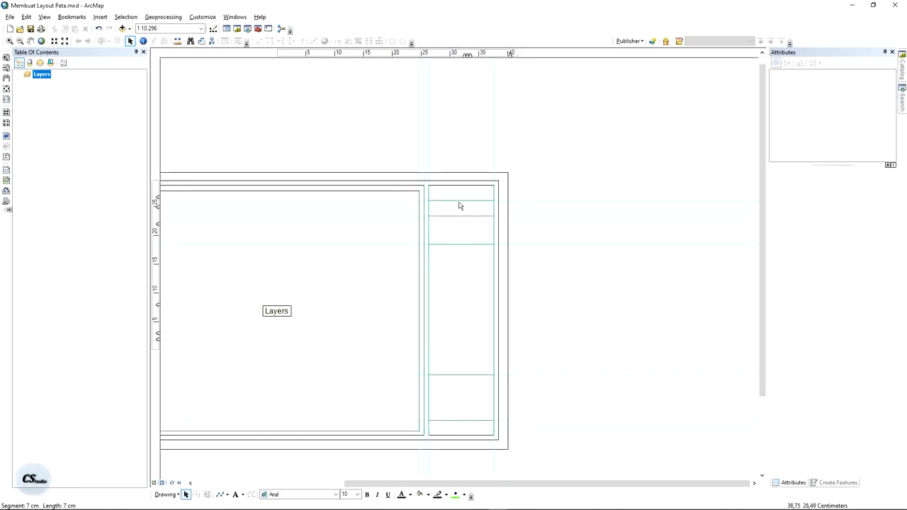
pyautogui.scroll(4, 464, 195)
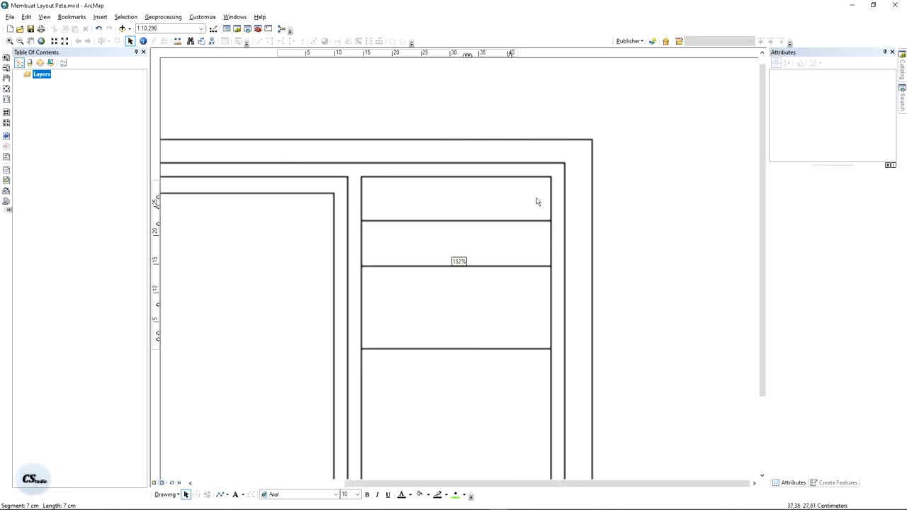
pyautogui.moveTo(385, 182); pyautogui.dragTo(506, 217)
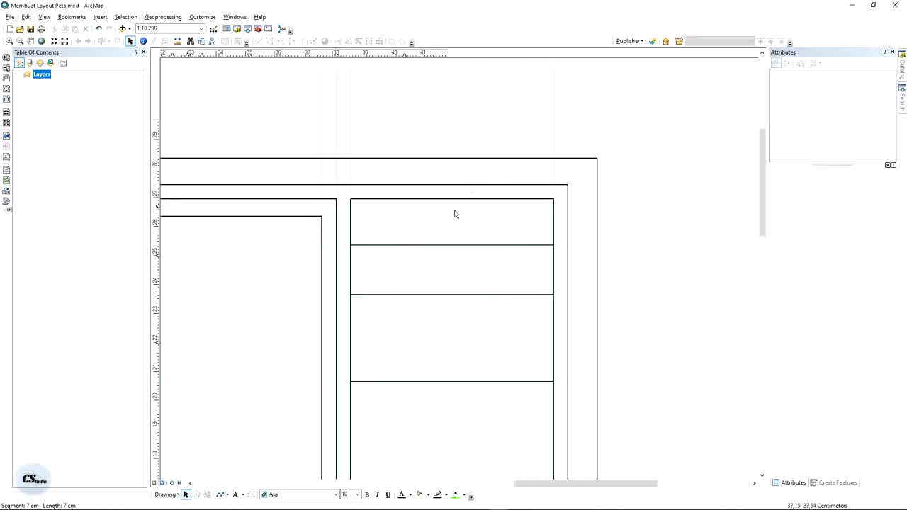
pyautogui.scroll(1, 453, 211)
pyautogui.scroll(2, 453, 212)
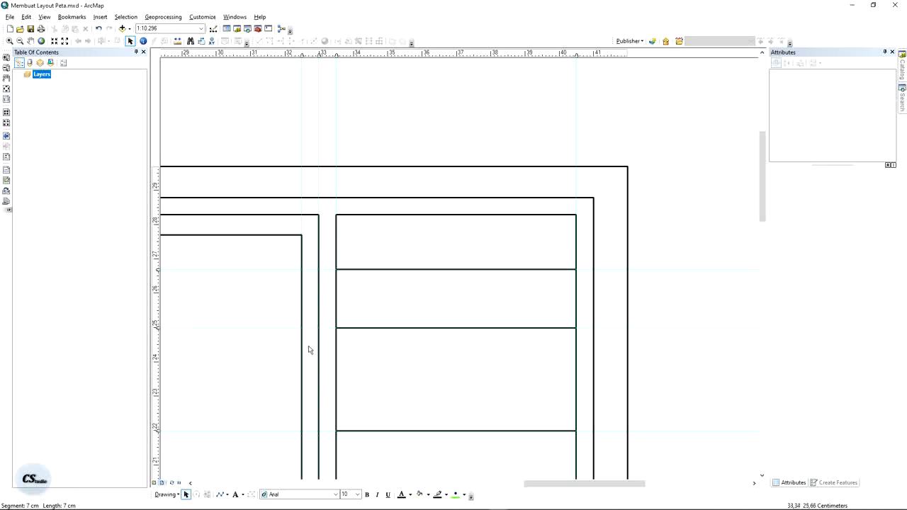
pyautogui.hotkey('alt', 'Tab')
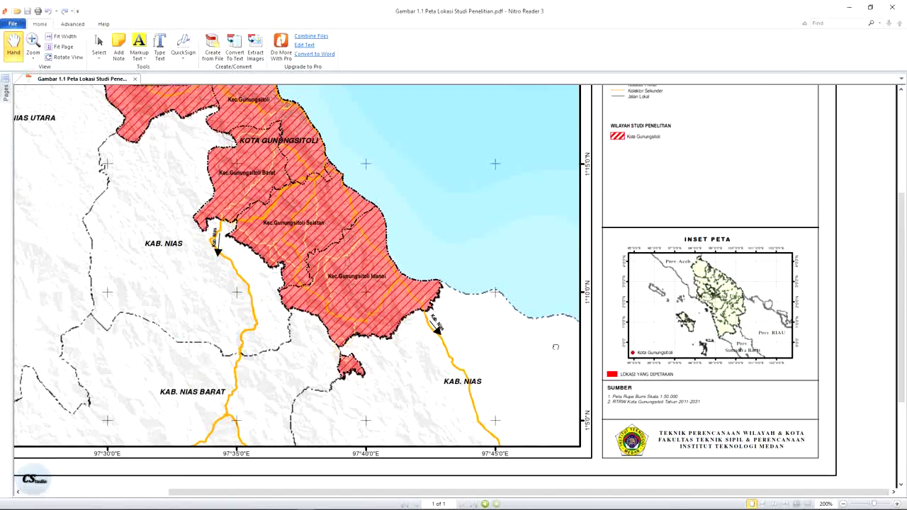
pyautogui.scroll(3, 730, 191)
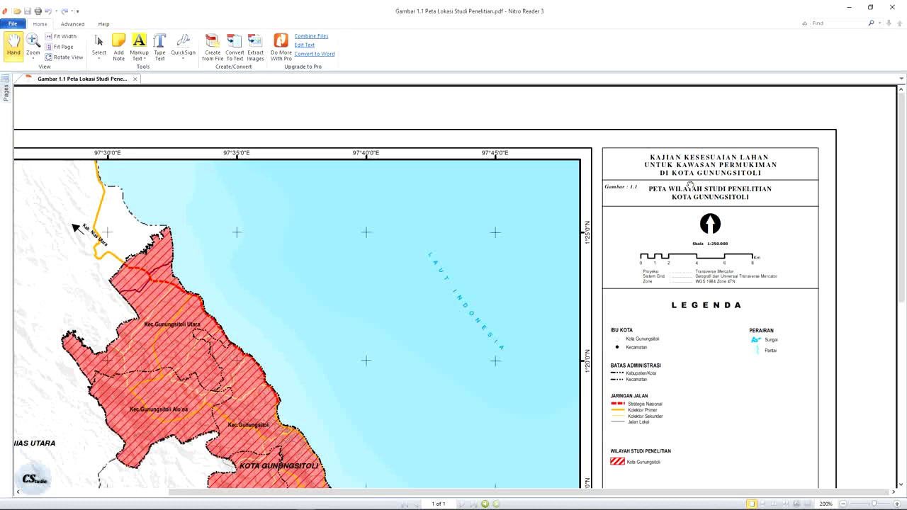
pyautogui.hotkey('alt', 'Tab')
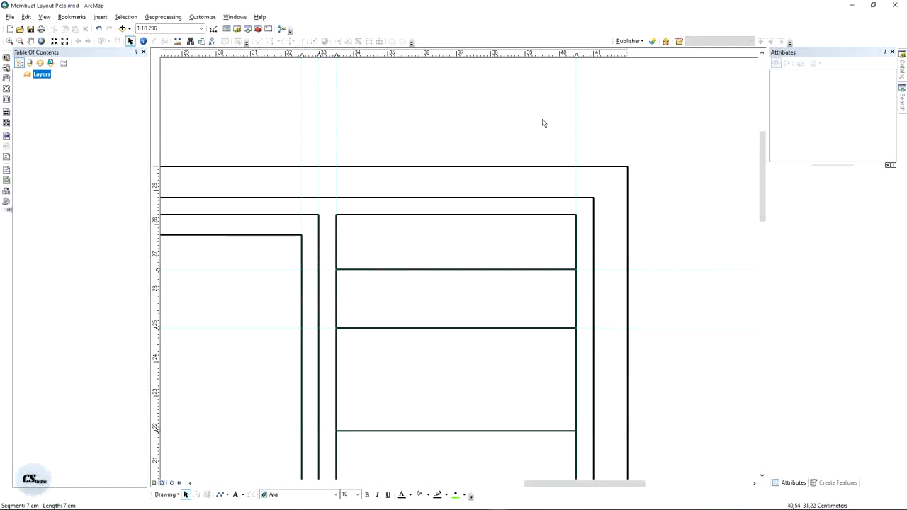
pyautogui.click(236, 498)
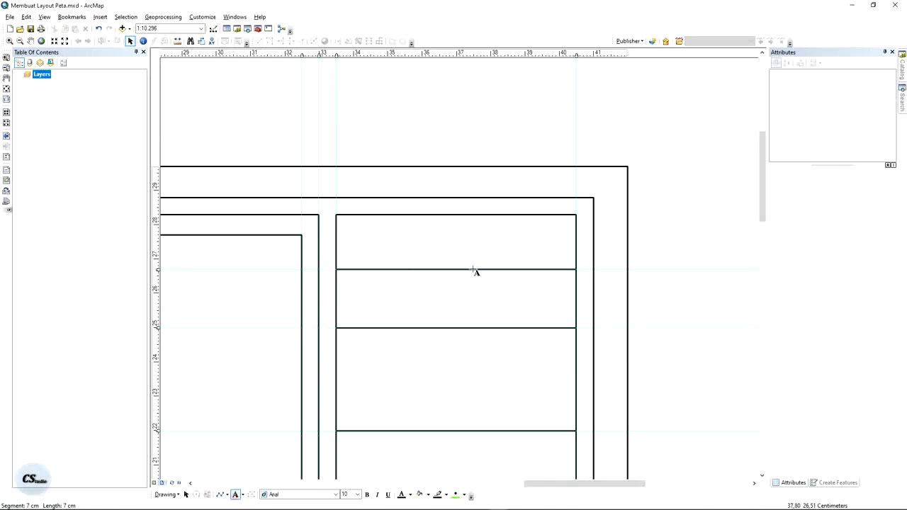
pyautogui.click(395, 245)
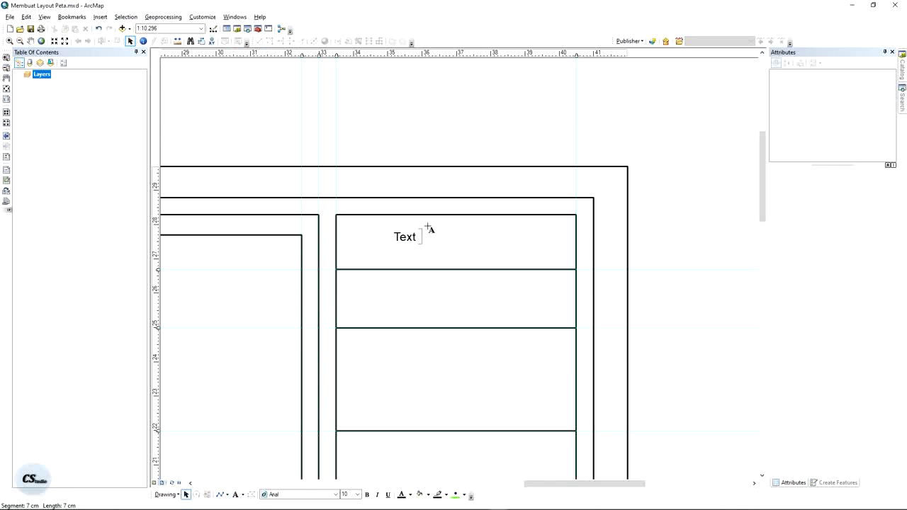
pyautogui.press('BackSpace')
pyautogui.write('LATIHAN PEMETAAN')
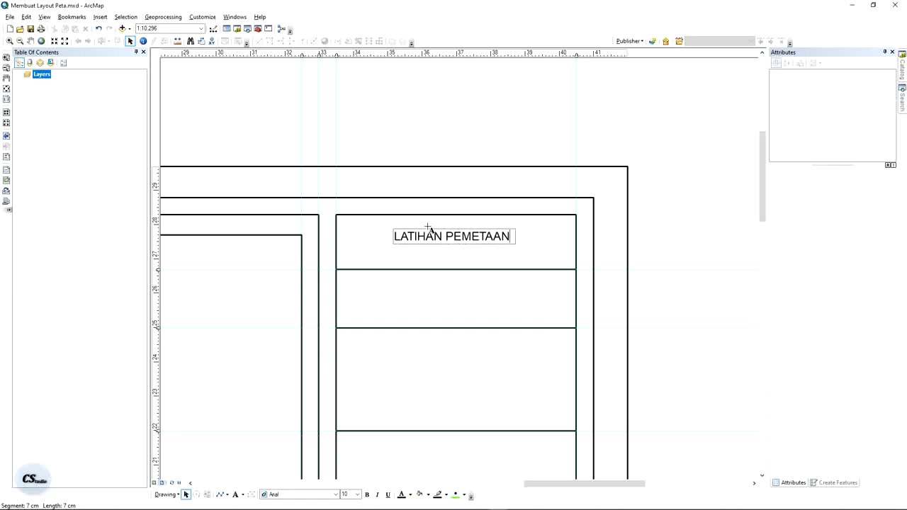
pyautogui.press('Return')
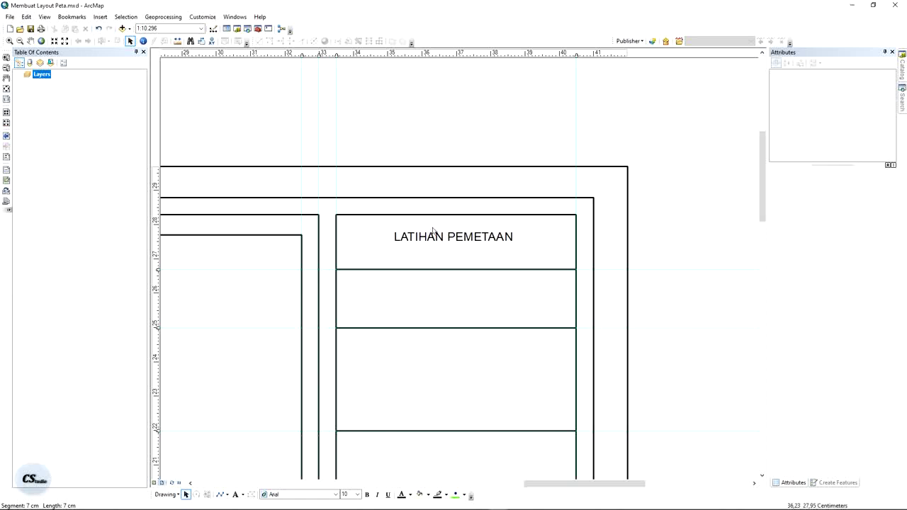
pyautogui.doubleClick(507, 235)
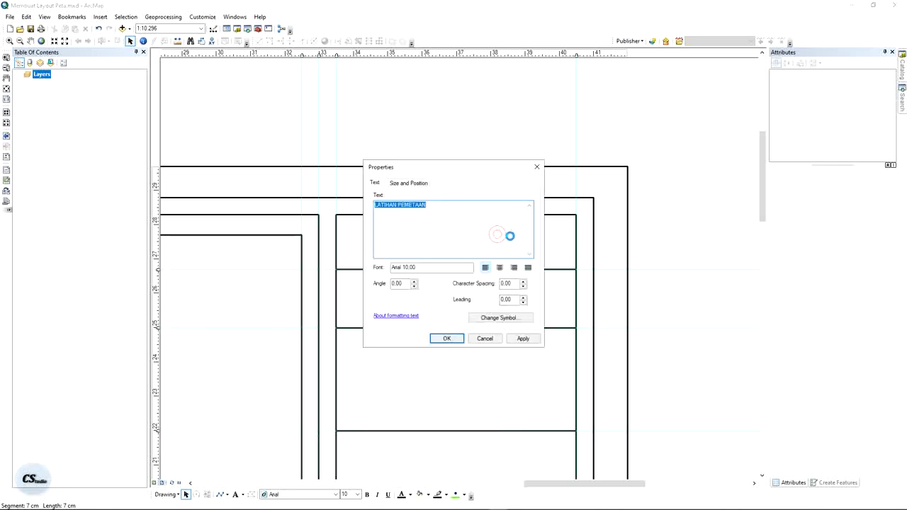
pyautogui.click(488, 212)
pyautogui.click(486, 334)
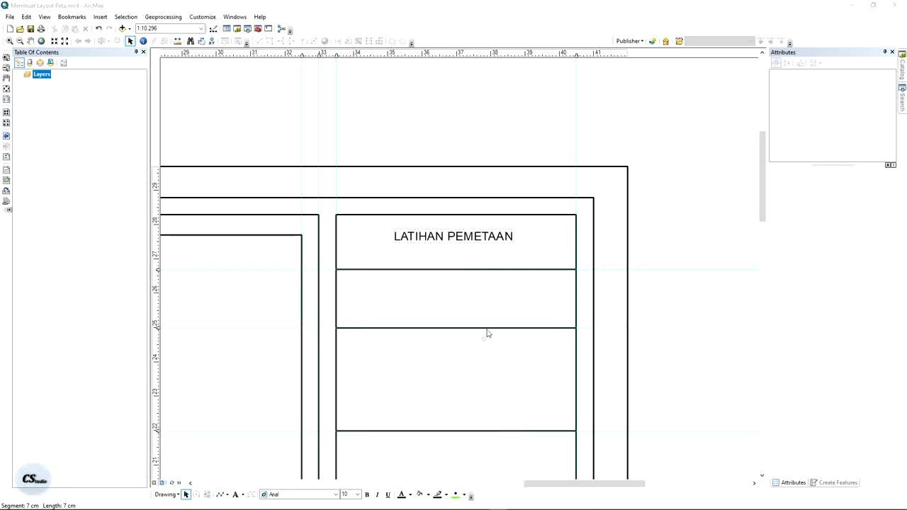
pyautogui.rightClick(486, 234)
pyautogui.click(517, 284)
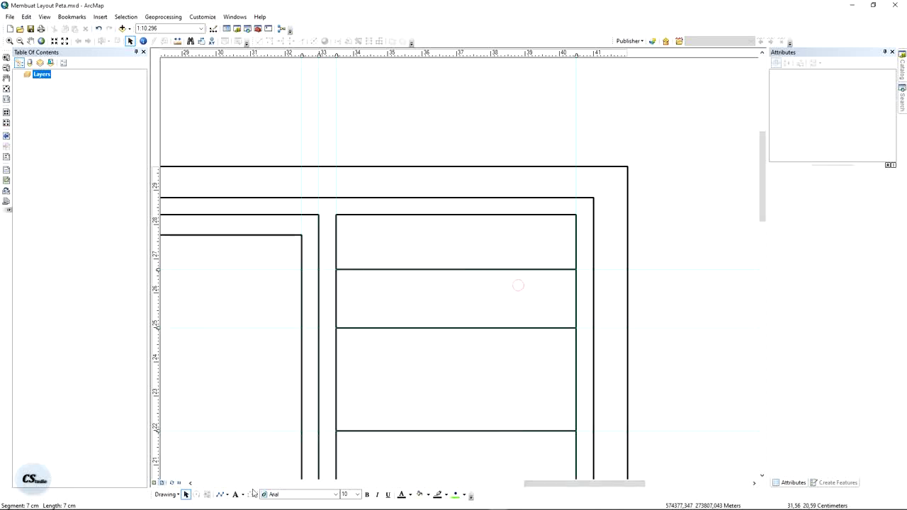
# Insert the text "LATIHAN PEMETAAN GIS MENGGUNAKAN ARCGIS" in the top block of the information column.
pyautogui.click(235, 493)
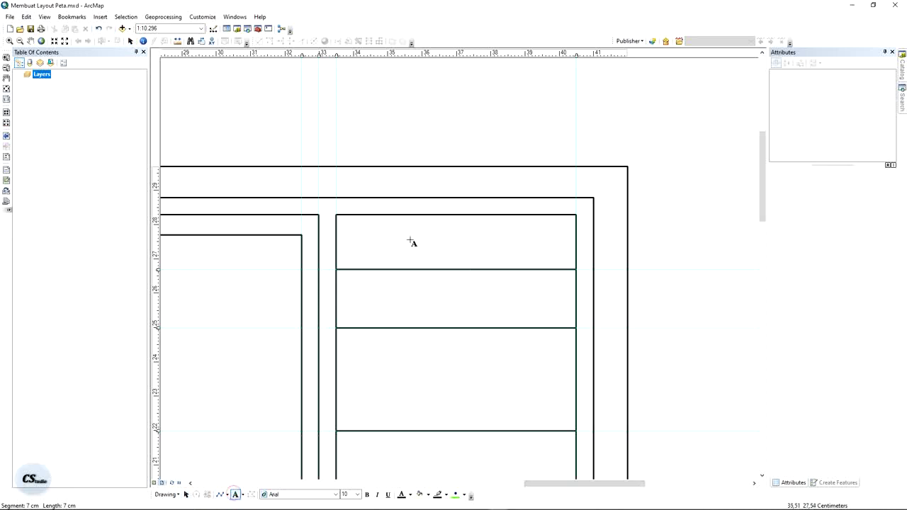
pyautogui.click(379, 242)
pyautogui.press('BackSpace')
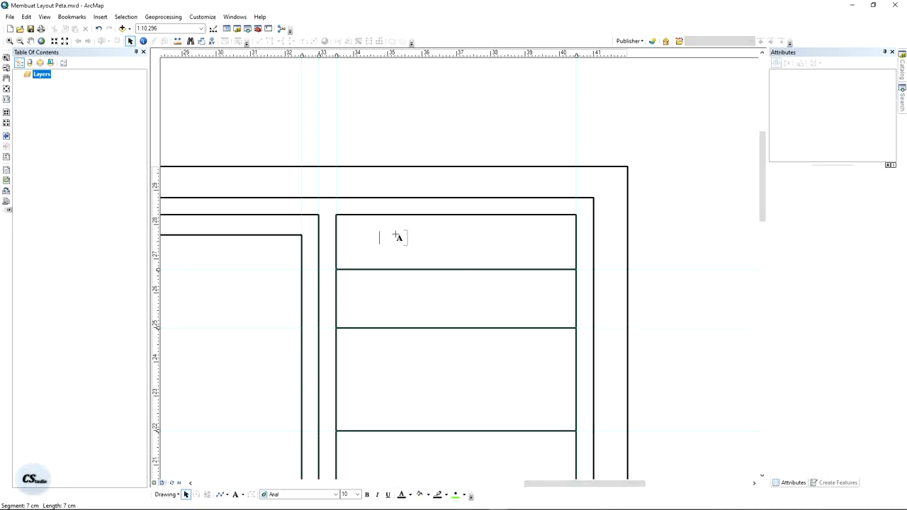
pyautogui.write('LATIHAN')
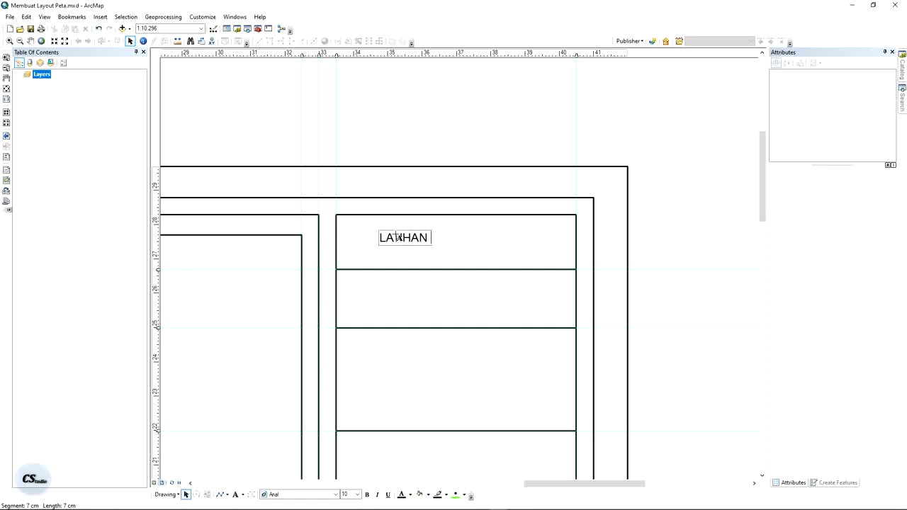
pyautogui.write(' PEMETAAAN')
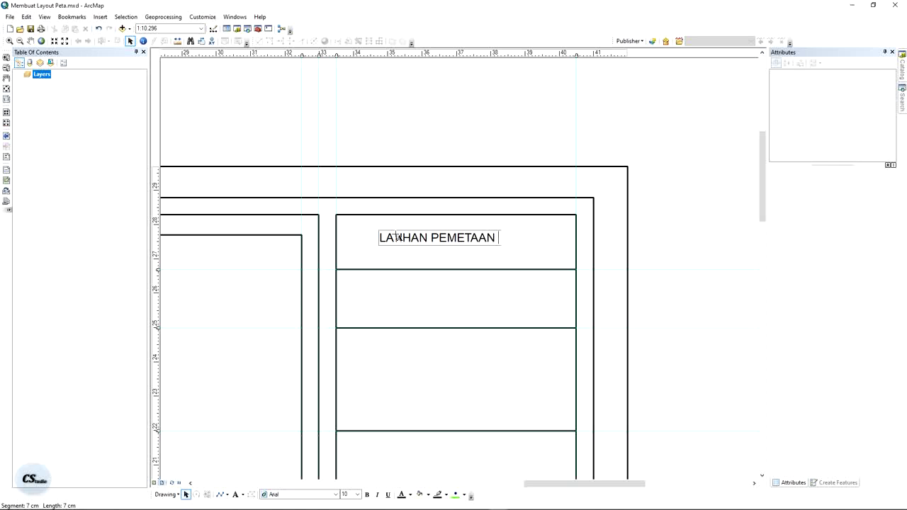
pyautogui.write(' GIS MENGGUNAKAN')
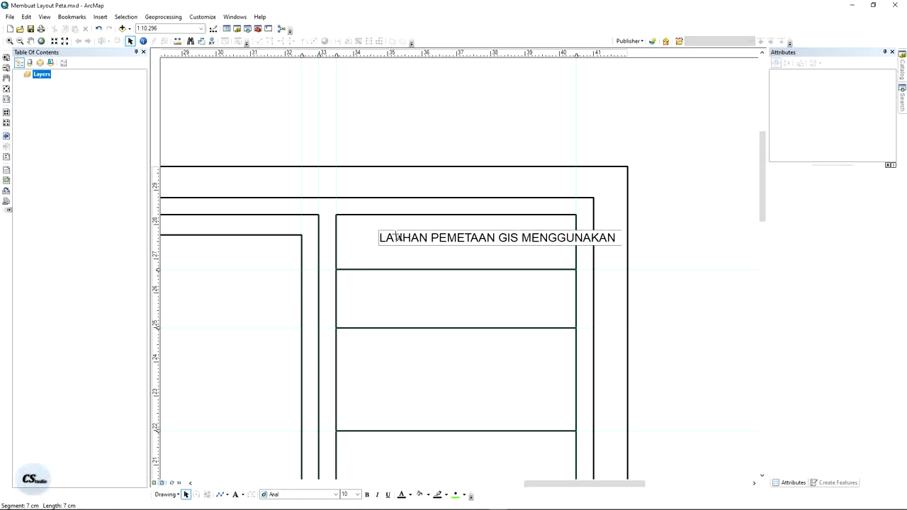
pyautogui.write(' ARCGIS')
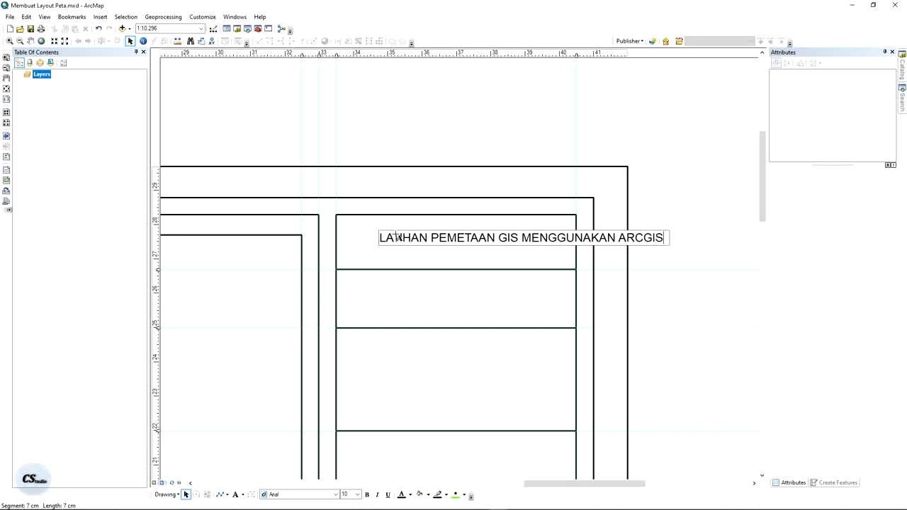
pyautogui.press('Return')
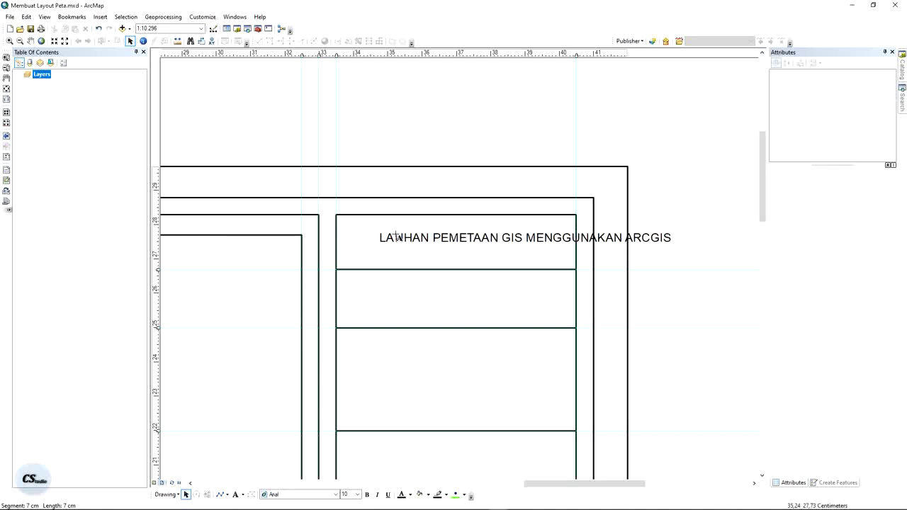
# Rewrite the title as two centre-aligned lines reading "TORIAL GIS" and "MENGGUNAKAN APLIKASI ARCGIS".
pyautogui.rightClick(453, 239)
pyautogui.click(485, 398)
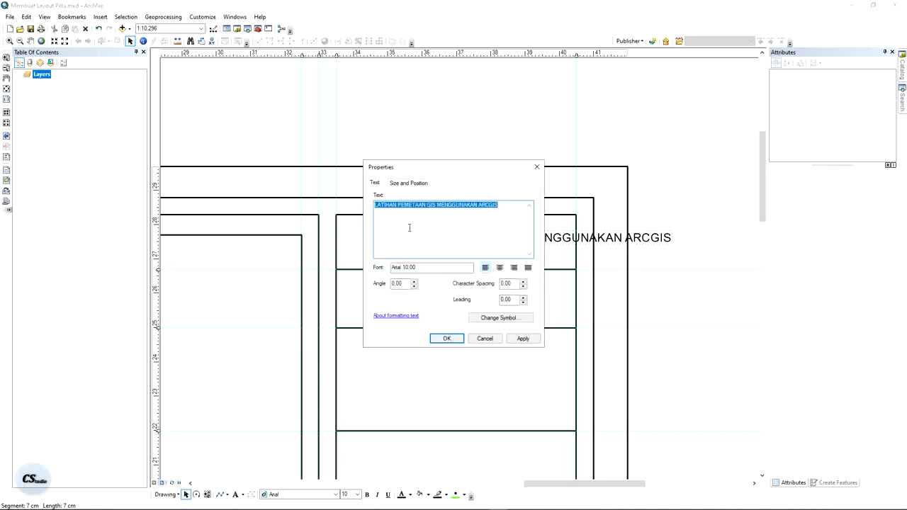
pyautogui.click(410, 206)
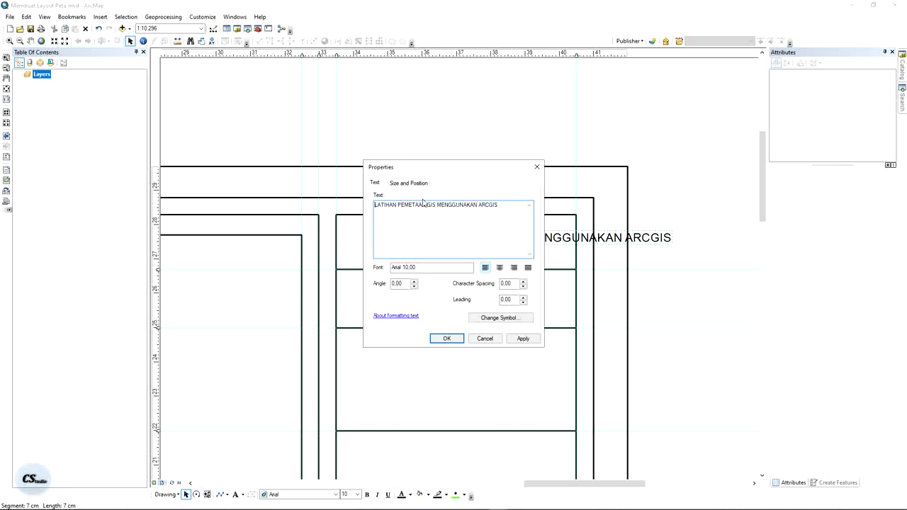
pyautogui.press('Home')
pyautogui.press('Return')
pyautogui.press('Up')
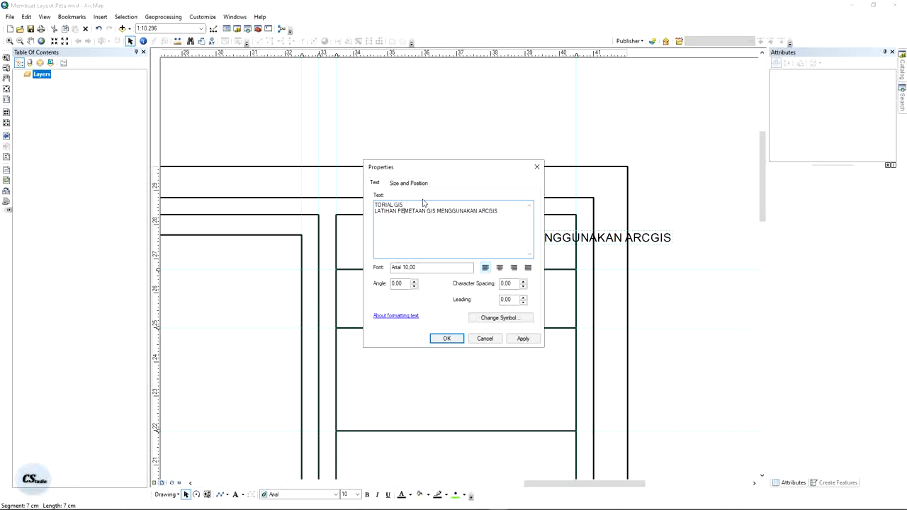
pyautogui.hotkey('ctrl', 'shift', 'Right')
pyautogui.hotkey('ctrl', 'shift', 'Right')
pyautogui.hotkey('ctrl', 'shift', 'Right')
pyautogui.press('Delete')
pyautogui.write('APLIKASI')
pyautogui.click(500, 269)
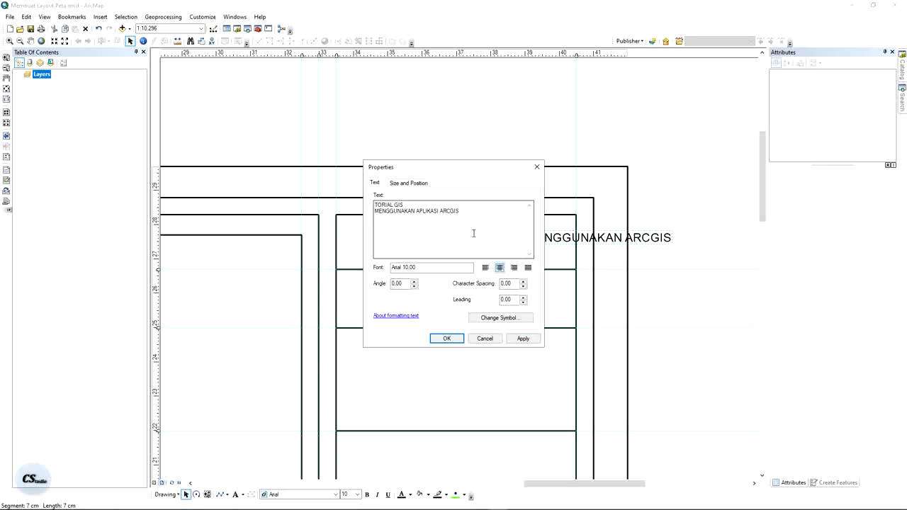
pyautogui.click(522, 340)
pyautogui.click(447, 339)
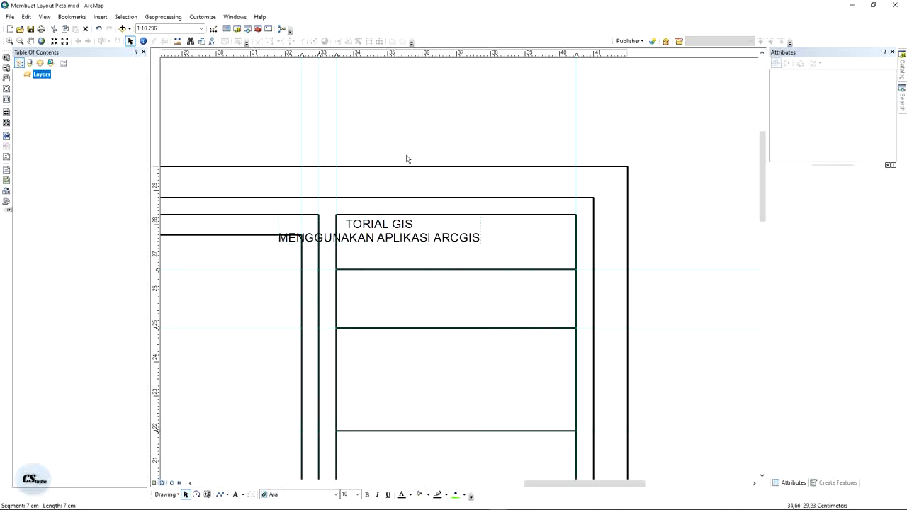
# Move the two-line title into the top block of the information column and nudge it until it sits centred.
pyautogui.click(452, 137)
pyautogui.moveTo(368, 232); pyautogui.dragTo(438, 232)
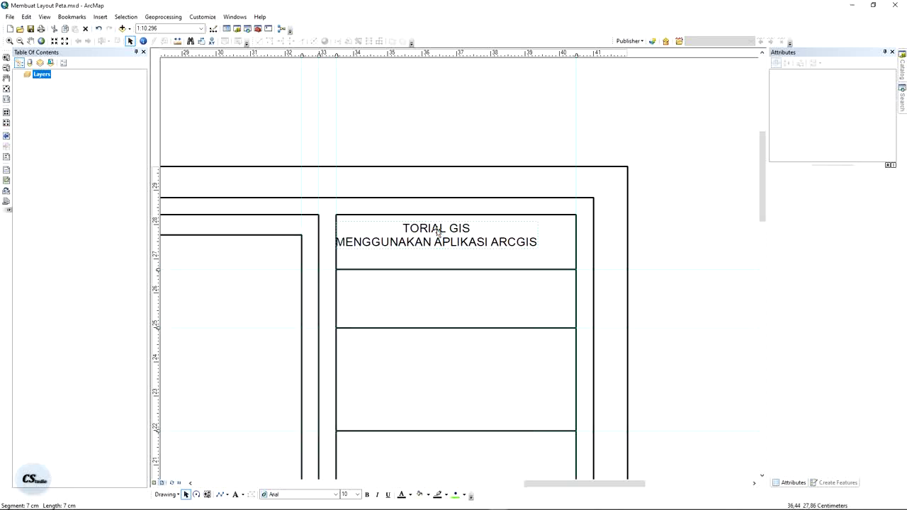
pyautogui.press('Right')
pyautogui.press('Right')
pyautogui.press('Right')
pyautogui.press('Right')
pyautogui.press('Right')
pyautogui.press('Right')
pyautogui.press('Right')
pyautogui.press('Down')
pyautogui.press('Down')
pyautogui.press('Down')
pyautogui.press('Down')
pyautogui.press('Right')
pyautogui.press('Right')
pyautogui.press('Right')
pyautogui.press('Right')
pyautogui.press('Right')
pyautogui.press('Right')
pyautogui.press('Right')
pyautogui.press('Right')
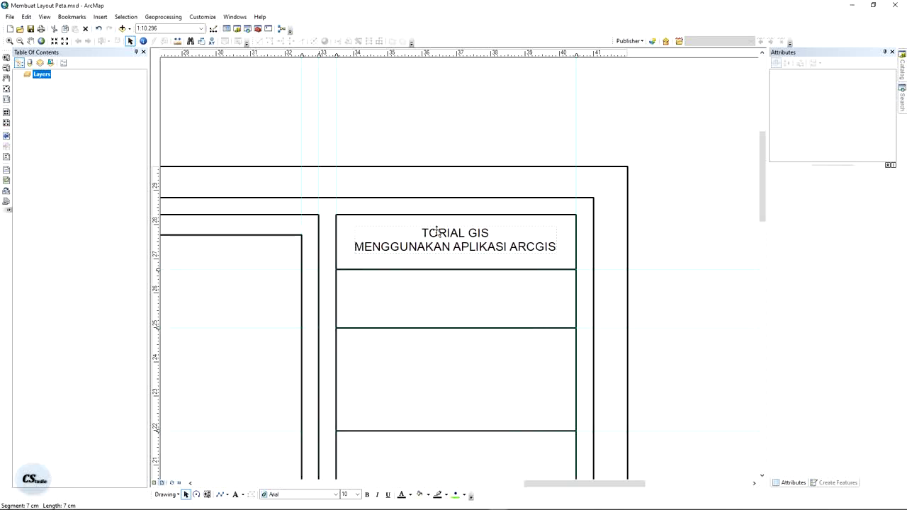
pyautogui.press('Down')
pyautogui.press('Down')
pyautogui.press('Down')
pyautogui.press('Down')
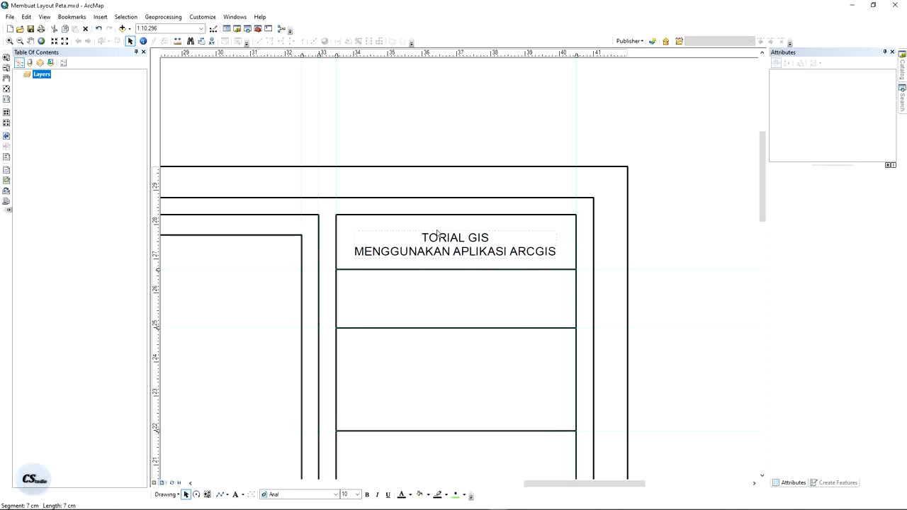
pyautogui.click(651, 164)
# Format the two-line title in bold Calibri at size 12.
pyautogui.click(461, 253)
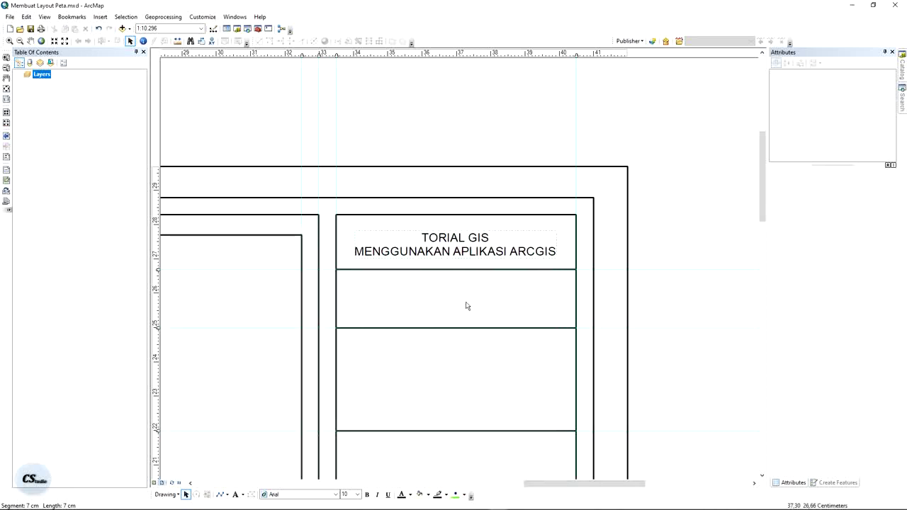
pyautogui.click(285, 500)
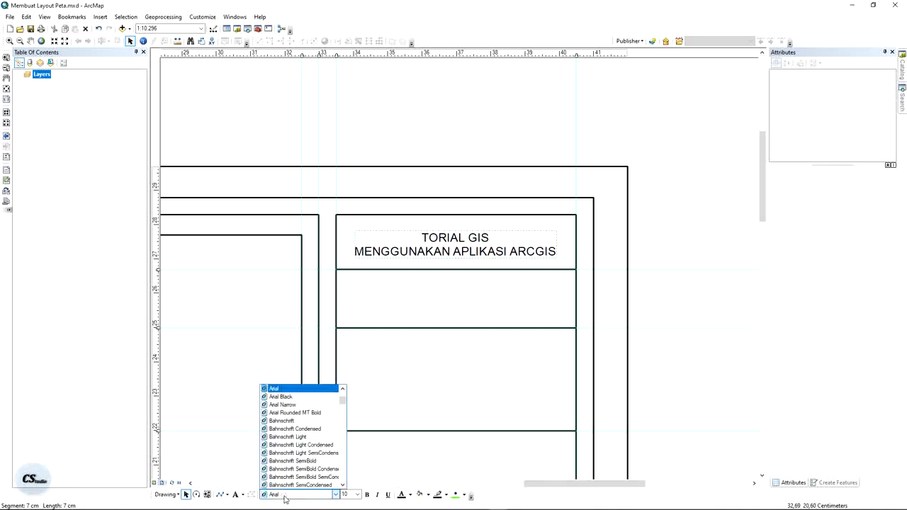
pyautogui.click(292, 396)
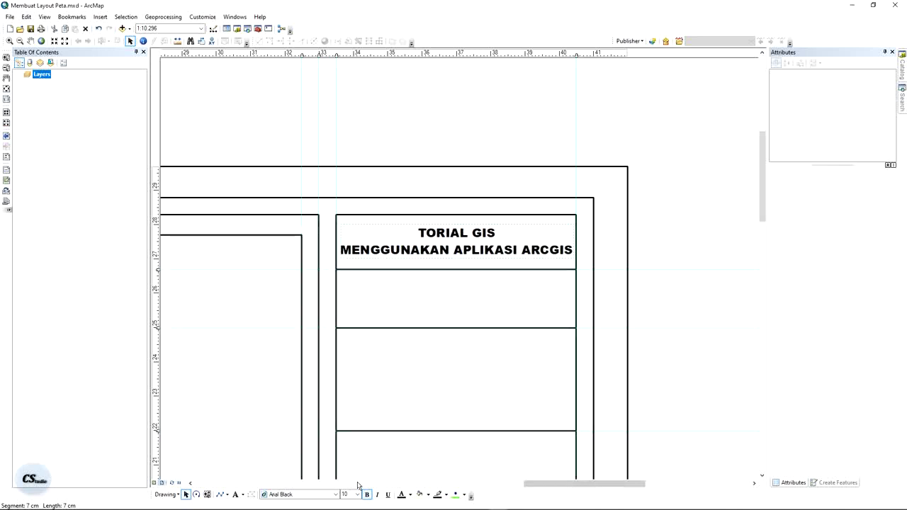
pyautogui.click(285, 496)
pyautogui.click(335, 495)
pyautogui.write('Calibri')
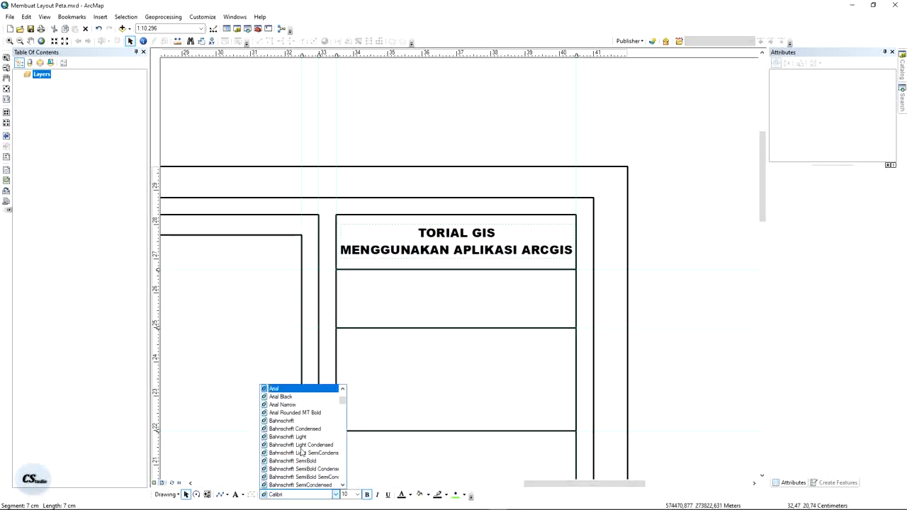
pyautogui.press('Return')
pyautogui.click(282, 495)
pyautogui.click(335, 494)
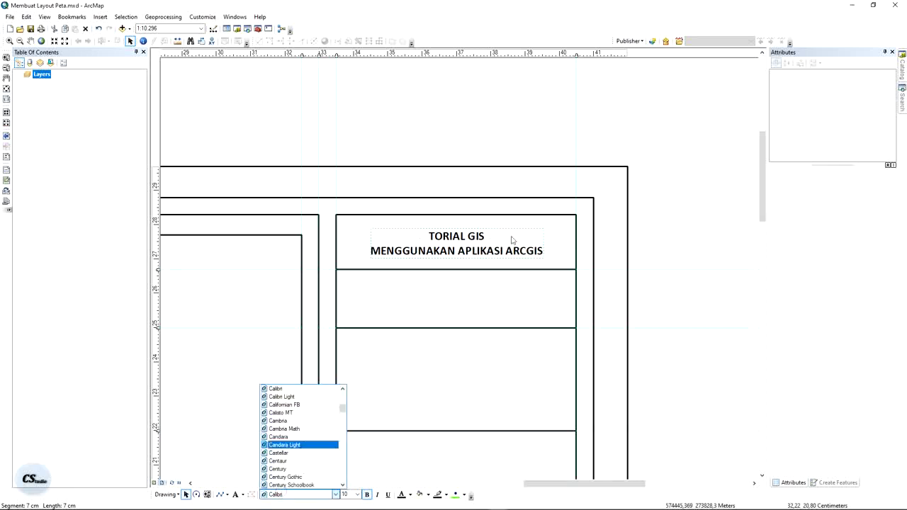
pyautogui.click(531, 136)
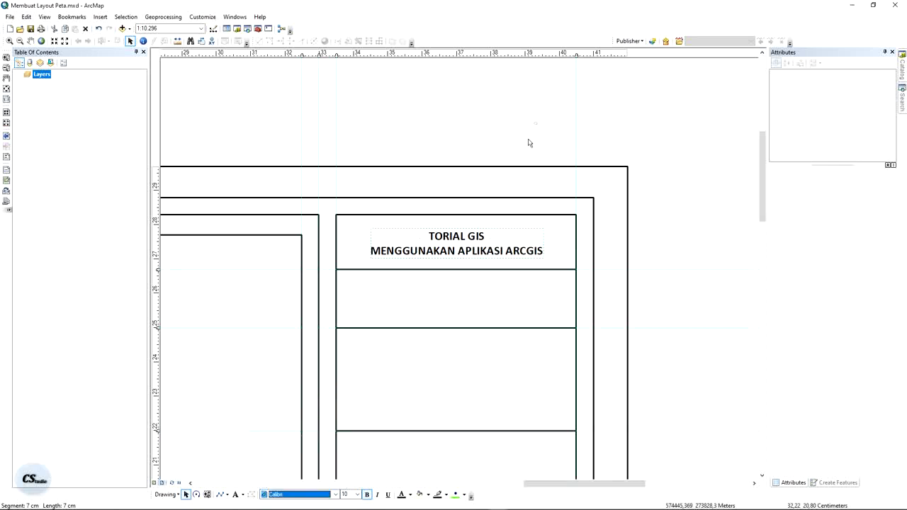
pyautogui.click(350, 495)
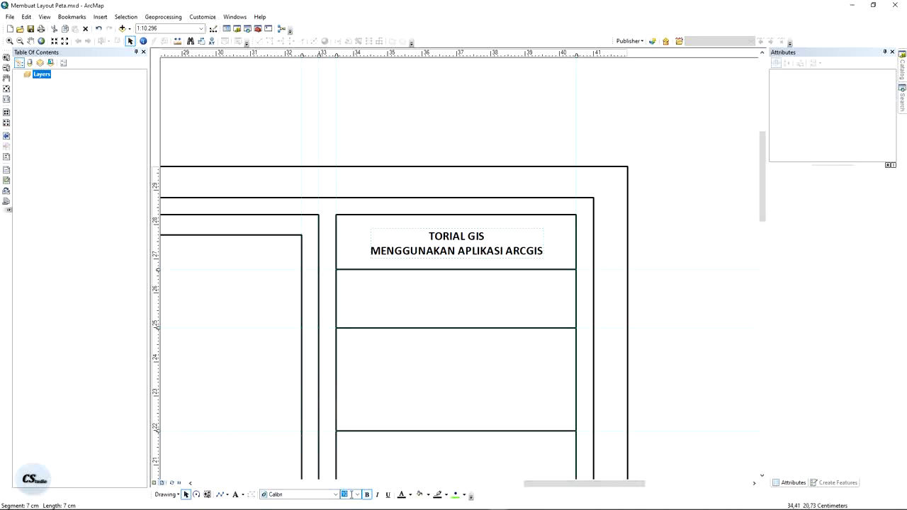
pyautogui.write('12')
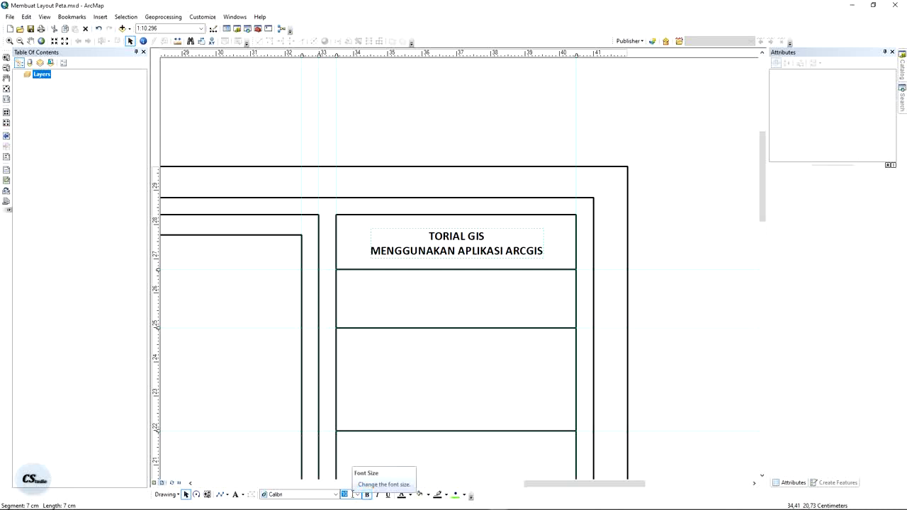
pyautogui.press('Return')
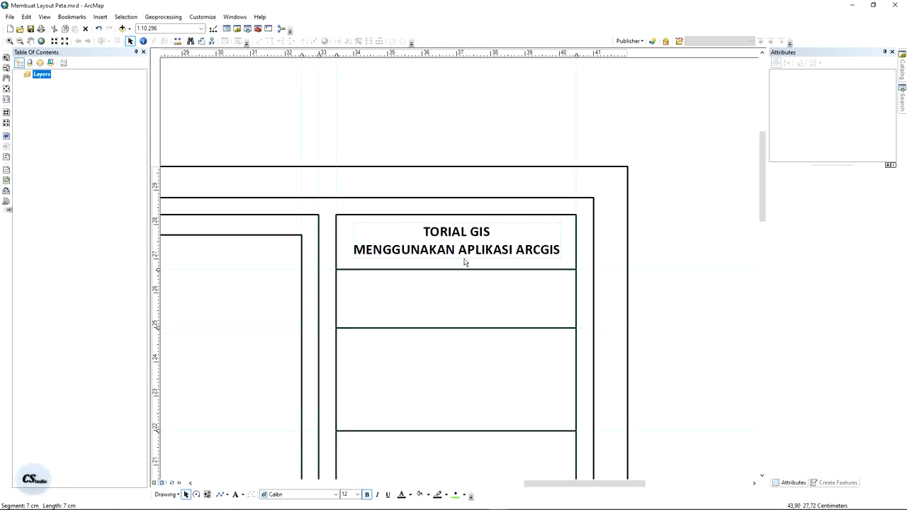
# Correct the title's first line to "TUTORIAL GIS".
pyautogui.rightClick(447, 241)
pyautogui.click(478, 400)
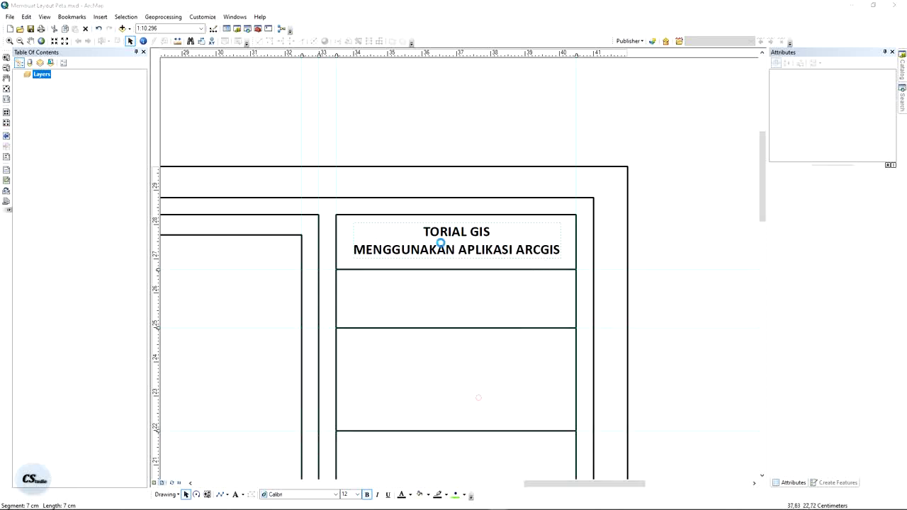
pyautogui.click(376, 204)
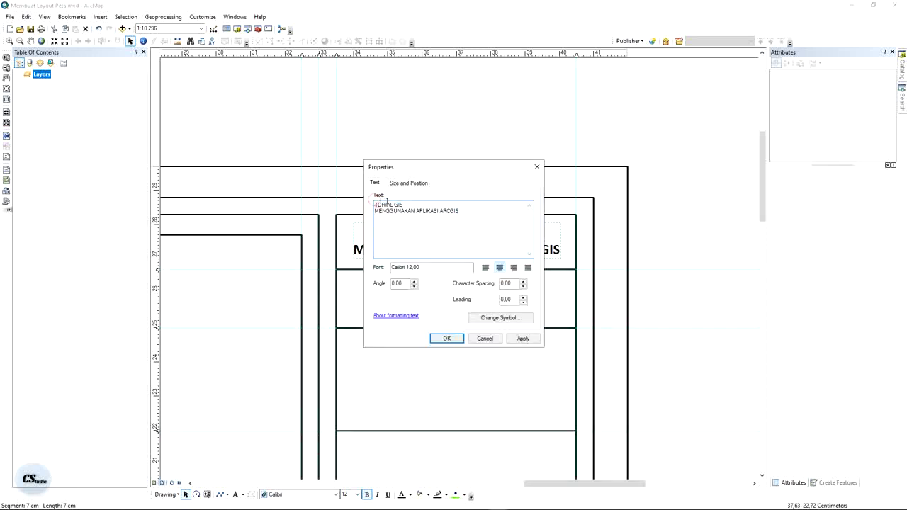
pyautogui.write('TU')
pyautogui.click(446, 338)
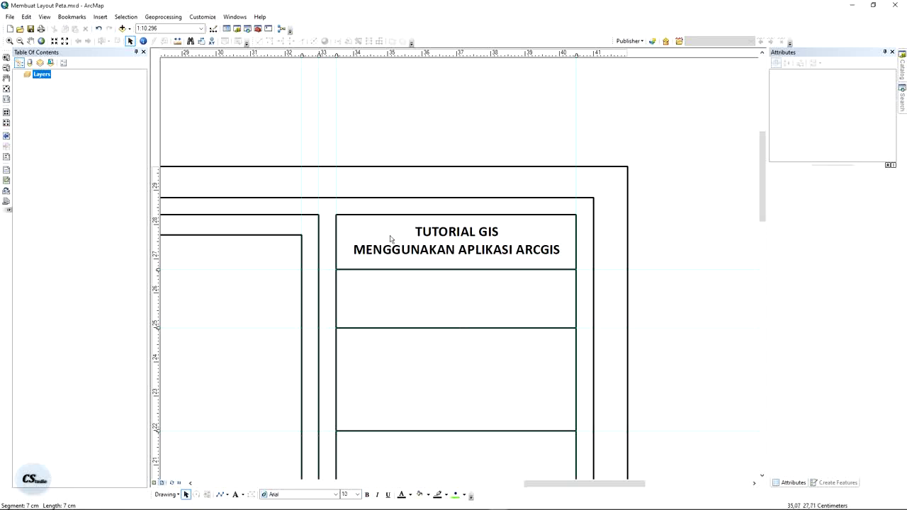
pyautogui.click(446, 247)
pyautogui.click(724, 222)
# Insert the text "LATIHAN MEMBUAT LAYOUT PETA" in the second block of the information column.
pyautogui.click(235, 495)
pyautogui.click(379, 290)
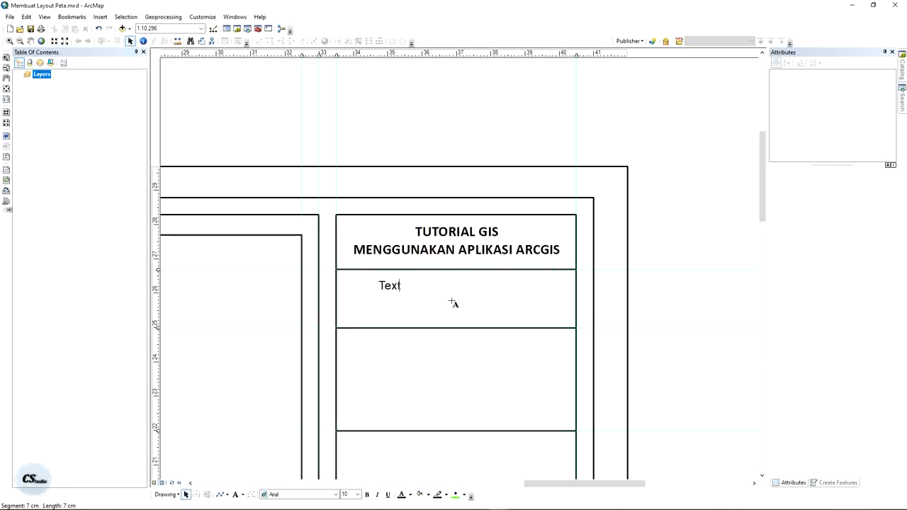
pyautogui.press('BackSpace')
pyautogui.press('BackSpace')
pyautogui.press('BackSpace')
pyautogui.press('BackSpace')
pyautogui.write('LATIHAN MEMBUAT')
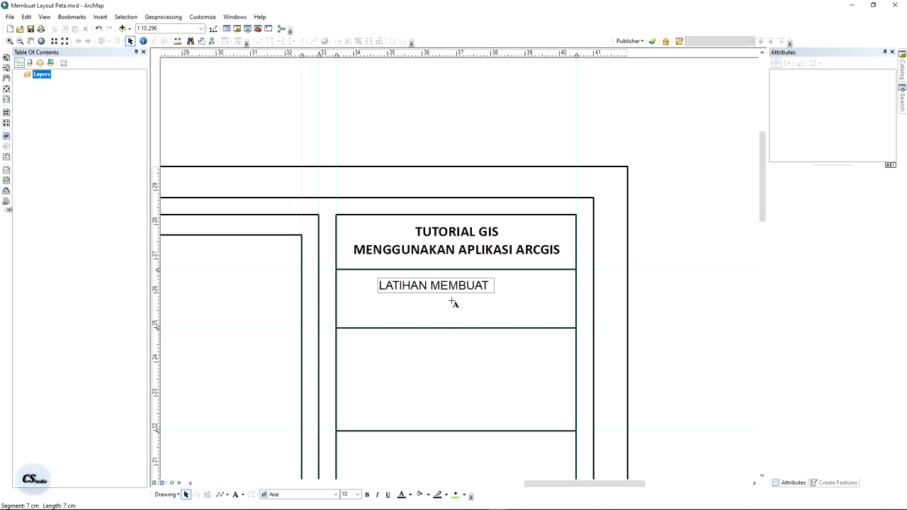
pyautogui.write(' LAYOUT PETA')
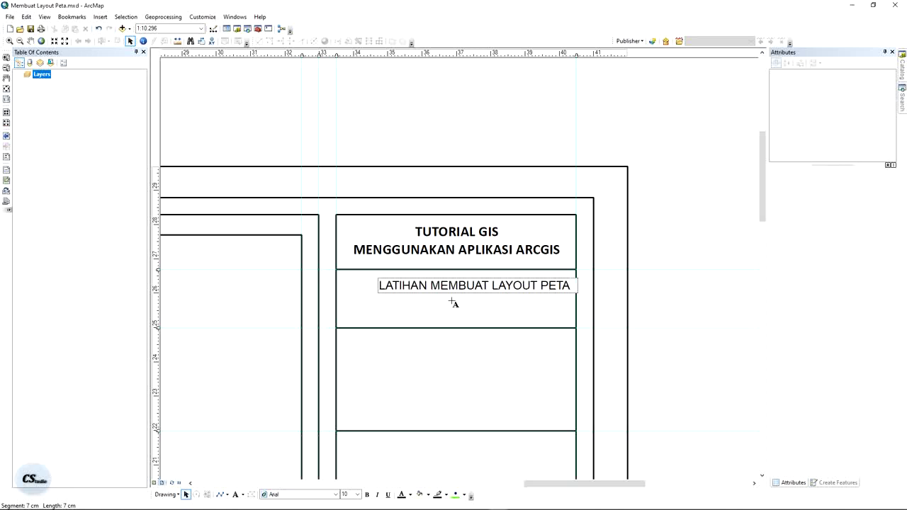
pyautogui.click(724, 244)
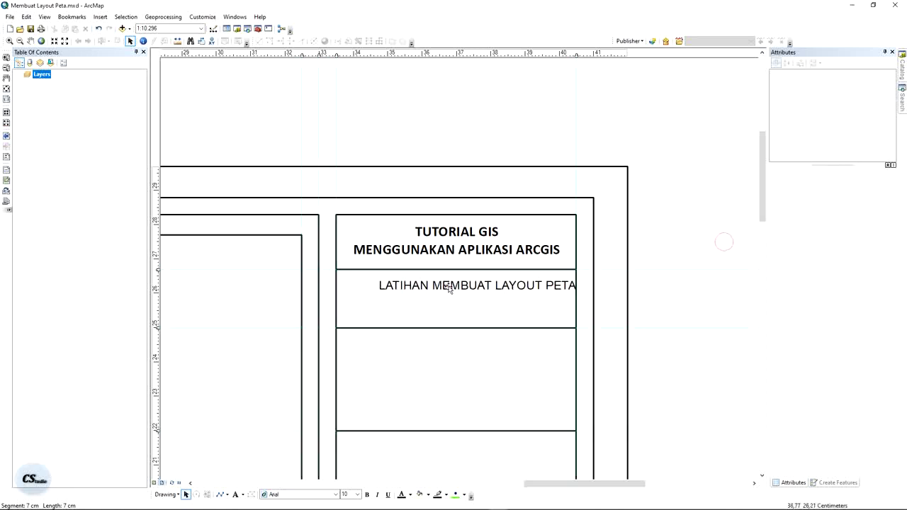
# Move the subtitle to the middle of the second block and format it in bold Calibri.
pyautogui.moveTo(449, 289); pyautogui.dragTo(437, 304)
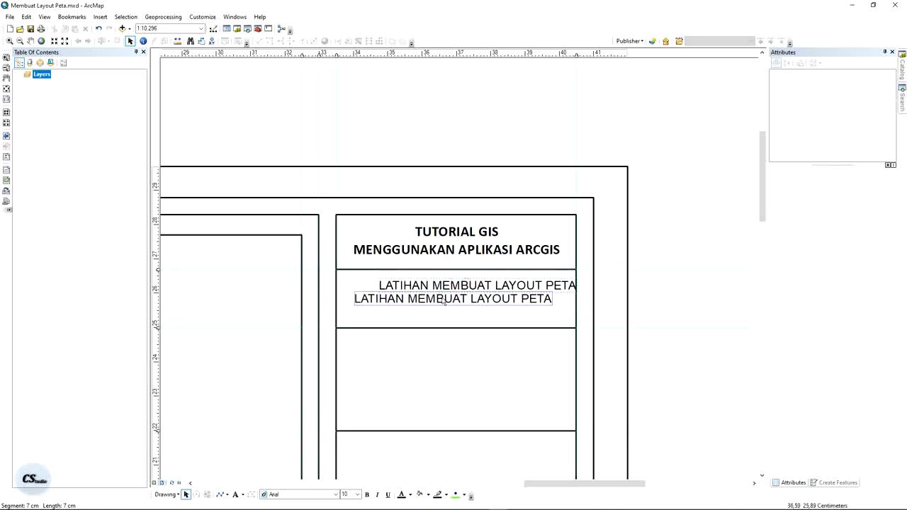
pyautogui.click(366, 494)
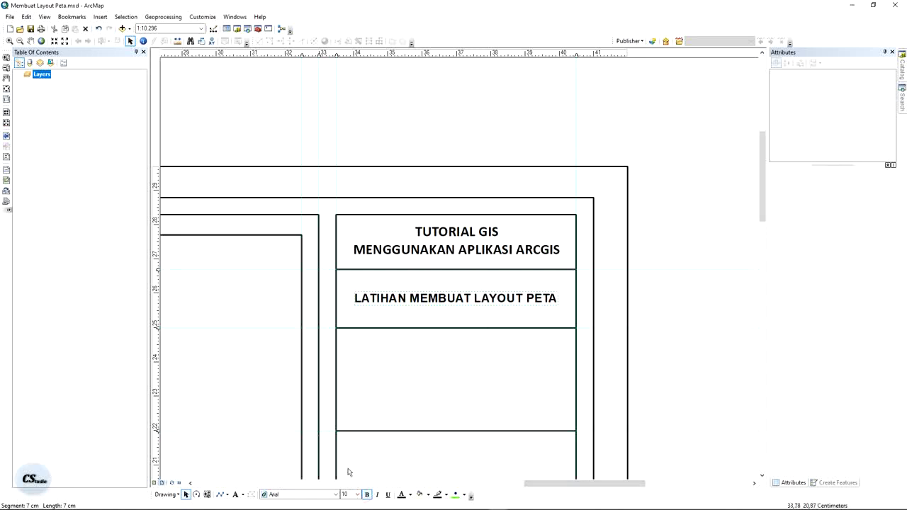
pyautogui.click(306, 496)
pyautogui.write('Calibri')
pyautogui.press('Return')
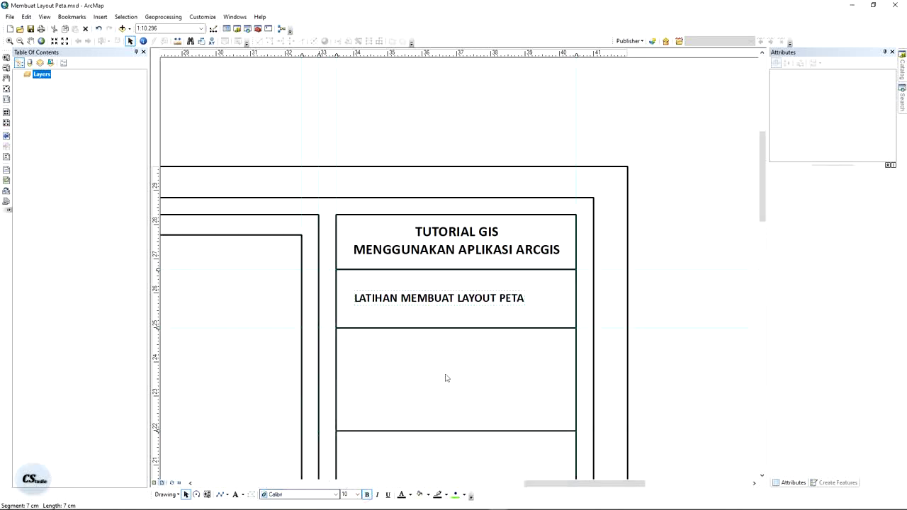
# Shorten the second block by raising its horizontal guide and lower divider line to about 25.5 cm, and centre the subtitle vertically inside it.
pyautogui.doubleClick(474, 295)
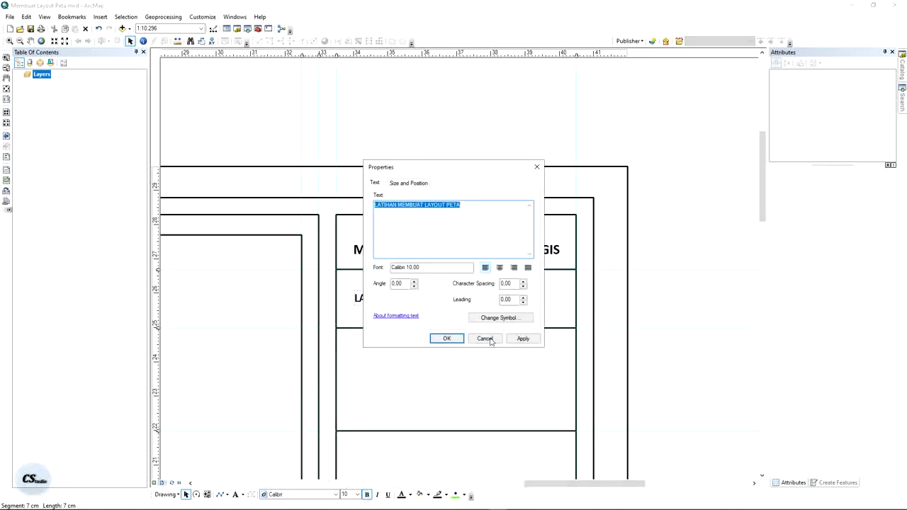
pyautogui.click(486, 338)
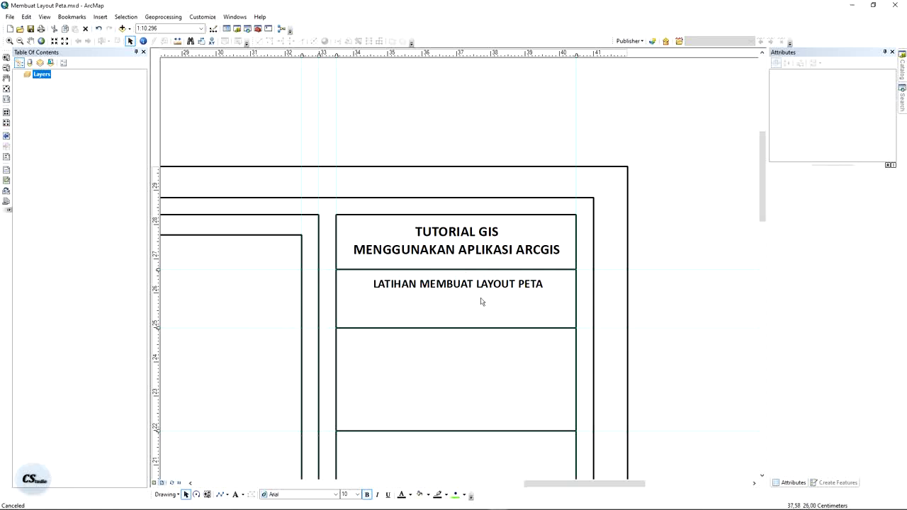
pyautogui.scroll(-1, 530, 299)
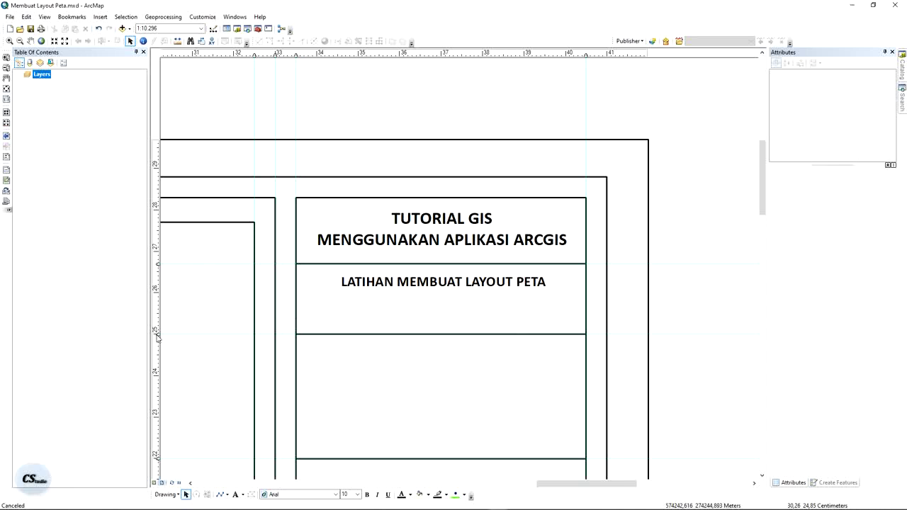
pyautogui.moveTo(157, 337); pyautogui.dragTo(156, 313)
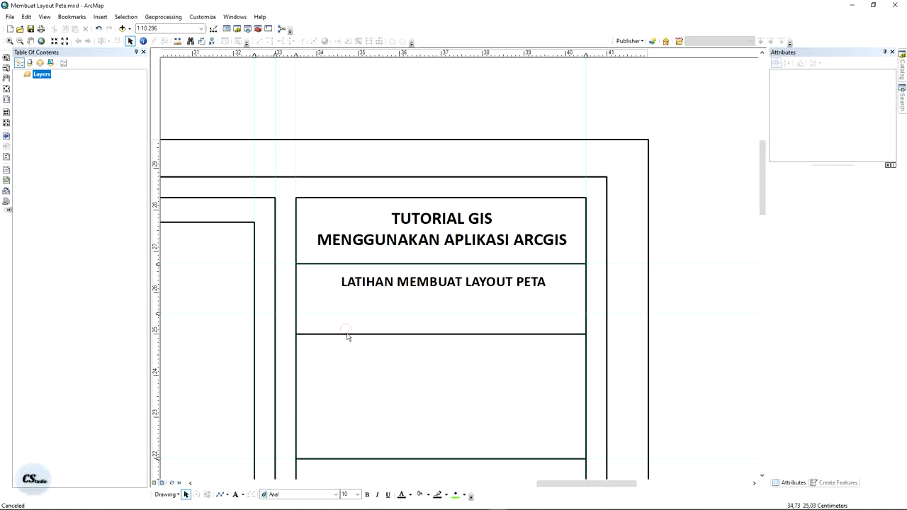
pyautogui.moveTo(359, 333); pyautogui.dragTo(360, 316)
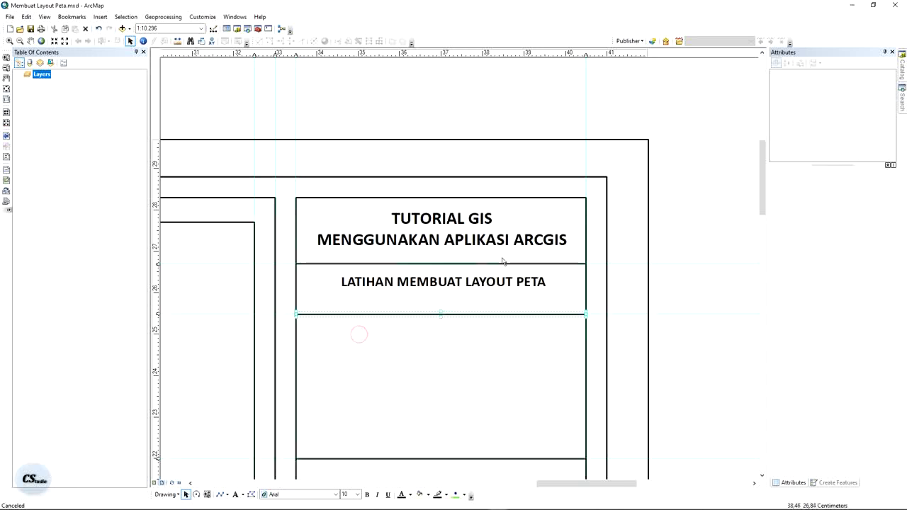
pyautogui.moveTo(484, 279); pyautogui.dragTo(484, 283)
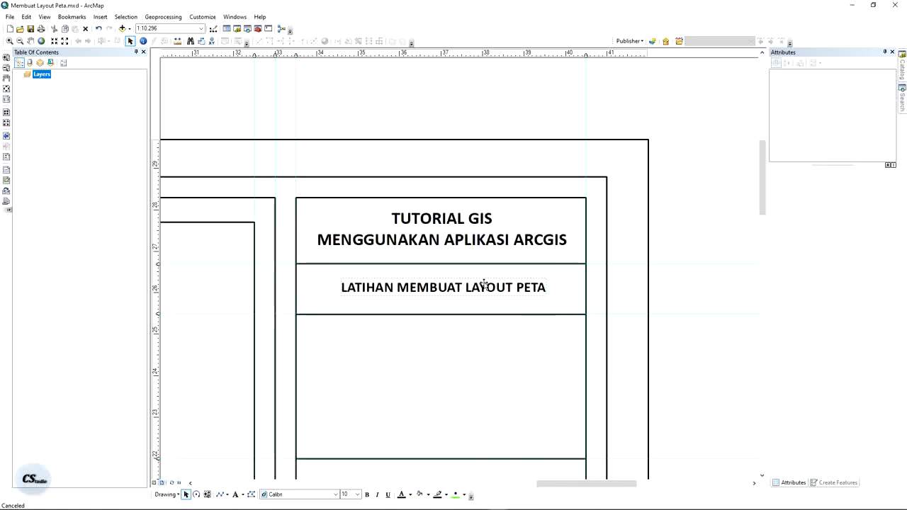
pyautogui.click(179, 315)
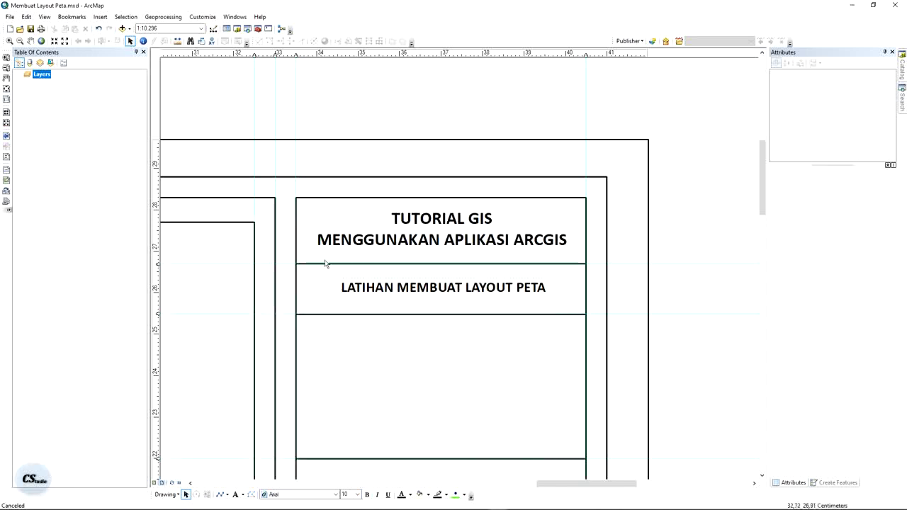
# Check the information column of the sample map and insert an ESRI North 2 north arrow into the layout.
pyautogui.hotkey('alt', 'Tab')
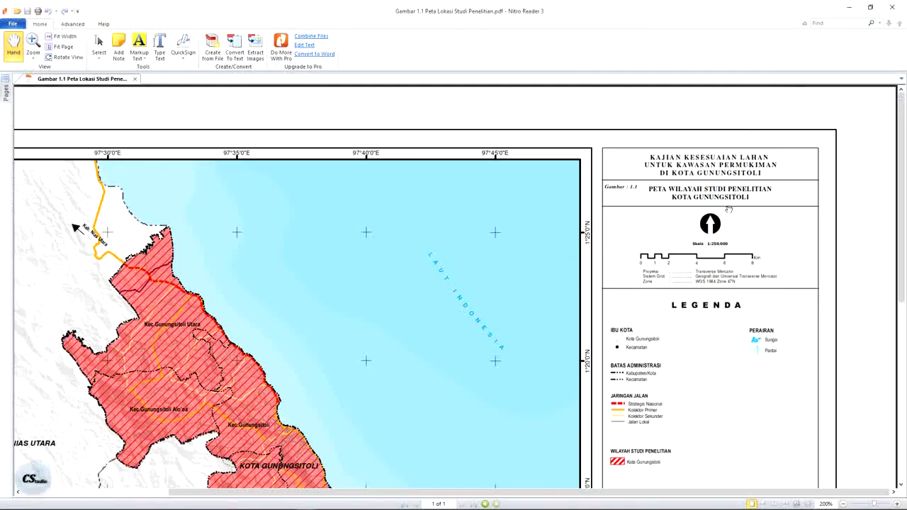
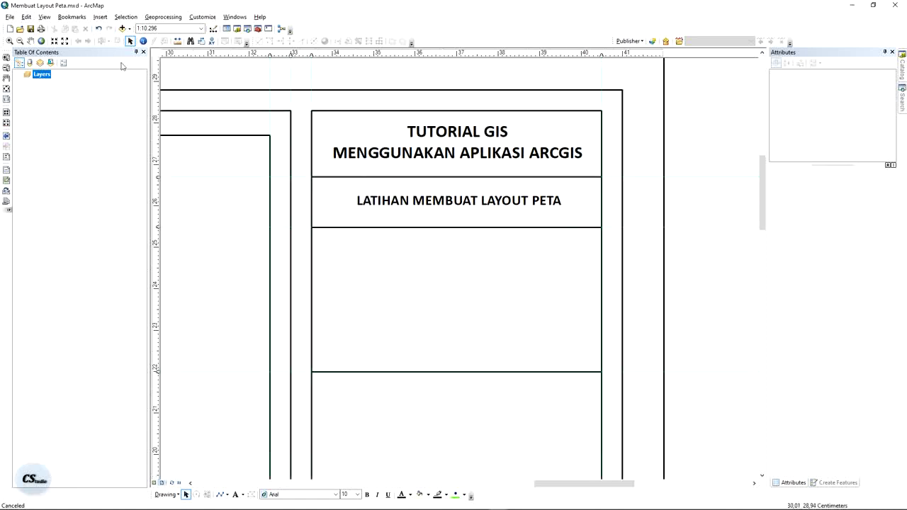
pyautogui.click(101, 17)
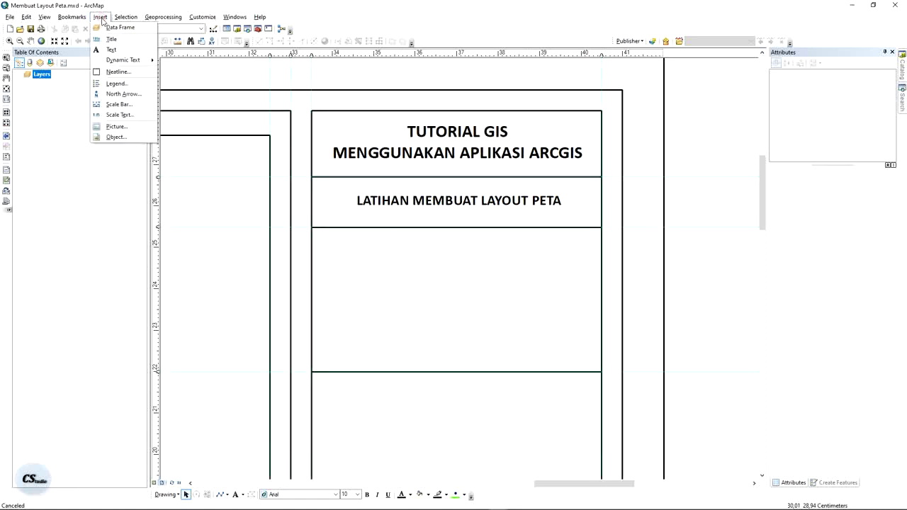
pyautogui.click(108, 95)
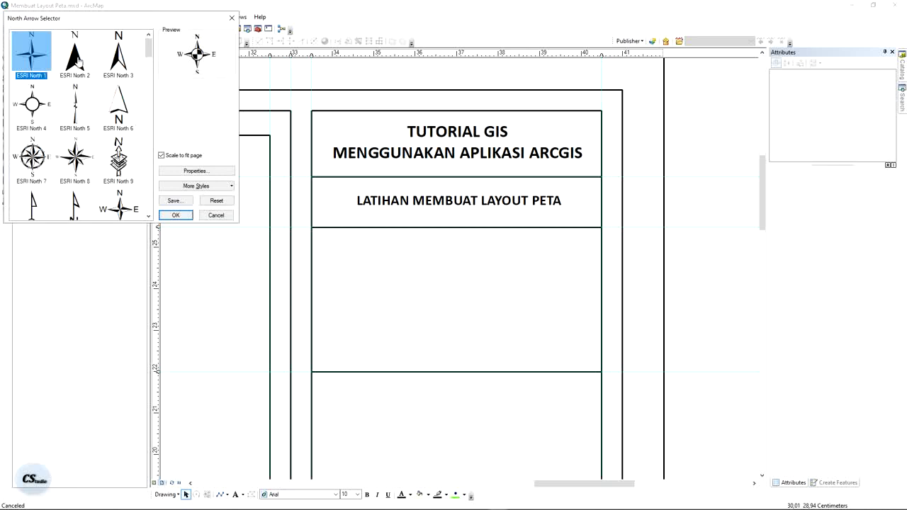
pyautogui.click(78, 55)
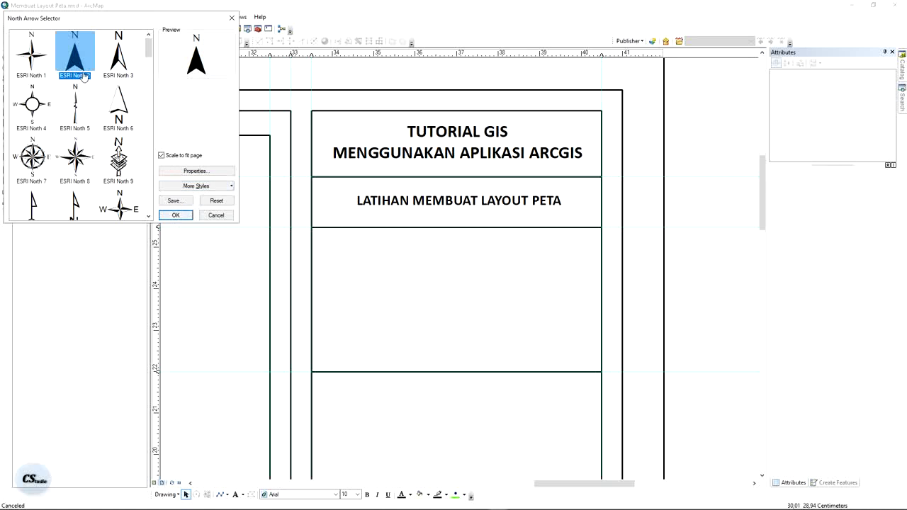
pyautogui.click(175, 214)
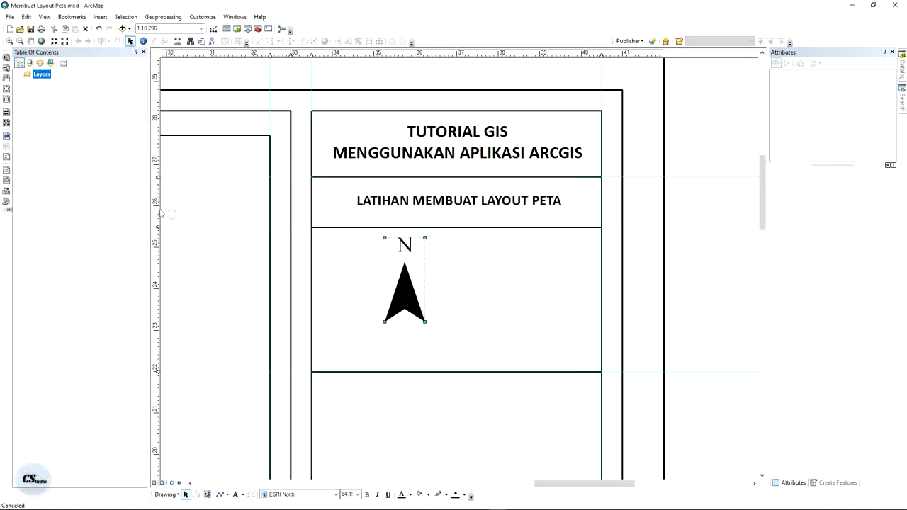
# Shrink the north arrow to less than half its size and centre it near the upper edge of the third block.
pyautogui.moveTo(409, 270); pyautogui.dragTo(468, 261)
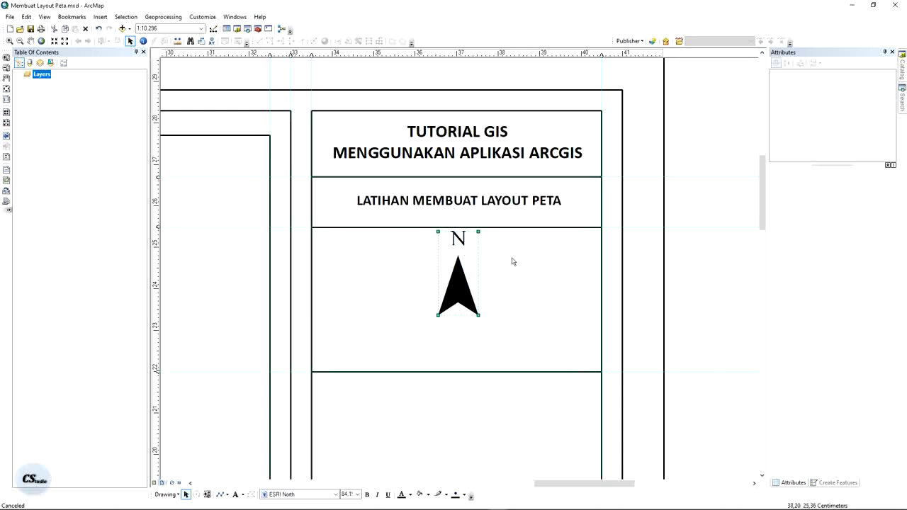
pyautogui.moveTo(481, 316); pyautogui.dragTo(470, 270)
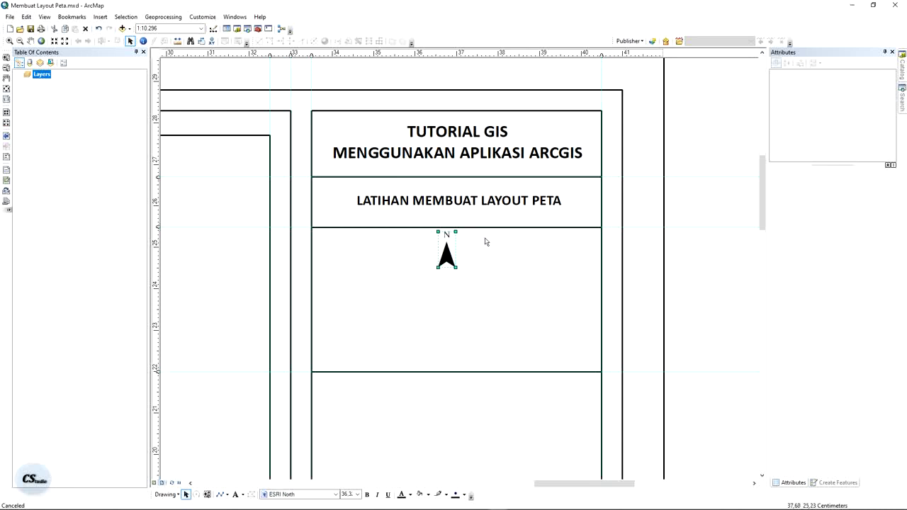
pyautogui.press('Right')
pyautogui.press('Right')
pyautogui.press('Down')
pyautogui.click(687, 187)
pyautogui.hotkey('alt', 'Tab')
pyautogui.press('Escape')
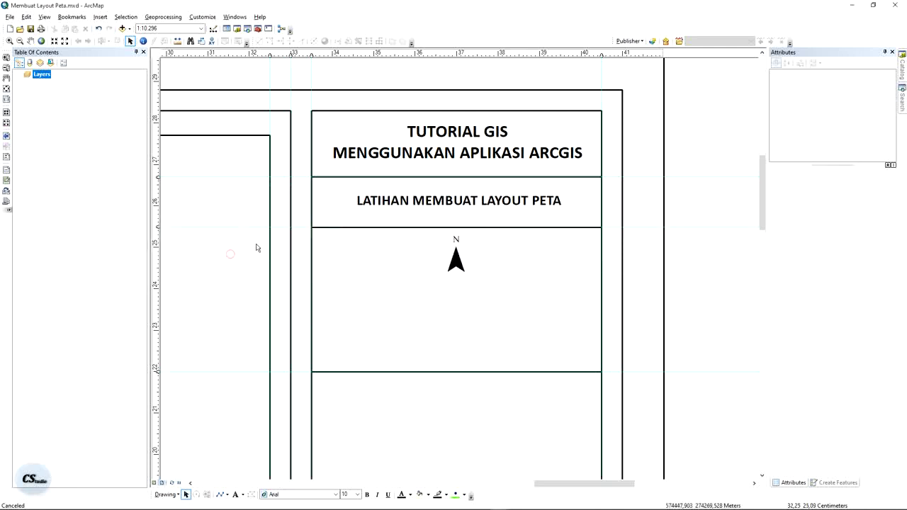
# Consult the sample map, insert a scale text into the layout and place it below the north arrow.
pyautogui.hotkey('alt', 'Tab')
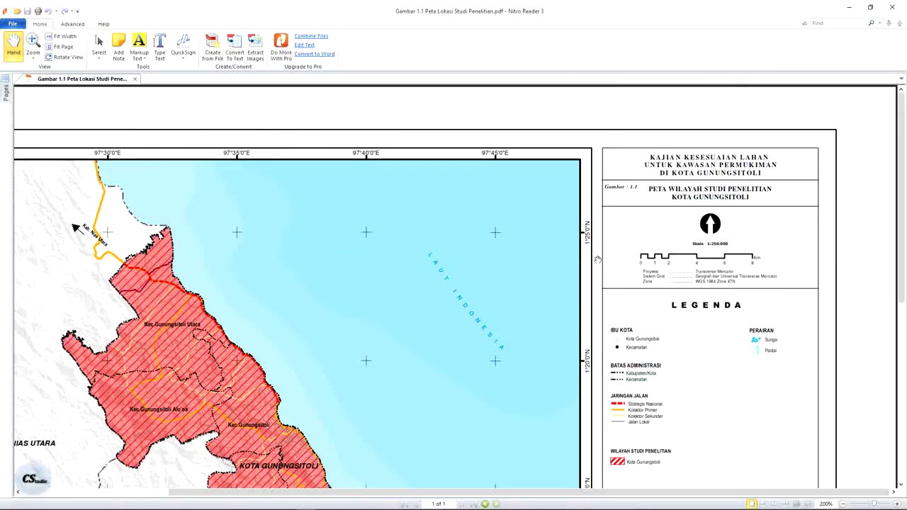
pyautogui.hotkey('alt', 'Tab')
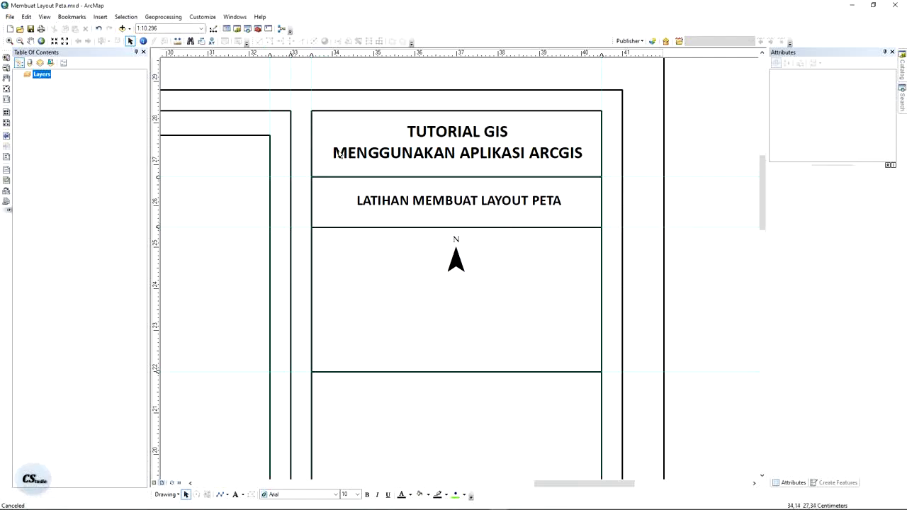
pyautogui.click(101, 18)
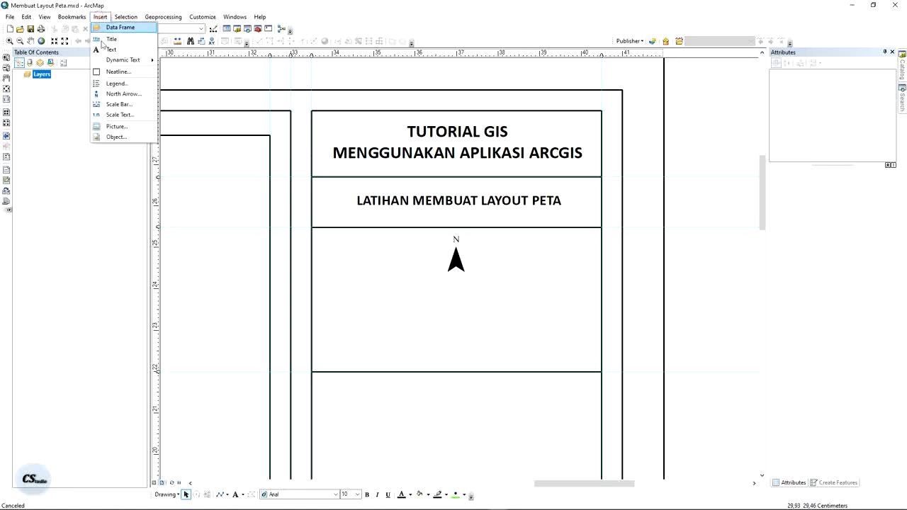
pyautogui.click(109, 116)
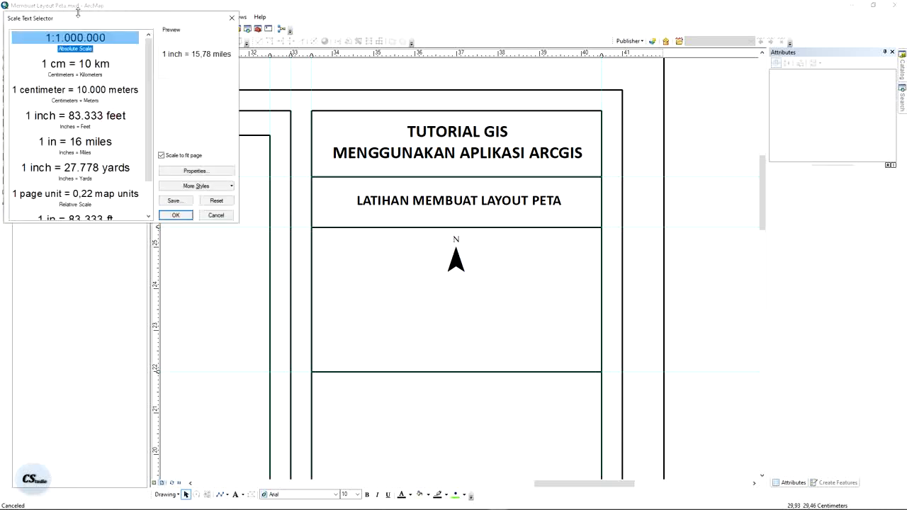
pyautogui.moveTo(78, 12); pyautogui.dragTo(157, 151)
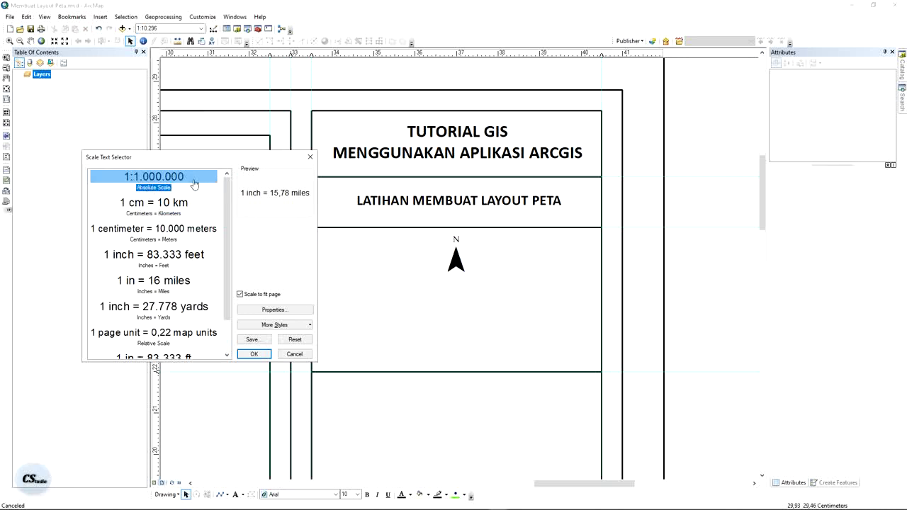
pyautogui.click(259, 355)
pyautogui.moveTo(503, 267); pyautogui.dragTo(503, 310)
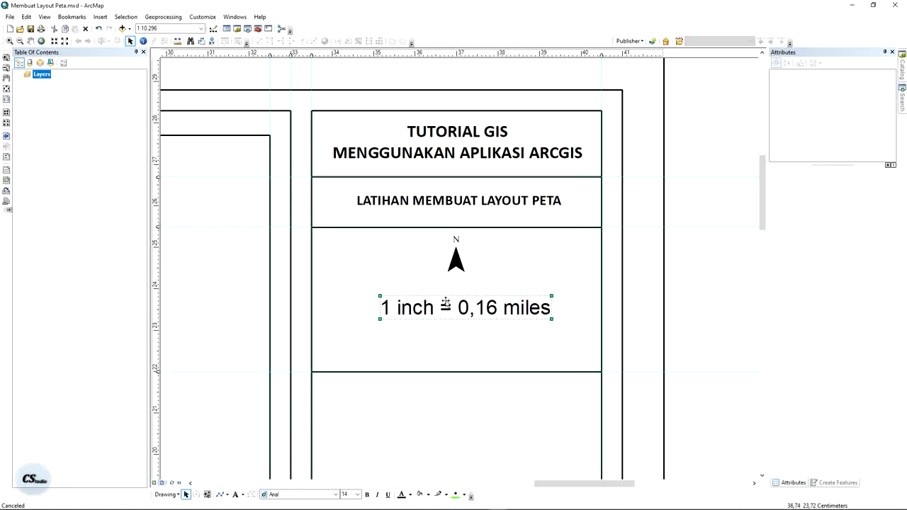
# Change the scale text's style to Absolute Scale in its properties and apply it.
pyautogui.rightClick(446, 304)
pyautogui.click(473, 459)
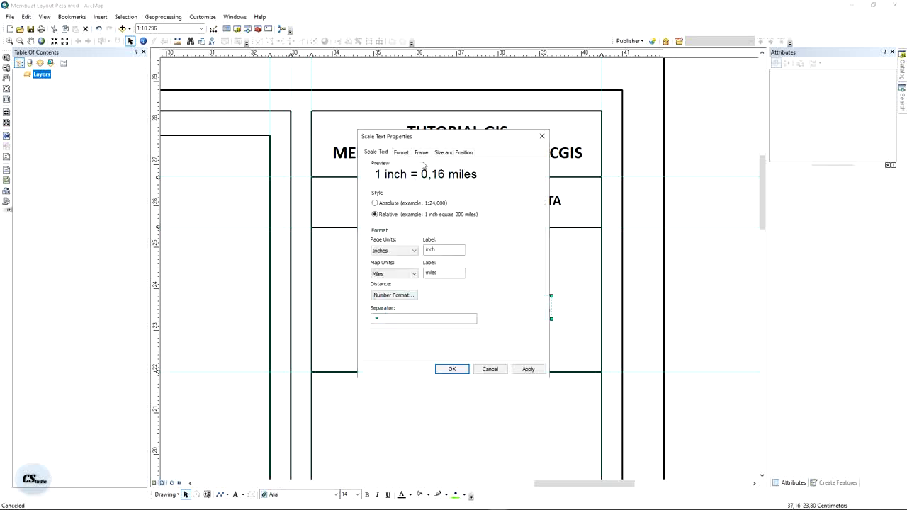
pyautogui.moveTo(422, 141); pyautogui.dragTo(589, 83)
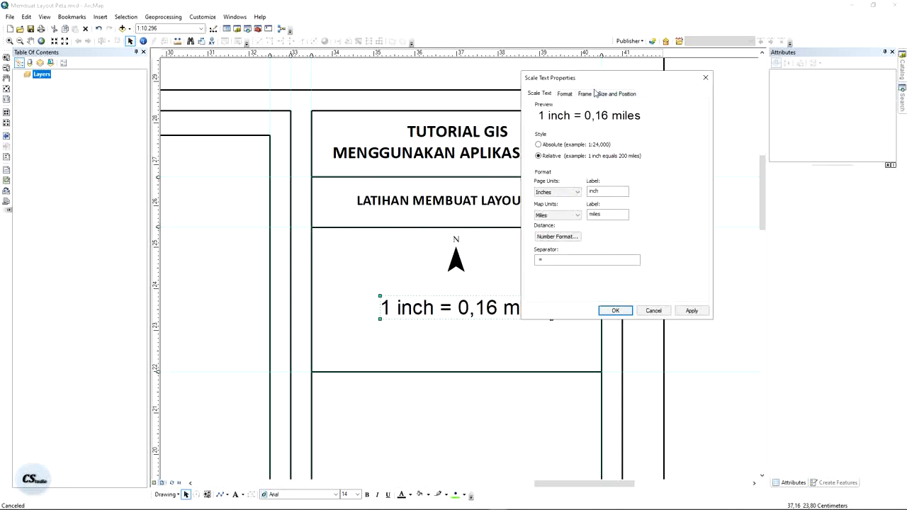
pyautogui.click(593, 94)
pyautogui.click(549, 95)
pyautogui.click(561, 94)
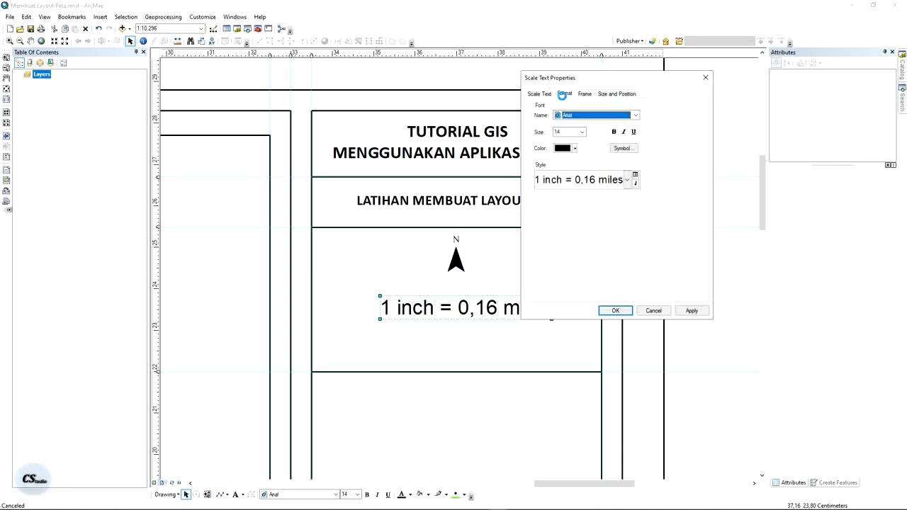
pyautogui.click(626, 180)
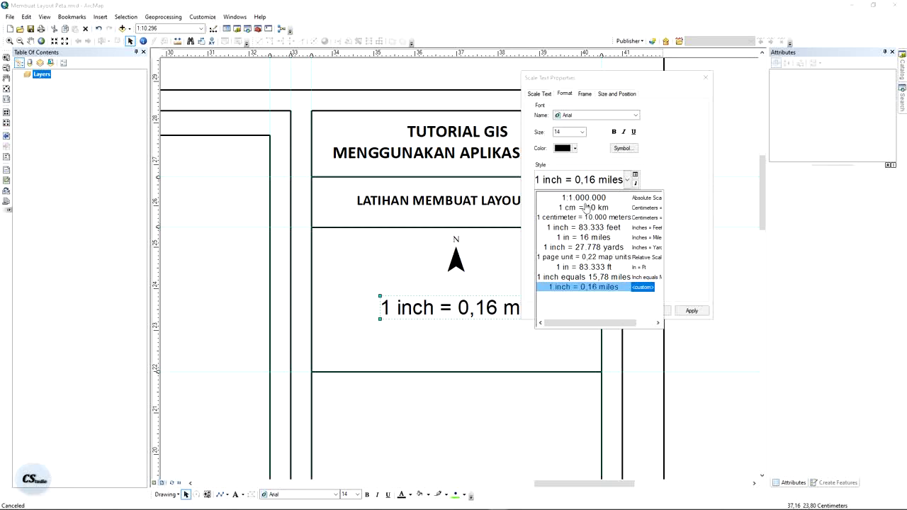
pyautogui.click(583, 198)
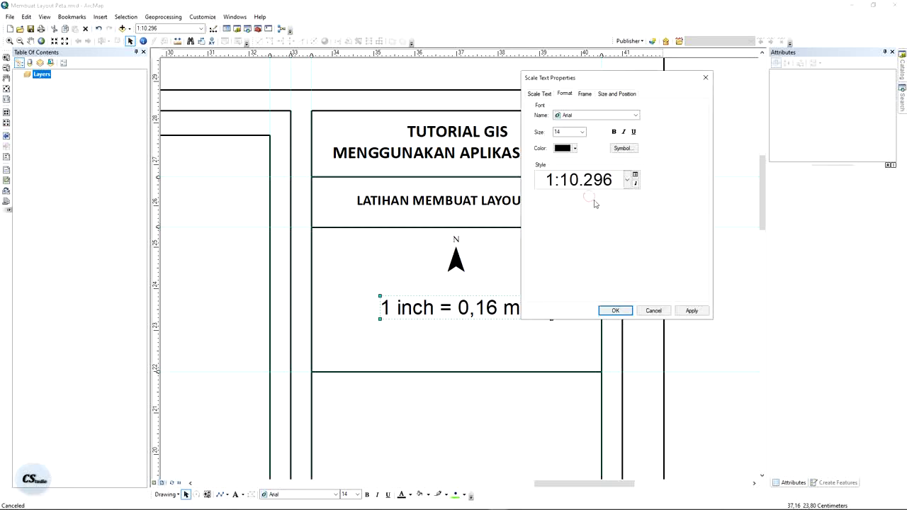
pyautogui.click(697, 311)
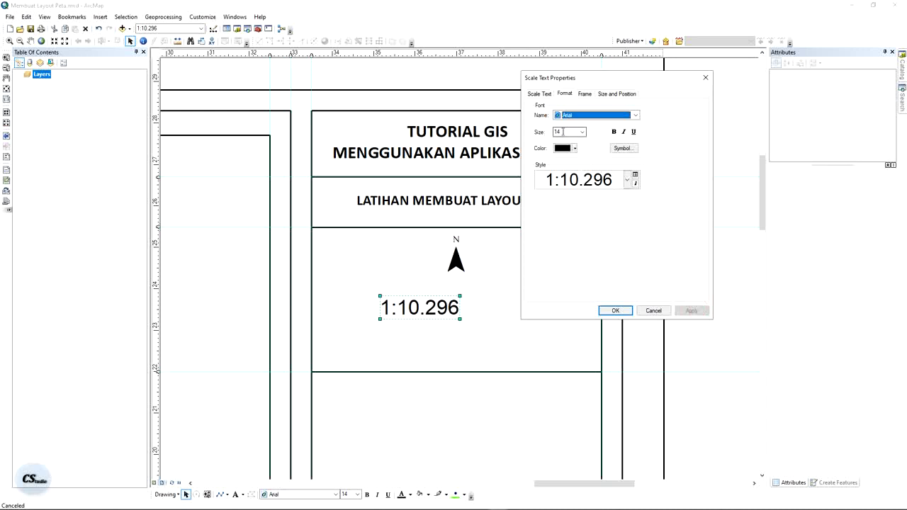
# Reduce the scale text's font size to 10 and apply it.
pyautogui.doubleClick(580, 133)
pyautogui.write('12')
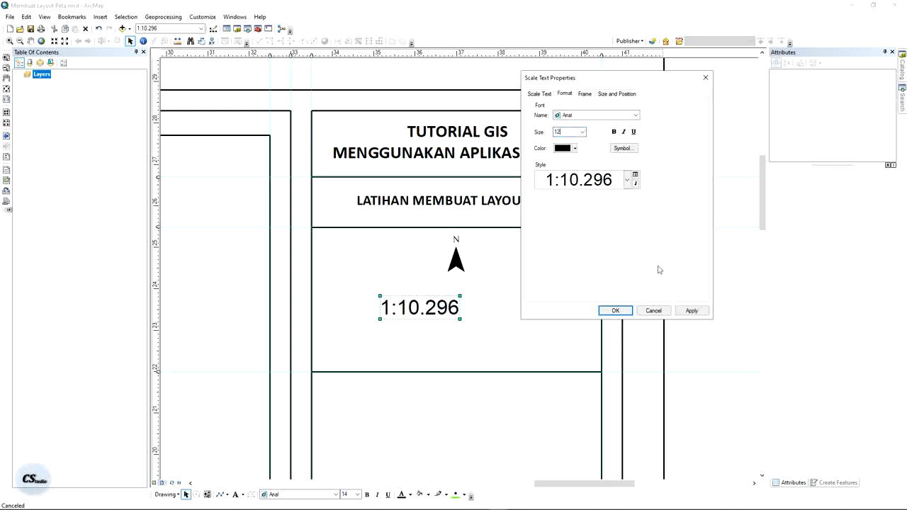
pyautogui.click(689, 310)
pyautogui.doubleClick(575, 132)
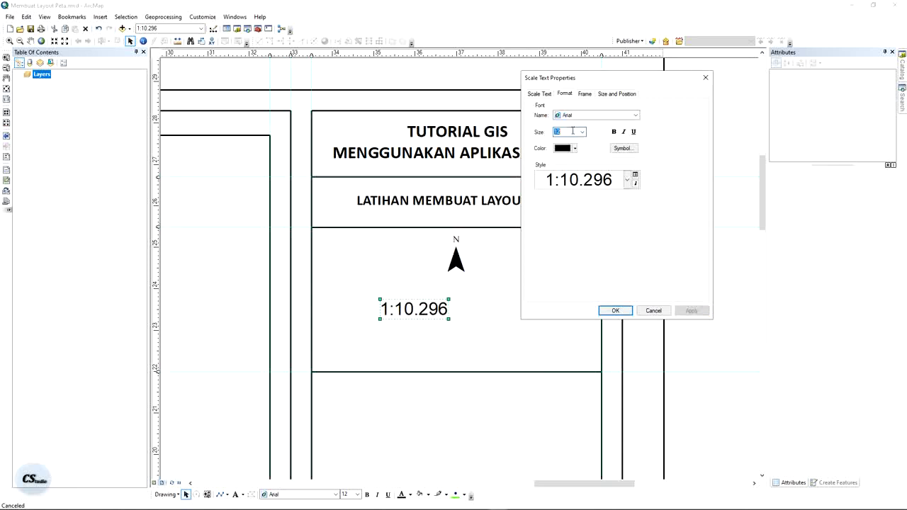
pyautogui.write('10')
pyautogui.click(691, 311)
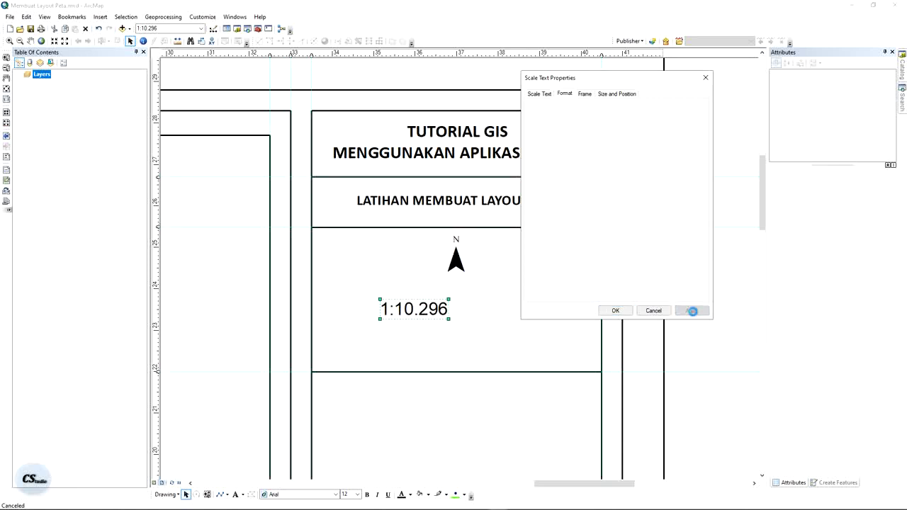
# Review the scale text's frame, format, scale style, and size and position settings, and accept its properties.
pyautogui.click(585, 96)
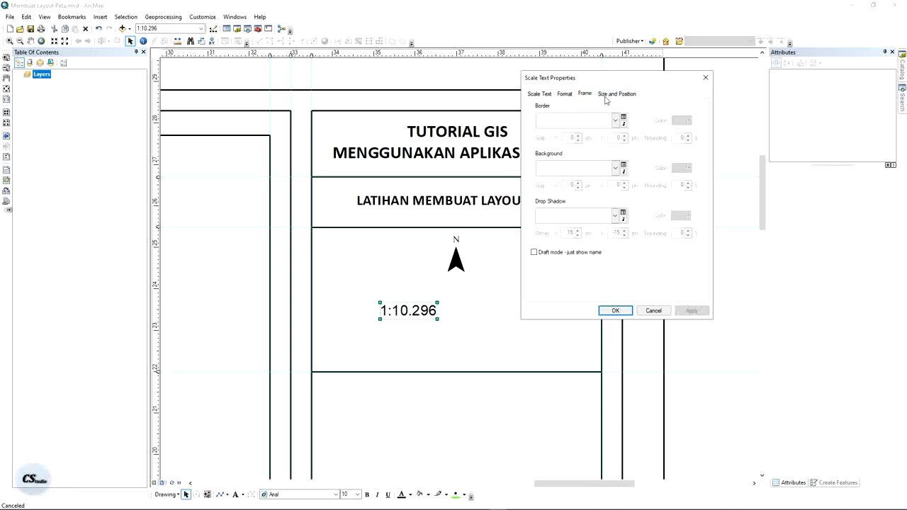
pyautogui.click(564, 98)
pyautogui.click(541, 98)
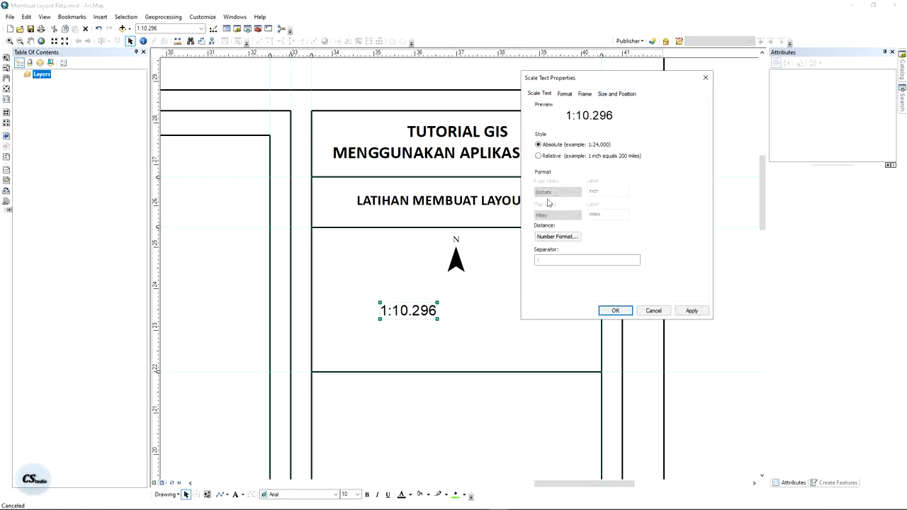
pyautogui.click(564, 95)
pyautogui.click(584, 94)
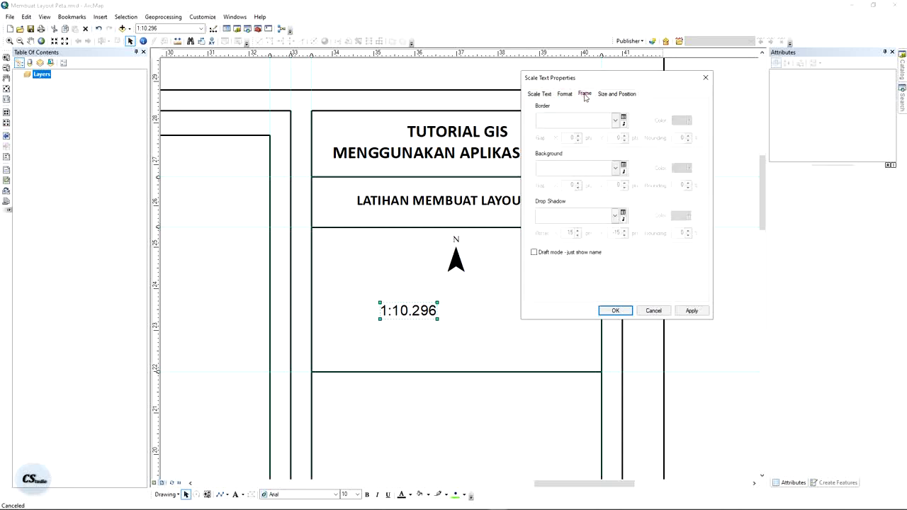
pyautogui.click(604, 97)
pyautogui.click(615, 311)
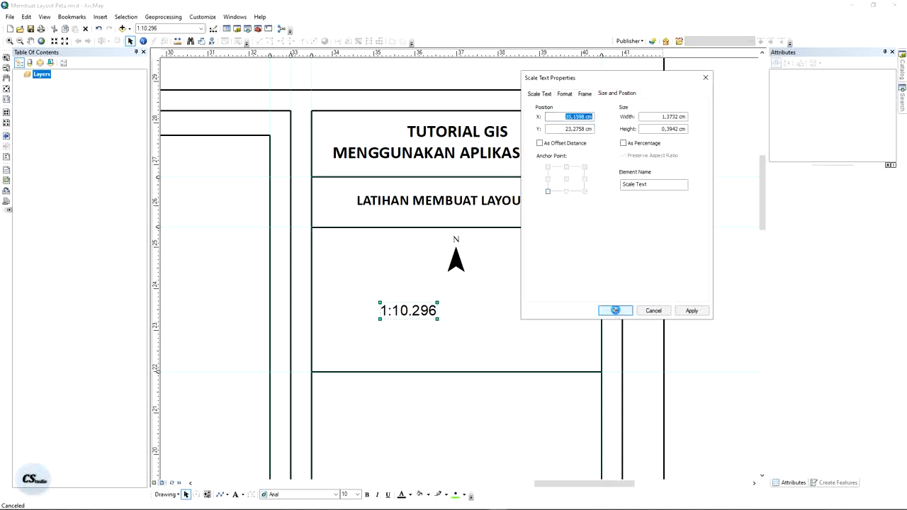
# Move the scale text up so it sits centred directly beneath the north arrow.
pyautogui.click(413, 310)
pyautogui.moveTo(413, 310); pyautogui.dragTo(458, 289)
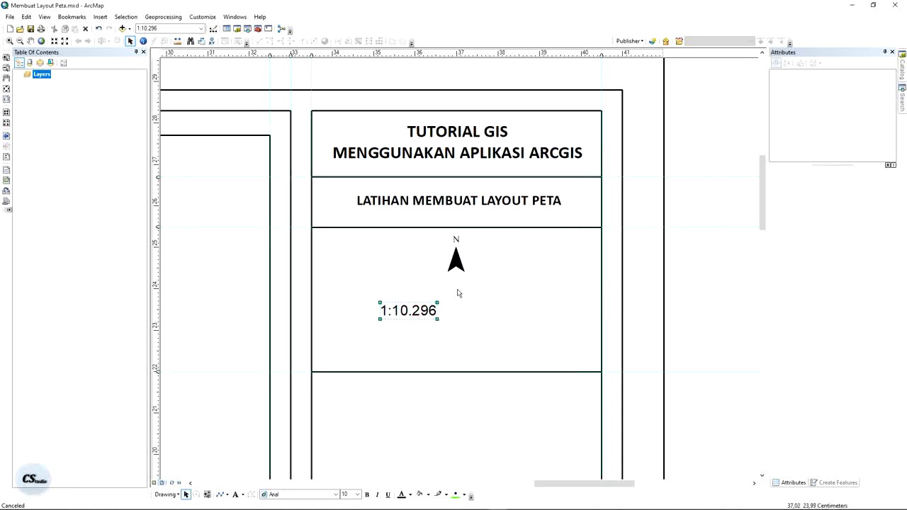
pyautogui.click(697, 200)
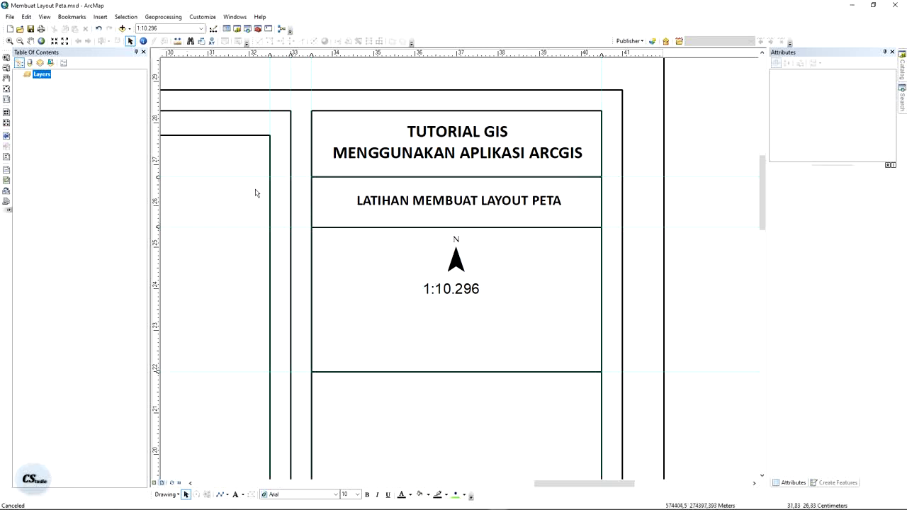
pyautogui.moveTo(267, 190); pyautogui.dragTo(415, 133)
pyautogui.moveTo(547, 209); pyautogui.dragTo(507, 249)
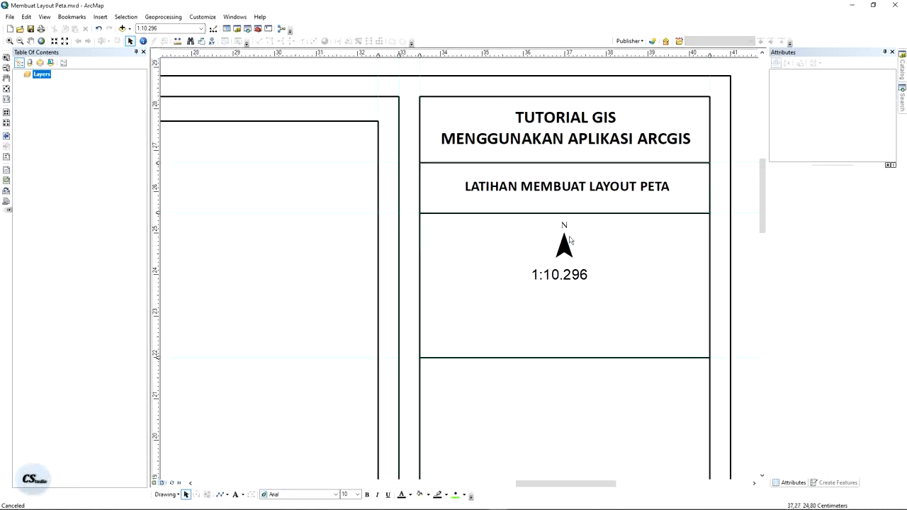
pyautogui.moveTo(581, 278); pyautogui.dragTo(468, 317)
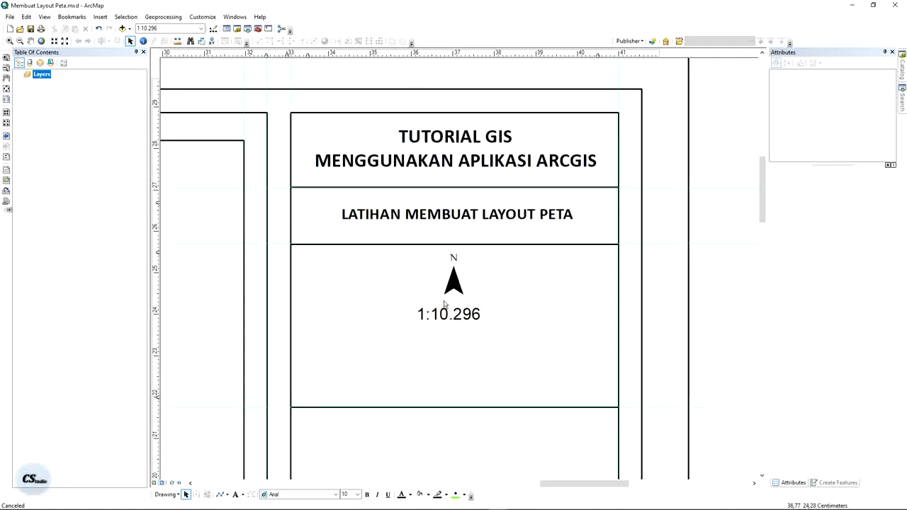
pyautogui.click(476, 323)
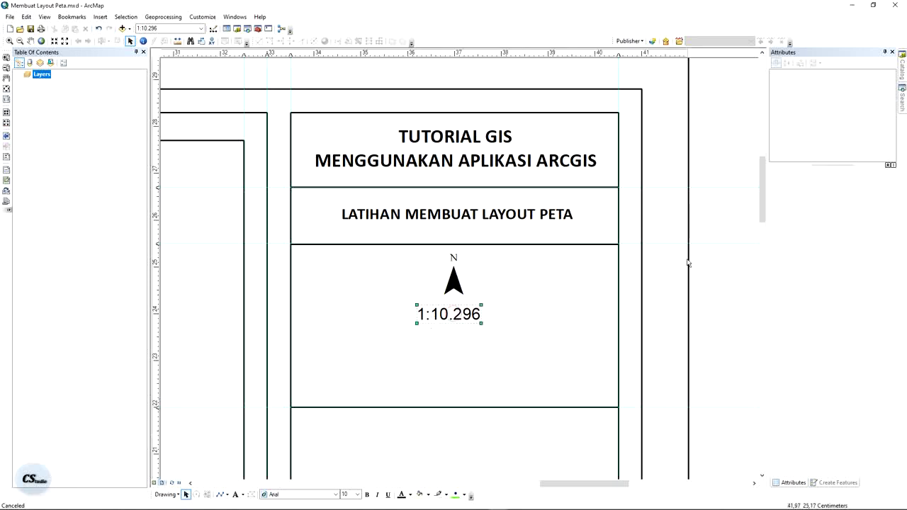
pyautogui.hotkey('ctrl', 'c')
pyautogui.click(718, 265)
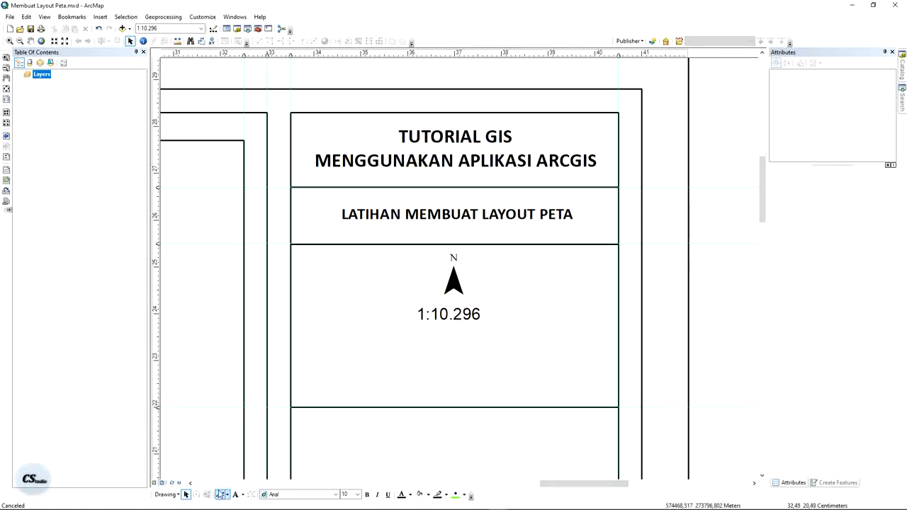
# Add the text "Skala" in front of the scale text and line it up on the same row.
pyautogui.click(236, 494)
pyautogui.click(370, 313)
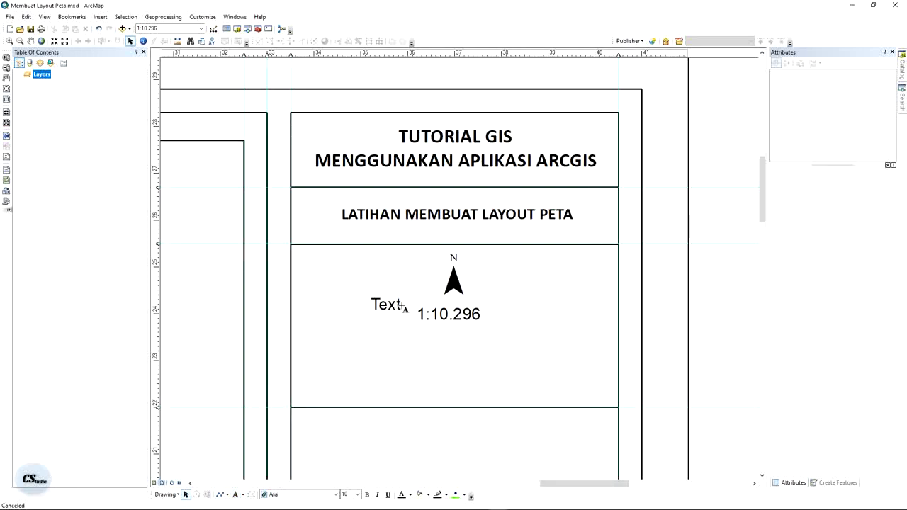
pyautogui.press('BackSpace')
pyautogui.write('sKL')
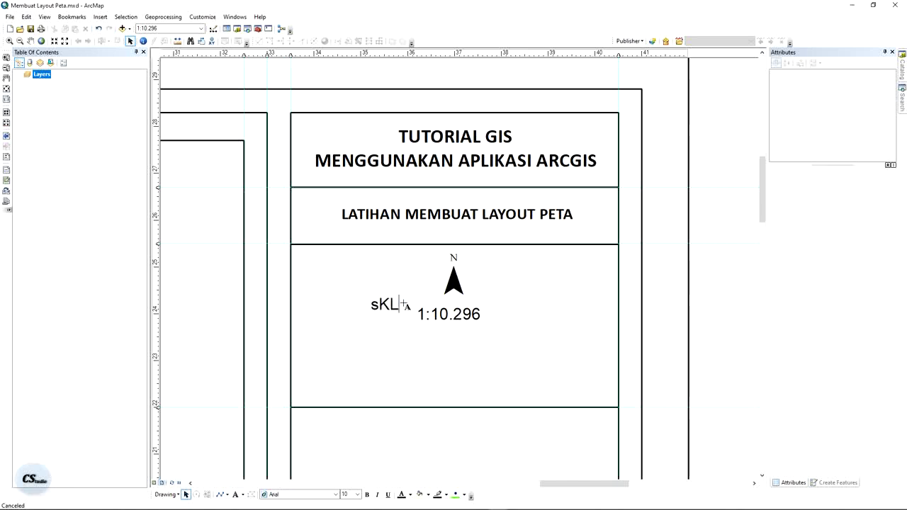
pyautogui.press('BackSpace')
pyautogui.press('BackSpace')
pyautogui.press('BackSpace')
pyautogui.write('Sk')
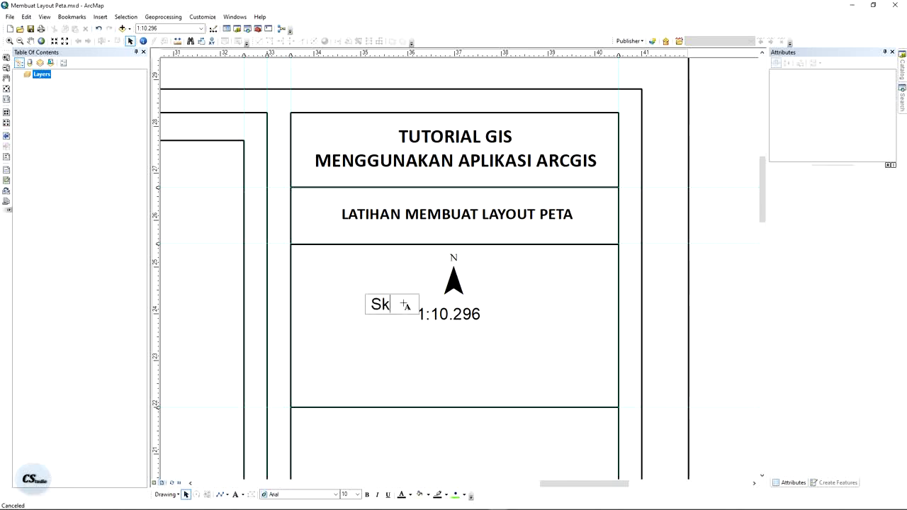
pyautogui.write('ala')
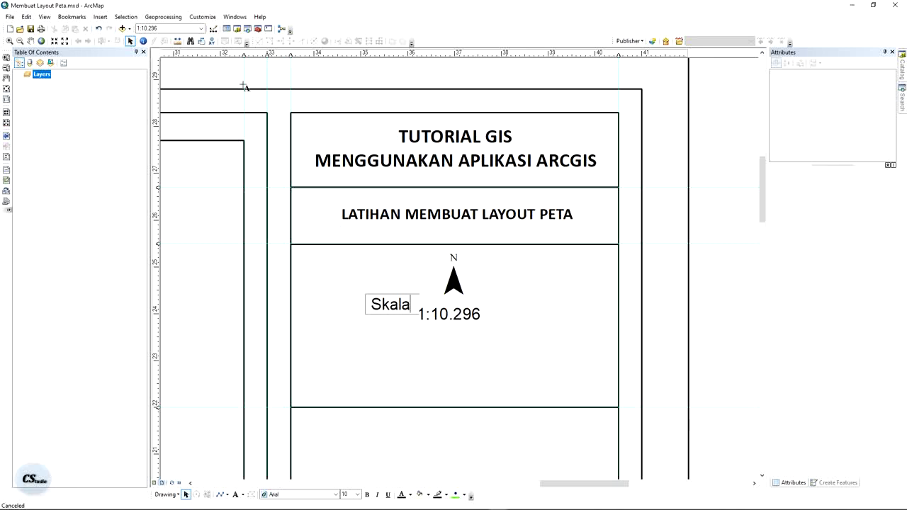
pyautogui.press('Return')
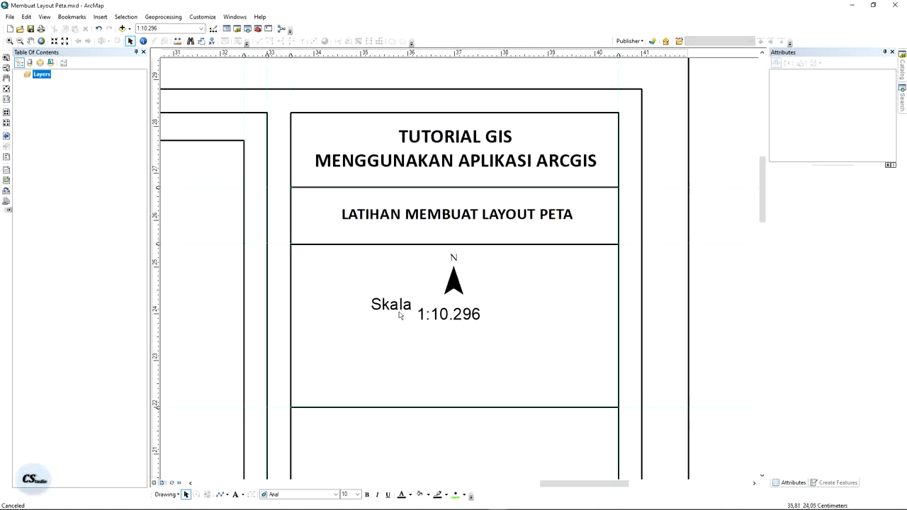
pyautogui.moveTo(401, 305); pyautogui.dragTo(401, 314)
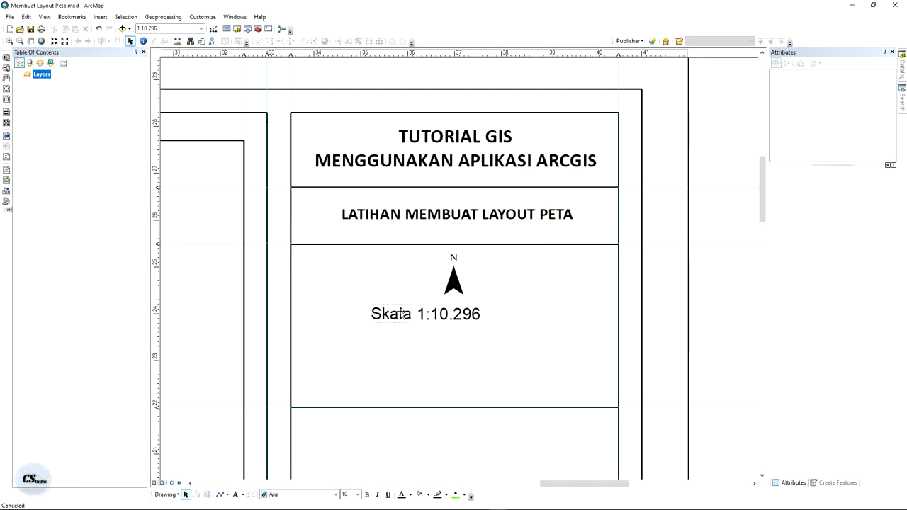
pyautogui.click(699, 225)
# Group the "Skala" label with the scale text.
pyautogui.click(406, 318)
pyautogui.moveTo(351, 296); pyautogui.dragTo(512, 331)
pyautogui.rightClick(464, 314)
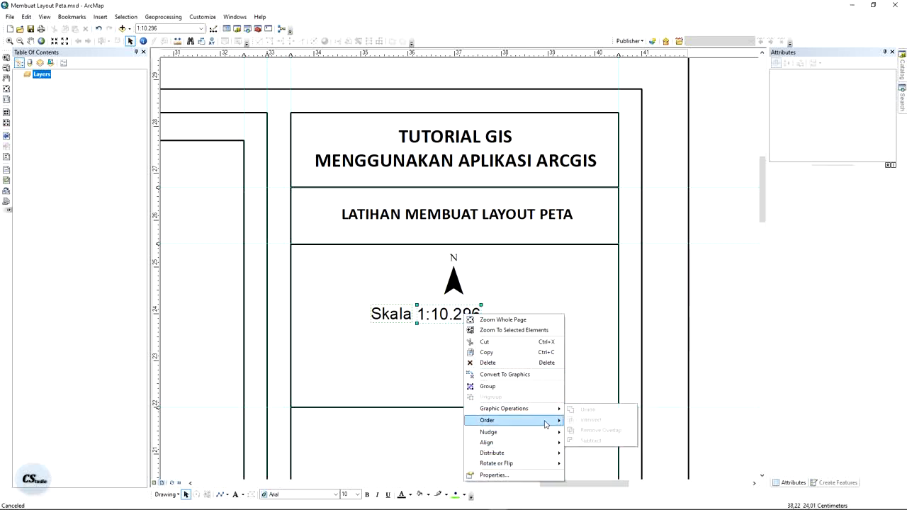
pyautogui.click(542, 387)
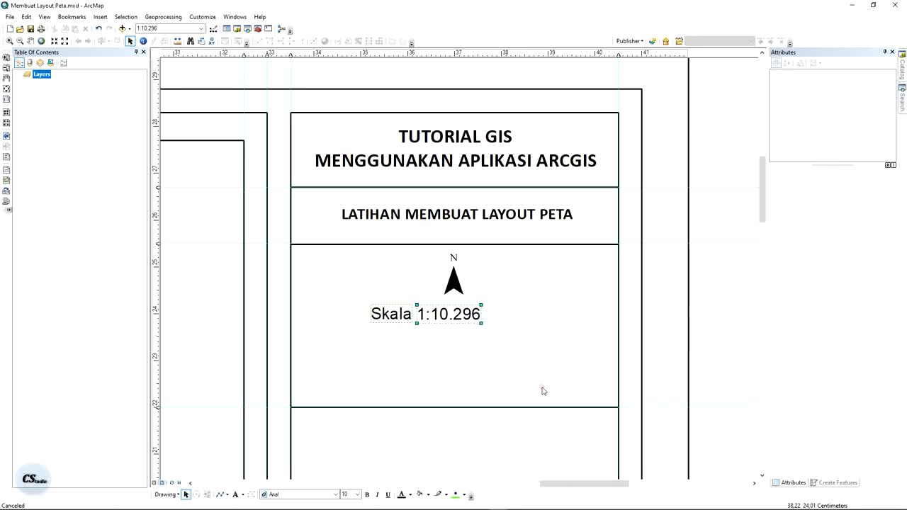
# Nudge the grouped scale label to the right and slightly up, centring it beneath the north arrow.
pyautogui.press('Right')
pyautogui.press('Right')
pyautogui.press('Right')
pyautogui.press('Right')
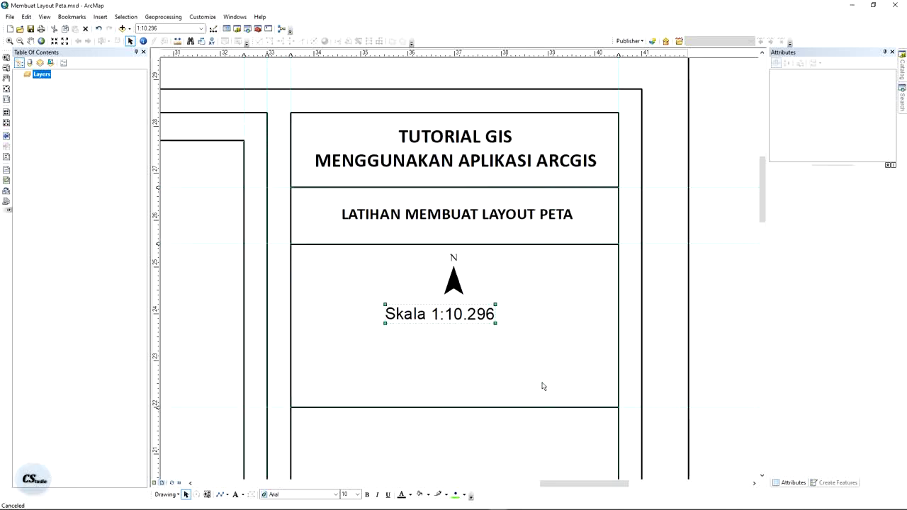
pyautogui.press('Up')
pyautogui.press('Up')
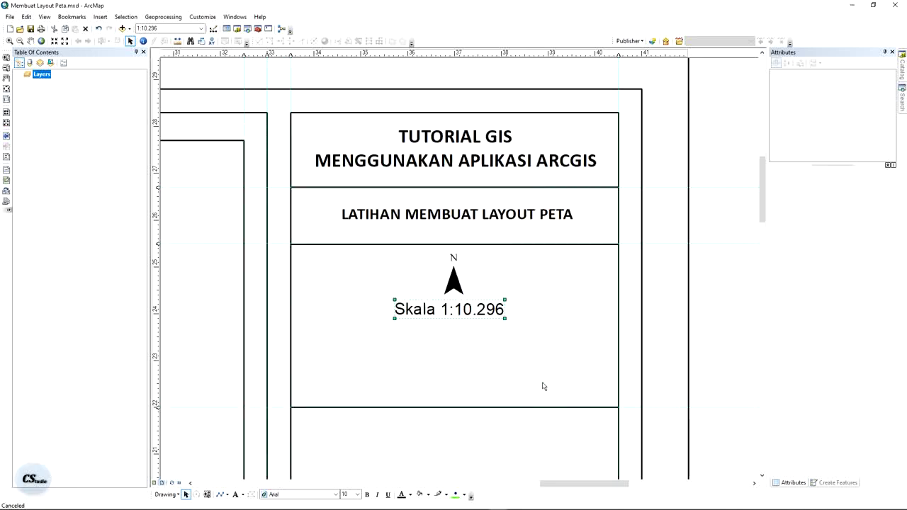
pyautogui.click(741, 140)
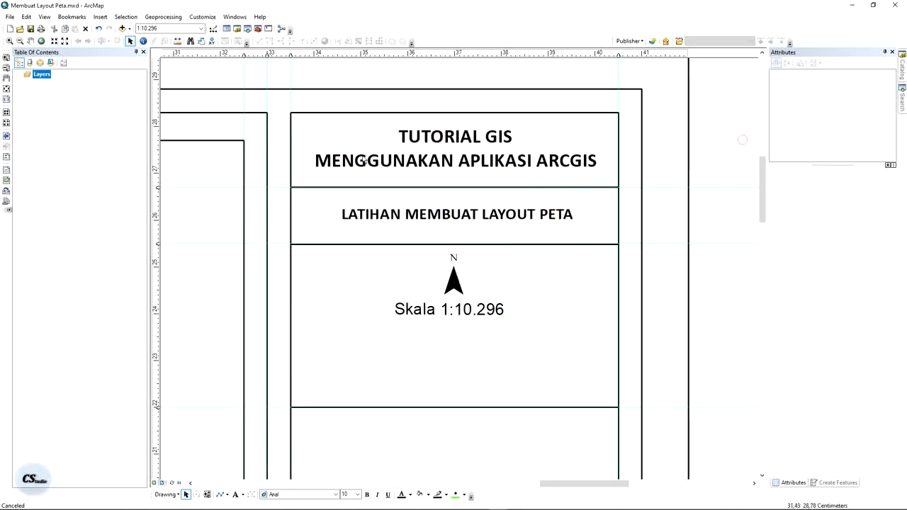
# Insert a scale bar in the Stepped Scale Line style into the layout.
pyautogui.click(99, 17)
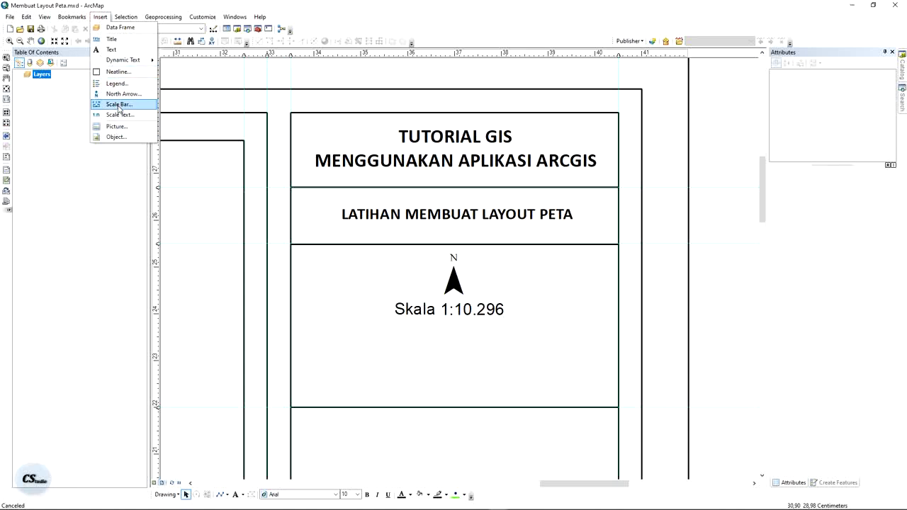
pyautogui.click(119, 106)
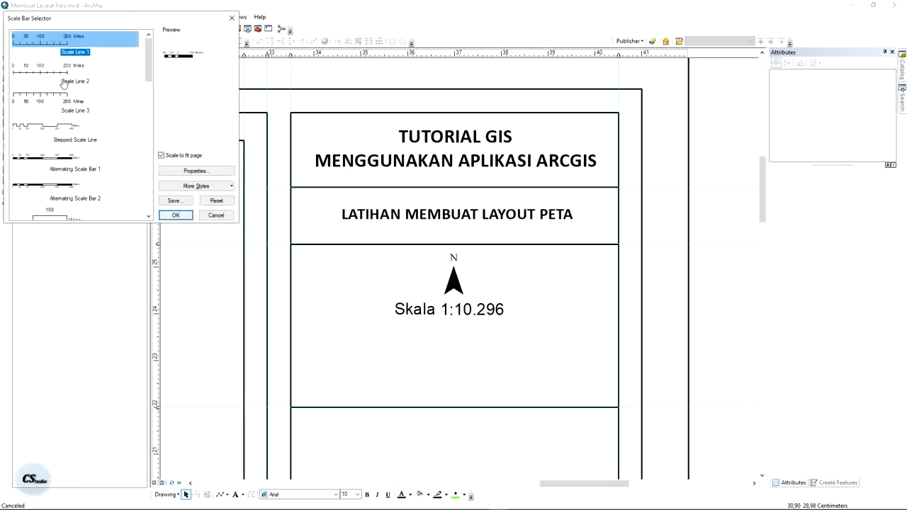
pyautogui.click(51, 130)
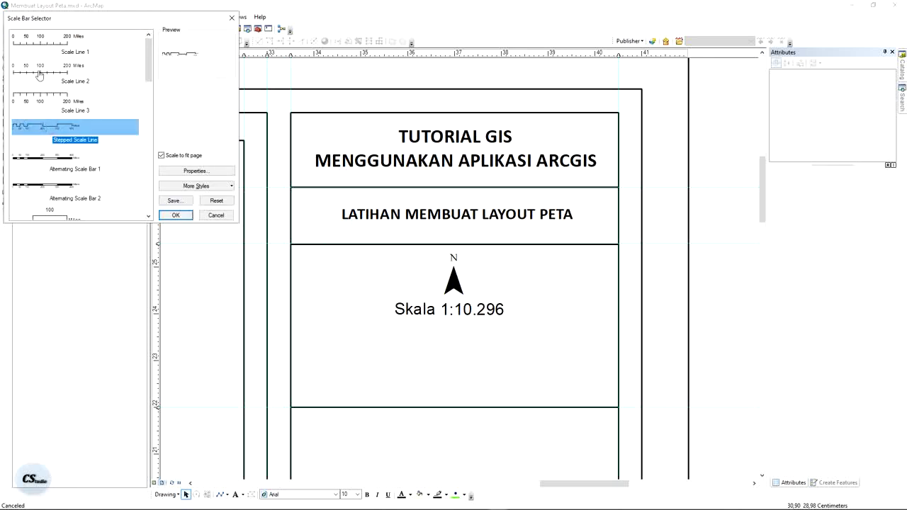
pyautogui.scroll(-3, 96, 123)
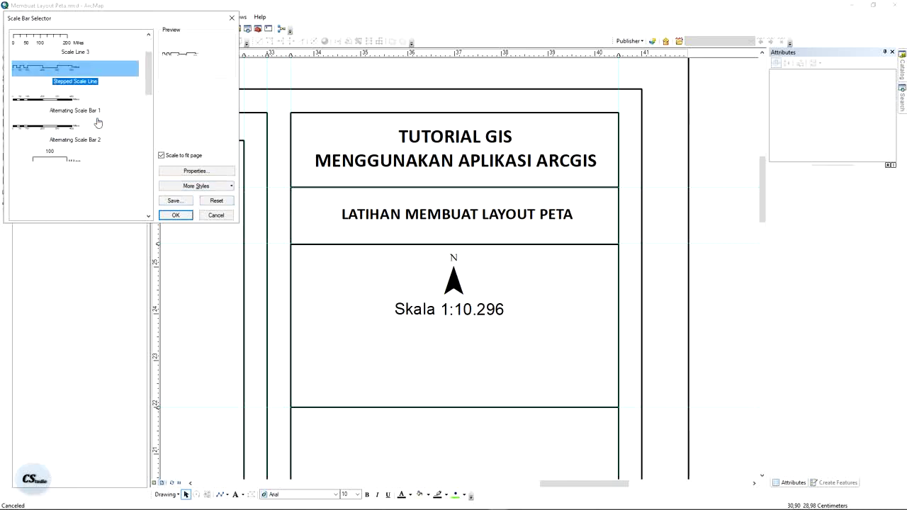
pyautogui.scroll(2, 94, 133)
pyautogui.click(94, 133)
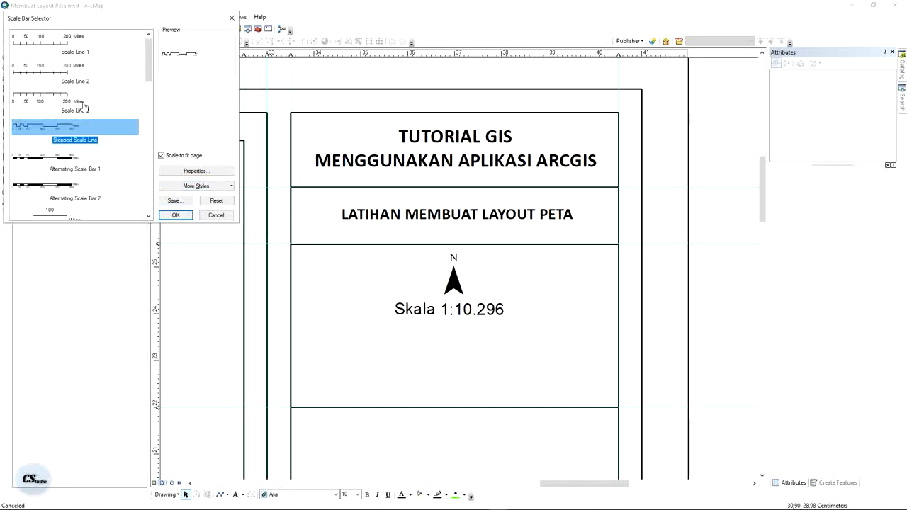
pyautogui.moveTo(132, 17); pyautogui.dragTo(161, 35)
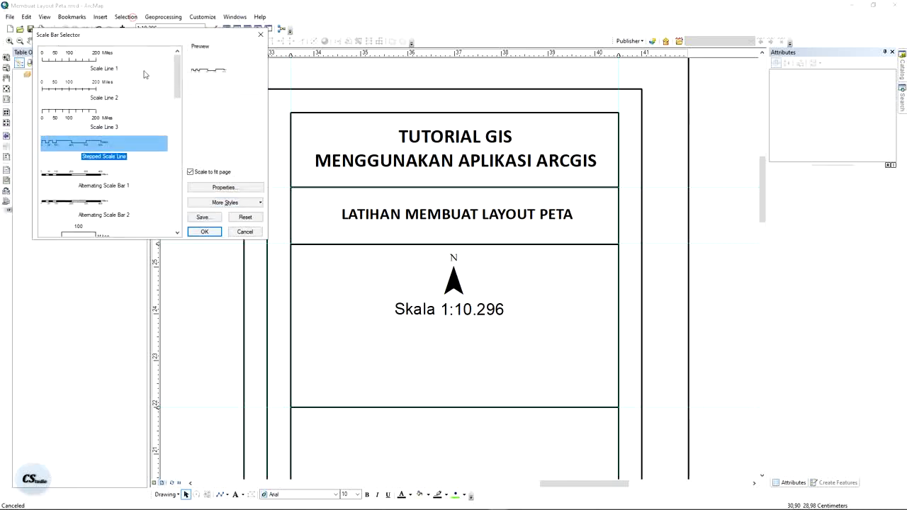
pyautogui.click(205, 233)
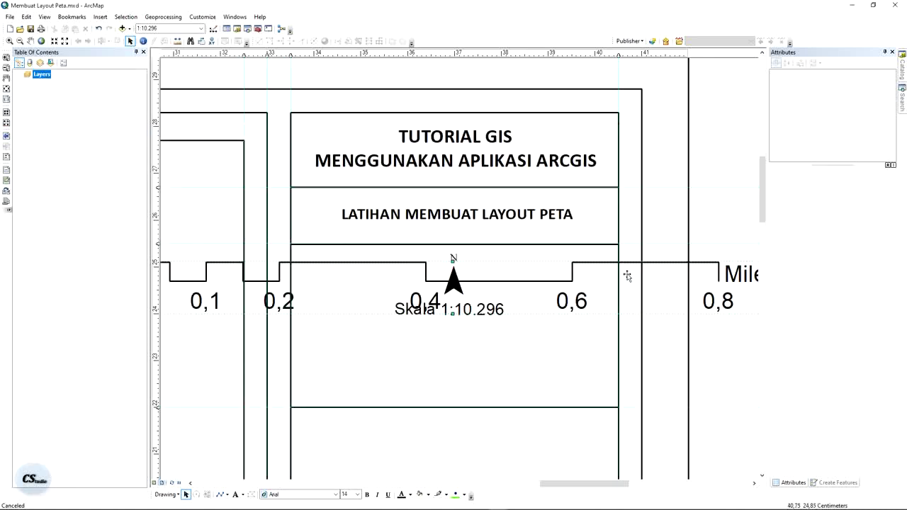
# Shrink the scale bar to fit the information column and centre it just below the scale text.
pyautogui.scroll(1, 552, 295)
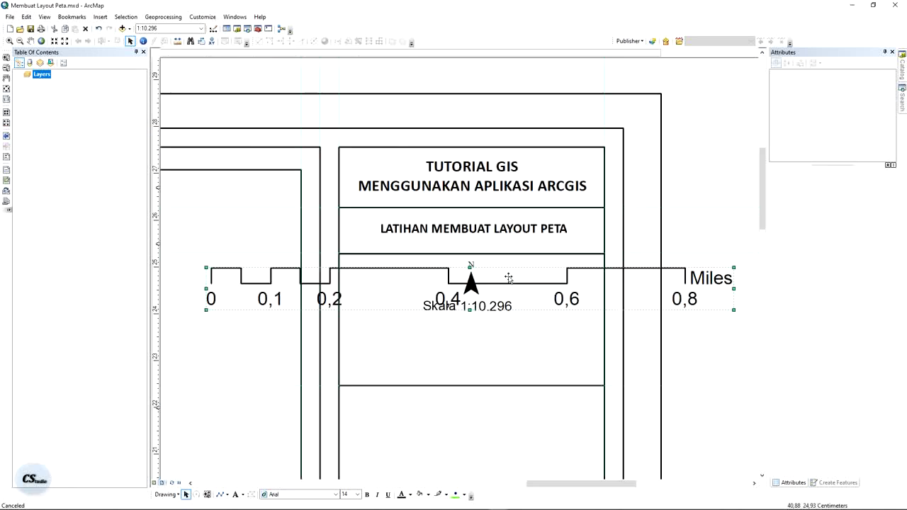
pyautogui.moveTo(207, 266); pyautogui.dragTo(459, 287)
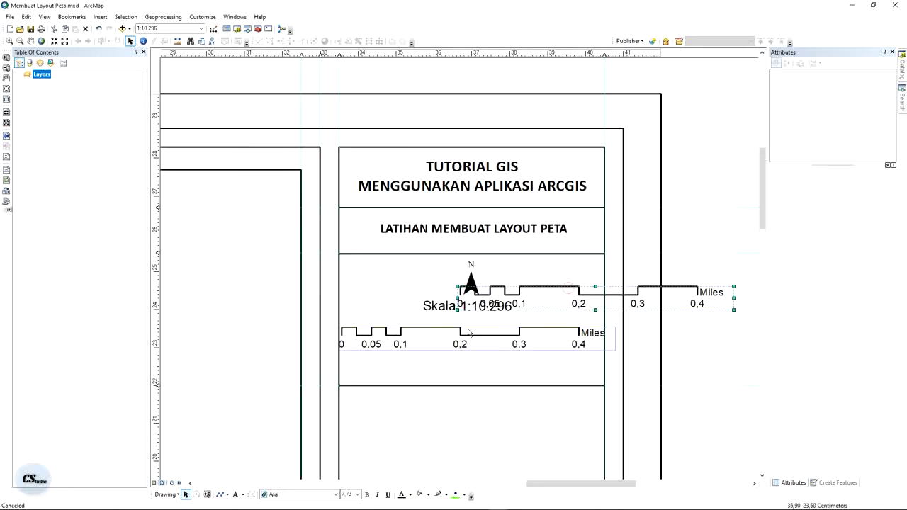
pyautogui.moveTo(730, 291); pyautogui.dragTo(634, 331)
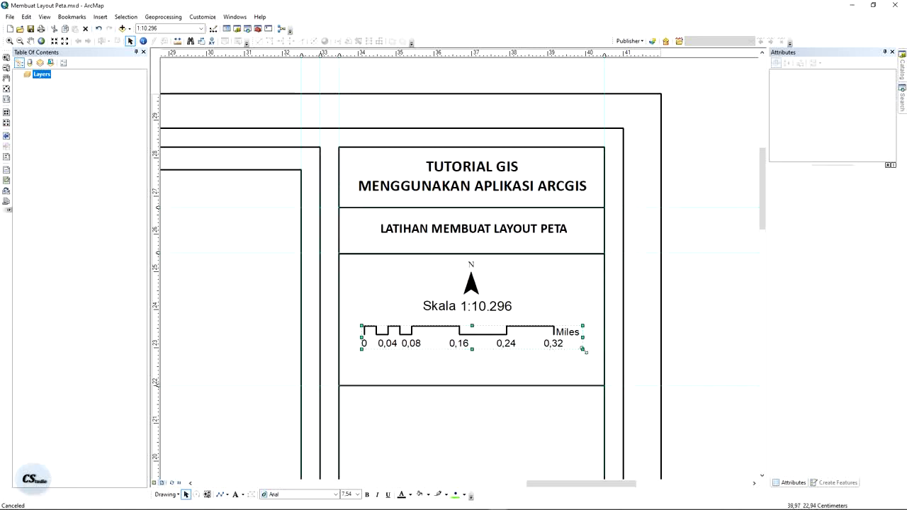
pyautogui.moveTo(579, 345); pyautogui.dragTo(578, 344)
pyautogui.moveTo(516, 330); pyautogui.dragTo(515, 326)
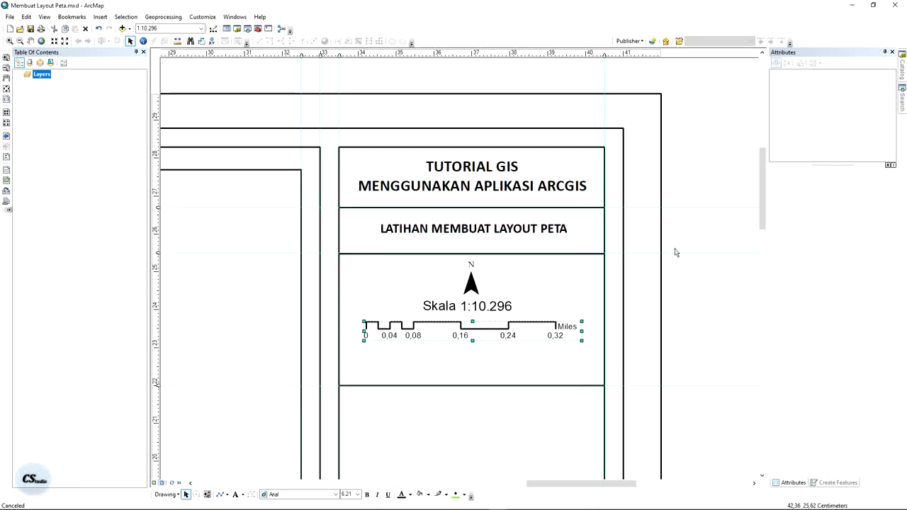
# Set the scale bar's number of divisions to 2 in its properties and apply it.
pyautogui.rightClick(496, 330)
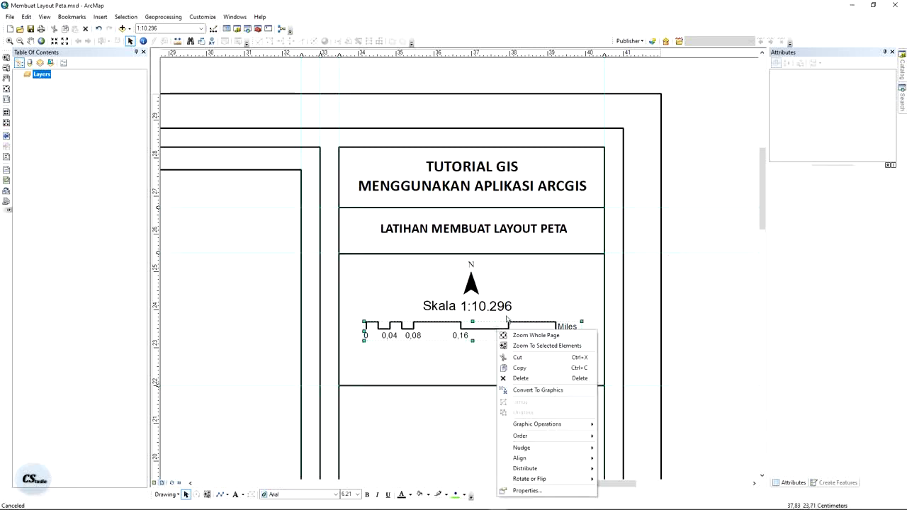
pyautogui.click(527, 490)
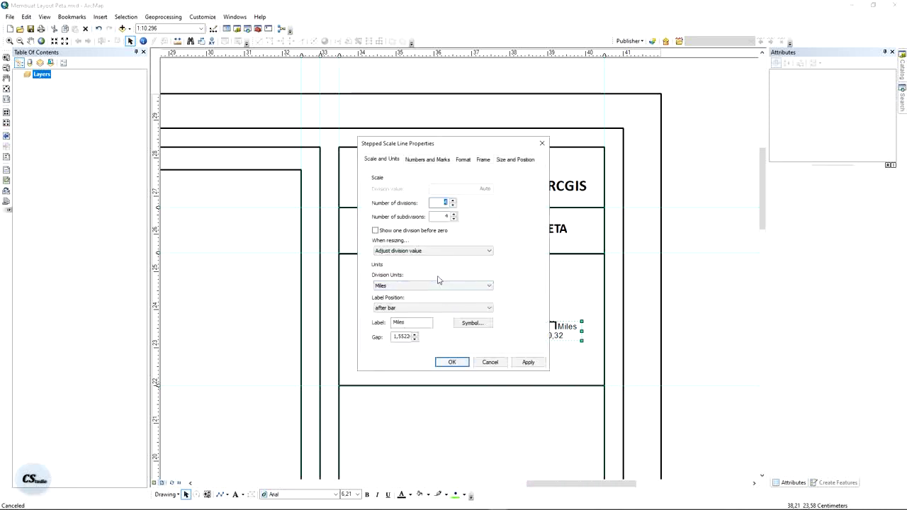
pyautogui.moveTo(437, 142); pyautogui.dragTo(636, 99)
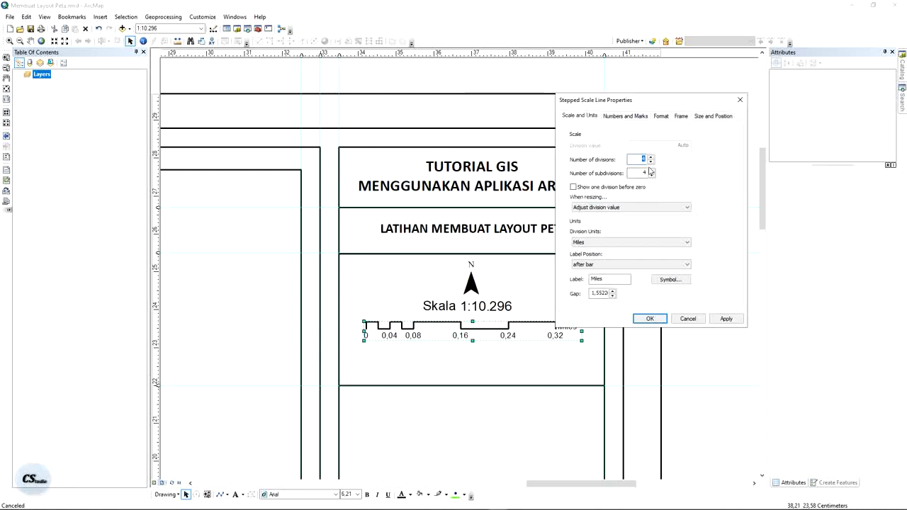
pyautogui.click(650, 163)
pyautogui.click(725, 318)
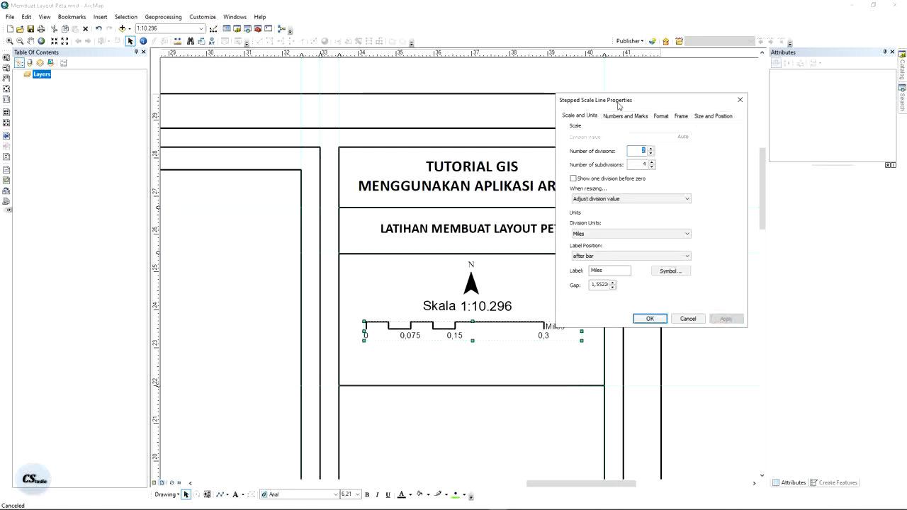
# Set the scale bar's division units to Meters.
pyautogui.moveTo(617, 106); pyautogui.dragTo(608, 103)
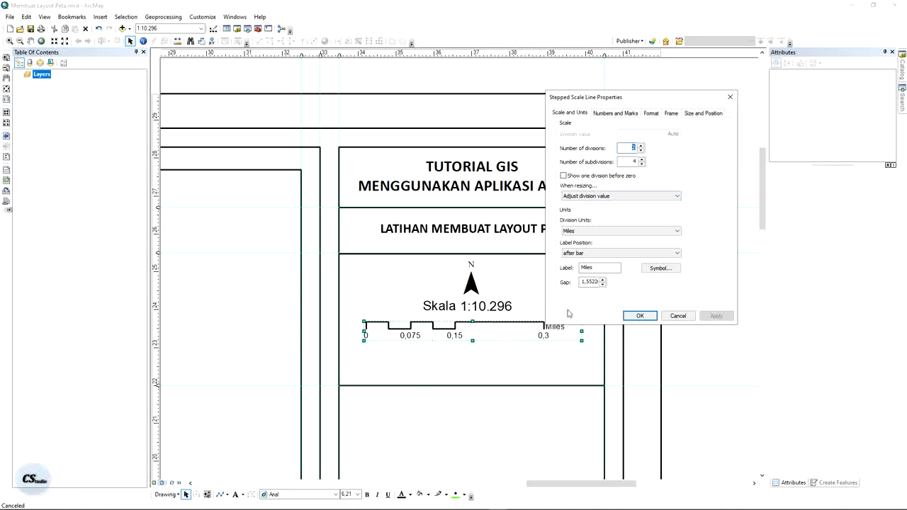
pyautogui.click(590, 231)
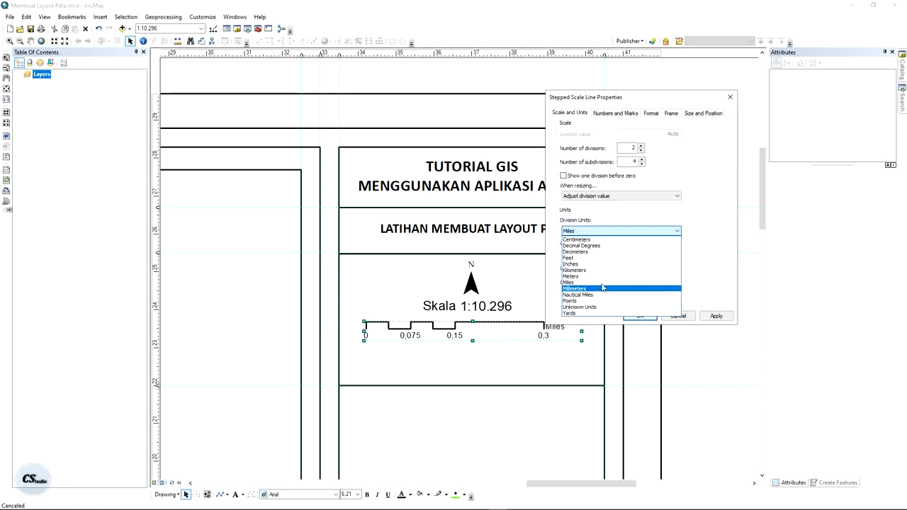
pyautogui.click(610, 276)
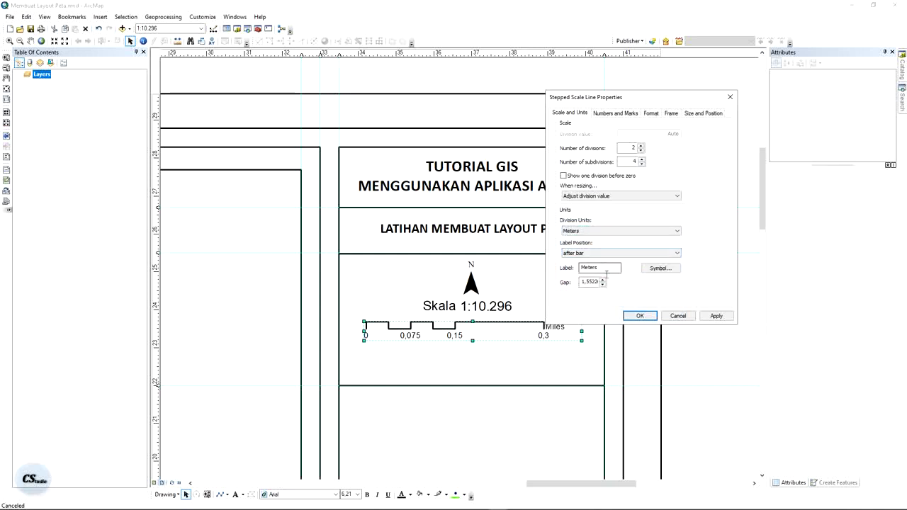
# Apply the scale bar's unit settings and nudge the bar slightly right to centre it beneath the scale text.
pyautogui.click(716, 316)
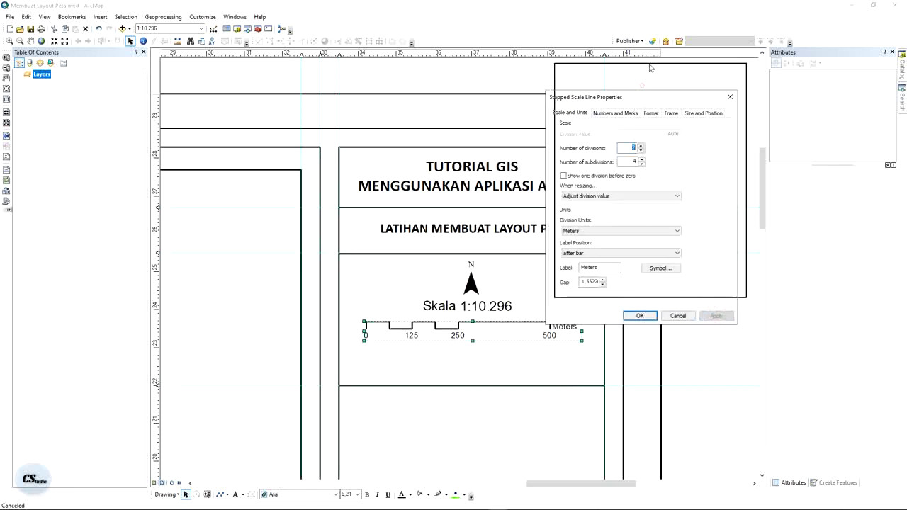
pyautogui.moveTo(638, 99); pyautogui.dragTo(646, 72)
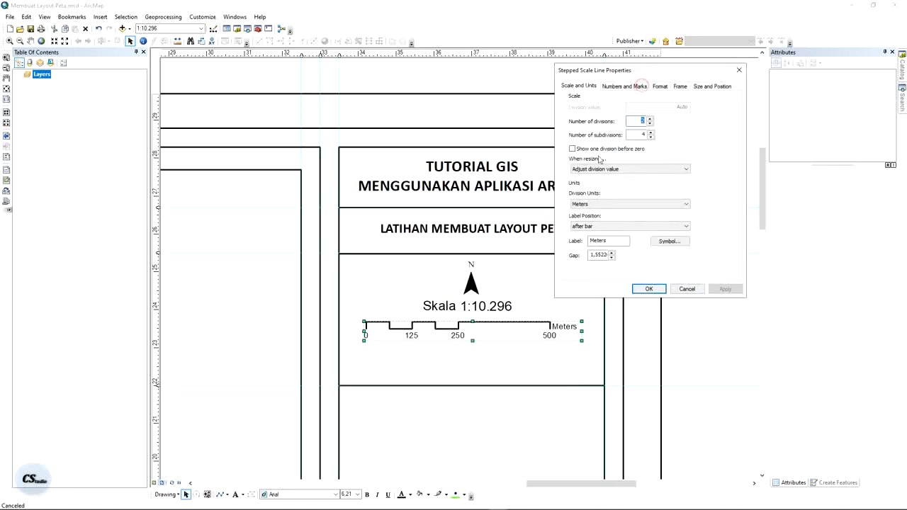
pyautogui.click(650, 289)
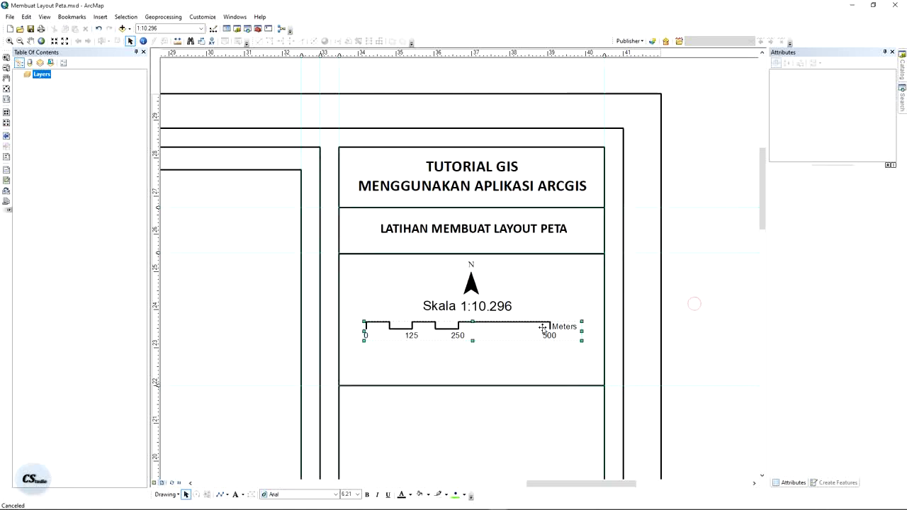
pyautogui.press('Right')
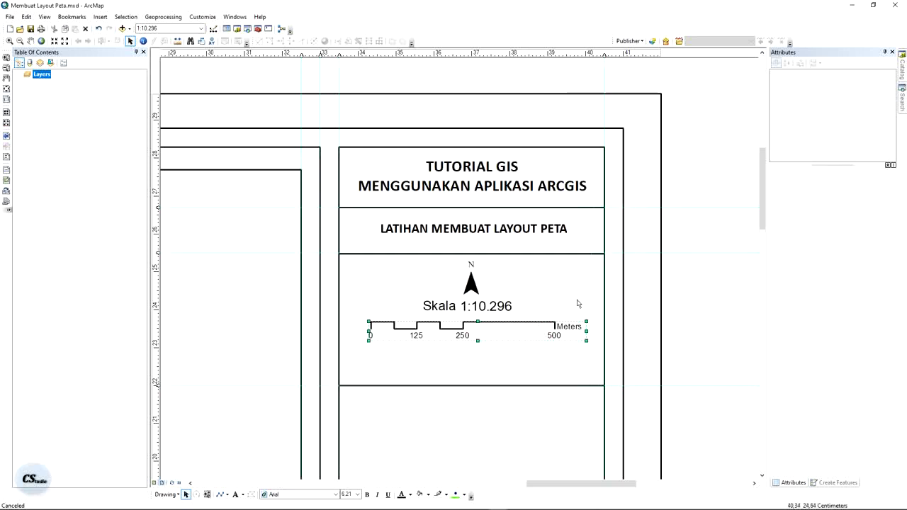
pyautogui.click(682, 259)
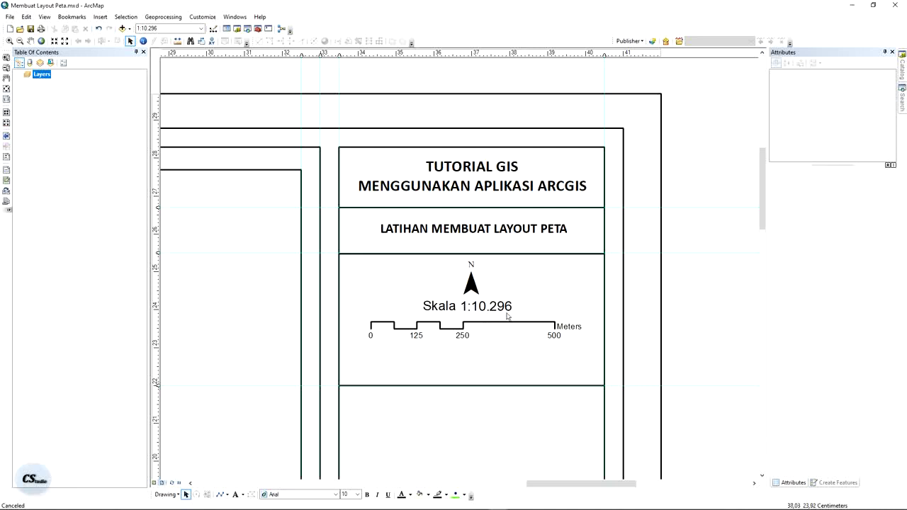
# Set the map scale of the data frame to 1:10.000 and check the scale text and scale bar in the information column.
pyautogui.click(6, 89)
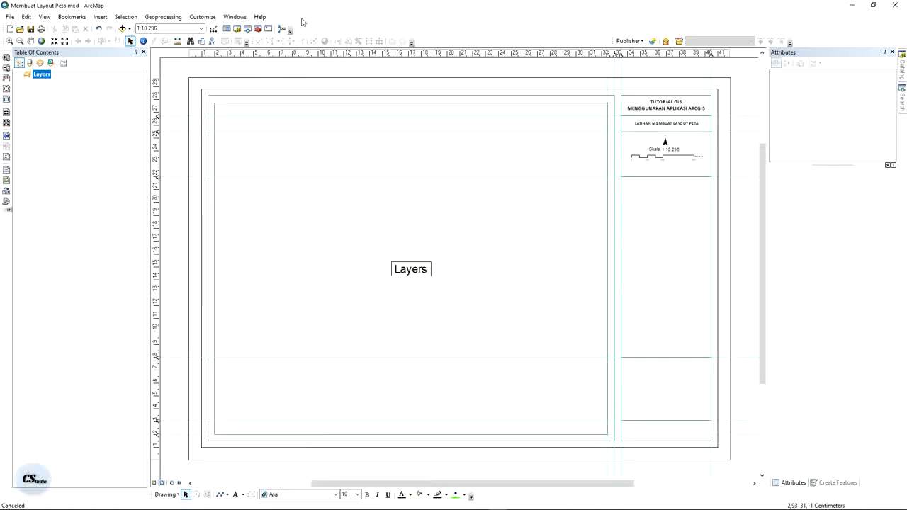
pyautogui.click(165, 28)
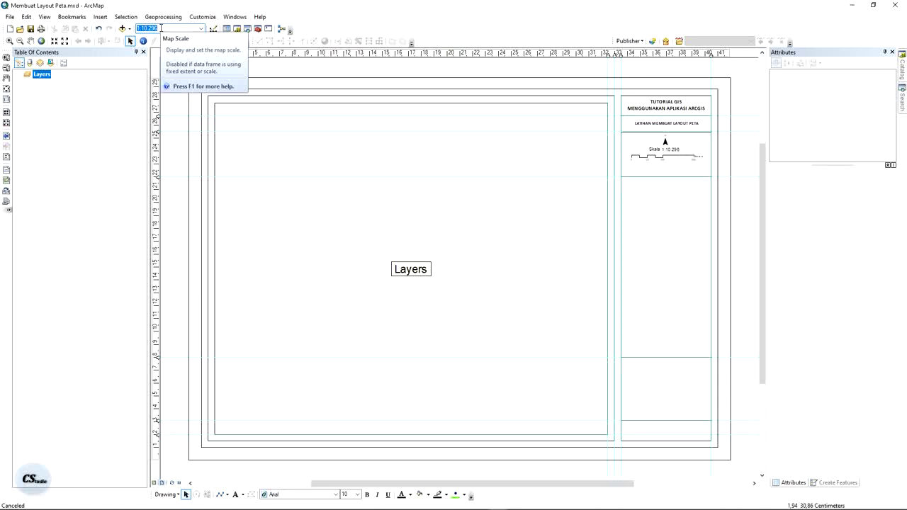
pyautogui.write('10000')
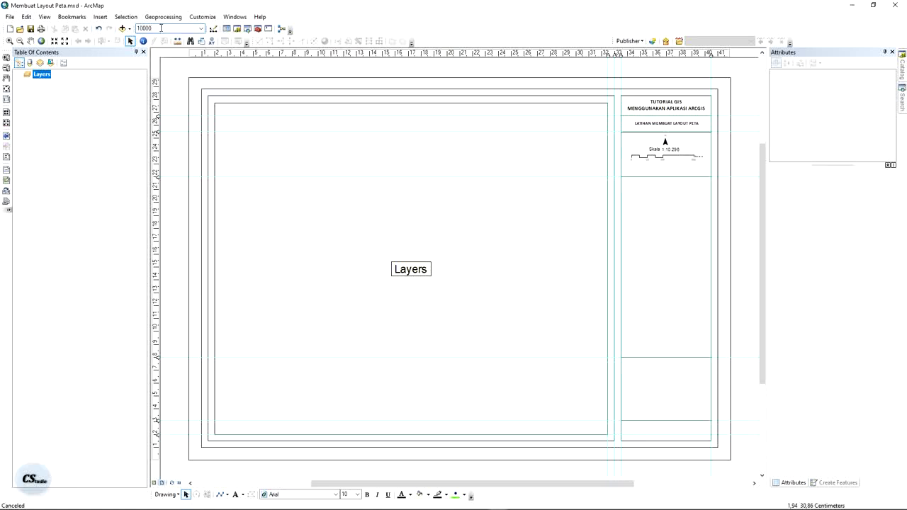
pyautogui.press('Return')
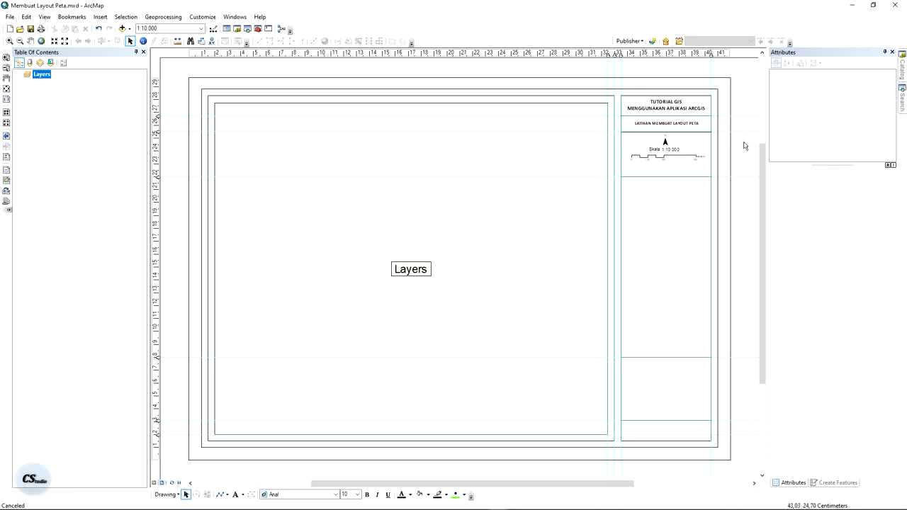
pyautogui.moveTo(687, 155); pyautogui.dragTo(617, 171)
pyautogui.scroll(-5, 633, 156)
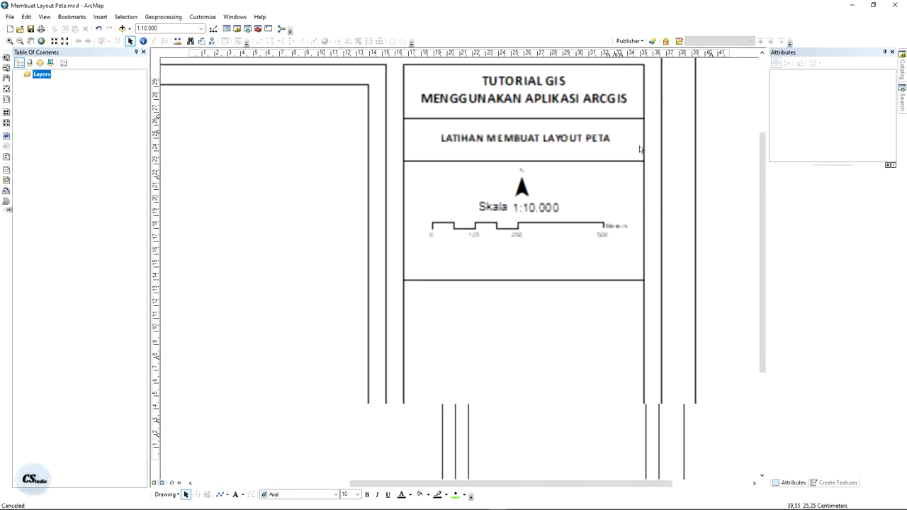
# Nudge the scale bar and the "Skala 1:10.000" text downward within their box in the map's title column.
pyautogui.click(498, 247)
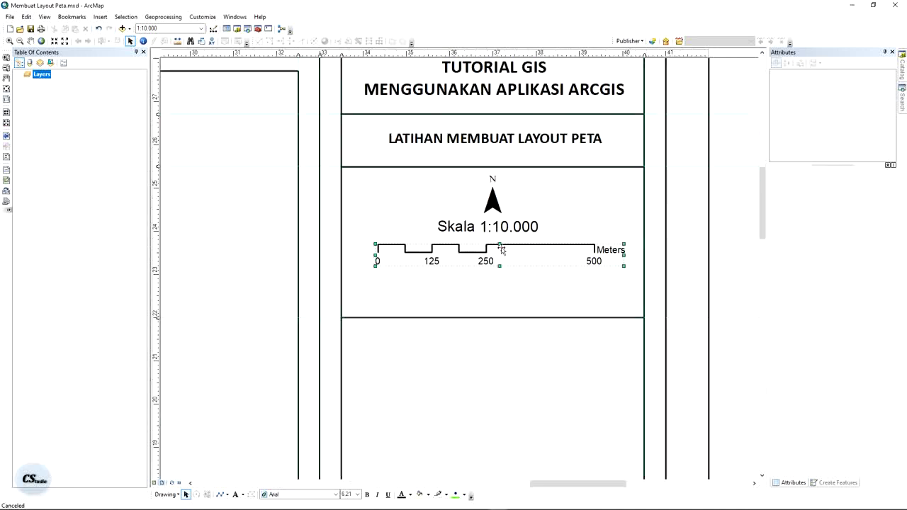
pyautogui.press('Down')
pyautogui.press('Down')
pyautogui.click(514, 231)
pyautogui.press('Down')
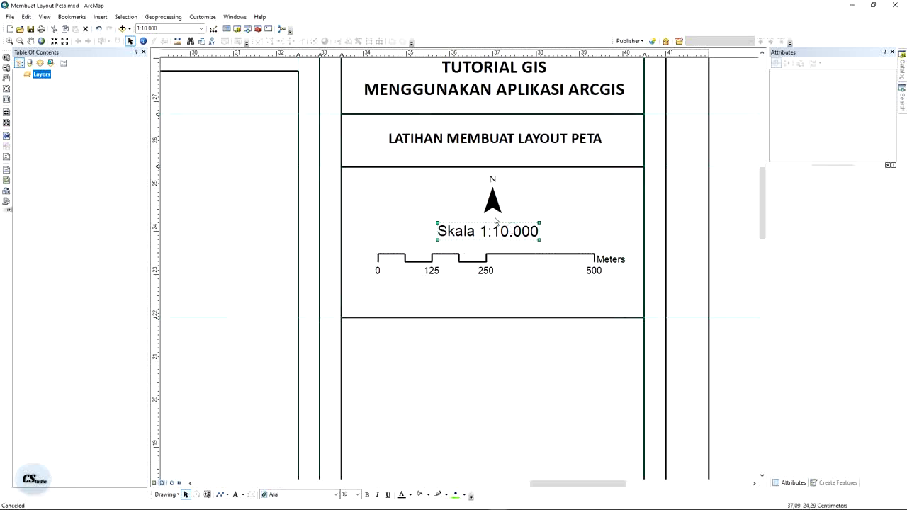
pyautogui.press('Down')
# Enlarge the north arrow slightly and shift the "Skala 1:10.000" text down to clear it.
pyautogui.click(493, 201)
pyautogui.moveTo(503, 214); pyautogui.dragTo(509, 228)
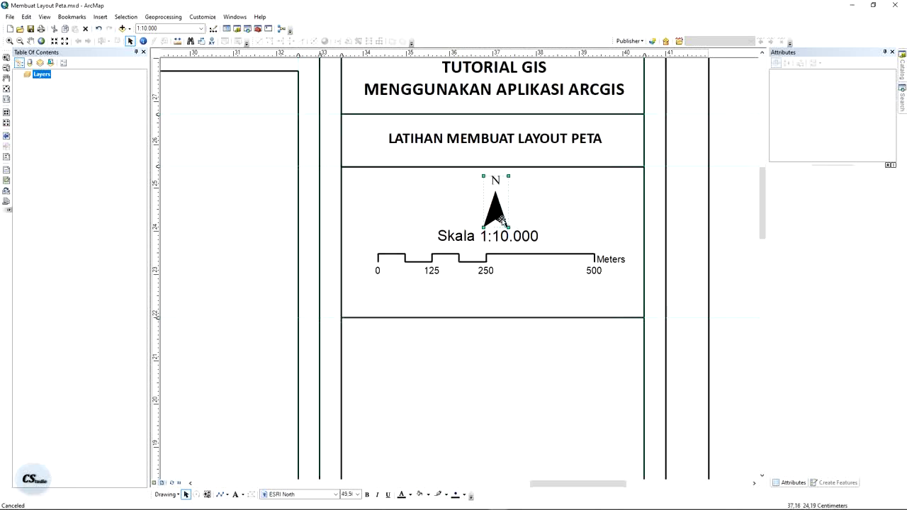
pyautogui.click(503, 237)
pyautogui.press('Down')
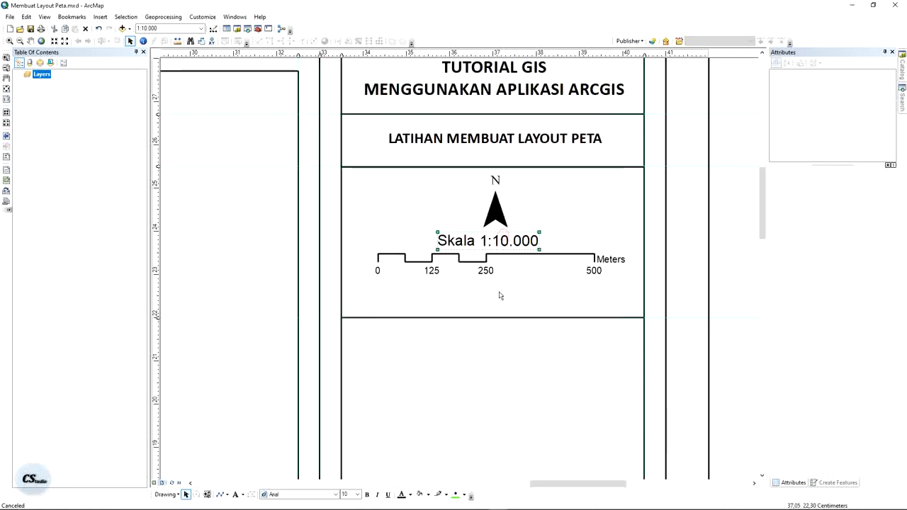
# Set the font size of the "Skala 1:10.000" text to 8.
pyautogui.doubleClick(349, 494)
pyautogui.write('8')
pyautogui.press('Return')
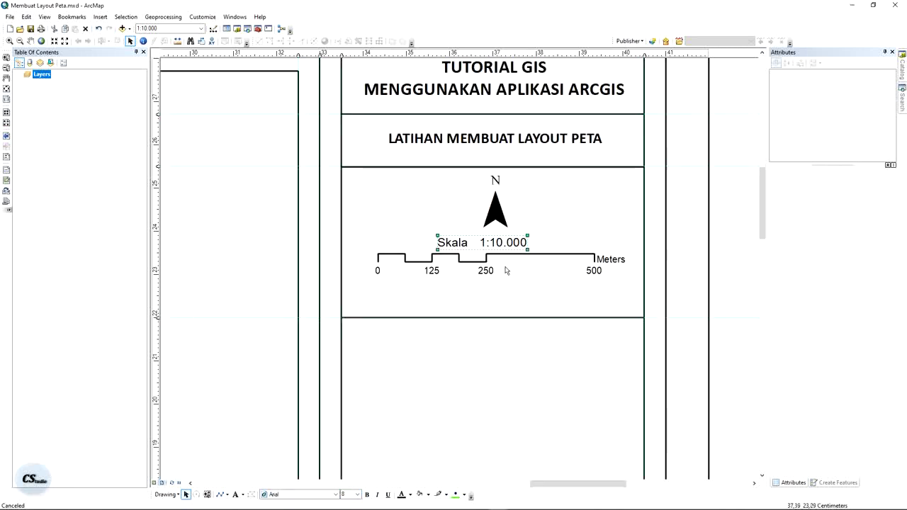
# Align the north arrow and the scale text horizontally with the middle of the scale bar.
pyautogui.moveTo(504, 211); pyautogui.dragTo(495, 205)
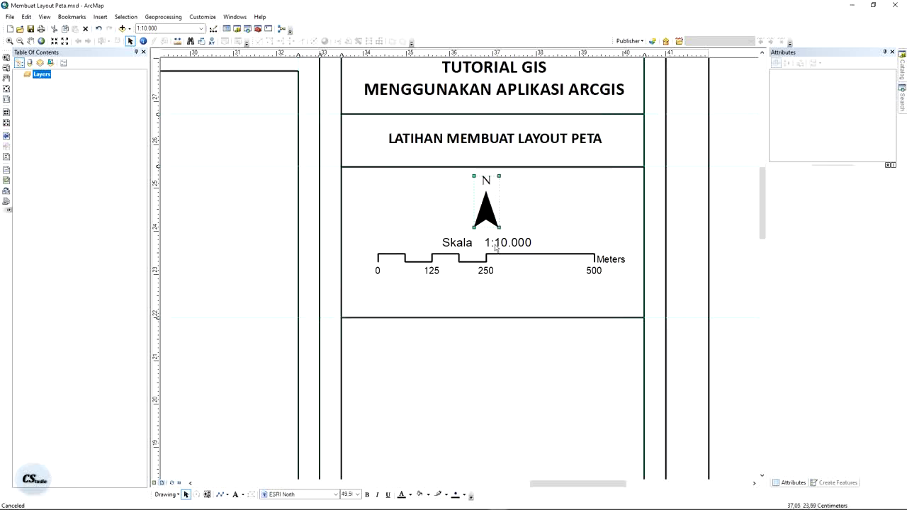
pyautogui.click(500, 257)
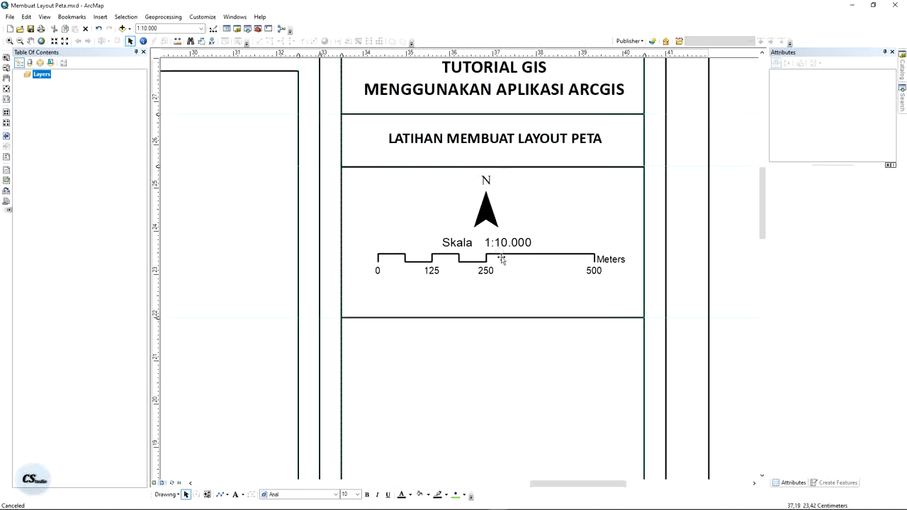
pyautogui.click(576, 258)
pyautogui.scroll(2, 587, 243)
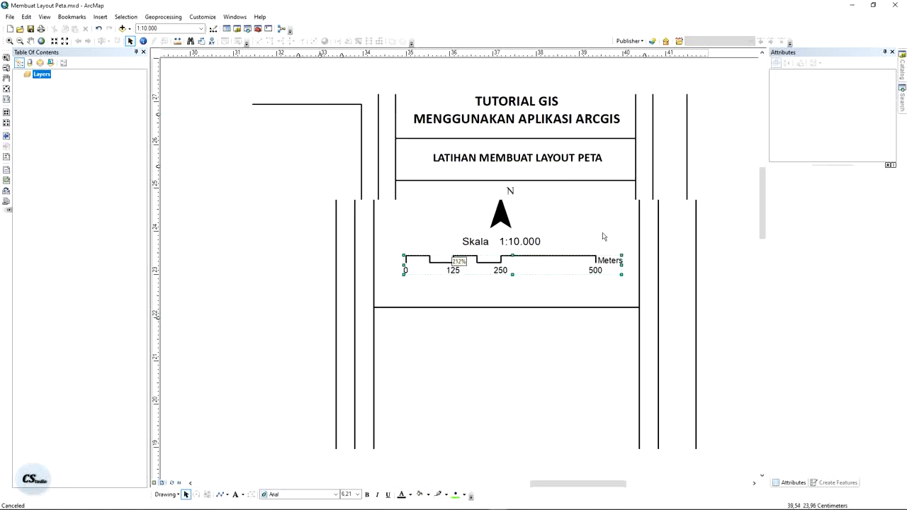
pyautogui.click(724, 110)
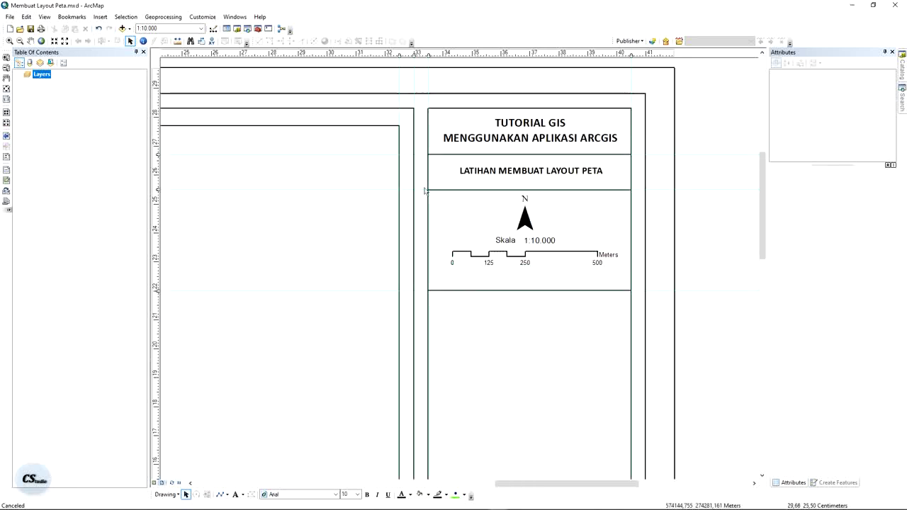
# Add bangunan_irigasi.shp, saluran_irigasi.shp and sawah_irigasi.shp from the "contoh data irigasi" folder to the Layers data frame.
pyautogui.click(6, 87)
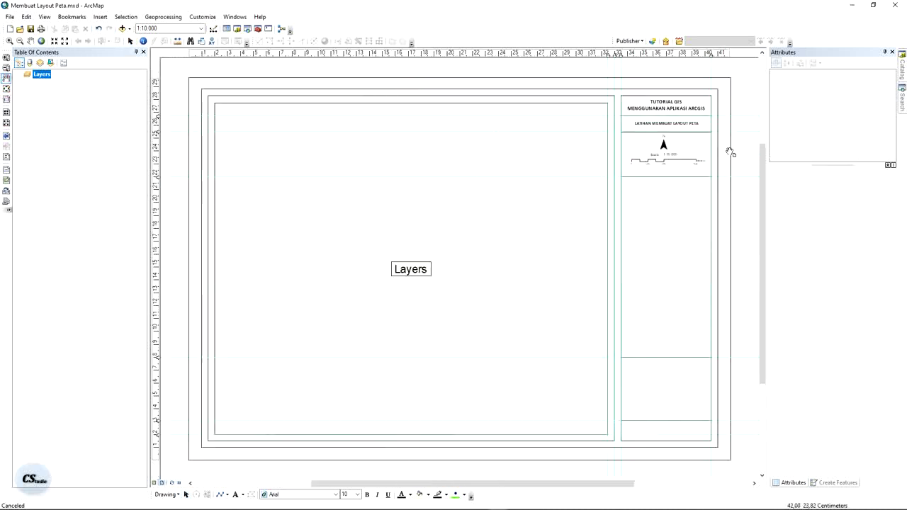
pyautogui.click(130, 41)
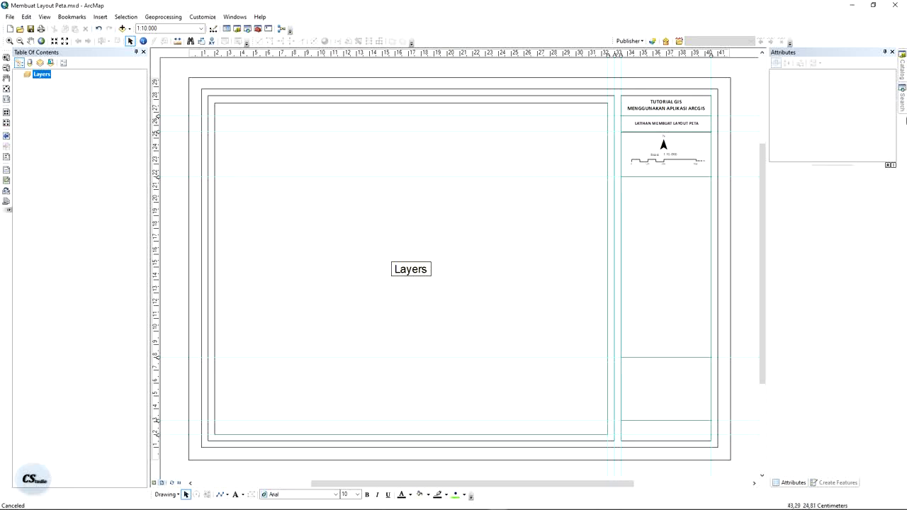
pyautogui.click(902, 67)
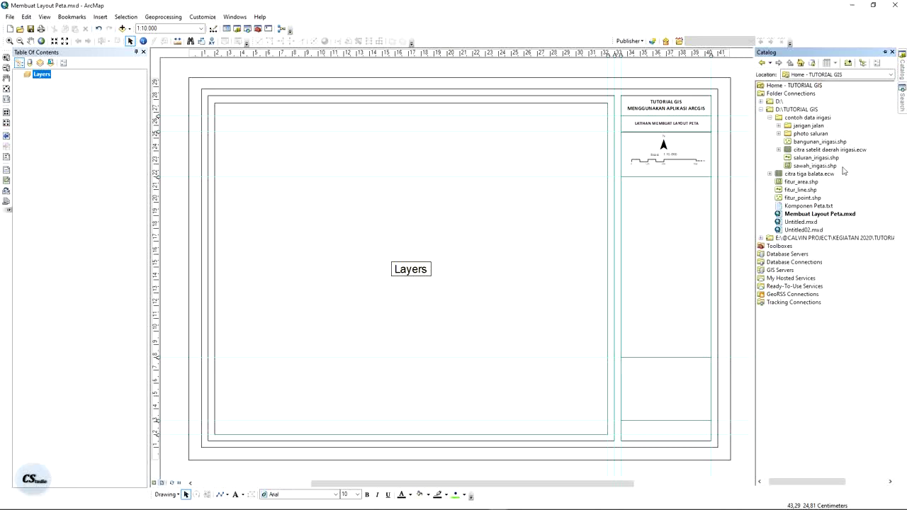
pyautogui.moveTo(817, 146)
pyautogui.mouseDown()
pyautogui.moveTo(375, 206)
pyautogui.moveTo(63, 141)
pyautogui.mouseUp()
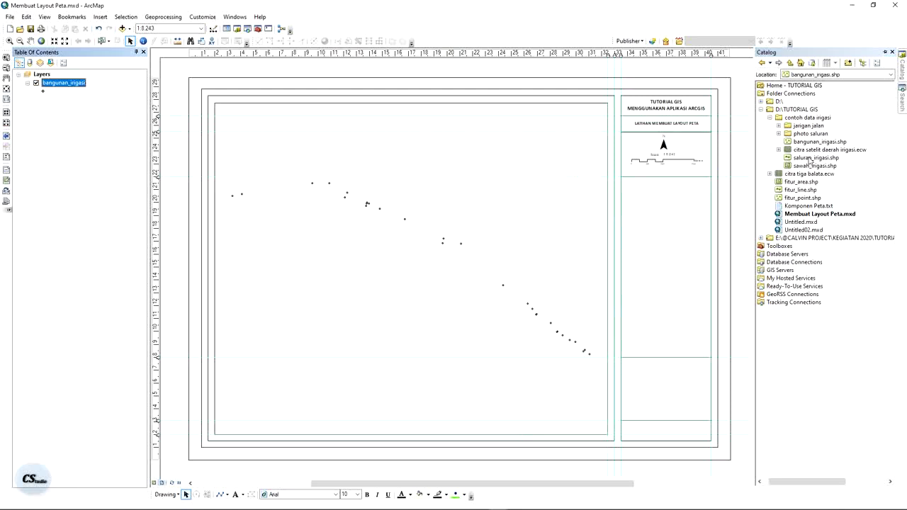
pyautogui.moveTo(815, 157)
pyautogui.mouseDown()
pyautogui.moveTo(146, 172)
pyautogui.moveTo(83, 141)
pyautogui.mouseUp()
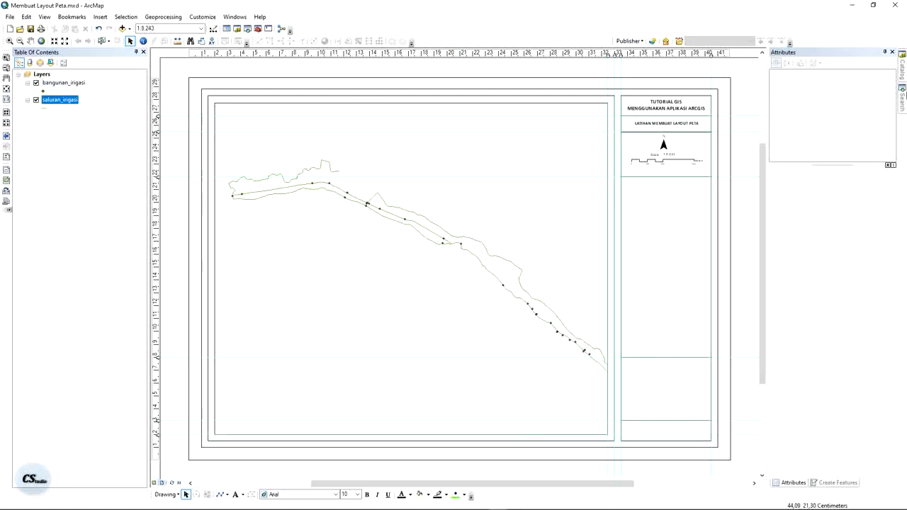
pyautogui.click(902, 67)
pyautogui.moveTo(815, 166); pyautogui.dragTo(71, 200)
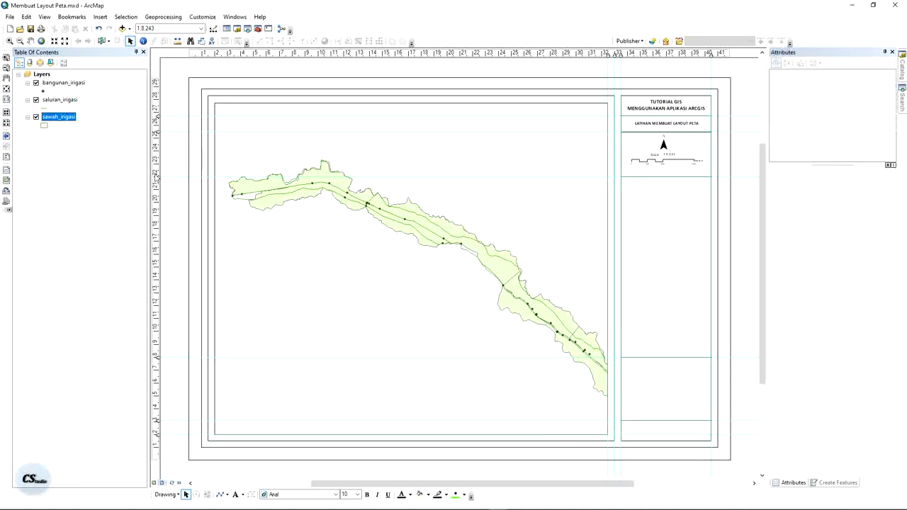
# Combine the bangunan_irigasi, saluran_irigasi and sawah_irigasi layers into one group layer.
pyautogui.click(55, 83)
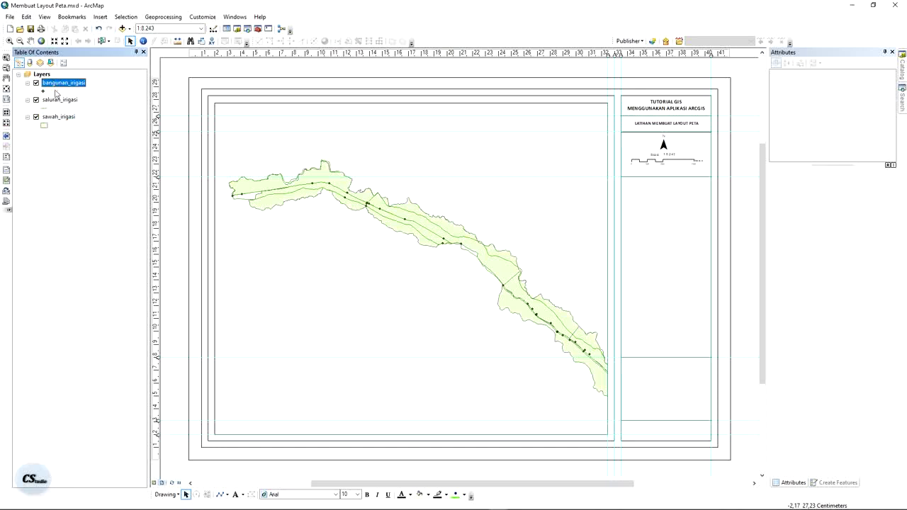
pyautogui.keyDown('ctrl'); pyautogui.click(57, 101); pyautogui.keyUp('ctrl')
pyautogui.keyDown('ctrl'); pyautogui.click(57, 117); pyautogui.keyUp('ctrl')
pyautogui.rightClick(65, 102)
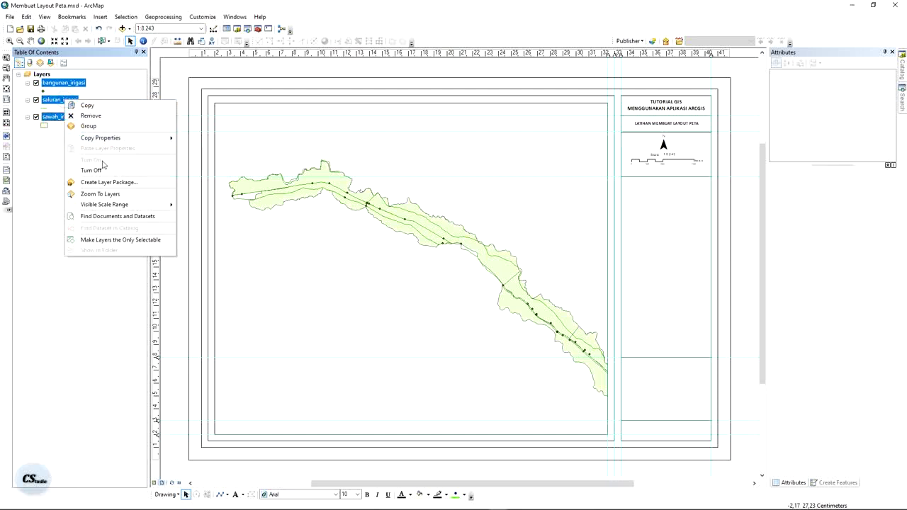
pyautogui.click(109, 127)
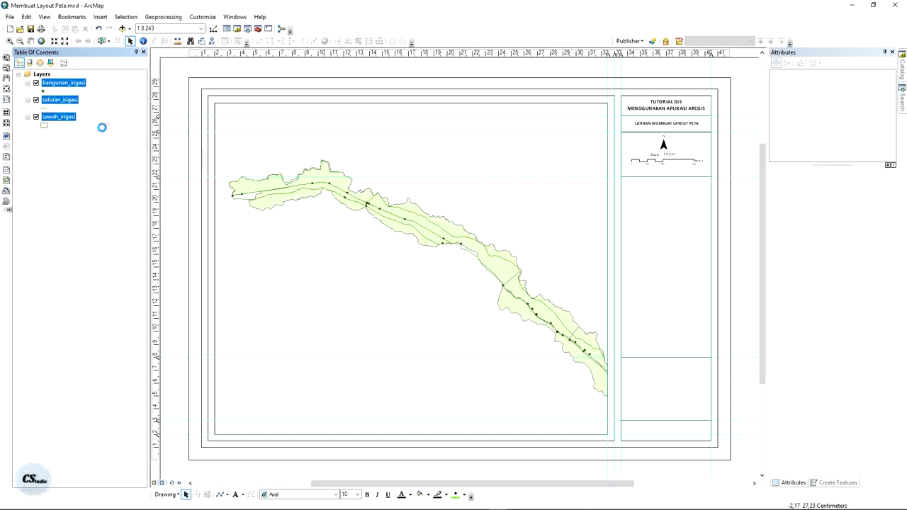
# Rename the new group layer as "Daerah Irigasi".
pyautogui.rightClick(62, 88)
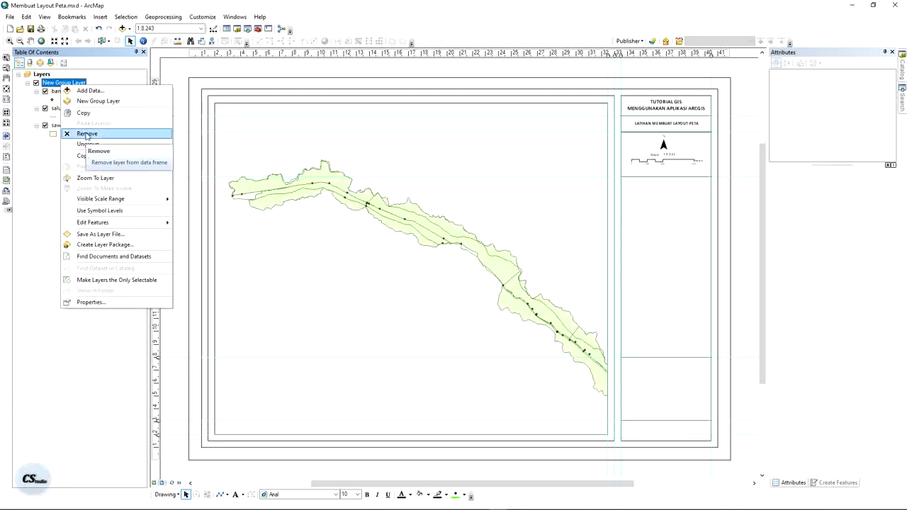
pyautogui.click(48, 183)
pyautogui.click(64, 84)
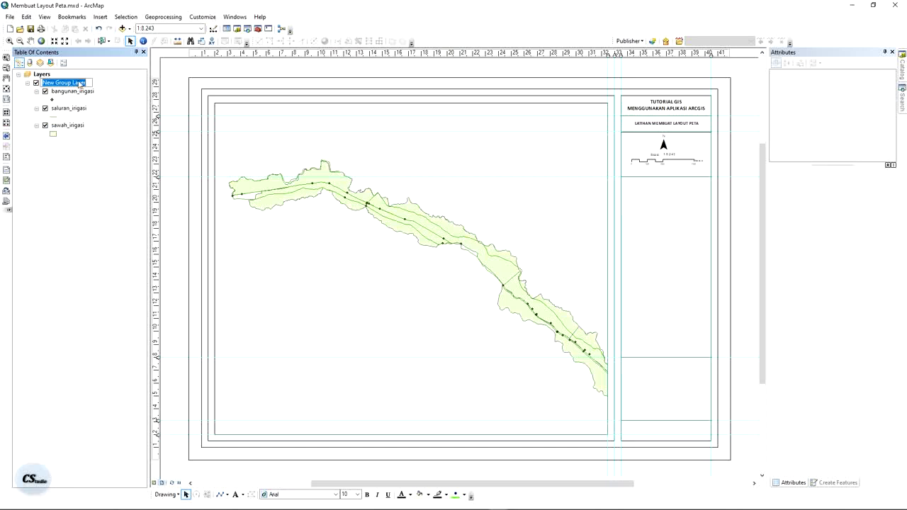
pyautogui.write('Daerah Ir')
pyautogui.write('igasi')
pyautogui.press('Return')
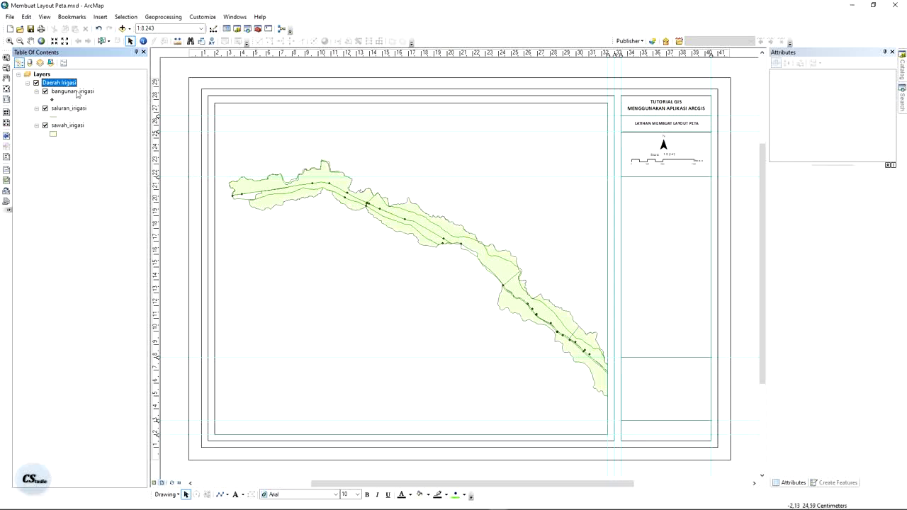
# Fit the data frame to the full extent of the Daerah Irigasi group layer.
pyautogui.rightClick(64, 84)
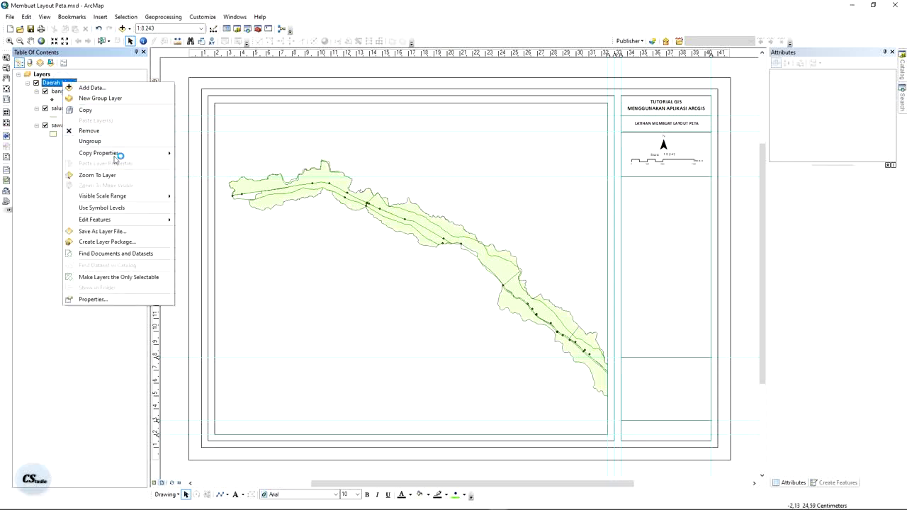
pyautogui.click(110, 178)
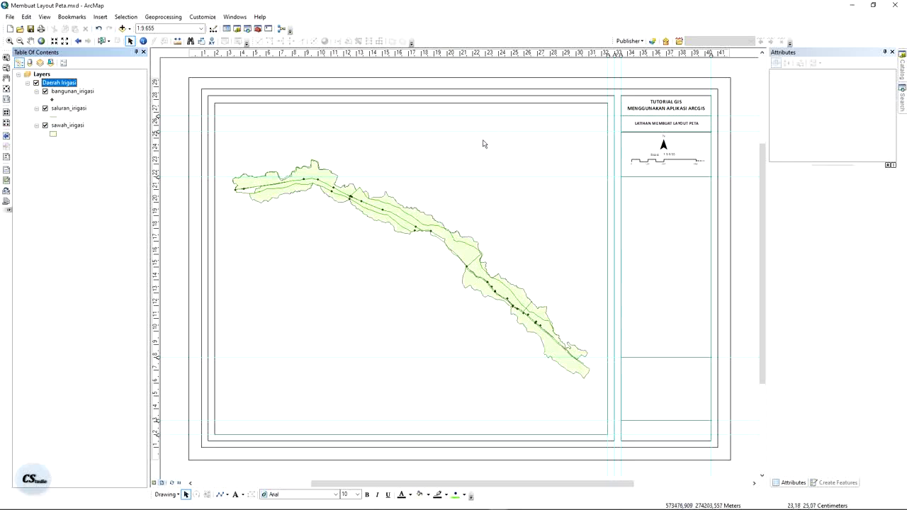
pyautogui.rightClick(64, 83)
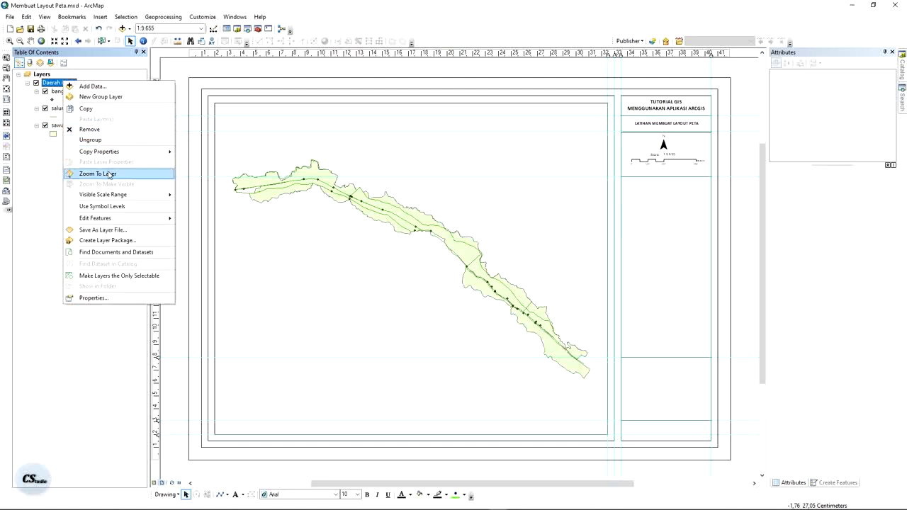
pyautogui.click(99, 173)
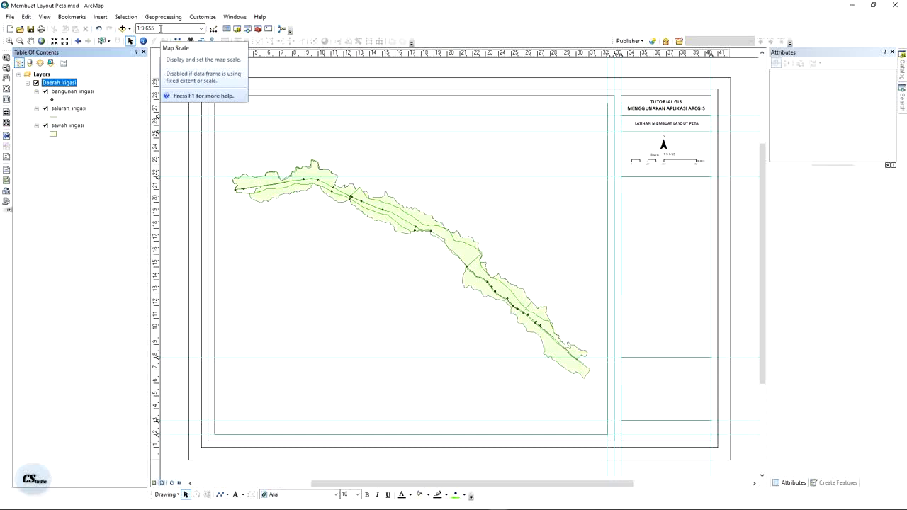
# Set the map scale of the data frame to 1:10.000.
pyautogui.click(160, 28)
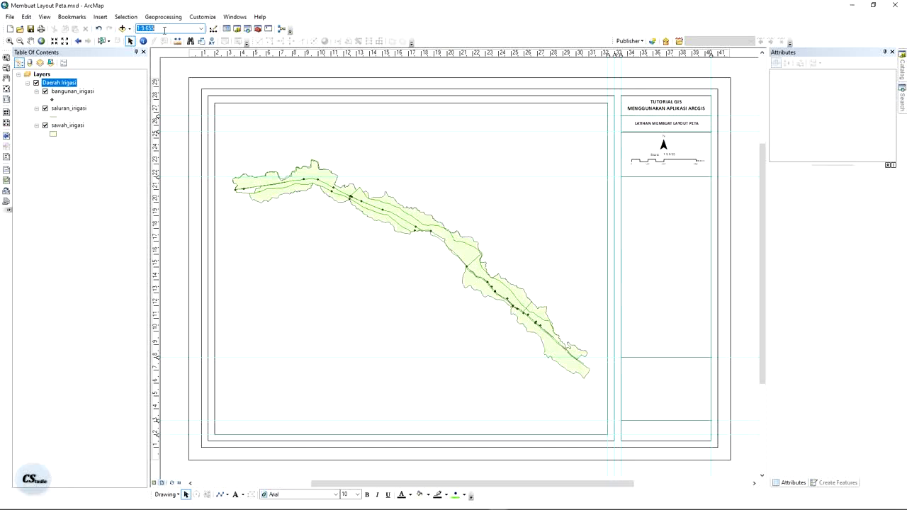
pyautogui.write('1:10.000')
pyautogui.press('Return')
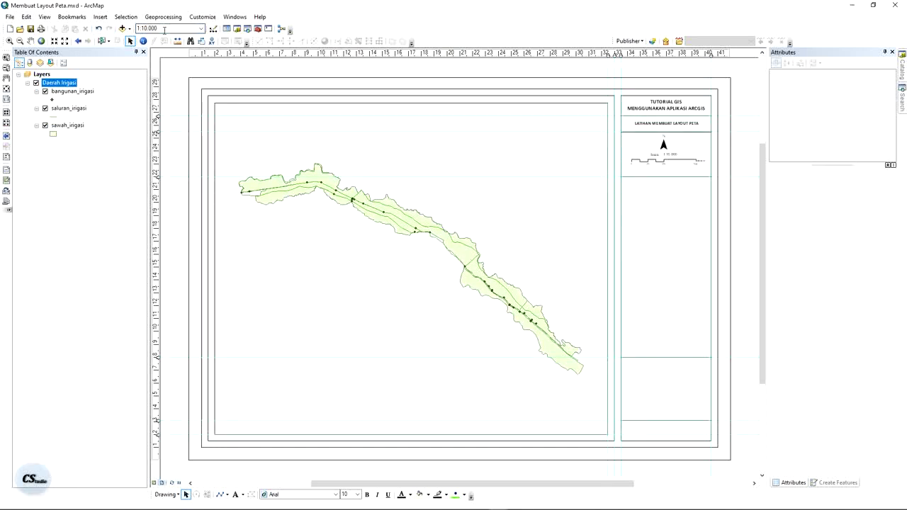
pyautogui.scroll(-3, 593, 210)
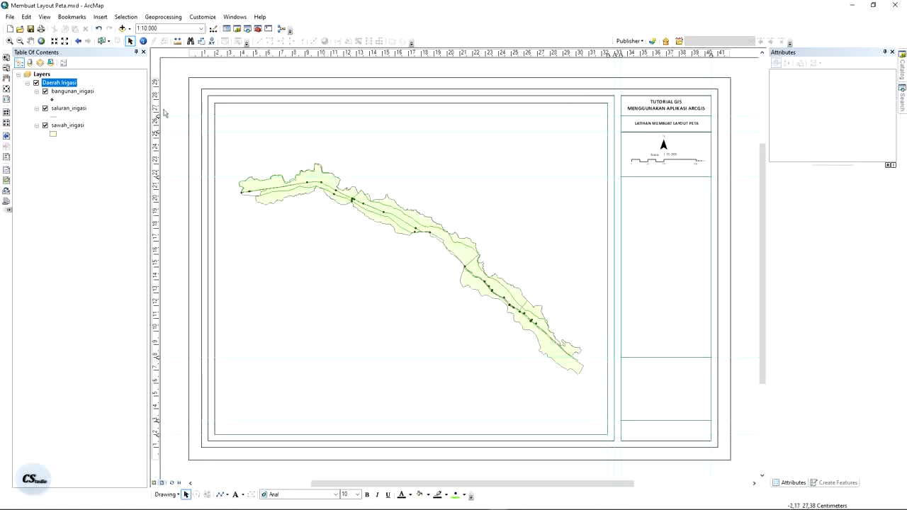
# Open the bangunan_irigasi attribute table and sort its records in ascending order by a widened BANGUNAN column.
pyautogui.click(74, 92)
pyautogui.rightClick(74, 92)
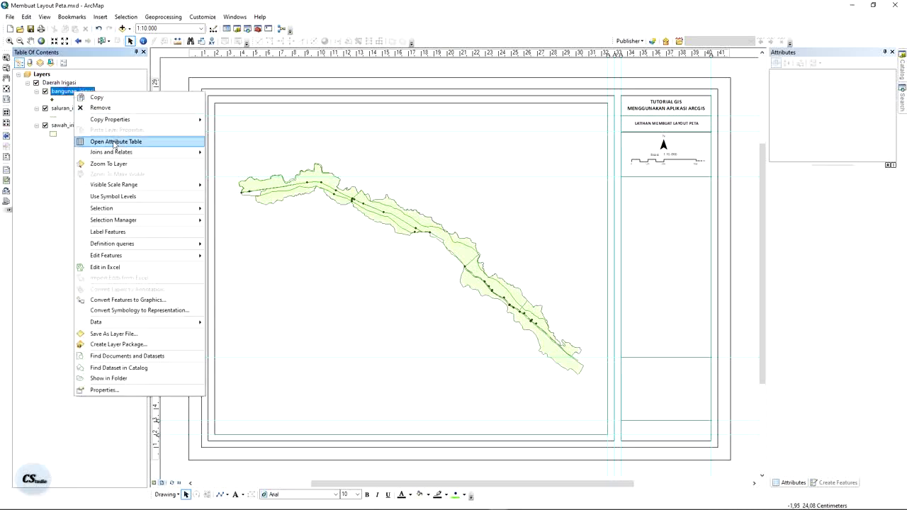
pyautogui.click(113, 141)
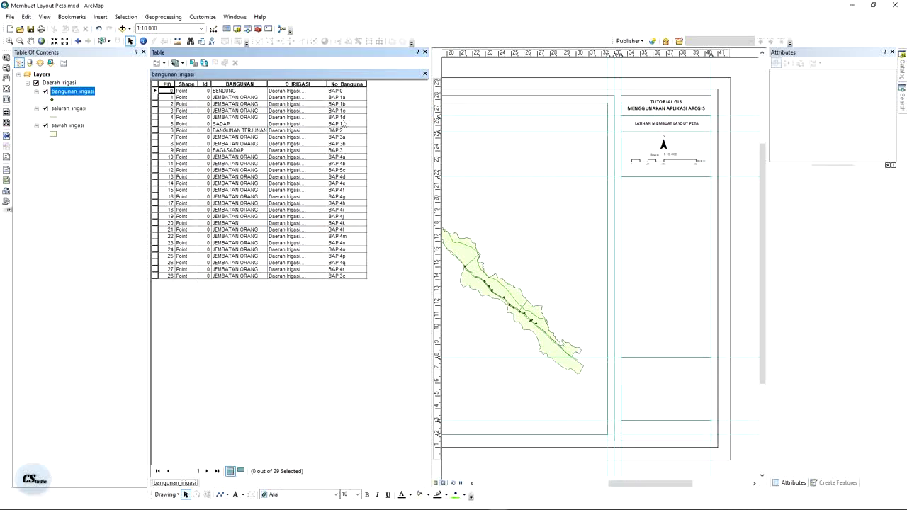
pyautogui.moveTo(267, 83); pyautogui.dragTo(306, 83)
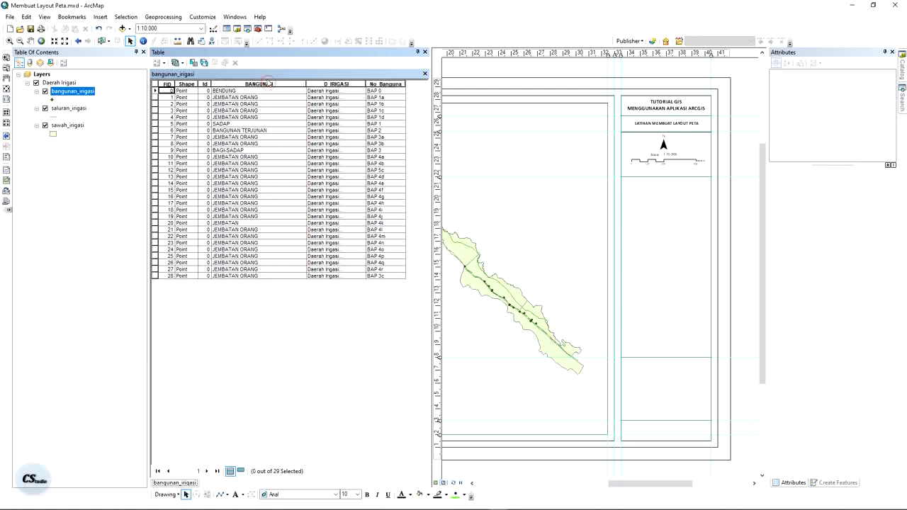
pyautogui.click(266, 82)
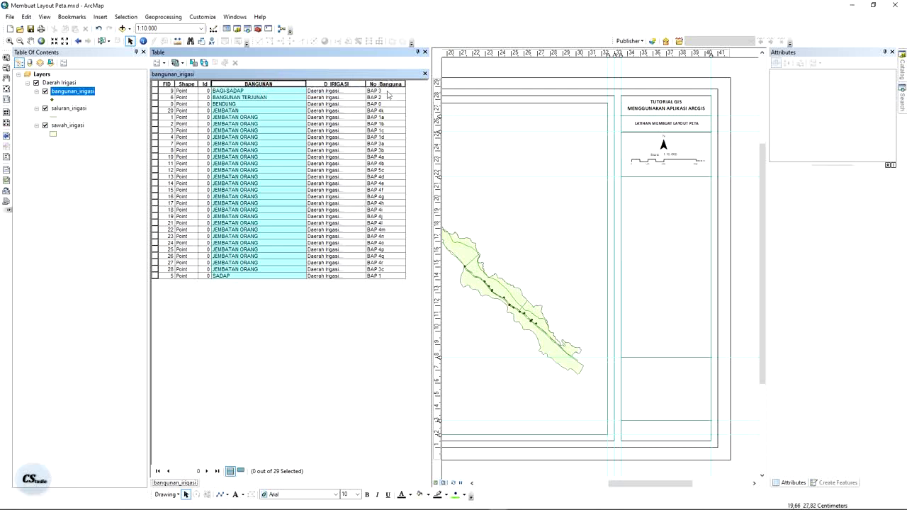
pyautogui.scroll(-3, 492, 130)
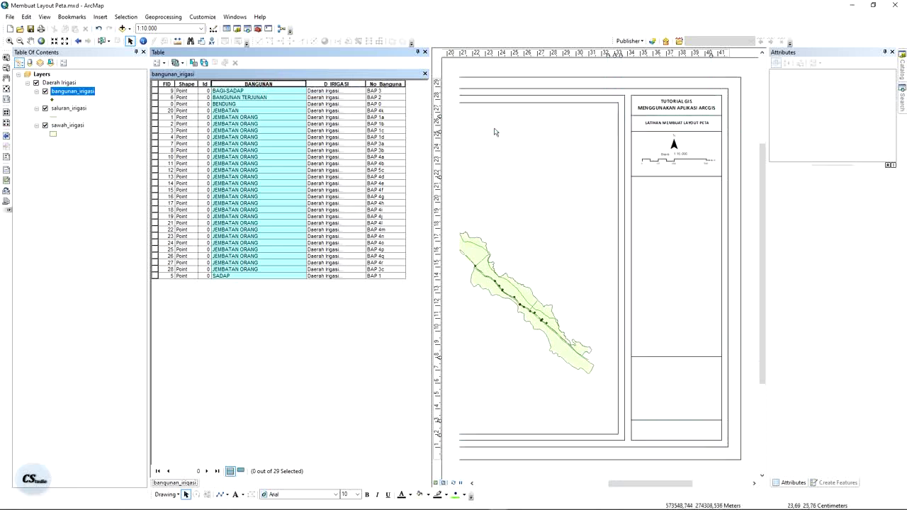
pyautogui.moveTo(430, 84); pyautogui.dragTo(364, 85)
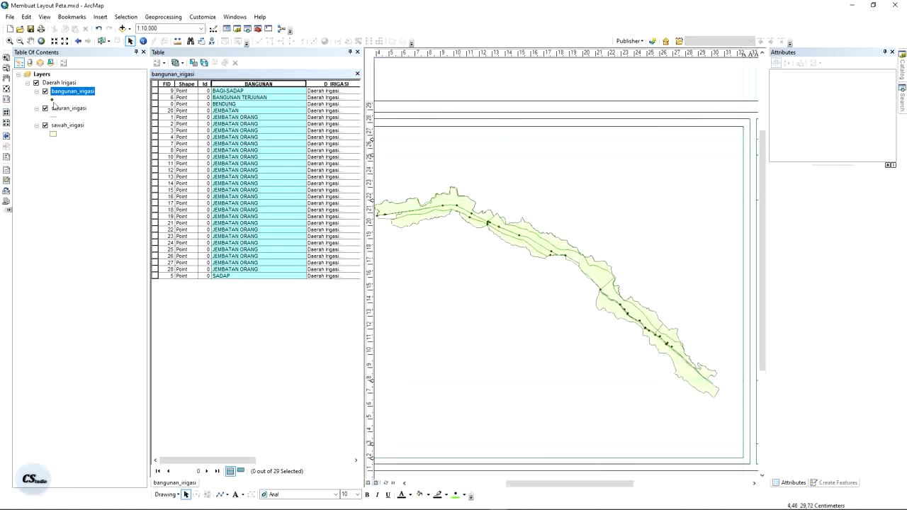
# Categorize the bangunan_irigasi symbology by unique values of the BANGUNAN field and add all its values.
pyautogui.rightClick(76, 96)
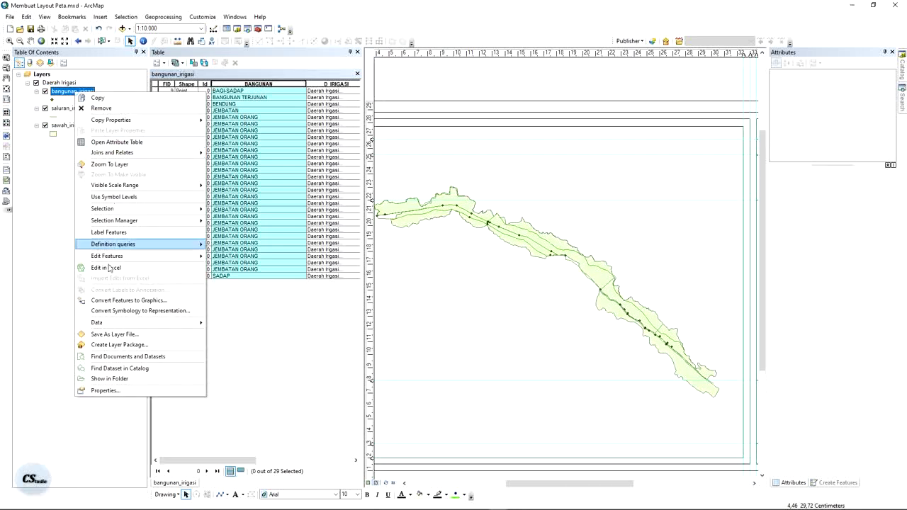
pyautogui.click(126, 390)
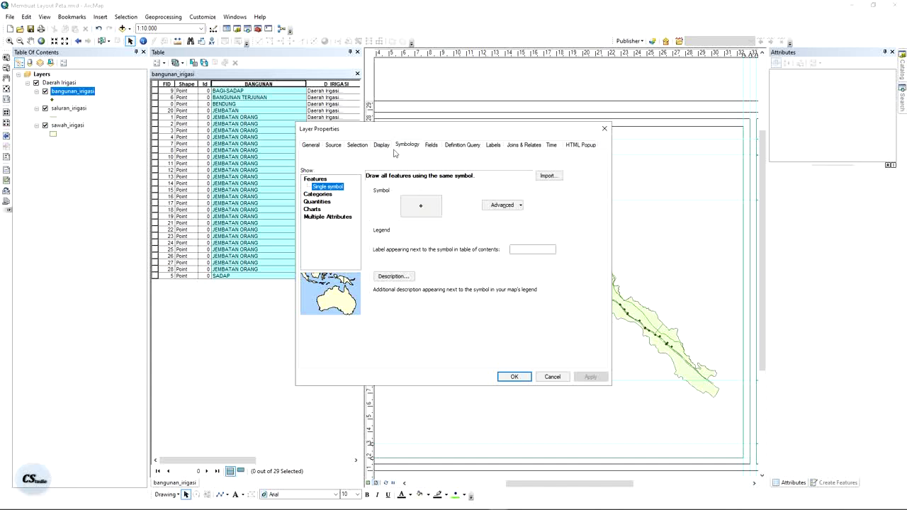
pyautogui.click(318, 194)
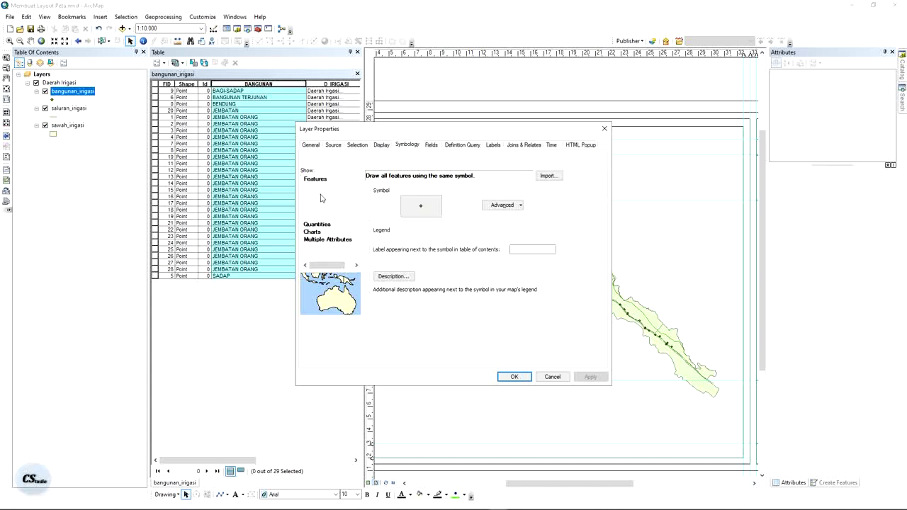
pyautogui.click(404, 196)
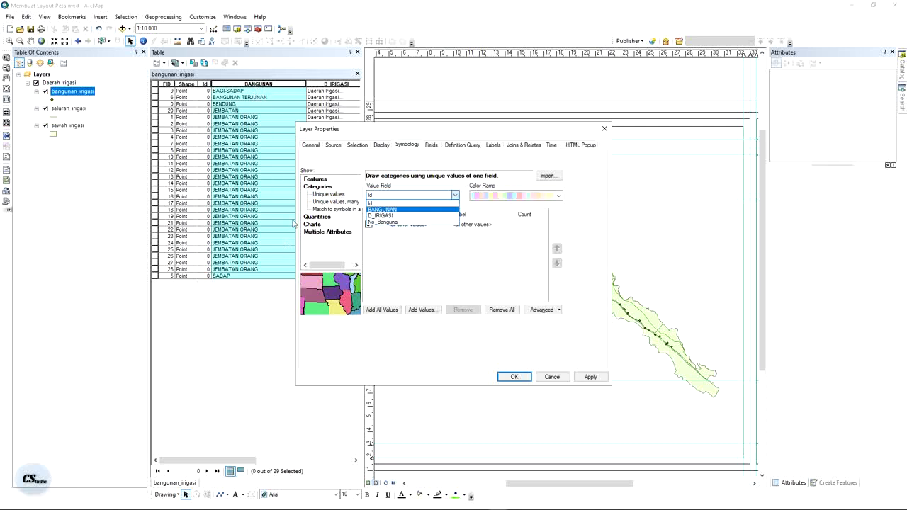
pyautogui.click(386, 210)
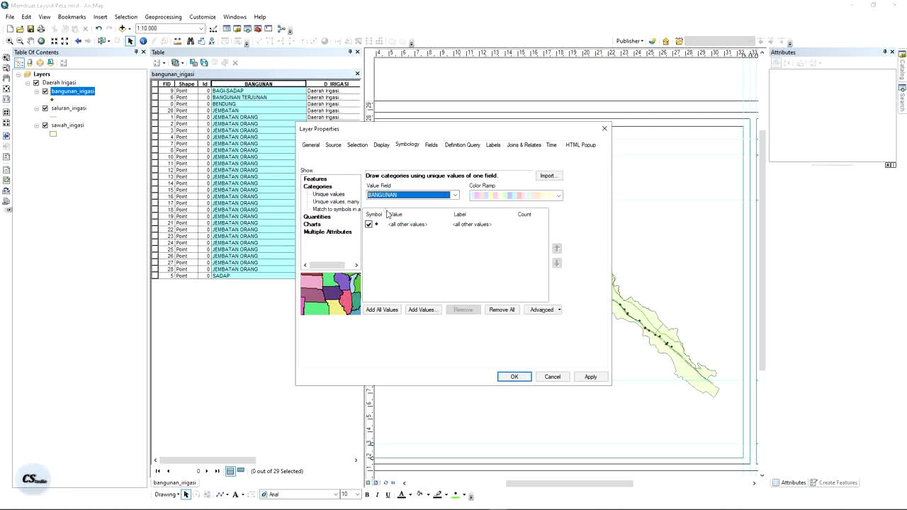
pyautogui.click(380, 311)
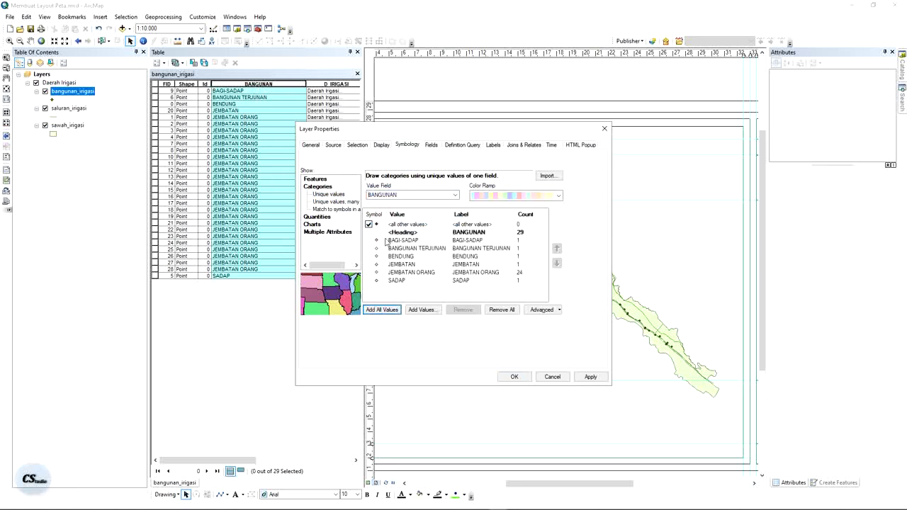
# Assign the green Circle 2 symbol to the BAGI-SADAP category.
pyautogui.moveTo(435, 132); pyautogui.dragTo(663, 43)
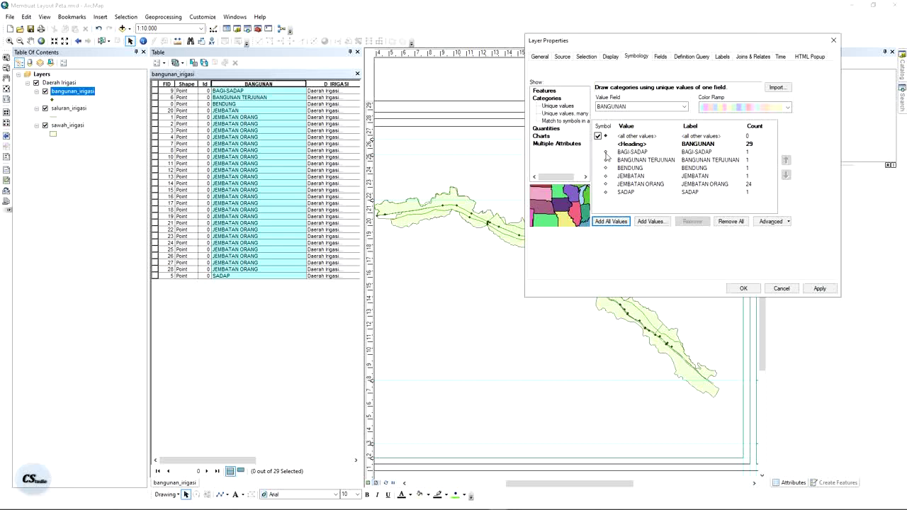
pyautogui.doubleClick(606, 152)
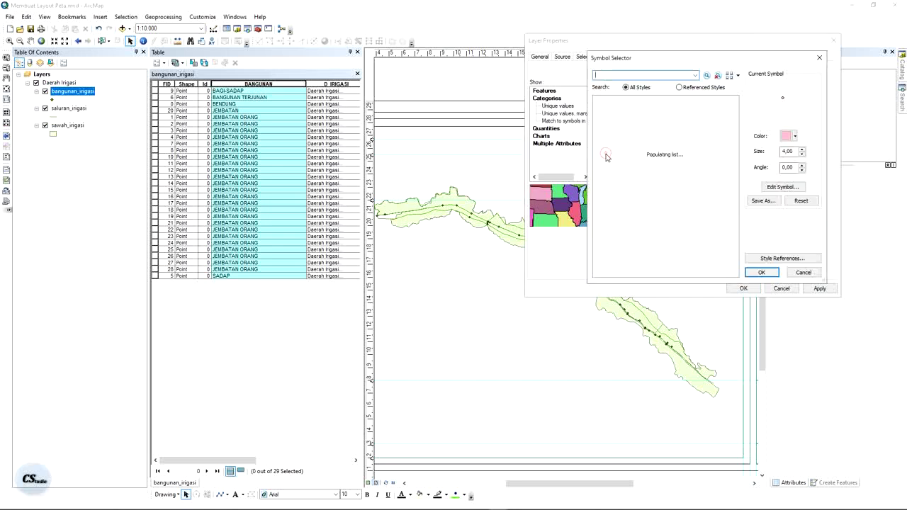
pyautogui.click(652, 202)
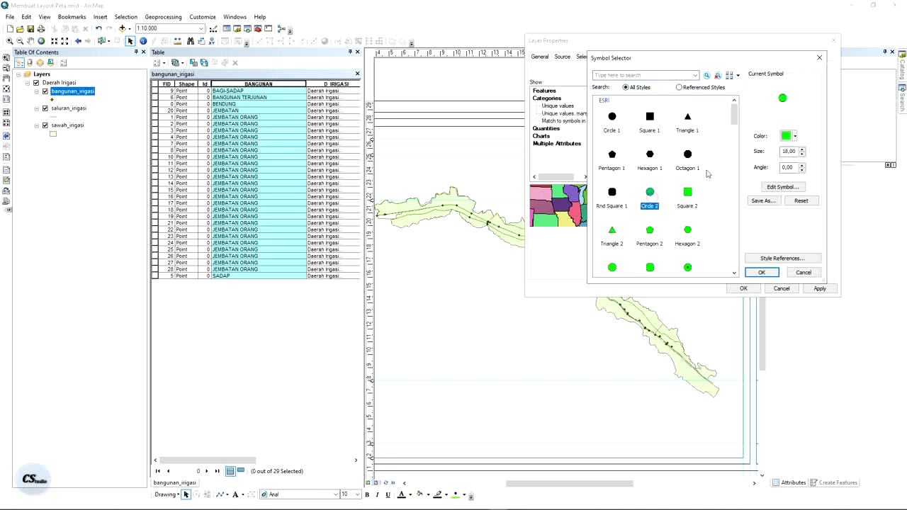
pyautogui.scroll(-2, 652, 202)
pyautogui.scroll(2, 682, 202)
pyautogui.moveTo(733, 47); pyautogui.dragTo(734, 46)
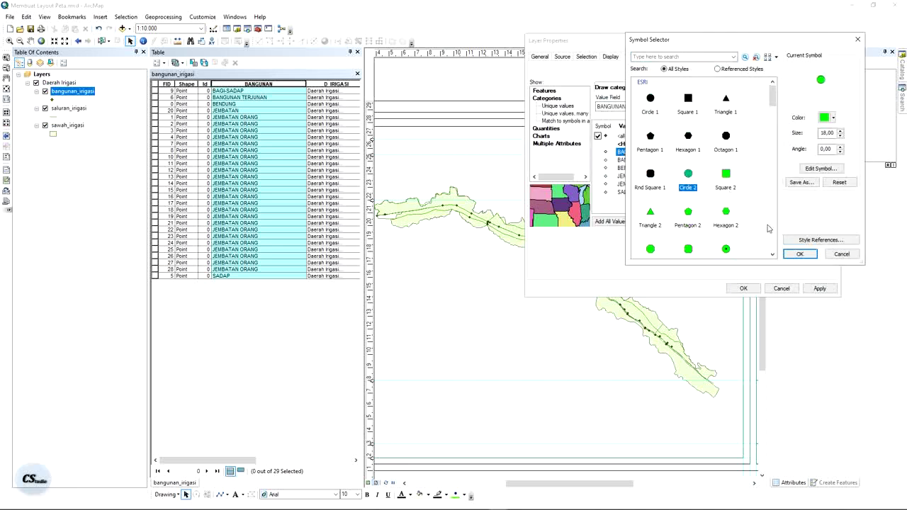
pyautogui.click(809, 257)
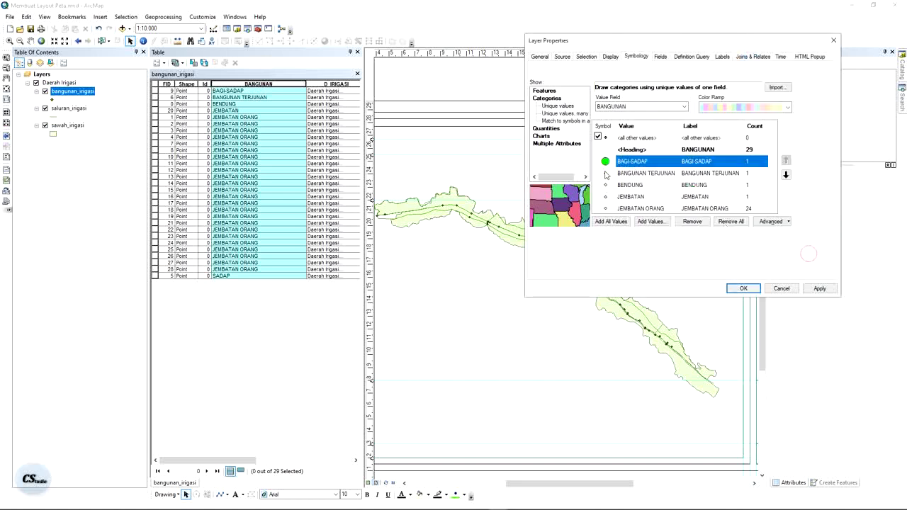
# Assign the Rnd Square 1 symbol to BANGUNAN TERJUNAN and the Hexagon 2 symbol to BENDUNG.
pyautogui.doubleClick(605, 173)
pyautogui.doubleClick(651, 174)
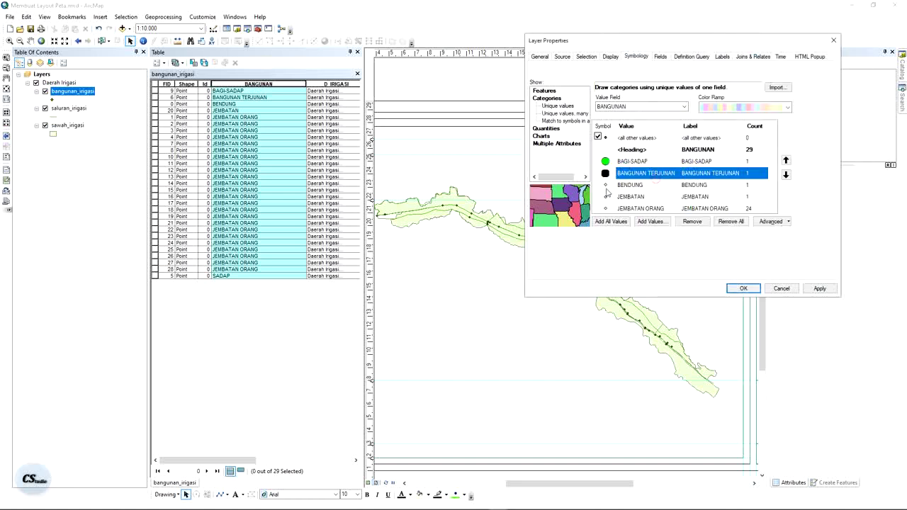
pyautogui.doubleClick(605, 185)
pyautogui.doubleClick(724, 222)
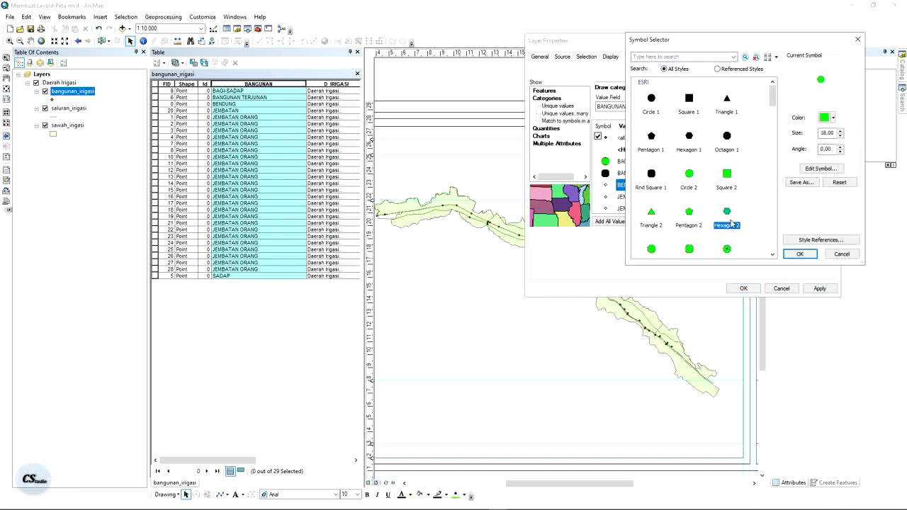
# Assign the green Star 5 symbol to the JEMBATAN category.
pyautogui.click(608, 197)
pyautogui.doubleClick(607, 196)
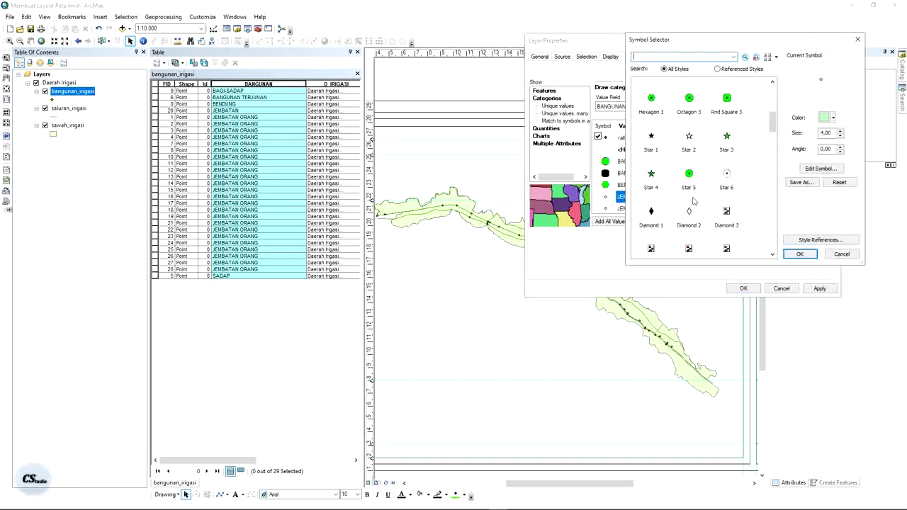
pyautogui.doubleClick(689, 177)
# Set the JEMBATAN ORANG symbol to purple at size 6 and apply the categorized symbology to the layer.
pyautogui.doubleClick(606, 209)
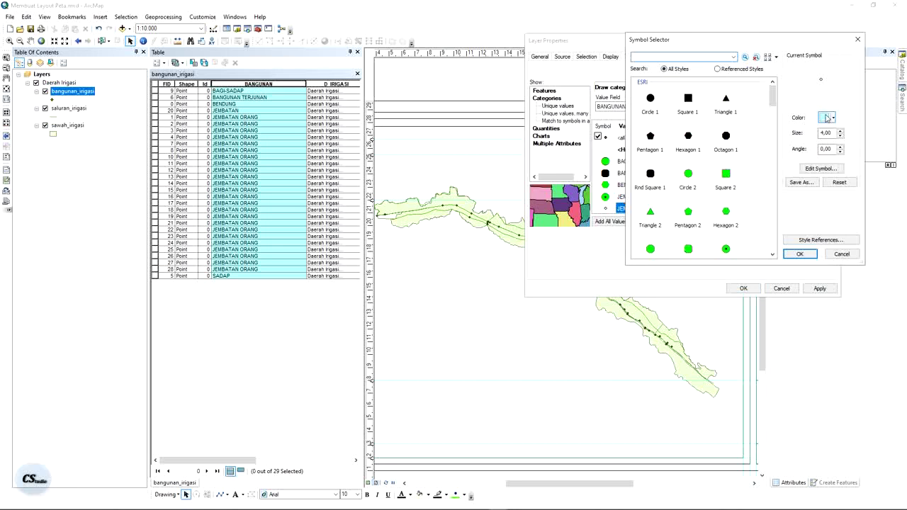
pyautogui.click(824, 118)
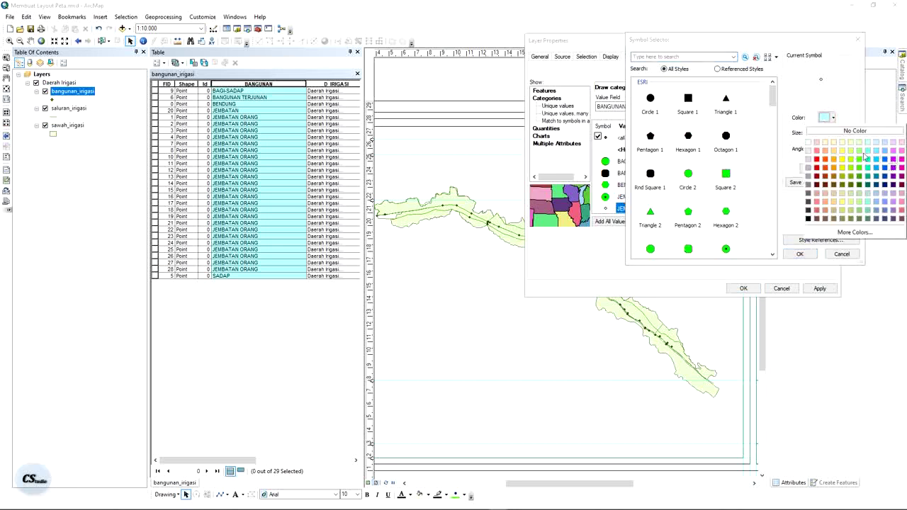
pyautogui.click(891, 159)
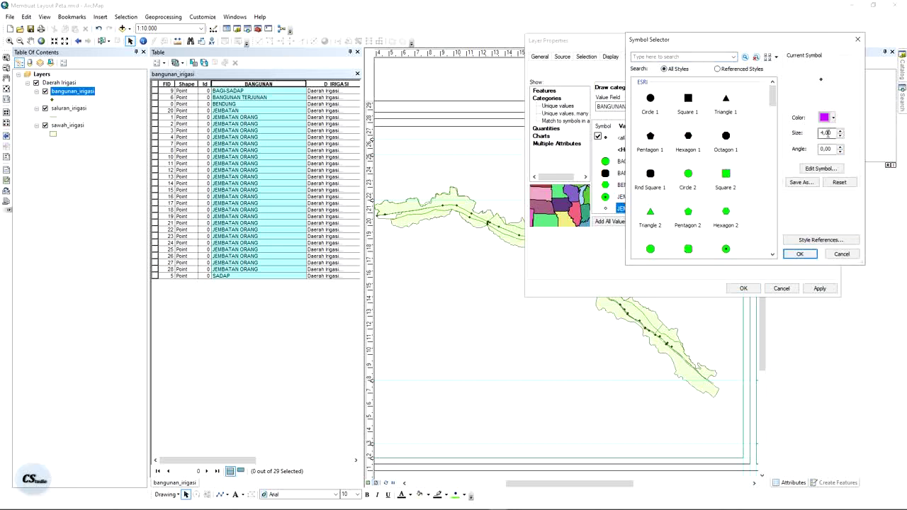
pyautogui.click(840, 130)
pyautogui.click(800, 254)
pyautogui.click(743, 287)
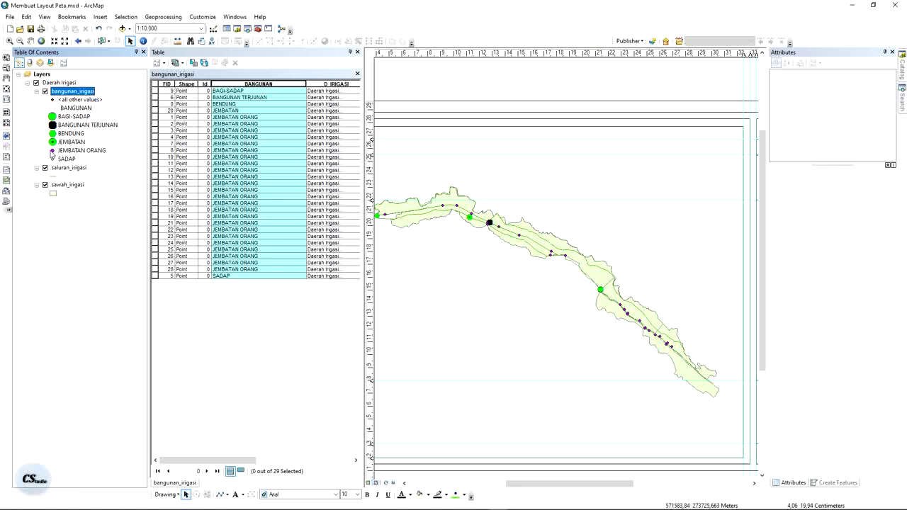
# Change the JEMBATAN ORANG symbol of bangunan_irigasi to red at size 7.
pyautogui.doubleClick(52, 151)
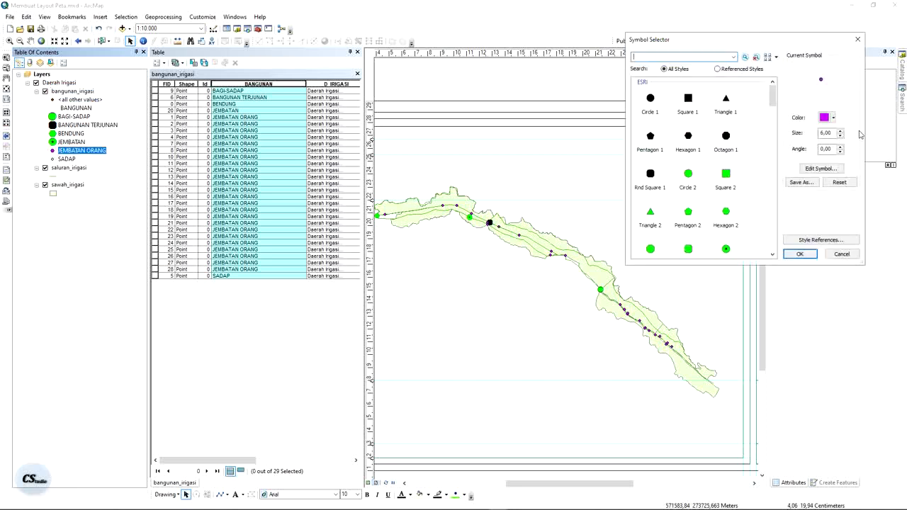
pyautogui.click(840, 132)
pyautogui.click(828, 118)
pyautogui.click(811, 170)
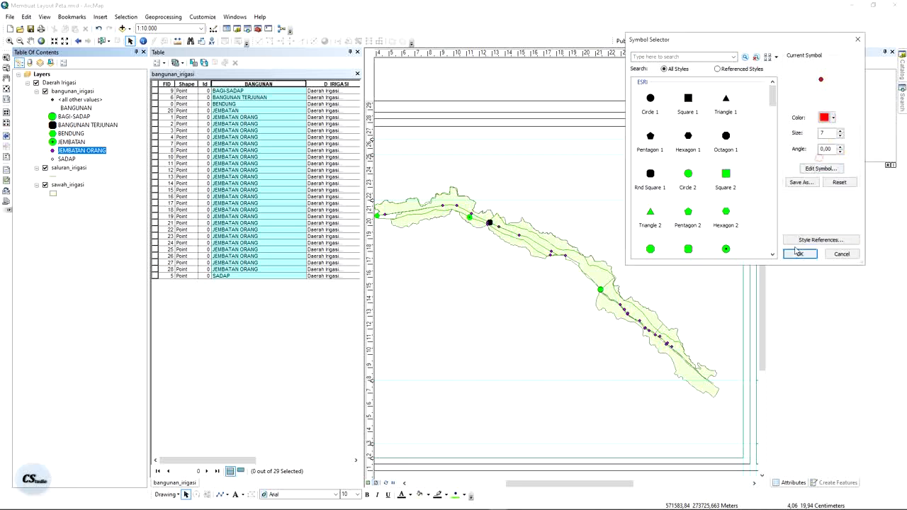
pyautogui.click(799, 253)
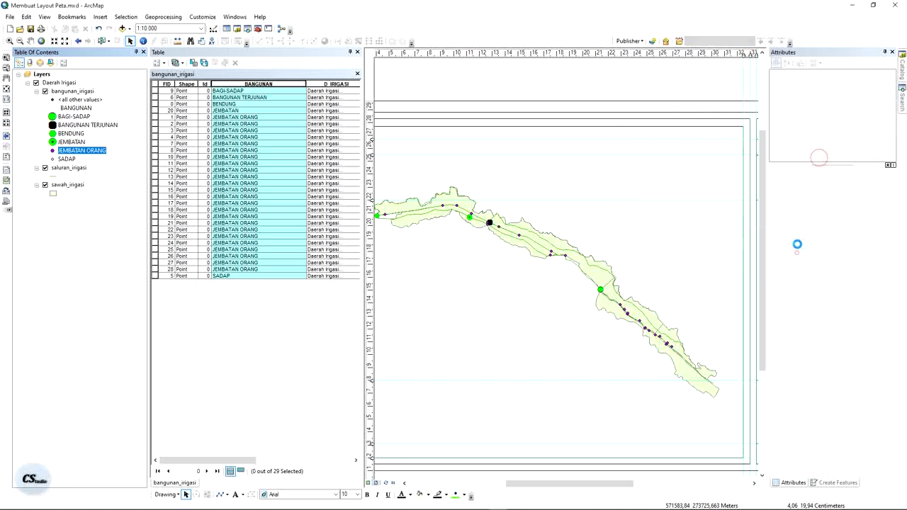
# Recolor the SADAP symbol of bangunan_irigasi blue and increase its size.
pyautogui.doubleClick(52, 159)
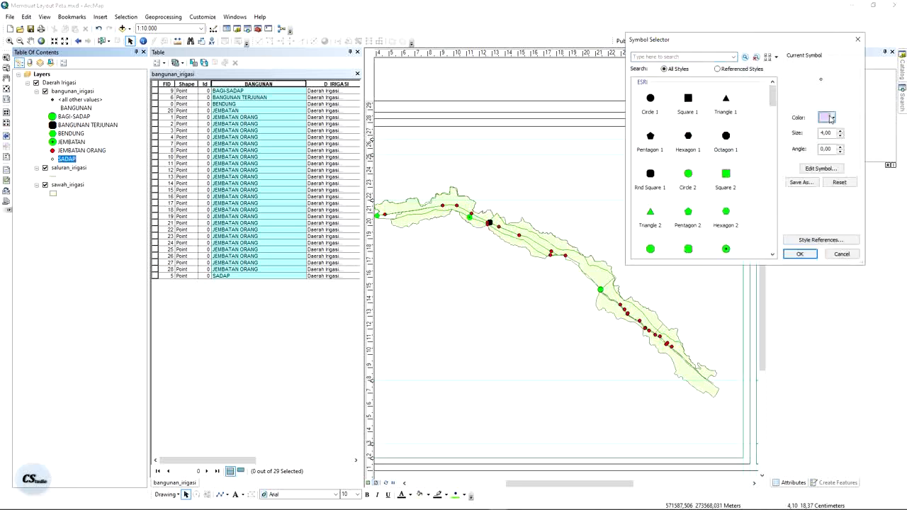
pyautogui.click(830, 118)
pyautogui.click(882, 162)
pyautogui.click(839, 131)
pyautogui.click(840, 131)
pyautogui.click(799, 254)
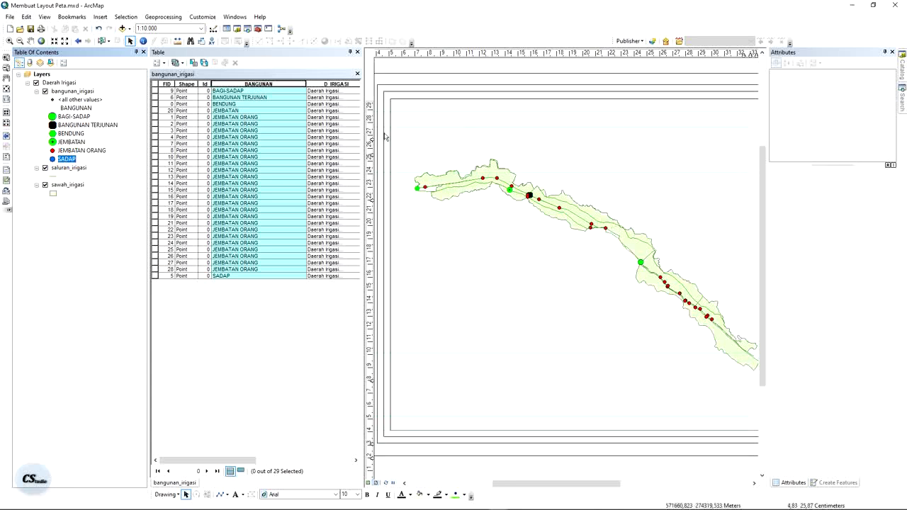
# Close the bangunan_irigasi attribute table and open the attribute table of saluran_irigasi.
pyautogui.moveTo(579, 166); pyautogui.dragTo(566, 163)
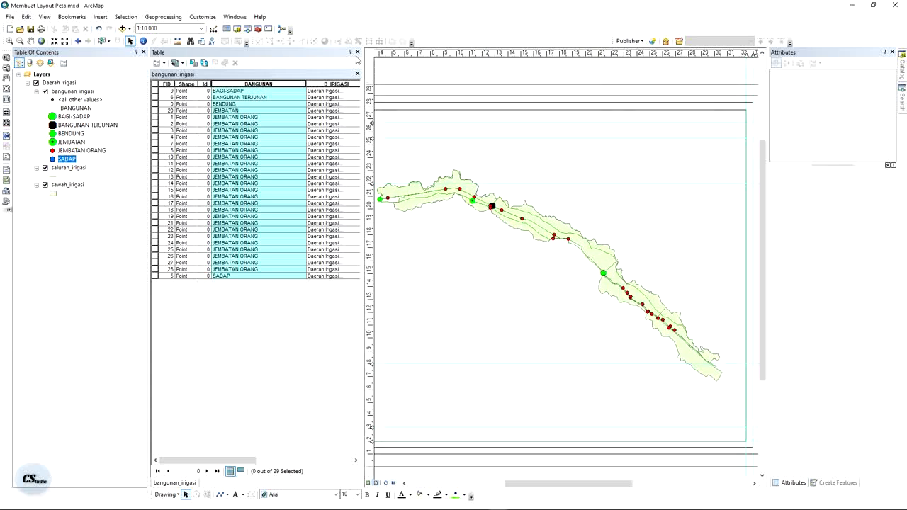
pyautogui.click(357, 52)
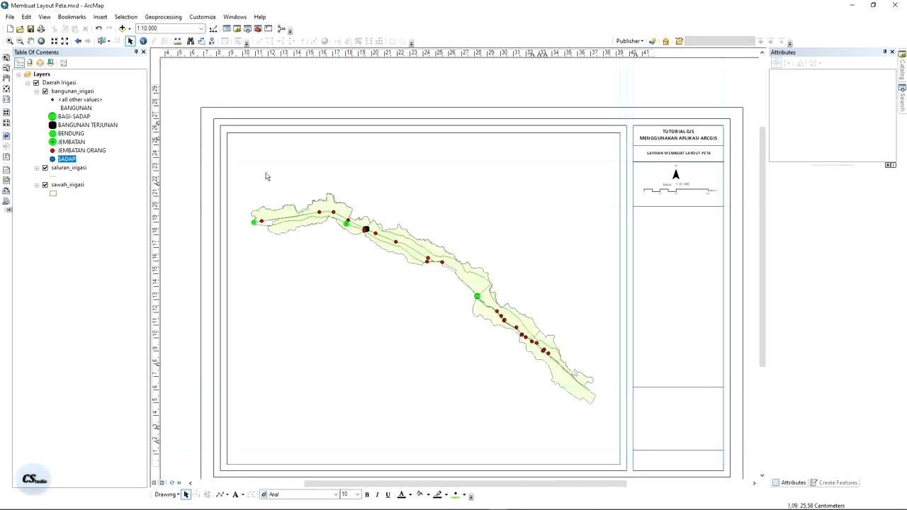
pyautogui.rightClick(71, 170)
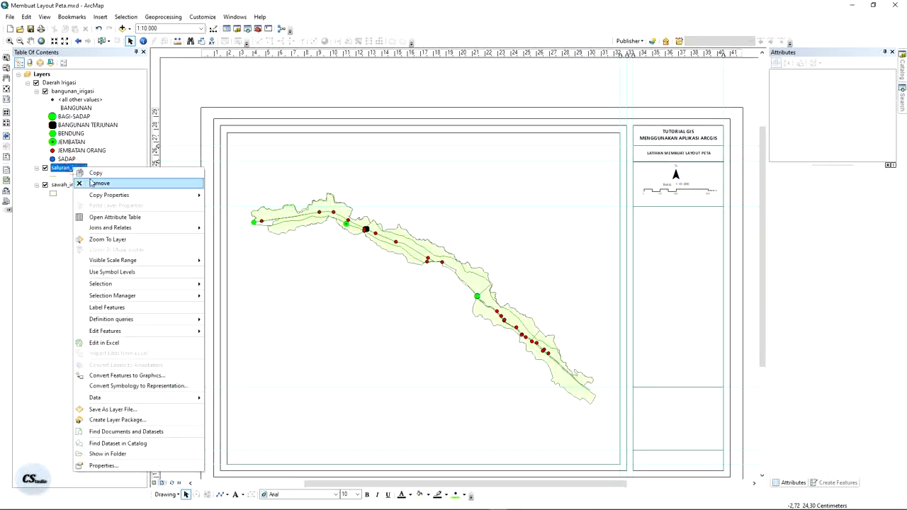
pyautogui.click(107, 216)
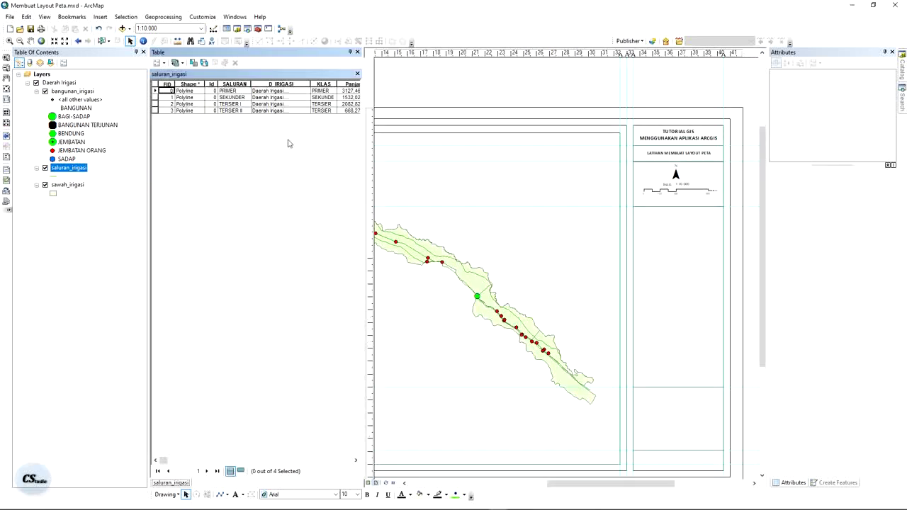
# Widen the SALURAN and KLAS columns in the saluran_irigasi attribute table.
pyautogui.moveTo(252, 84); pyautogui.dragTo(284, 85)
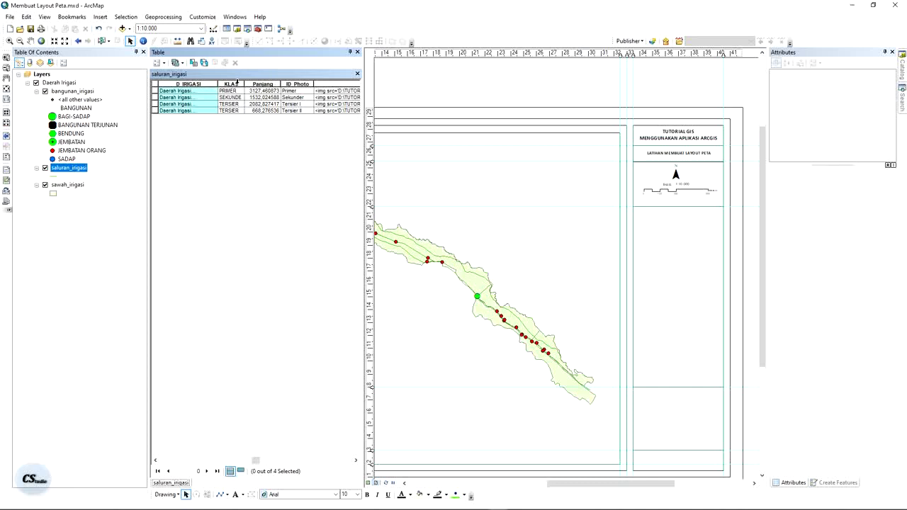
pyautogui.moveTo(245, 85); pyautogui.dragTo(273, 84)
pyautogui.click(245, 84)
pyautogui.rightClick(244, 84)
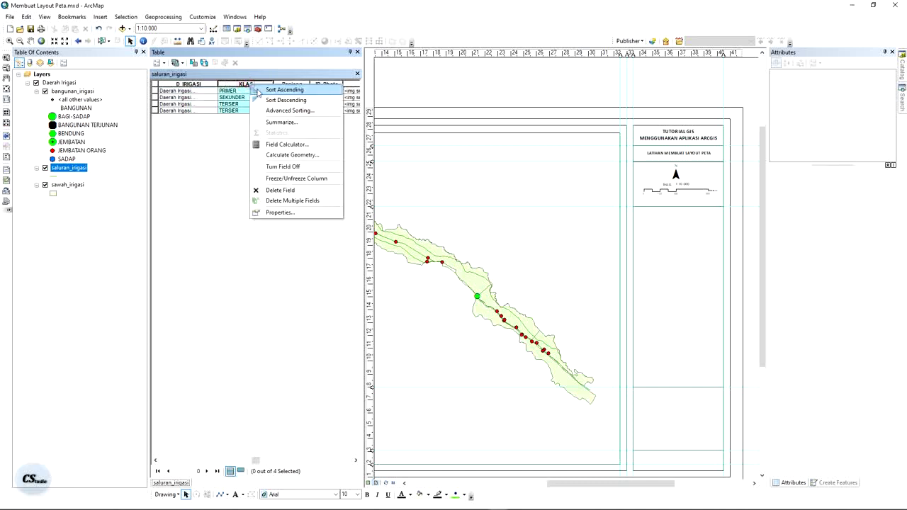
pyautogui.click(241, 104)
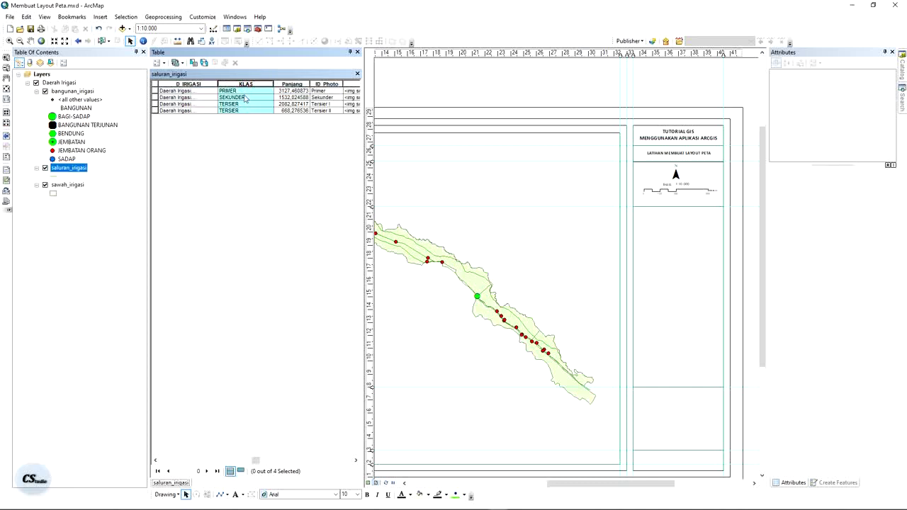
# Categorize the saluran_irigasi symbology by unique values of the KLAS field and add all its values.
pyautogui.rightClick(81, 170)
pyautogui.click(139, 463)
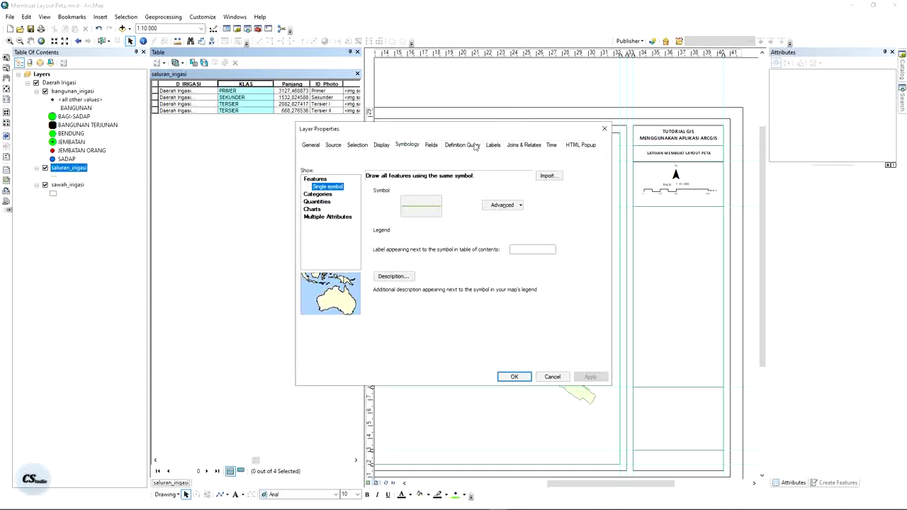
pyautogui.moveTo(464, 131); pyautogui.dragTo(563, 67)
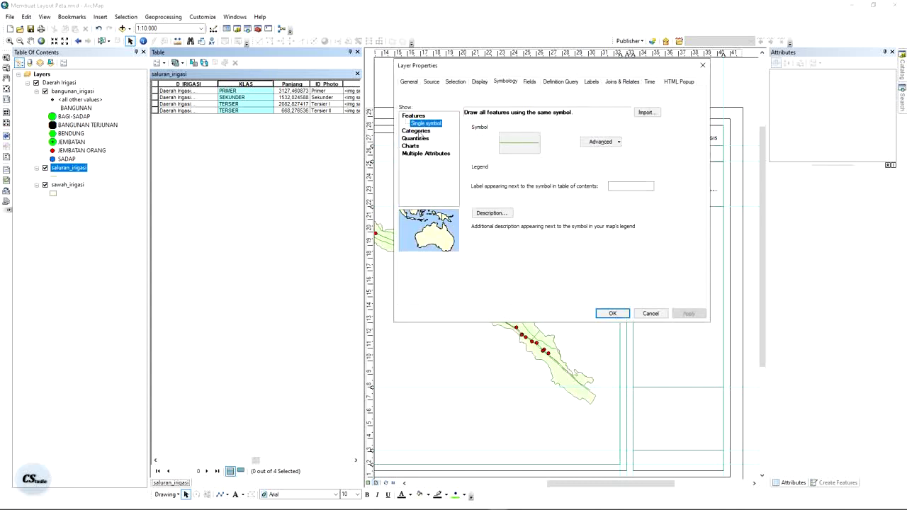
pyautogui.click(419, 133)
pyautogui.click(507, 132)
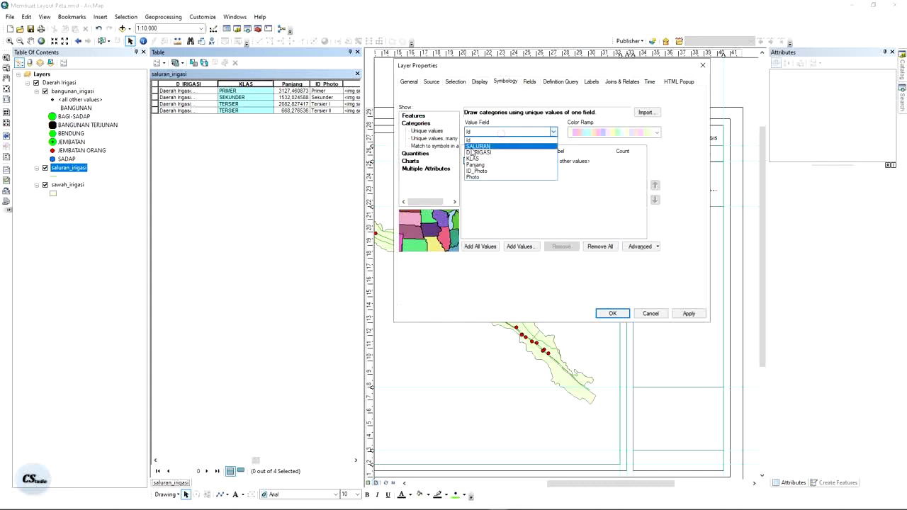
pyautogui.click(472, 158)
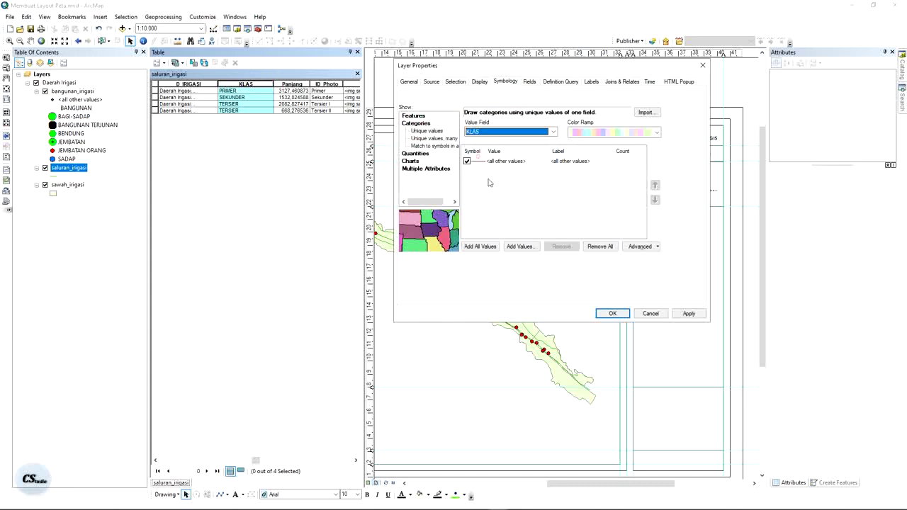
pyautogui.click(474, 247)
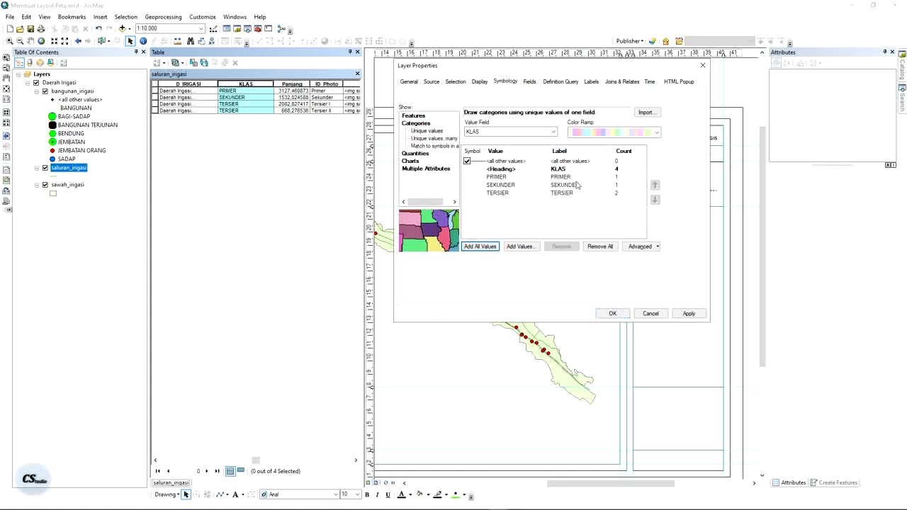
# Give the PRIMER class of saluran_irigasi the red Highway Ramp line symbol with a width of 2.
pyautogui.doubleClick(473, 177)
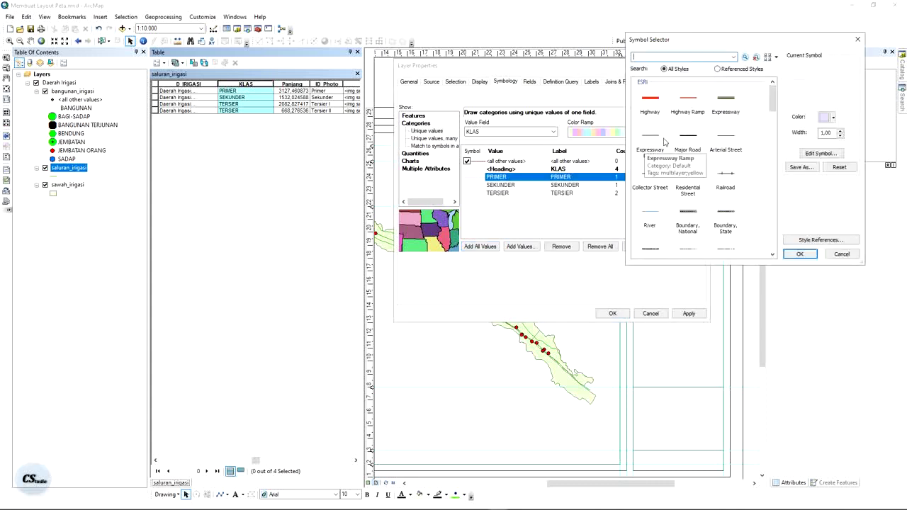
pyautogui.click(687, 103)
pyautogui.click(840, 131)
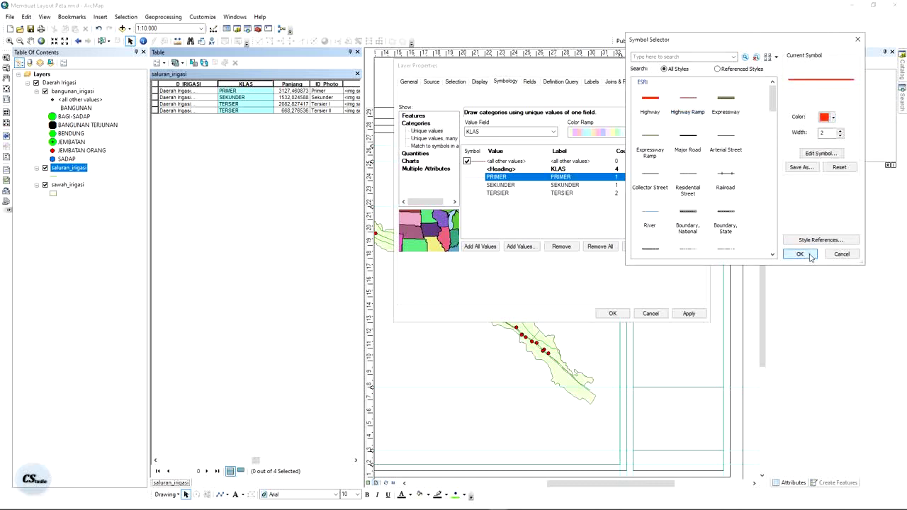
pyautogui.click(806, 254)
# Give the SEKUNDER class the Highway Ramp line symbol and recolor it blue.
pyautogui.doubleClick(481, 186)
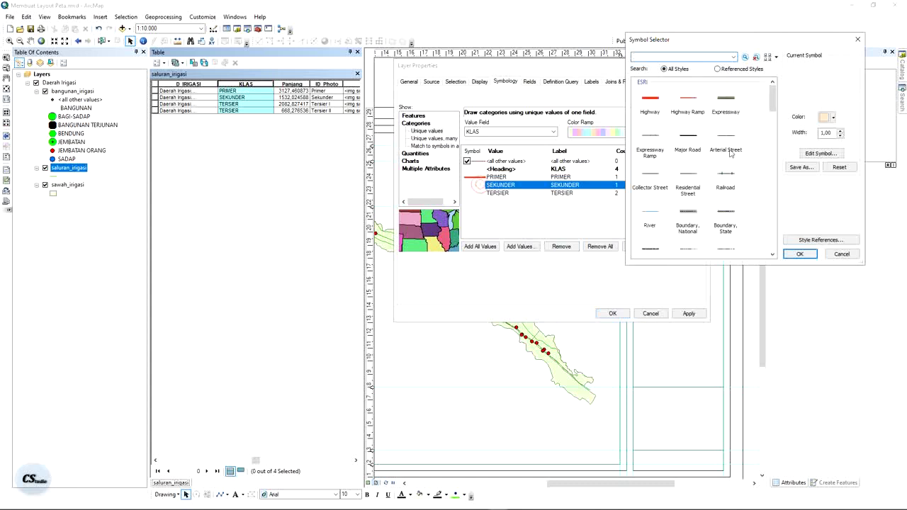
pyautogui.click(682, 103)
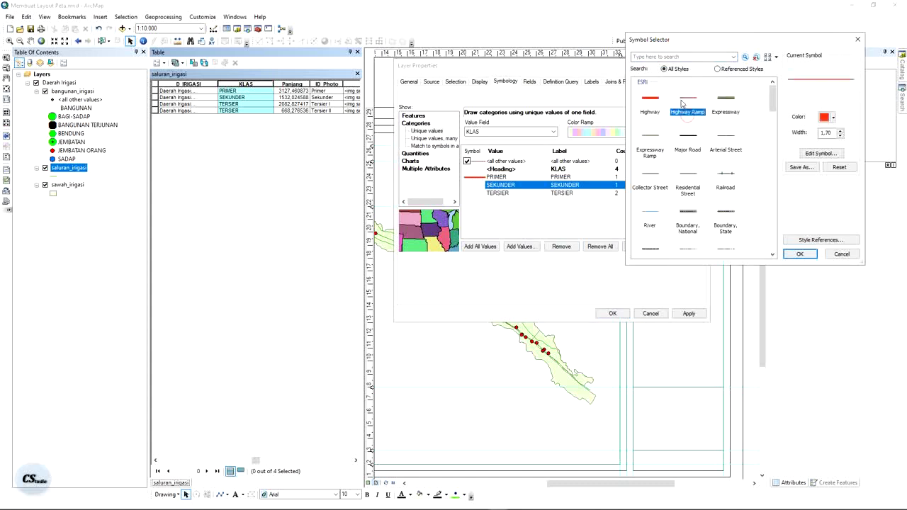
pyautogui.click(832, 118)
pyautogui.click(885, 163)
pyautogui.click(799, 254)
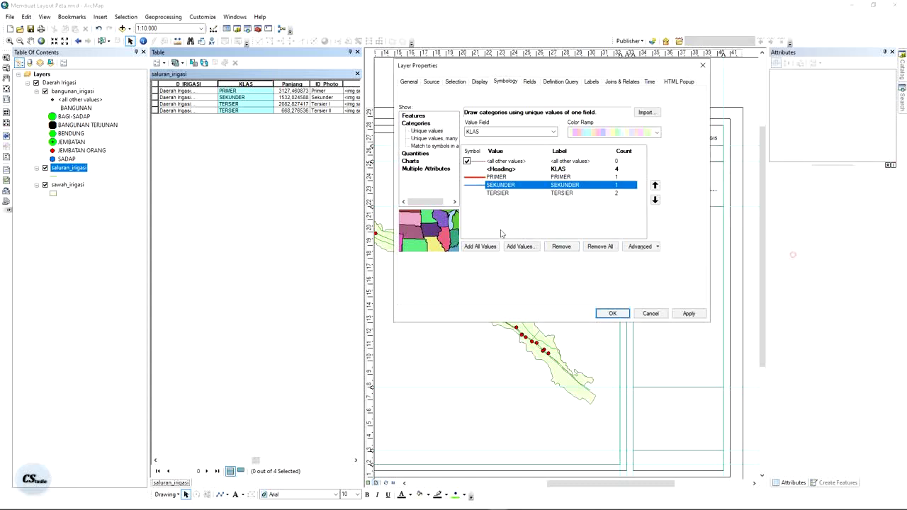
# Give the TERSIER class the Highway Ramp line symbol in magenta and apply the saluran_irigasi symbology.
pyautogui.doubleClick(475, 193)
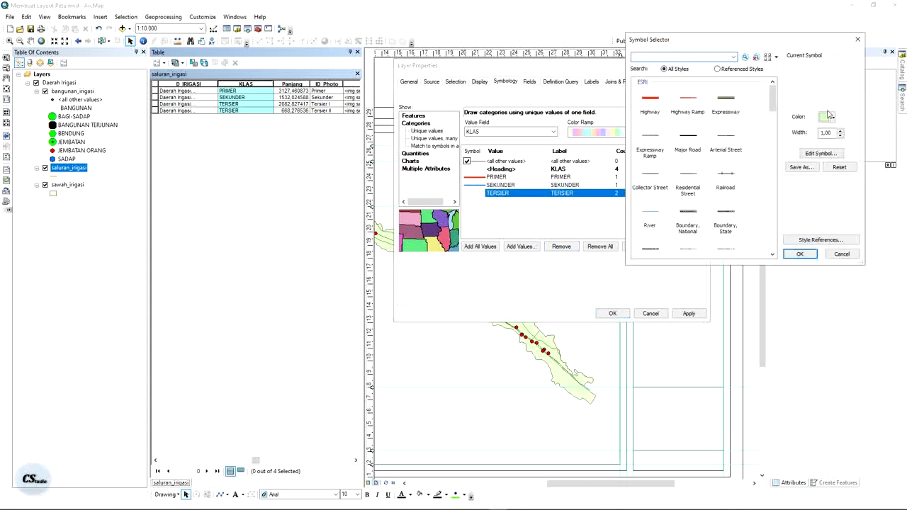
pyautogui.click(687, 103)
pyautogui.click(833, 117)
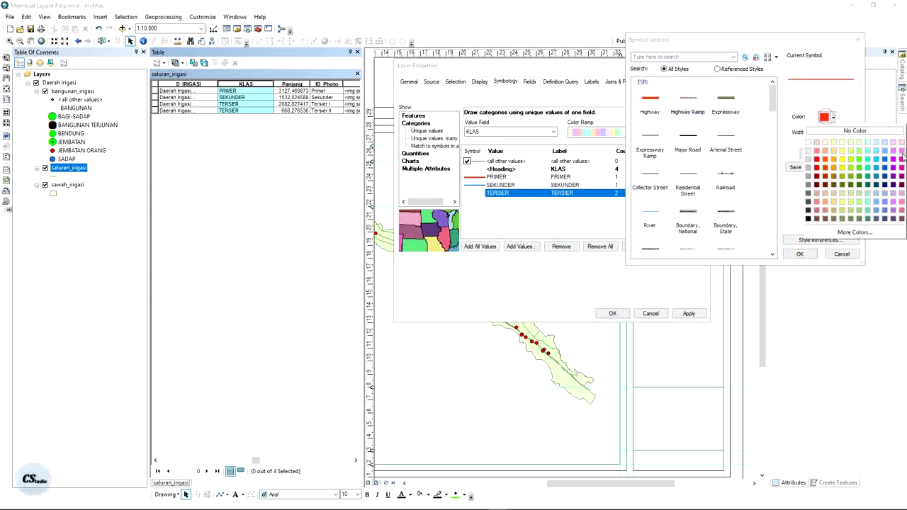
pyautogui.click(901, 159)
pyautogui.click(799, 253)
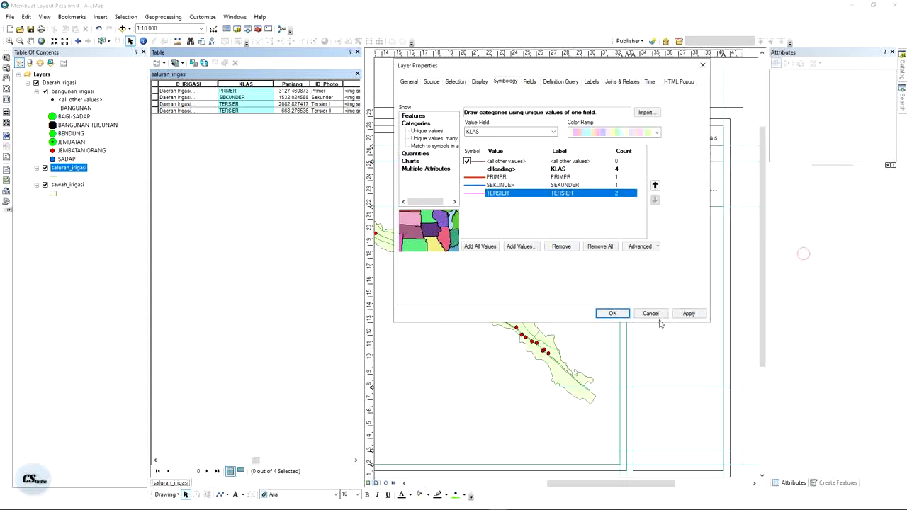
pyautogui.click(688, 313)
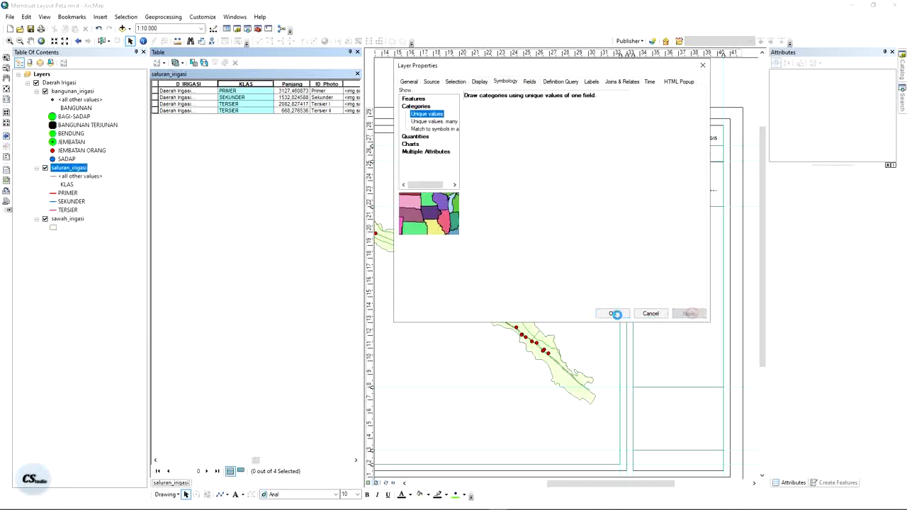
pyautogui.click(612, 314)
# Set the sawah_irigasi polygon symbol to a light green fill with a green outline.
pyautogui.moveTo(594, 208); pyautogui.dragTo(684, 170)
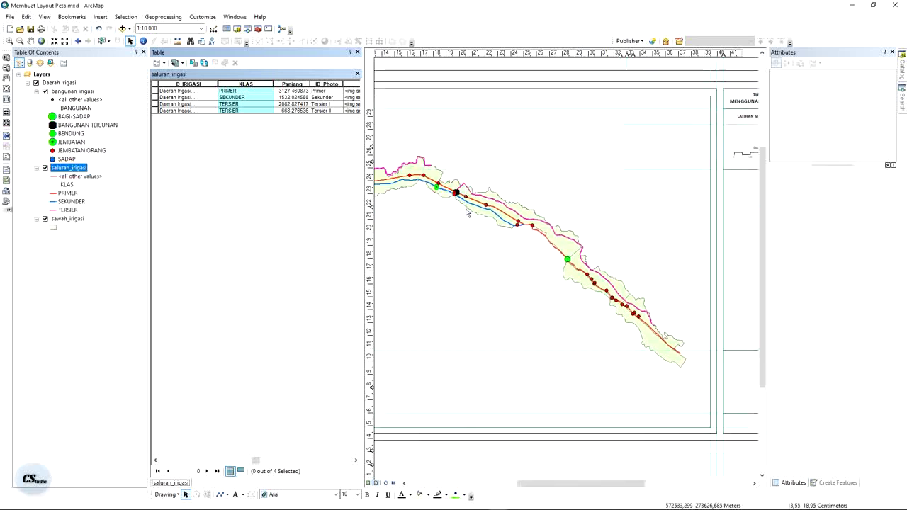
pyautogui.moveTo(475, 224); pyautogui.dragTo(518, 207)
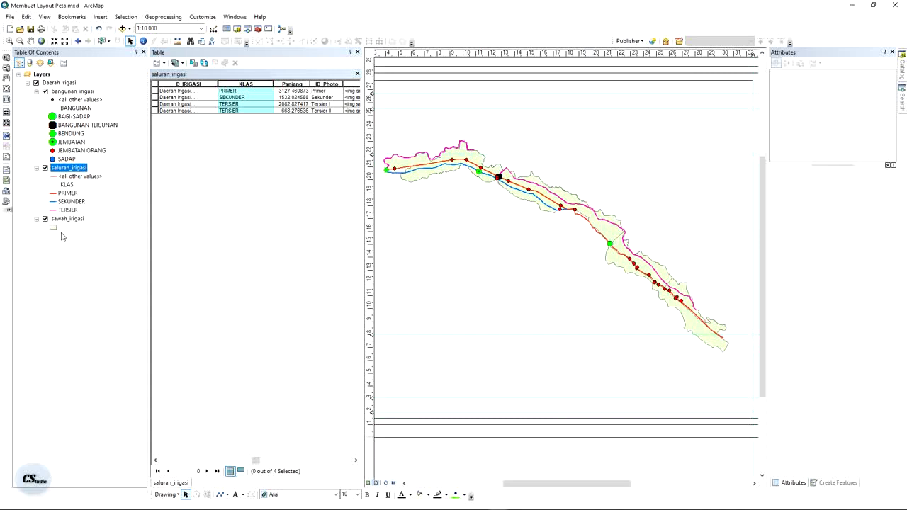
pyautogui.click(53, 228)
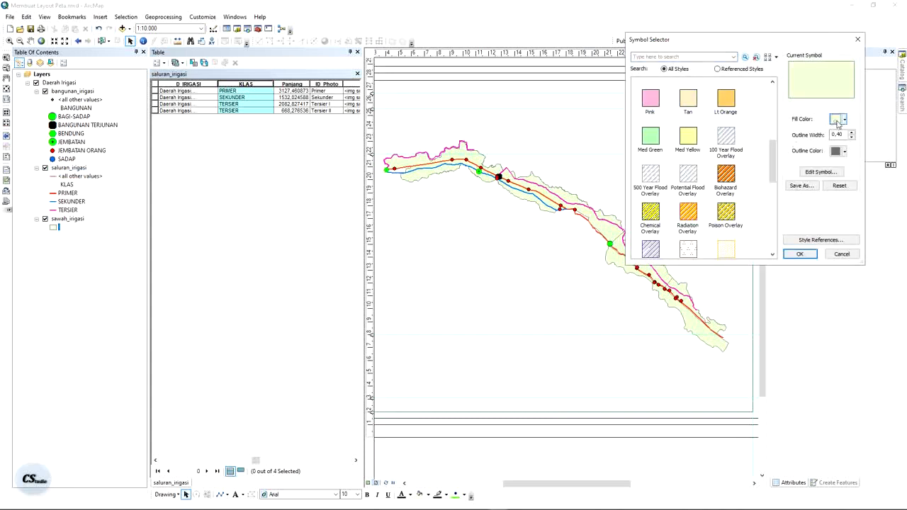
pyautogui.click(844, 119)
pyautogui.click(863, 145)
pyautogui.click(844, 151)
pyautogui.click(857, 190)
pyautogui.click(800, 254)
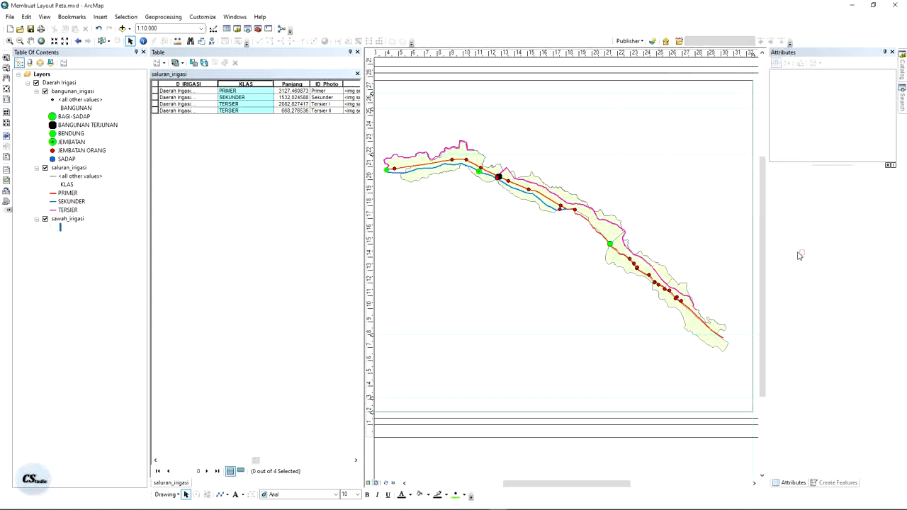
# Close the saluran_irigasi attribute table so the whole map layout can be seen.
pyautogui.moveTo(668, 166); pyautogui.dragTo(618, 205)
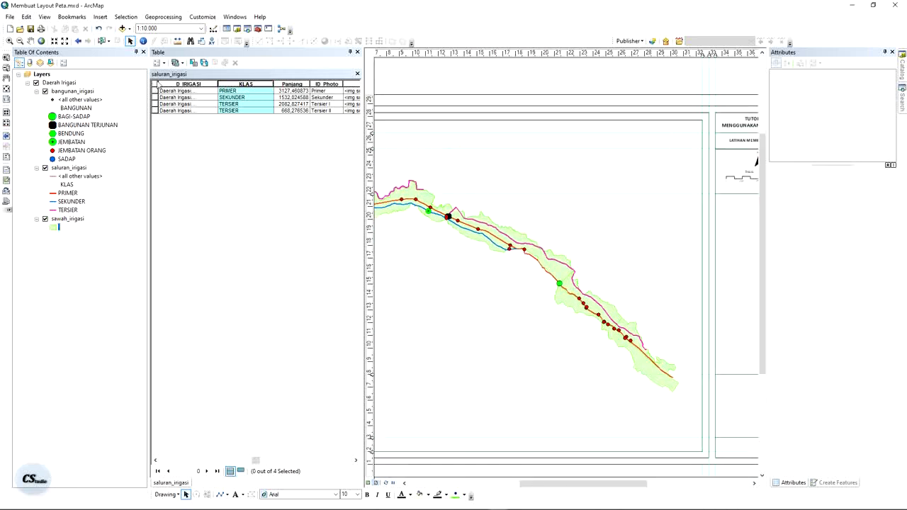
pyautogui.click(357, 52)
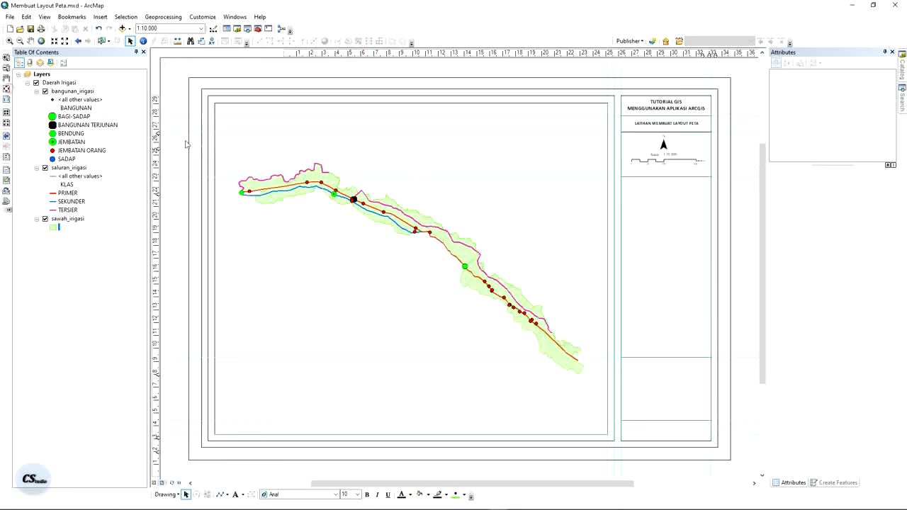
pyautogui.moveTo(640, 92); pyautogui.dragTo(612, 102)
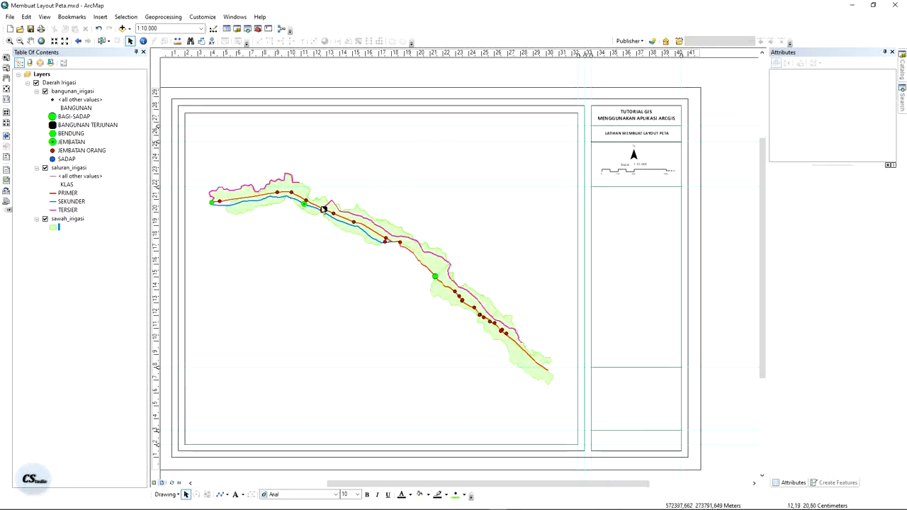
# Switch to the reference map PDF in Nitro Reader and examine how its legend section is arranged.
pyautogui.hotkey('alt', 'Tab')
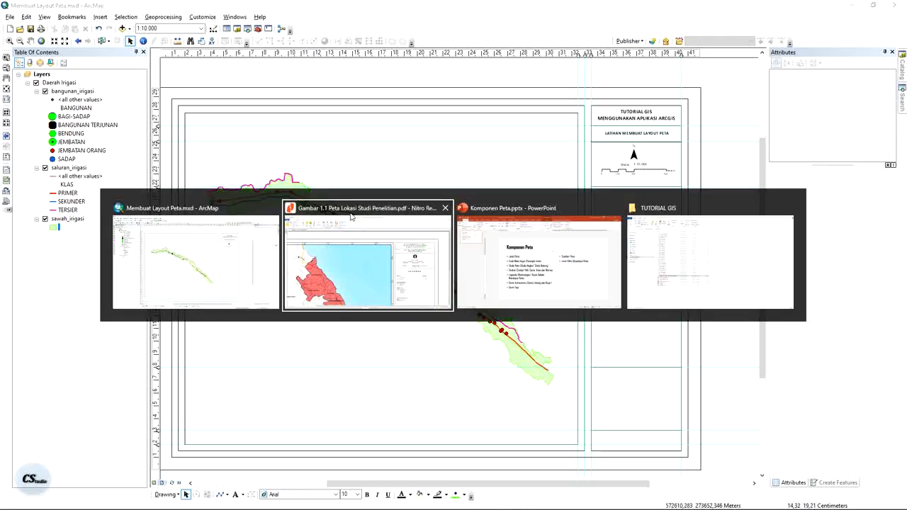
pyautogui.click(350, 216)
pyautogui.scroll(-5, 348, 247)
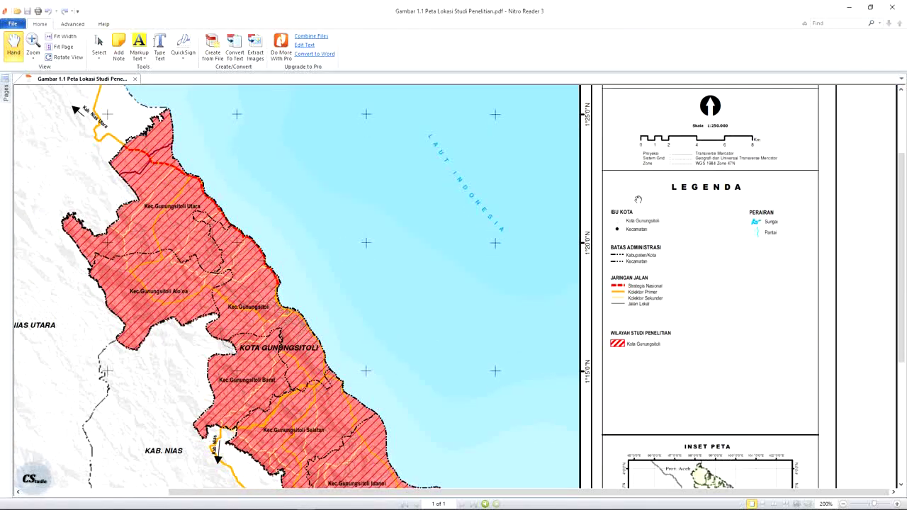
pyautogui.scroll(-1, 637, 199)
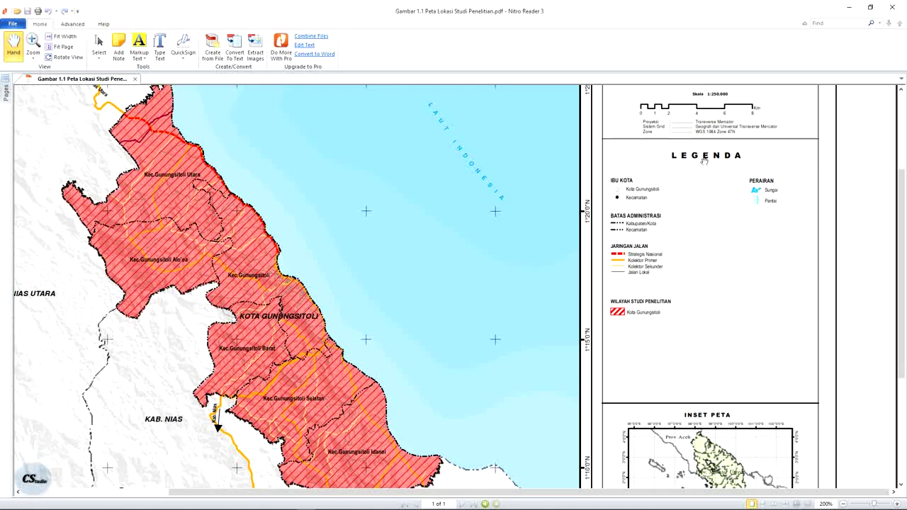
# Switch back to ArcMap and add the text LEGENDA in the empty box below the scale bar.
pyautogui.hotkey('alt', 'Tab')
pyautogui.scroll(2, 702, 223)
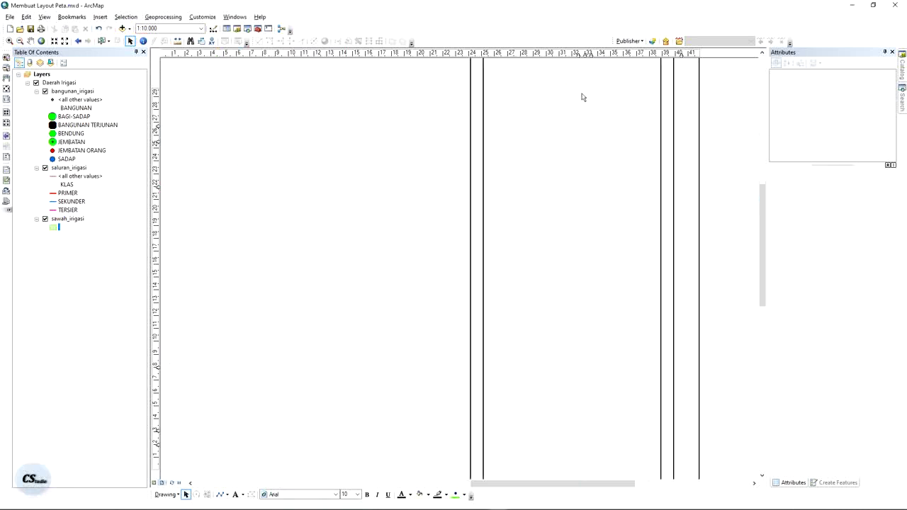
pyautogui.click(235, 494)
pyautogui.click(453, 216)
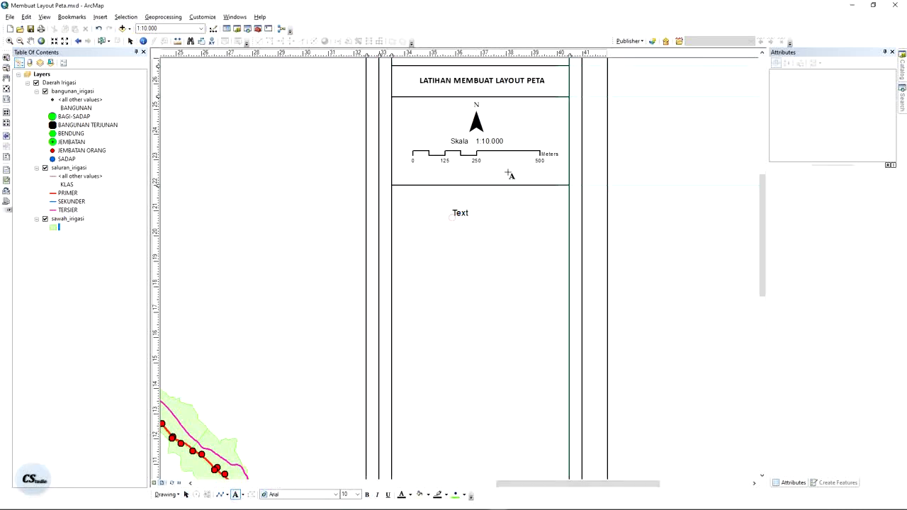
pyautogui.write('L')
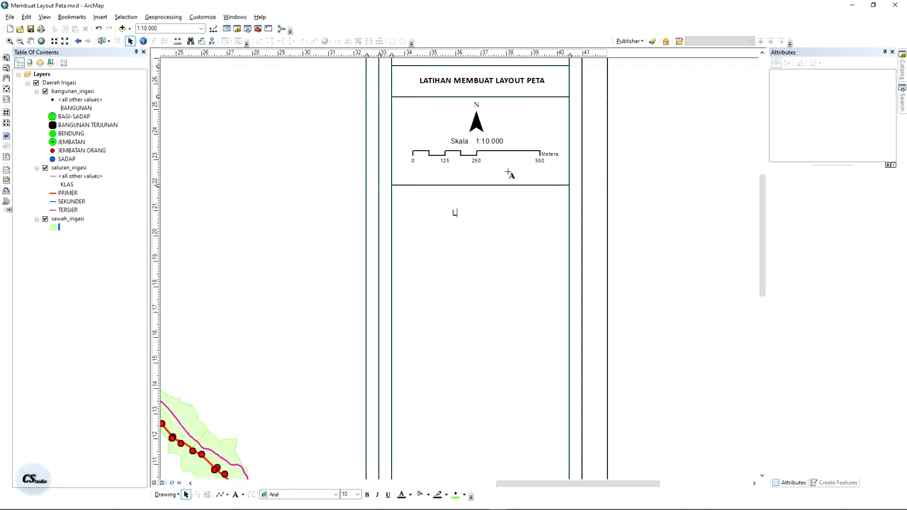
pyautogui.write('EGENDA')
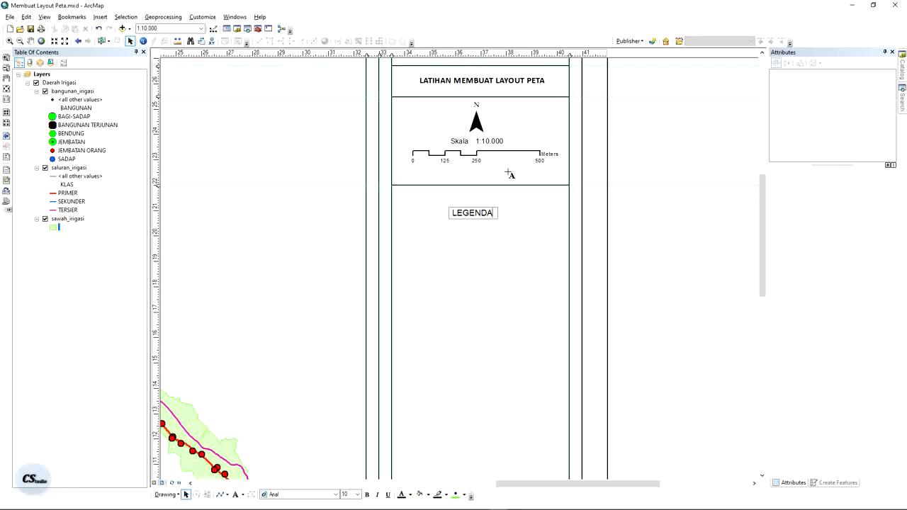
pyautogui.press('Return')
pyautogui.click(478, 215)
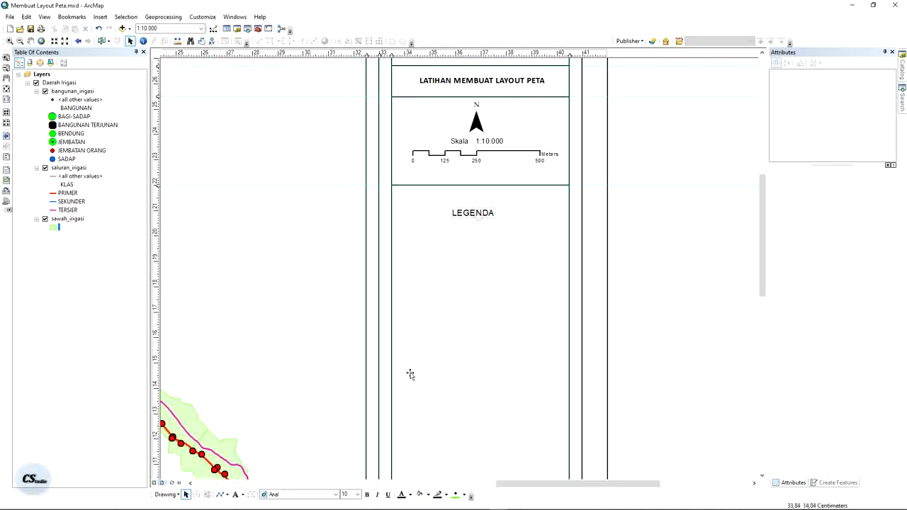
# Format the LEGENDA text in bold at font size 12.
pyautogui.click(345, 494)
pyautogui.write('1')
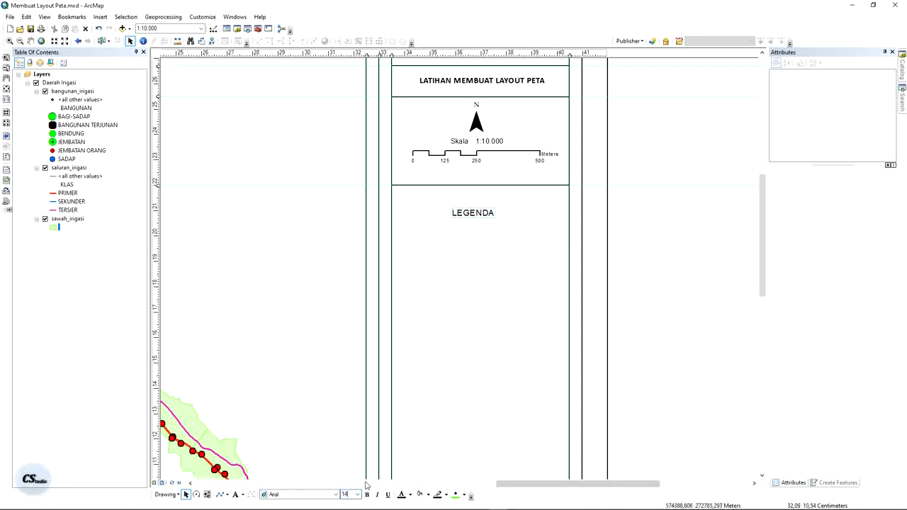
pyautogui.press('Return')
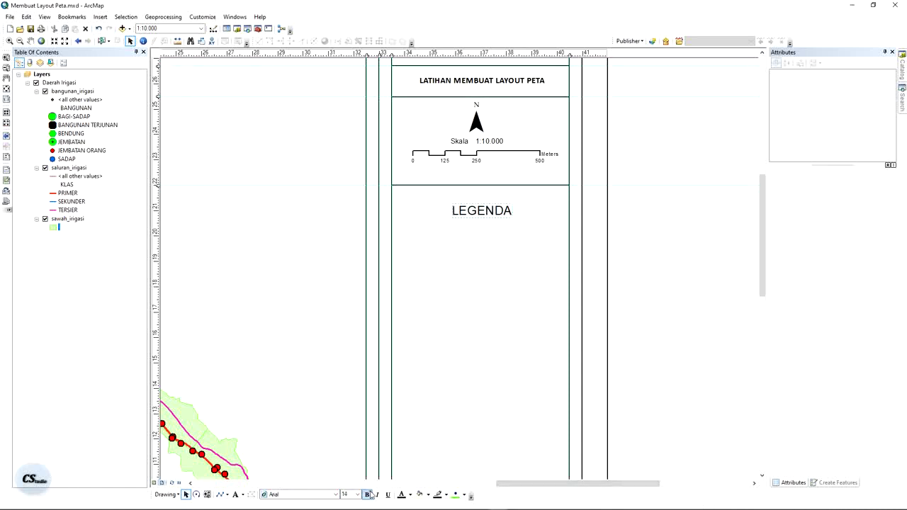
pyautogui.click(369, 494)
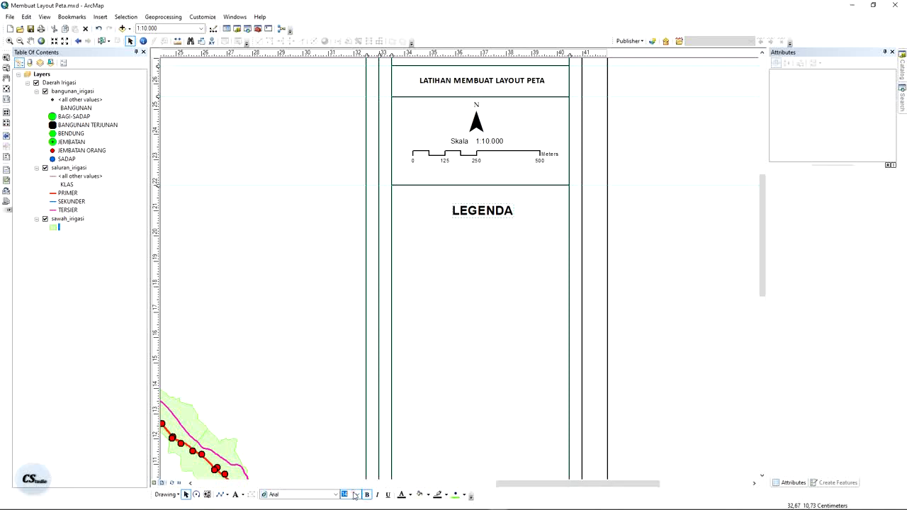
pyautogui.press('Return')
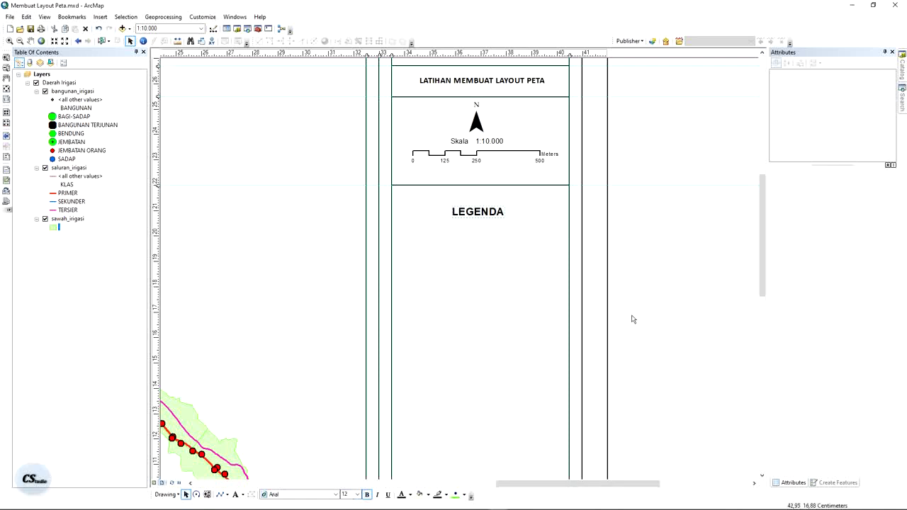
# Nudge the LEGENDA heading upward, closer to the dividing line below the scale bar.
pyautogui.press('Up')
pyautogui.press('Up')
pyautogui.press('Up')
pyautogui.press('Up')
pyautogui.press('Up')
pyautogui.press('Up')
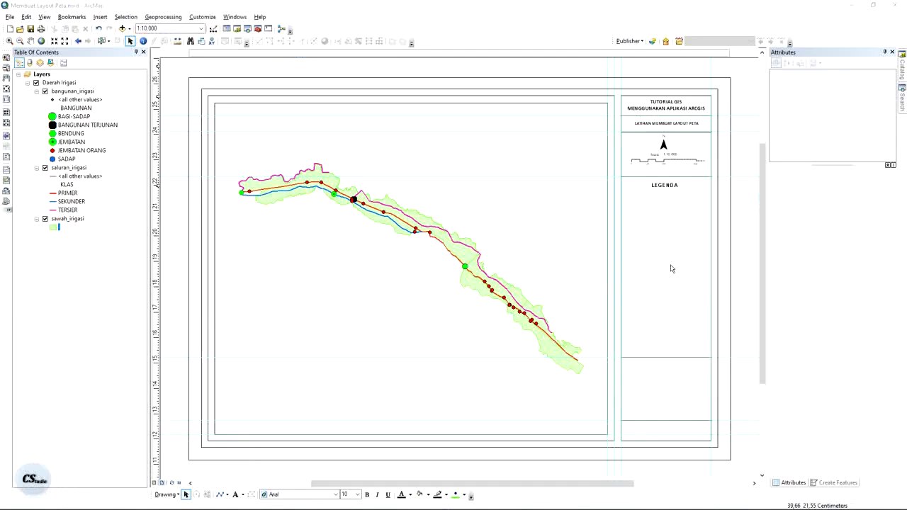
# Start creating a new map legend for the empty LEGENDA box with the Legend Wizard.
pyautogui.scroll(-3, 336, 210)
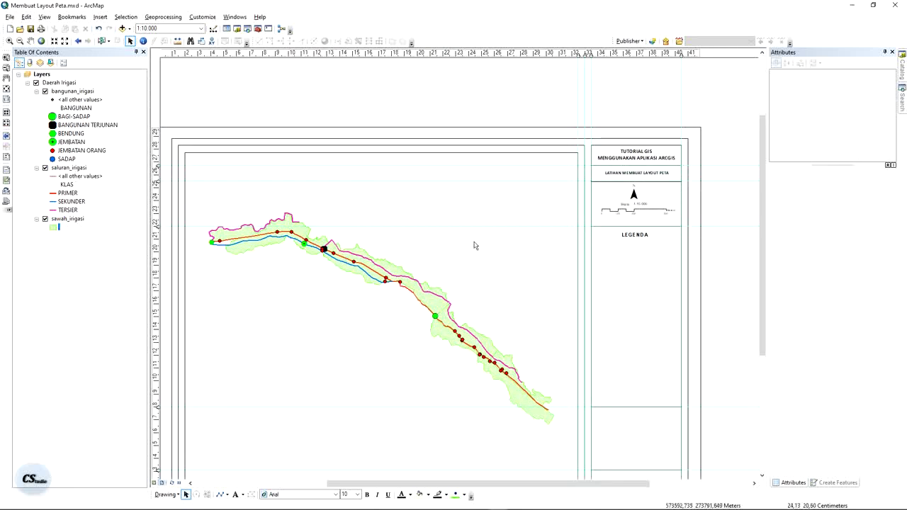
pyautogui.moveTo(573, 211); pyautogui.dragTo(502, 205)
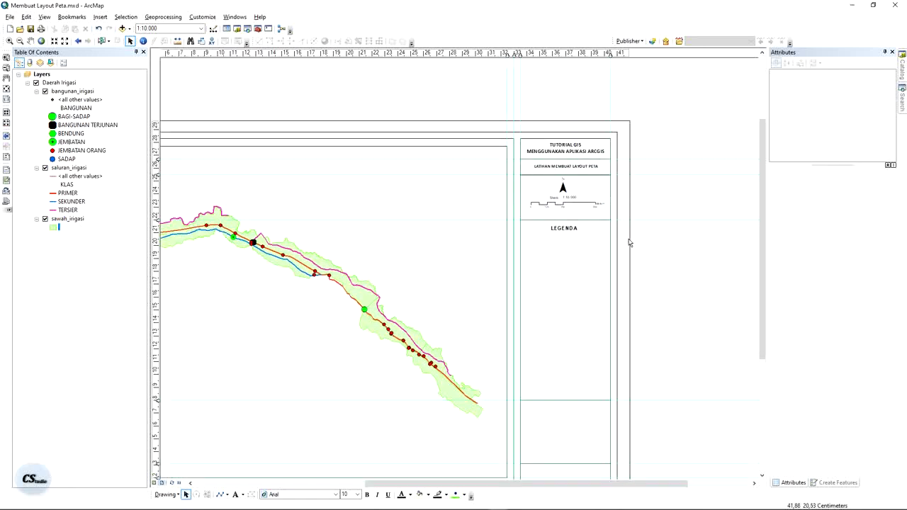
pyautogui.scroll(-2, 628, 243)
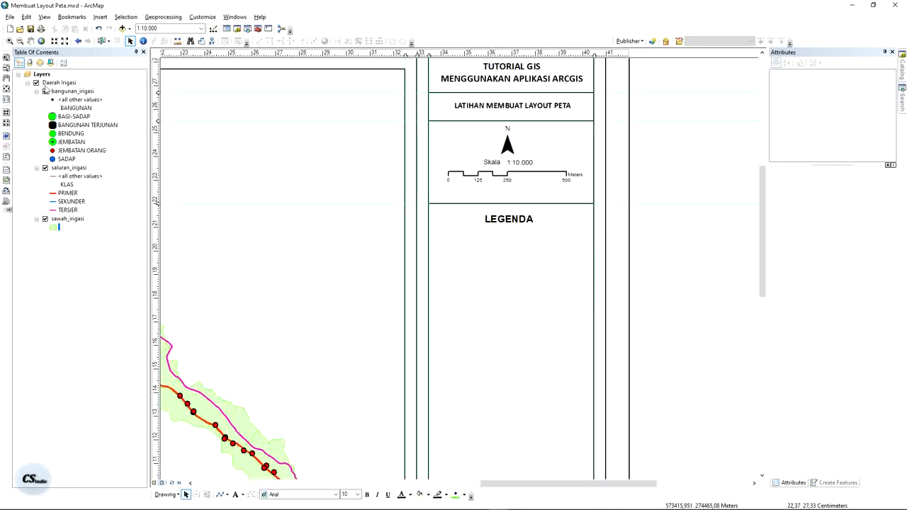
pyautogui.click(100, 17)
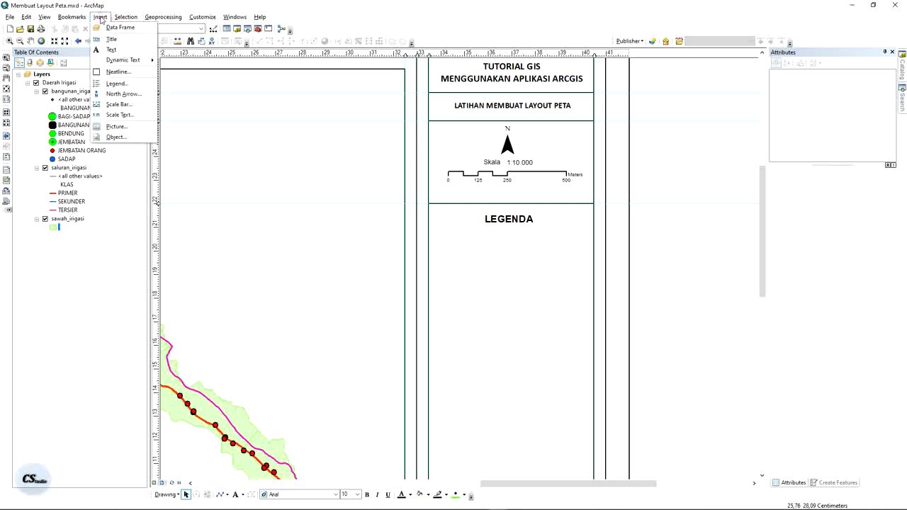
pyautogui.click(116, 84)
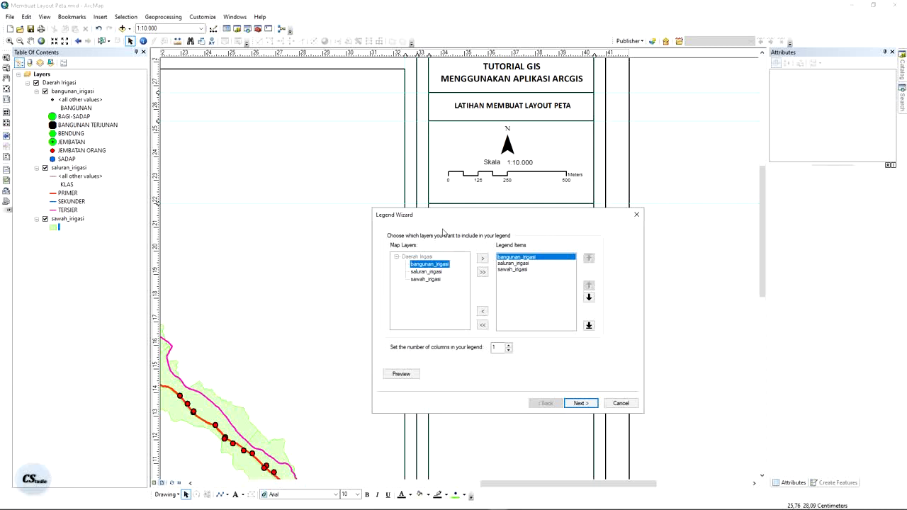
pyautogui.moveTo(449, 215); pyautogui.dragTo(347, 168)
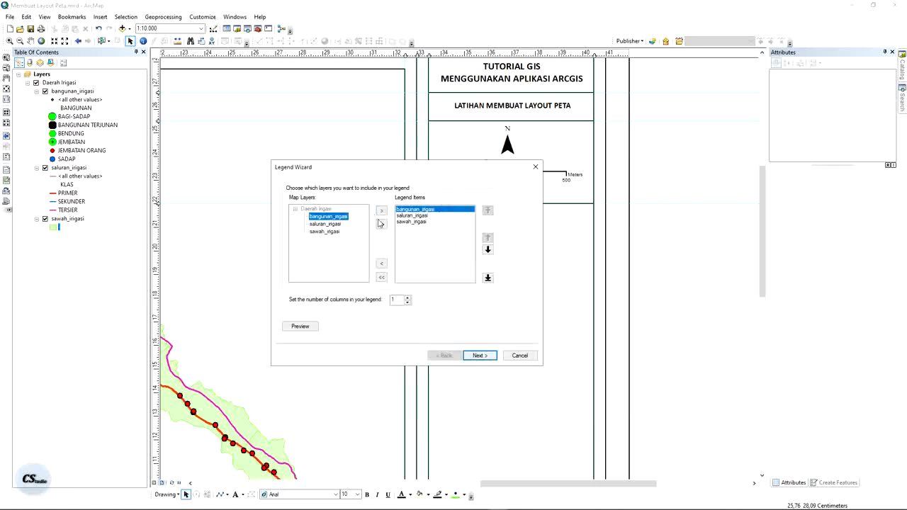
# Clear the legend items and add bangunan_irigasi, saluran_irigasi and sawah_irigasi back one at a time.
pyautogui.click(381, 279)
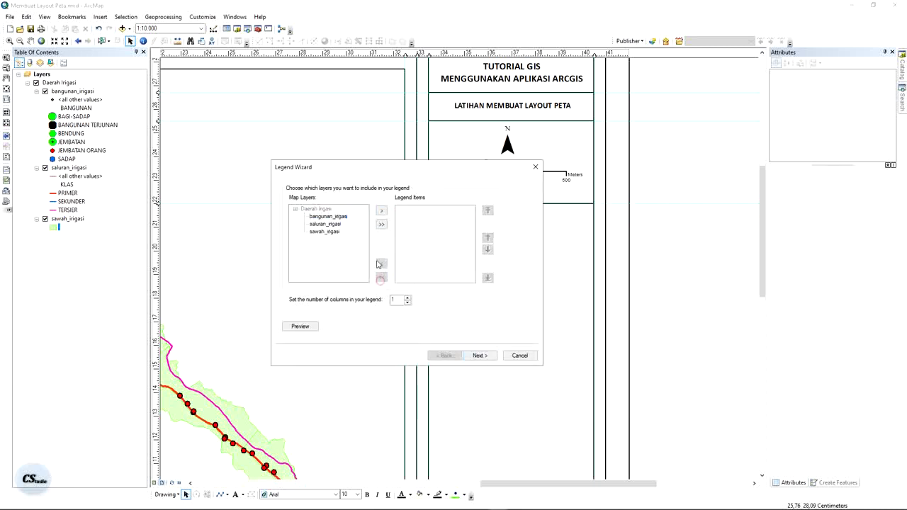
pyautogui.click(329, 216)
pyautogui.click(381, 210)
pyautogui.click(325, 224)
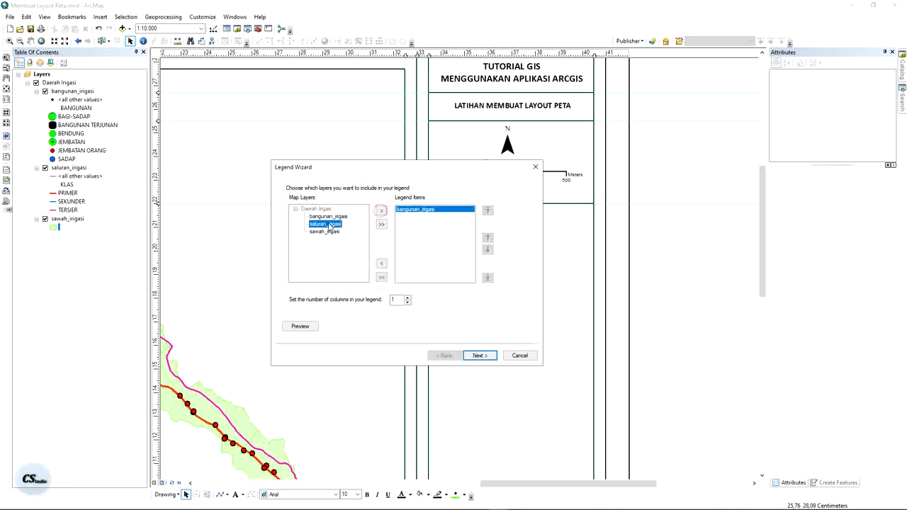
pyautogui.click(381, 210)
pyautogui.click(327, 232)
pyautogui.click(381, 211)
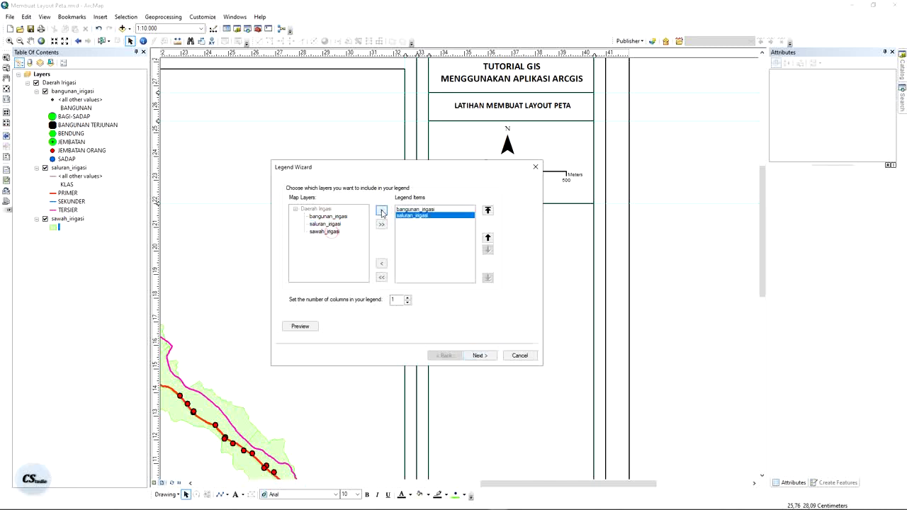
# Empty the legend item list and add all three irrigation map layers back at once.
pyautogui.click(381, 278)
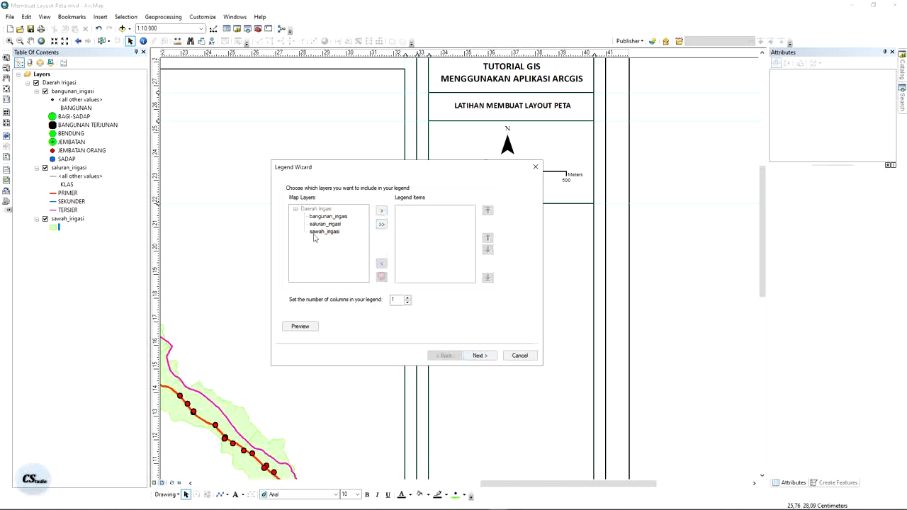
pyautogui.click(381, 225)
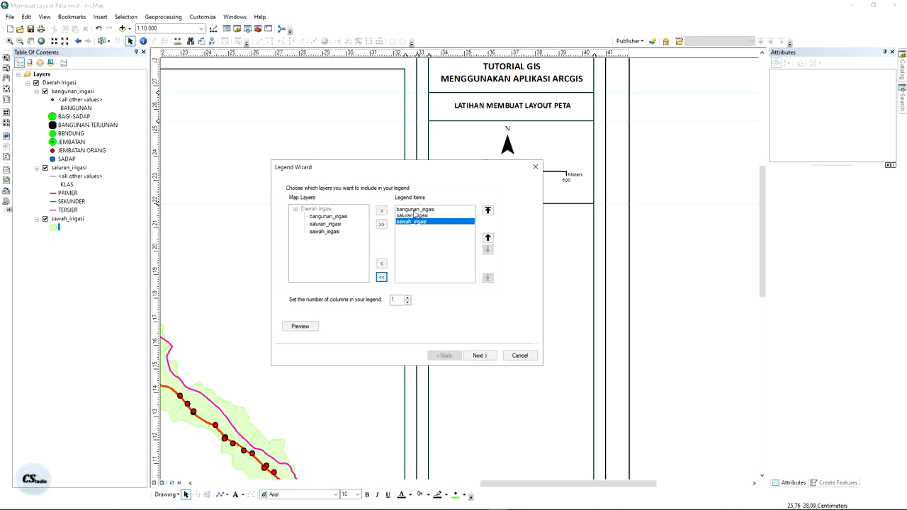
pyautogui.moveTo(447, 170); pyautogui.dragTo(429, 181)
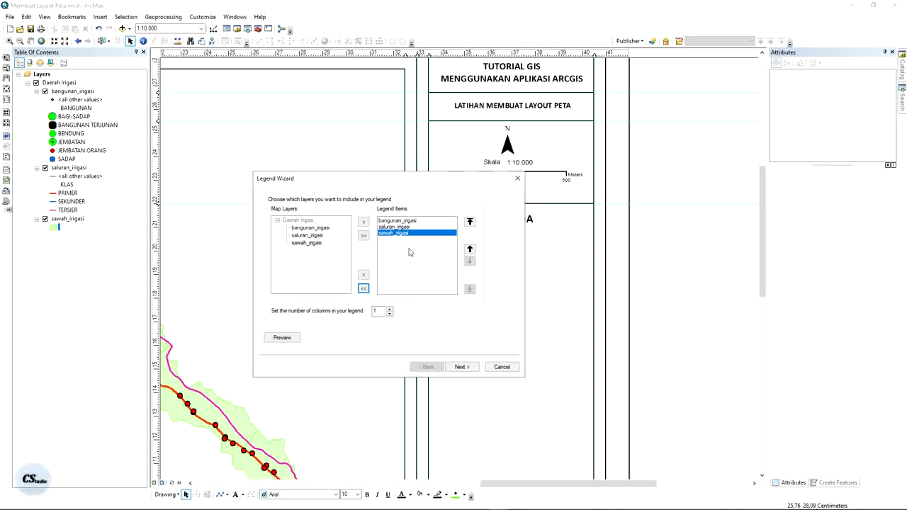
pyautogui.click(400, 221)
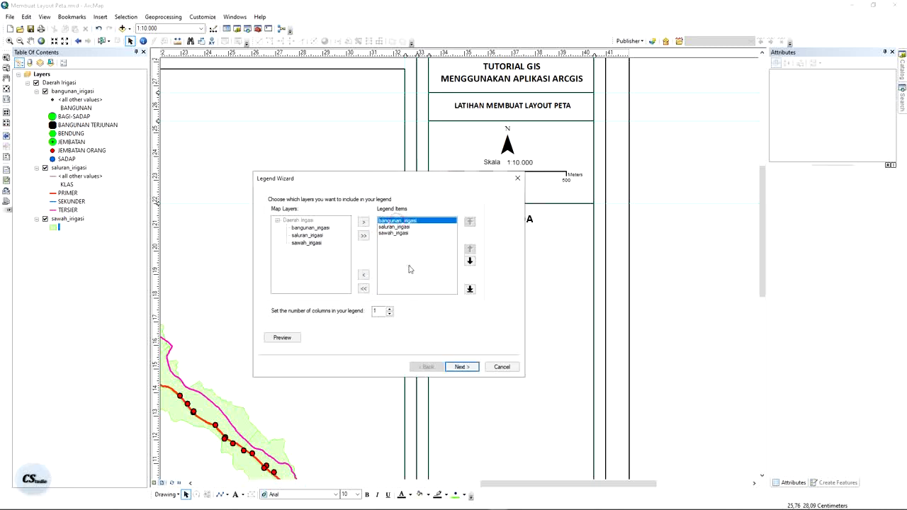
# Keep the default title, frame, patch and spacing settings and insert the legend into the layout.
pyautogui.click(461, 366)
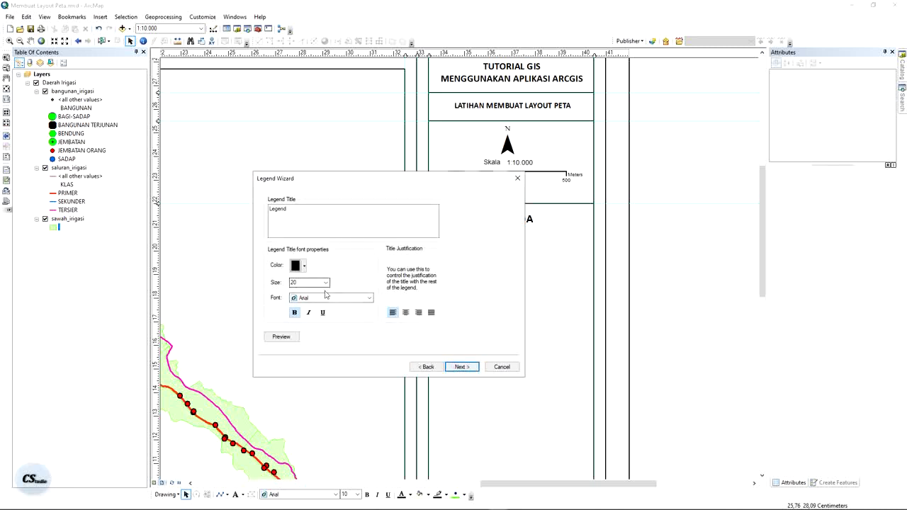
pyautogui.click(317, 220)
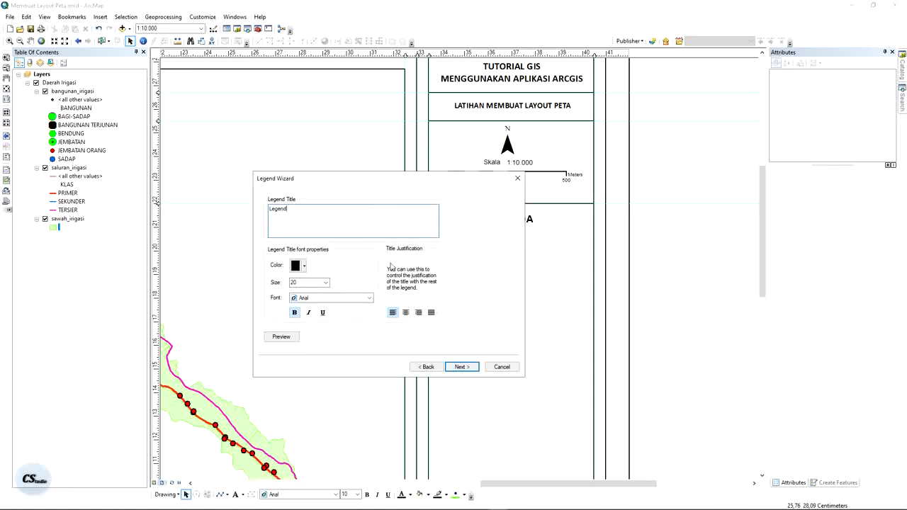
pyautogui.click(464, 365)
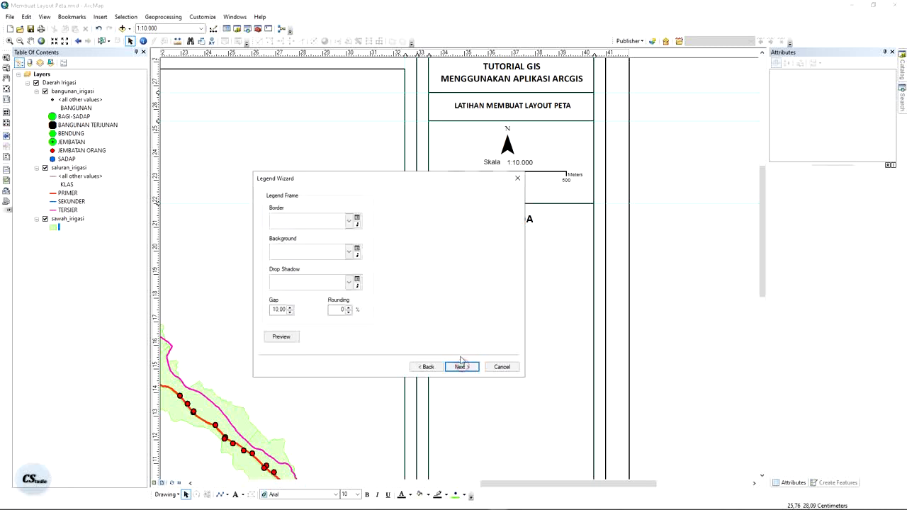
pyautogui.click(460, 366)
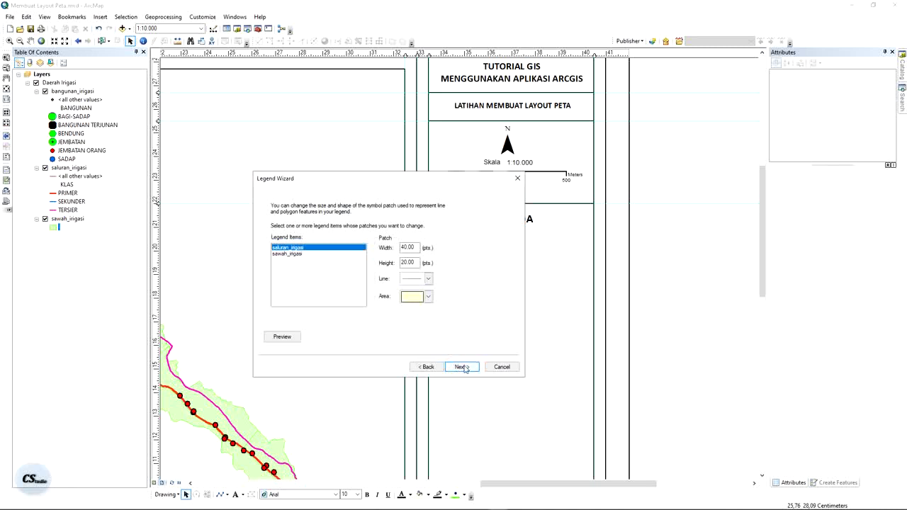
pyautogui.click(461, 367)
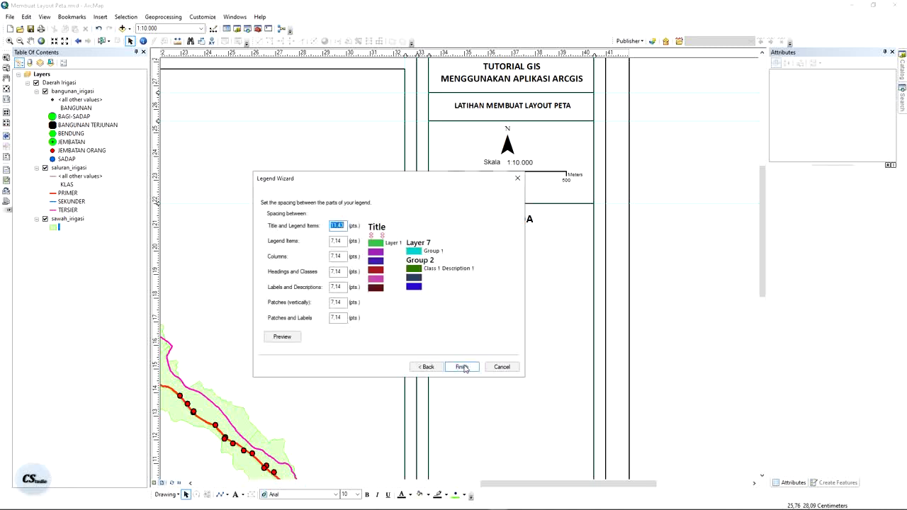
pyautogui.click(462, 367)
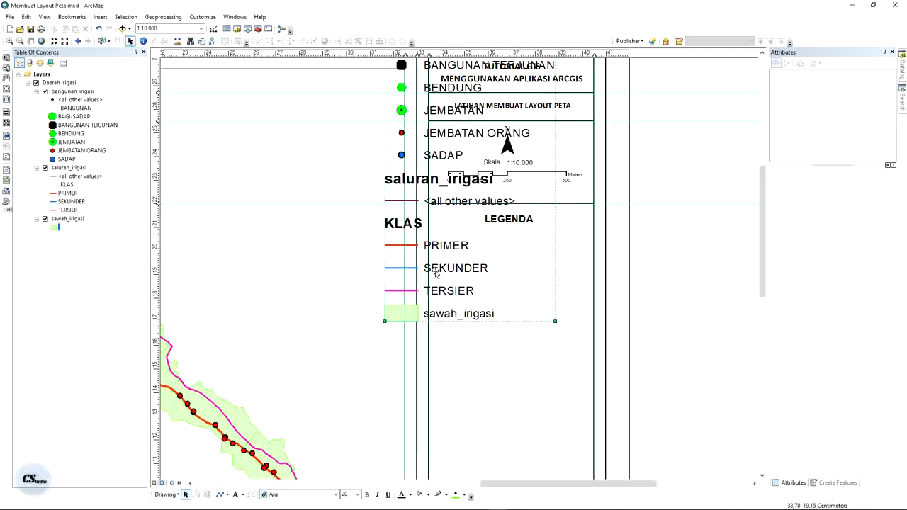
# Shrink the legend to fit inside the LEGENDA box and place it just below the LEGENDA heading.
pyautogui.scroll(3, 454, 262)
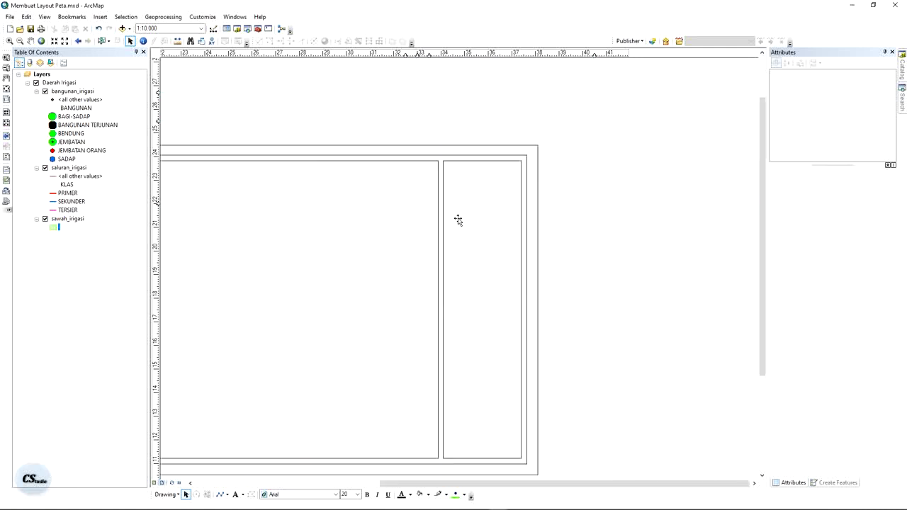
pyautogui.moveTo(440, 168); pyautogui.dragTo(460, 301)
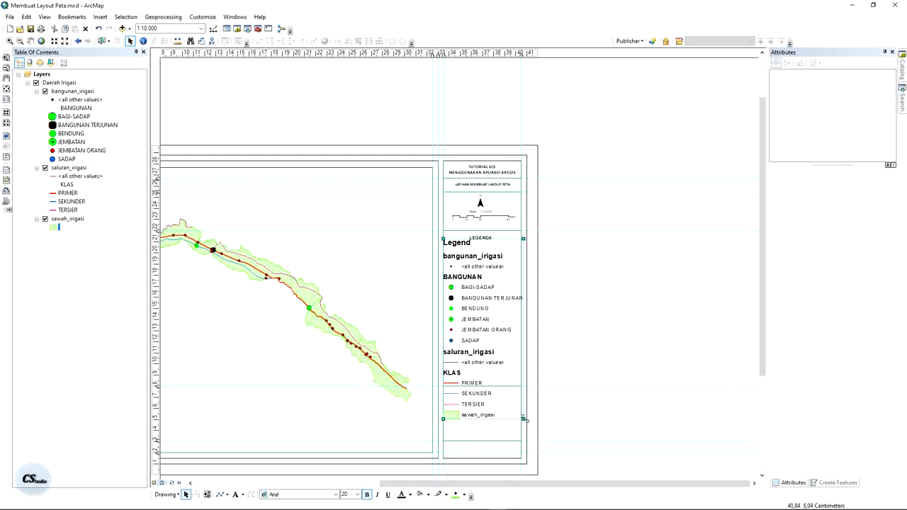
pyautogui.moveTo(526, 420); pyautogui.dragTo(510, 260)
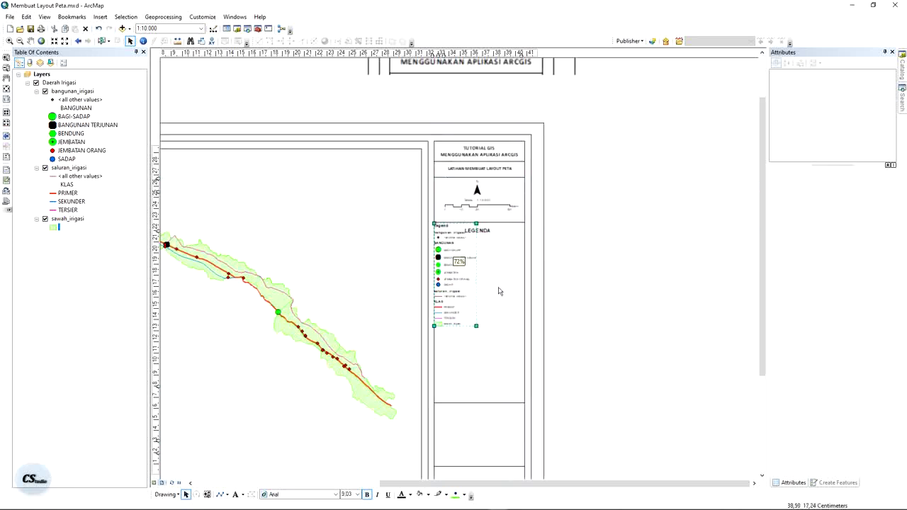
pyautogui.scroll(-3, 500, 291)
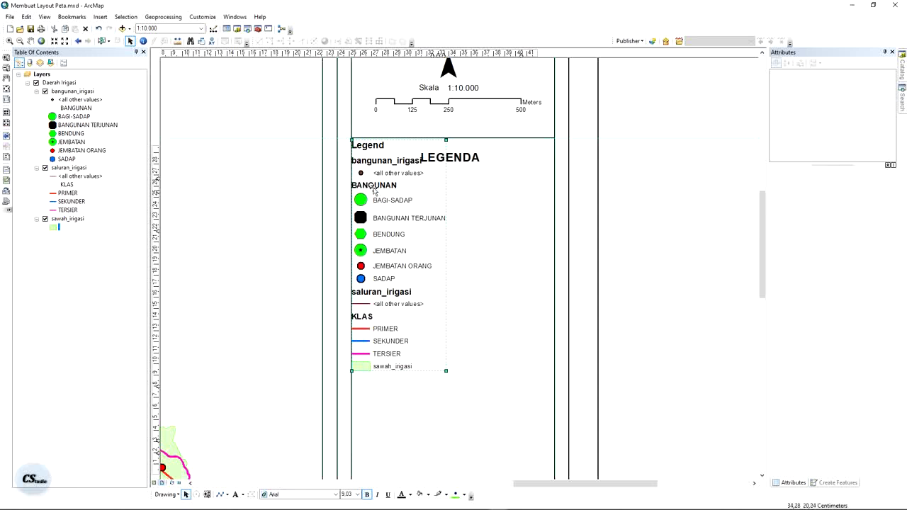
pyautogui.moveTo(374, 191); pyautogui.dragTo(388, 235)
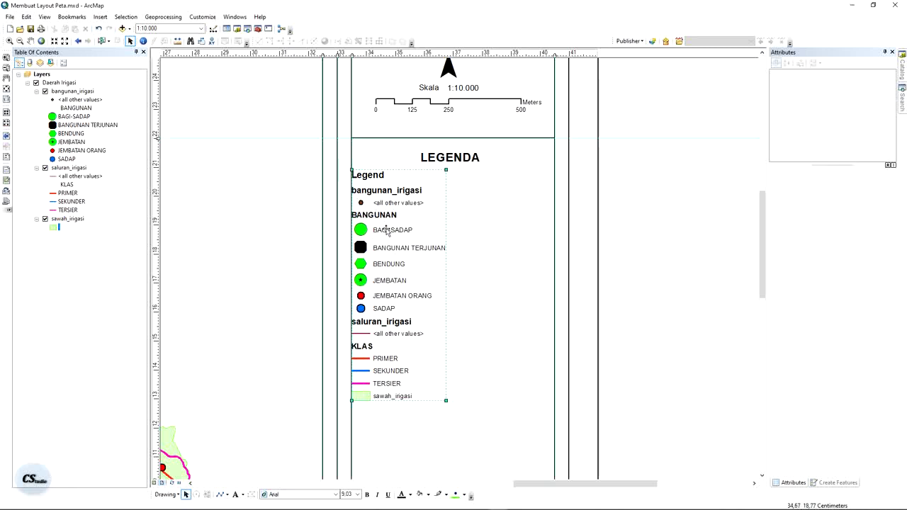
pyautogui.click(401, 360)
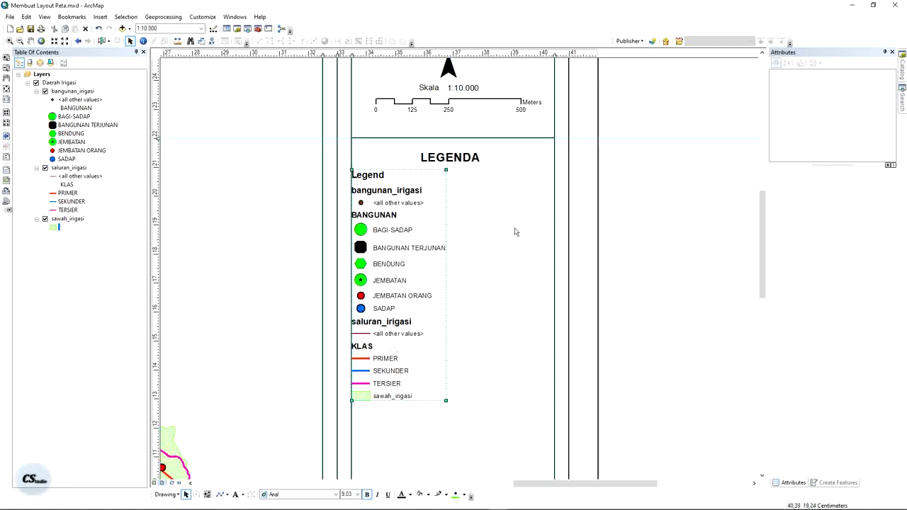
# Convert the legend to graphics and ungroup it into separate elements.
pyautogui.rightClick(375, 209)
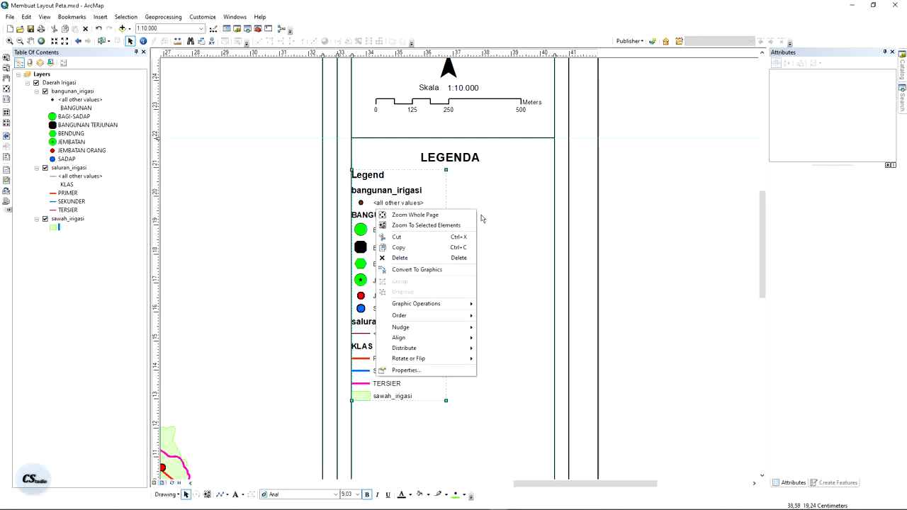
pyautogui.click(625, 158)
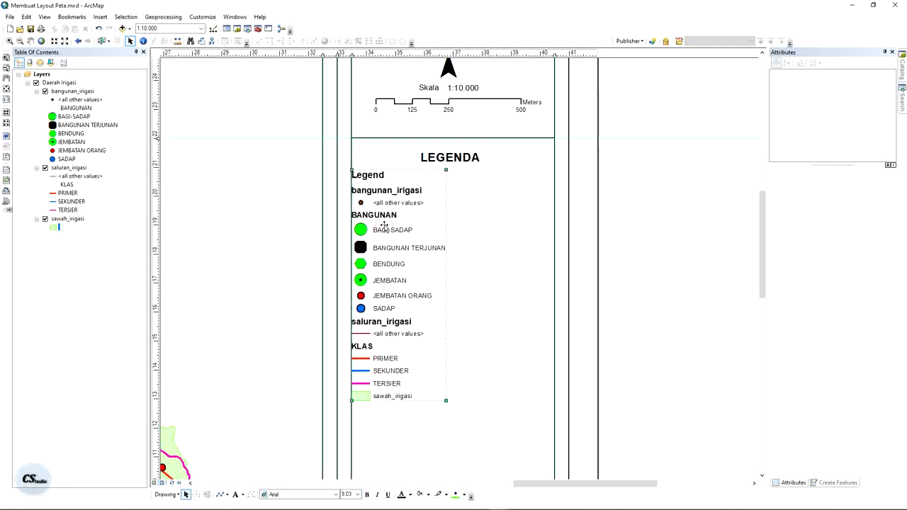
pyautogui.rightClick(383, 226)
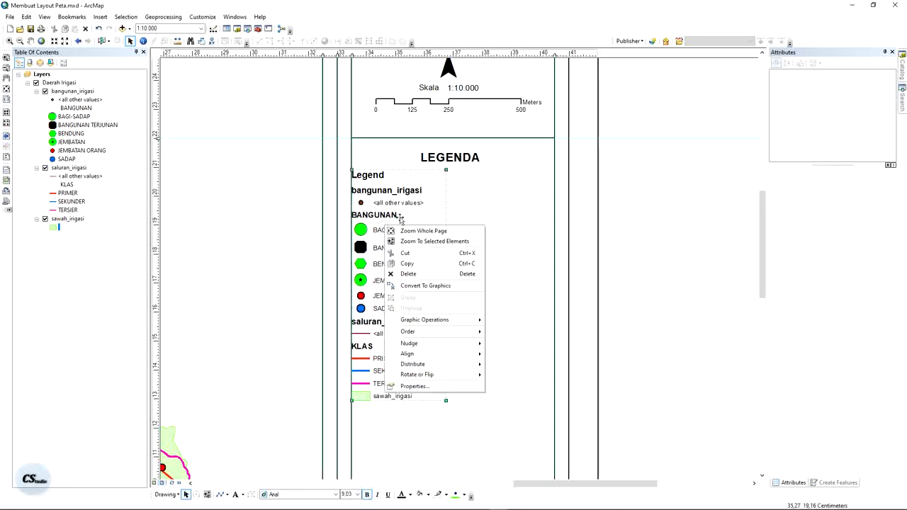
pyautogui.click(421, 288)
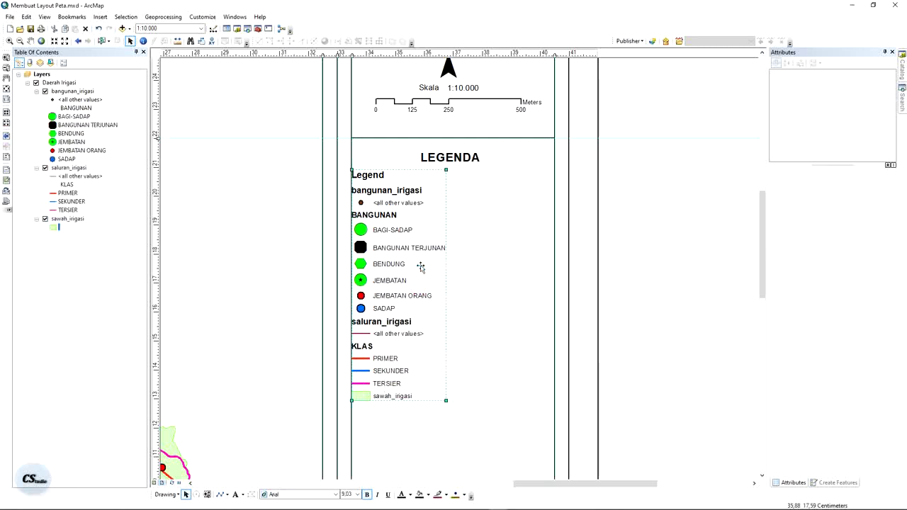
pyautogui.rightClick(386, 224)
pyautogui.click(426, 308)
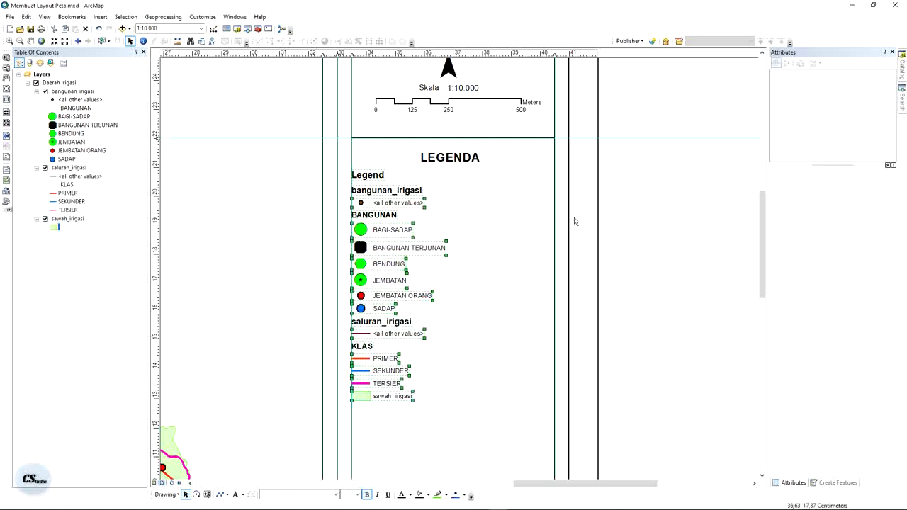
# Delete the Legend title, the bangunan_irigasi heading and the <all other values> entry directly below it.
pyautogui.click(643, 201)
pyautogui.moveTo(323, 164); pyautogui.dragTo(439, 212)
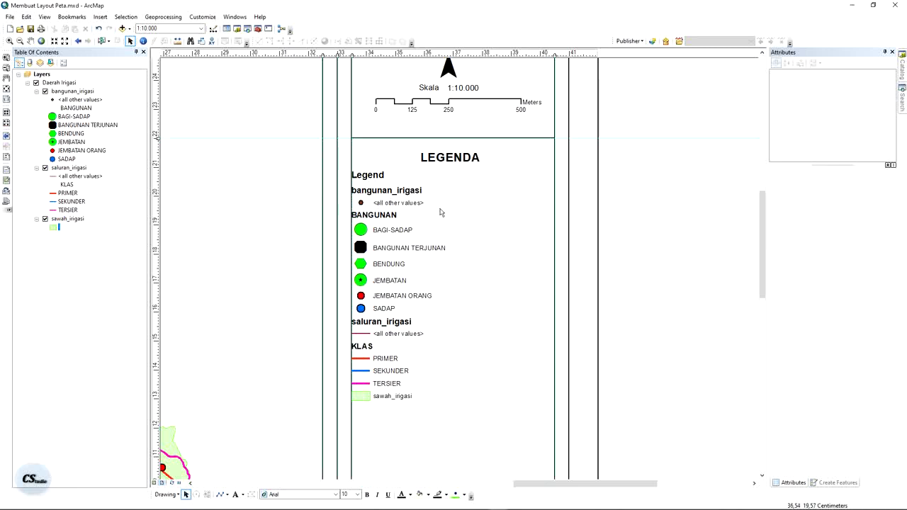
pyautogui.rightClick(406, 192)
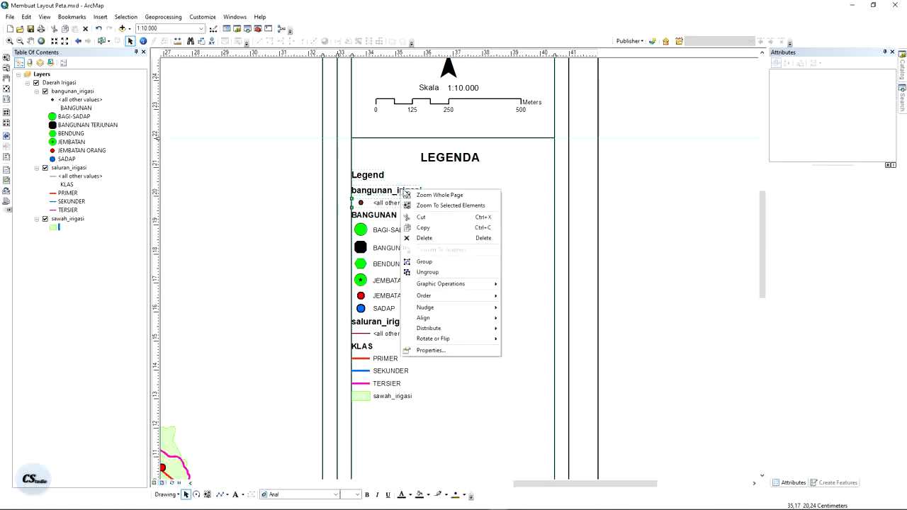
pyautogui.click(423, 238)
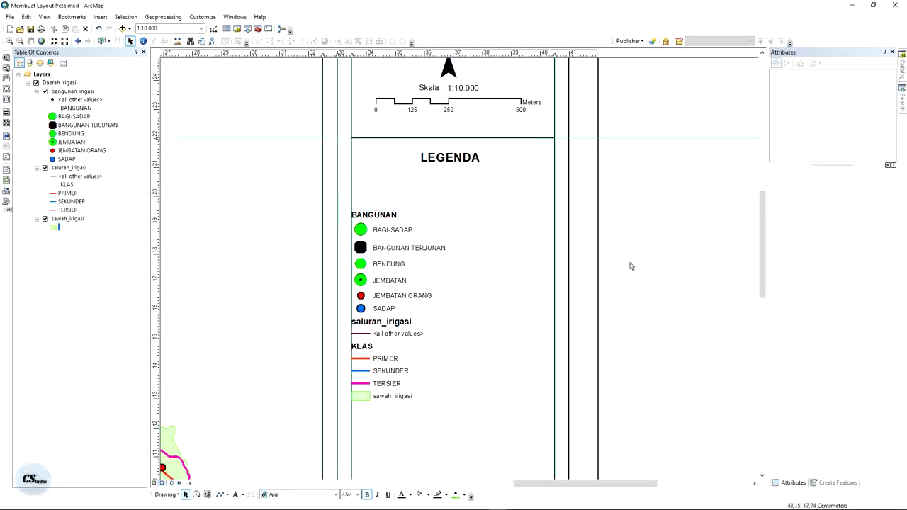
# Delete the saluran_irigasi heading and the <all other values> entry directly below it from the legend.
pyautogui.click(404, 323)
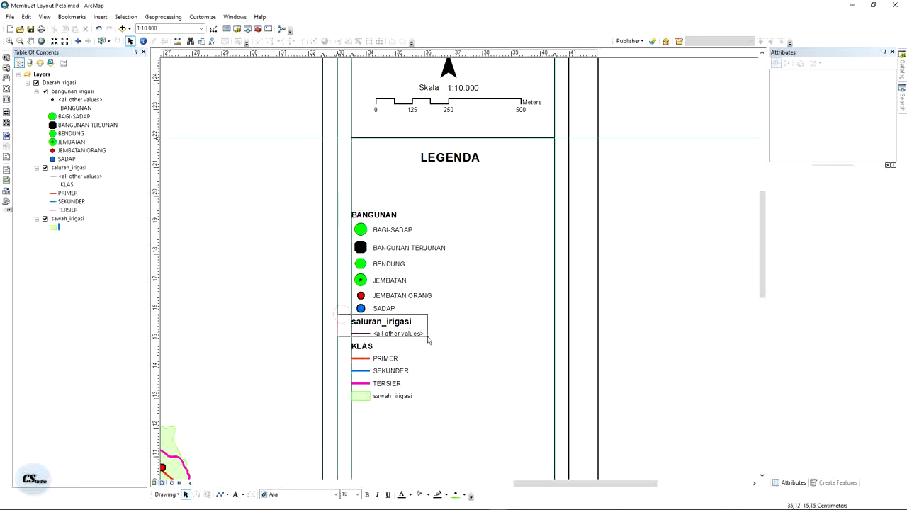
pyautogui.rightClick(404, 323)
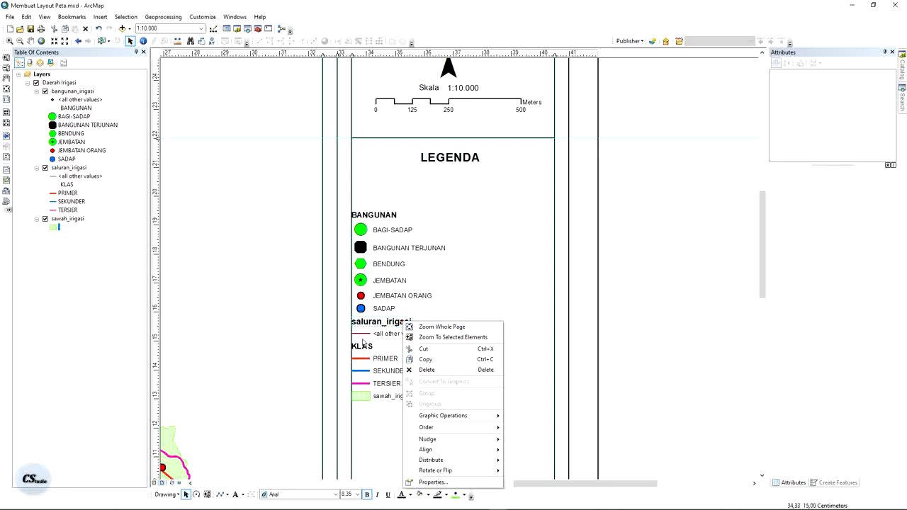
pyautogui.click(364, 333)
pyautogui.rightClick(384, 331)
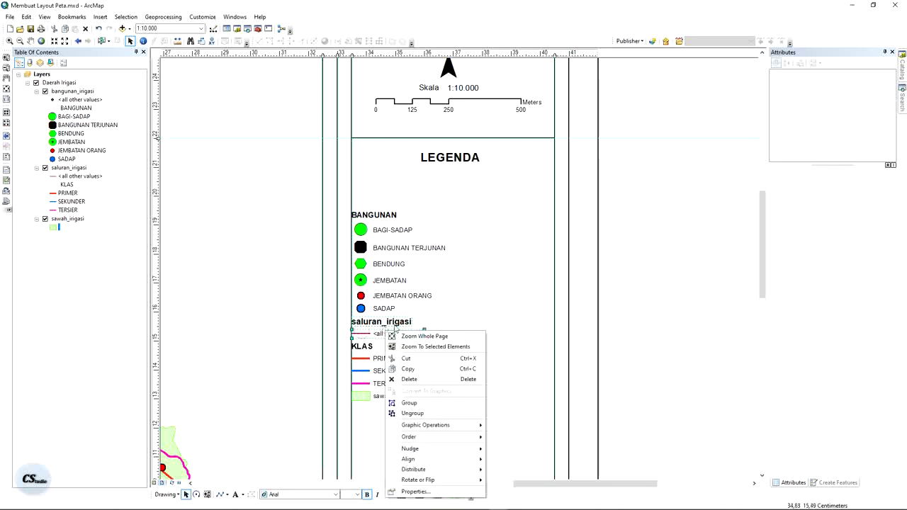
pyautogui.click(425, 379)
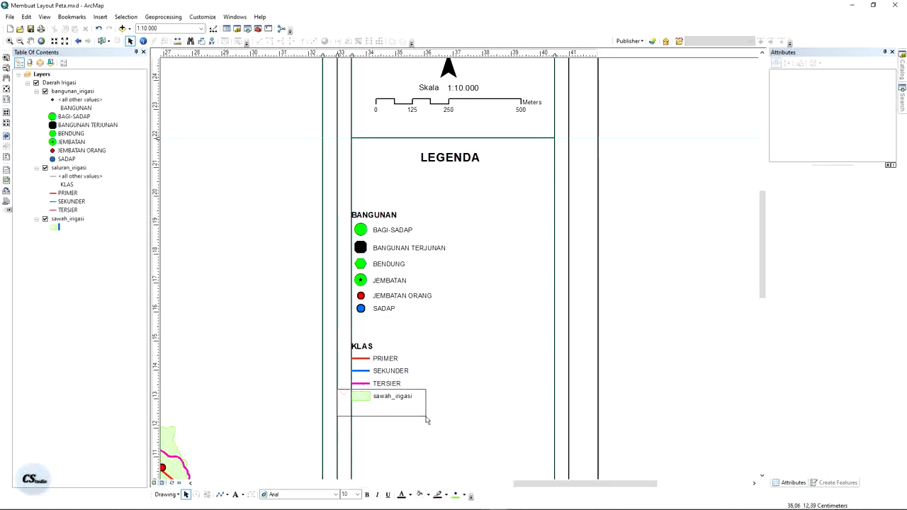
# Move the sawah_irigasi legend entry down to leave room for a heading between it and the TERSIER entry.
pyautogui.moveTo(425, 420); pyautogui.dragTo(426, 420)
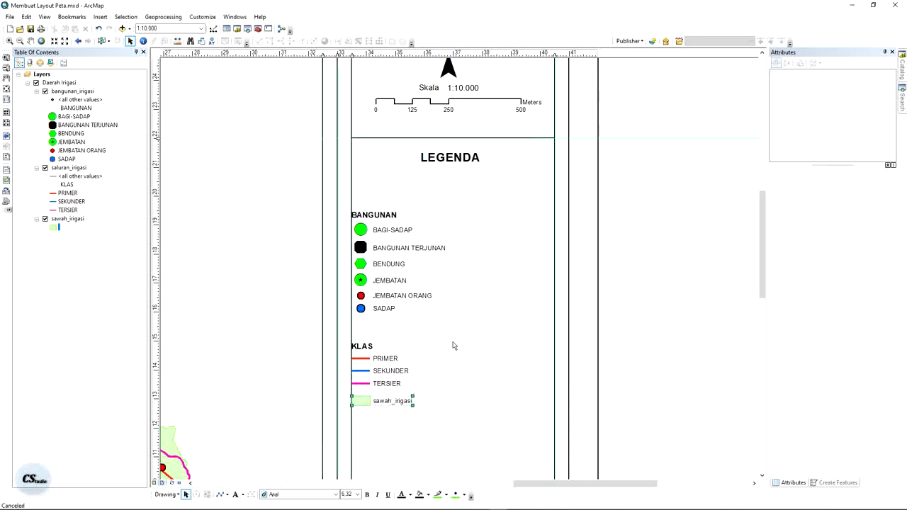
pyautogui.press('Down')
pyautogui.press('Down')
pyautogui.press('Down')
pyautogui.press('Down')
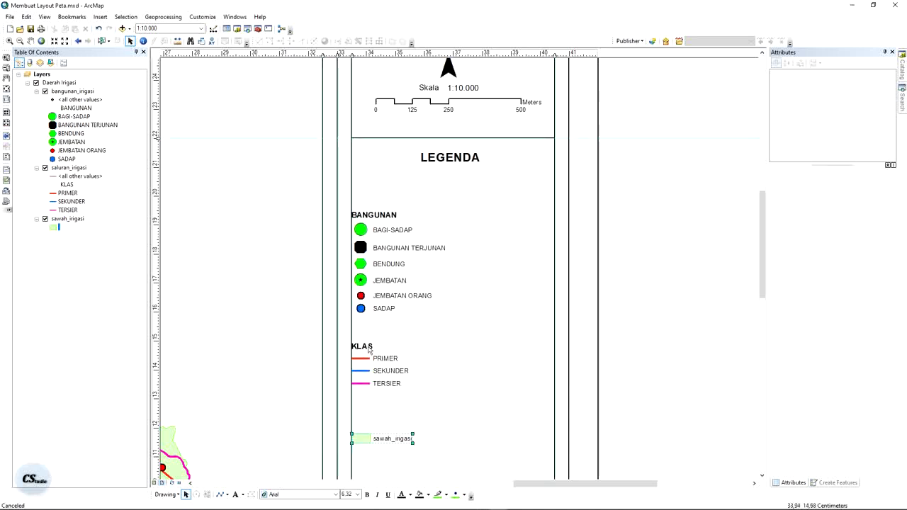
# Change the BANGUNAN legend heading's text to BANGUNAN IRIGASI.
pyautogui.click(362, 350)
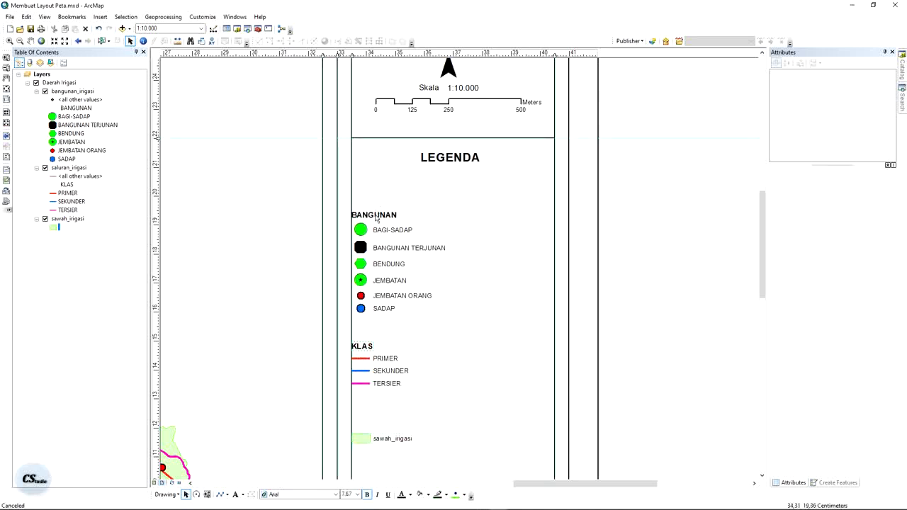
pyautogui.doubleClick(376, 217)
pyautogui.click(419, 209)
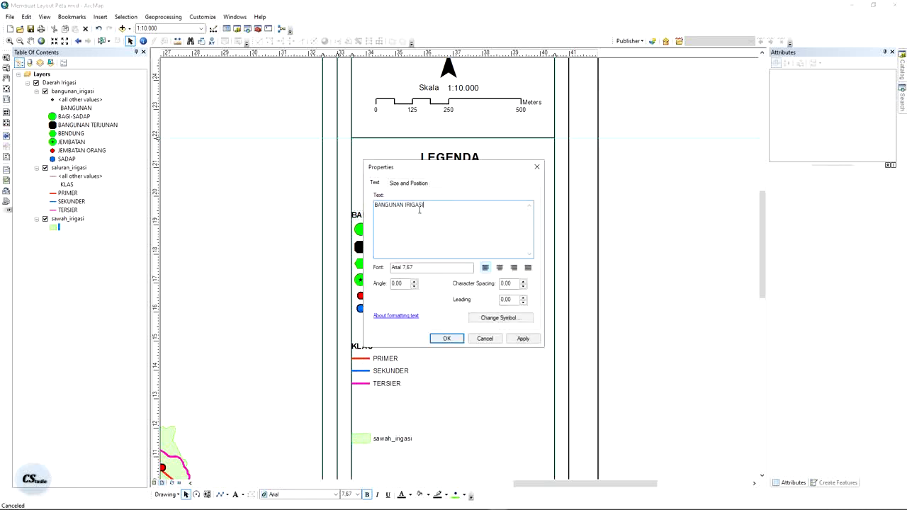
pyautogui.click(522, 338)
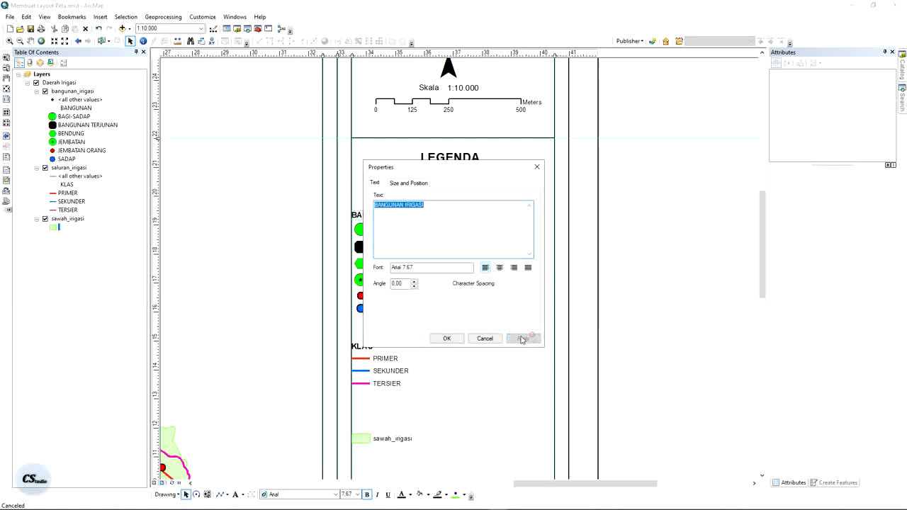
pyautogui.click(448, 338)
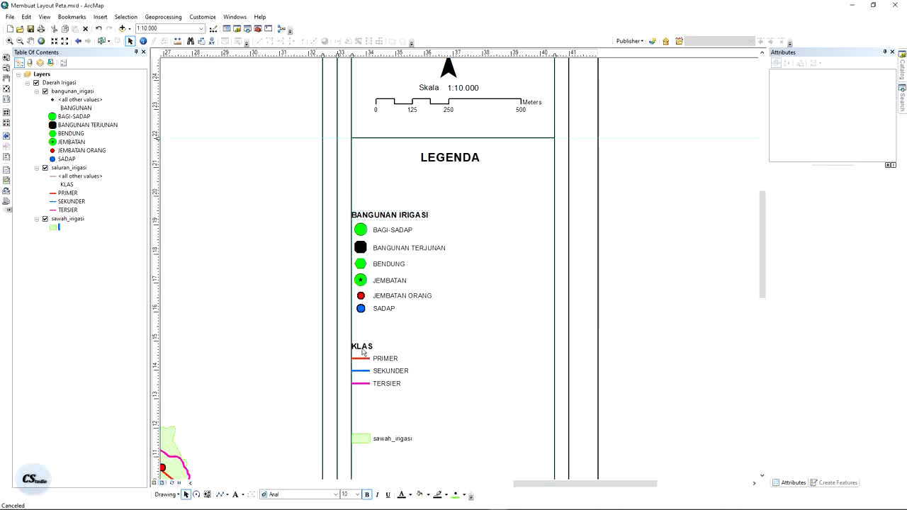
# Change the KLAS legend heading's text to SALURAN IRIGASI.
pyautogui.doubleClick(362, 347)
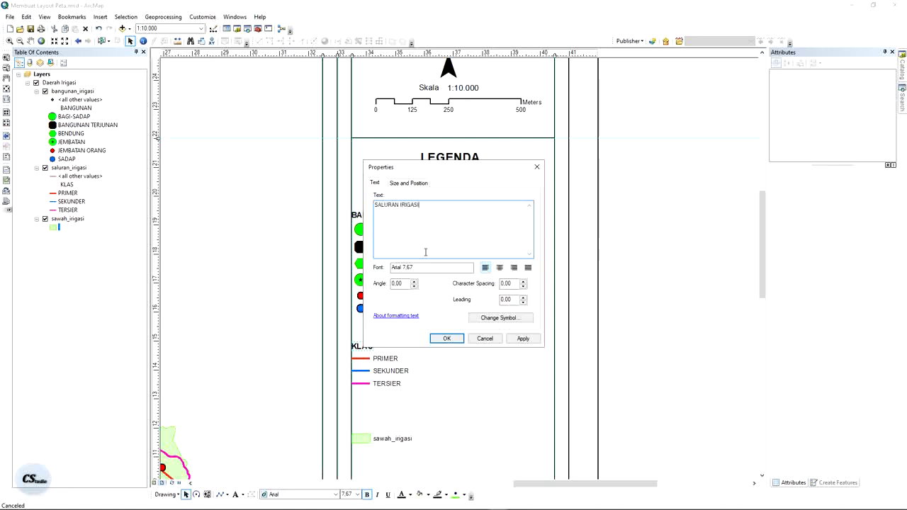
pyautogui.write('SALURAN IRIGASI')
pyautogui.click(446, 338)
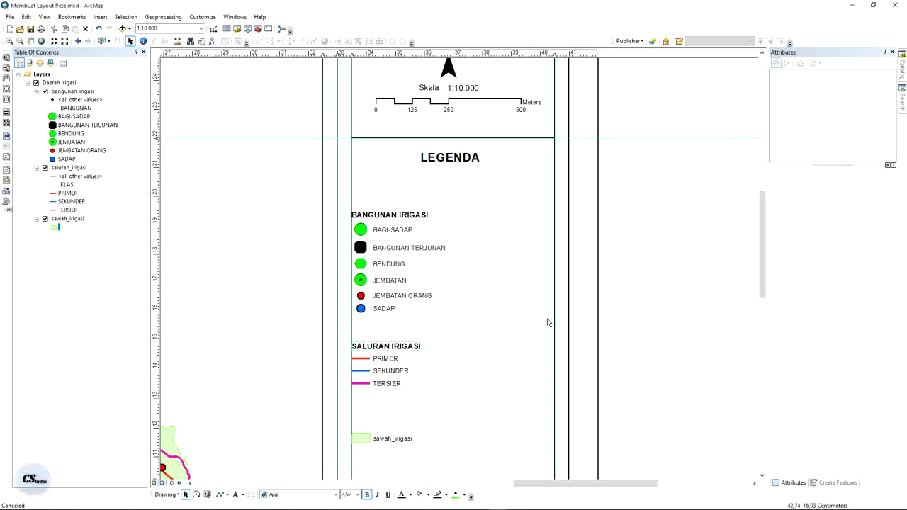
# Duplicate the SALURAN IRIGASI heading and place the copy directly above the sawah_irigasi entry, aligned with the other headings.
pyautogui.rightClick(397, 347)
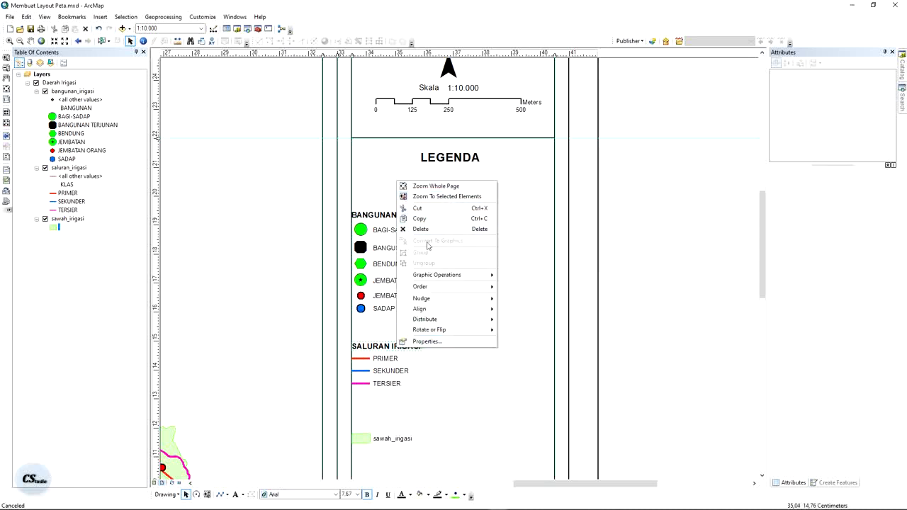
pyautogui.click(428, 219)
pyautogui.rightClick(622, 200)
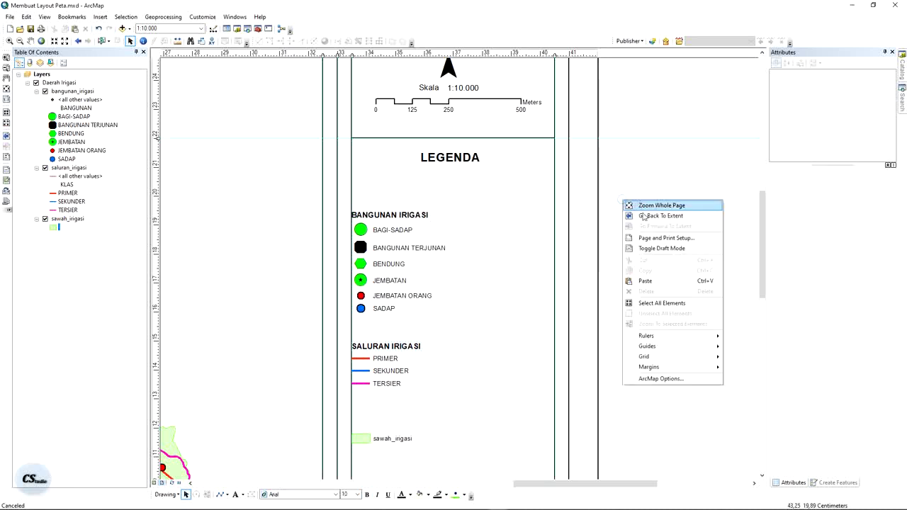
pyautogui.click(642, 281)
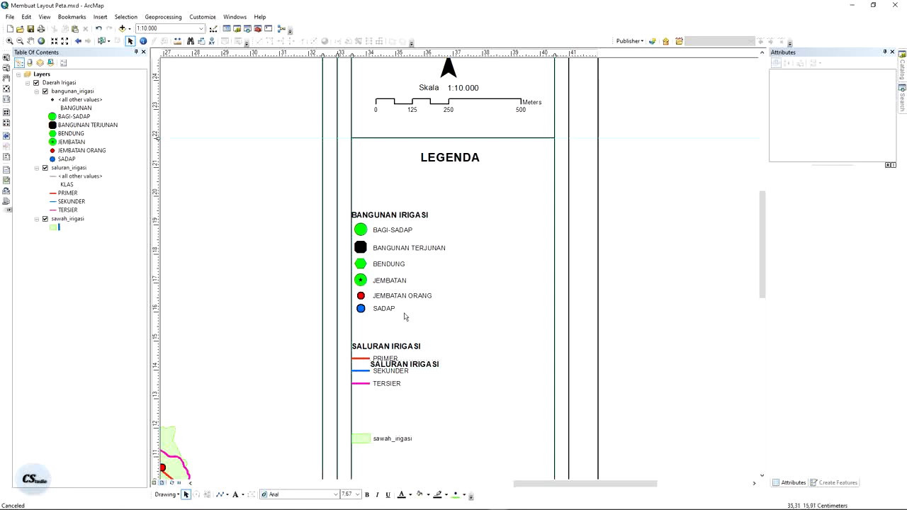
pyautogui.moveTo(407, 366); pyautogui.dragTo(401, 426)
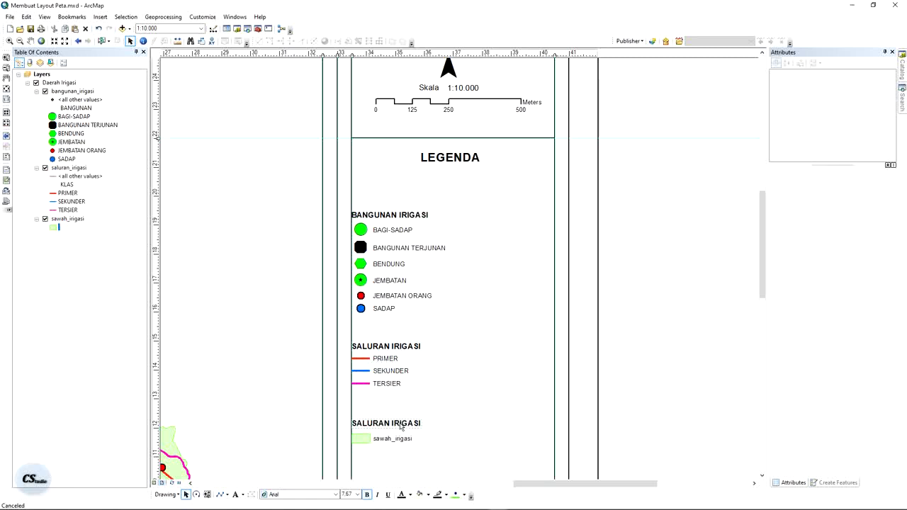
# Change the text of the copied heading above the sawah_irigasi entry to SAWAH IRIGASI.
pyautogui.rightClick(401, 425)
pyautogui.click(411, 417)
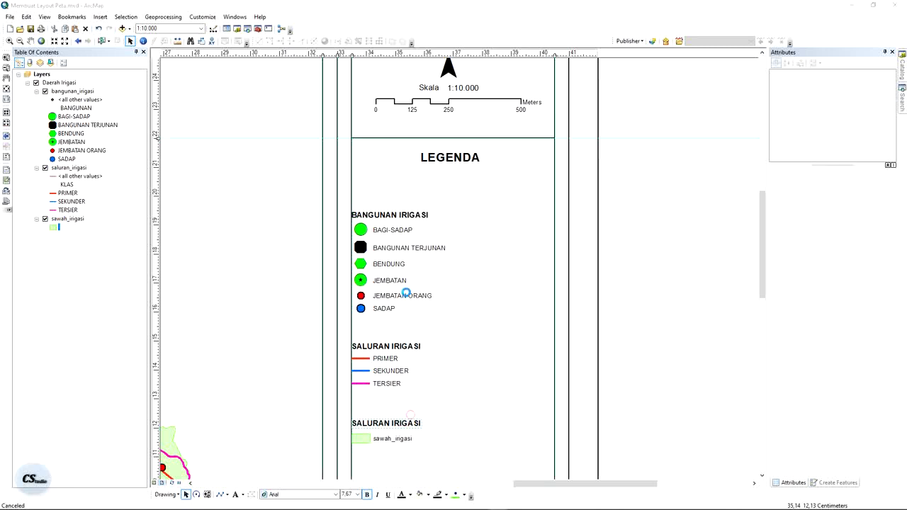
pyautogui.click(390, 204)
pyautogui.doubleClick(390, 204)
pyautogui.write('SW')
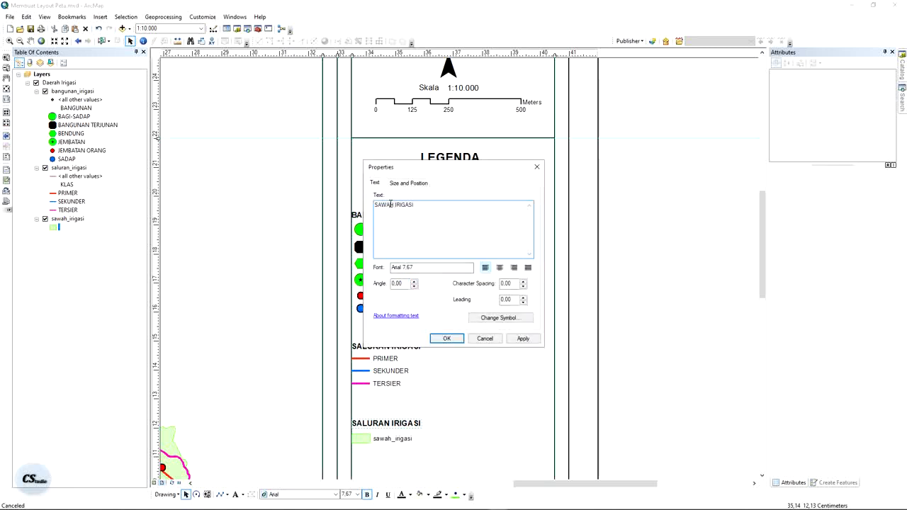
pyautogui.click(522, 338)
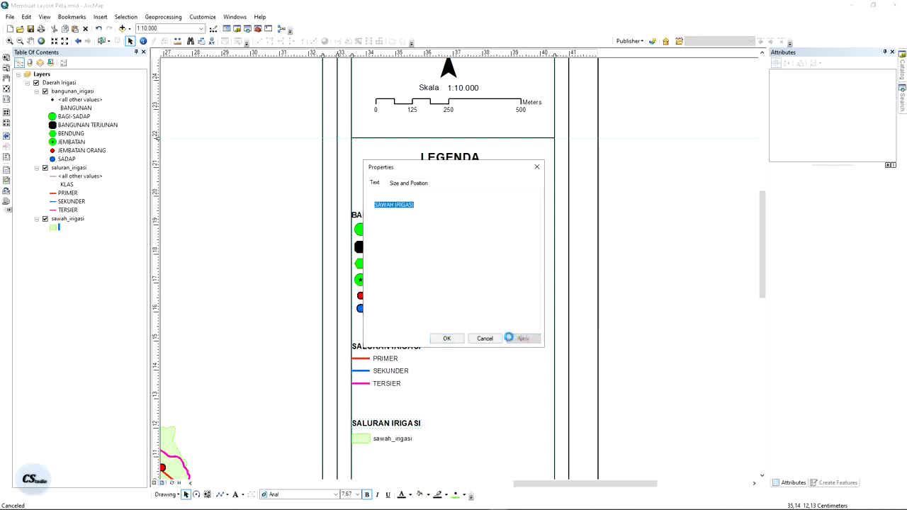
pyautogui.click(447, 338)
pyautogui.click(734, 217)
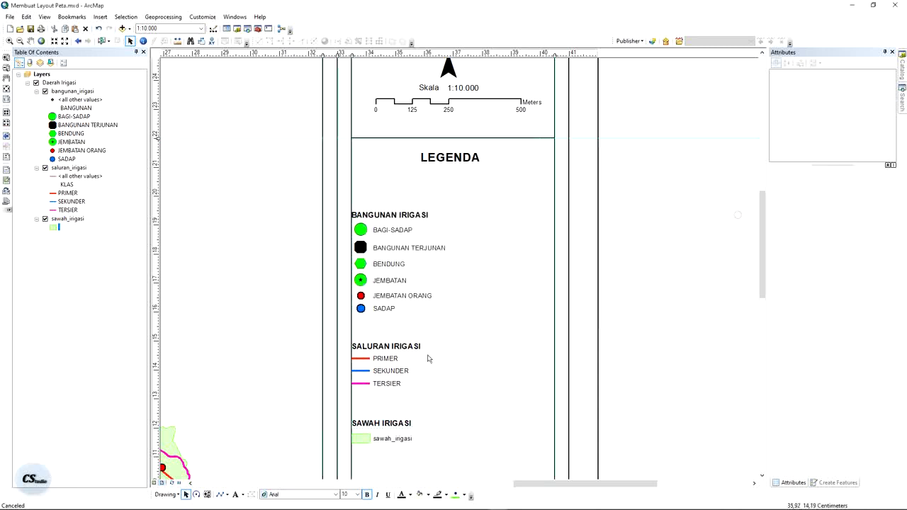
# Ungroup the sawah_irigasi legend entry and change its label text to SAWAH FUNGSIONAL.
pyautogui.moveTo(476, 337); pyautogui.dragTo(477, 278)
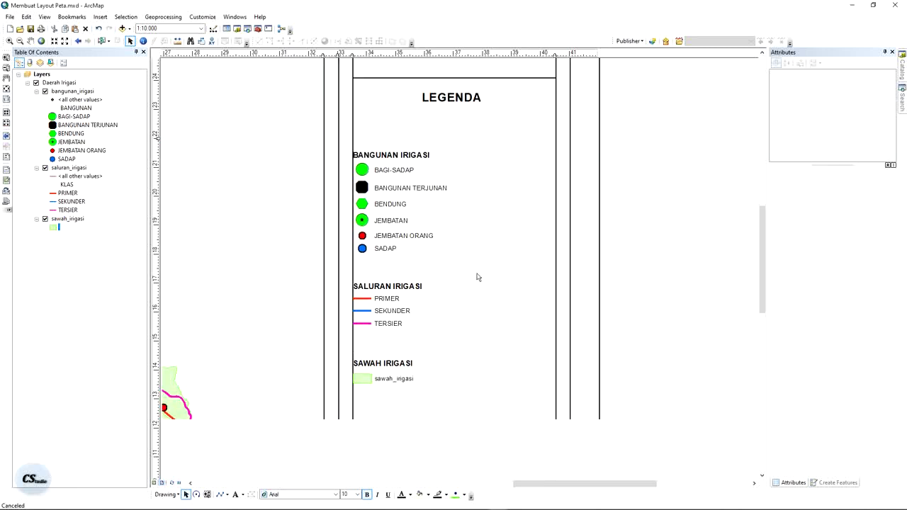
pyautogui.rightClick(392, 380)
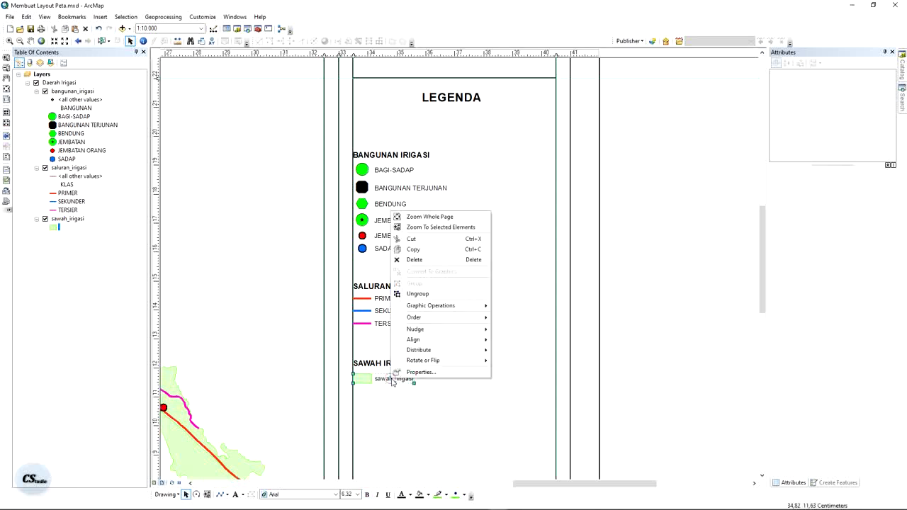
pyautogui.click(438, 293)
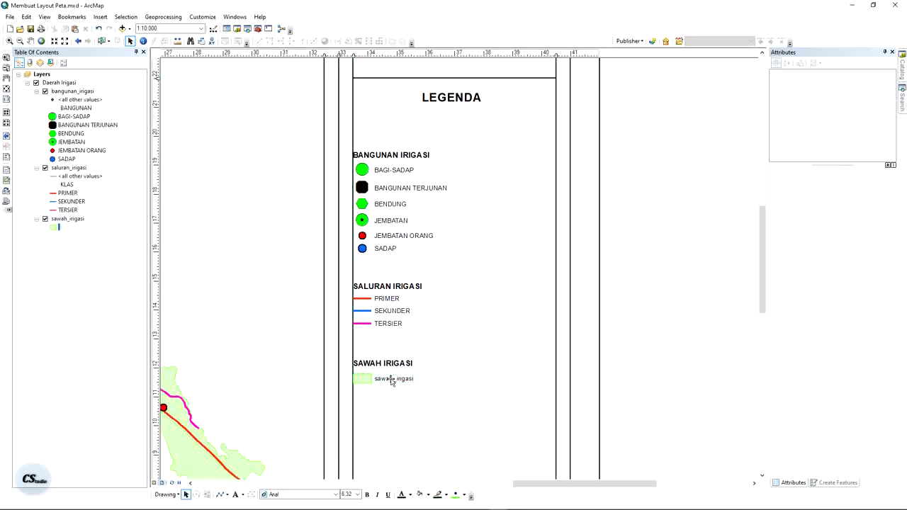
pyautogui.rightClick(392, 380)
pyautogui.click(402, 371)
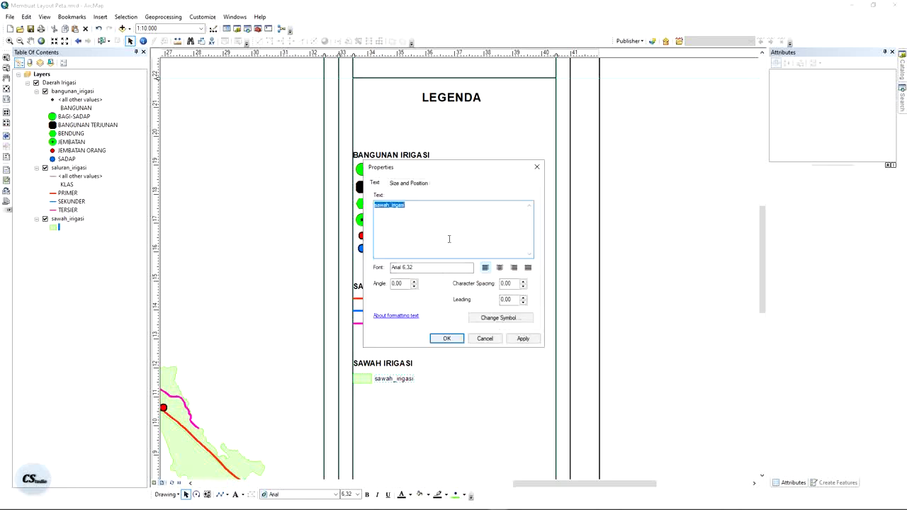
pyautogui.write('SAWAH FUNGSIONAL')
pyautogui.click(443, 340)
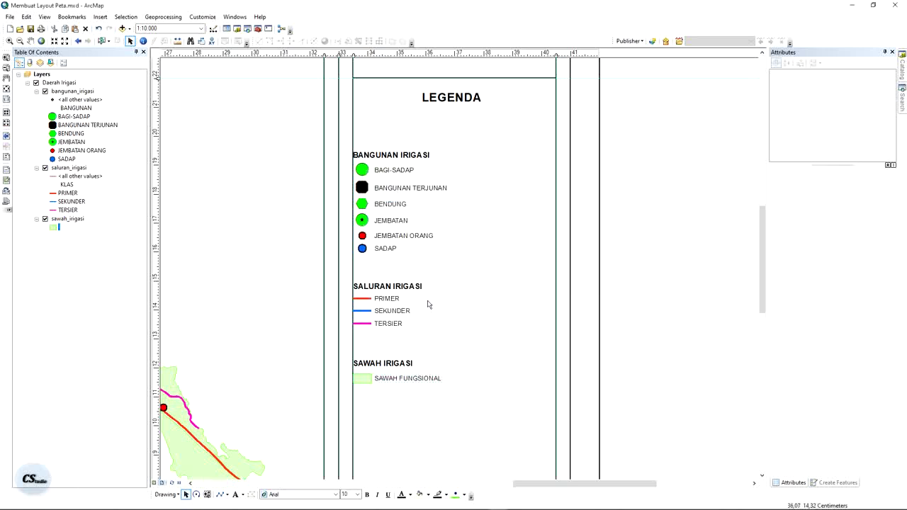
# Nudge all legend elements together slightly right, off the box's border, and up closer to the LEGENDA heading.
pyautogui.moveTo(328, 142); pyautogui.dragTo(493, 422)
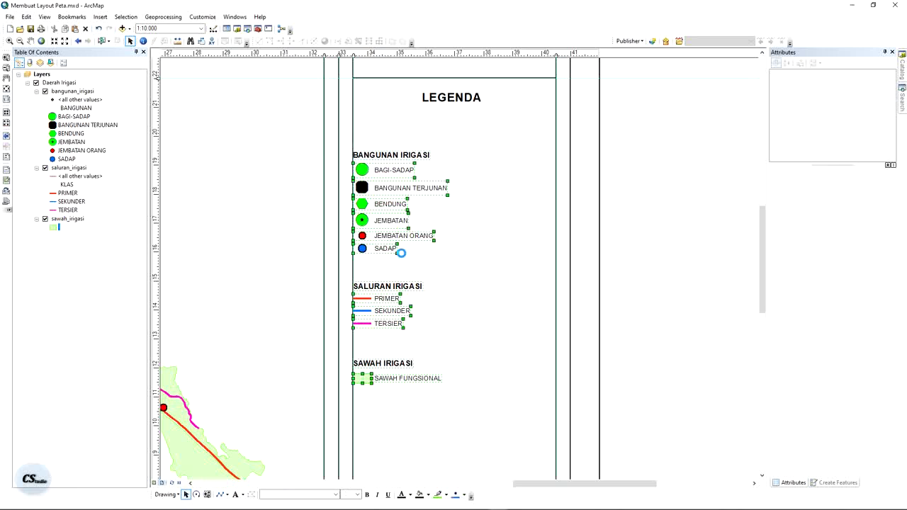
pyautogui.press('Right')
pyautogui.press('Right')
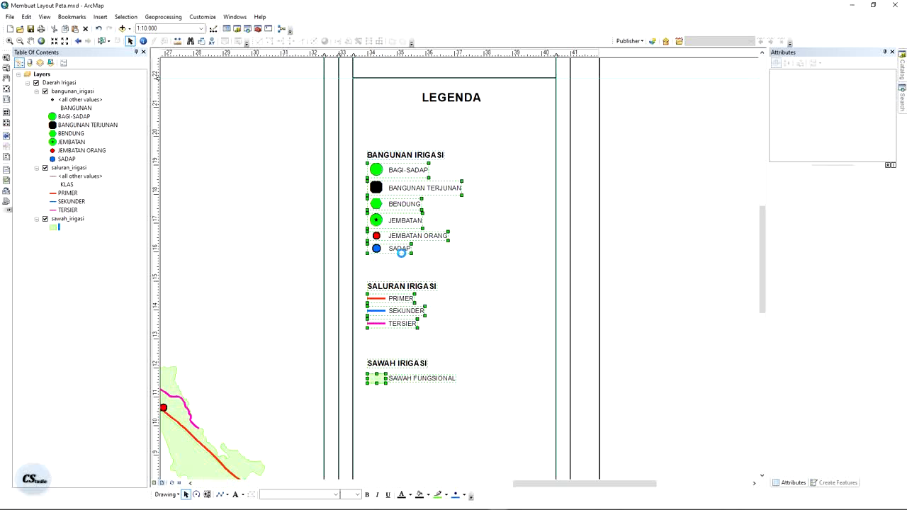
pyautogui.press('Up')
pyautogui.press('Up')
pyautogui.press('Up')
pyautogui.press('Up')
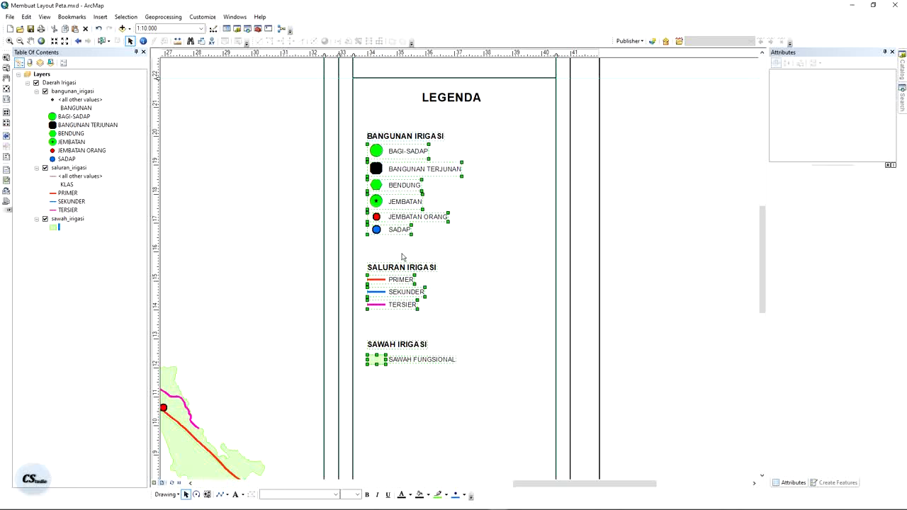
pyautogui.press('Up')
pyautogui.press('Left')
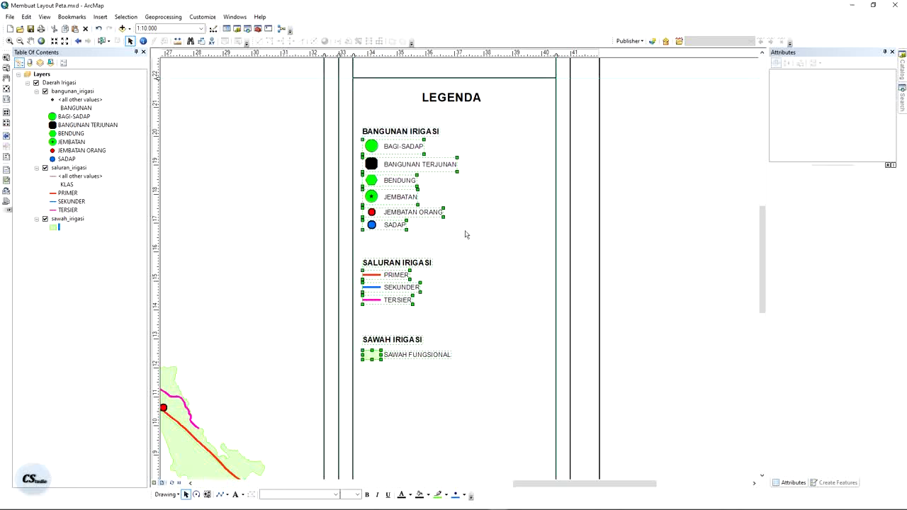
pyautogui.click(578, 282)
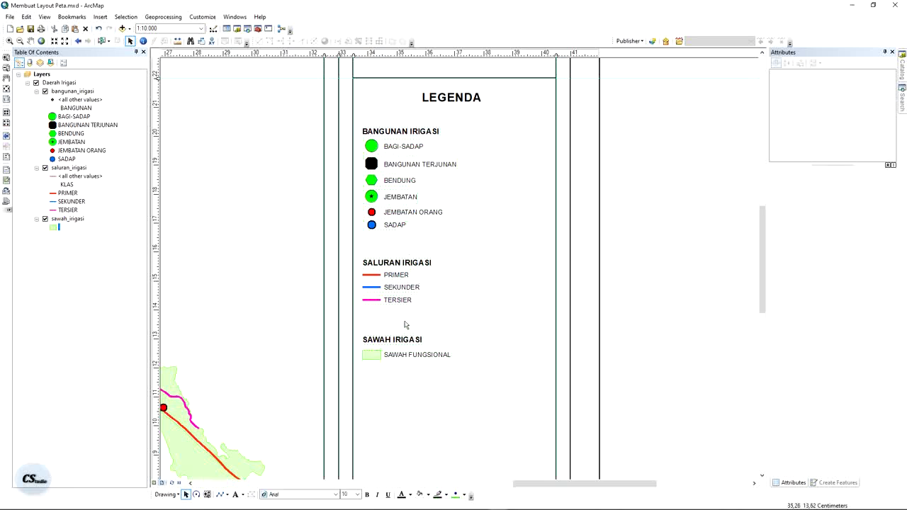
# Group the SAWAH IRIGASI heading with its SAWAH FUNGSIONAL patch and label.
pyautogui.scroll(-2, 405, 324)
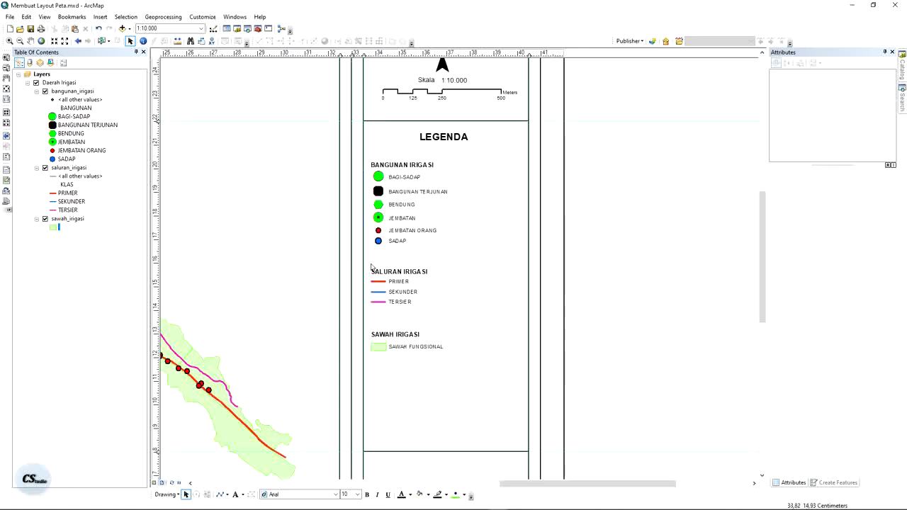
pyautogui.moveTo(495, 379); pyautogui.dragTo(357, 317)
pyautogui.rightClick(398, 334)
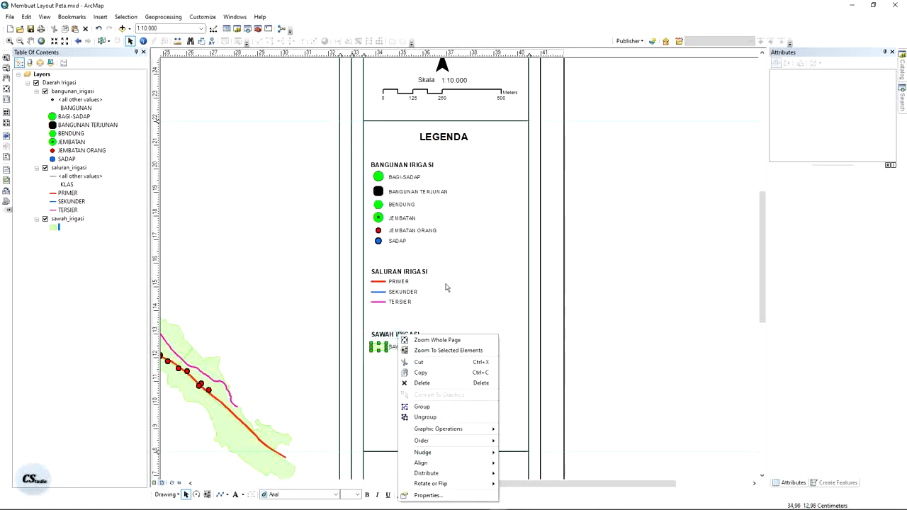
pyautogui.click(422, 406)
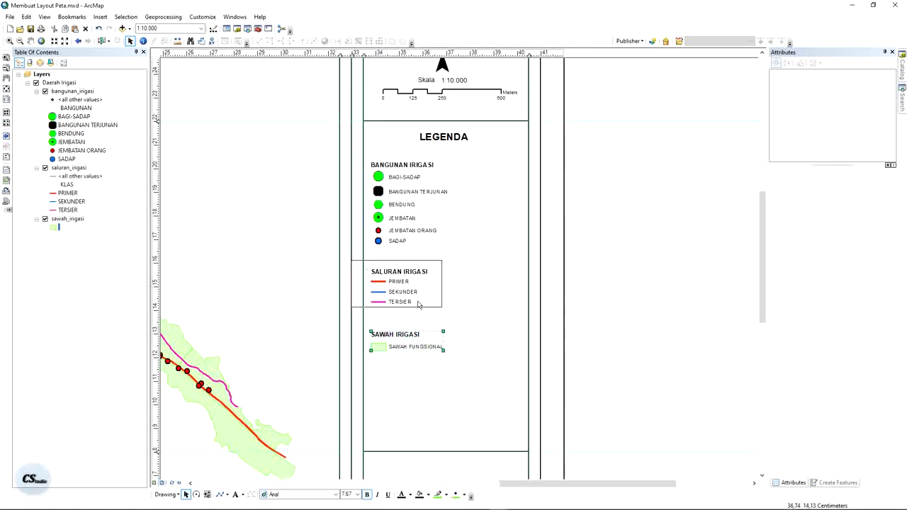
# Group the SALURAN IRIGASI heading with its PRIMER, SEKUNDER and TERSIER entries.
pyautogui.moveTo(454, 322); pyautogui.dragTo(352, 260)
pyautogui.rightClick(393, 277)
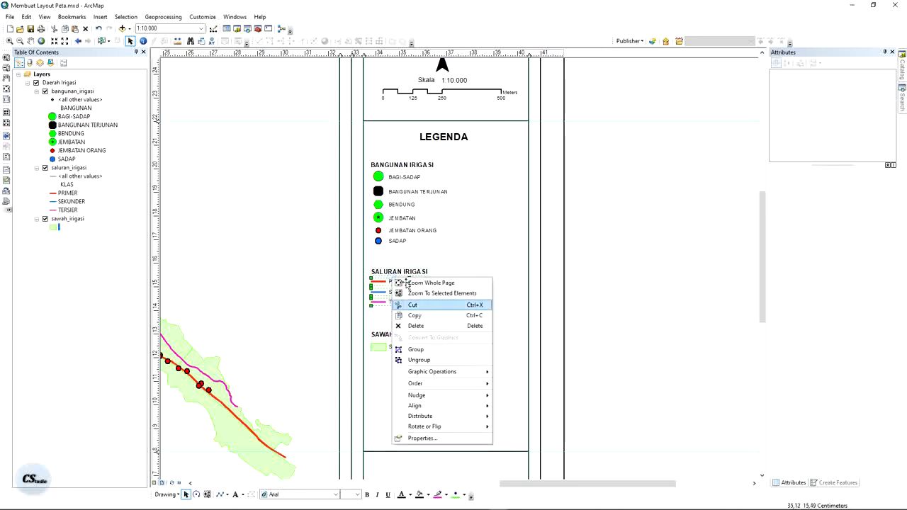
pyautogui.click(417, 350)
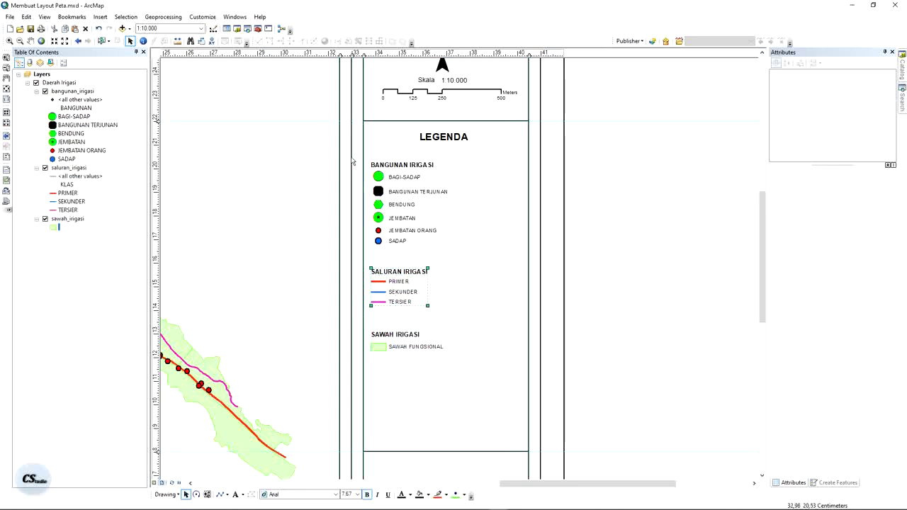
# Group the BANGUNAN IRIGASI heading with its six symbol entries, from BAGI-SADAP to SADAP.
pyautogui.moveTo(353, 161); pyautogui.dragTo(499, 261)
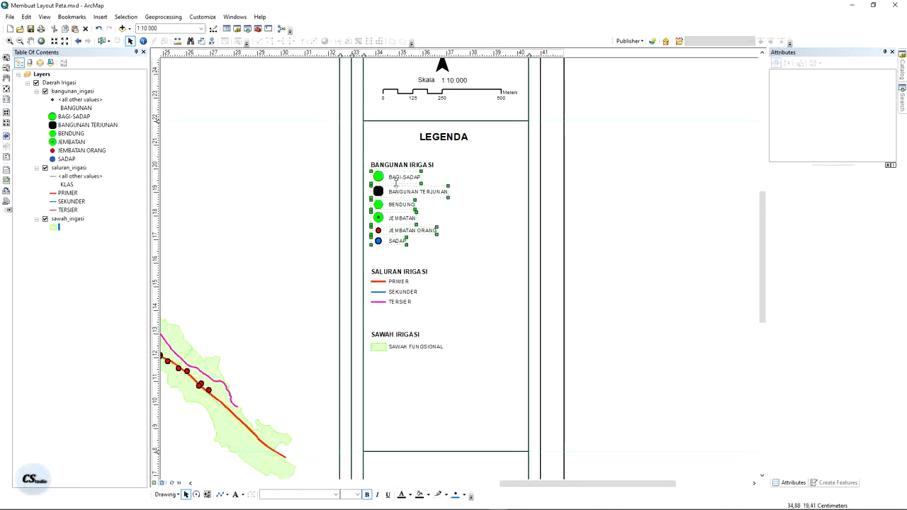
pyautogui.rightClick(396, 183)
pyautogui.click(435, 257)
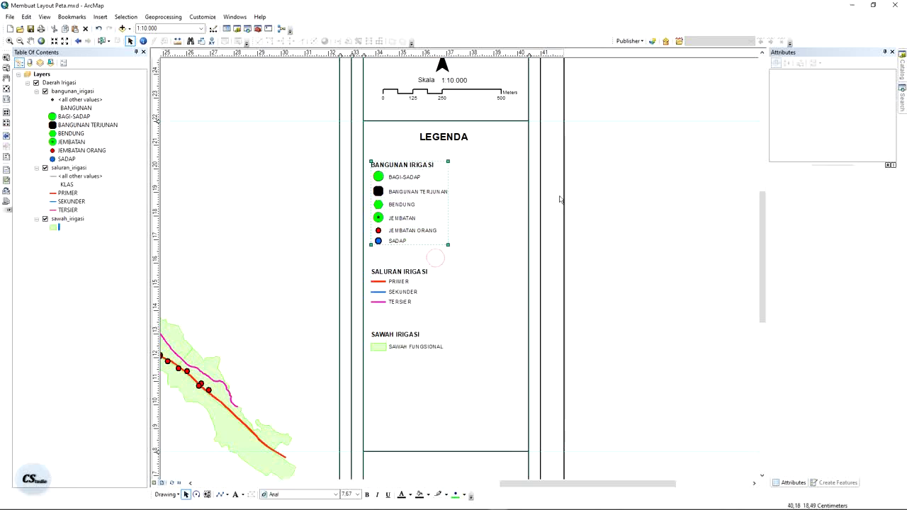
# Move the SAWAH IRIGASI group up beside the SALURAN IRIGASI group, level with its heading, and nudge it slightly left.
pyautogui.click(387, 337)
pyautogui.moveTo(400, 337); pyautogui.dragTo(479, 275)
pyautogui.press('Left')
pyautogui.press('Left')
pyautogui.press('Left')
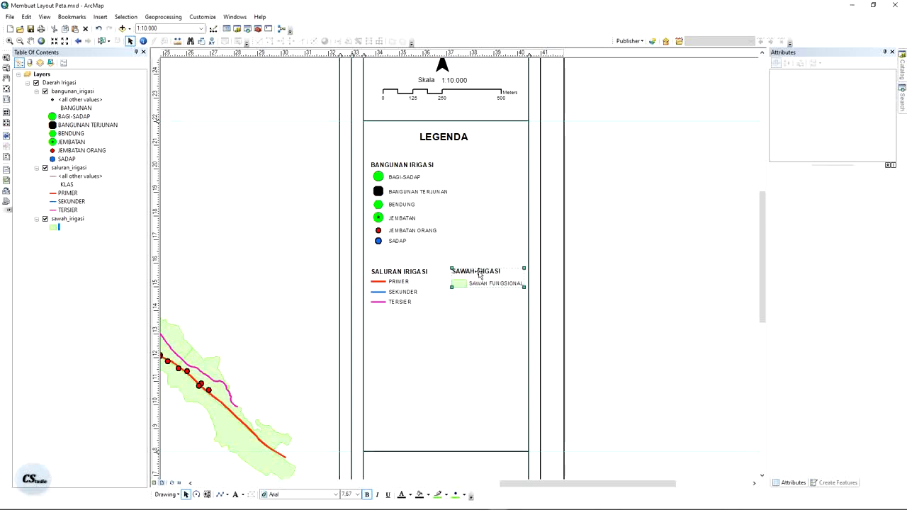
pyautogui.click(619, 197)
# Ungroup the BANGUNAN IRIGASI legend group into its heading and separate symbol entries.
pyautogui.scroll(1, 572, 244)
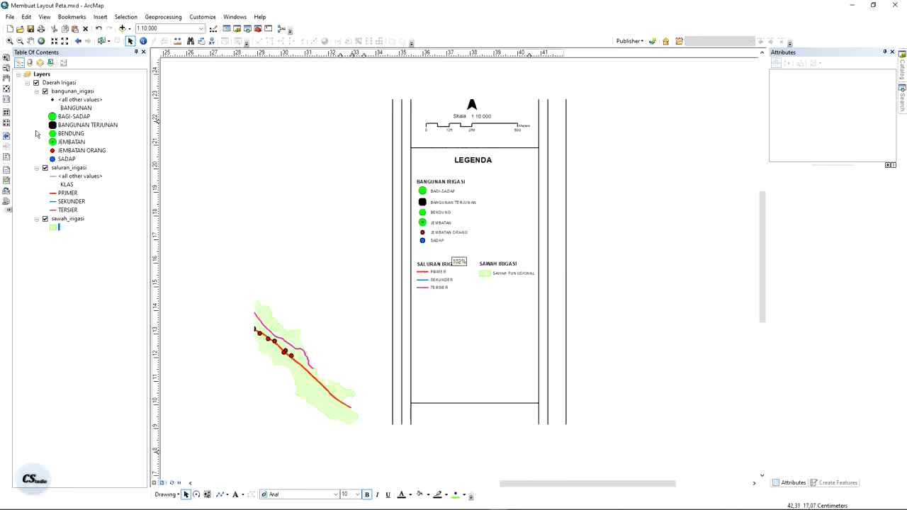
pyautogui.scroll(2, 553, 206)
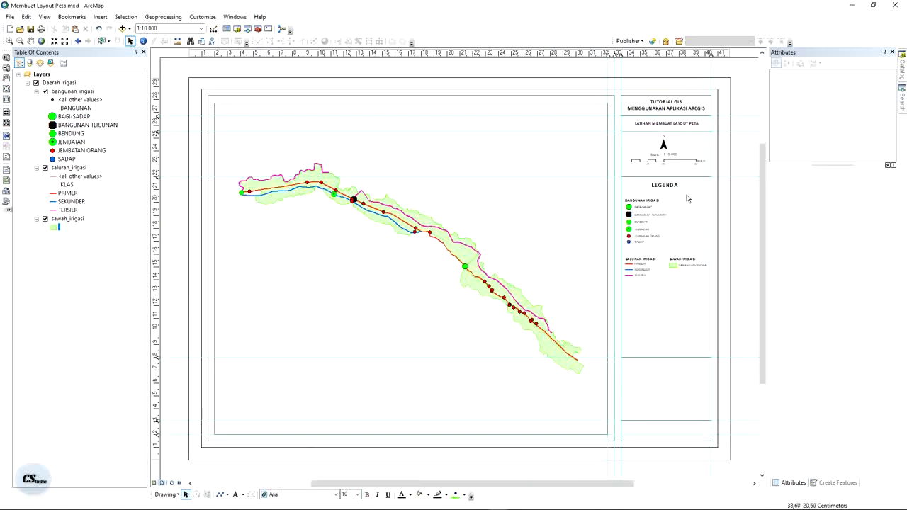
pyautogui.moveTo(690, 205); pyautogui.dragTo(527, 257)
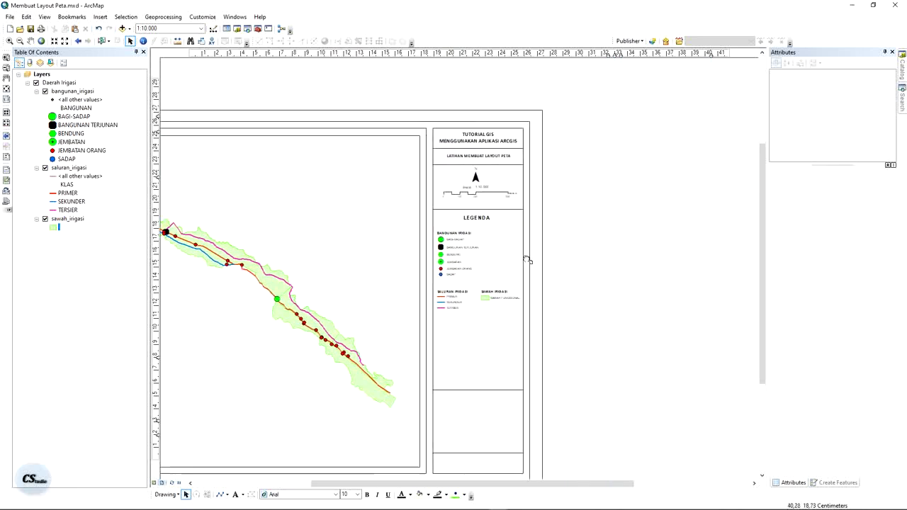
pyautogui.scroll(-2, 504, 271)
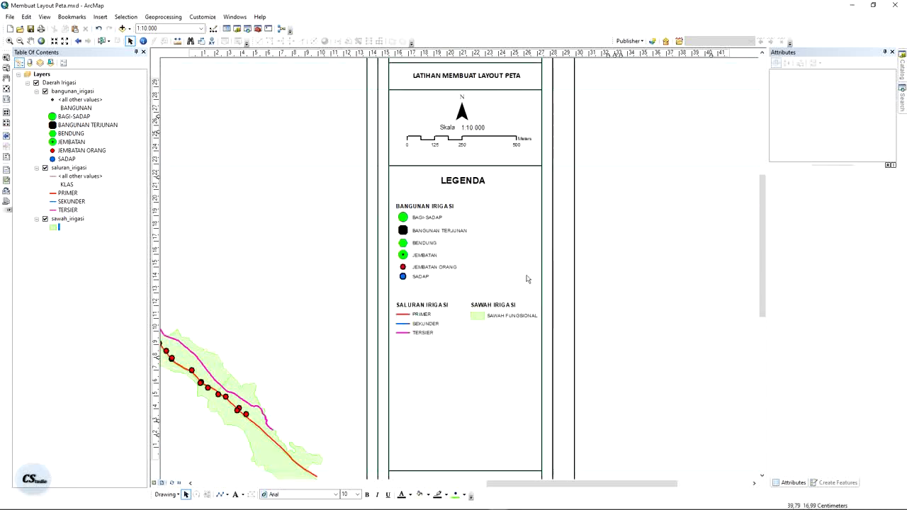
pyautogui.scroll(-2, 517, 291)
pyautogui.scroll(-1, 510, 297)
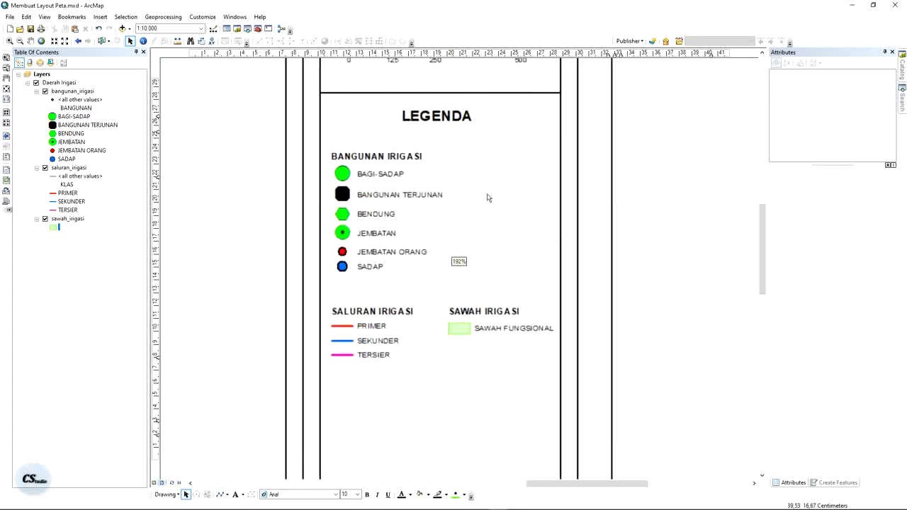
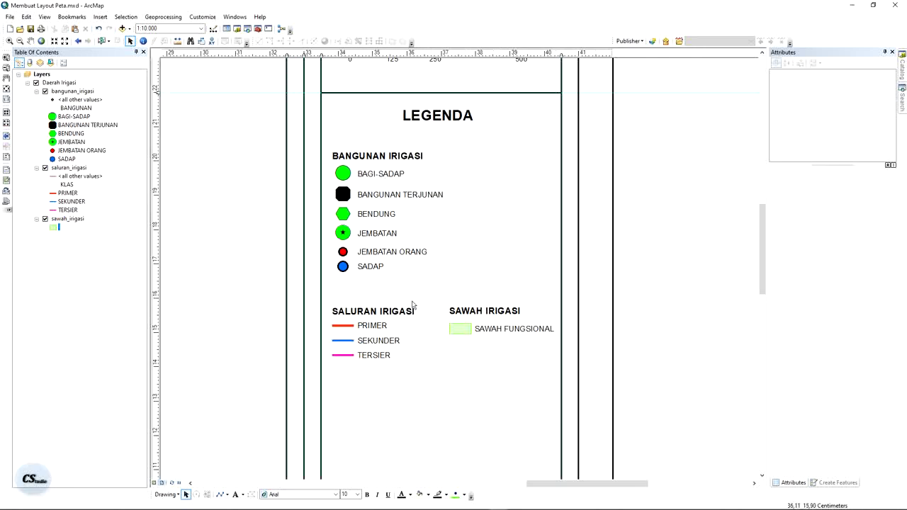
pyautogui.click(350, 495)
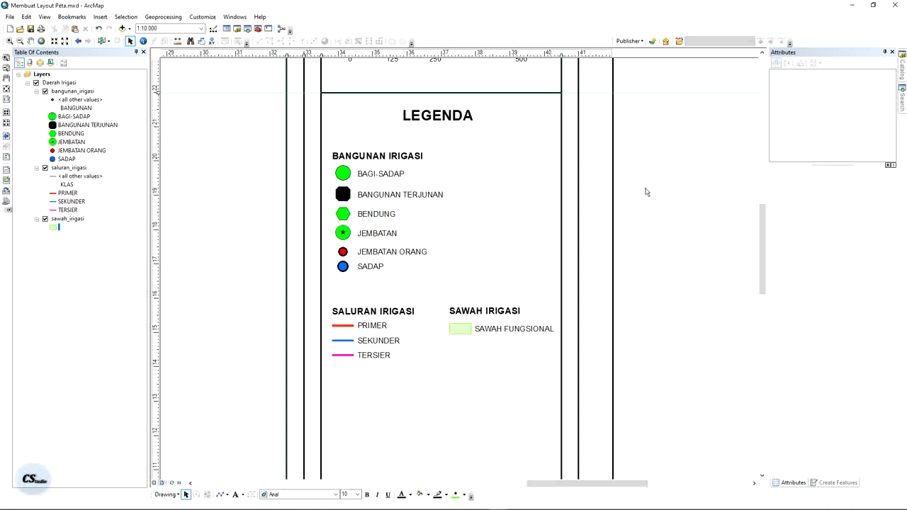
pyautogui.click(361, 182)
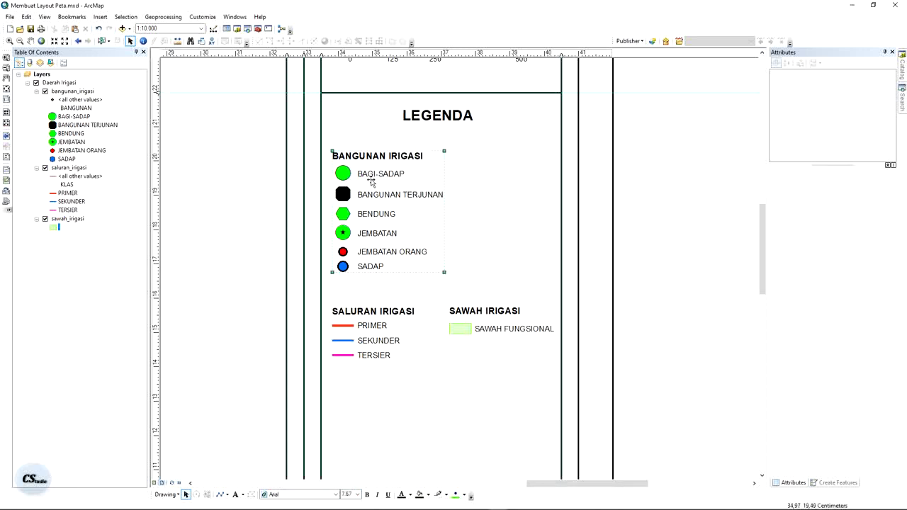
pyautogui.rightClick(373, 192)
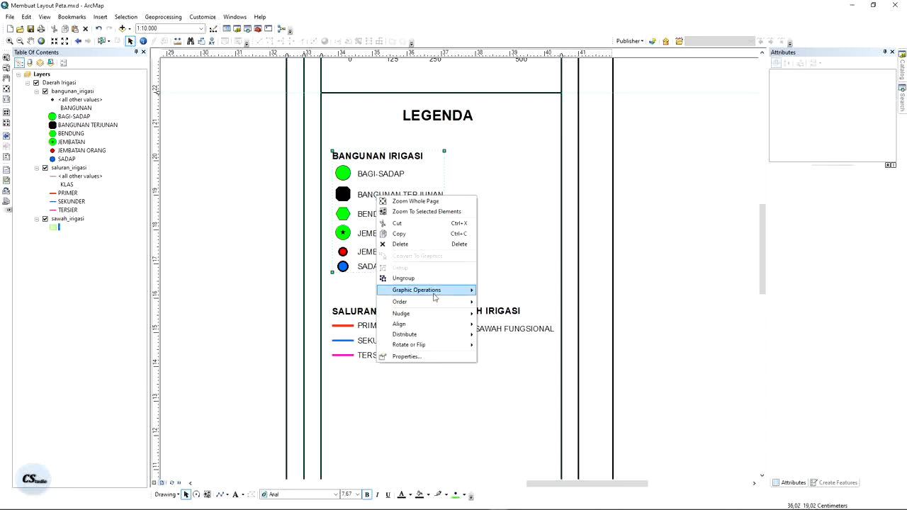
pyautogui.click(430, 277)
pyautogui.click(401, 205)
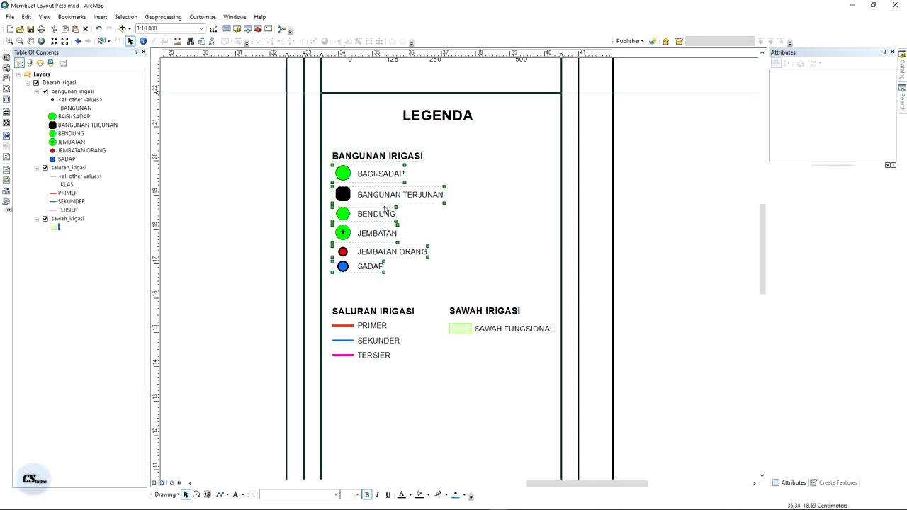
# Ungroup the BAGI-SADAP entry and set its circle symbol to size 12.
pyautogui.click(374, 176)
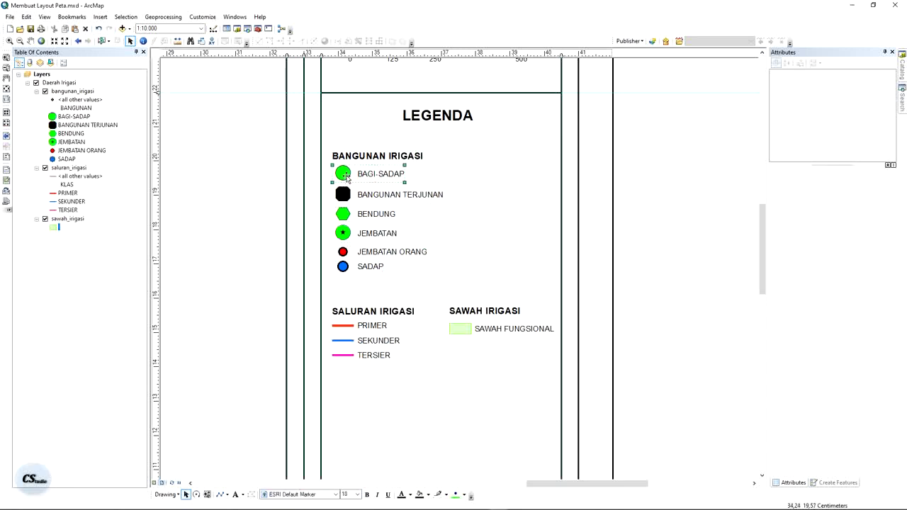
pyautogui.rightClick(392, 174)
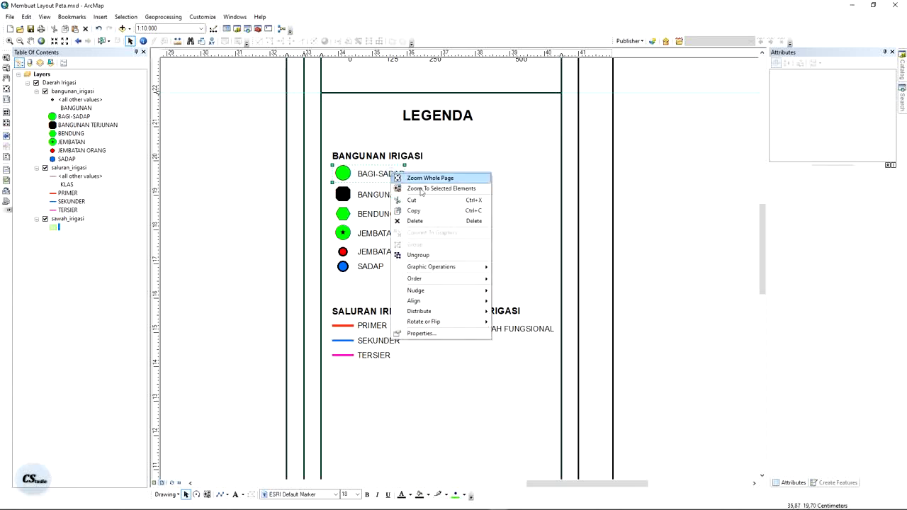
pyautogui.click(425, 253)
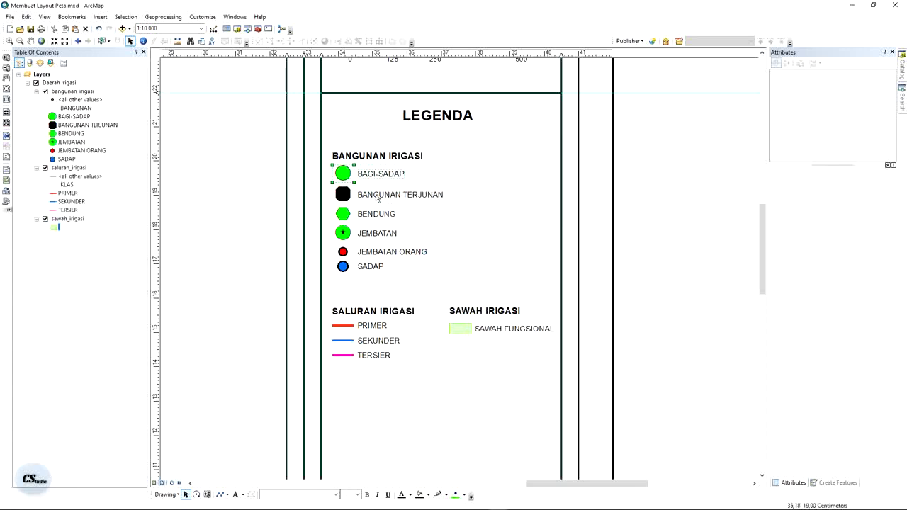
pyautogui.click(375, 179)
pyautogui.press('Escape')
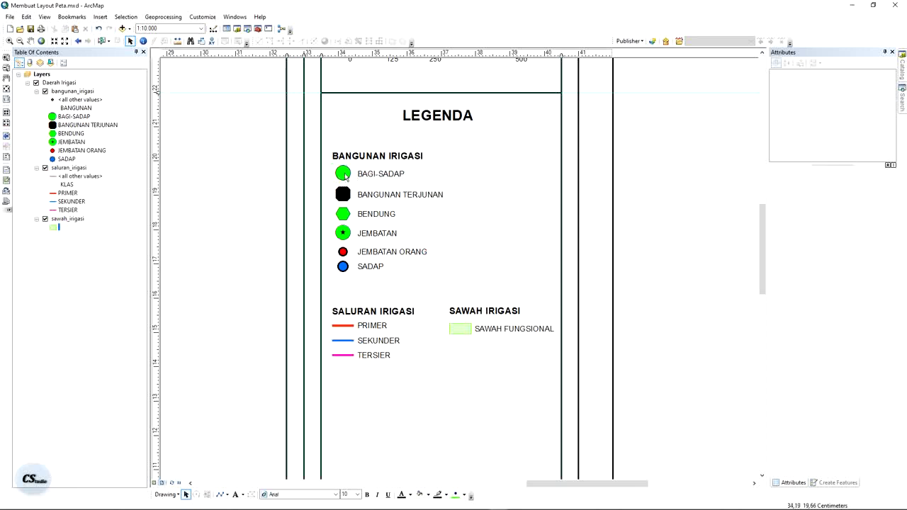
pyautogui.click(345, 175)
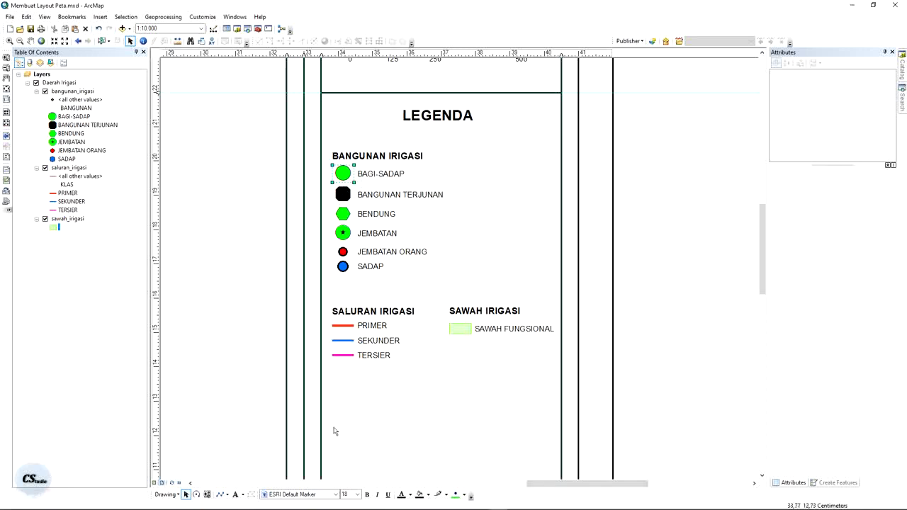
pyautogui.click(346, 494)
pyautogui.write('12')
pyautogui.press('Return')
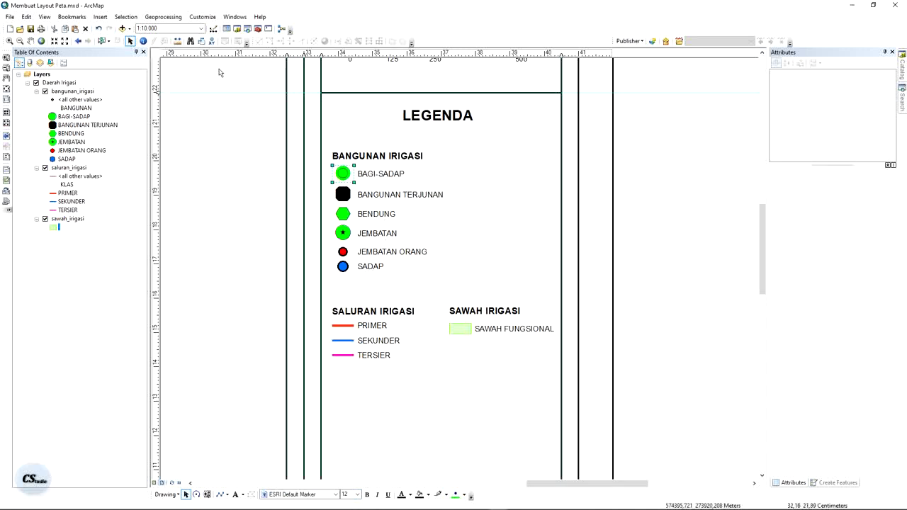
pyautogui.click(99, 28)
# Ungroup the BAGI-SADAP symbol further and set its inner circle to size 10.
pyautogui.click(347, 173)
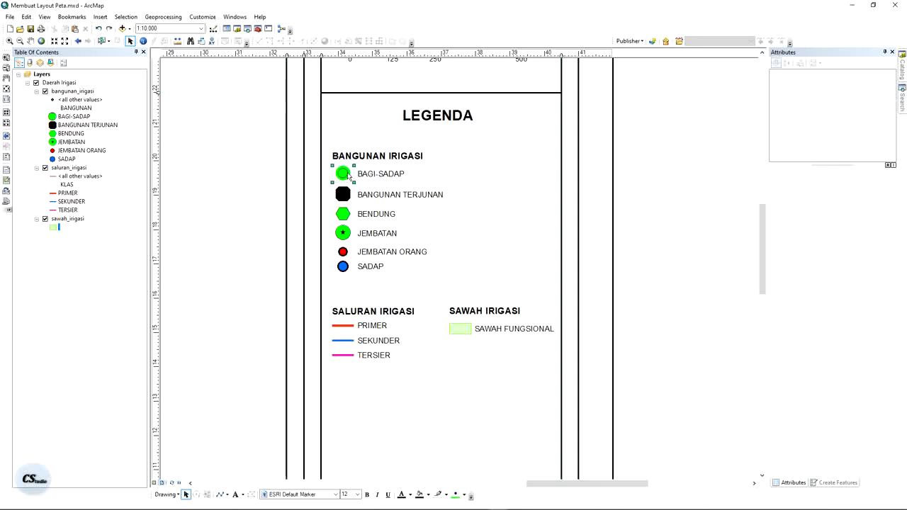
pyautogui.rightClick(348, 173)
pyautogui.click(394, 255)
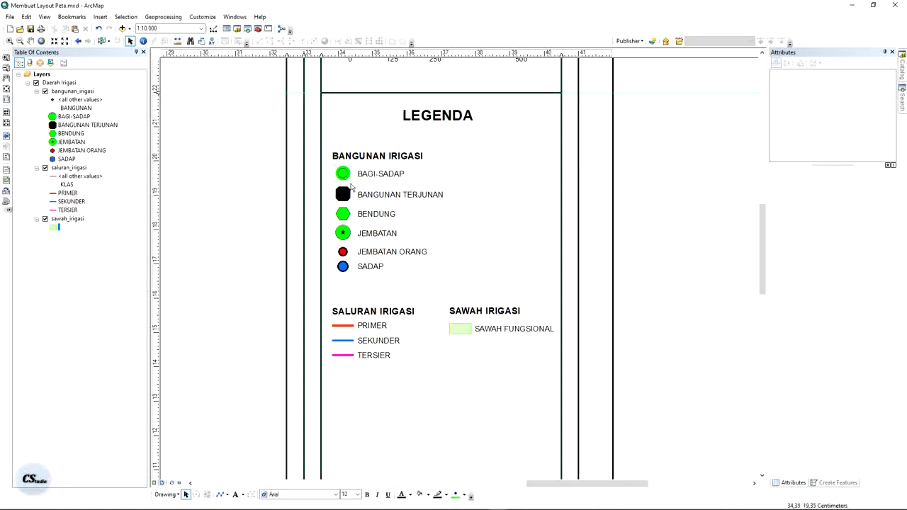
pyautogui.click(347, 177)
pyautogui.rightClick(352, 183)
pyautogui.click(343, 172)
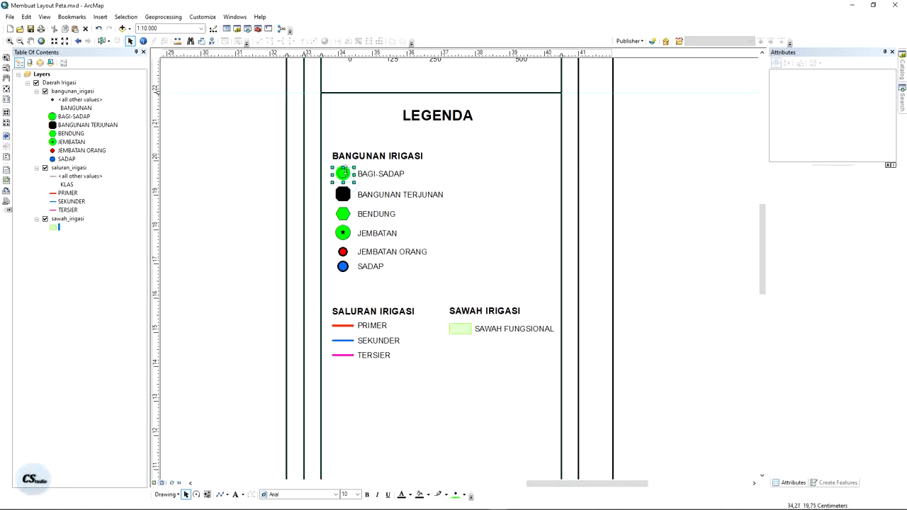
pyautogui.click(346, 175)
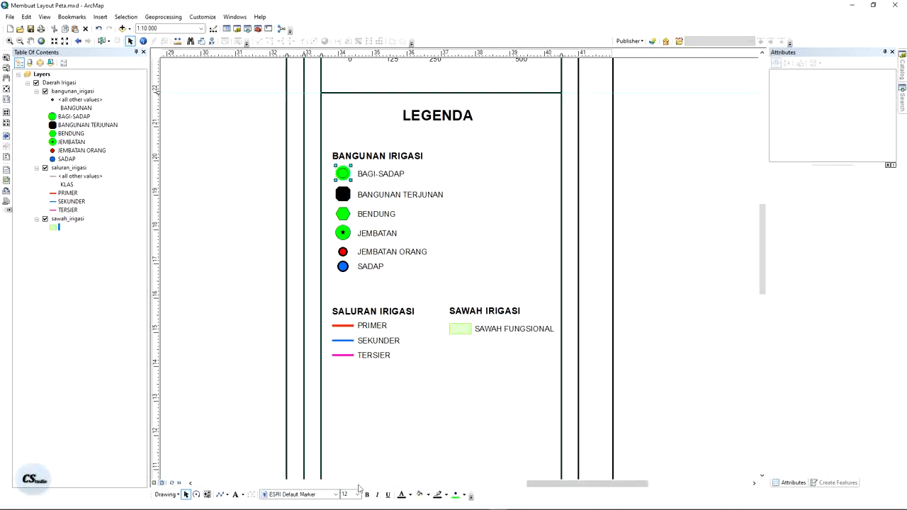
pyautogui.click(347, 494)
pyautogui.write('10')
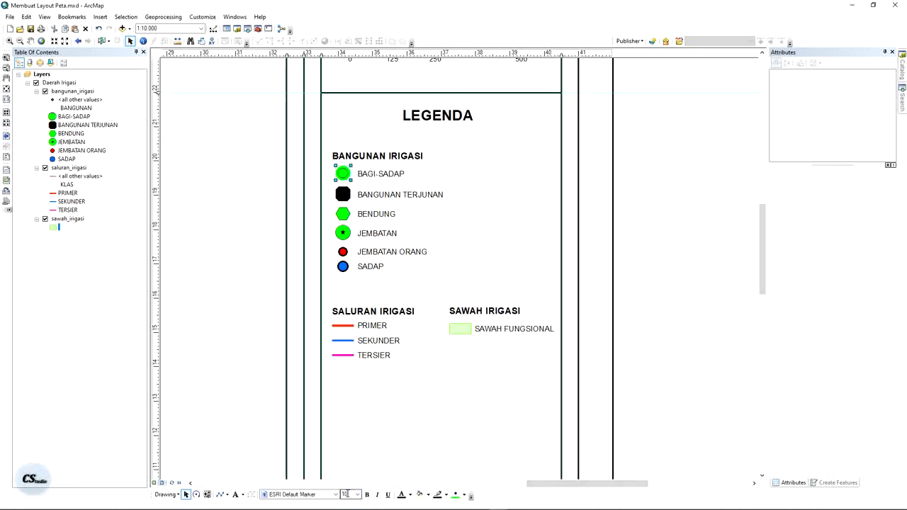
pyautogui.press('Return')
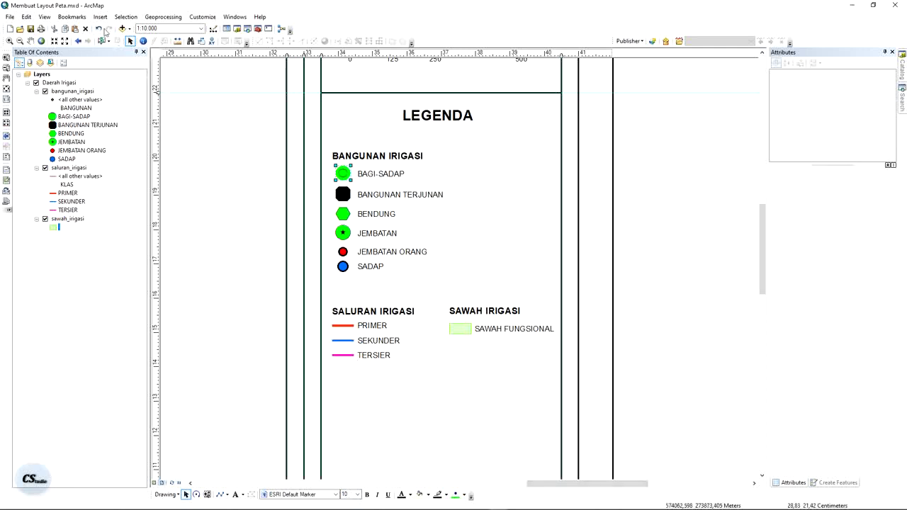
# Undo the inner circle's size change and the ungrouping of the BAGI-SADAP entry.
pyautogui.click(100, 28)
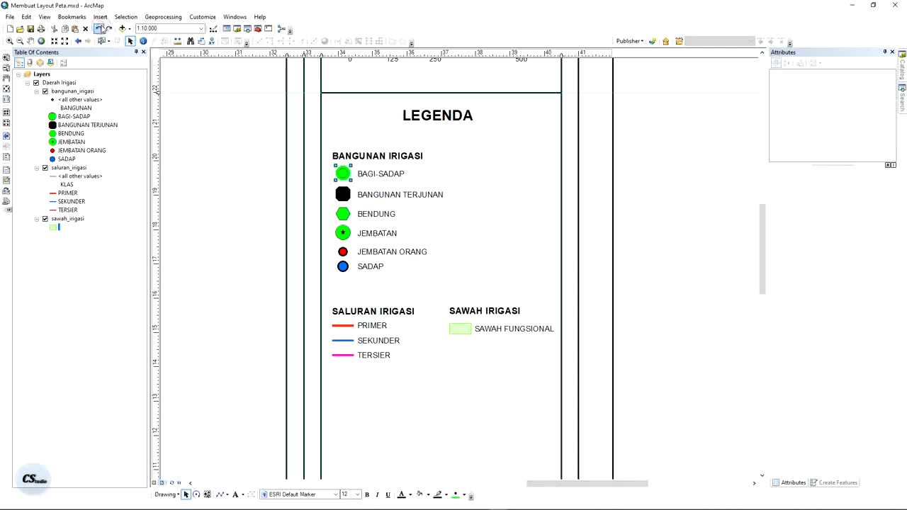
pyautogui.click(101, 28)
pyautogui.click(101, 28)
pyautogui.click(113, 29)
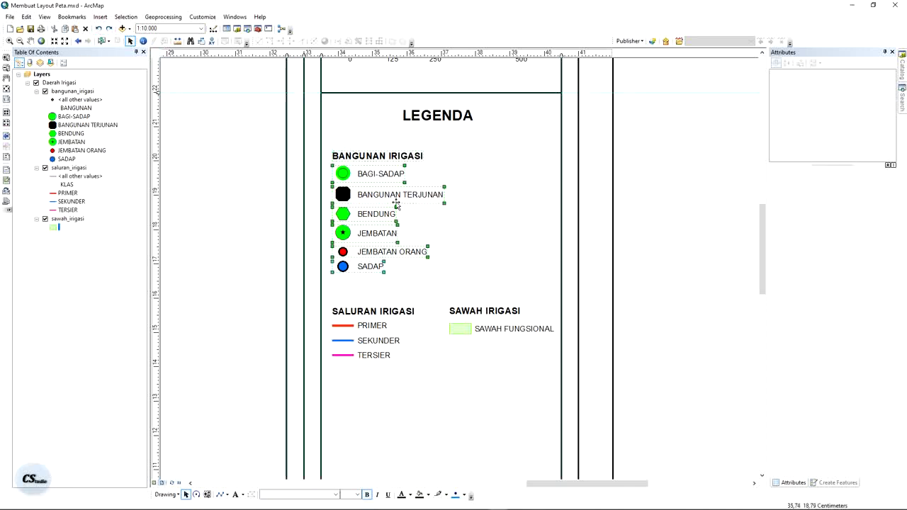
# Ungroup the BAGI-SADAP entry and shrink its circle symbol to size 8.11.
pyautogui.click(632, 144)
pyautogui.click(379, 177)
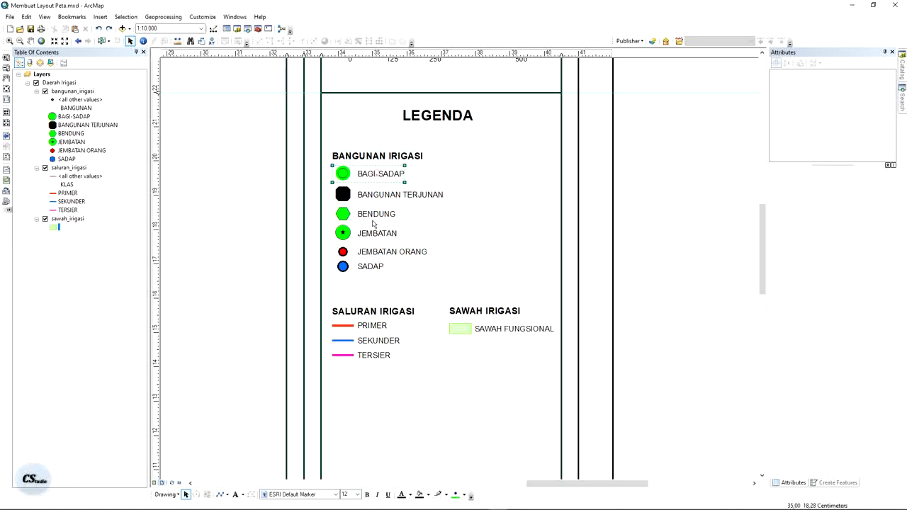
pyautogui.rightClick(383, 173)
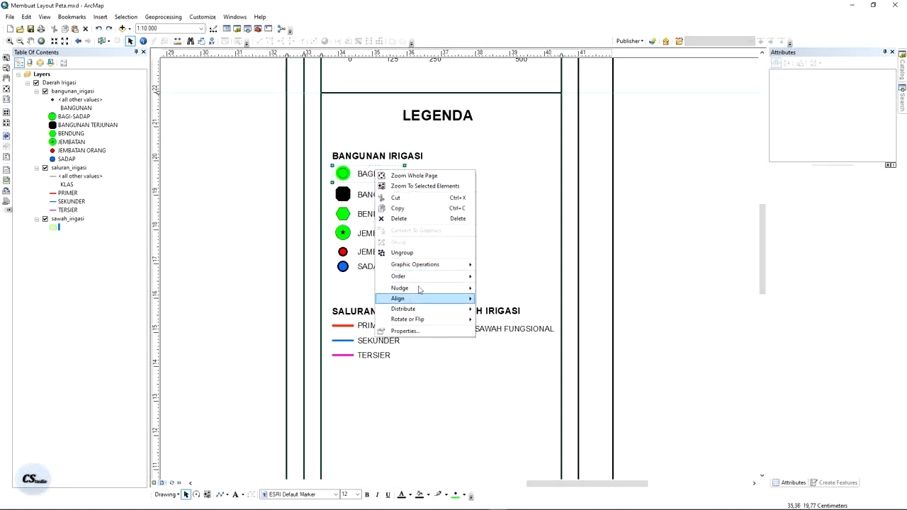
pyautogui.click(415, 256)
pyautogui.scroll(4, 343, 177)
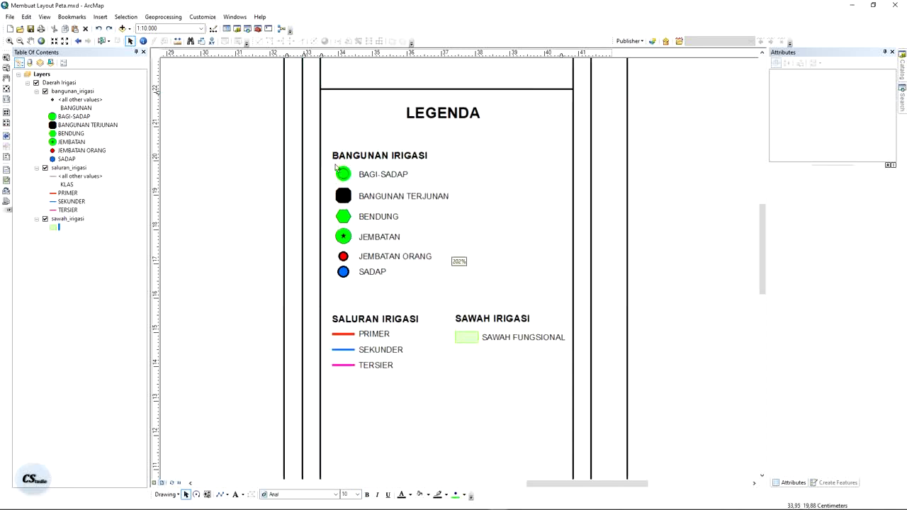
pyautogui.click(351, 183)
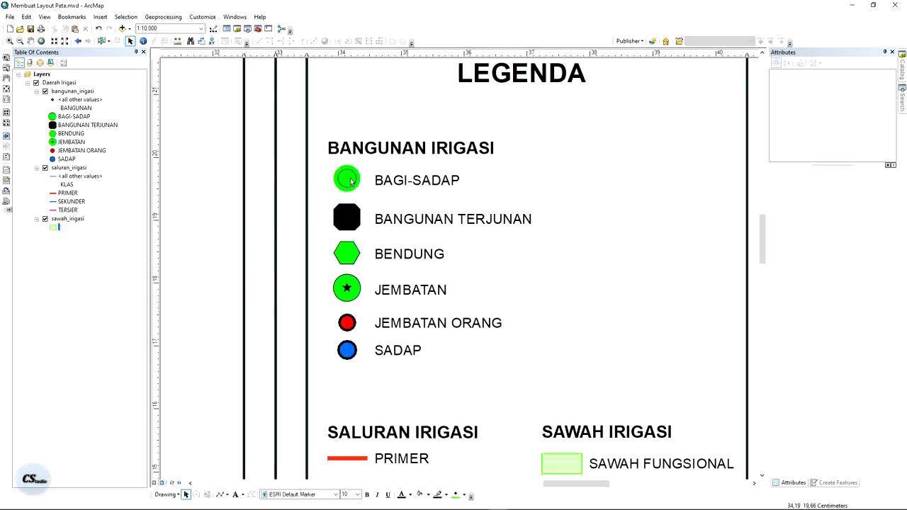
pyautogui.moveTo(363, 192); pyautogui.dragTo(356, 187)
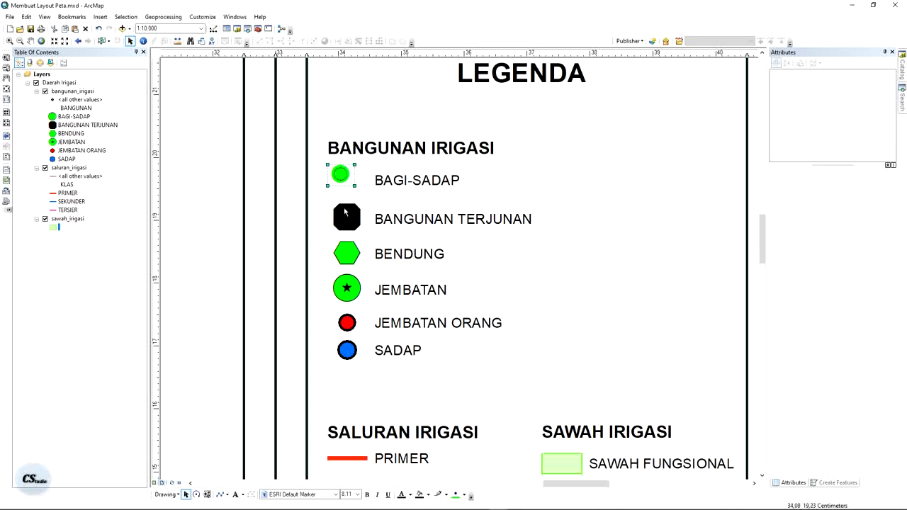
# Ungroup the BANGUNAN TERJUNAN entry to separate its black symbol from its label.
pyautogui.click(345, 213)
pyautogui.rightClick(347, 214)
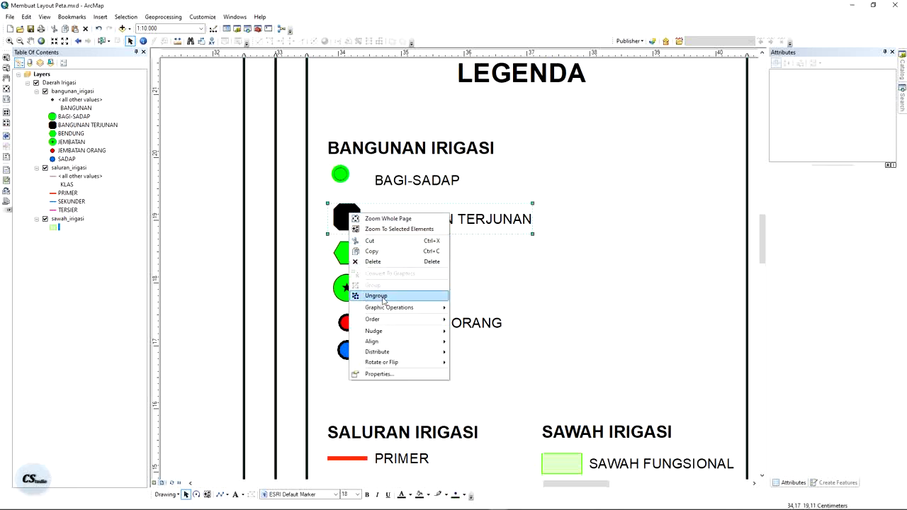
pyautogui.click(383, 295)
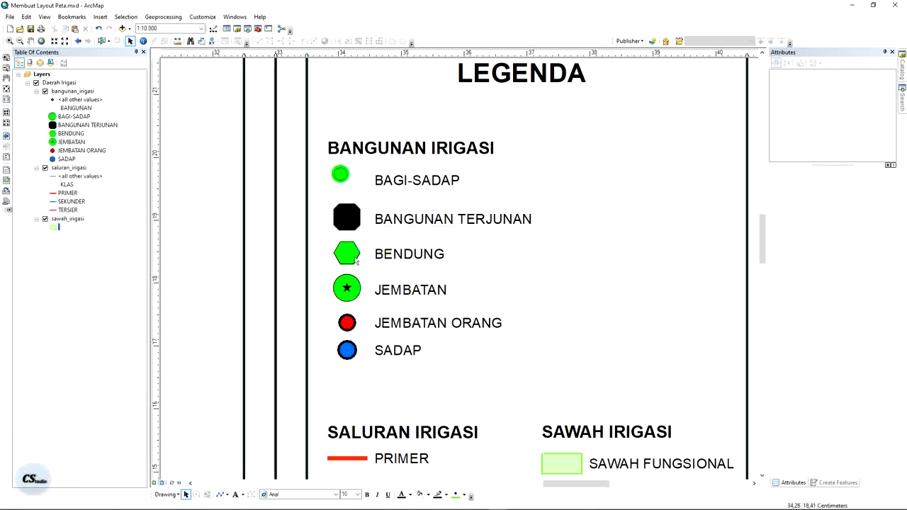
# Ungroup the BENDUNG, JEMBATAN, JEMBATAN ORANG and SADAP legend entries to separate their symbols from their labels.
pyautogui.click(357, 260)
pyautogui.keyDown('shift'); pyautogui.click(365, 295); pyautogui.keyUp('shift')
pyautogui.keyDown('shift'); pyautogui.click(360, 329); pyautogui.keyUp('shift')
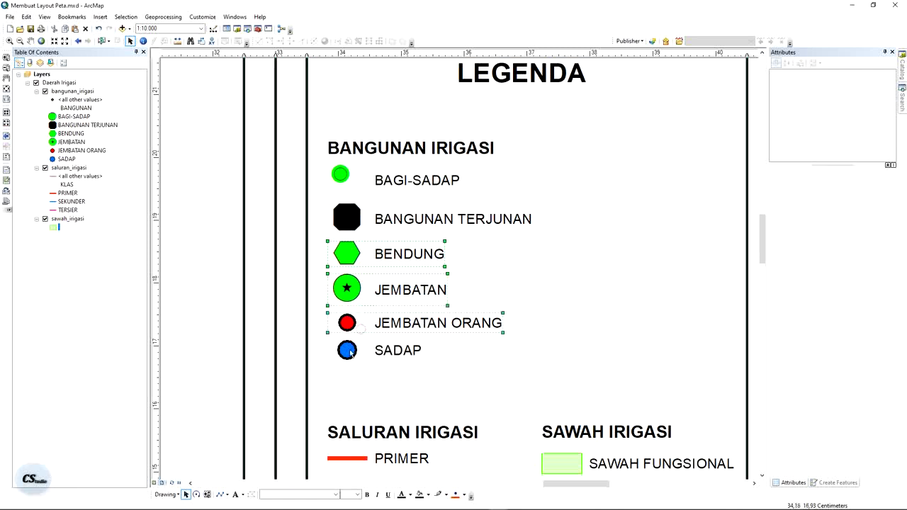
pyautogui.keyDown('shift'); pyautogui.click(349, 353); pyautogui.keyUp('shift')
pyautogui.rightClick(347, 350)
pyautogui.click(392, 266)
pyautogui.moveTo(306, 193)
pyautogui.mouseDown()
pyautogui.moveTo(346, 226)
pyautogui.moveTo(375, 391)
pyautogui.mouseUp()
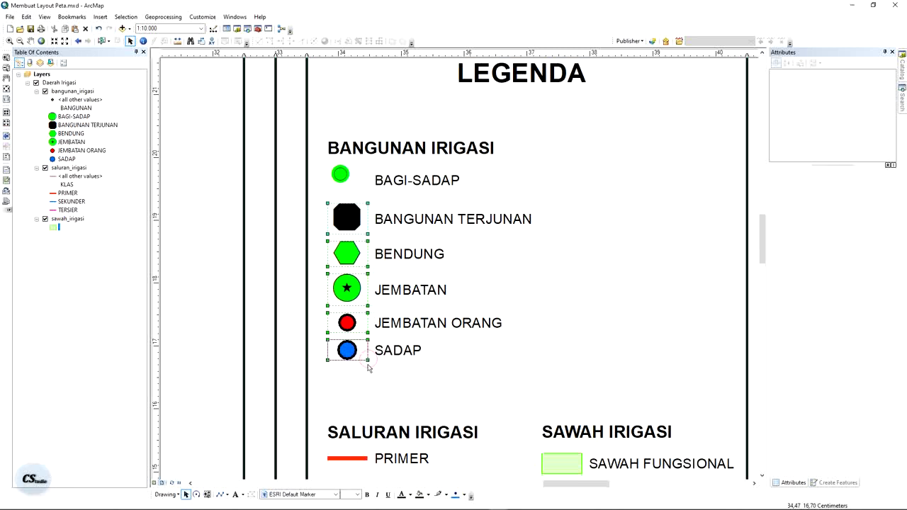
pyautogui.click(367, 346)
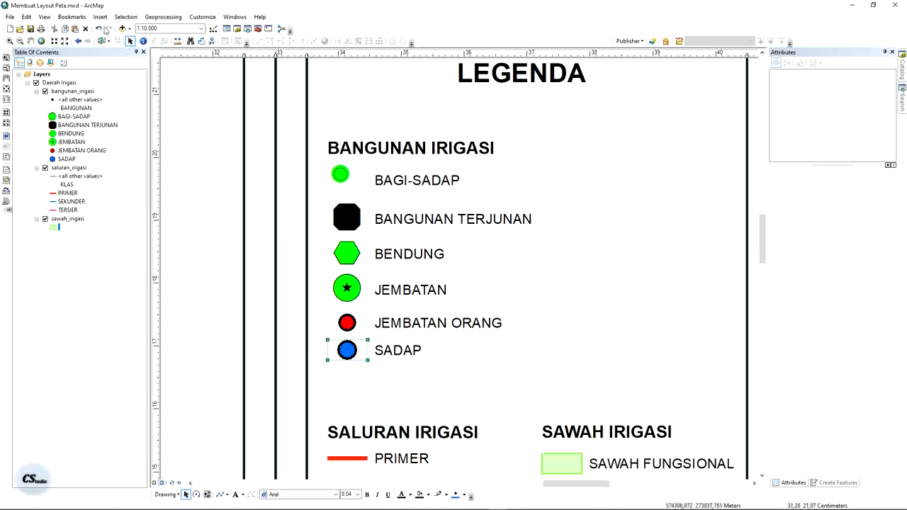
pyautogui.click(99, 29)
# Shrink the BANGUNAN TERJUNAN symbol to about size 13.1 and the BENDUNG symbol to about size 14.7.
pyautogui.click(357, 216)
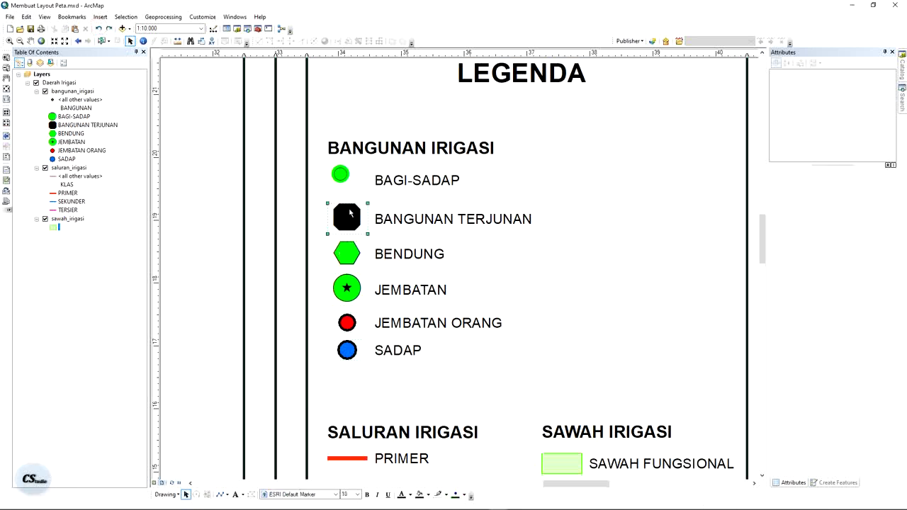
pyautogui.moveTo(367, 235); pyautogui.dragTo(353, 224)
pyautogui.click(358, 261)
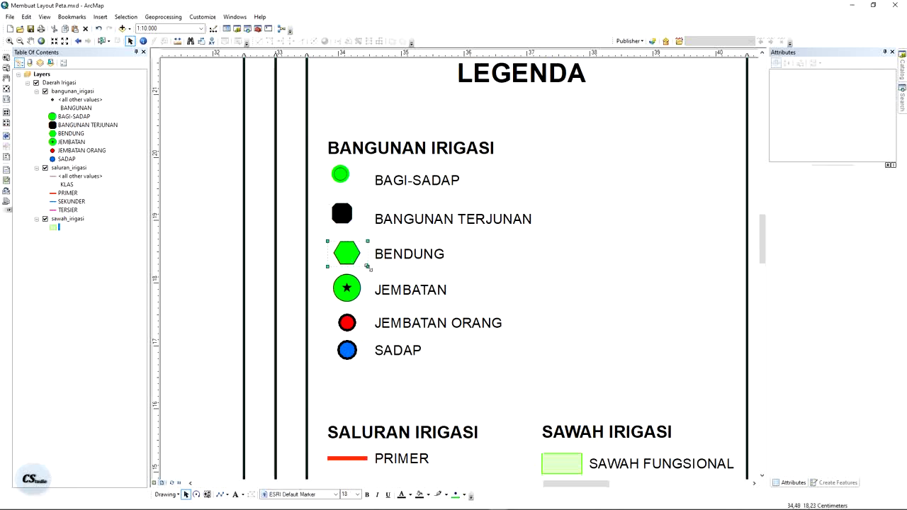
pyautogui.moveTo(367, 268); pyautogui.dragTo(361, 262)
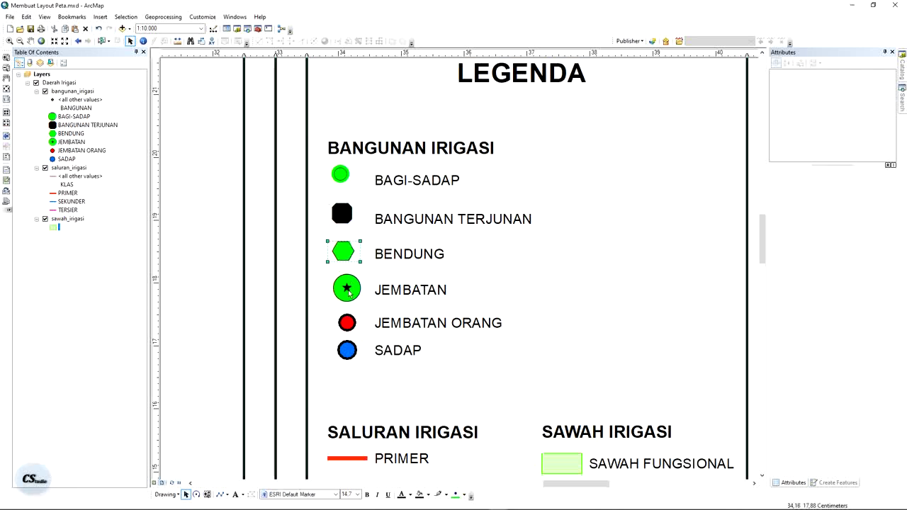
# Shrink the JEMBATAN, JEMBATAN ORANG and SADAP symbols slightly to match the other reduced legend symbols.
pyautogui.moveTo(369, 306); pyautogui.dragTo(360, 298)
pyautogui.click(356, 330)
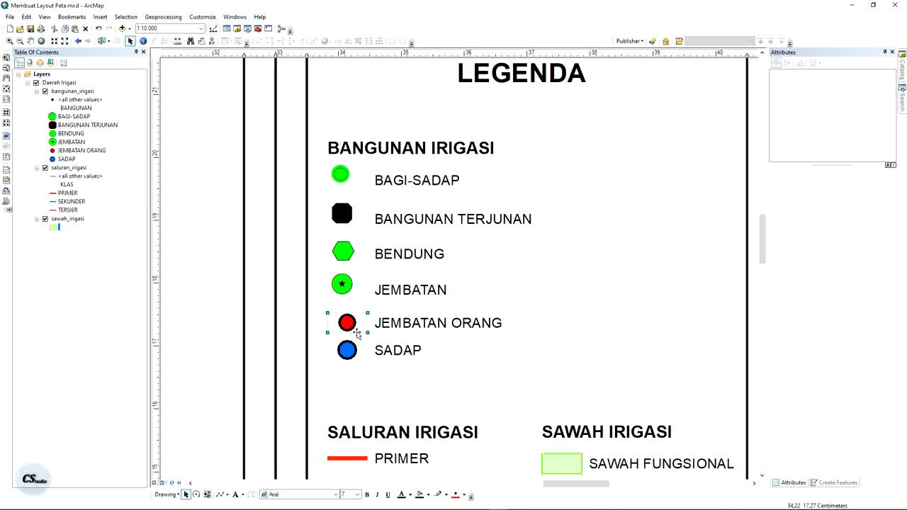
pyautogui.moveTo(369, 333); pyautogui.dragTo(358, 328)
pyautogui.click(360, 352)
pyautogui.moveTo(368, 360); pyautogui.dragTo(360, 356)
pyautogui.click(368, 299)
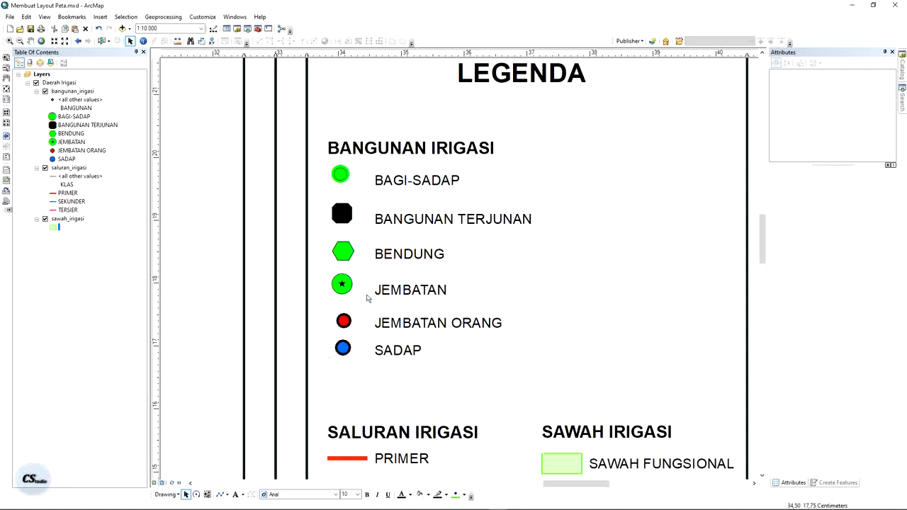
pyautogui.scroll(-1, 355, 289)
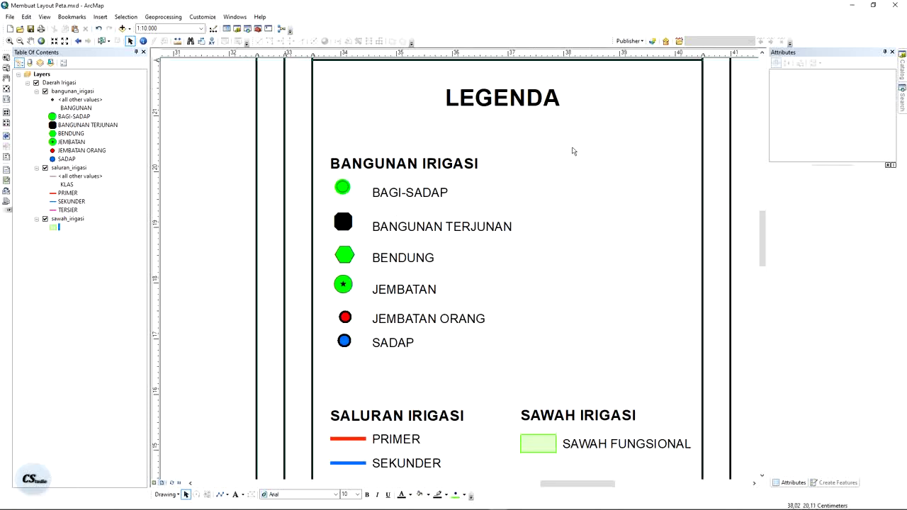
pyautogui.scroll(5, 574, 151)
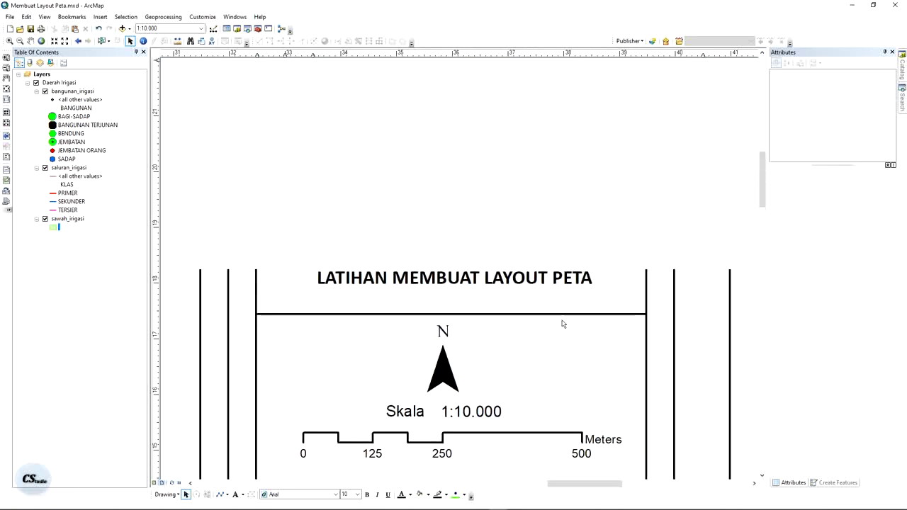
pyautogui.scroll(4, 583, 305)
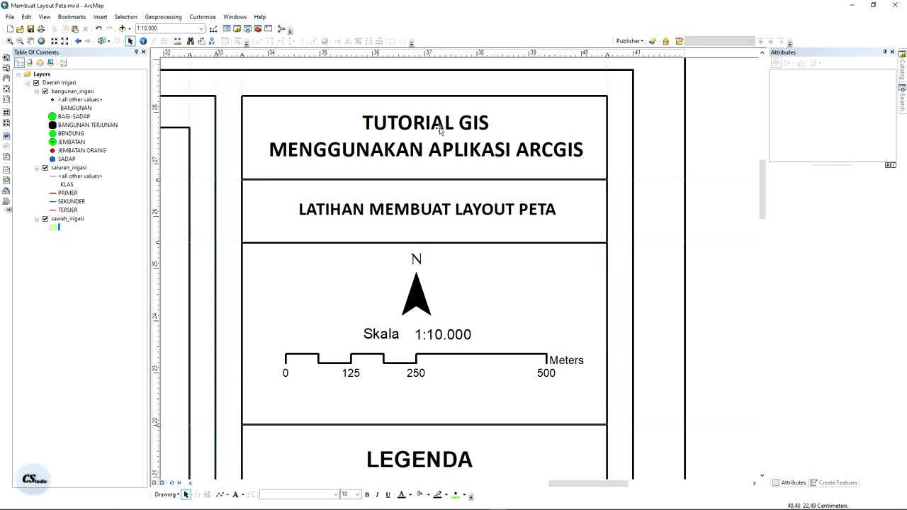
pyautogui.hotkey('ctrl', 'a')
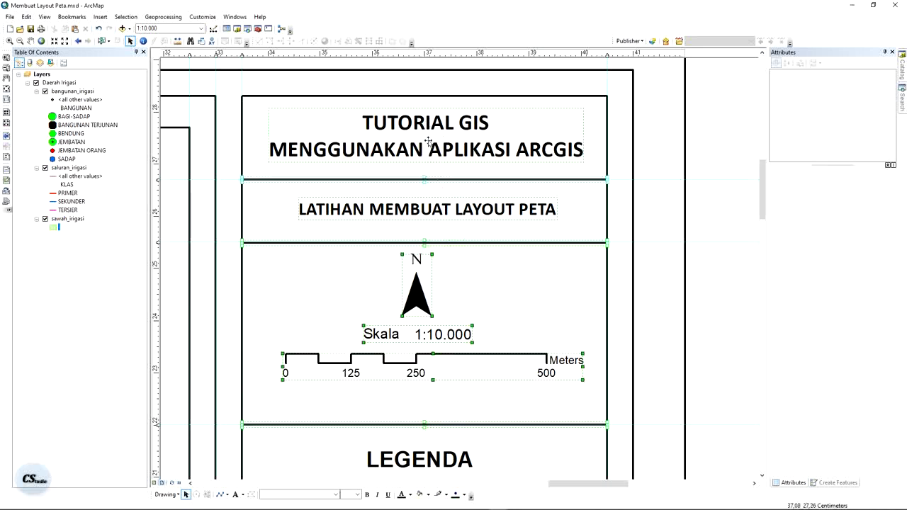
pyautogui.click(701, 92)
pyautogui.moveTo(430, 294); pyautogui.dragTo(588, 402)
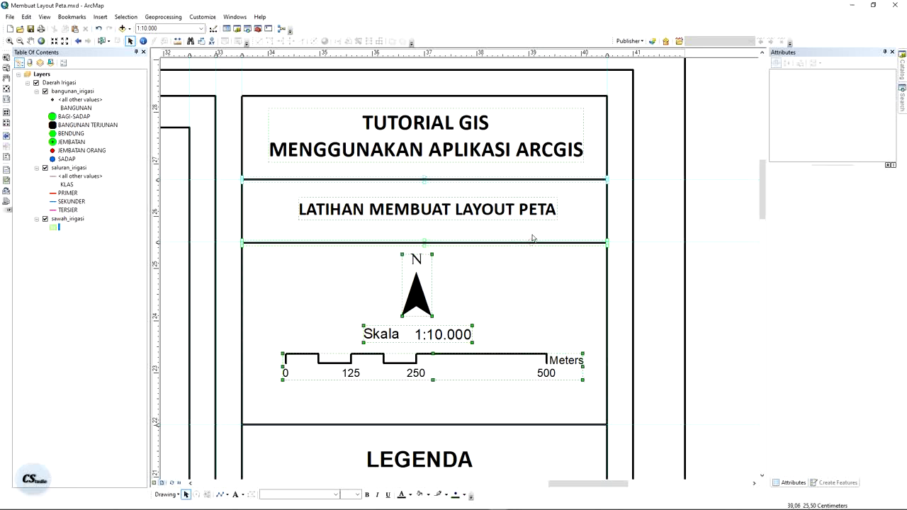
pyautogui.click(726, 123)
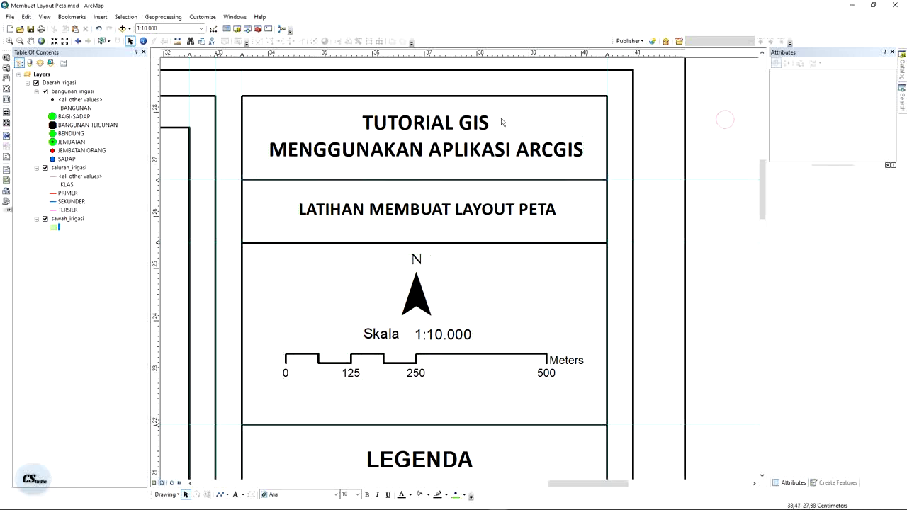
# Align the two title texts, north arrow, scale text, scale bar and LEGENDA heading to a common center.
pyautogui.click(436, 135)
pyautogui.keyDown('shift'); pyautogui.click(418, 210); pyautogui.keyUp('shift')
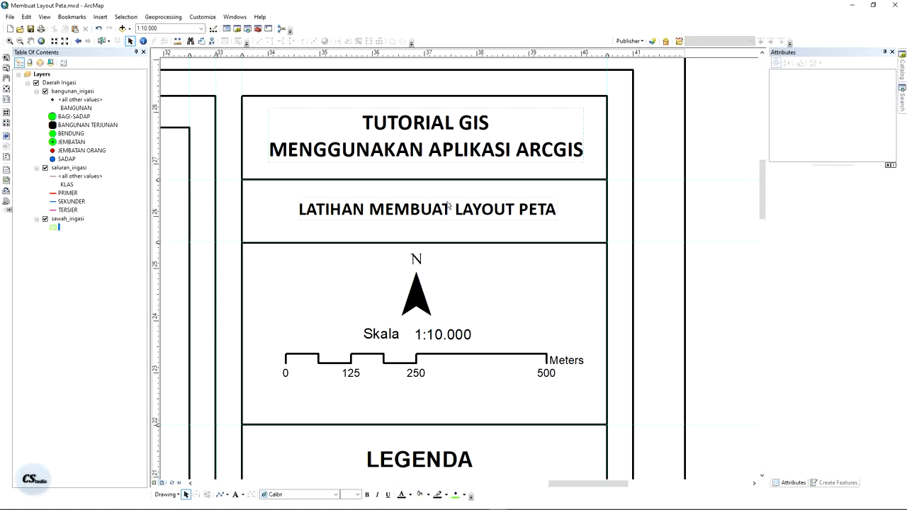
pyautogui.click(418, 297)
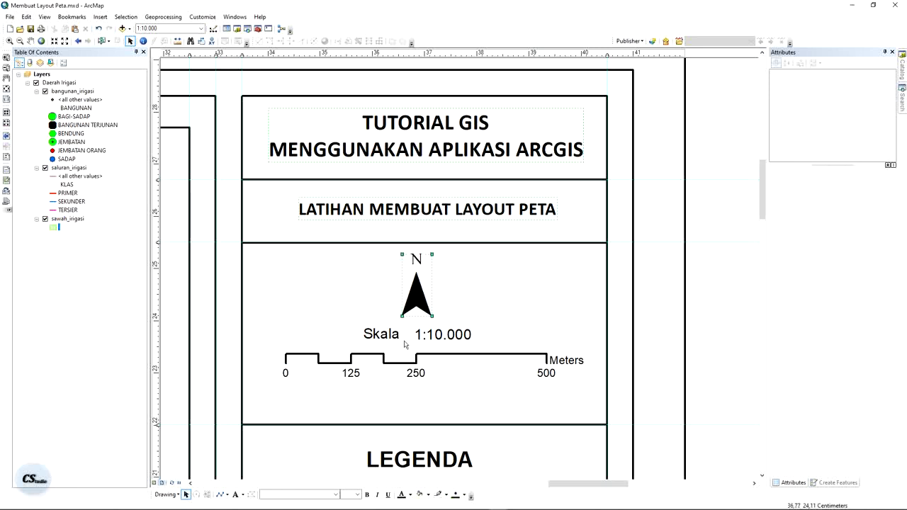
pyautogui.keyDown('shift'); pyautogui.click(403, 339); pyautogui.keyUp('shift')
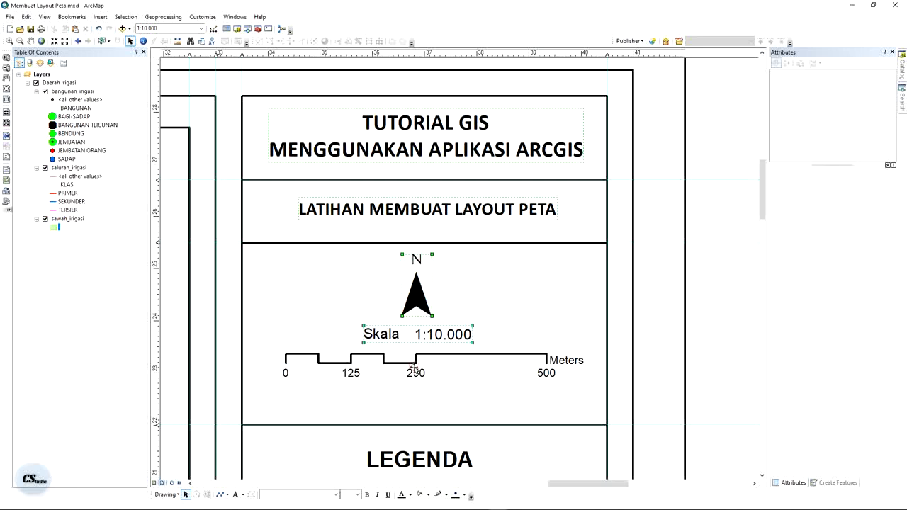
pyautogui.keyDown('shift'); pyautogui.click(414, 365); pyautogui.keyUp('shift')
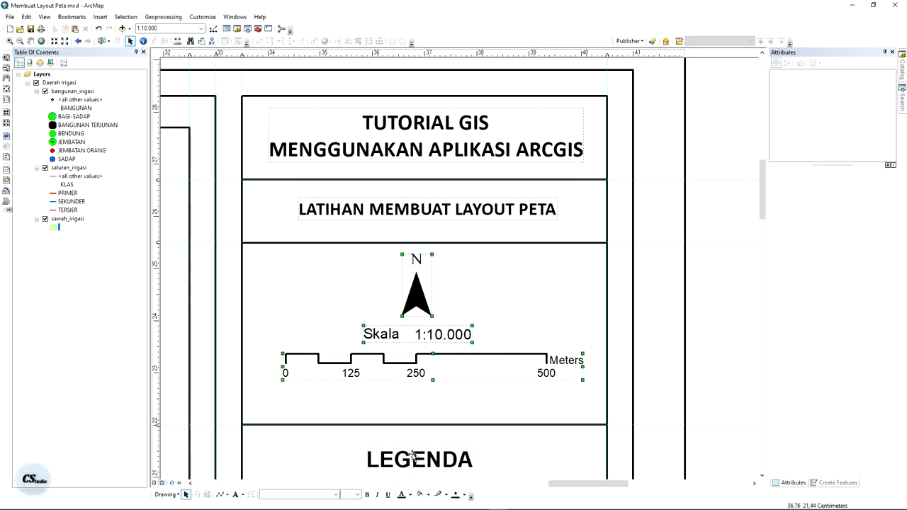
pyautogui.rightClick(466, 141)
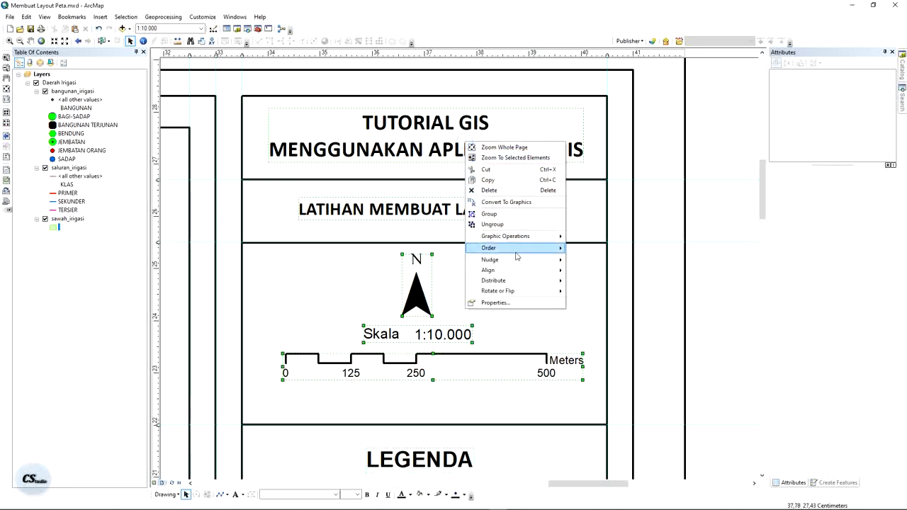
pyautogui.moveTo(518, 270)
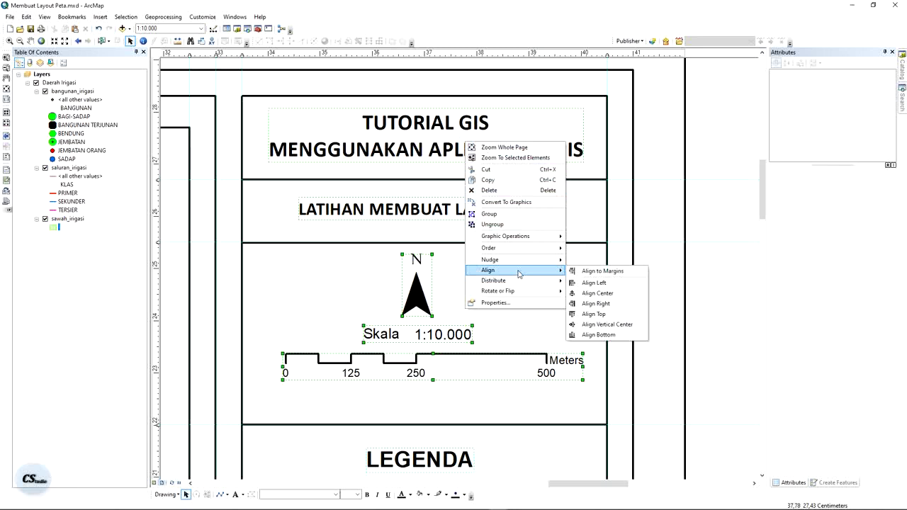
pyautogui.click(603, 297)
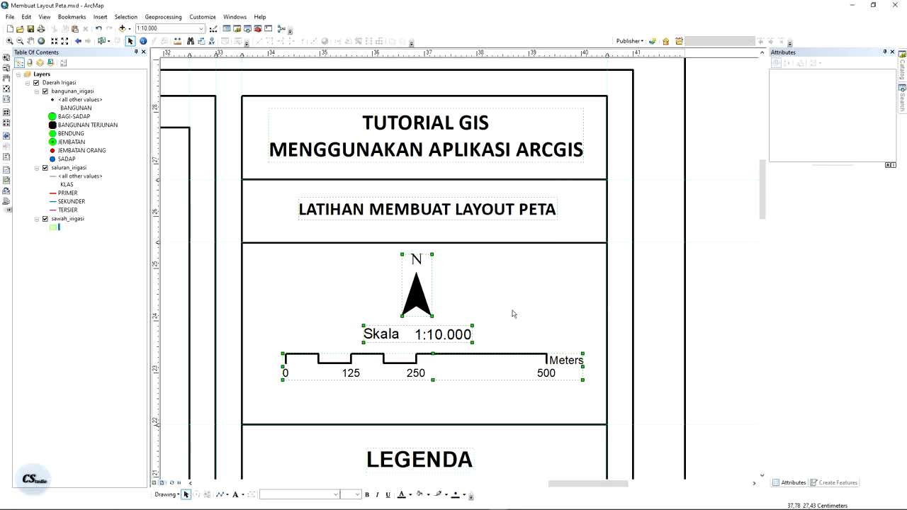
# Align all six BANGUNAN IRIGASI symbols, from BAGI-SADAP to SADAP, with Align Center.
pyautogui.moveTo(513, 314); pyautogui.dragTo(546, 216)
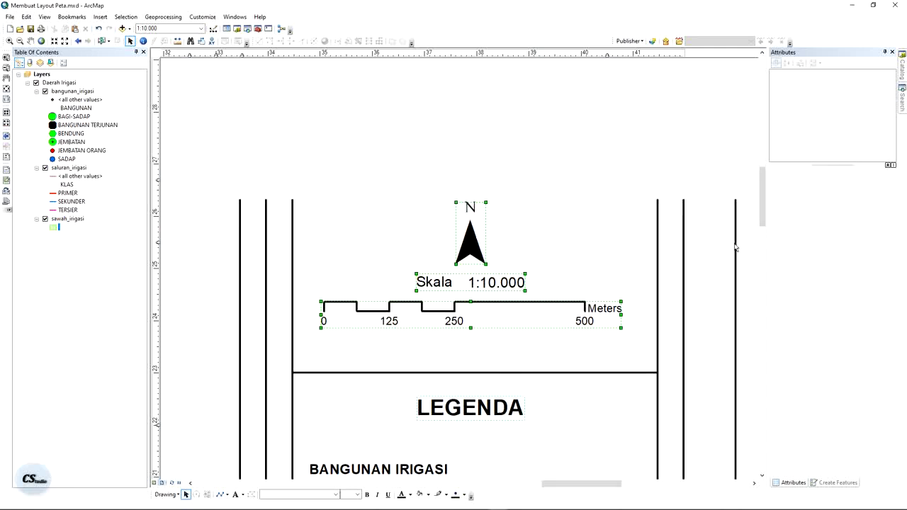
pyautogui.moveTo(563, 384); pyautogui.dragTo(603, 163)
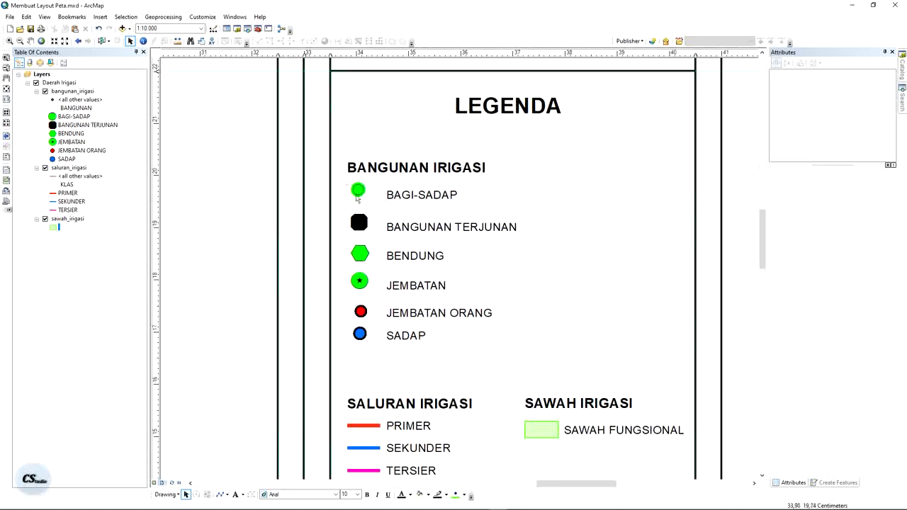
pyautogui.moveTo(387, 373); pyautogui.dragTo(330, 181)
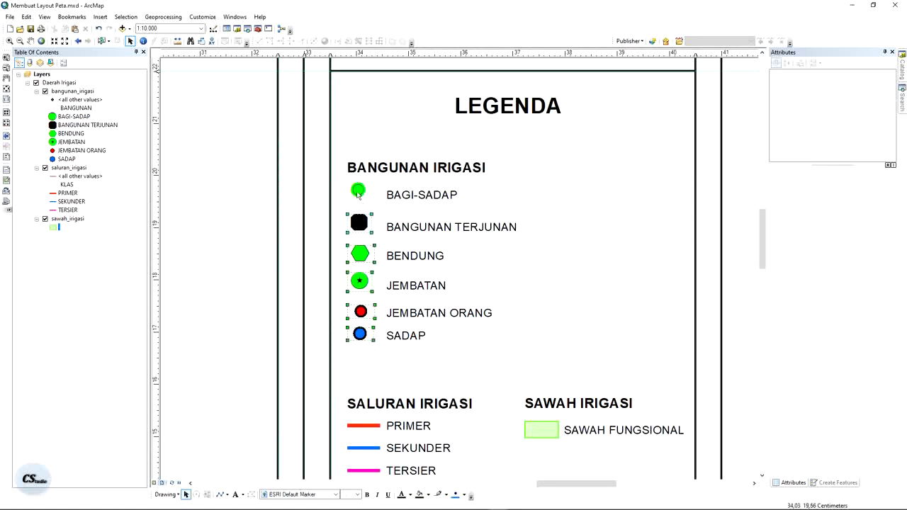
pyautogui.keyDown('shift'); pyautogui.click(358, 192); pyautogui.keyUp('shift')
pyautogui.rightClick(357, 192)
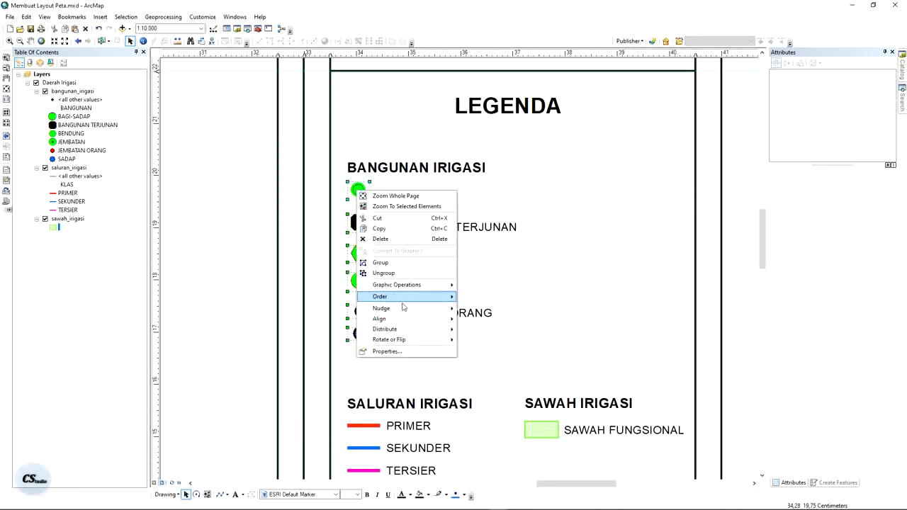
pyautogui.moveTo(413, 323)
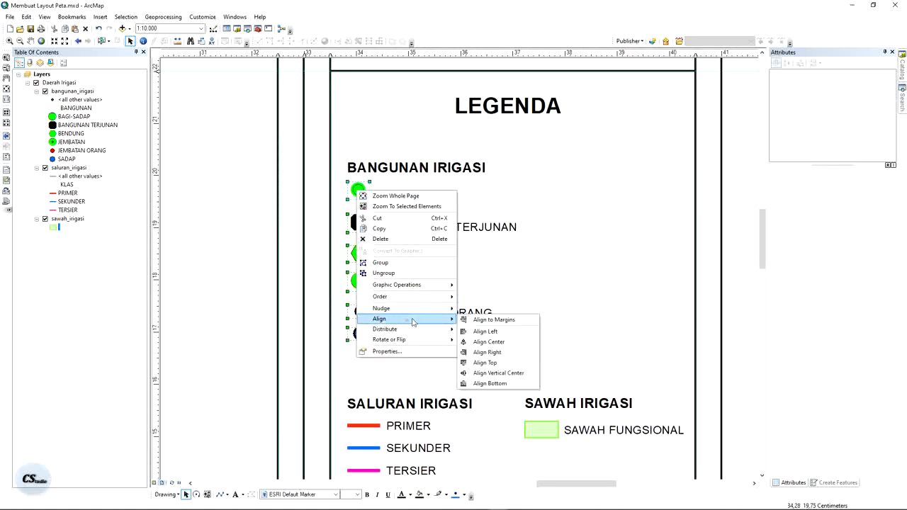
pyautogui.click(499, 342)
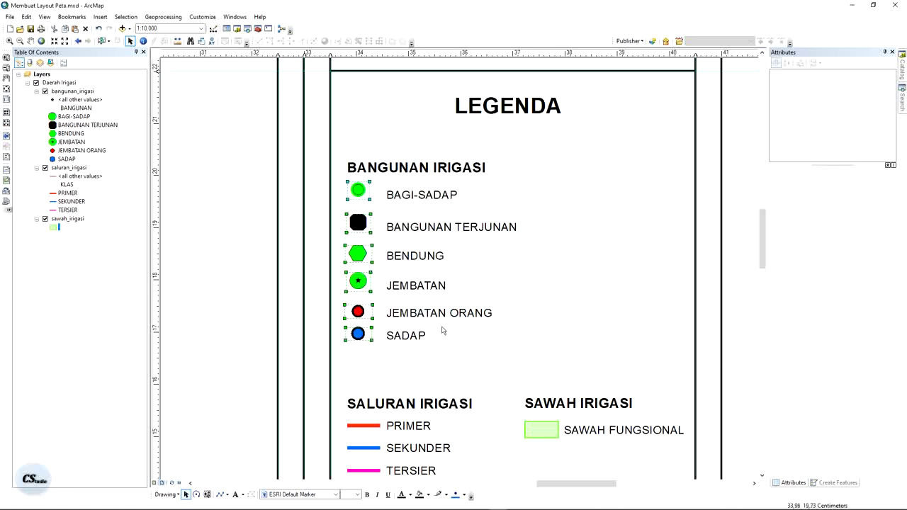
pyautogui.click(397, 214)
# Align the BAGI-SADAP and BANGUNAN TERJUNAN symbols each with their own label using Align Vertical Center.
pyautogui.click(363, 196)
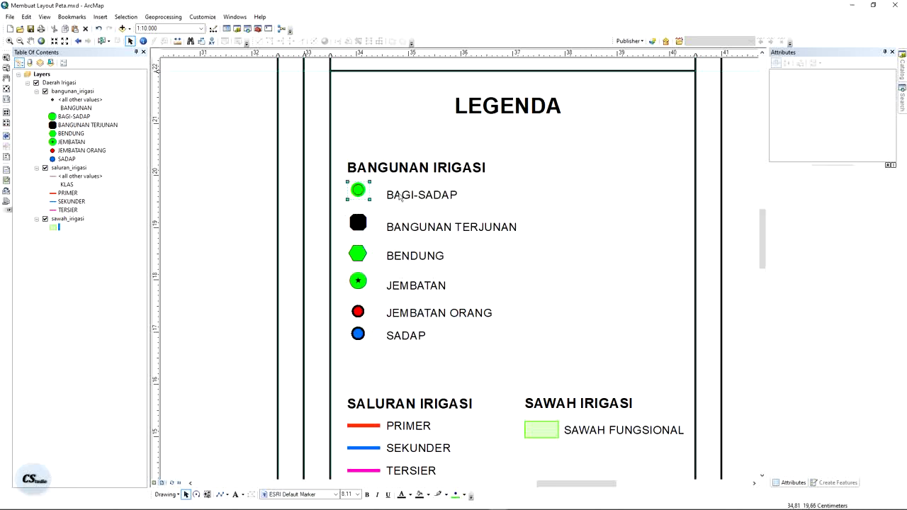
pyautogui.rightClick(399, 194)
pyautogui.moveTo(468, 323)
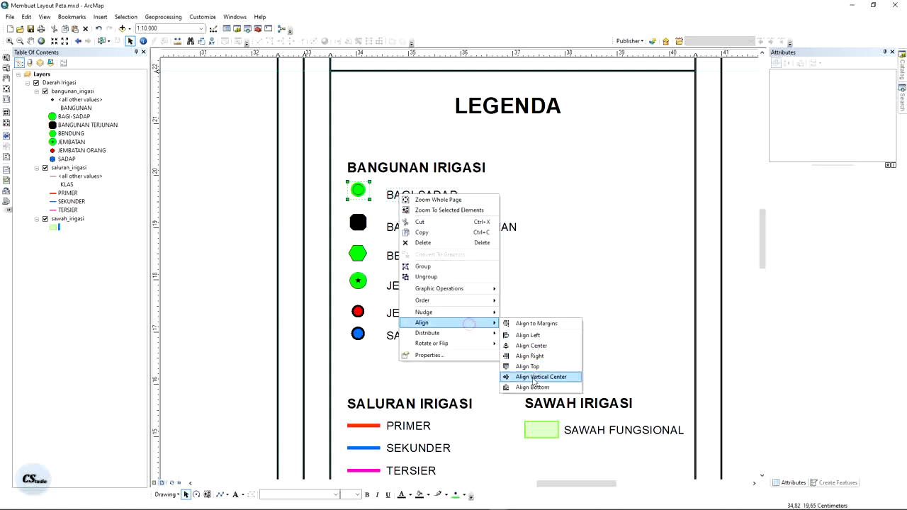
pyautogui.click(533, 377)
pyautogui.click(364, 225)
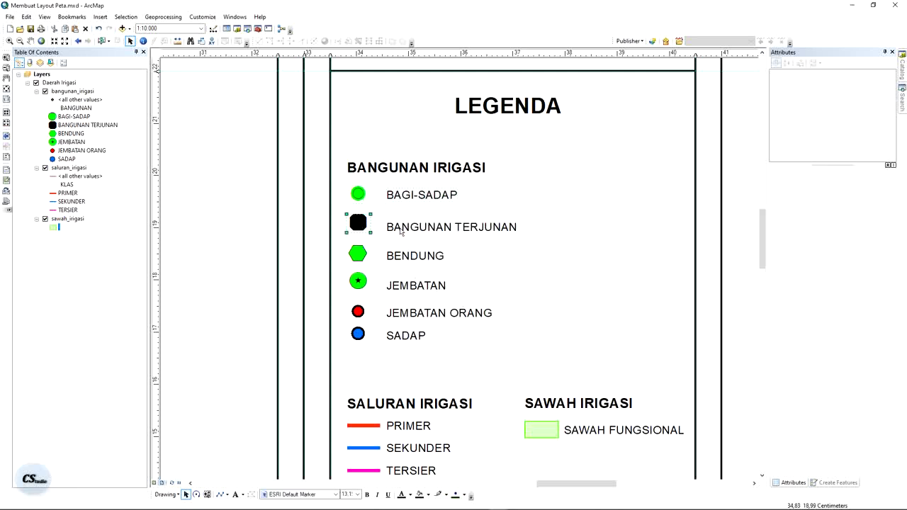
pyautogui.rightClick(401, 226)
pyautogui.moveTo(468, 356)
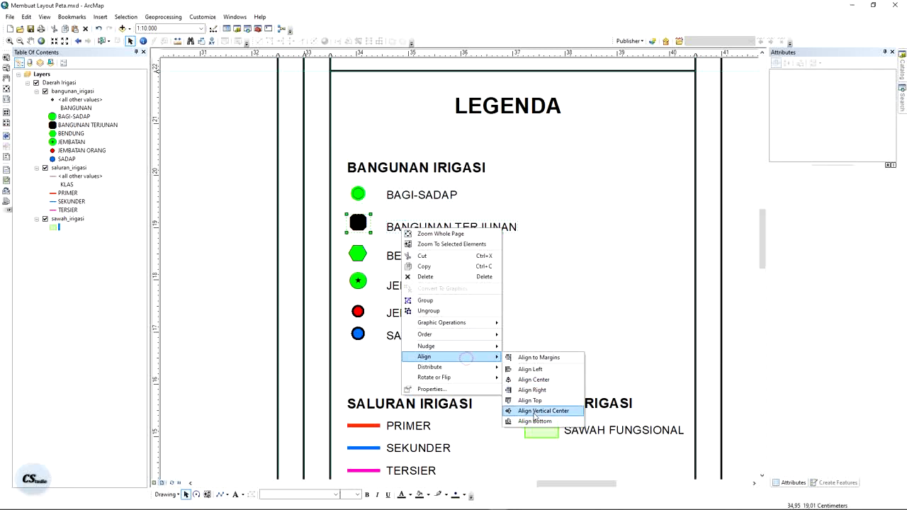
pyautogui.click(526, 408)
# Group the symbols and labels of the BANGUNAN IRIGASI legend section and clear the selection.
pyautogui.moveTo(332, 149); pyautogui.dragTo(552, 361)
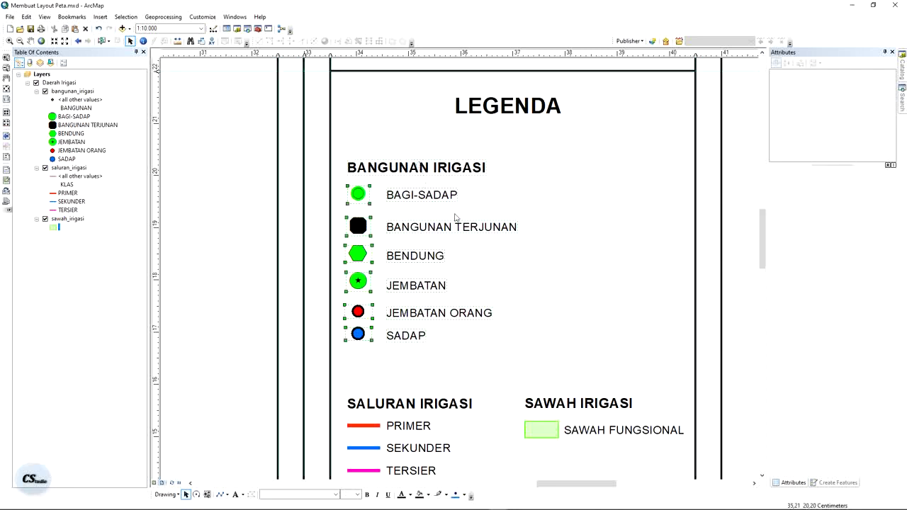
pyautogui.rightClick(419, 167)
pyautogui.click(458, 239)
pyautogui.press('Escape')
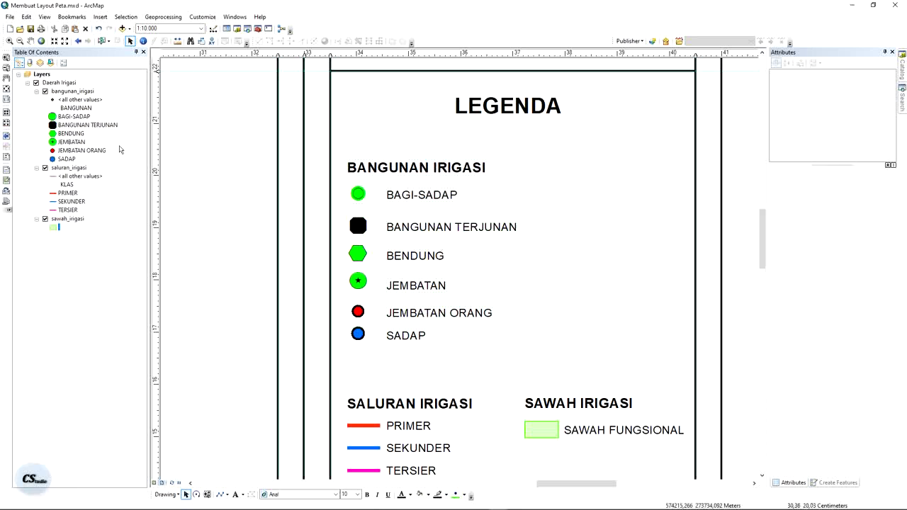
# Show the whole layout page and switch to the reference map PDF in Nitro Reader.
pyautogui.click(7, 88)
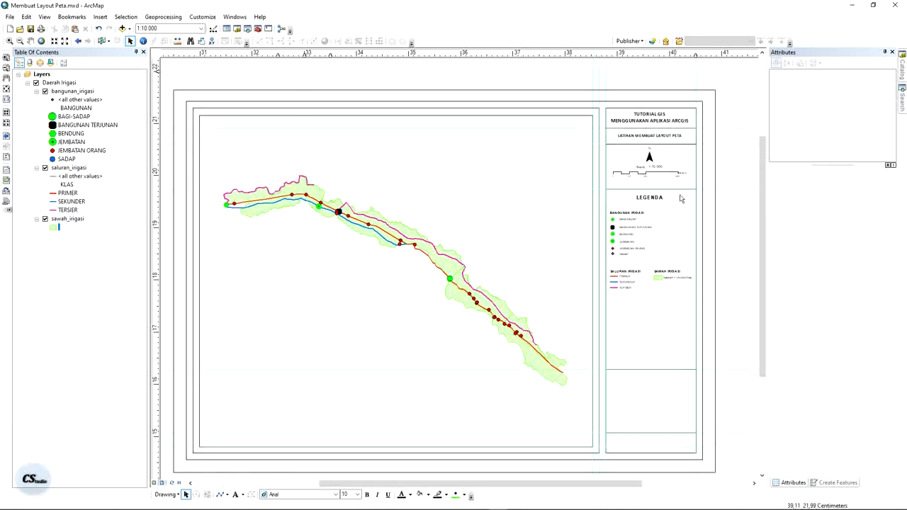
pyautogui.hotkey('alt', 'Tab')
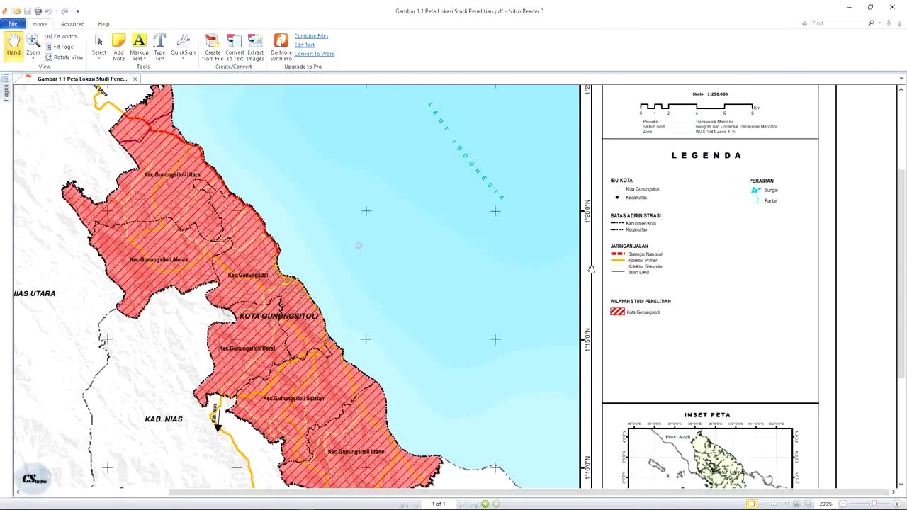
# Examine the INSET PETA section in the reference map PDF and return to the layout in ArcMap.
pyautogui.scroll(-3, 359, 245)
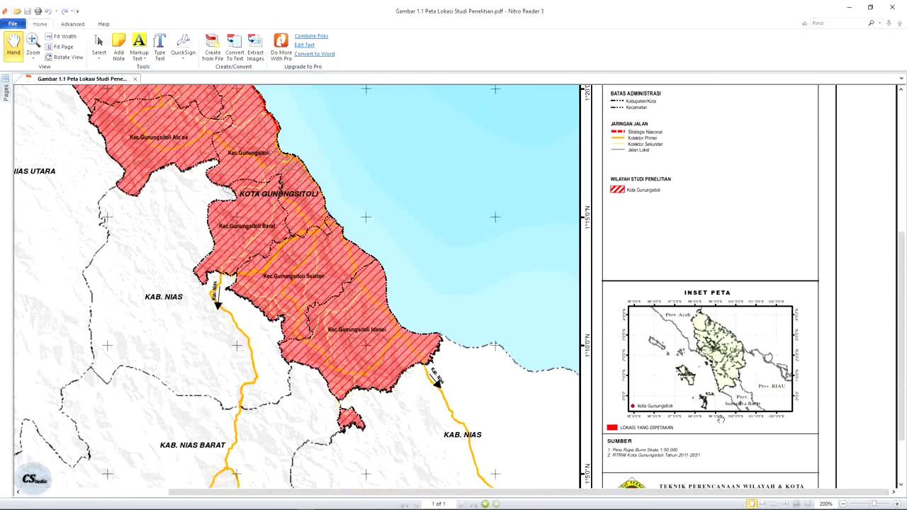
pyautogui.hotkey('alt', 'Tab')
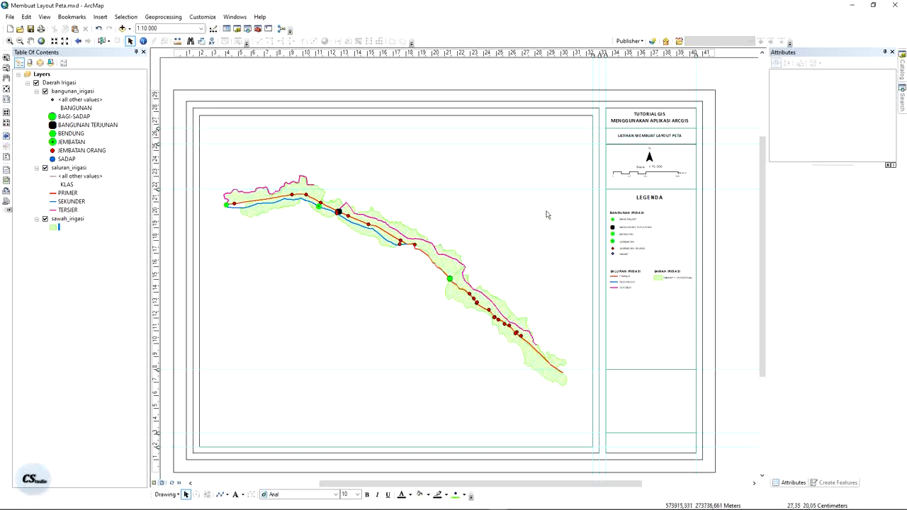
pyautogui.scroll(-3, 698, 220)
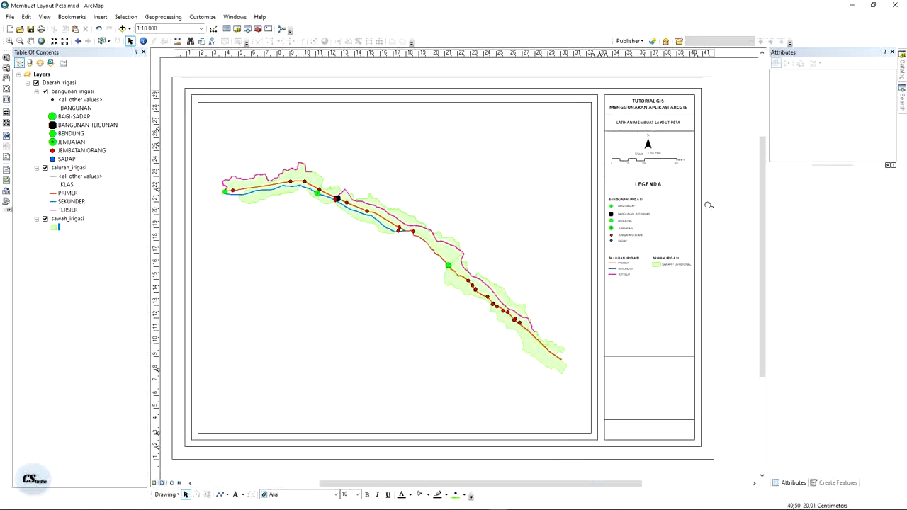
pyautogui.scroll(2, 477, 184)
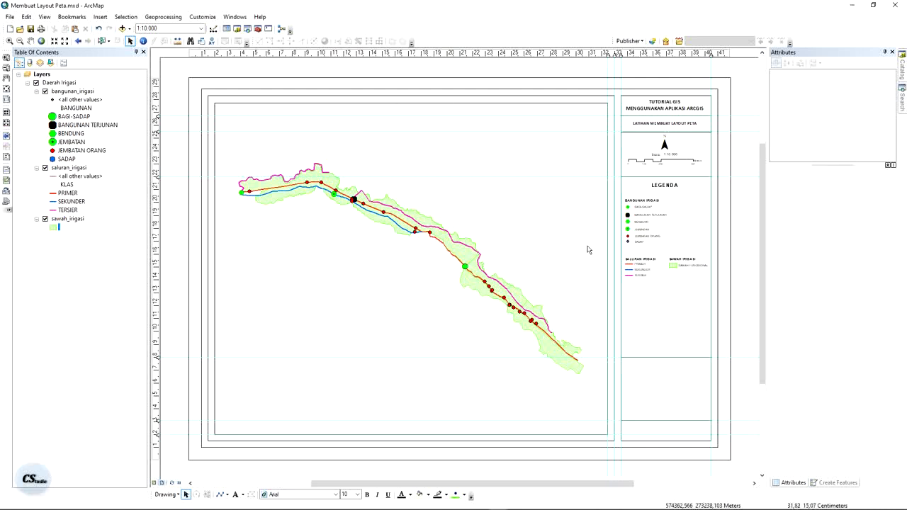
# Insert a new data frame and move it to the empty box below the LEGENDA section.
pyautogui.click(99, 17)
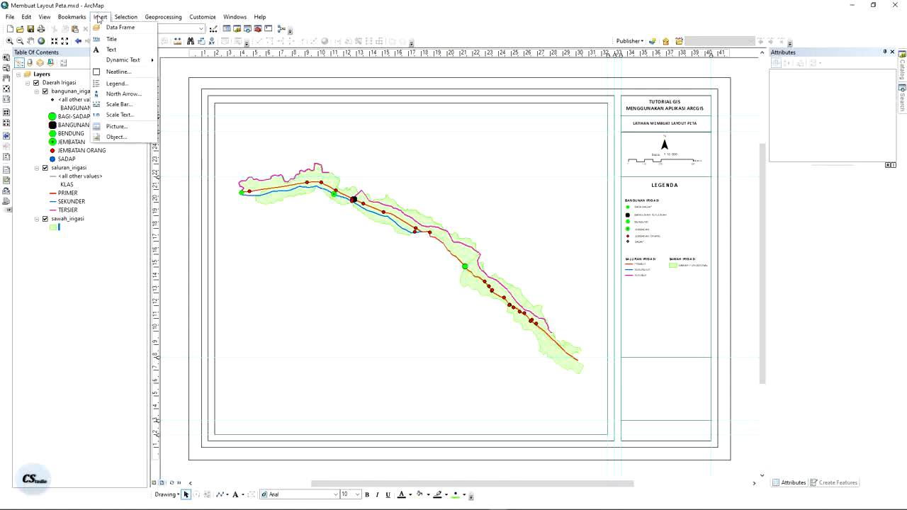
pyautogui.click(108, 29)
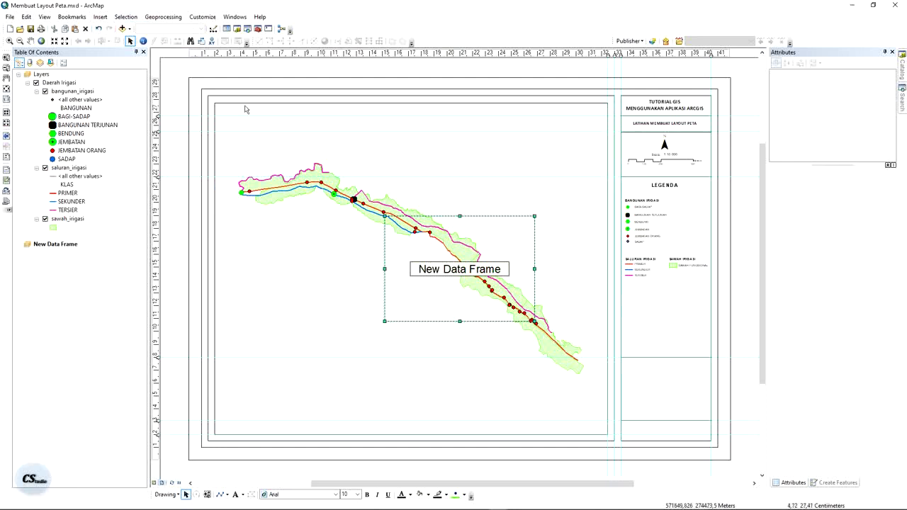
pyautogui.moveTo(434, 231); pyautogui.dragTo(676, 374)
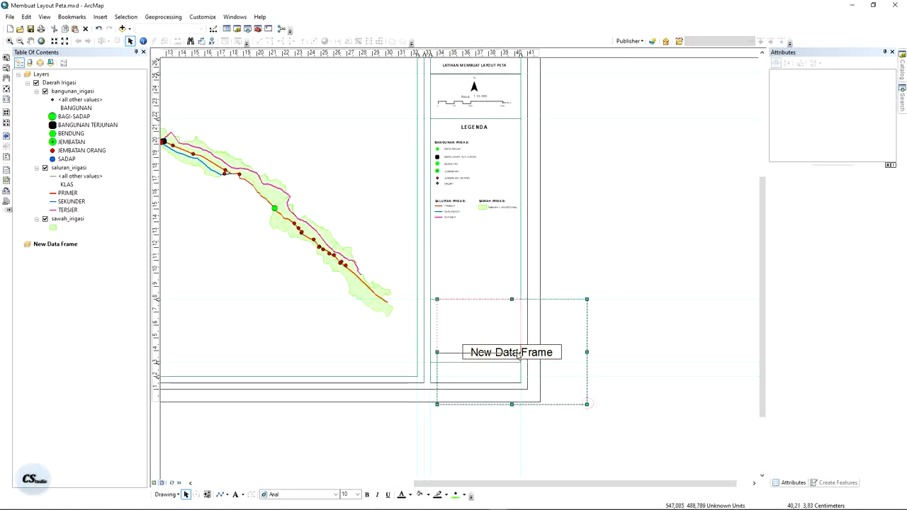
# Shrink the new data frame to sit inside its surrounding box with a margin, and balance its vertical position within that box.
pyautogui.scroll(4, 499, 326)
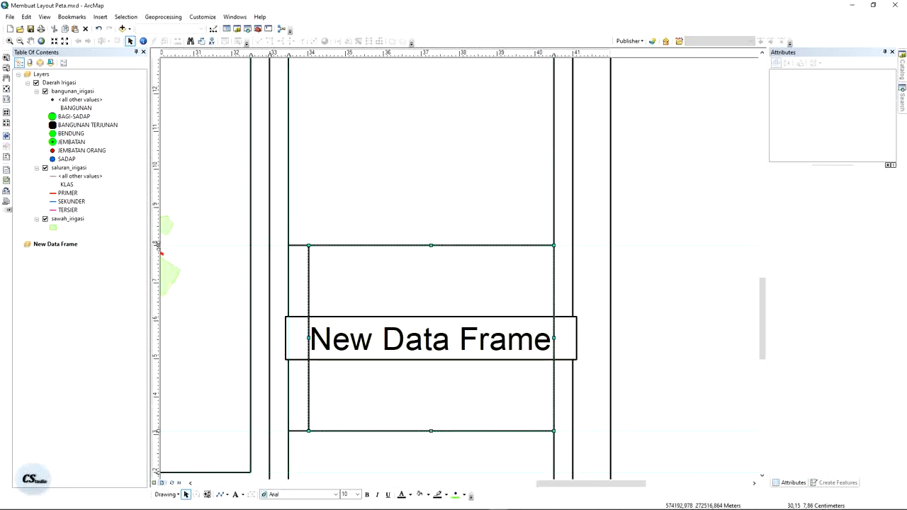
pyautogui.moveTo(431, 245); pyautogui.dragTo(432, 253)
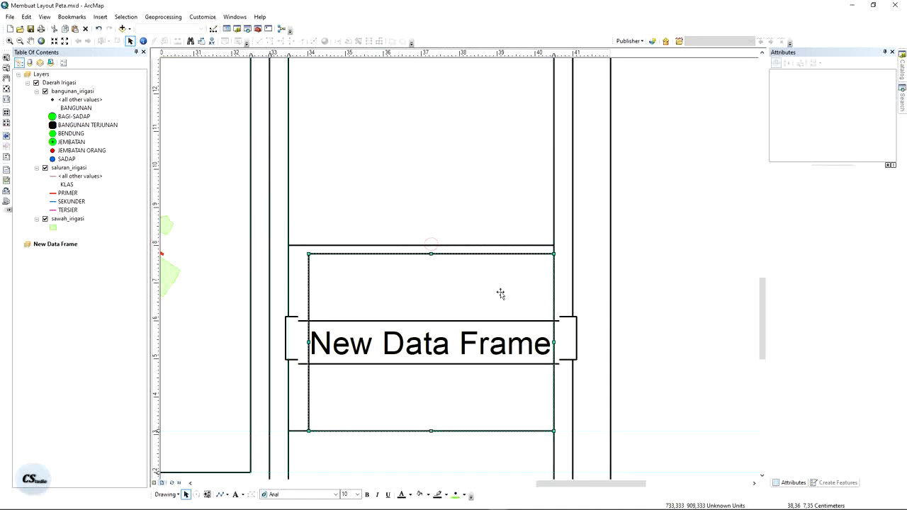
pyautogui.moveTo(554, 342); pyautogui.dragTo(534, 343)
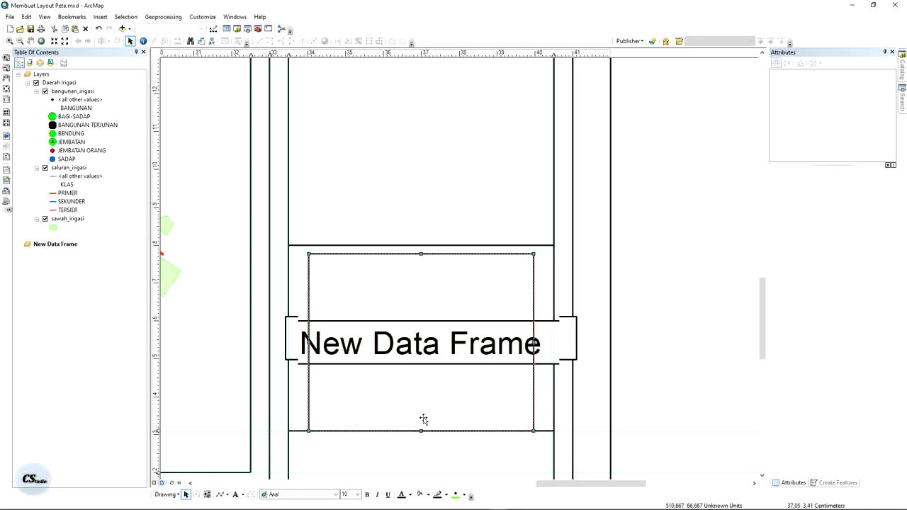
pyautogui.moveTo(425, 414); pyautogui.dragTo(425, 411)
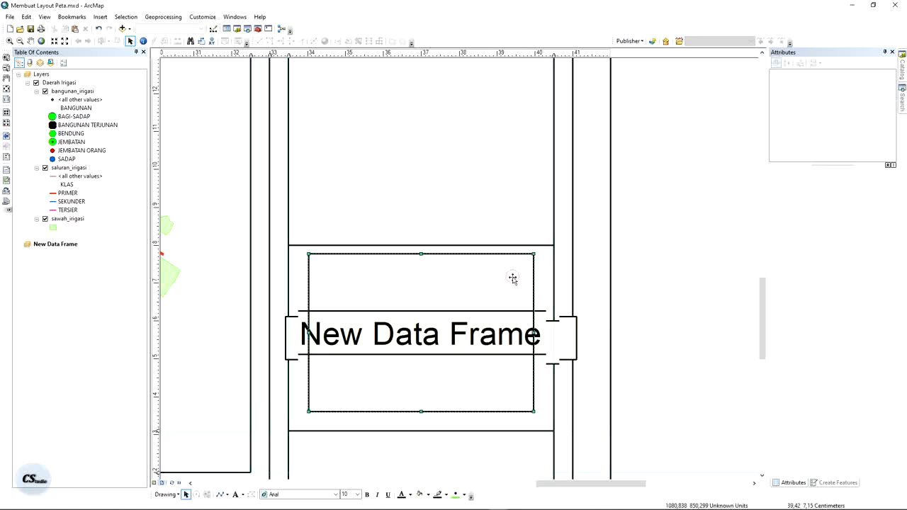
pyautogui.moveTo(515, 277); pyautogui.dragTo(512, 279)
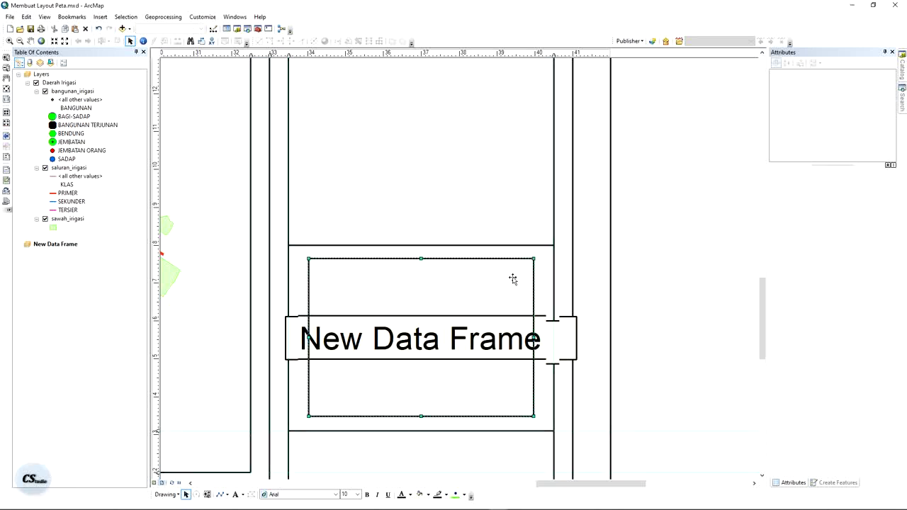
# Align the new data frame with its surrounding box using Align Center and clear the selection.
pyautogui.click(653, 172)
pyautogui.click(477, 288)
pyautogui.rightClick(494, 212)
pyautogui.moveTo(559, 343)
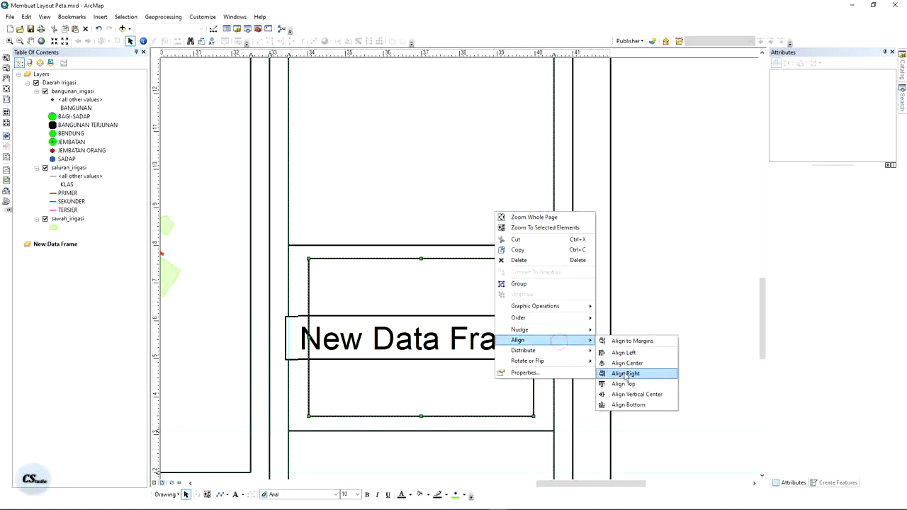
pyautogui.click(624, 363)
pyautogui.click(665, 270)
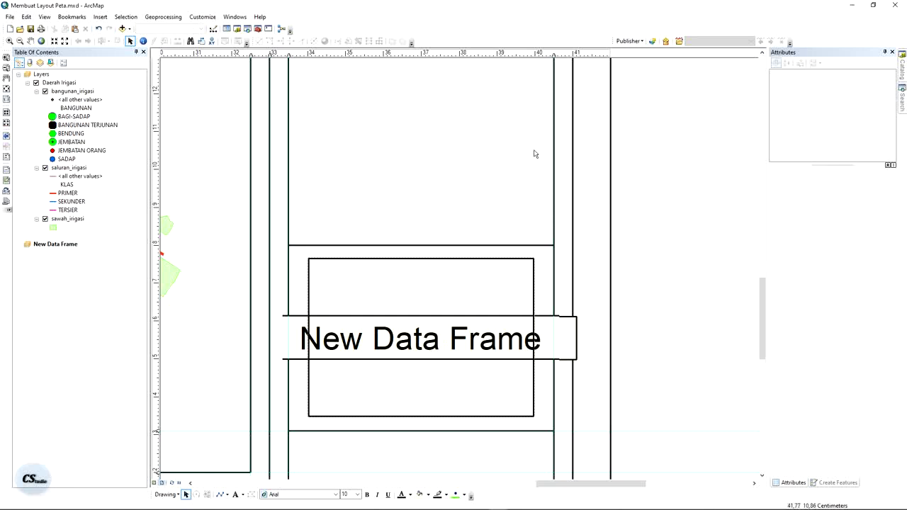
pyautogui.click(407, 282)
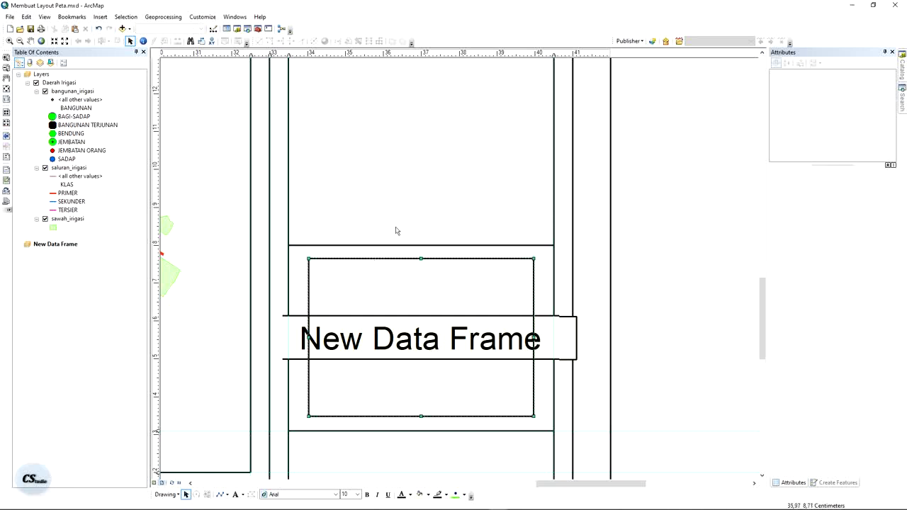
pyautogui.click(599, 195)
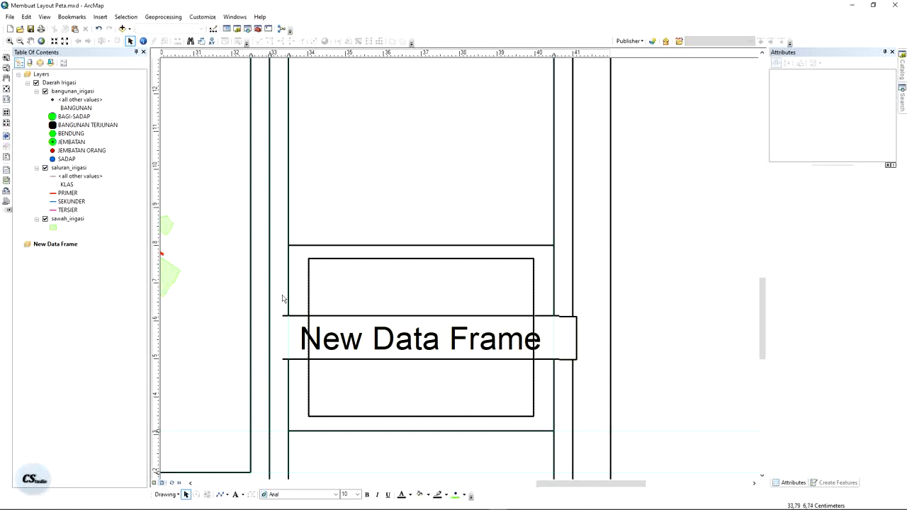
# Copy the sawah_irigasi layer from Layers and paste it into New Data Frame.
pyautogui.moveTo(335, 239); pyautogui.dragTo(370, 208)
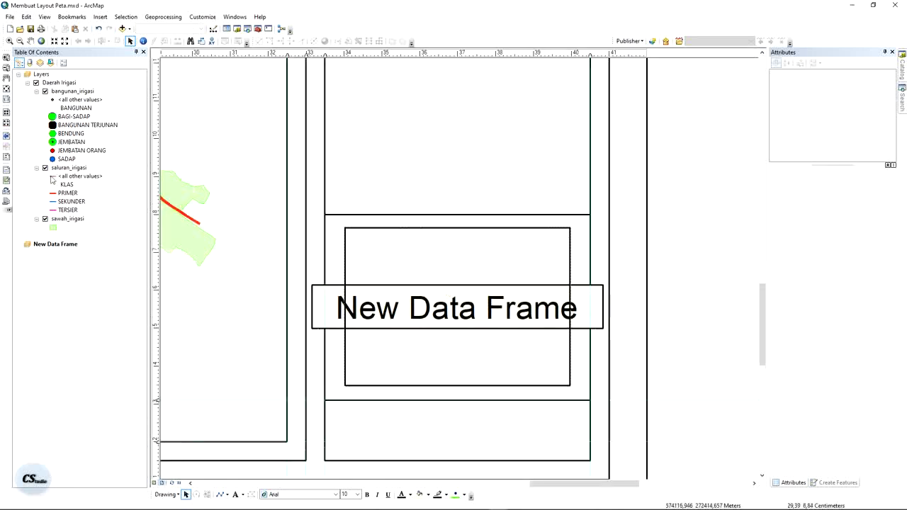
pyautogui.click(58, 221)
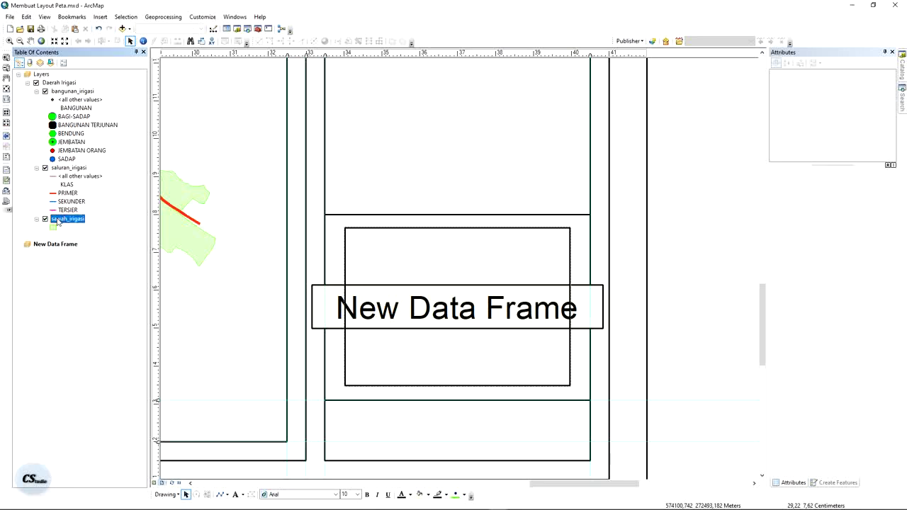
pyautogui.rightClick(58, 221)
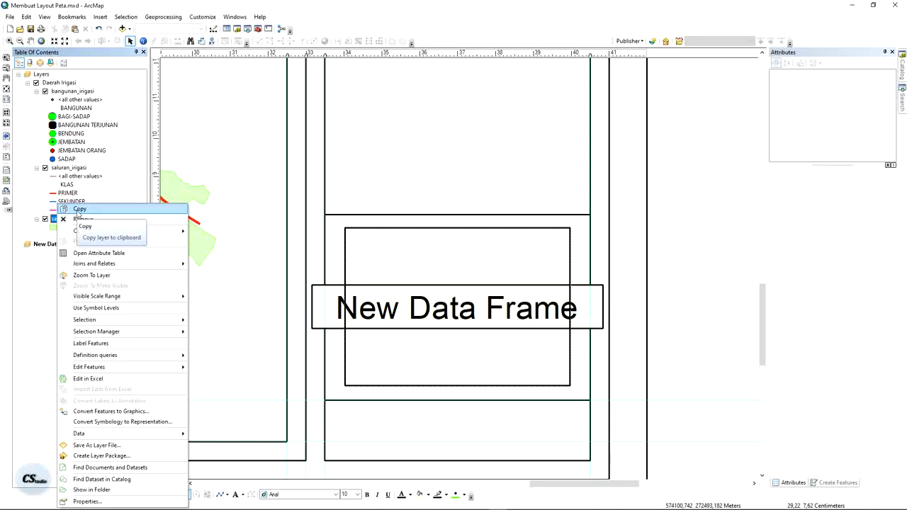
pyautogui.click(78, 210)
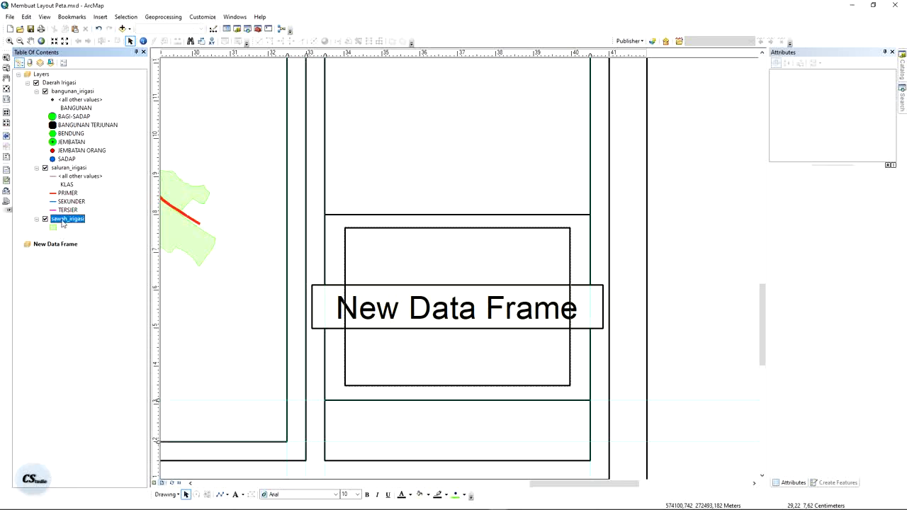
pyautogui.click(57, 245)
pyautogui.rightClick(56, 245)
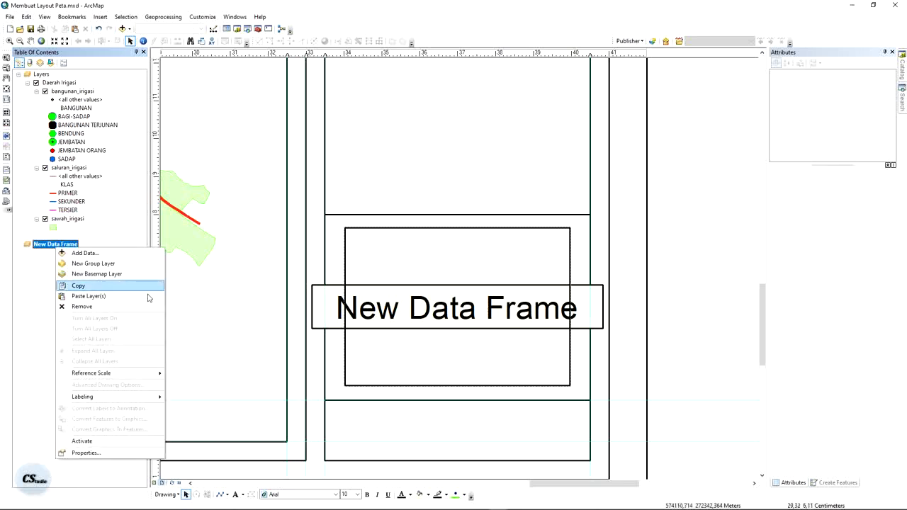
pyautogui.click(89, 296)
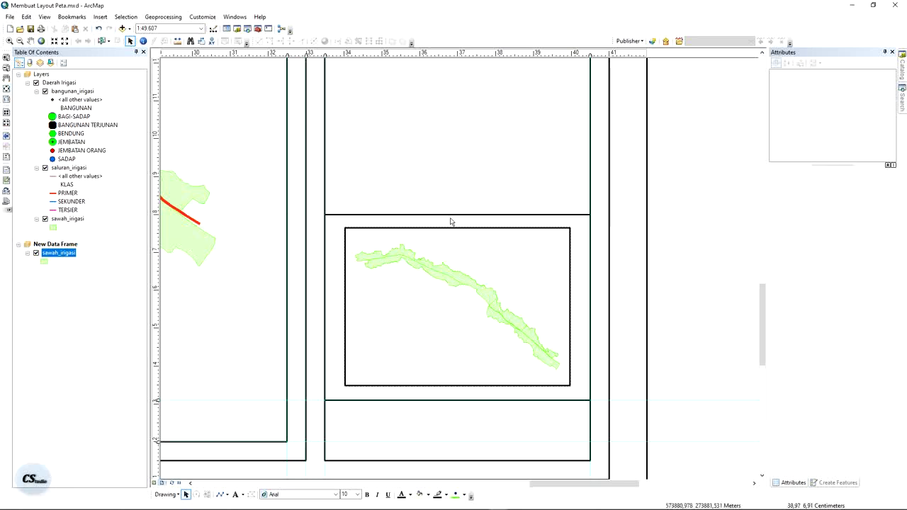
# Show the whole layout page, check the INSET PETA section in the reference PDF in Nitro Reader, and return to ArcMap.
pyautogui.click(5, 88)
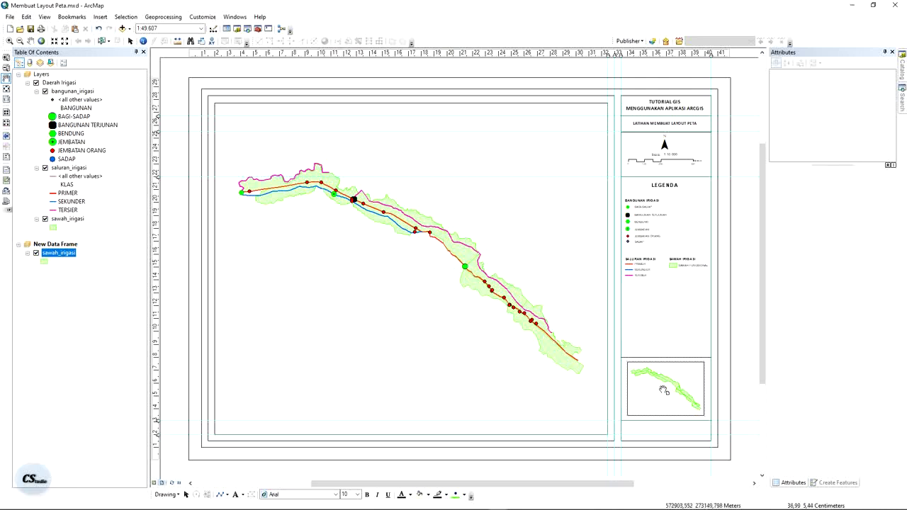
pyautogui.hotkey('alt', 'Tab')
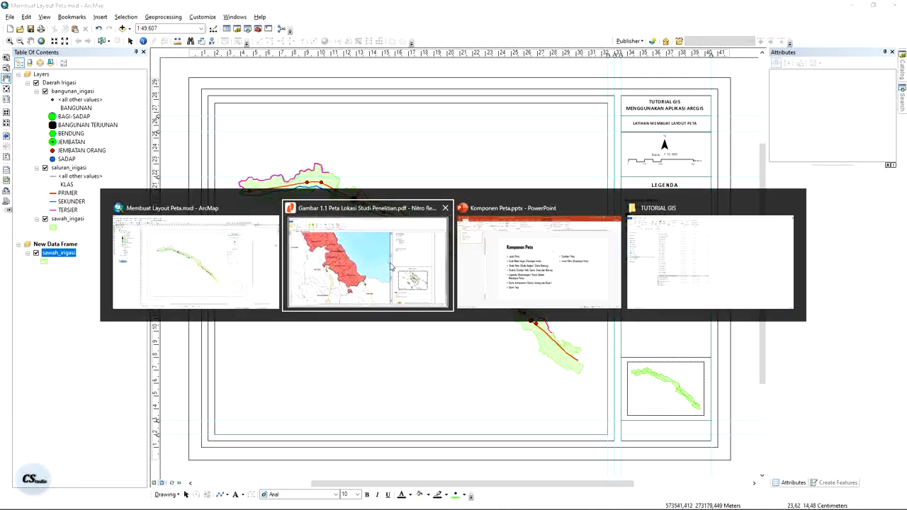
pyautogui.scroll(-1, 716, 355)
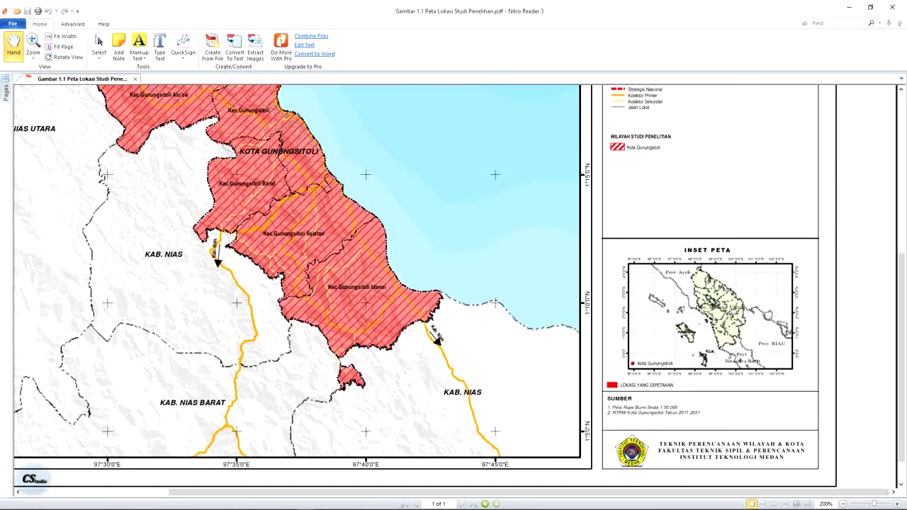
pyautogui.hotkey('alt', 'Tab')
# Add jaringan_jalan.shp from the jarigan jalan catalog folder to the Layers data frame, below sawah_irigasi.
pyautogui.moveTo(903, 62)
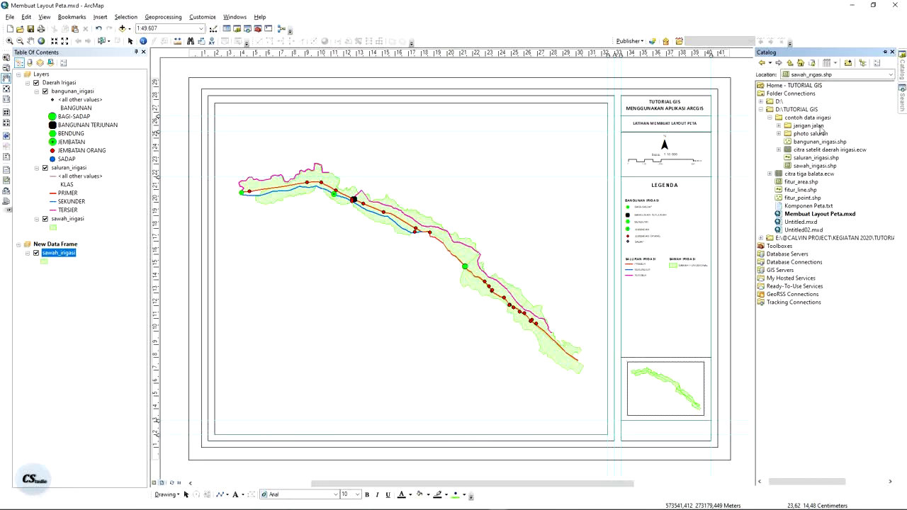
pyautogui.doubleClick(820, 128)
pyautogui.moveTo(821, 134)
pyautogui.mouseDown()
pyautogui.moveTo(128, 286)
pyautogui.moveTo(380, 190)
pyautogui.moveTo(67, 225)
pyautogui.mouseUp()
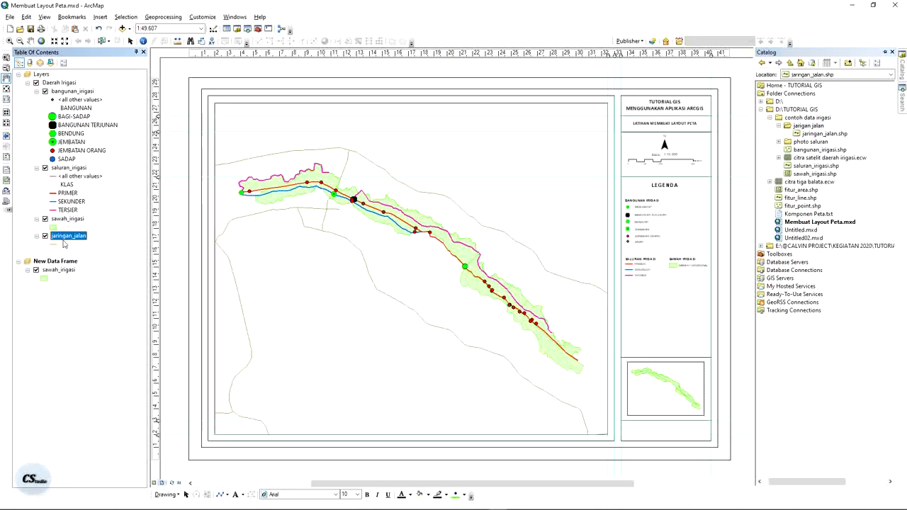
# Copy the jaringan_jalan layer and paste it into New Data Frame.
pyautogui.rightClick(69, 238)
pyautogui.press('Escape')
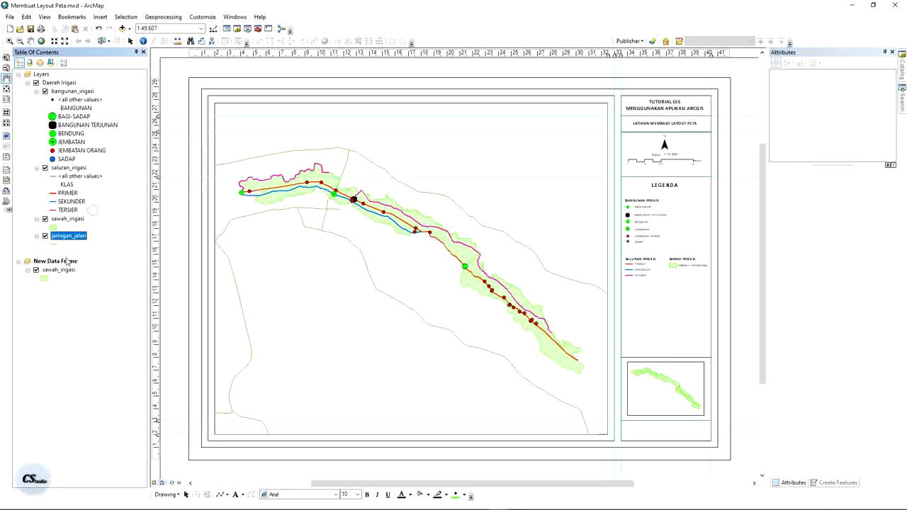
pyautogui.click(66, 261)
pyautogui.rightClick(65, 262)
pyautogui.click(107, 305)
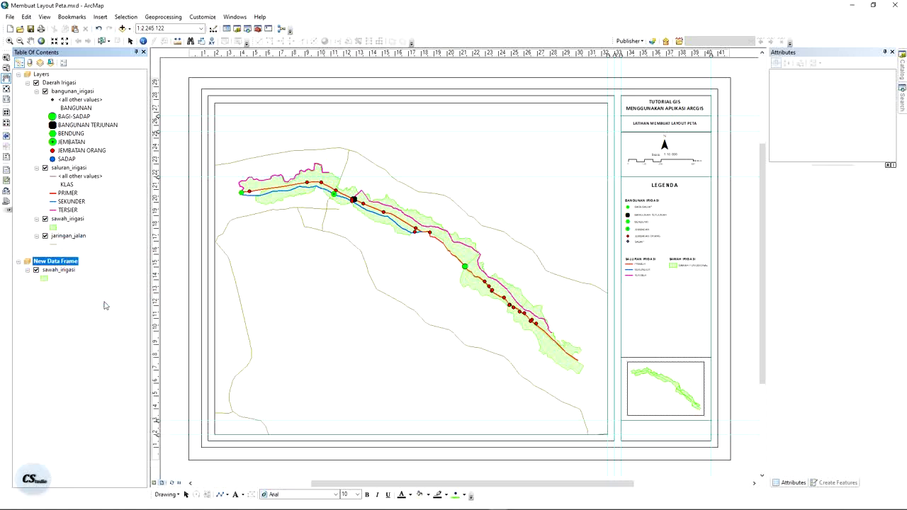
# Give jaringan_jalan in Layers the Arterial Street symbol, and move the jaringan_jalan copy below sawah_irigasi in New Data Frame.
pyautogui.click(54, 244)
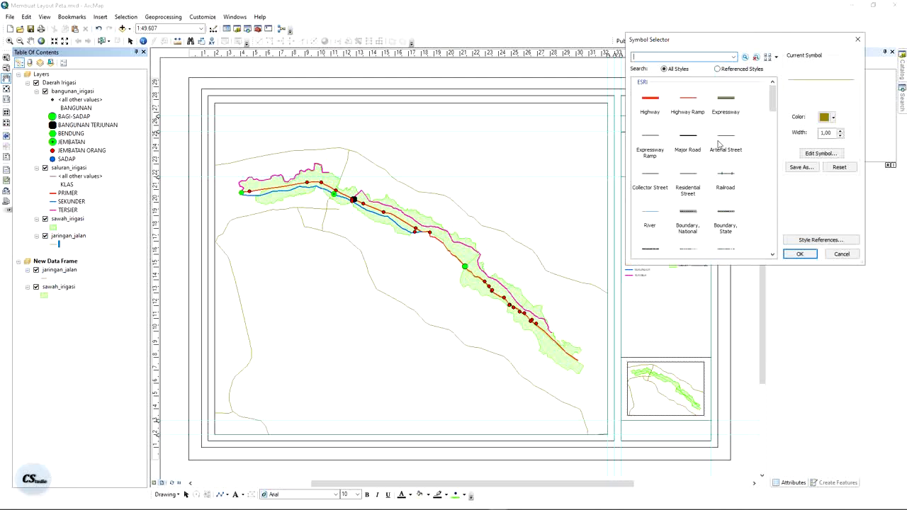
pyautogui.doubleClick(718, 144)
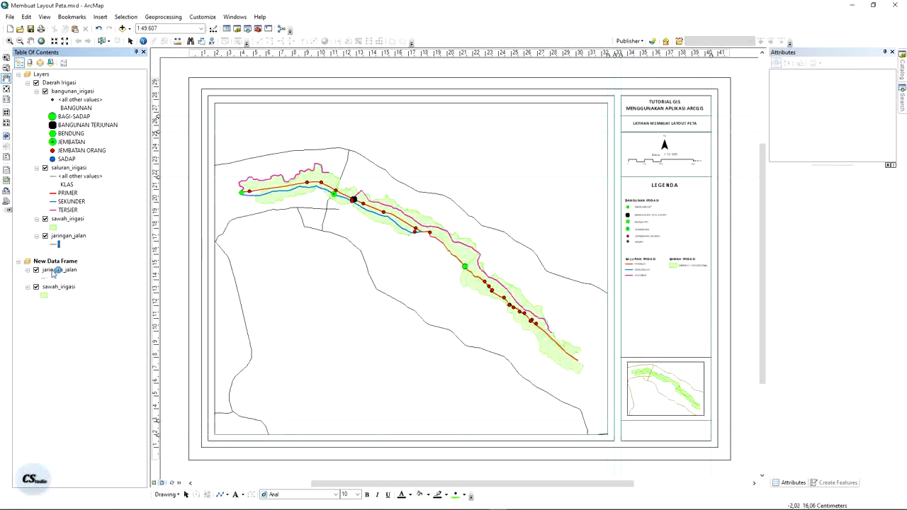
pyautogui.moveTo(53, 272); pyautogui.dragTo(52, 297)
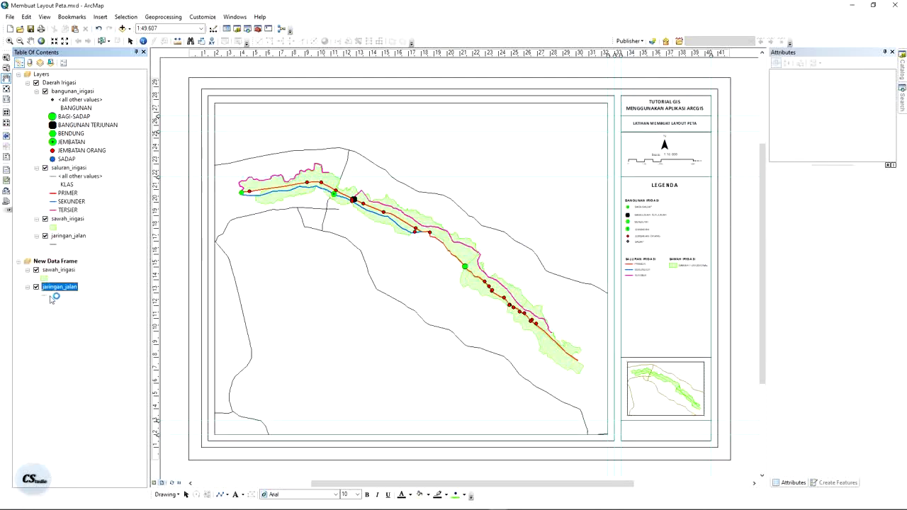
# Zoom New Data Frame to the full extent of its jaringan_jalan layer.
pyautogui.rightClick(62, 288)
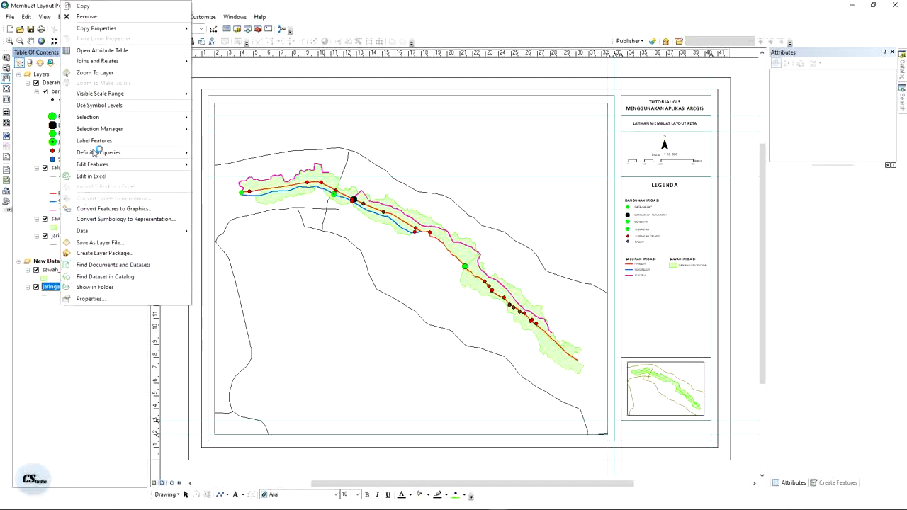
pyautogui.click(117, 73)
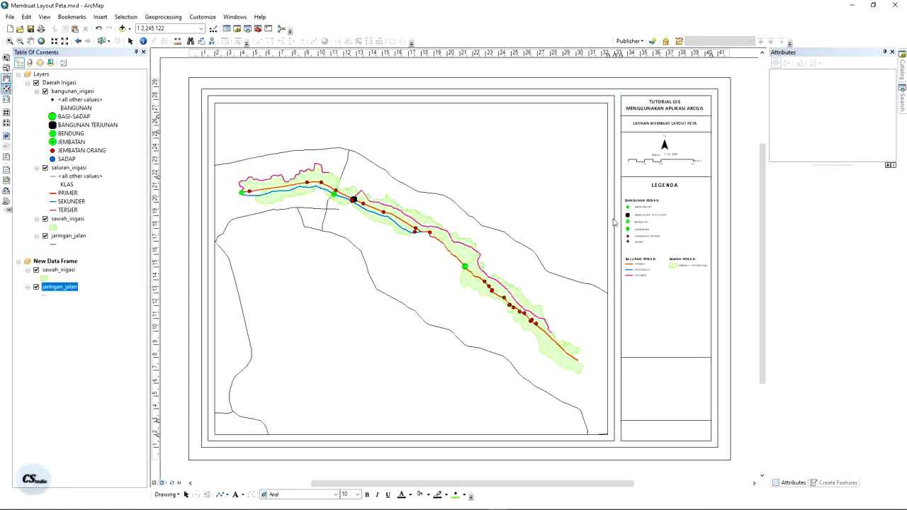
pyautogui.scroll(3, 571, 318)
pyautogui.scroll(4, 571, 318)
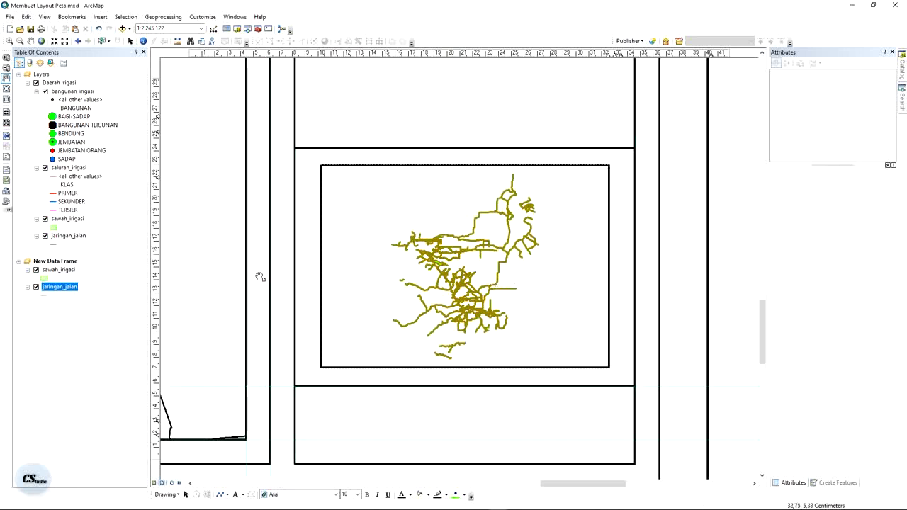
# Restyle the jaringan_jalan lines in New Data Frame with a grey colour and a width of 0,2.
pyautogui.moveTo(531, 202); pyautogui.dragTo(520, 209)
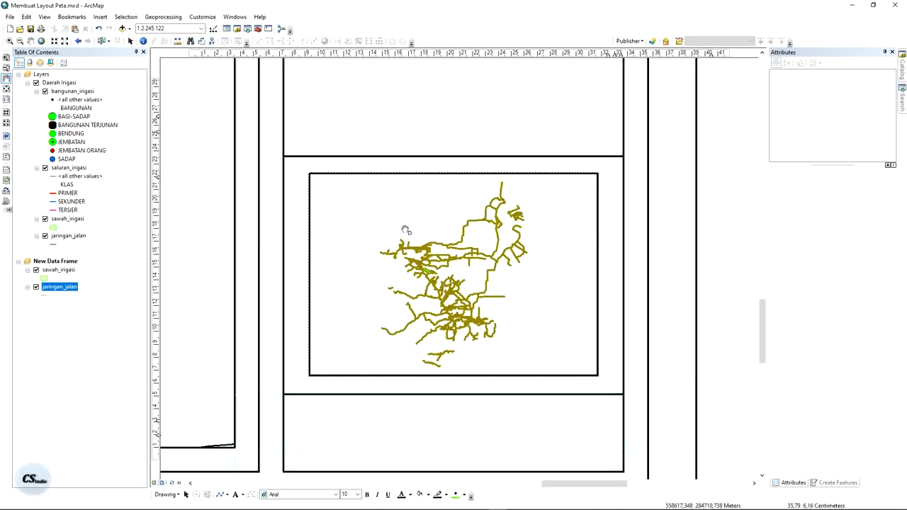
pyautogui.click(49, 296)
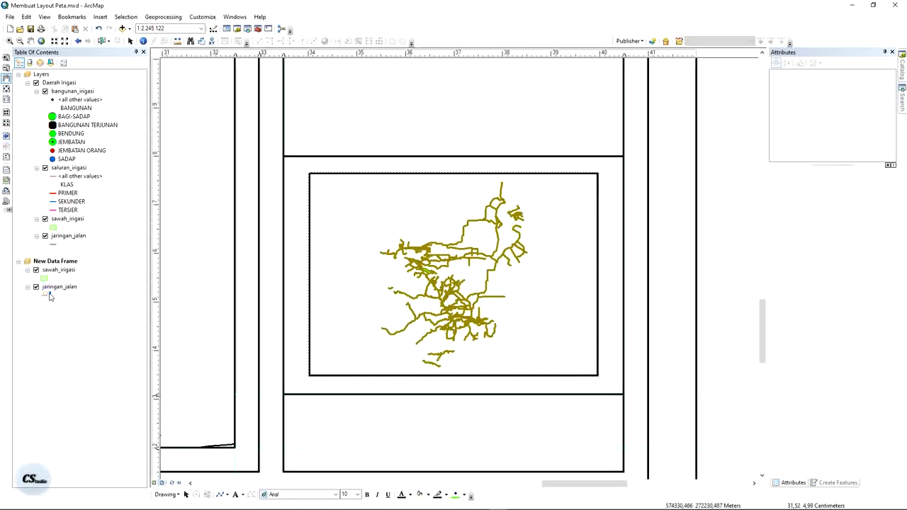
pyautogui.click(831, 118)
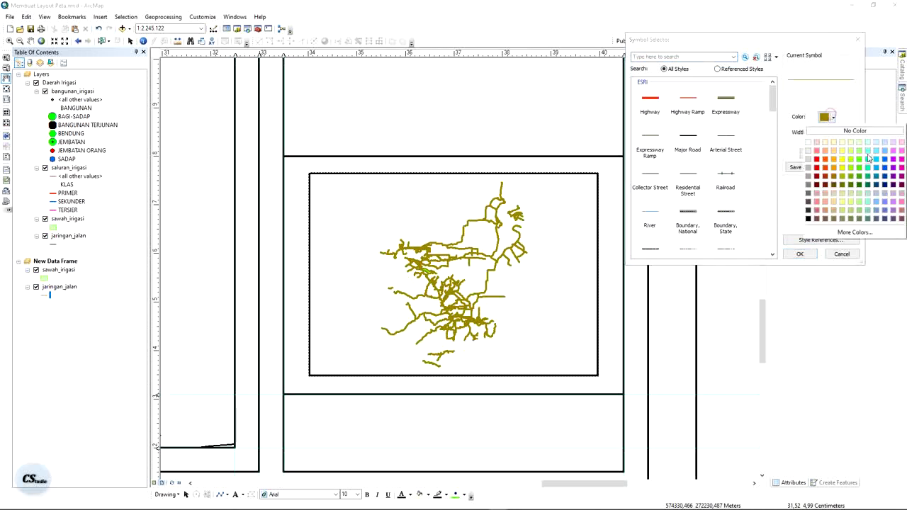
pyautogui.click(808, 177)
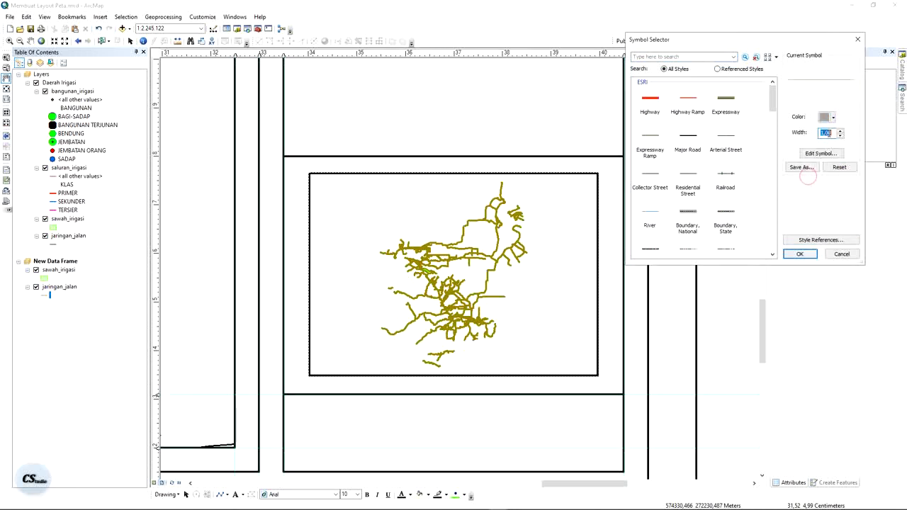
pyautogui.write(',2')
pyautogui.click(799, 253)
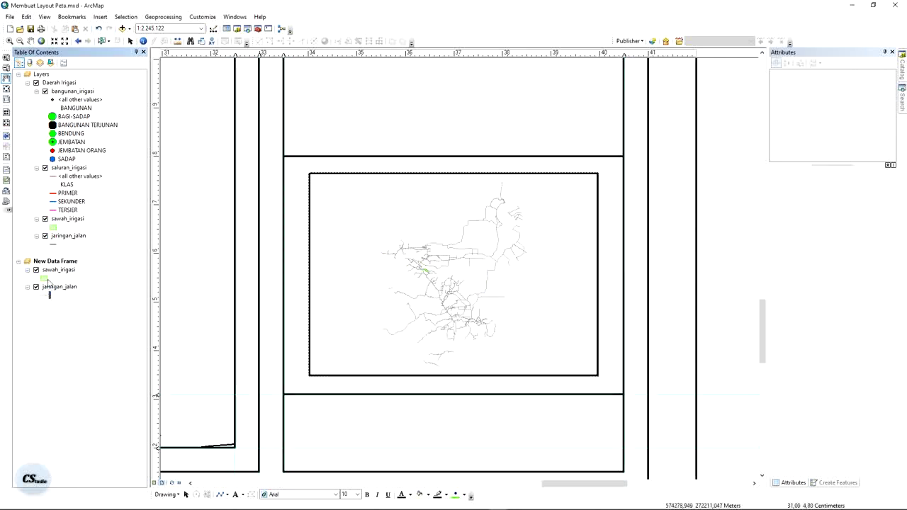
# Give sawah_irigasi in New Data Frame a red fill and a red outline.
pyautogui.click(46, 278)
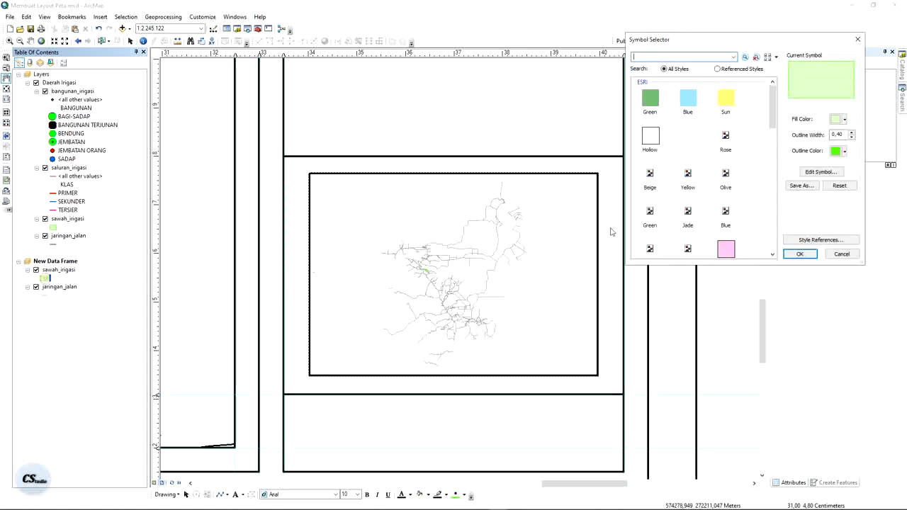
pyautogui.click(837, 118)
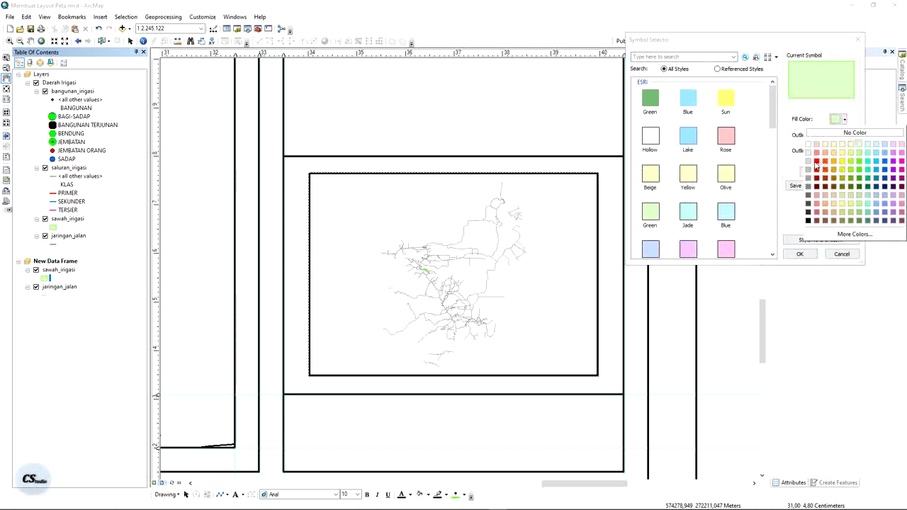
pyautogui.click(817, 161)
pyautogui.write('0')
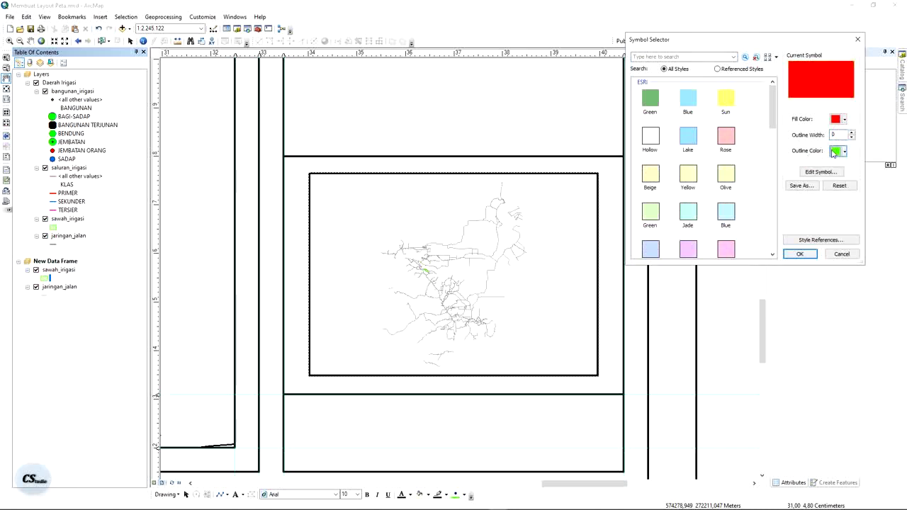
pyautogui.click(834, 151)
pyautogui.click(819, 192)
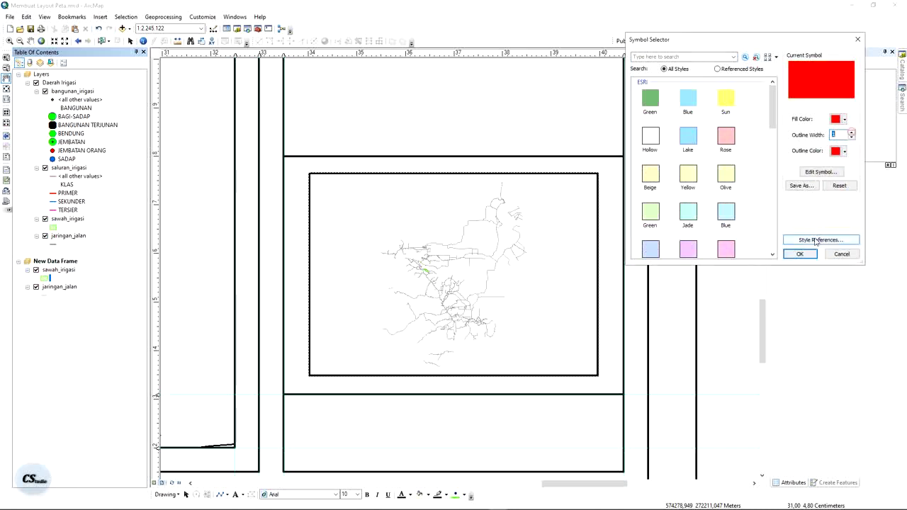
pyautogui.click(799, 253)
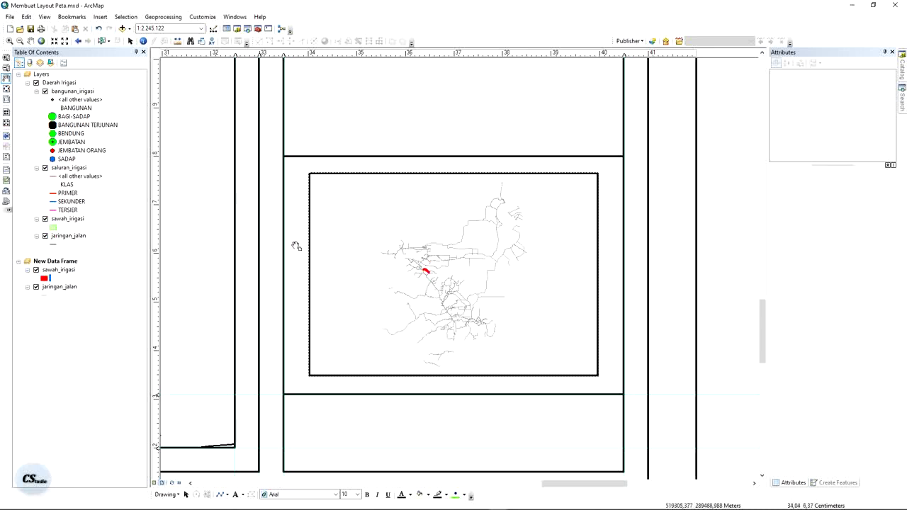
# Review the restyled inset on the full layout and examine the LOKASI YANG DIPETAKAN key in the reference PDF in Nitro Reader.
pyautogui.click(7, 89)
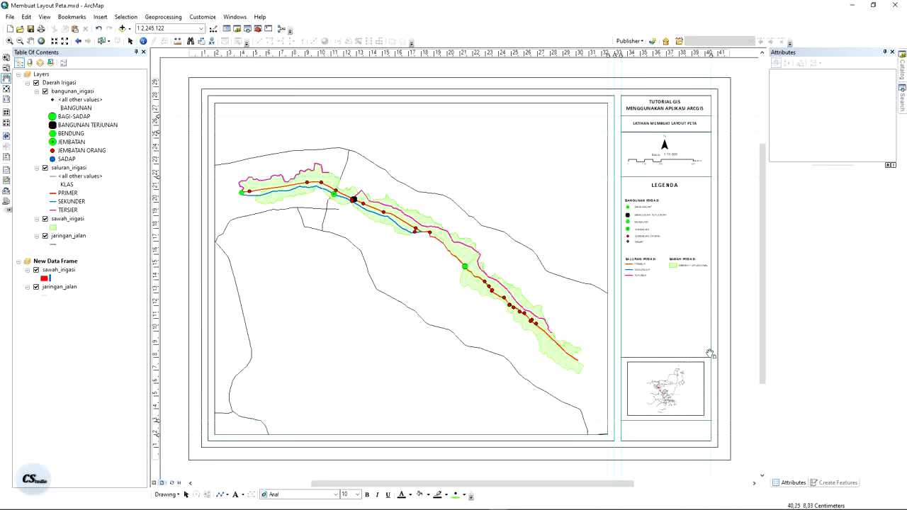
pyautogui.scroll(-1, 710, 353)
pyautogui.scroll(-3, 523, 331)
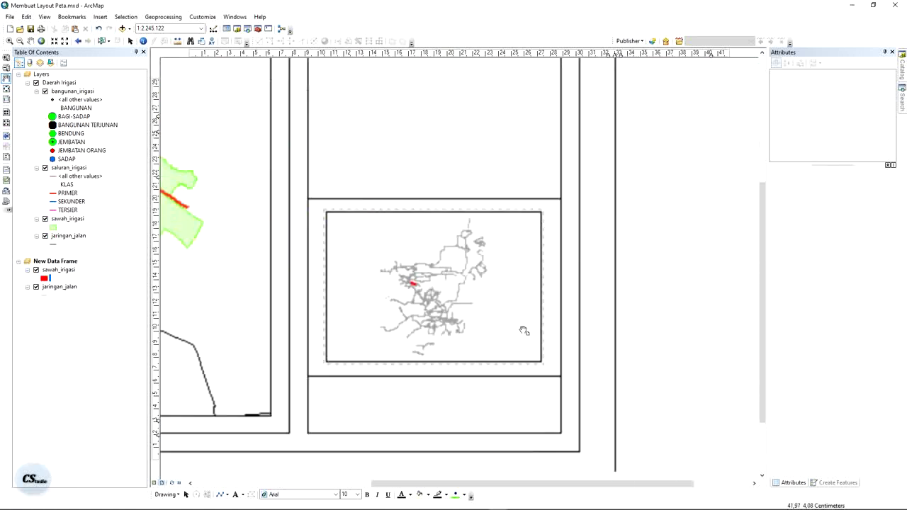
pyautogui.scroll(-2, 399, 350)
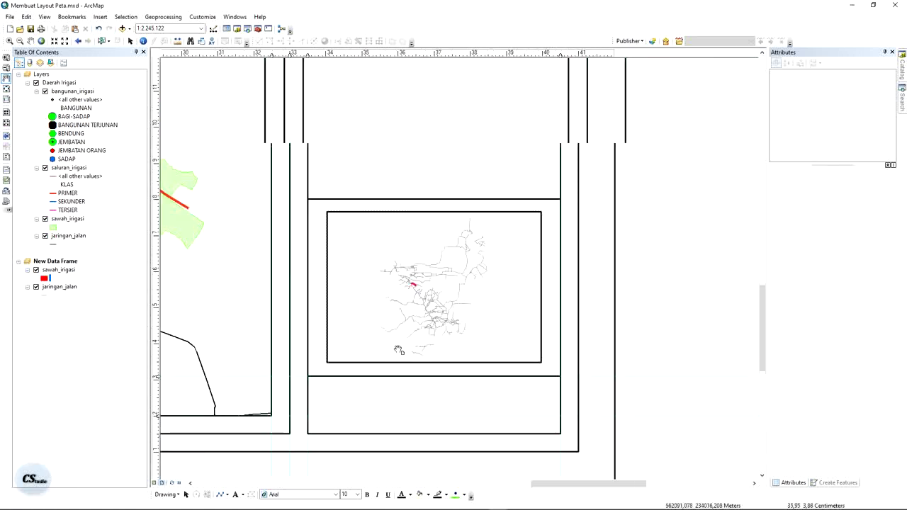
pyautogui.scroll(-1, 398, 350)
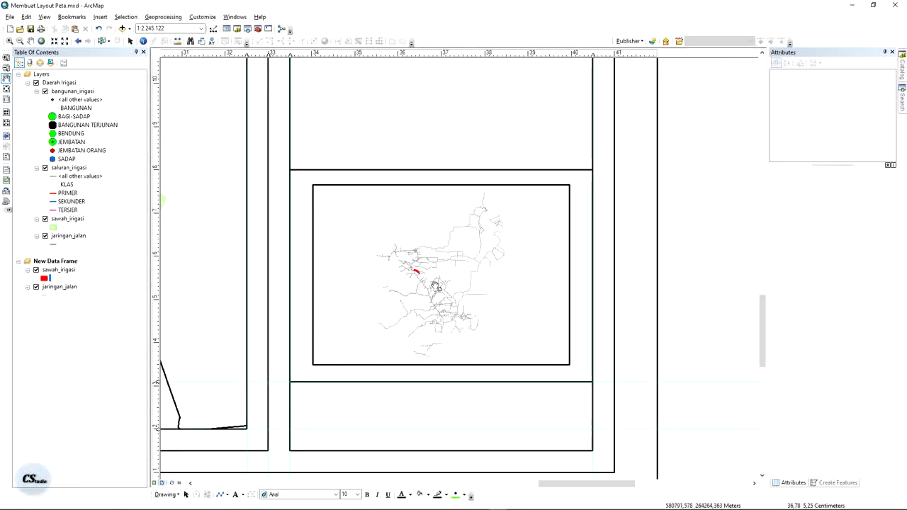
pyautogui.hotkey('alt', 'Tab')
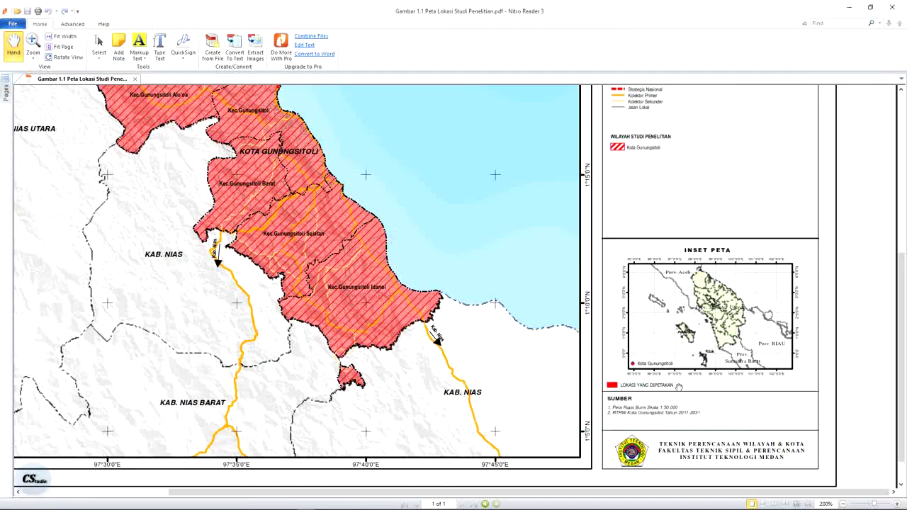
pyautogui.scroll(4, 656, 401)
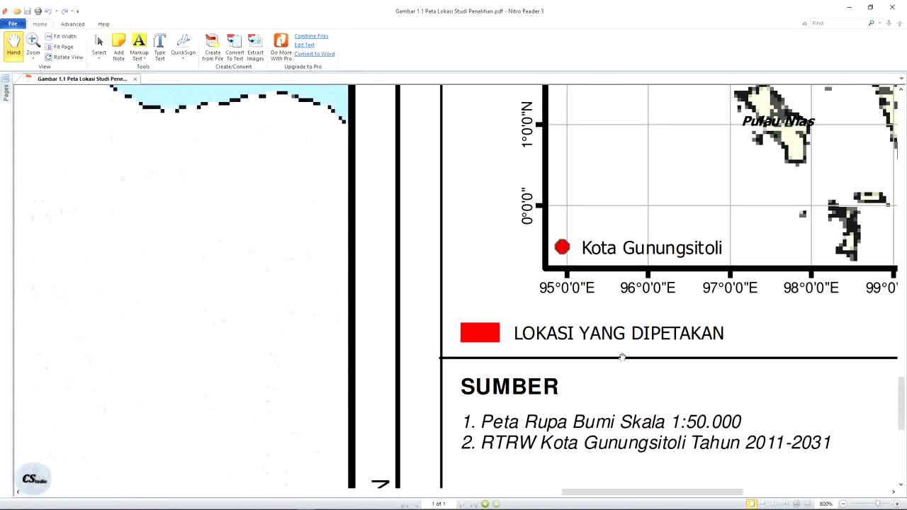
pyautogui.hotkey('alt', 'Tab')
# Draw a rectangle about 0,46 by 0,42 cm around the red sawah_irigasi area in the inset map.
pyautogui.scroll(-2, 350, 364)
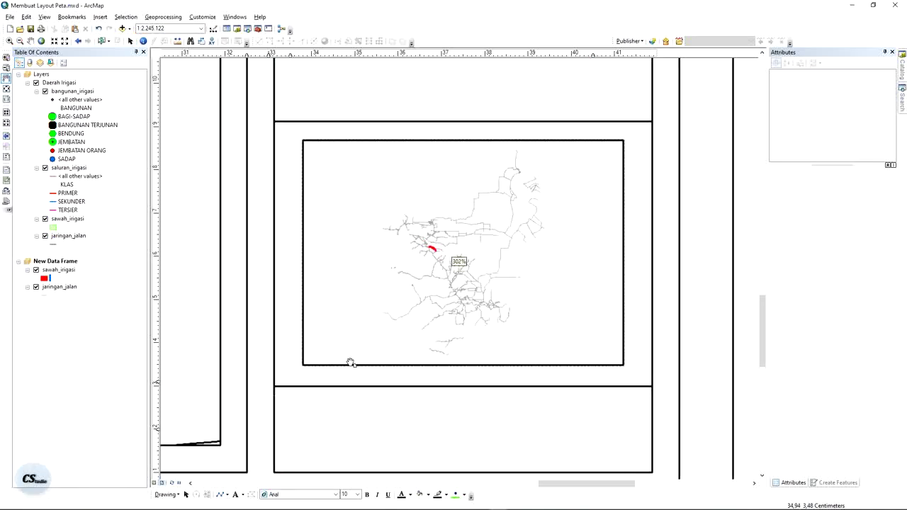
pyautogui.click(227, 494)
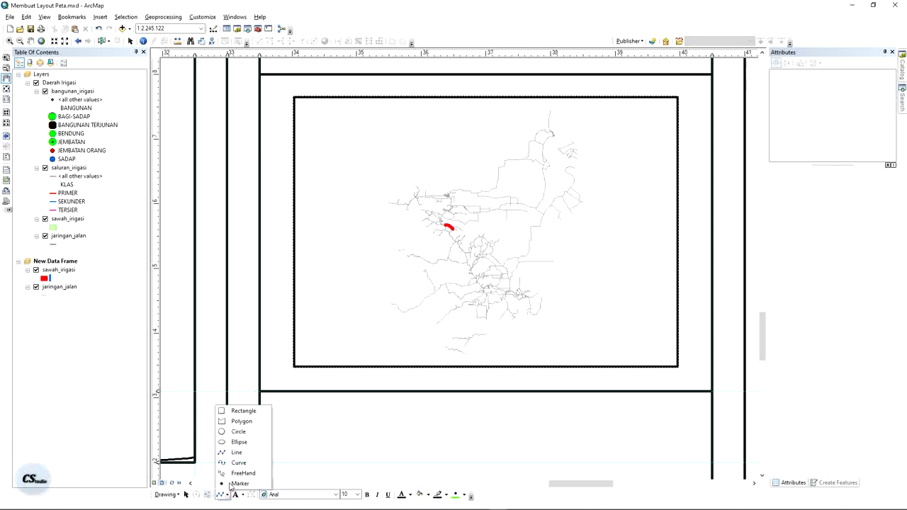
pyautogui.click(237, 409)
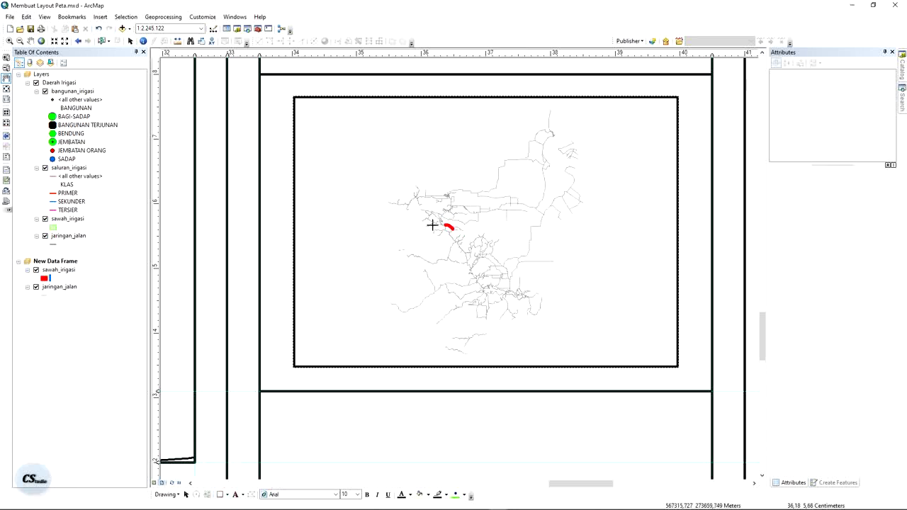
pyautogui.moveTo(435, 213); pyautogui.dragTo(466, 242)
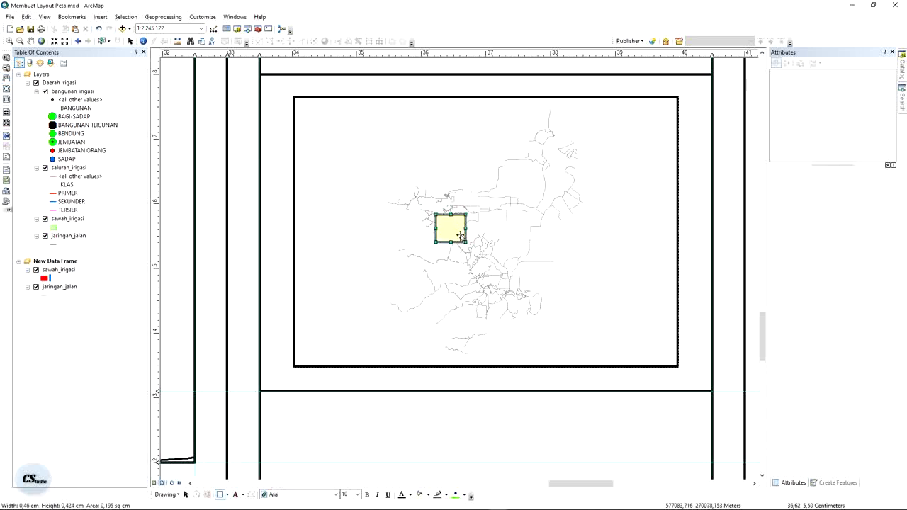
# Change the rectangle's symbol to 10% Simple hatch with red fill and outline colours.
pyautogui.rightClick(452, 231)
pyautogui.click(496, 391)
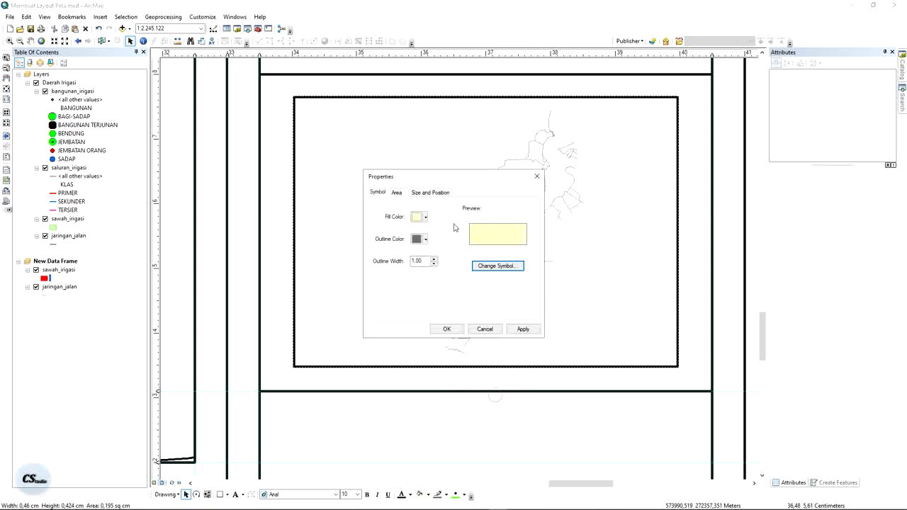
pyautogui.click(496, 266)
pyautogui.scroll(-8, 711, 172)
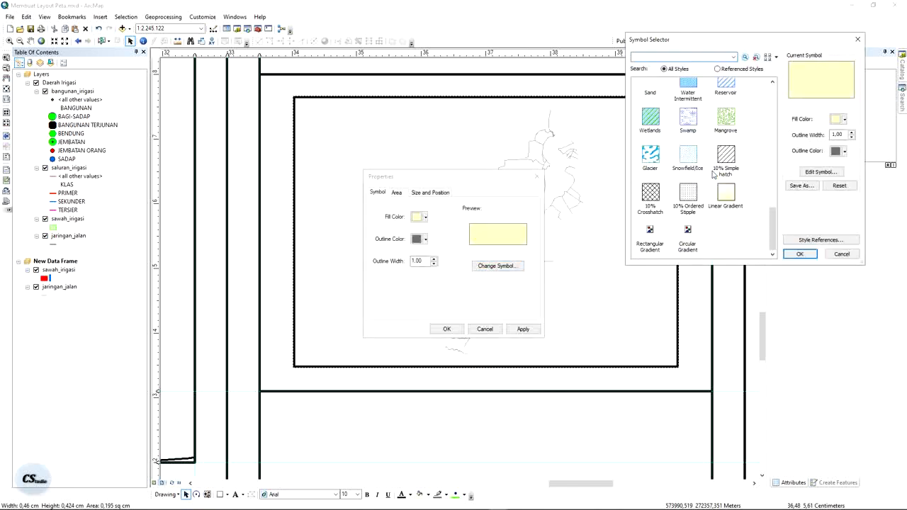
pyautogui.click(724, 156)
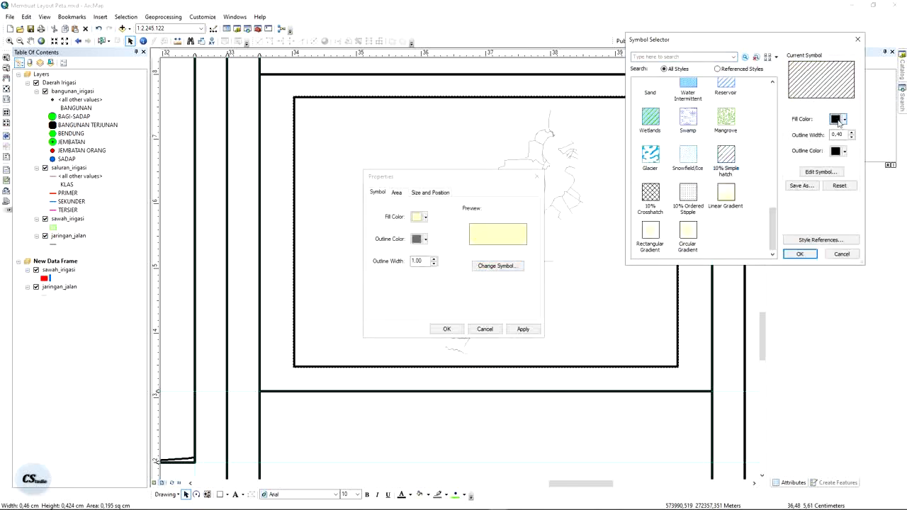
pyautogui.click(837, 119)
pyautogui.click(817, 162)
pyautogui.click(838, 151)
pyautogui.click(817, 193)
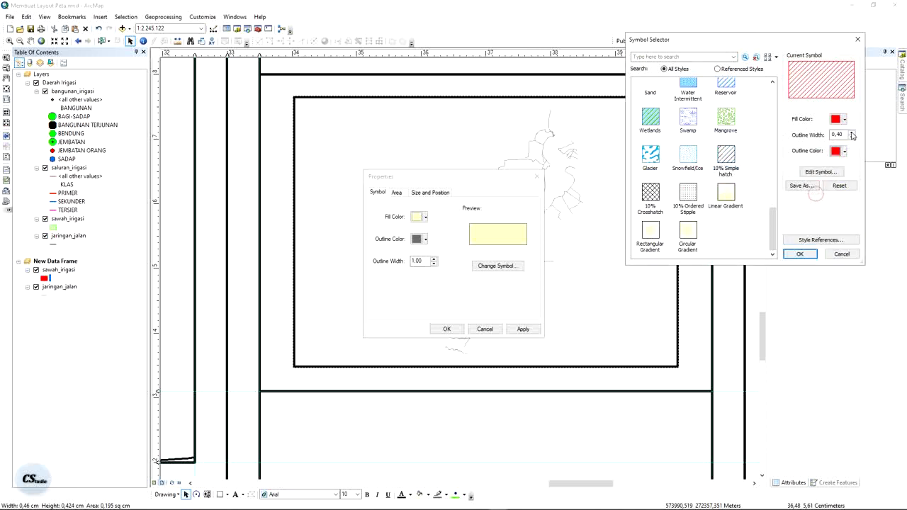
pyautogui.click(799, 254)
pyautogui.click(531, 329)
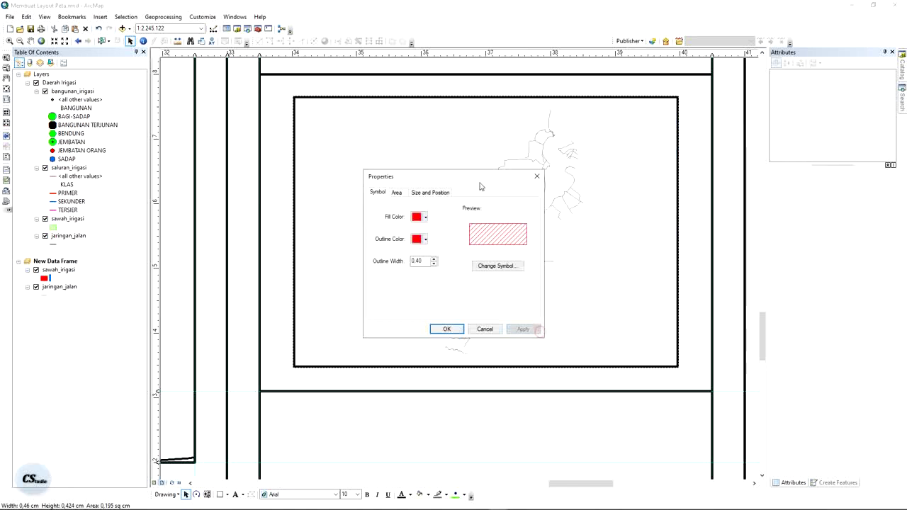
# Set the rectangle's hatch line separation to 3 points, apply it and deselect the rectangle.
pyautogui.moveTo(481, 177); pyautogui.dragTo(718, 82)
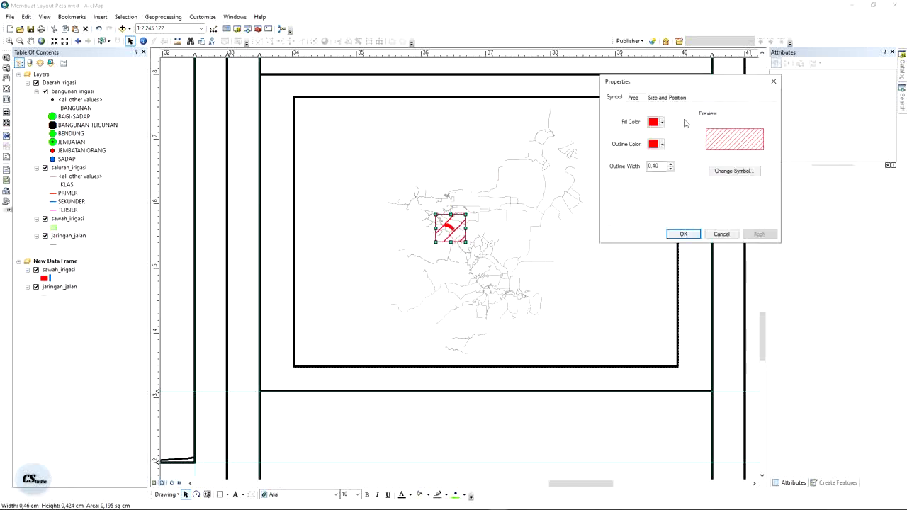
pyautogui.click(712, 175)
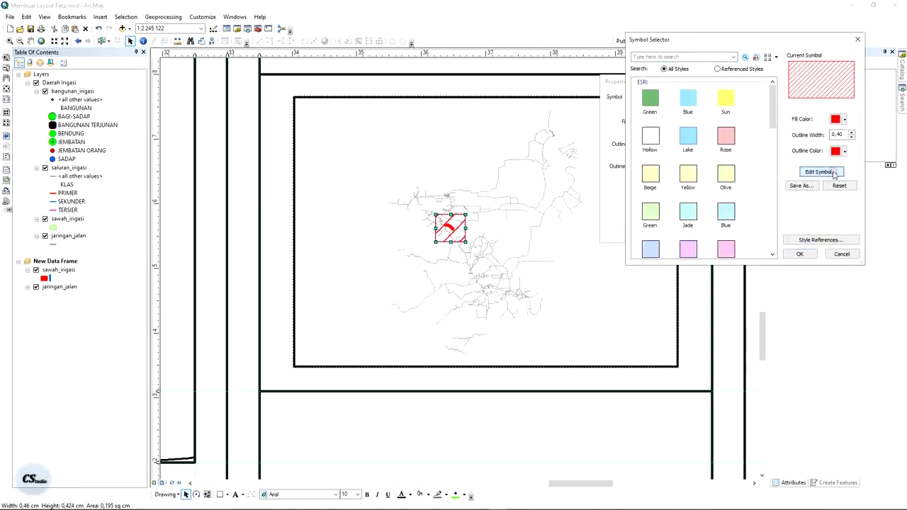
pyautogui.click(835, 172)
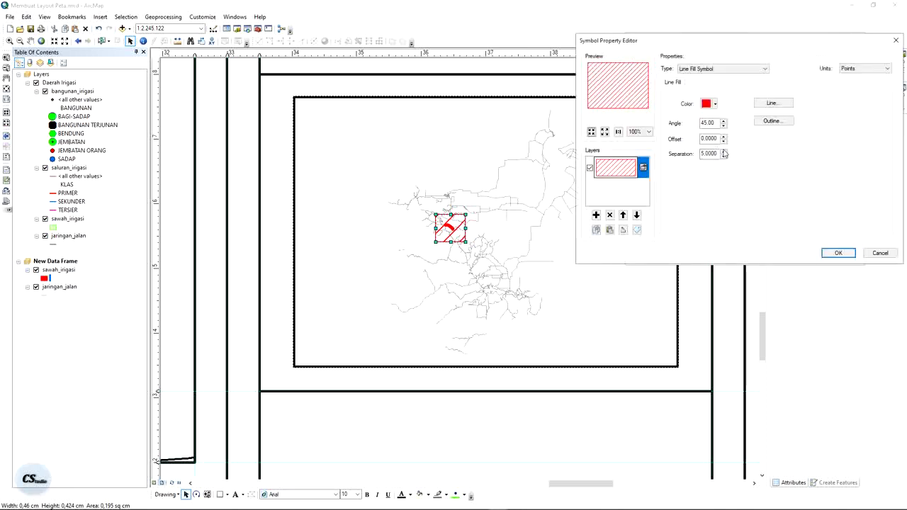
pyautogui.click(879, 253)
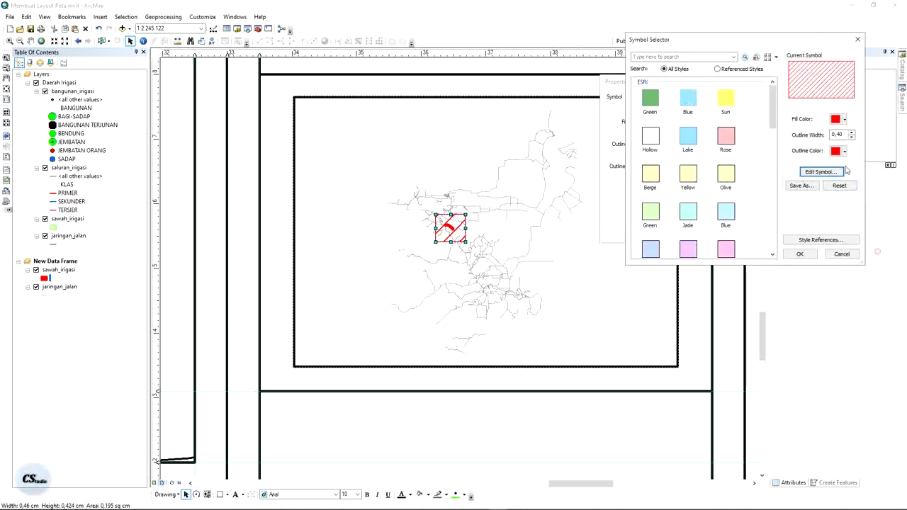
pyautogui.click(821, 172)
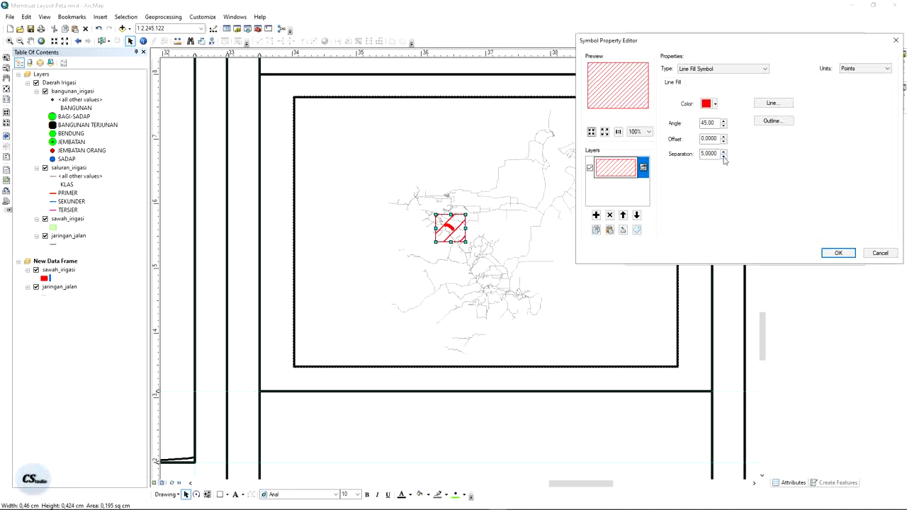
pyautogui.click(723, 156)
pyautogui.click(724, 157)
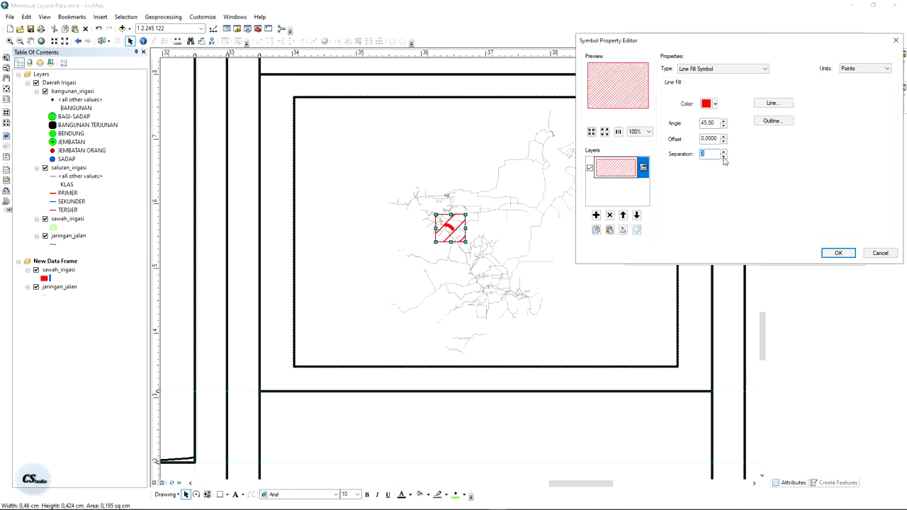
pyautogui.click(838, 253)
pyautogui.click(805, 257)
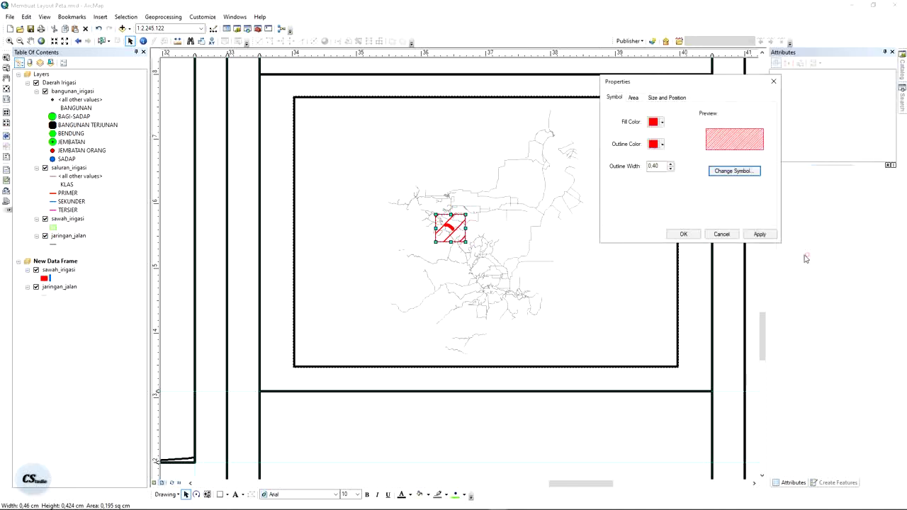
pyautogui.click(760, 234)
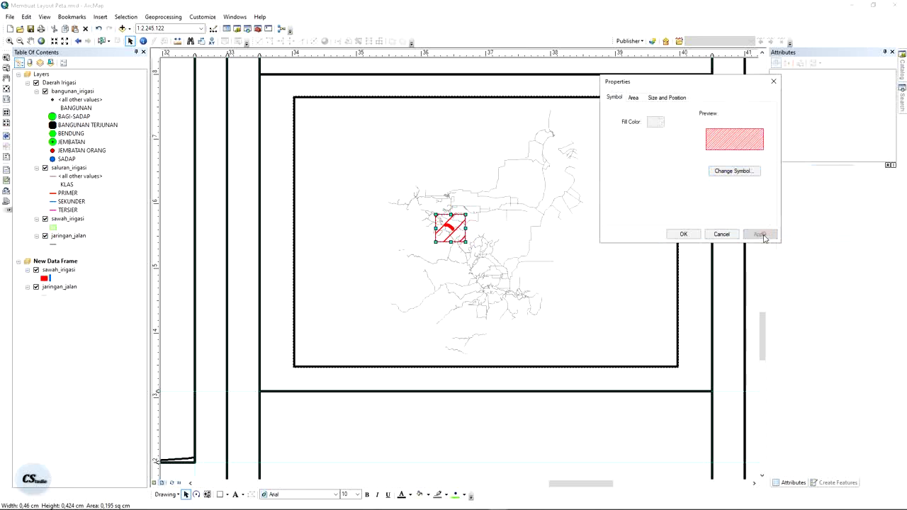
pyautogui.click(693, 236)
pyautogui.click(709, 168)
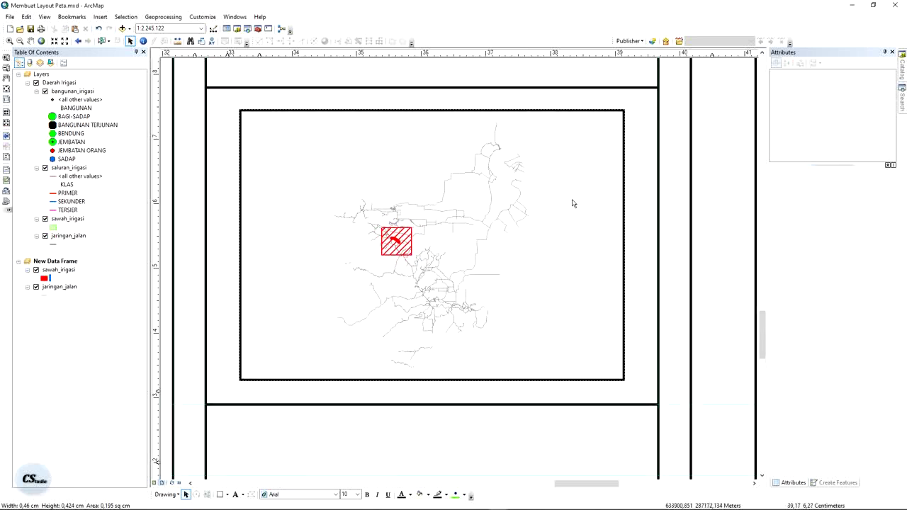
# Duplicate the red hatched rectangle in the inset map and move the copy down and left, away from the original.
pyautogui.hotkey('alt', 'Tab')
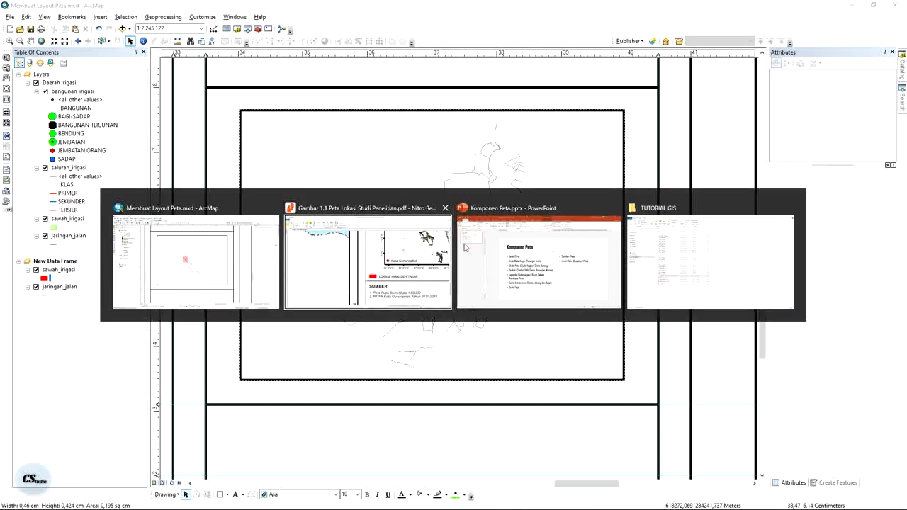
pyautogui.scroll(-2, 633, 257)
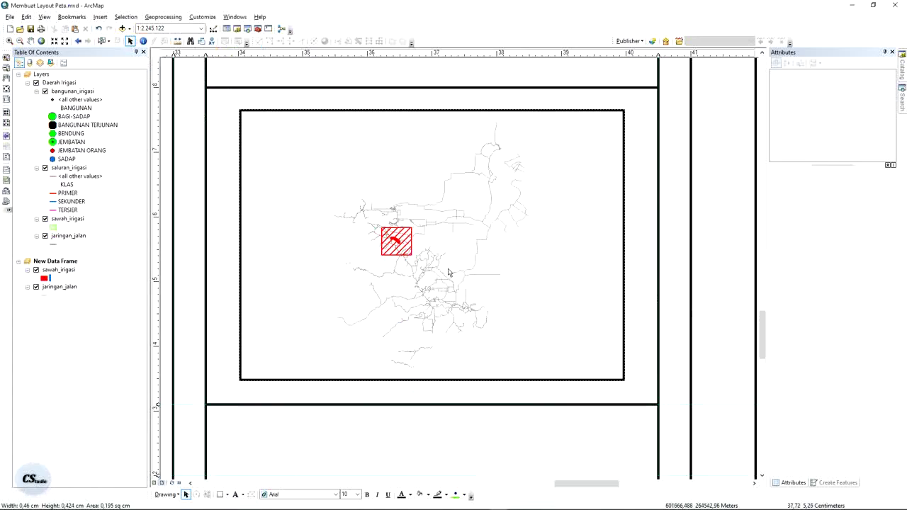
pyautogui.hotkey('alt', 'Tab')
pyautogui.rightClick(398, 236)
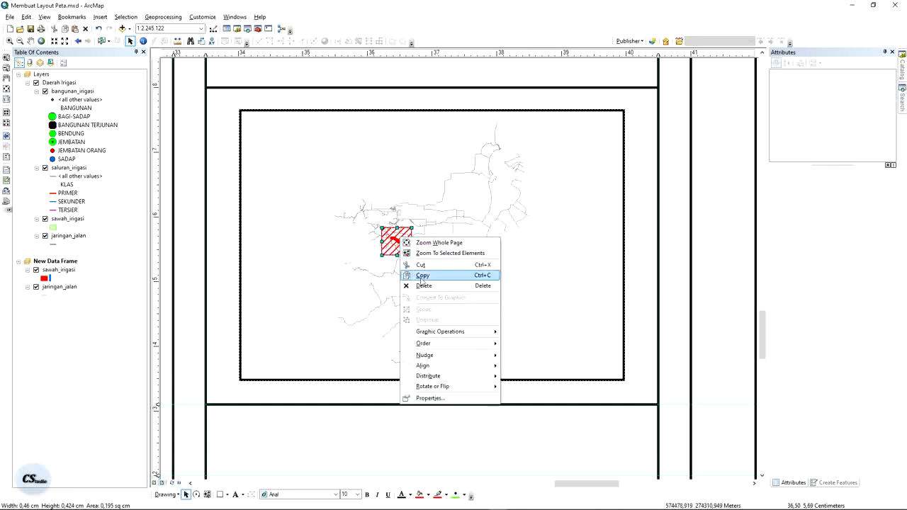
pyautogui.click(433, 276)
pyautogui.click(712, 152)
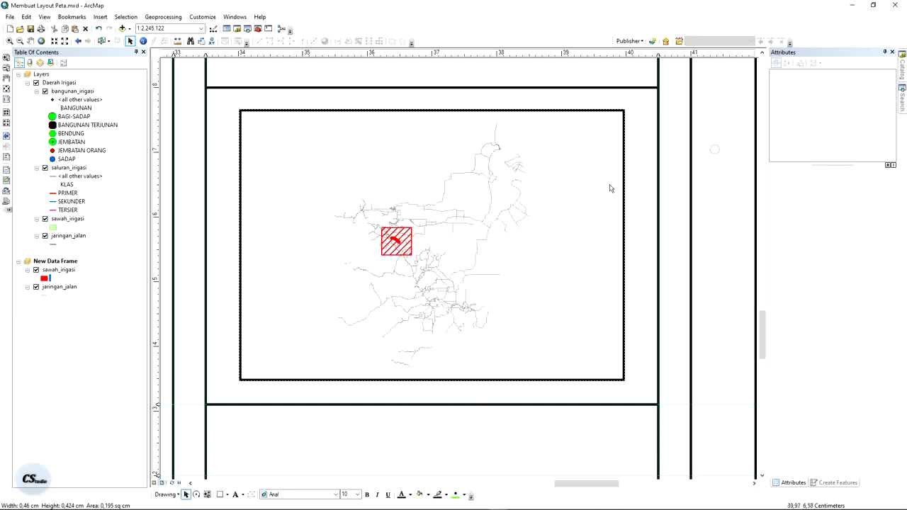
pyautogui.rightClick(587, 191)
pyautogui.click(696, 238)
pyautogui.rightClick(566, 222)
pyautogui.click(721, 184)
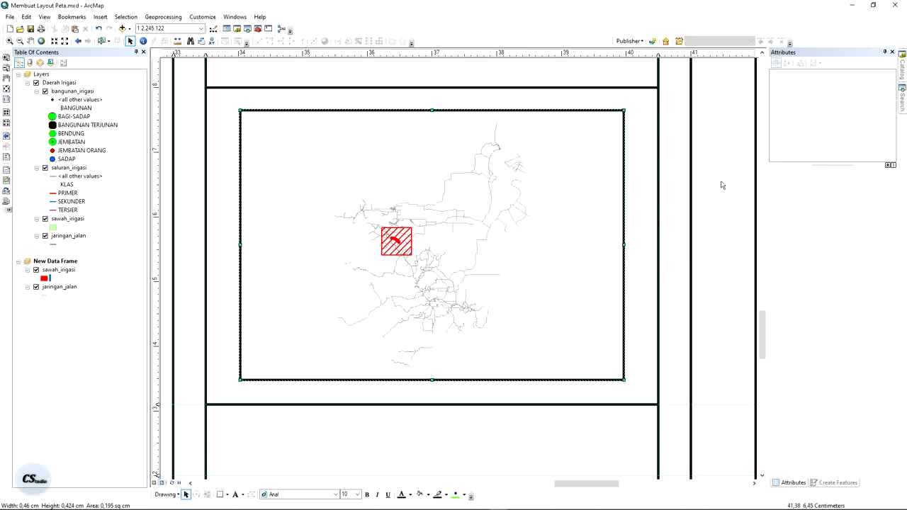
pyautogui.click(401, 236)
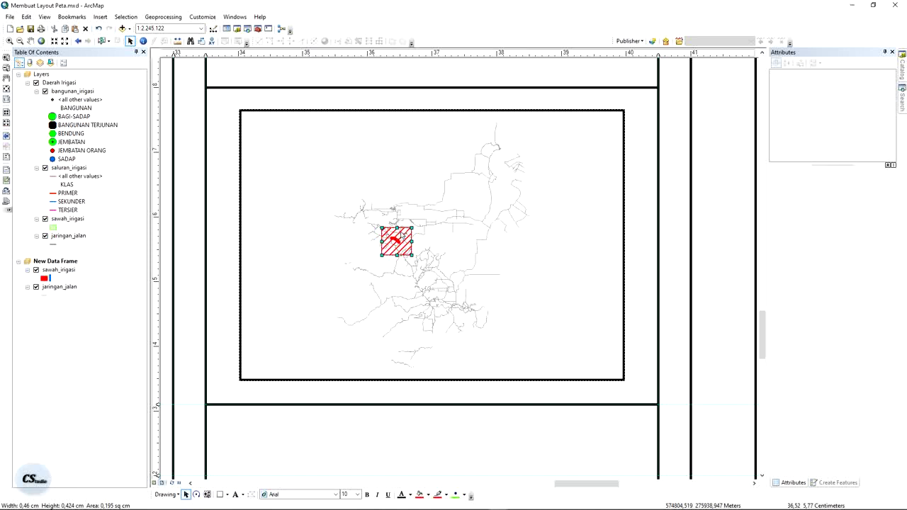
pyautogui.moveTo(406, 233); pyautogui.dragTo(335, 304)
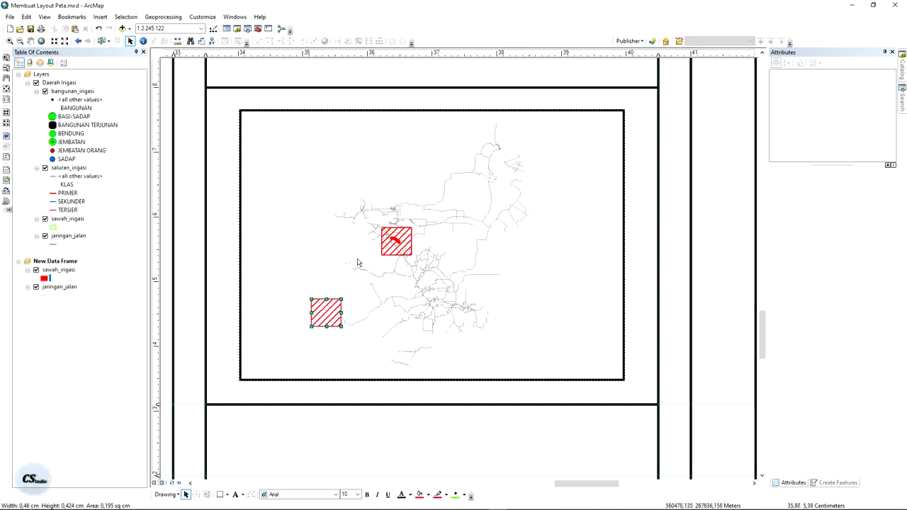
# Place the copied rectangle in the inset frame's lower-left corner, shrunk to a small key symbol and nudged slightly inward from the border.
pyautogui.moveTo(334, 309)
pyautogui.mouseDown()
pyautogui.moveTo(283, 351)
pyautogui.moveTo(269, 387)
pyautogui.moveTo(272, 338)
pyautogui.moveTo(267, 353)
pyautogui.mouseUp()
pyautogui.press('Down')
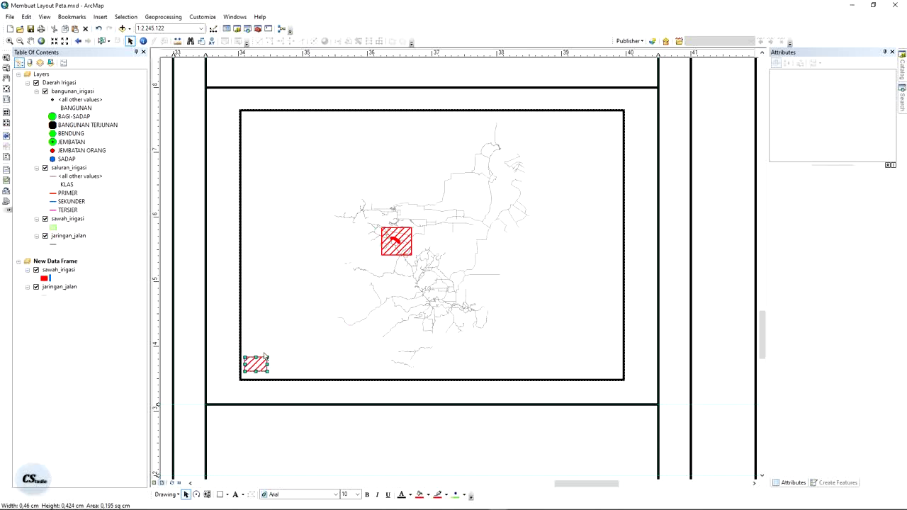
pyautogui.press('Right')
pyautogui.click(263, 353)
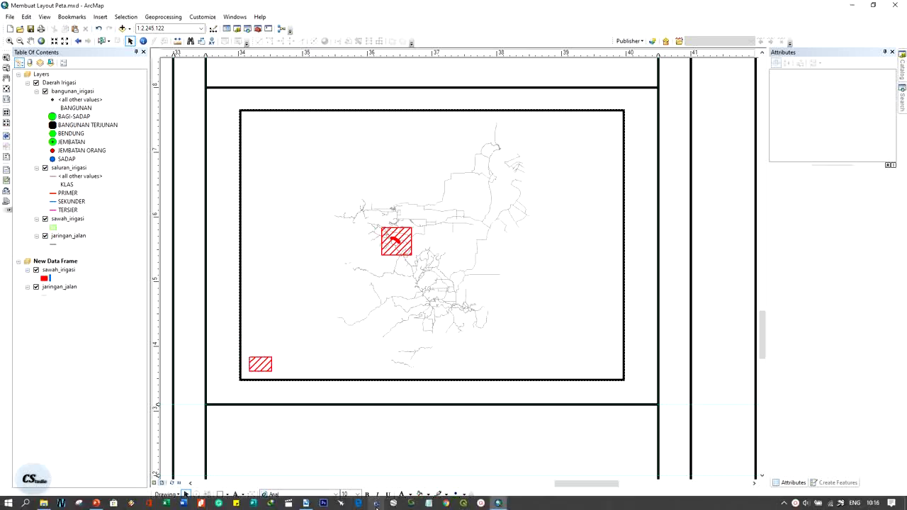
# Add the text label "Lokasi Yang Dipetakan" to the right of the small hatched key symbol in the inset.
pyautogui.click(236, 495)
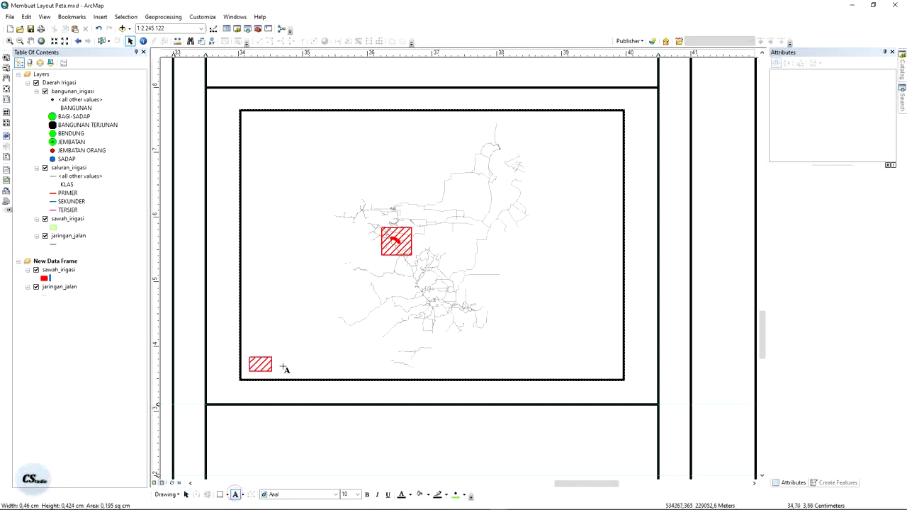
pyautogui.click(290, 360)
pyautogui.press('BackSpace')
pyautogui.write('lOK')
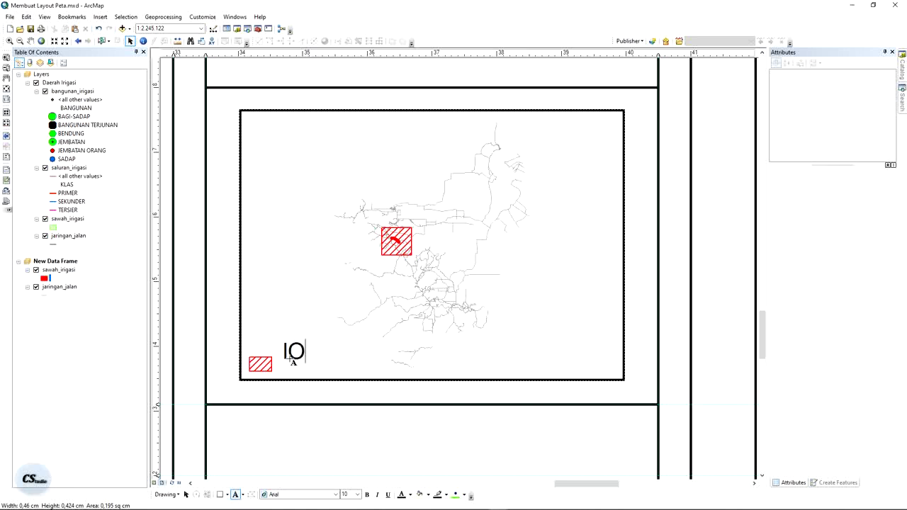
pyautogui.press('BackSpace')
pyautogui.press('BackSpace')
pyautogui.press('BackSpace')
pyautogui.write('Lokasi ')
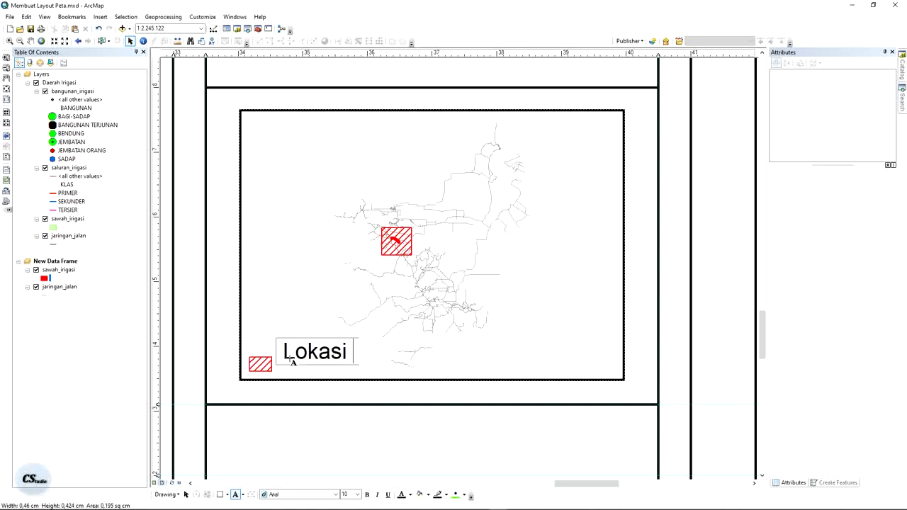
pyautogui.write('Yang Dipetakan')
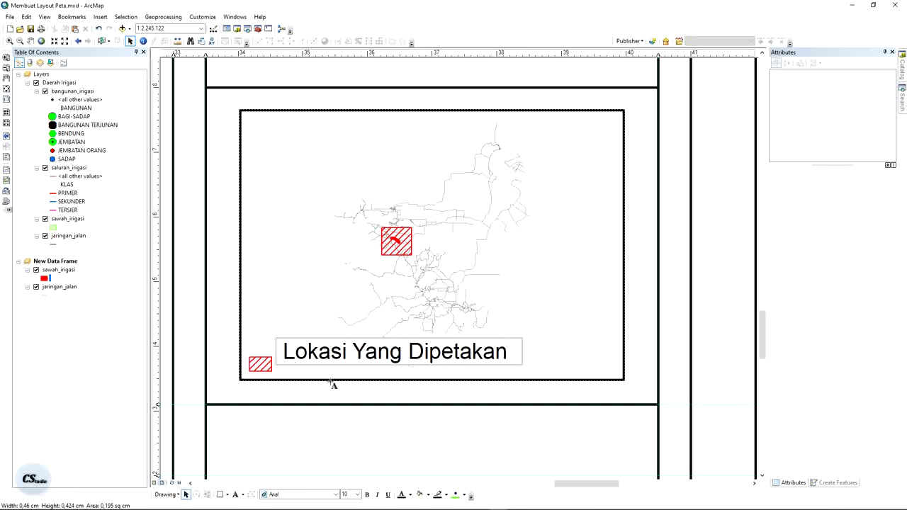
# Finish the "Lokasi Yang Dipetakan" label and set its font size to 6.
pyautogui.hotkey('ctrl', 'a')
pyautogui.click(349, 494)
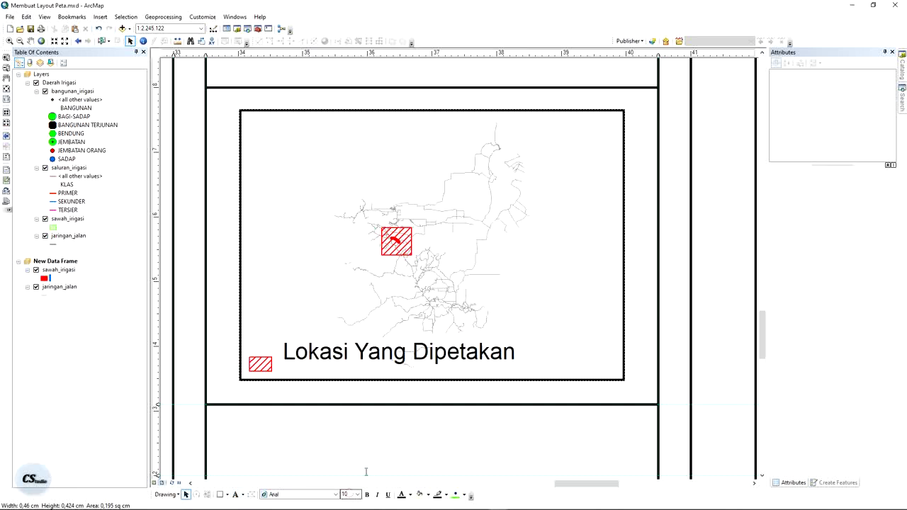
pyautogui.click(412, 360)
pyautogui.click(347, 493)
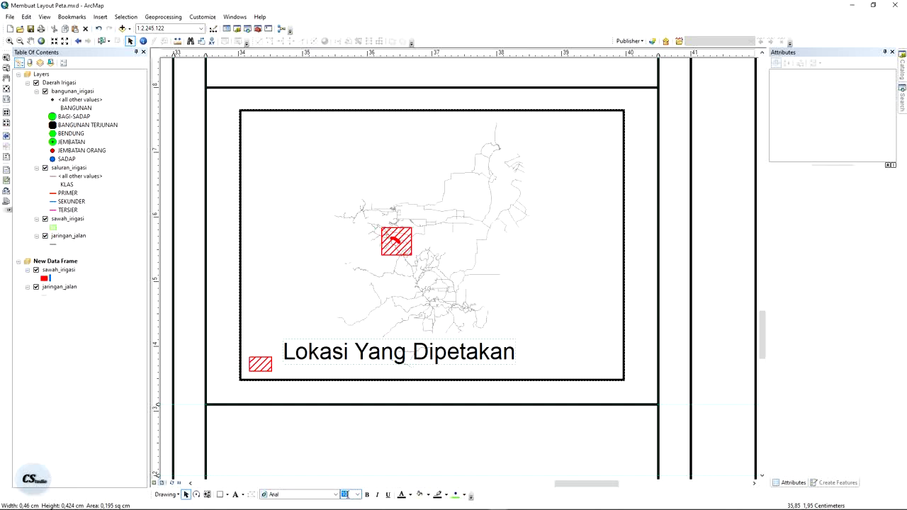
pyautogui.write('8')
pyautogui.press('Return')
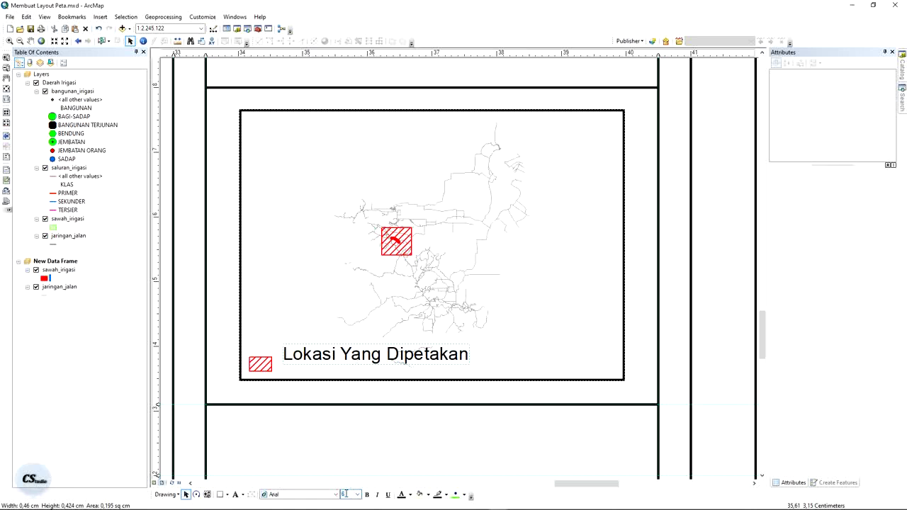
pyautogui.press('Return')
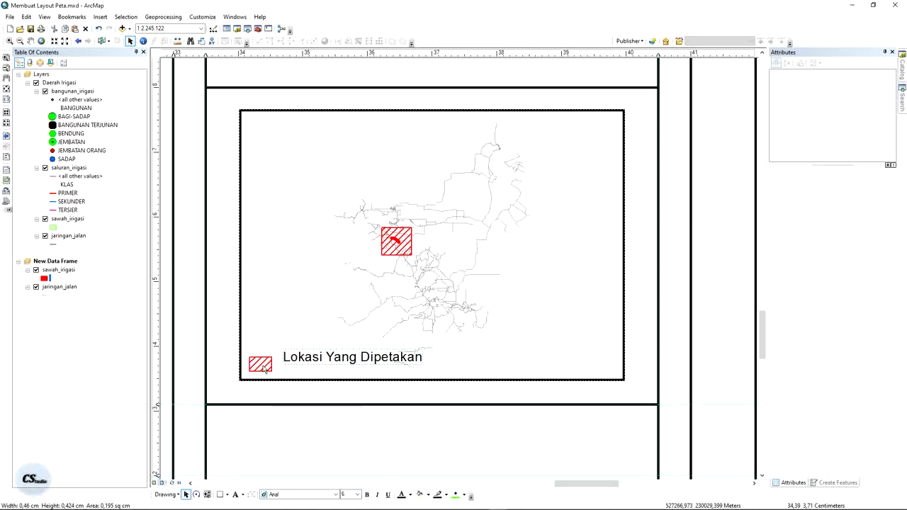
# Align the red hatched box with the "Lokasi Yang Dipetakan" label by vertical center and shift both slightly down.
pyautogui.click(262, 366)
pyautogui.rightClick(301, 354)
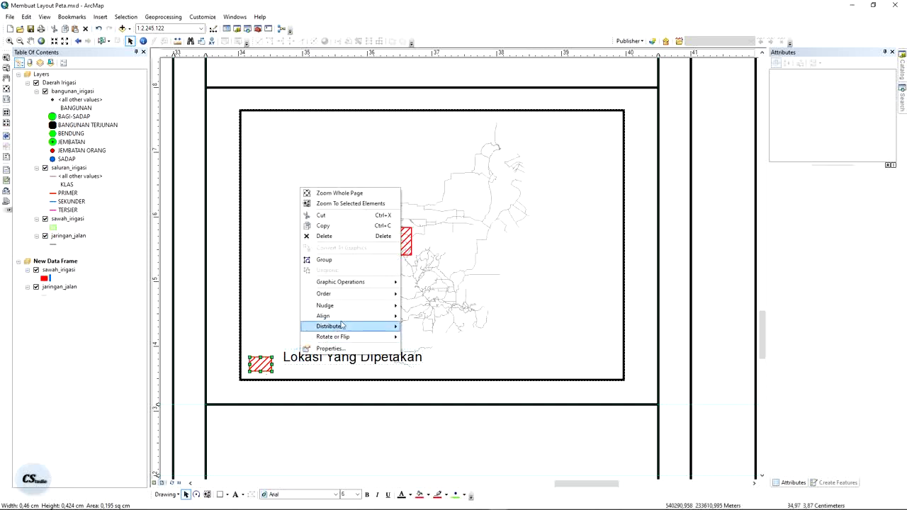
pyautogui.moveTo(344, 317)
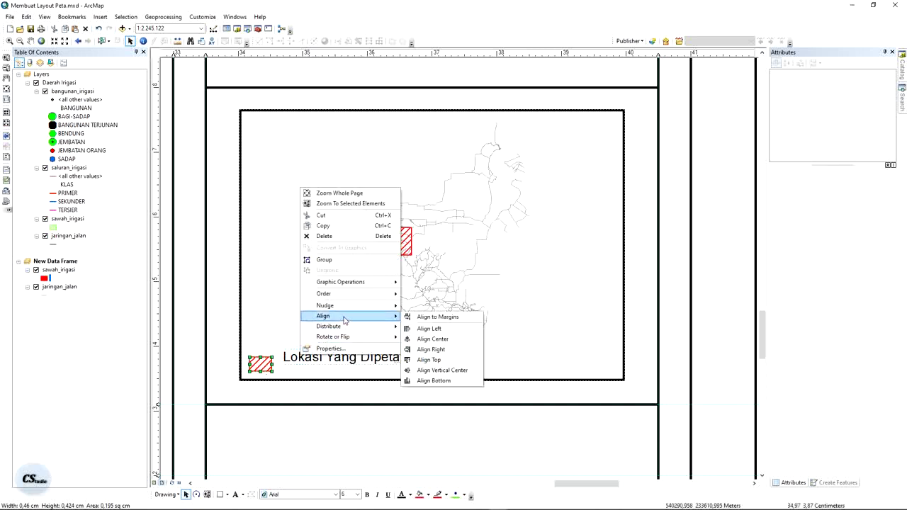
pyautogui.click(428, 370)
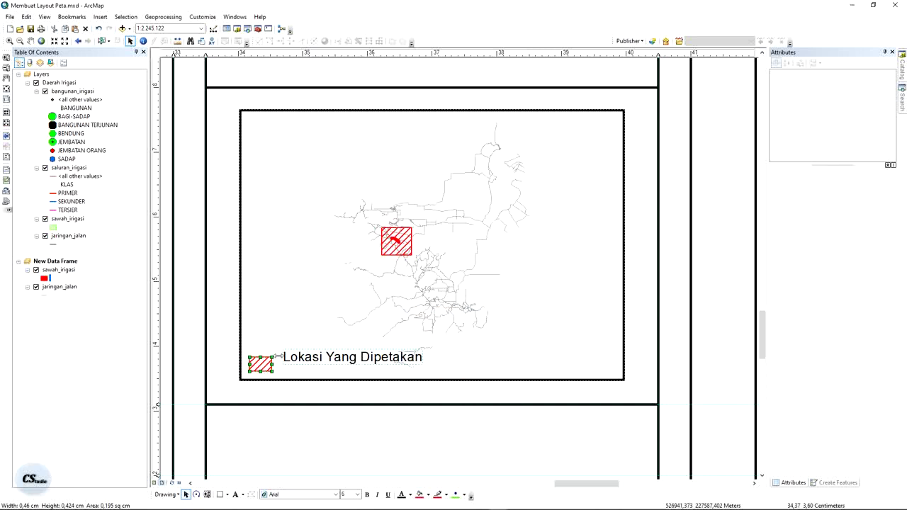
pyautogui.rightClick(299, 350)
pyautogui.moveTo(362, 312)
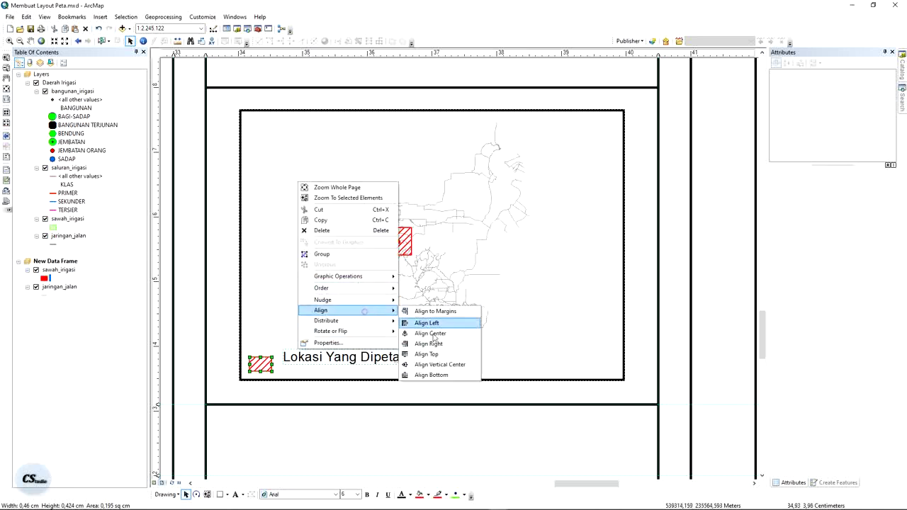
pyautogui.click(428, 365)
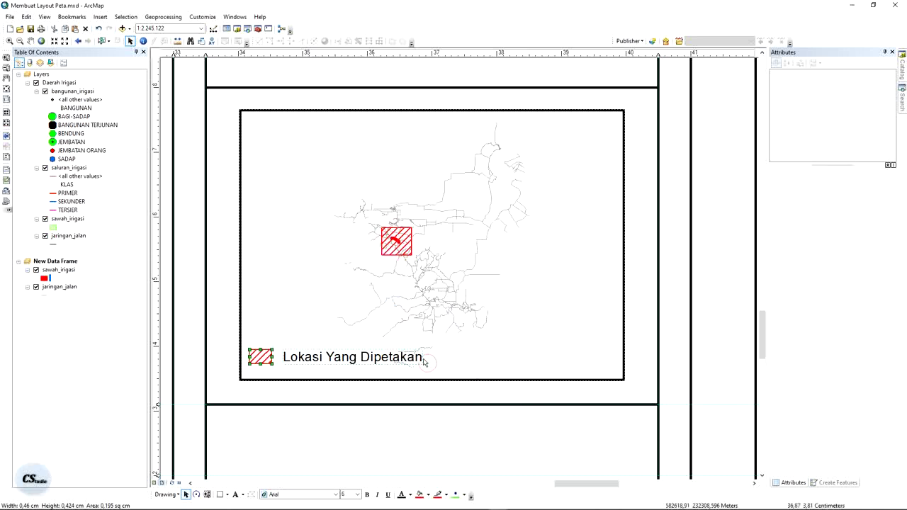
pyautogui.click(423, 361)
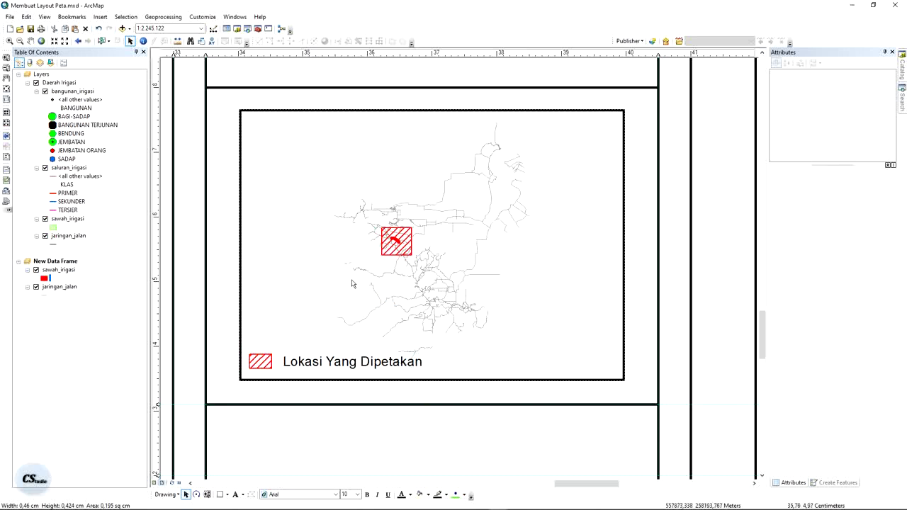
# Examine the inset map in the reference PDF in Nitro Reader, then return to ArcMap.
pyautogui.scroll(1, 354, 284)
pyautogui.scroll(-1, 354, 284)
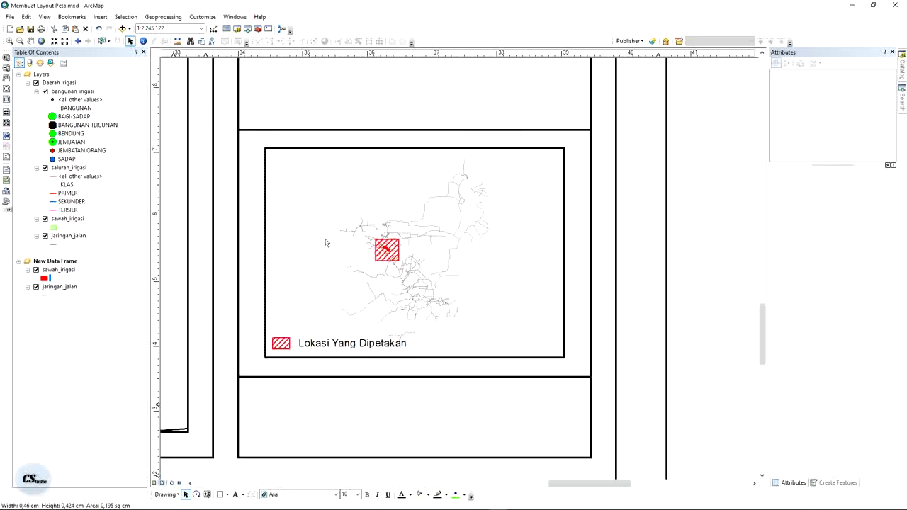
pyautogui.hotkey('alt', 'Tab')
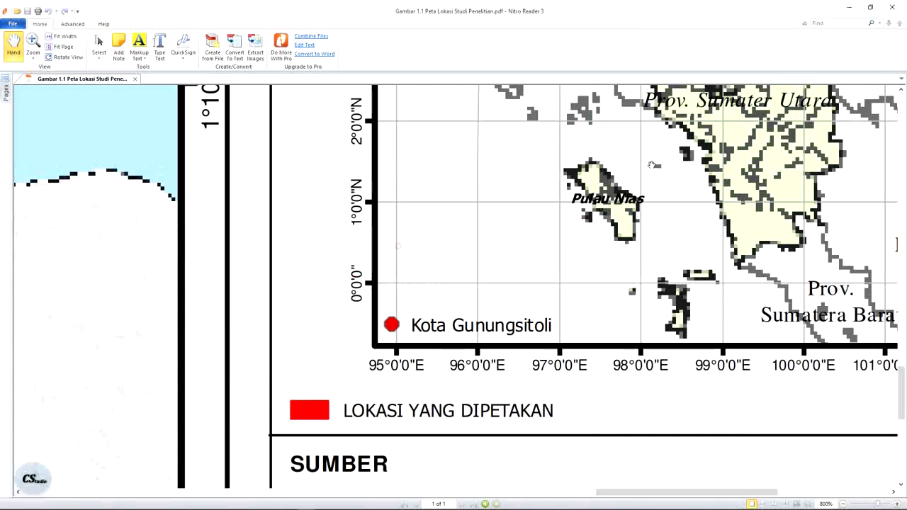
pyautogui.scroll(5, 528, 423)
pyautogui.moveTo(740, 147); pyautogui.dragTo(511, 157)
pyautogui.hotkey('alt', 'Tab')
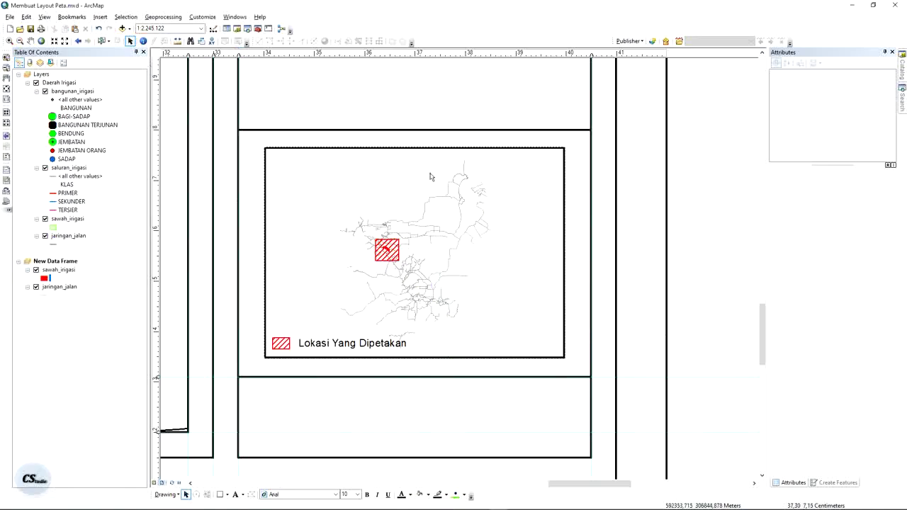
# Lower the inset data frame's upper edge and add the title text "Inset Peta" in the space above it.
pyautogui.moveTo(415, 149); pyautogui.dragTo(414, 166)
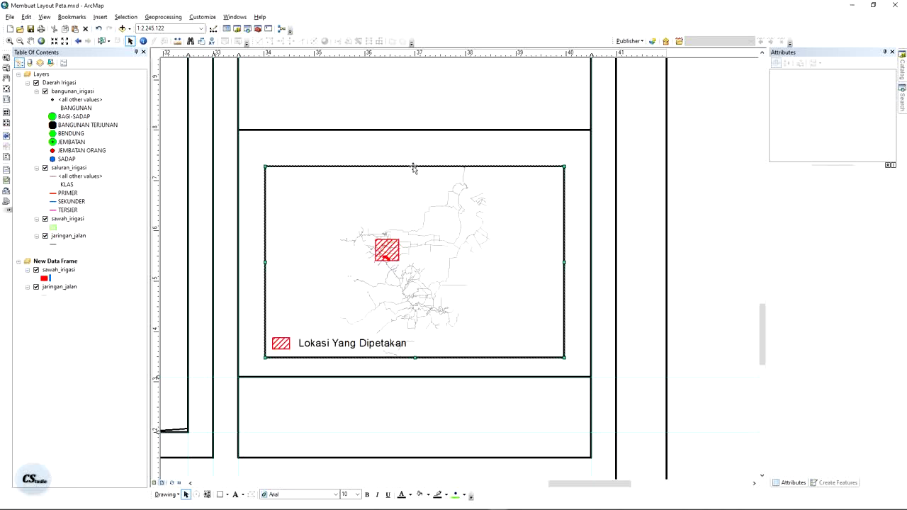
pyautogui.click(236, 494)
pyautogui.click(390, 148)
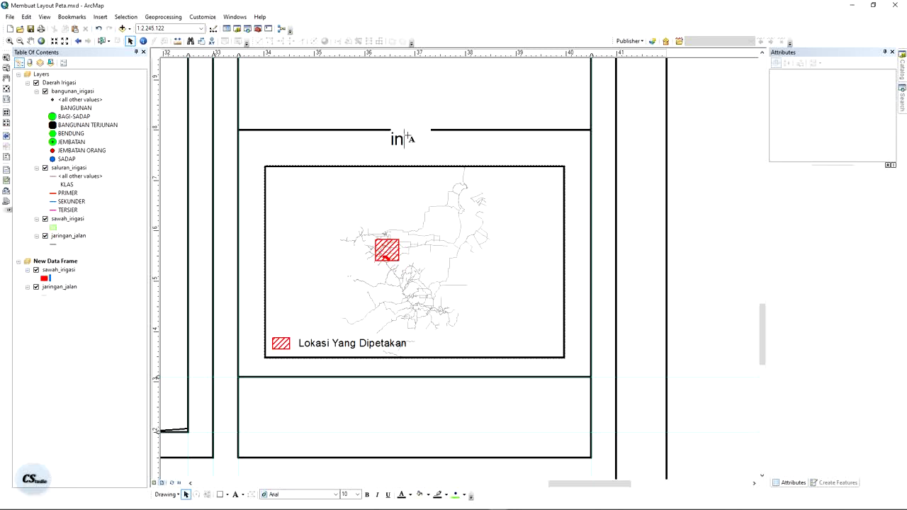
pyautogui.write('Inset P')
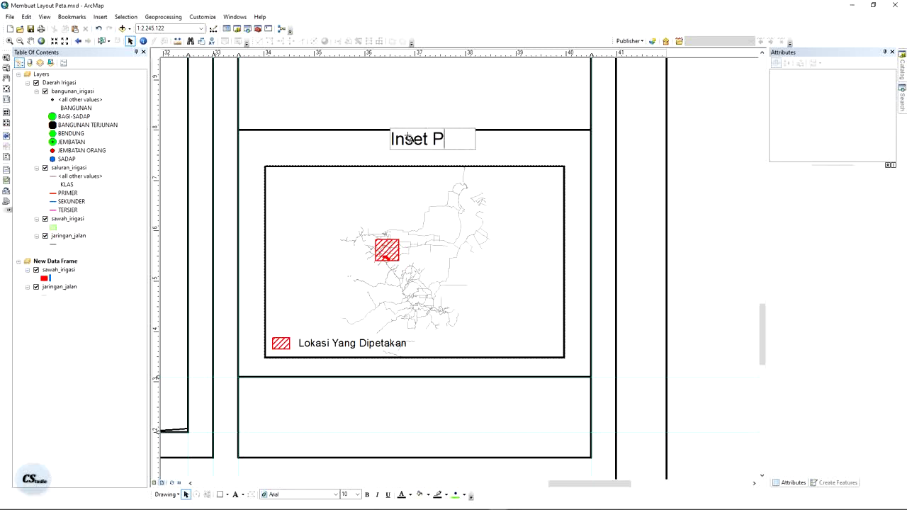
pyautogui.write('Etaeta')
pyautogui.press('Return')
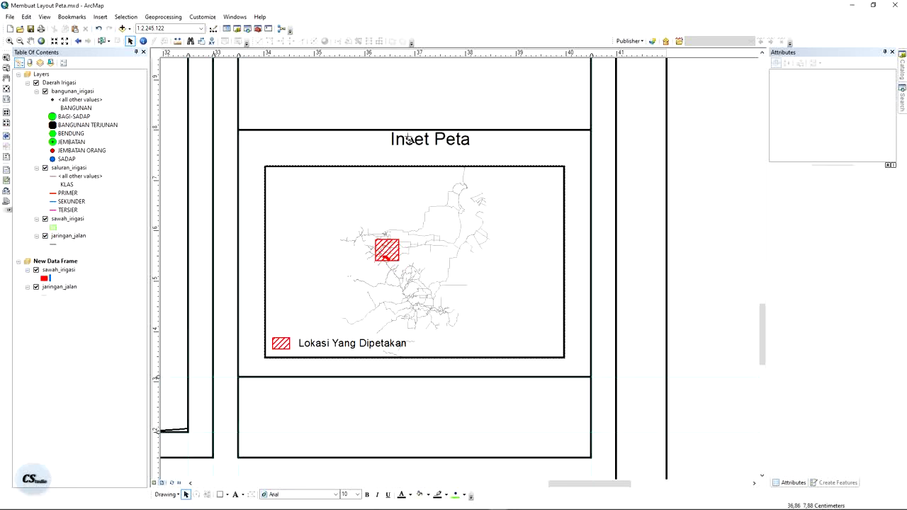
pyautogui.click(410, 139)
pyautogui.moveTo(412, 136); pyautogui.dragTo(412, 140)
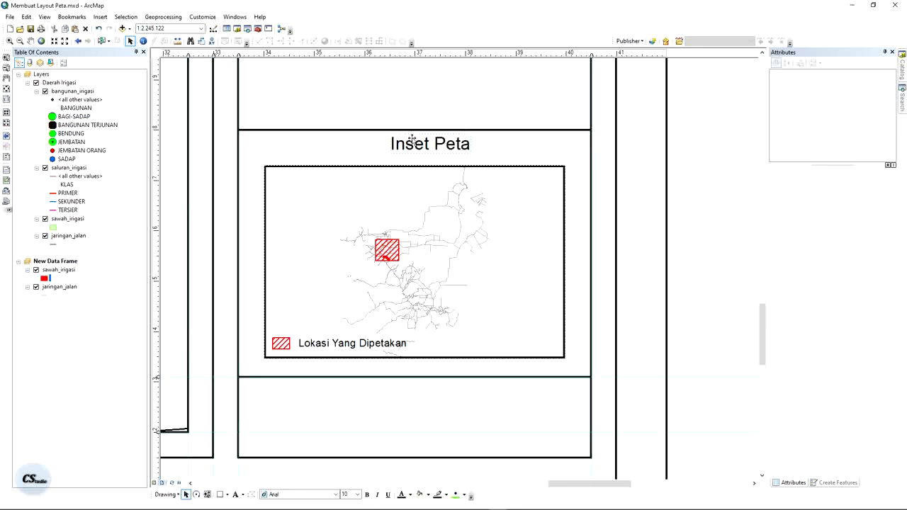
# Center the "Inset Peta" title horizontally over the inset data frame and nudge it slightly closer to the frame.
pyautogui.click(479, 205)
pyautogui.rightClick(478, 206)
pyautogui.click(538, 346)
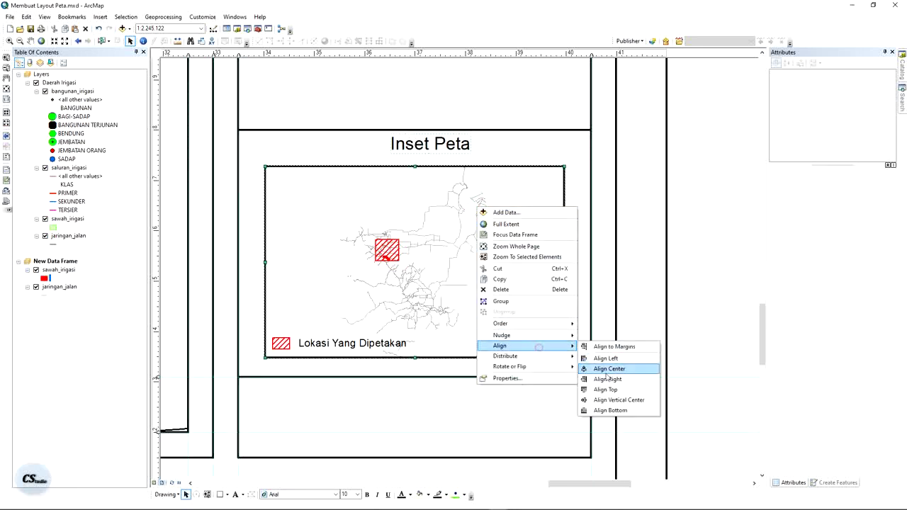
pyautogui.click(608, 369)
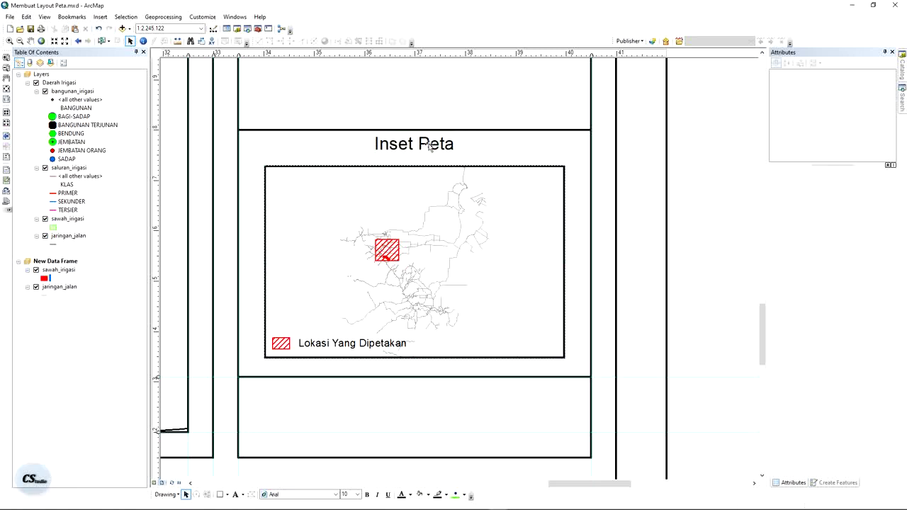
pyautogui.moveTo(430, 145); pyautogui.dragTo(429, 150)
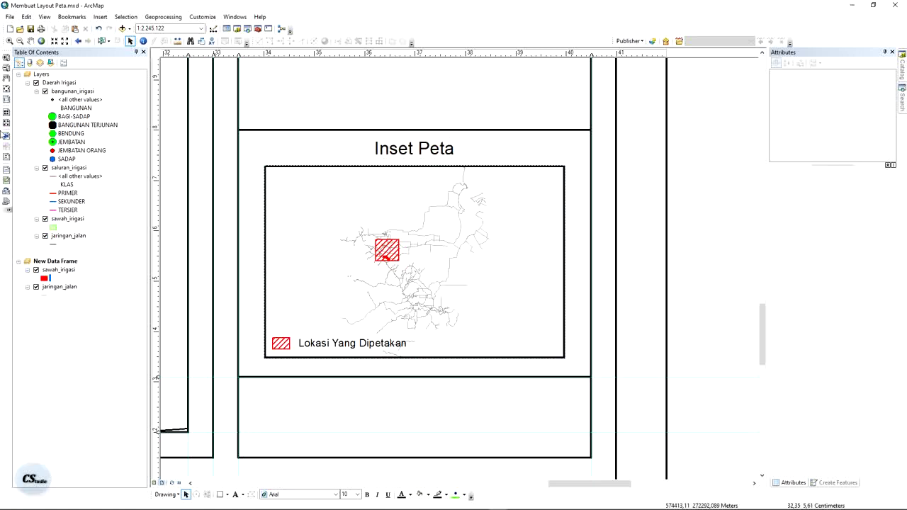
# View the whole layout page, check the SUMBER section of the reference PDF in Nitro Reader, and return to ArcMap.
pyautogui.click(11, 87)
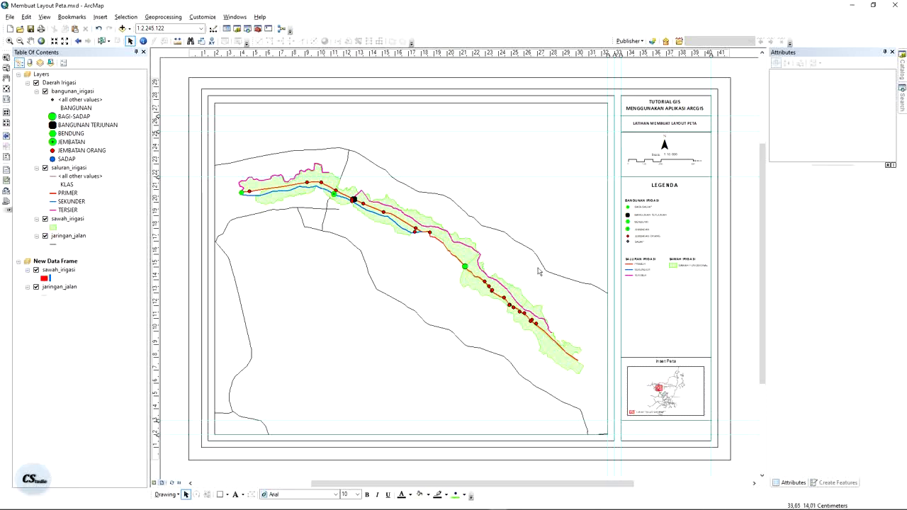
pyautogui.hotkey('alt', 'Tab')
pyautogui.scroll(-5, 454, 284)
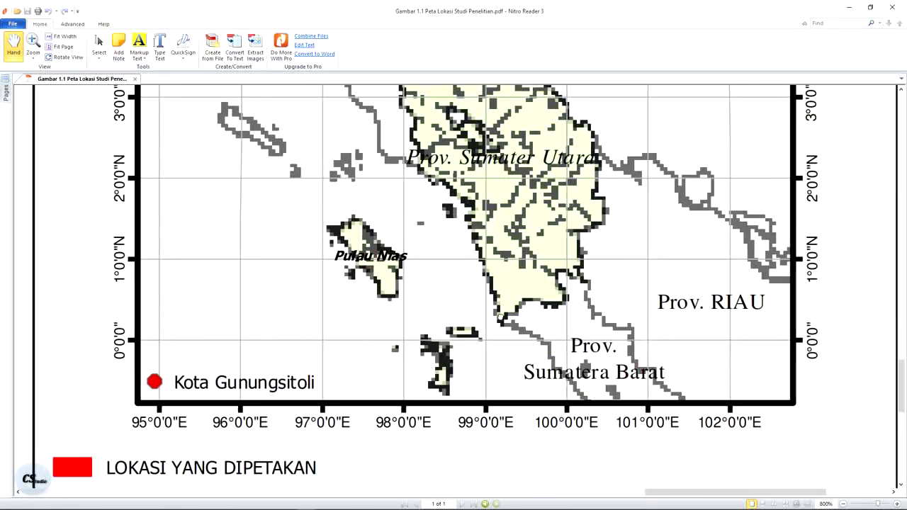
pyautogui.scroll(-3, 47, 473)
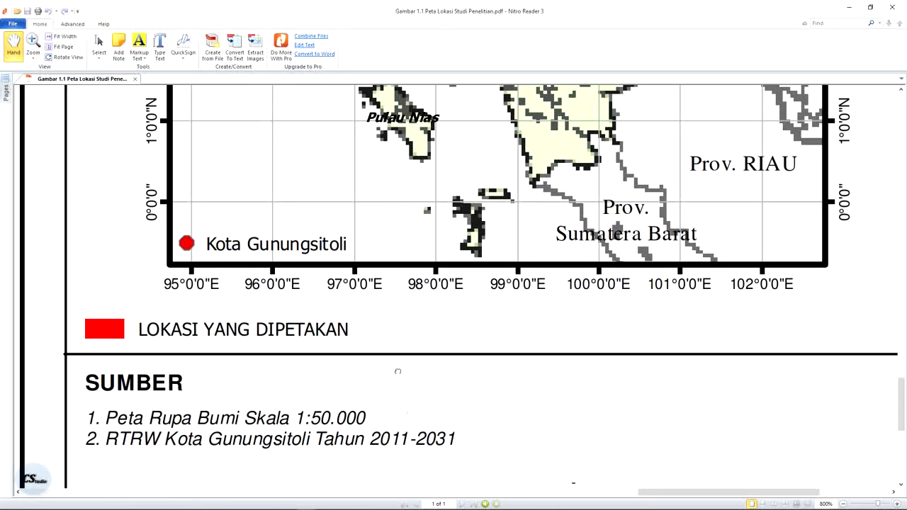
pyautogui.scroll(-1, 397, 372)
pyautogui.hotkey('alt', 'Tab')
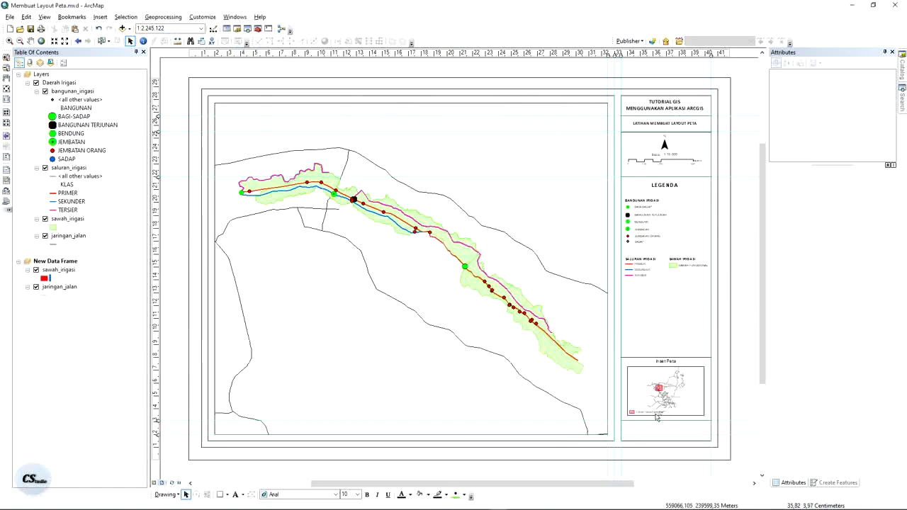
# Duplicate the "Inset Peta" title and place the copy in the upper-left corner of the empty box below the inset.
pyautogui.scroll(-5, 554, 439)
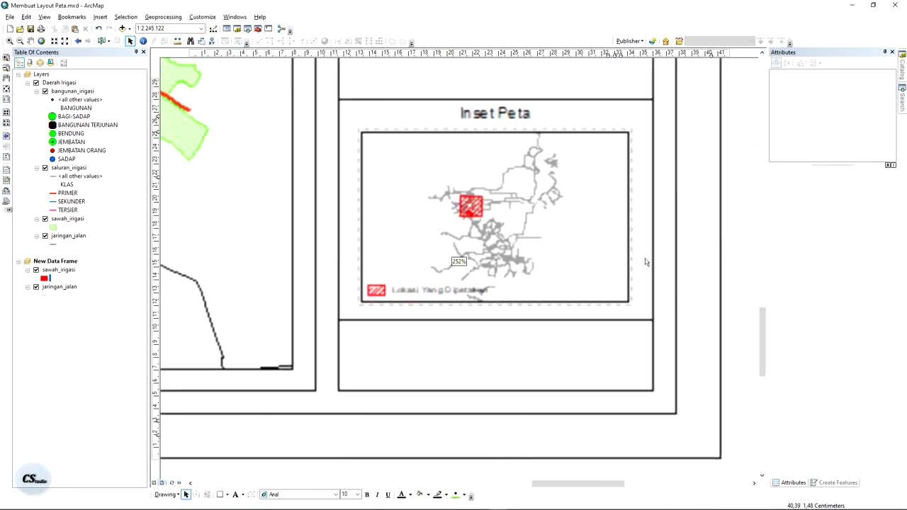
pyautogui.click(495, 110)
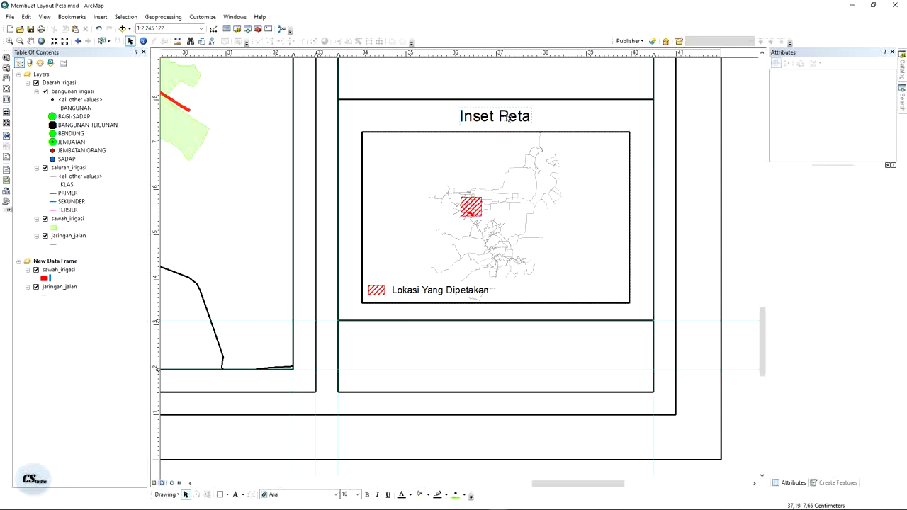
pyautogui.hotkey('ctrl', 'c')
pyautogui.hotkey('ctrl', 'v')
pyautogui.moveTo(513, 117); pyautogui.dragTo(400, 339)
pyautogui.click(415, 312)
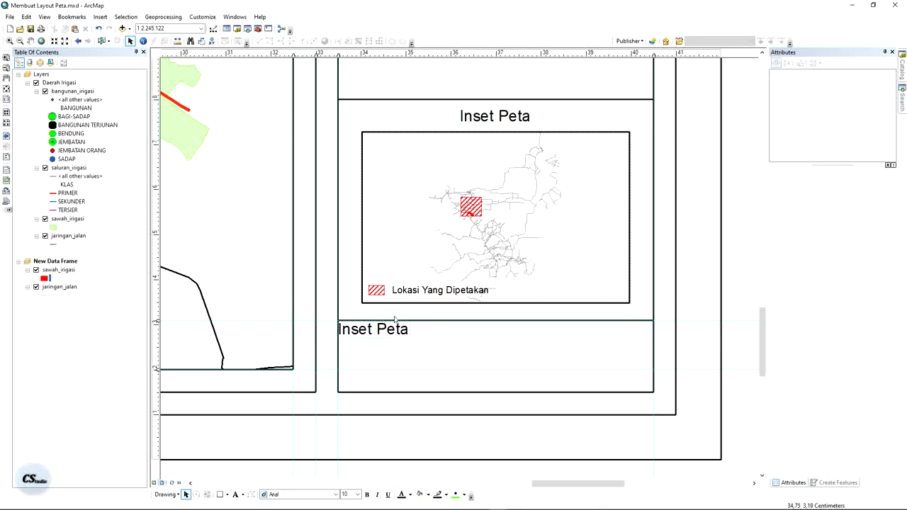
pyautogui.moveTo(395, 319); pyautogui.dragTo(400, 324)
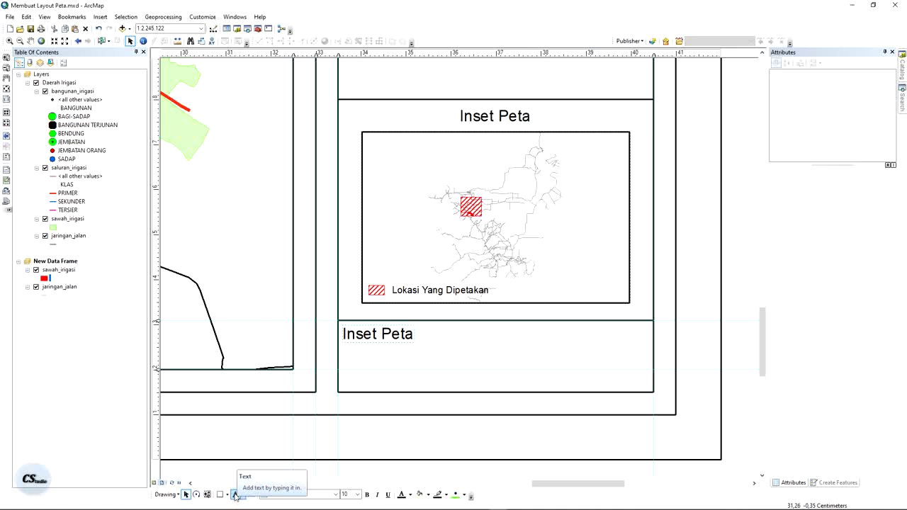
# Change the text of the copied title in the box below the inset to "Sumber Peta :".
pyautogui.hotkey('ctrl', 'z')
pyautogui.hotkey('ctrl', 'z')
pyautogui.hotkey('ctrl', 'z')
pyautogui.hotkey('ctrl', 'z')
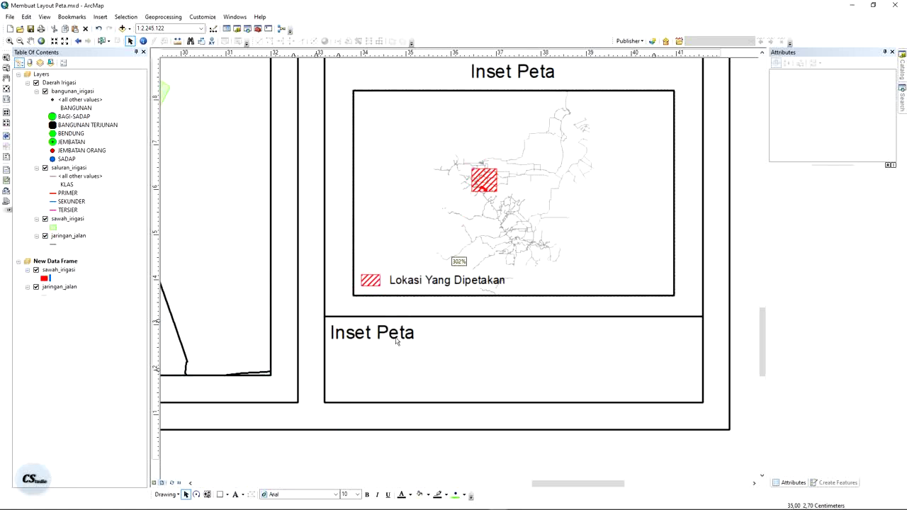
pyautogui.hotkey('ctrl', 'y')
pyautogui.rightClick(398, 335)
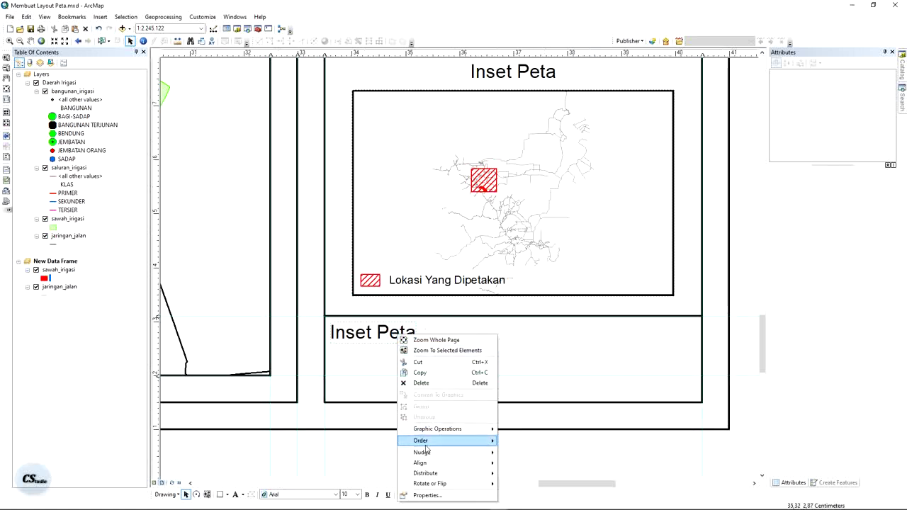
pyautogui.click(425, 495)
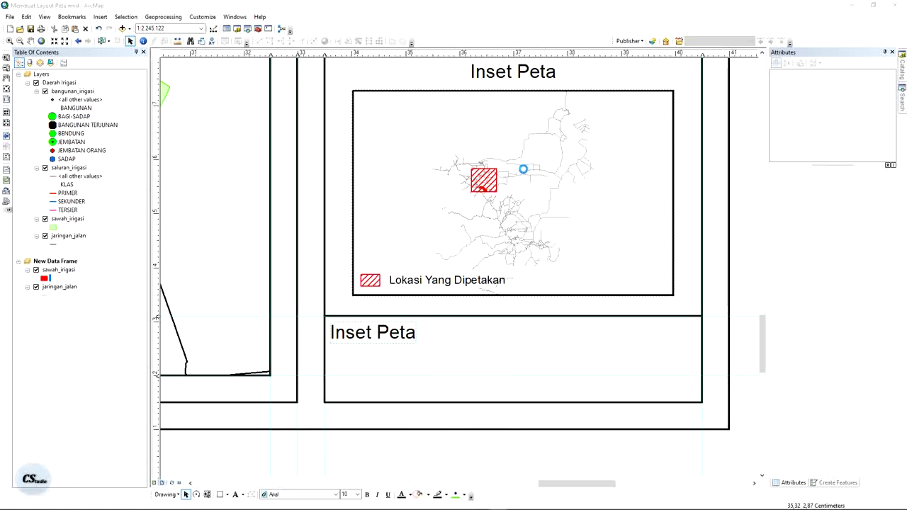
pyautogui.write('Sumber Peta :')
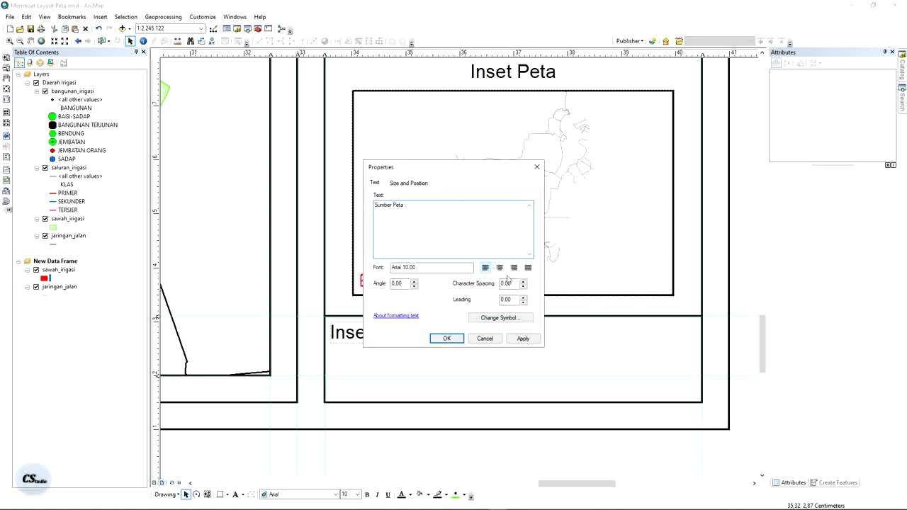
pyautogui.click(523, 338)
pyautogui.click(446, 338)
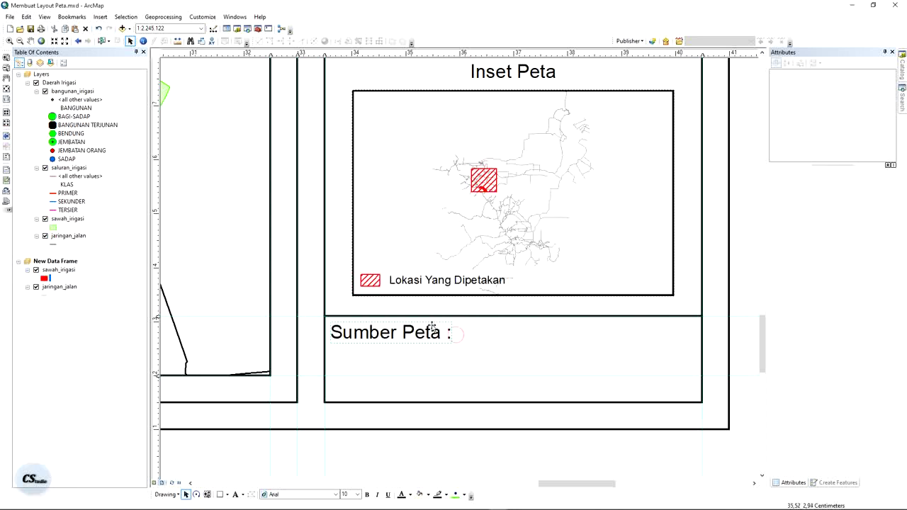
# Set the font size of the "Sumber Peta :" text to 8 and deselect it.
pyautogui.click(345, 494)
pyautogui.write('8')
pyautogui.press('Return')
pyautogui.click(741, 164)
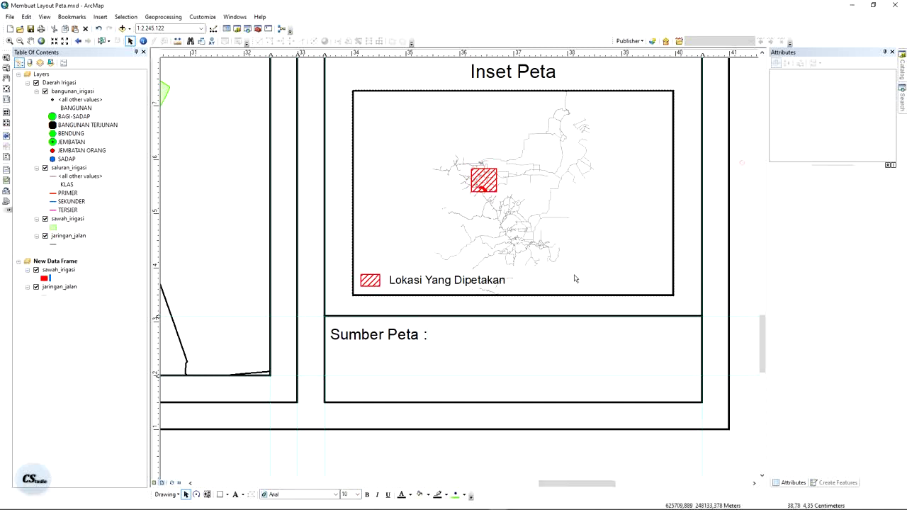
# Duplicate the "Sumber Peta :" text, place the copy below it, and change its text to "1. Latihan GIS" and "2. Latihan GIS" on separate lines.
pyautogui.click(382, 340)
pyautogui.moveTo(387, 338); pyautogui.dragTo(379, 369)
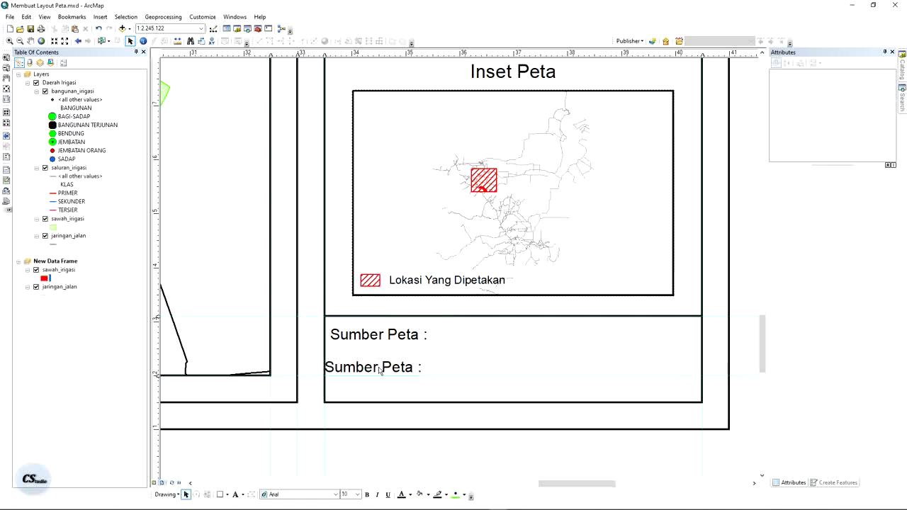
pyautogui.doubleClick(380, 368)
pyautogui.write('tihan GIS')
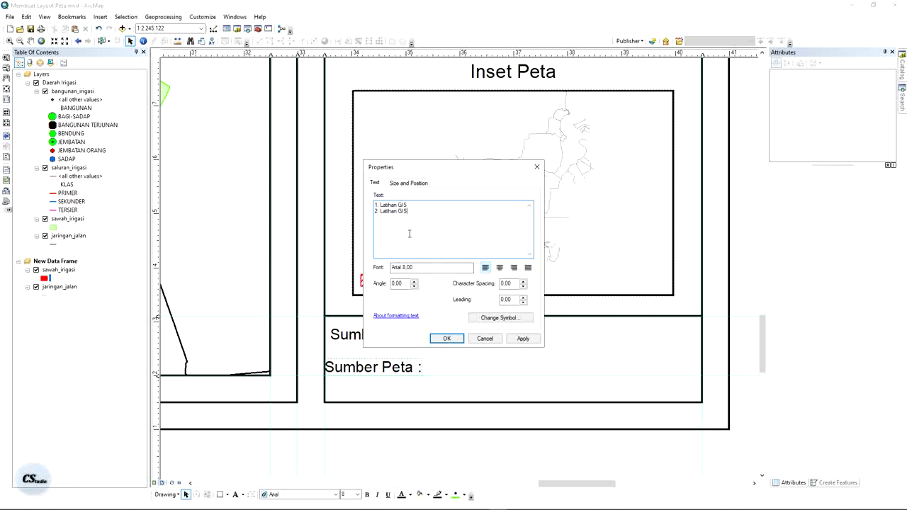
pyautogui.moveTo(446, 168); pyautogui.dragTo(502, 112)
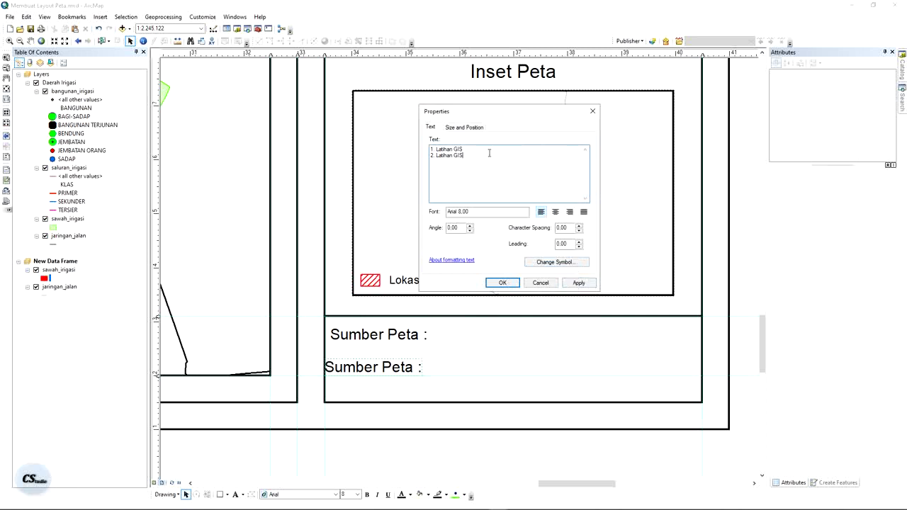
pyautogui.click(579, 283)
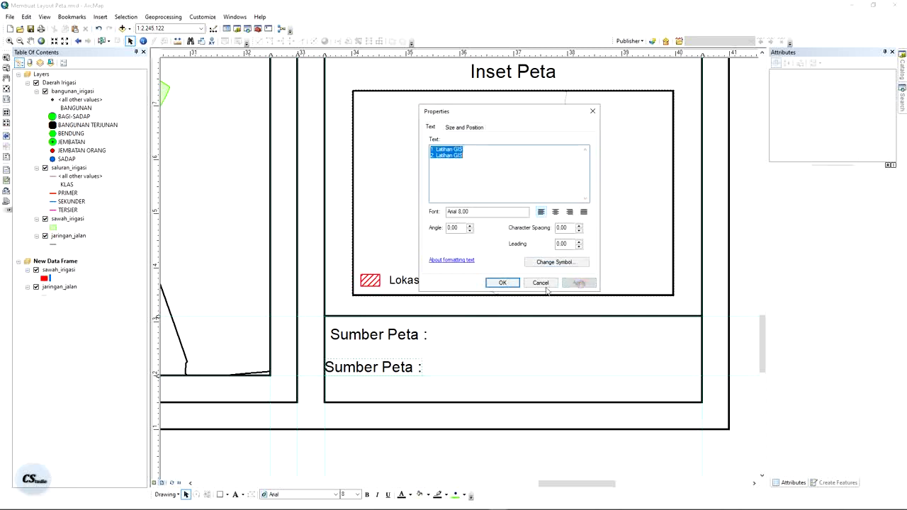
pyautogui.click(502, 282)
# Set the font size of the source list to 6 and left-align it with the "Sumber Peta :" title.
pyautogui.doubleClick(343, 494)
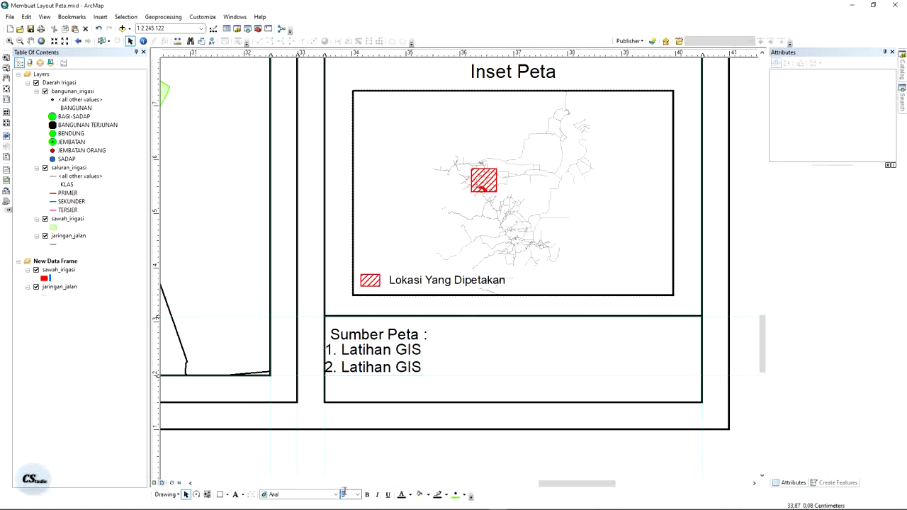
pyautogui.write('6')
pyautogui.press('Return')
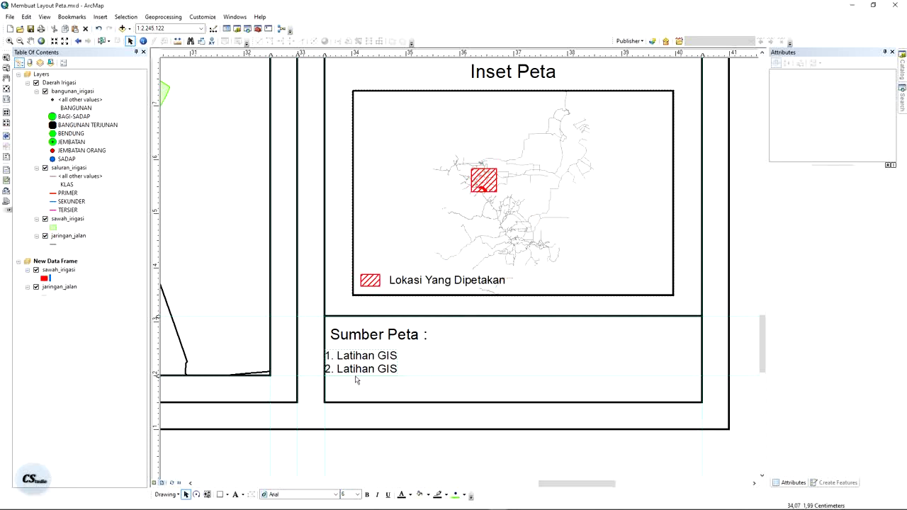
pyautogui.rightClick(367, 334)
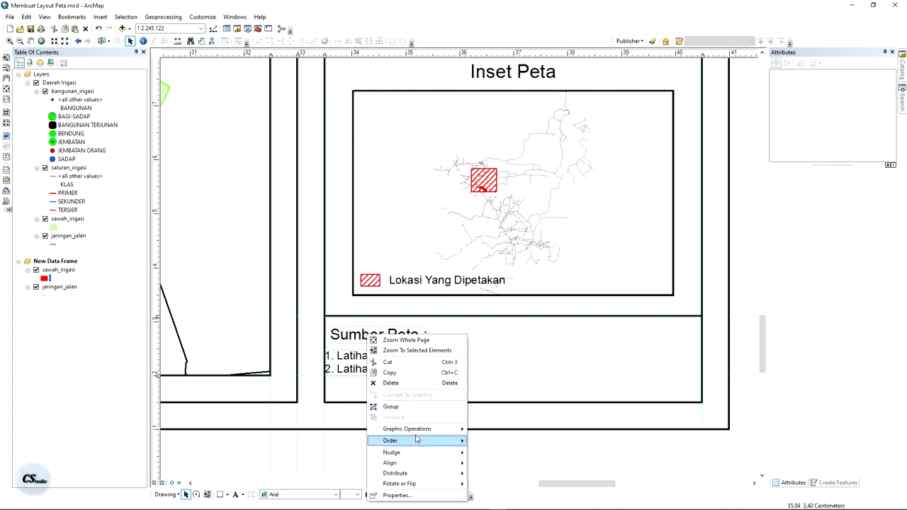
pyautogui.moveTo(396, 465)
pyautogui.click(503, 451)
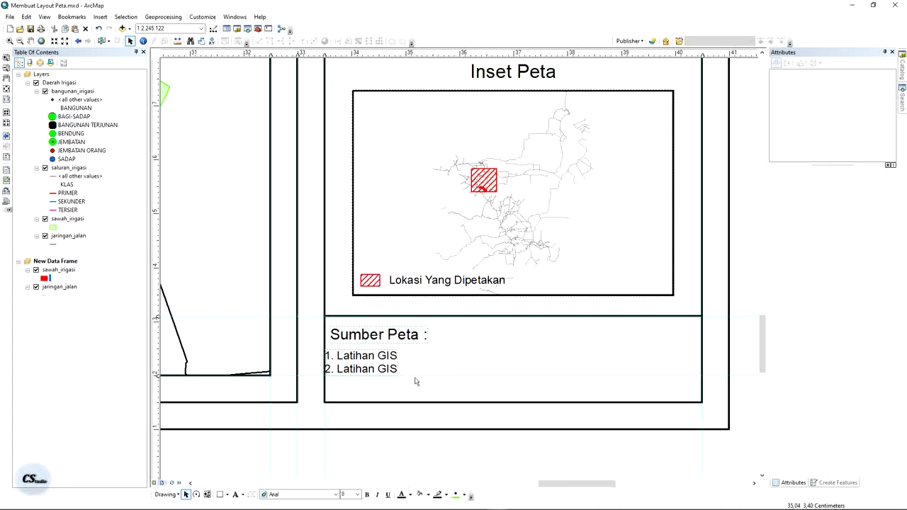
# Add a third line "3. Latihan GIS" to the source list and nudge the list down clear of the "Sumber Peta :" title.
pyautogui.doubleClick(372, 358)
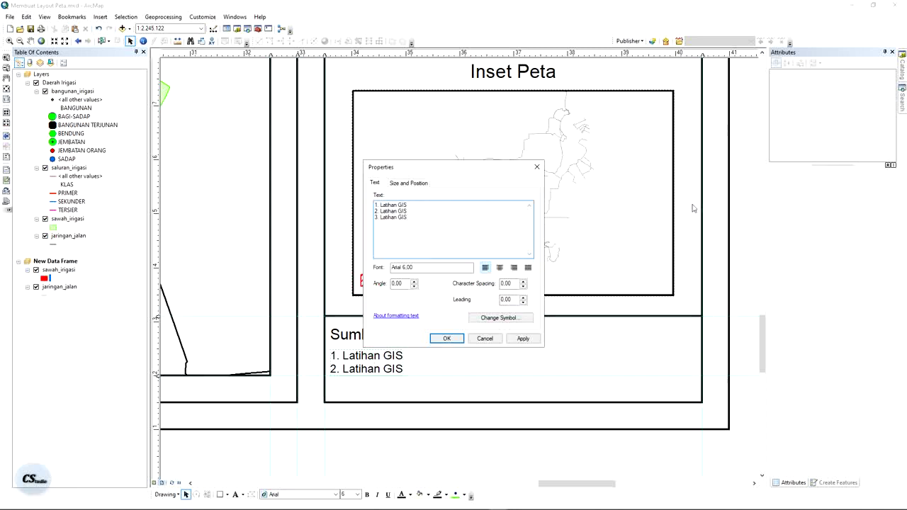
pyautogui.click(522, 339)
pyautogui.click(457, 338)
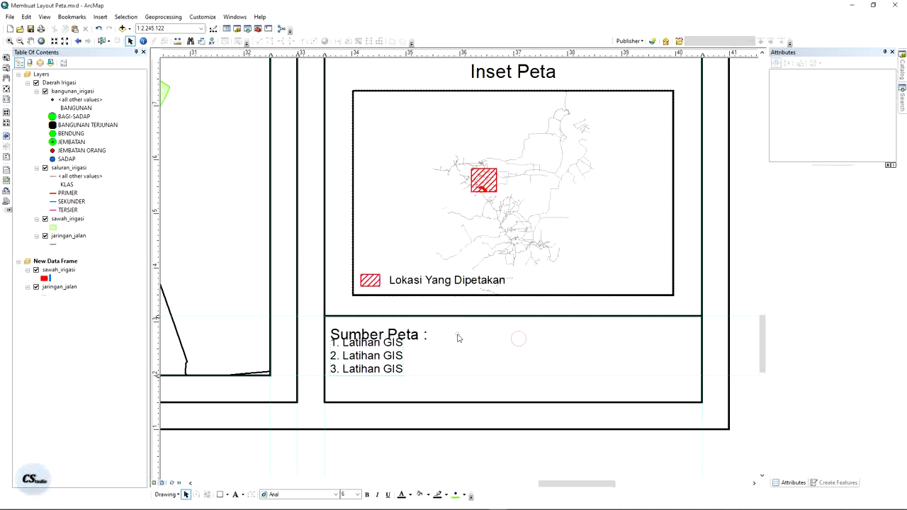
pyautogui.press('Down')
pyautogui.press('Down')
pyautogui.press('Down')
pyautogui.press('Down')
pyautogui.press('Down')
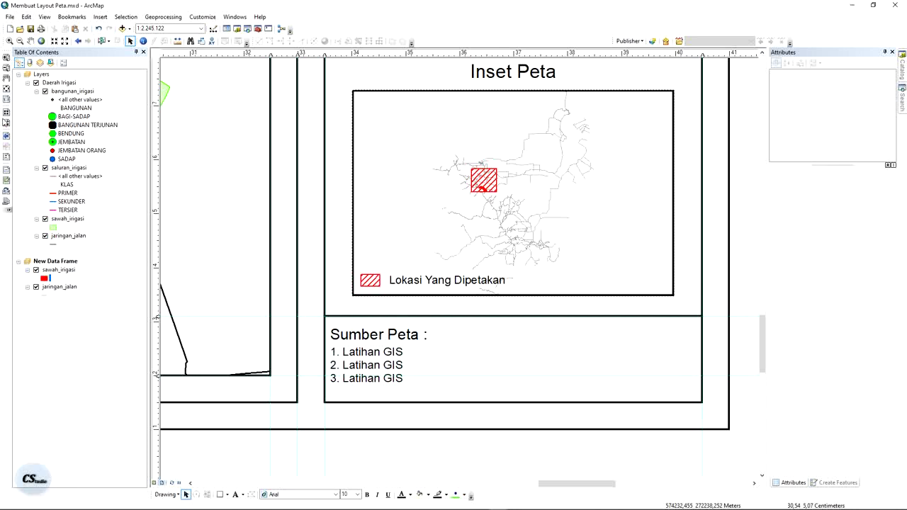
# Open the properties of the main map's data frame on the layout page and start creating a new reference grid.
pyautogui.click(6, 89)
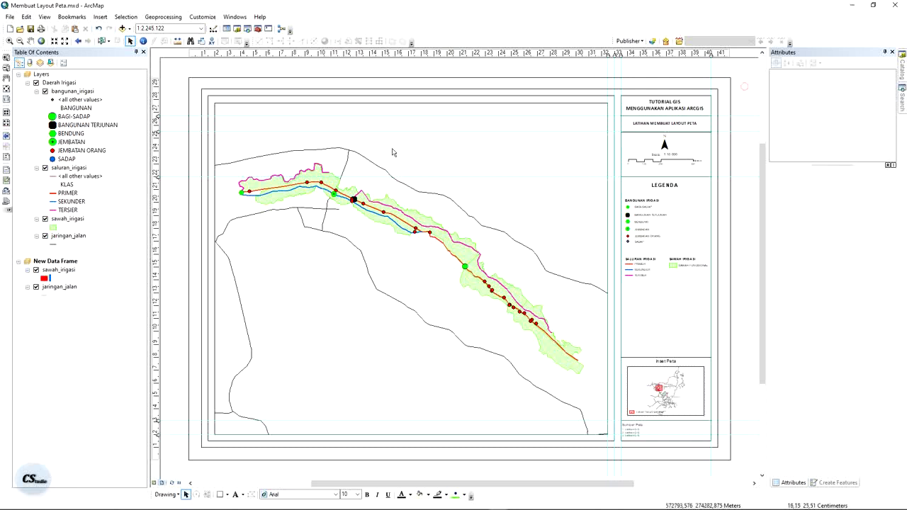
pyautogui.click(301, 151)
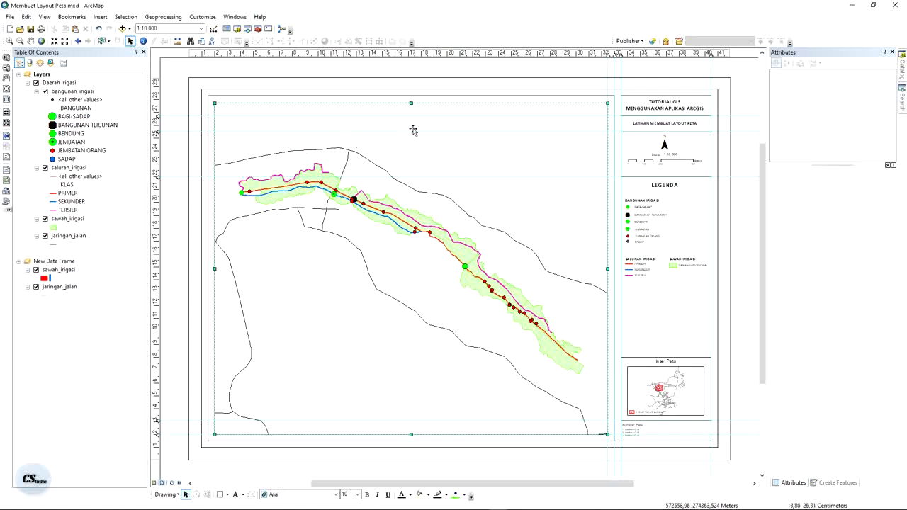
pyautogui.rightClick(367, 153)
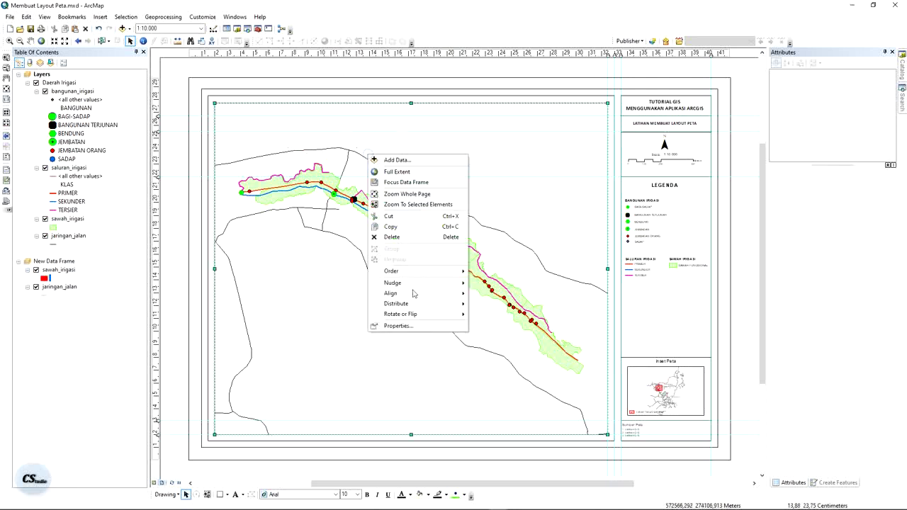
pyautogui.click(411, 326)
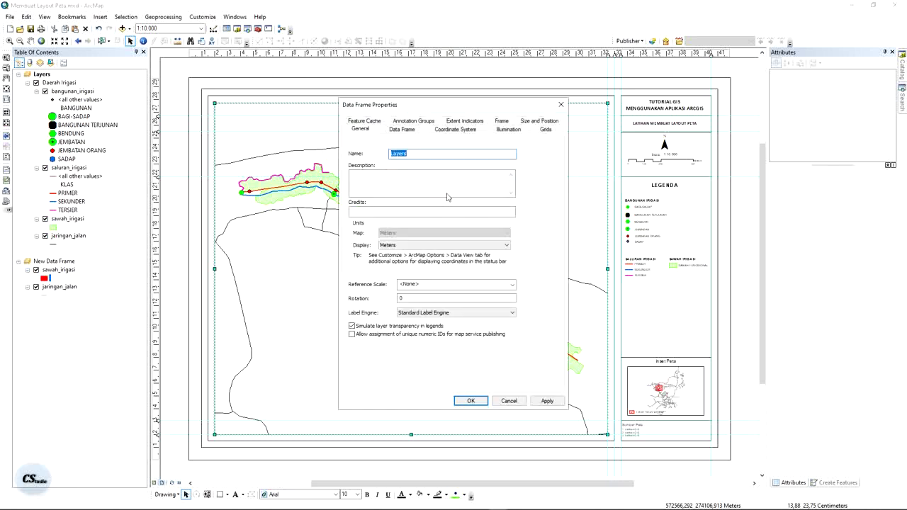
pyautogui.moveTo(506, 99); pyautogui.dragTo(442, 149)
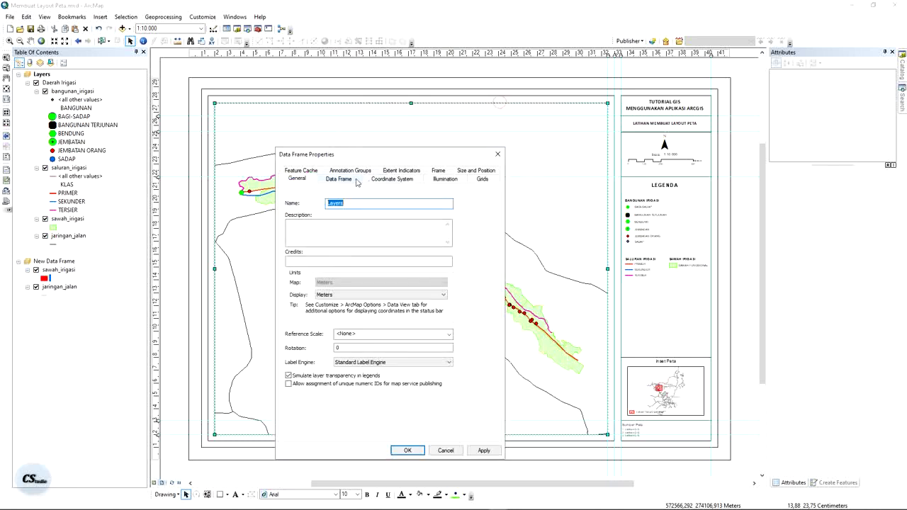
pyautogui.click(481, 179)
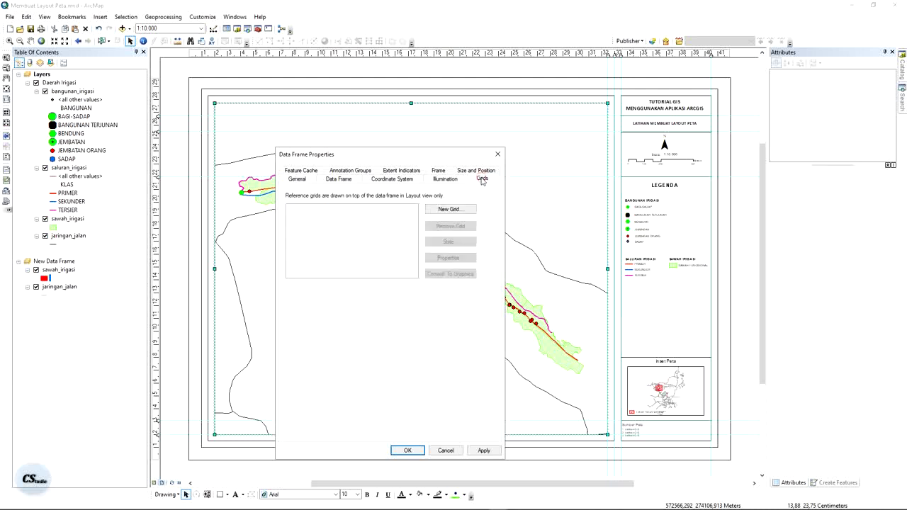
pyautogui.click(447, 212)
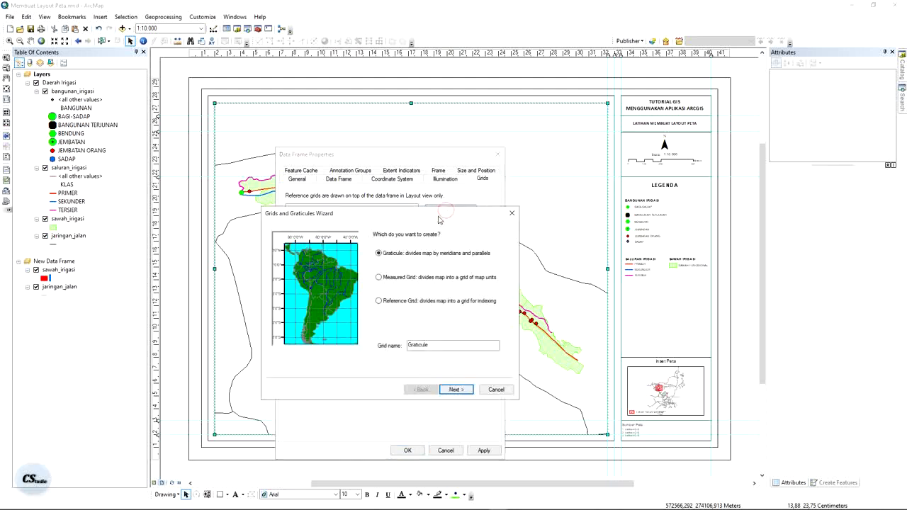
pyautogui.moveTo(411, 215); pyautogui.dragTo(539, 123)
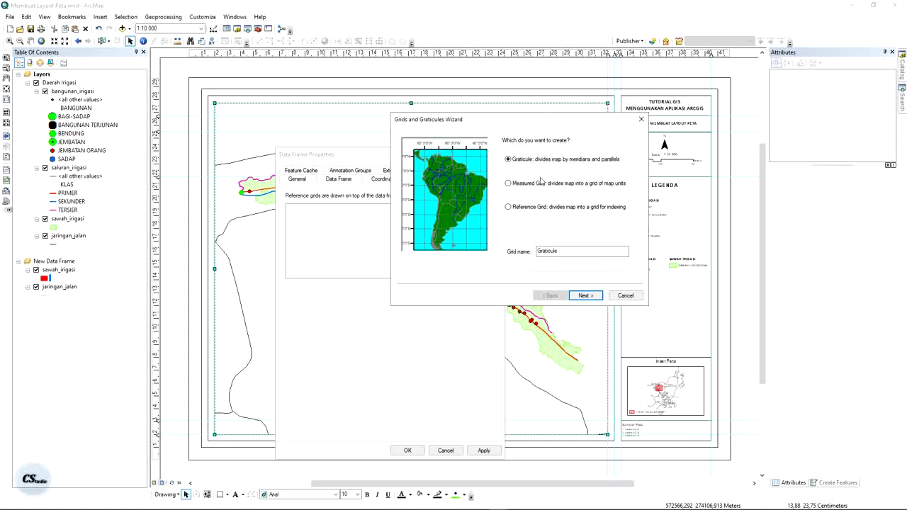
# Compare the available grid types, choose Graticule, which divides the map by meridians and parallels, and continue to its appearance settings.
pyautogui.click(542, 182)
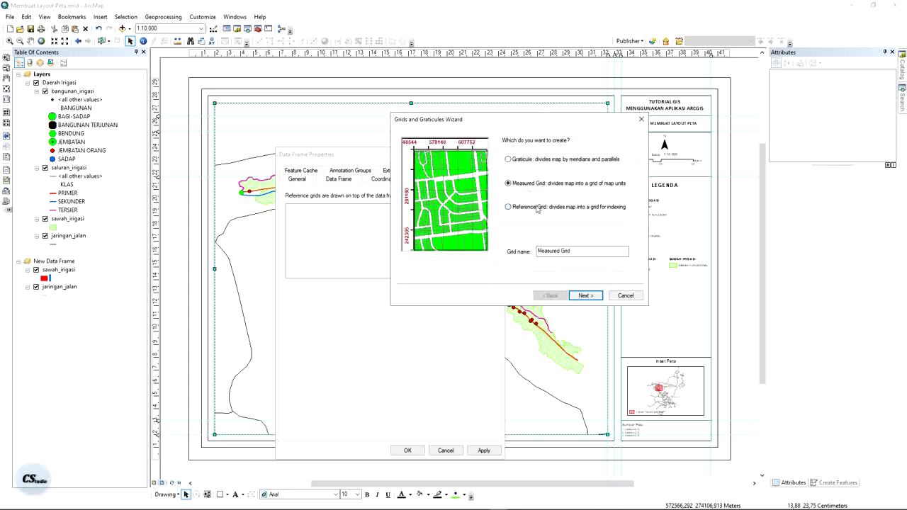
pyautogui.click(537, 207)
pyautogui.click(535, 159)
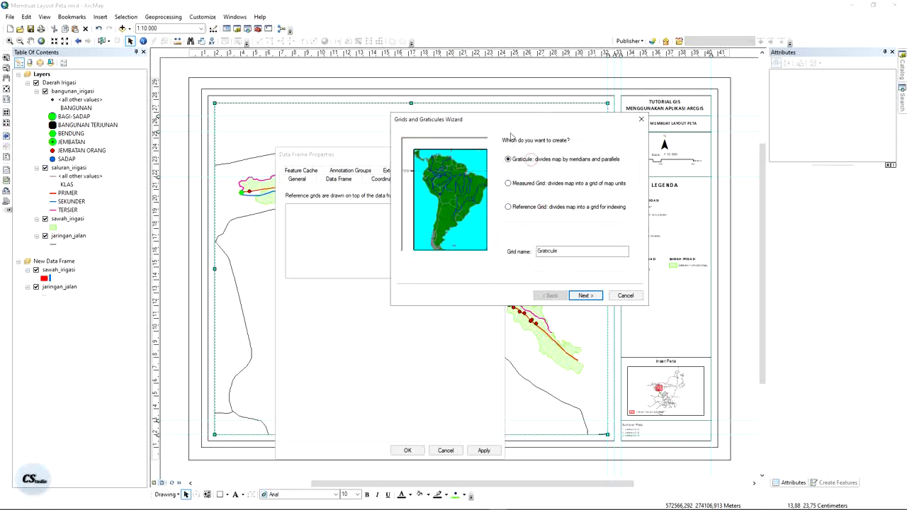
pyautogui.click(523, 157)
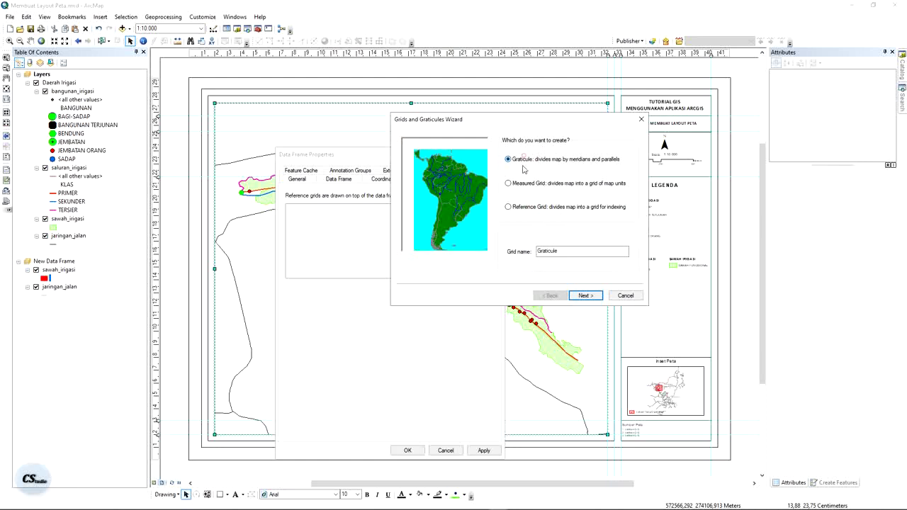
pyautogui.click(525, 183)
pyautogui.click(533, 159)
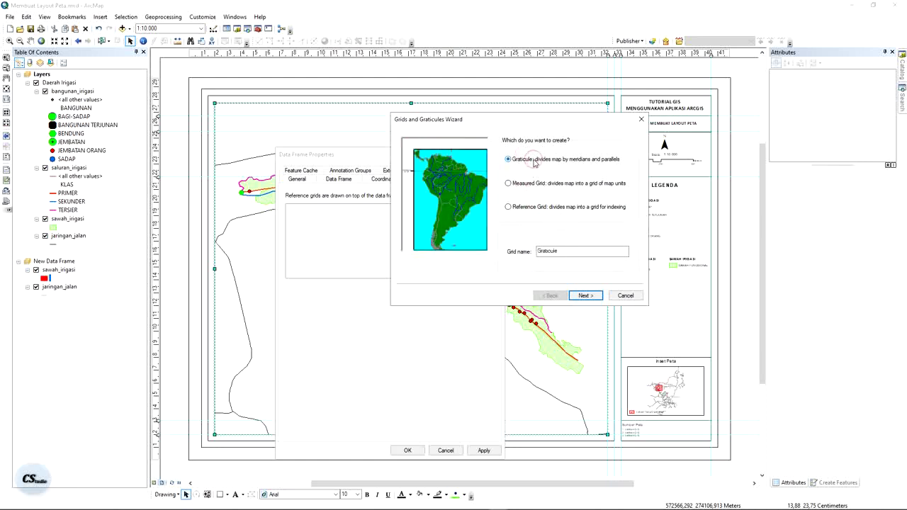
pyautogui.click(533, 183)
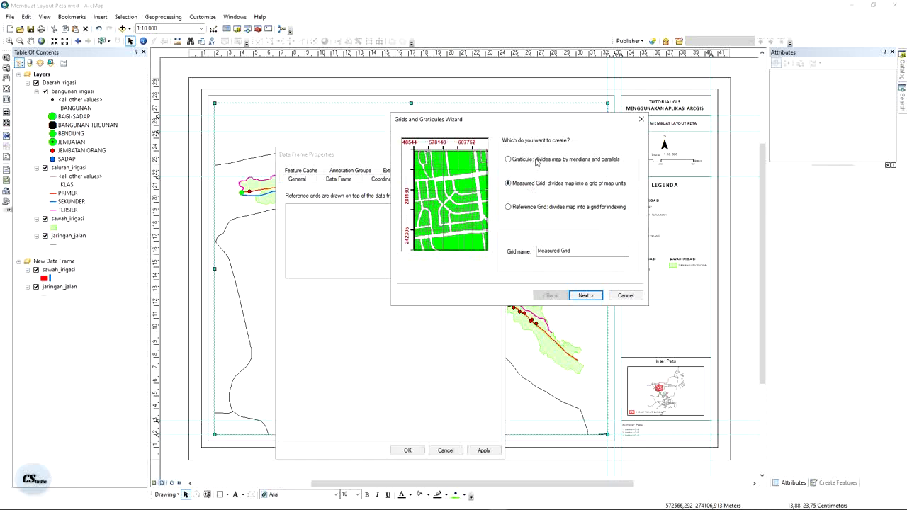
pyautogui.click(536, 161)
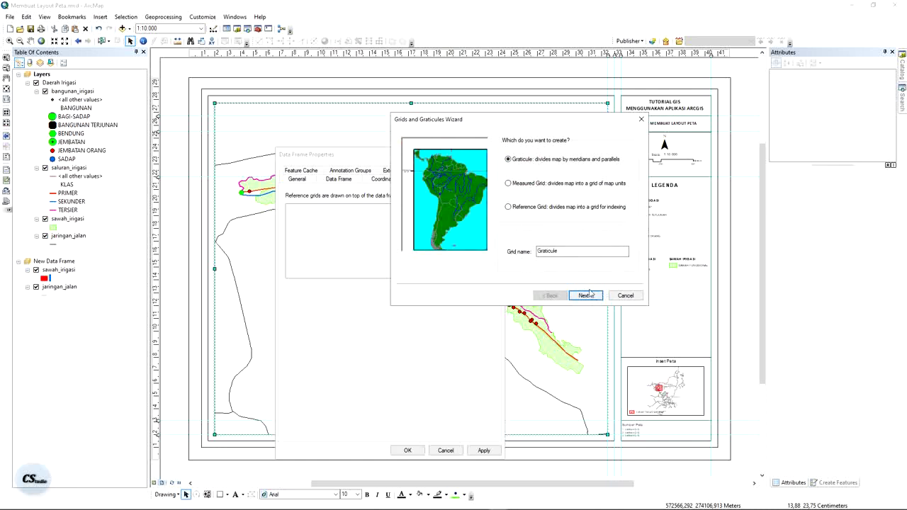
pyautogui.click(588, 295)
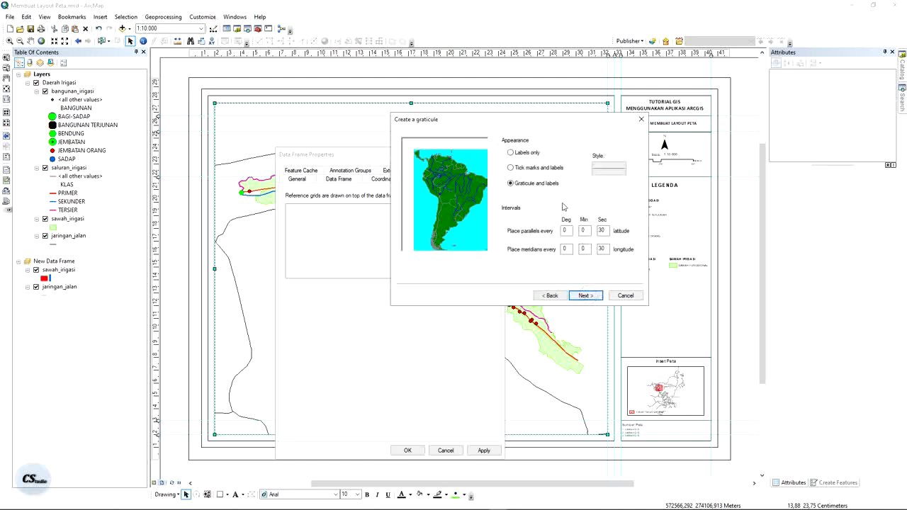
# Compare the graticule appearance options and choose Graticule and labels.
pyautogui.click(521, 152)
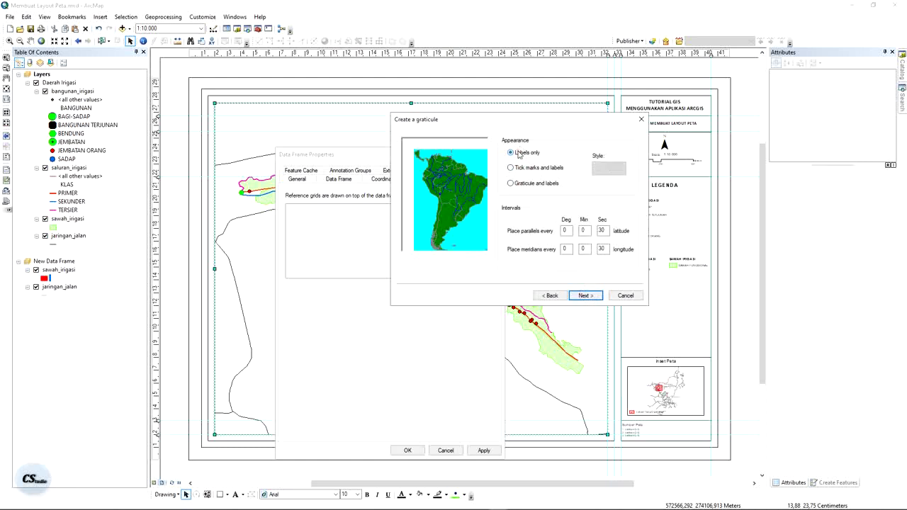
pyautogui.click(531, 167)
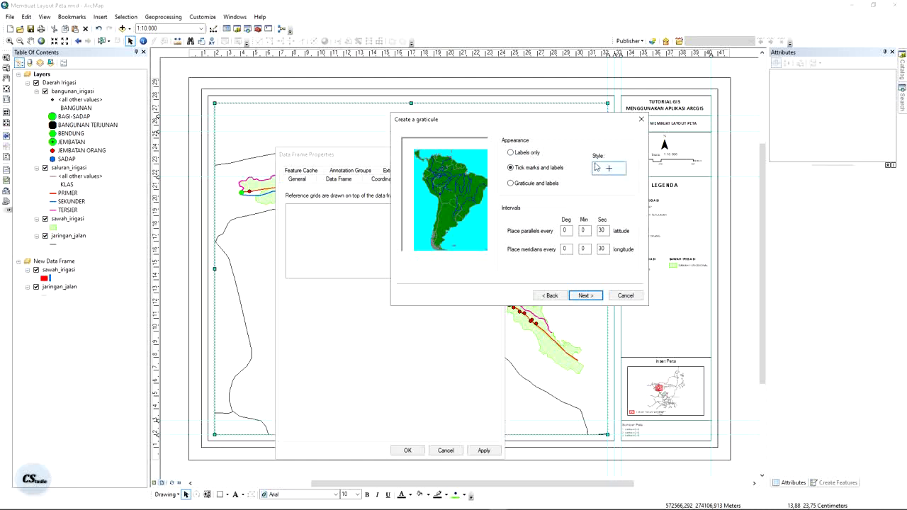
pyautogui.click(537, 154)
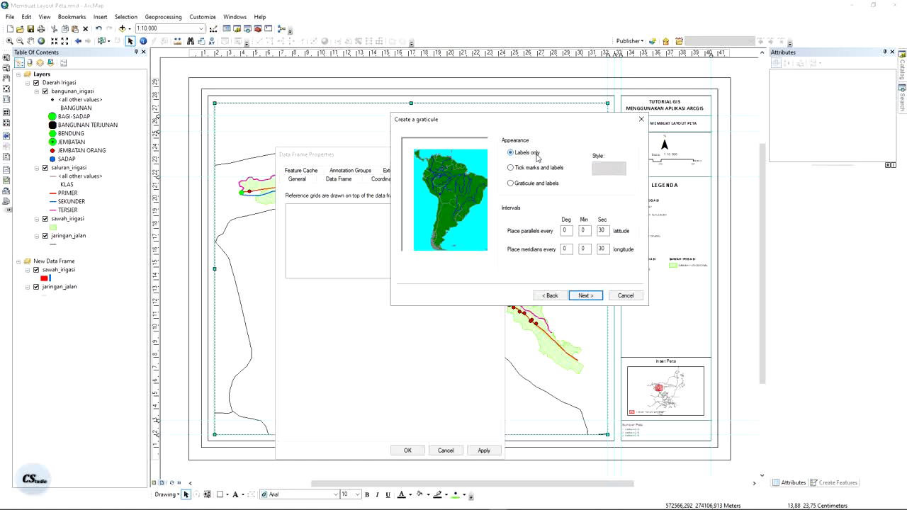
pyautogui.click(536, 184)
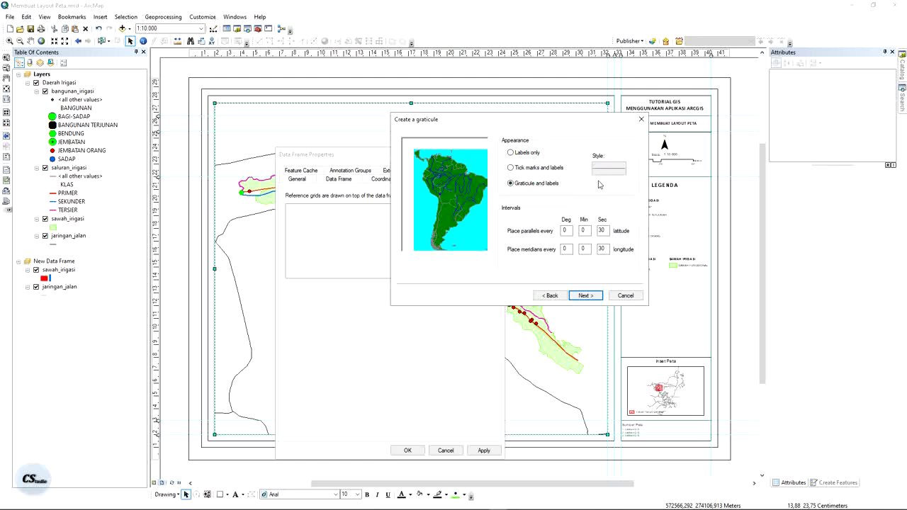
pyautogui.click(532, 154)
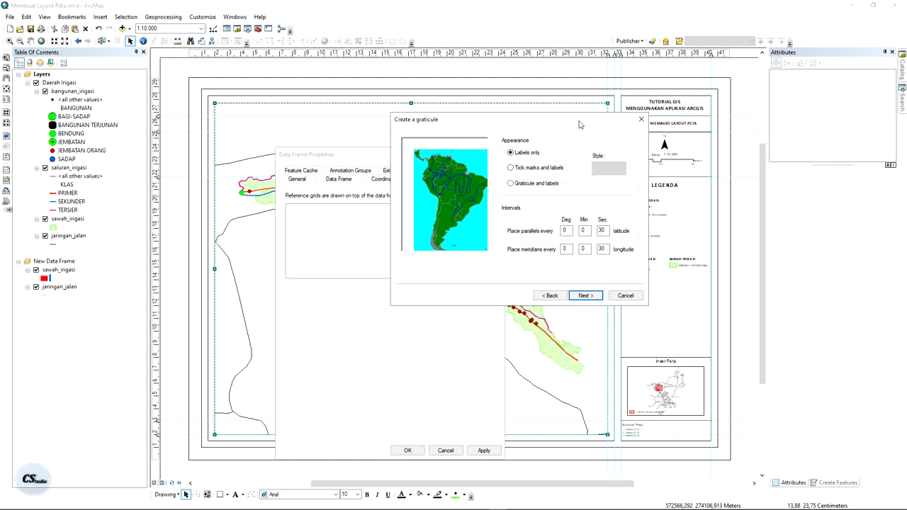
pyautogui.moveTo(579, 125); pyautogui.dragTo(524, 155)
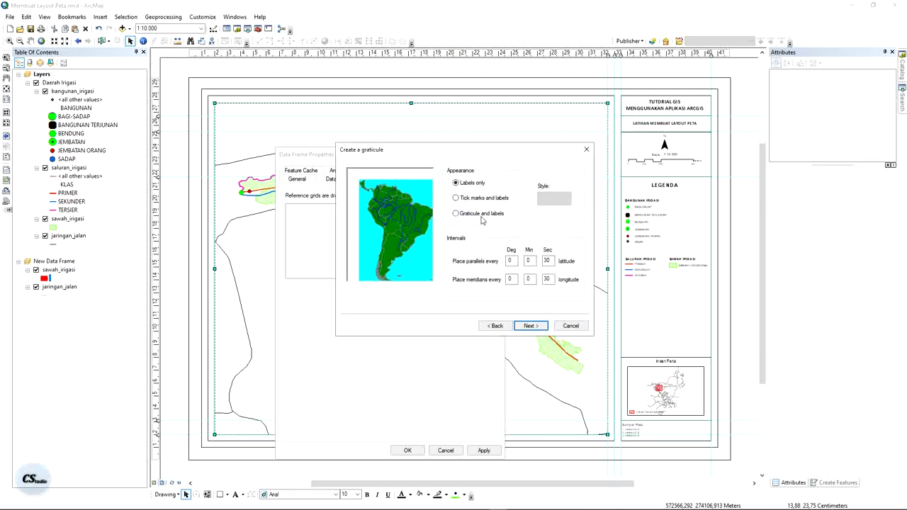
pyautogui.click(481, 215)
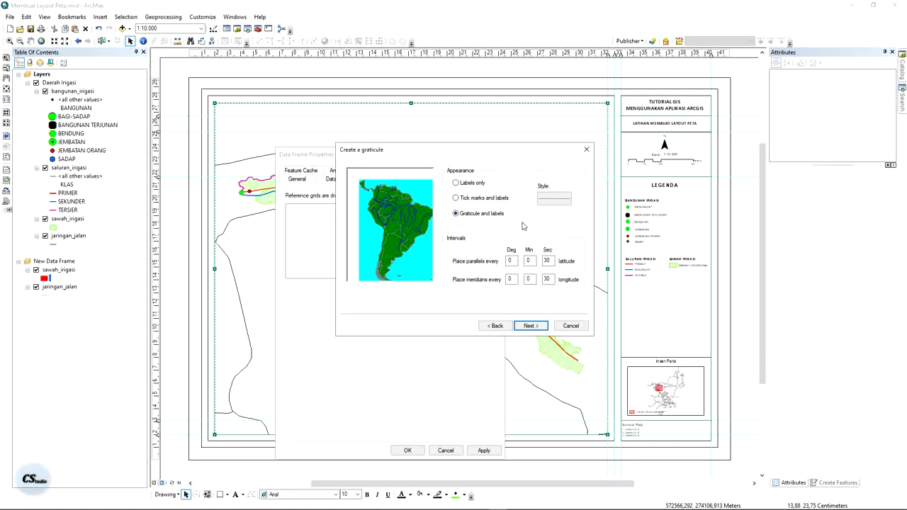
# Accept intervals of 0 degrees, 0 minutes, 30 seconds for parallels and meridians and continue to the axes and labels settings.
pyautogui.click(547, 262)
pyautogui.moveTo(520, 151); pyautogui.dragTo(486, 142)
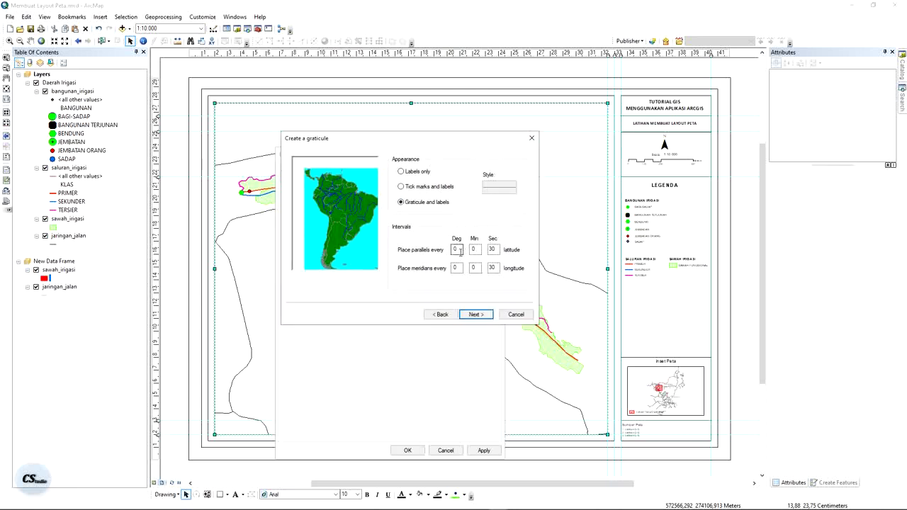
pyautogui.click(475, 249)
pyautogui.click(476, 314)
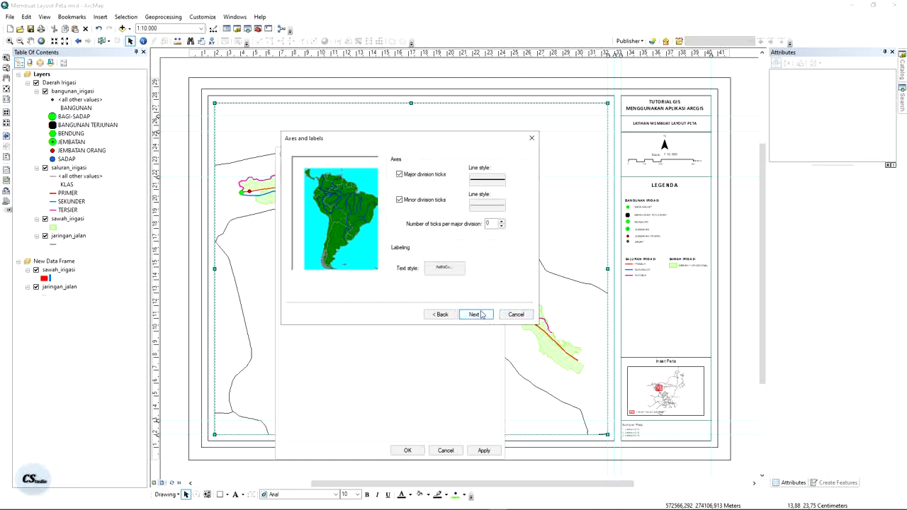
# Accept the default axes, label text style and remaining graticule settings, and apply the new graticule to the main map frame.
pyautogui.click(476, 313)
pyautogui.click(476, 313)
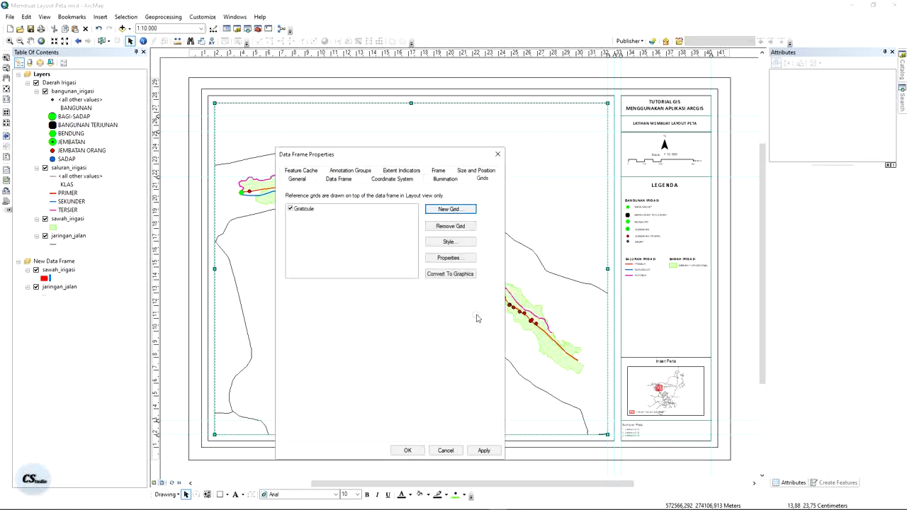
pyautogui.click(482, 450)
pyautogui.click(408, 450)
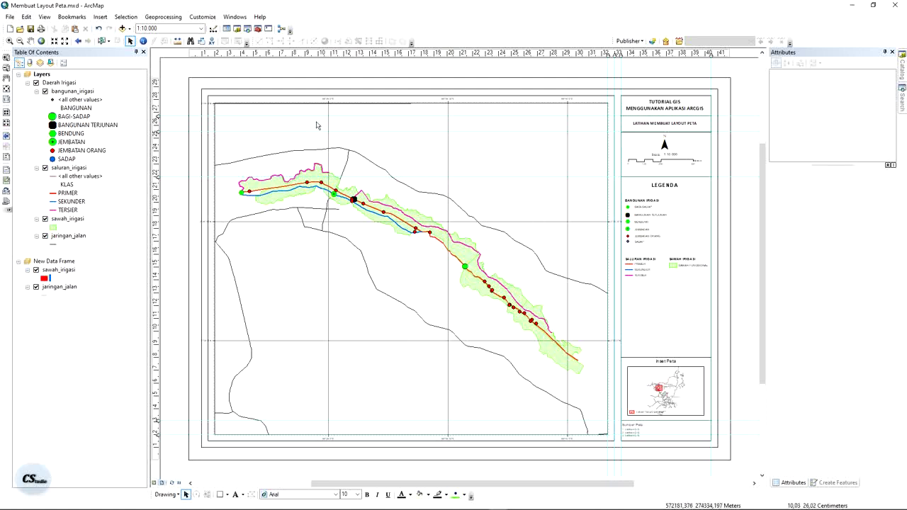
# Examine the graticule lines and the coordinate labels along the upper and left edges of the main map frame.
pyautogui.scroll(-3, 322, 79)
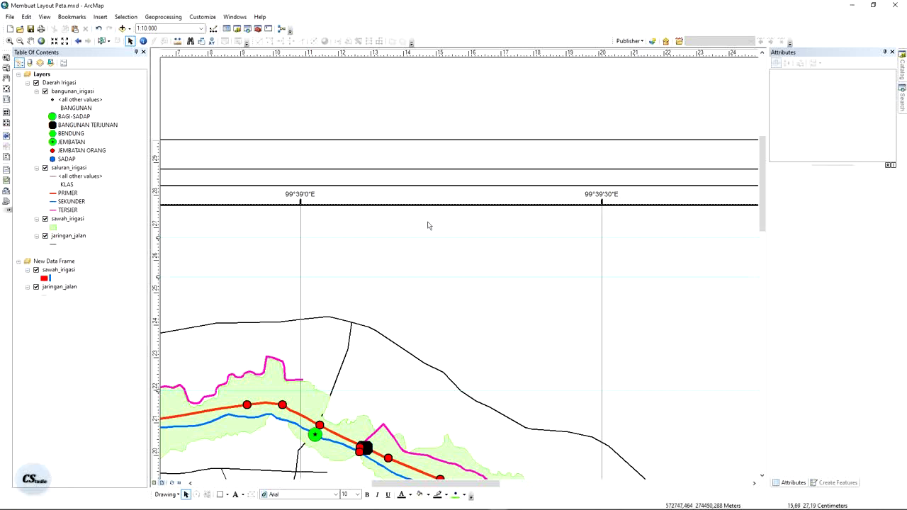
pyautogui.scroll(-1, 588, 238)
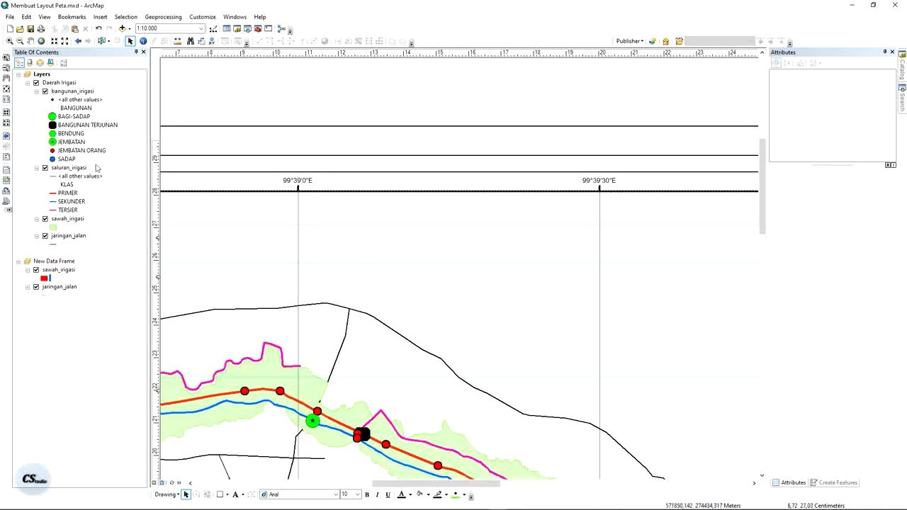
pyautogui.click(6, 88)
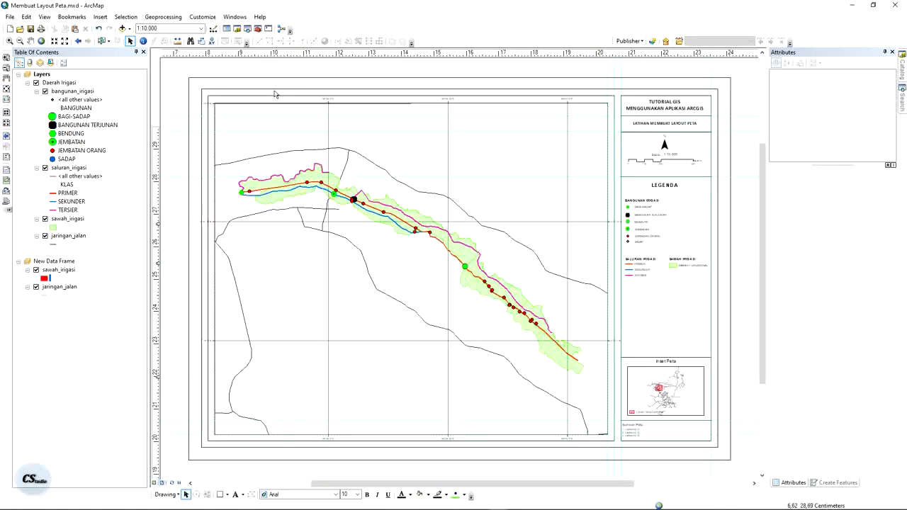
pyautogui.moveTo(318, 126); pyautogui.dragTo(415, 151)
pyautogui.scroll(1, 275, 219)
pyautogui.scroll(4, 275, 223)
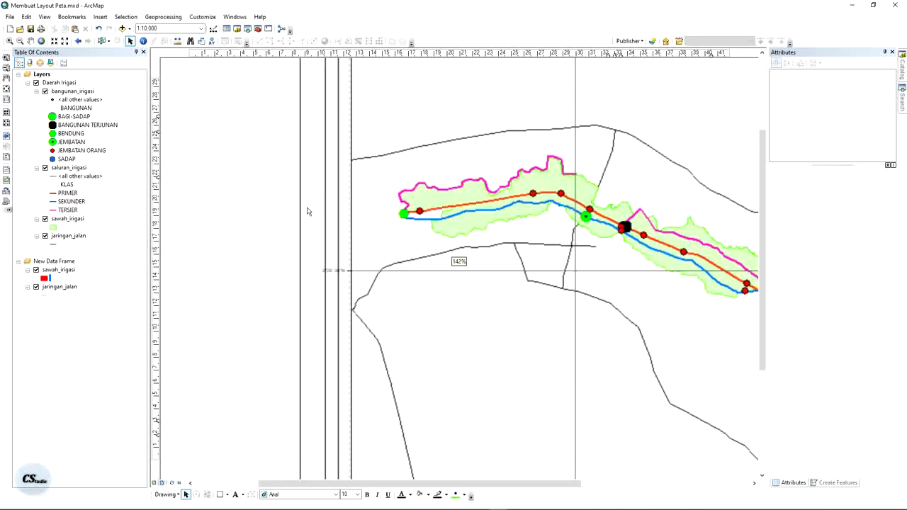
pyautogui.moveTo(559, 144); pyautogui.dragTo(501, 384)
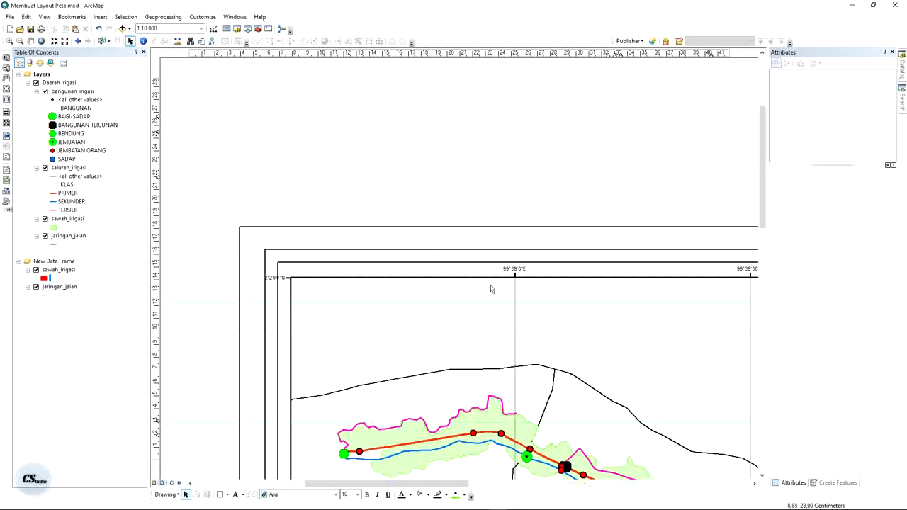
pyautogui.moveTo(403, 271); pyautogui.dragTo(399, 233)
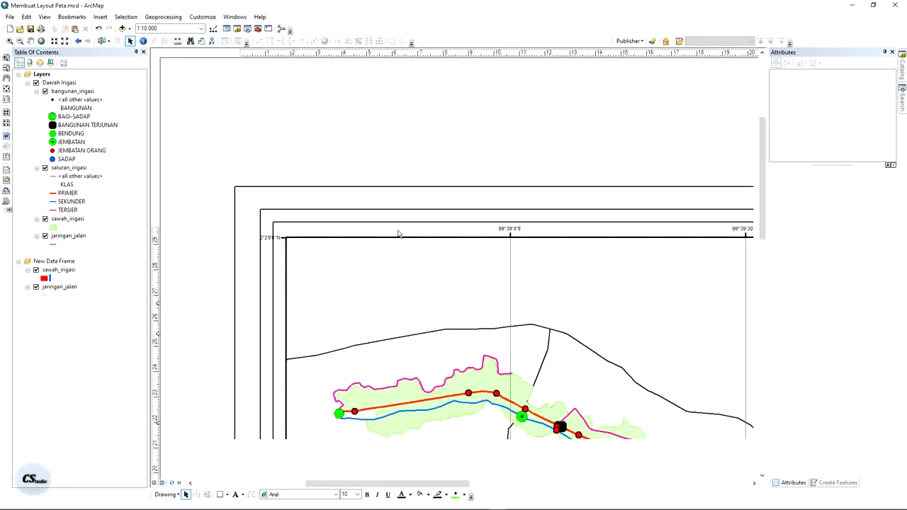
pyautogui.moveTo(610, 270); pyautogui.dragTo(570, 192)
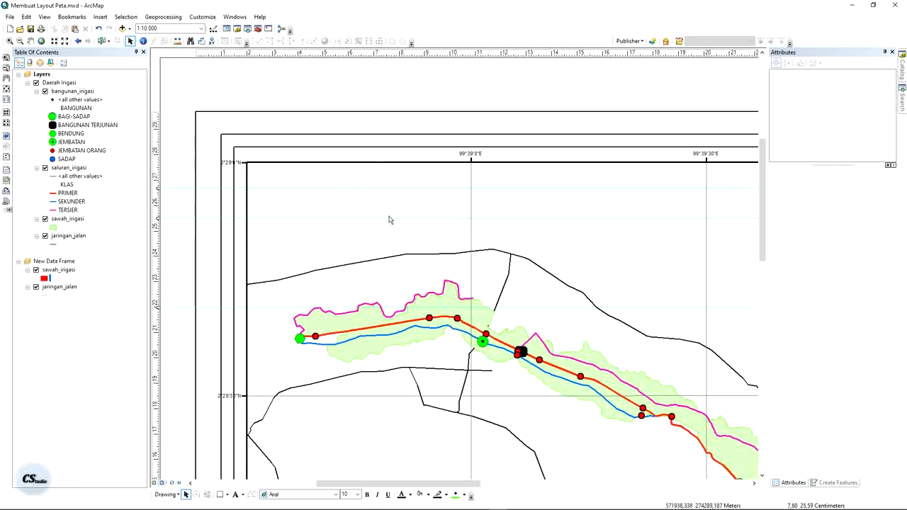
pyautogui.scroll(-1, 477, 256)
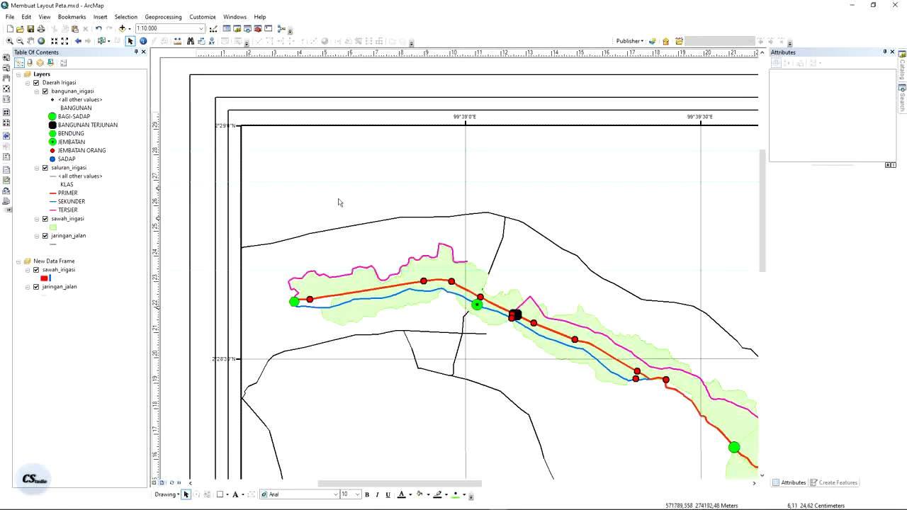
# Reopen the main map's data frame properties and open the graticule's reference system properties.
pyautogui.click(326, 149)
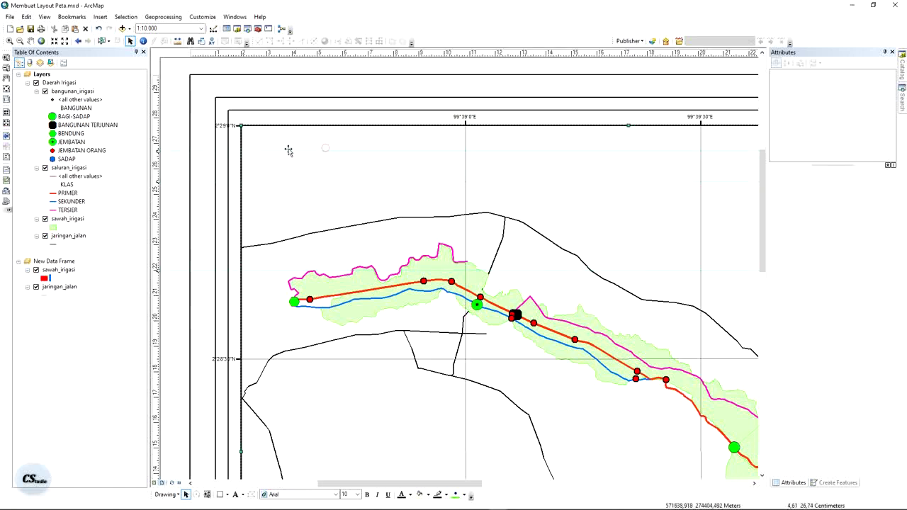
pyautogui.rightClick(340, 168)
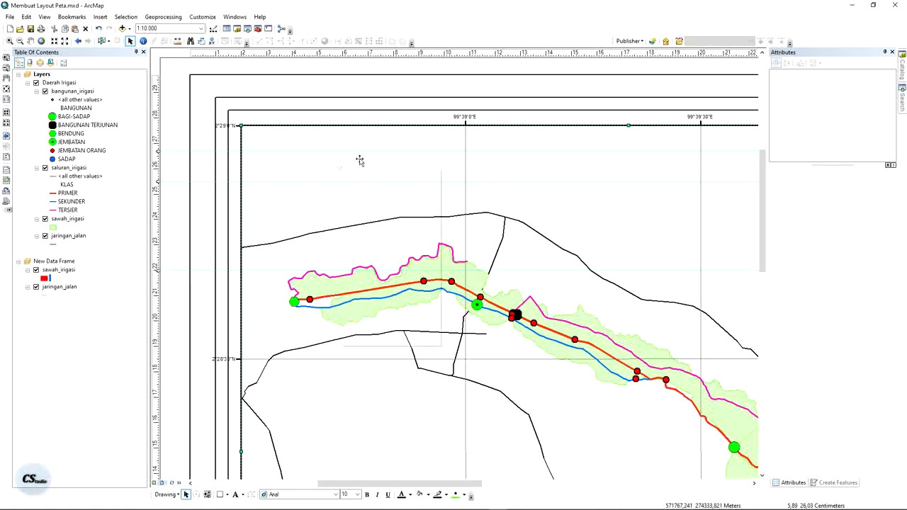
pyautogui.click(420, 334)
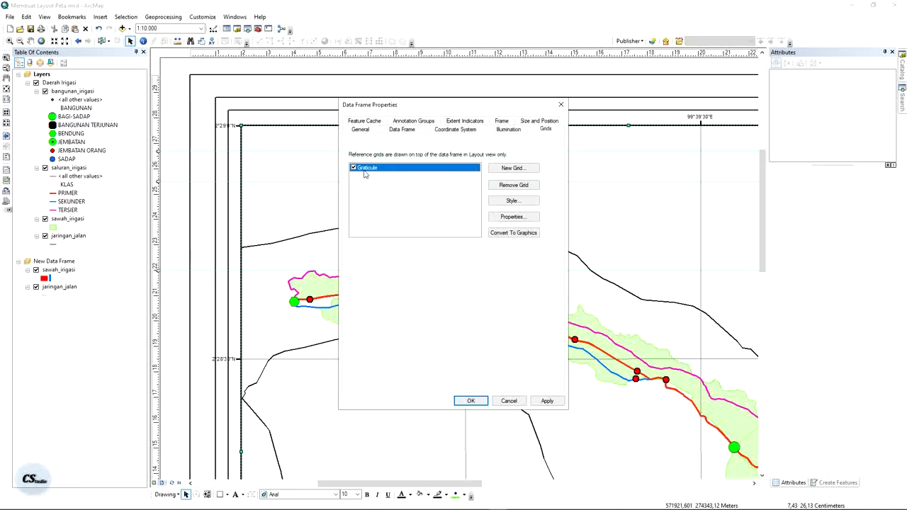
pyautogui.click(392, 174)
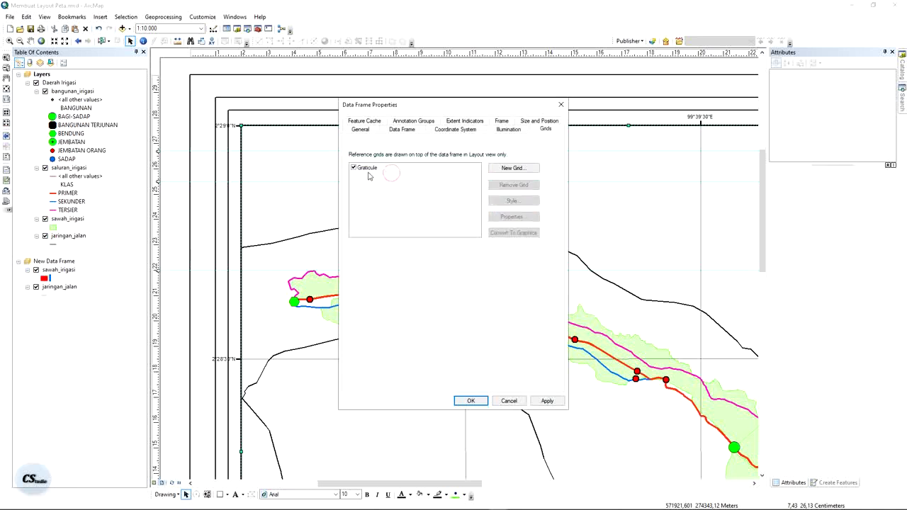
pyautogui.click(439, 166)
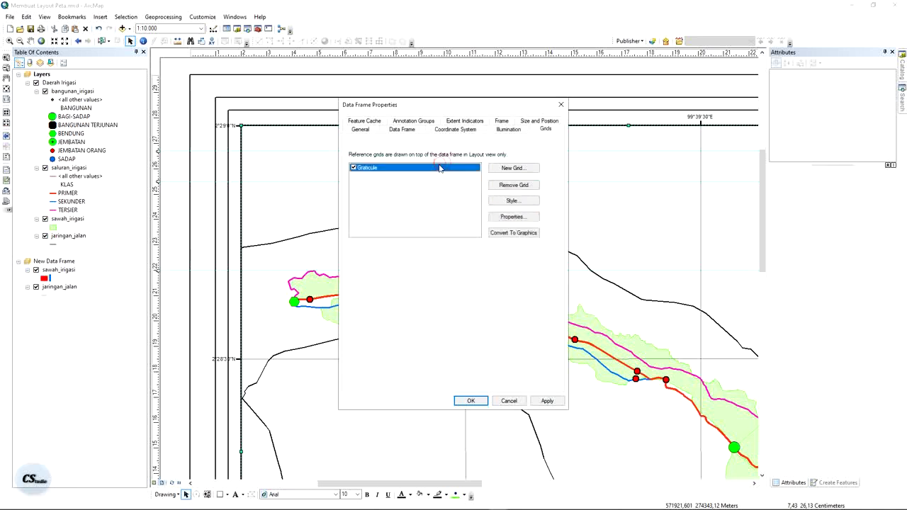
pyautogui.click(524, 219)
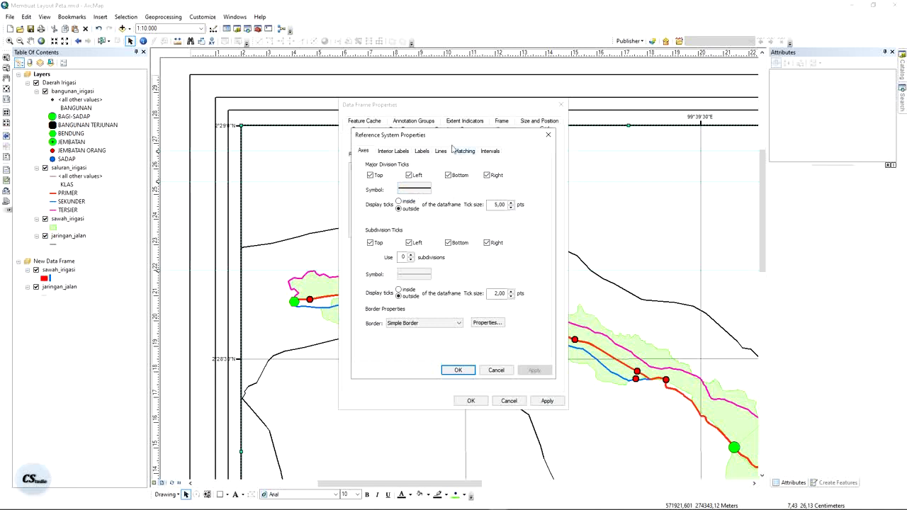
pyautogui.moveTo(448, 139); pyautogui.dragTo(479, 135)
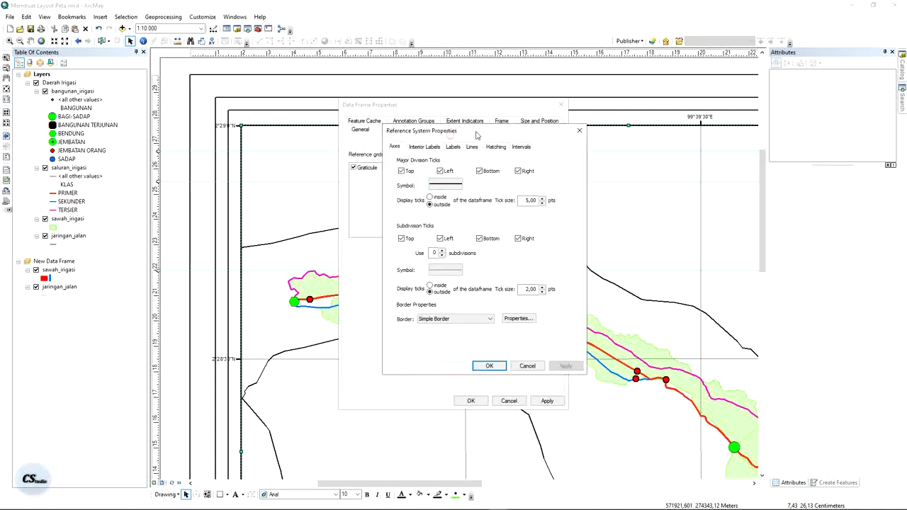
# Make the graticule labels bold, orient the left and right labels vertically, and apply the changes to the map frame.
pyautogui.click(431, 149)
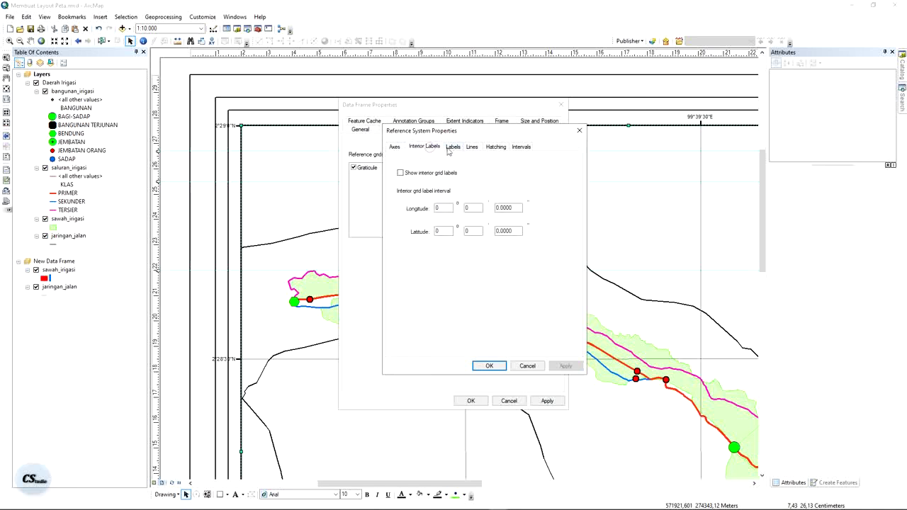
pyautogui.click(452, 147)
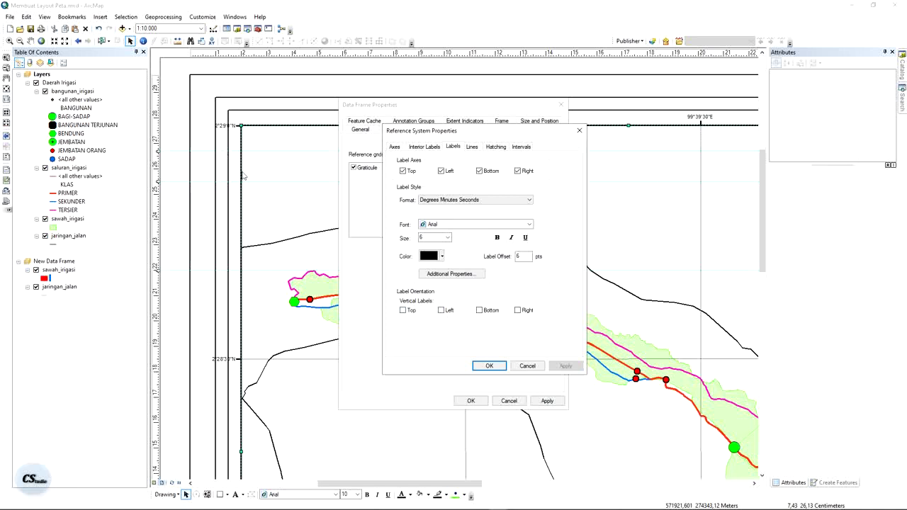
pyautogui.click(447, 312)
pyautogui.click(498, 238)
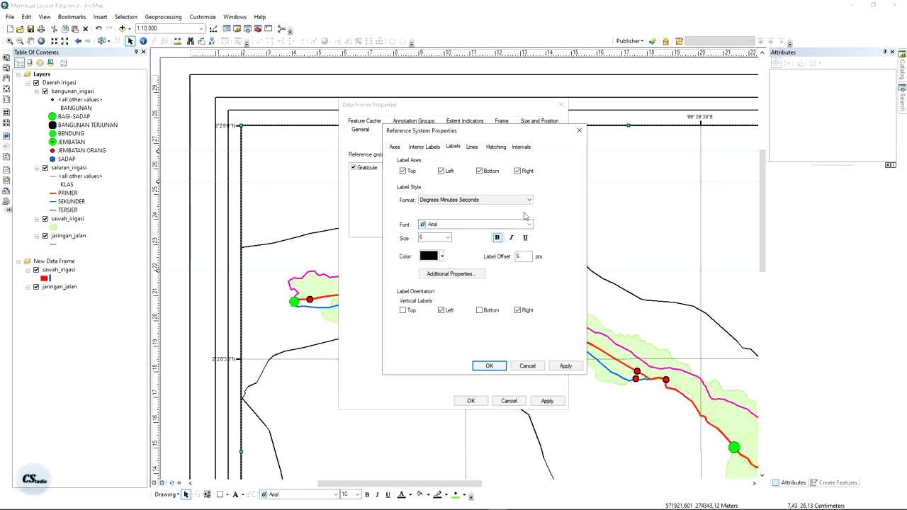
pyautogui.click(504, 367)
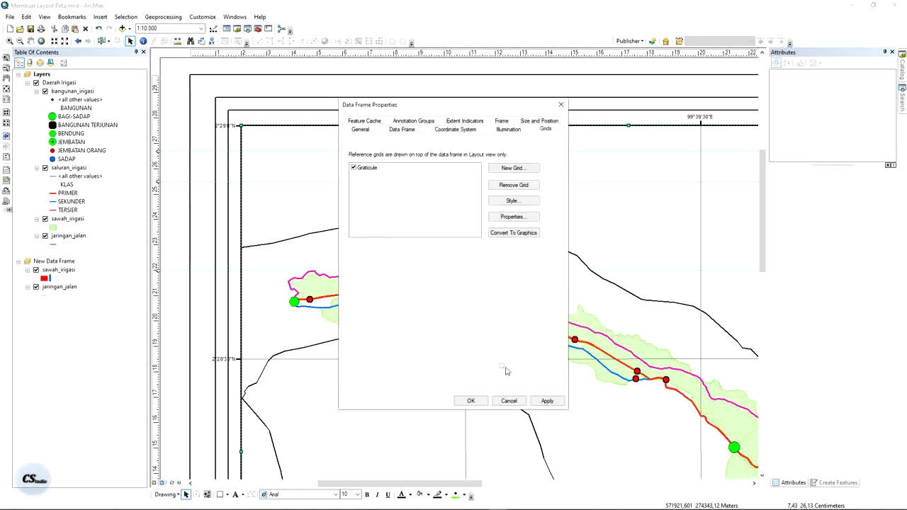
pyautogui.click(547, 400)
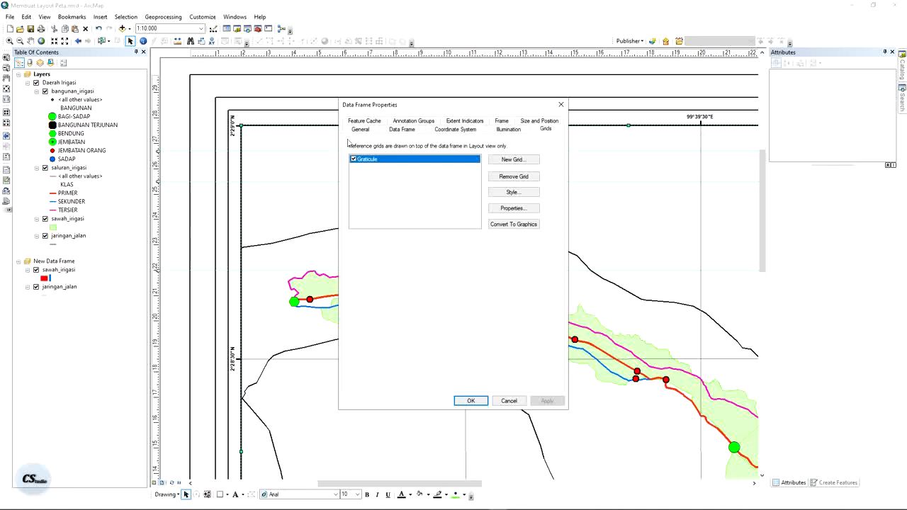
# Change the graticule's line symbol colour to blue and apply it to the main map frame.
pyautogui.click(513, 208)
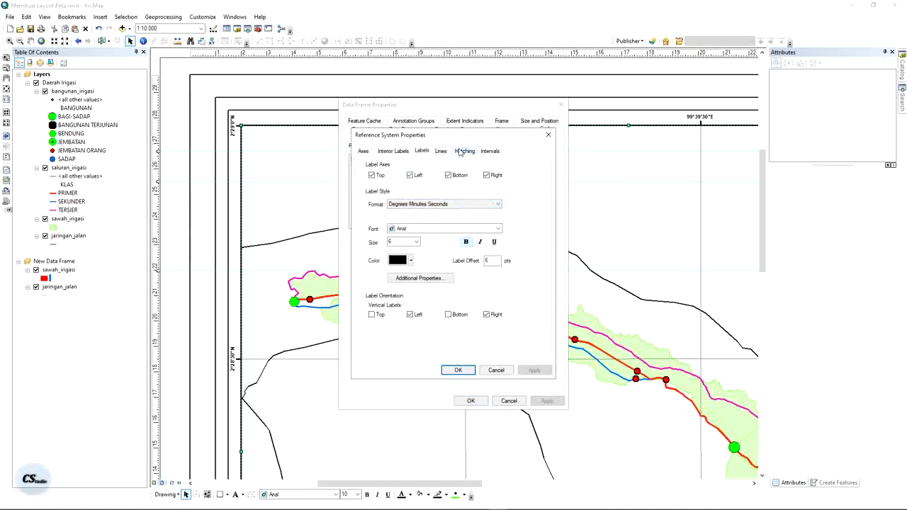
pyautogui.click(441, 151)
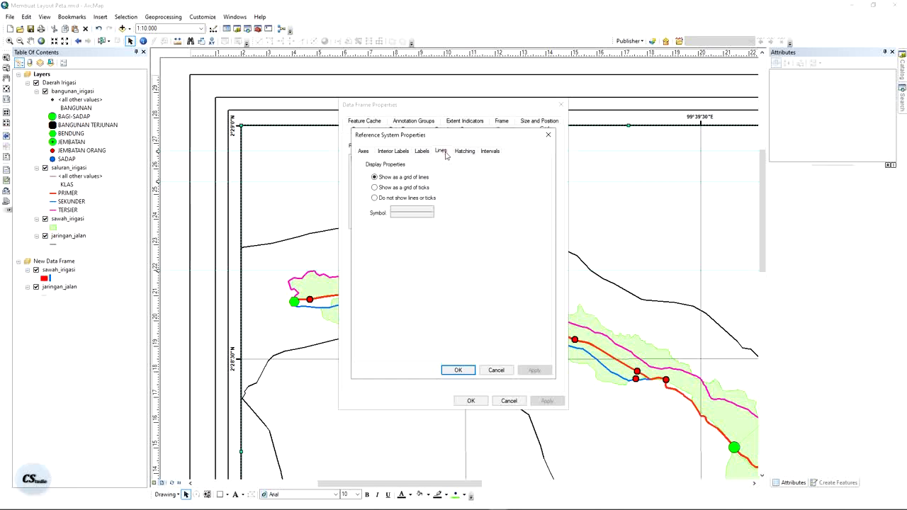
pyautogui.click(409, 216)
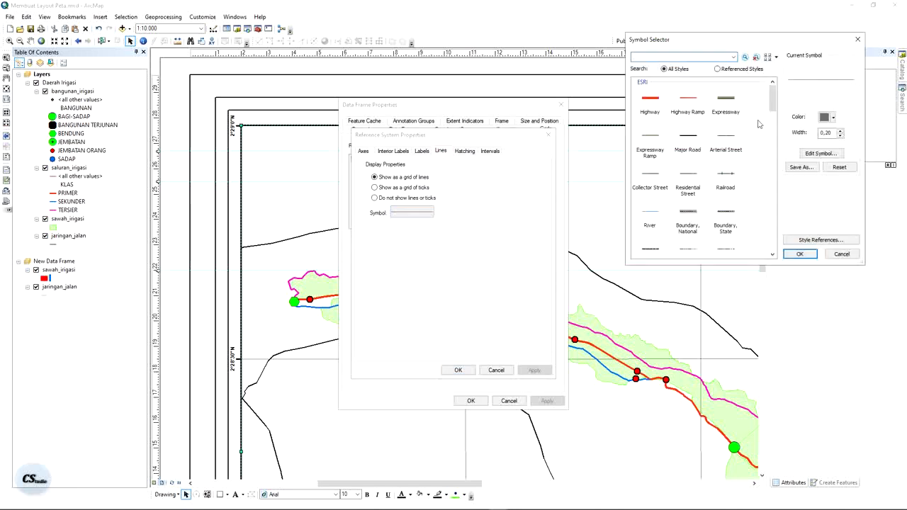
pyautogui.click(825, 118)
pyautogui.click(884, 162)
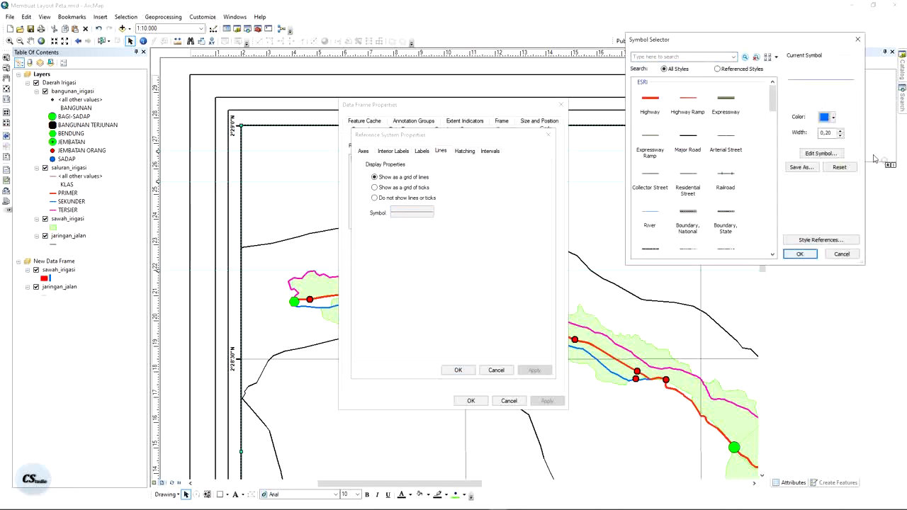
pyautogui.click(800, 254)
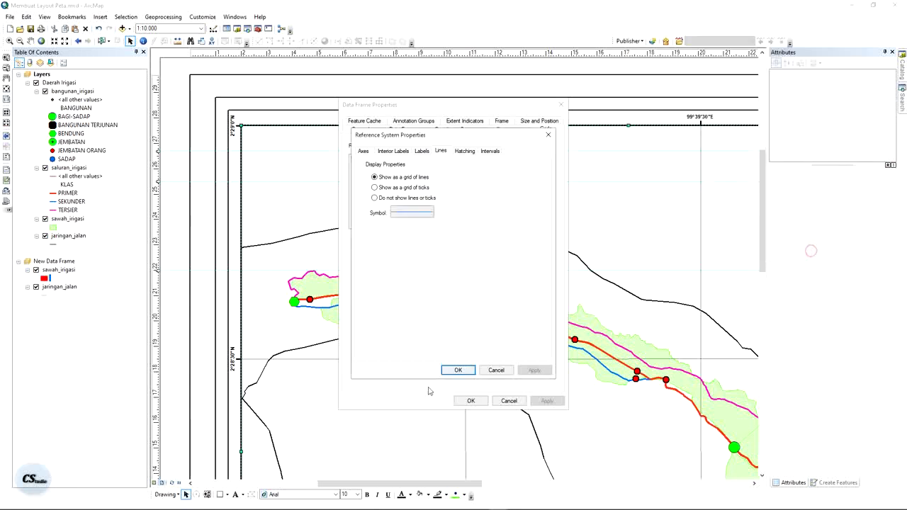
pyautogui.click(457, 370)
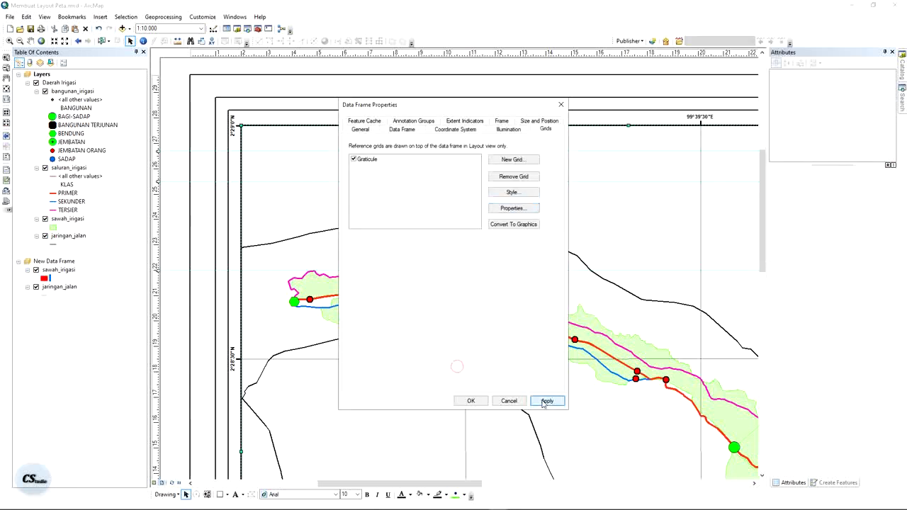
pyautogui.click(547, 400)
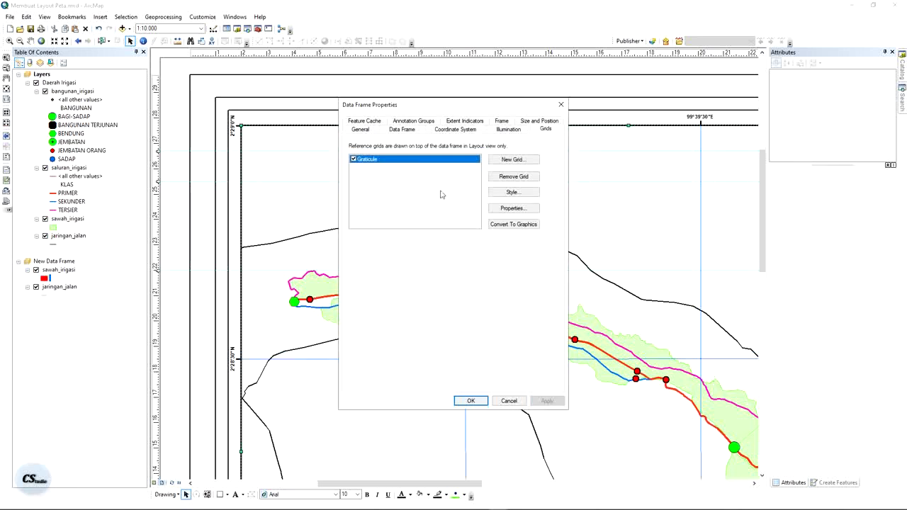
# Try displaying the graticule as a grid of ticks and apply it to the main map frame.
pyautogui.click(504, 207)
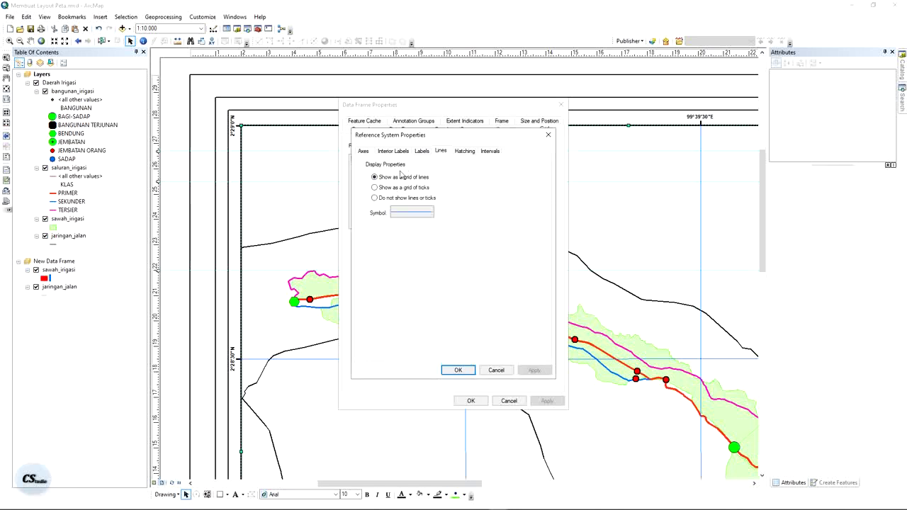
pyautogui.click(389, 188)
pyautogui.click(458, 370)
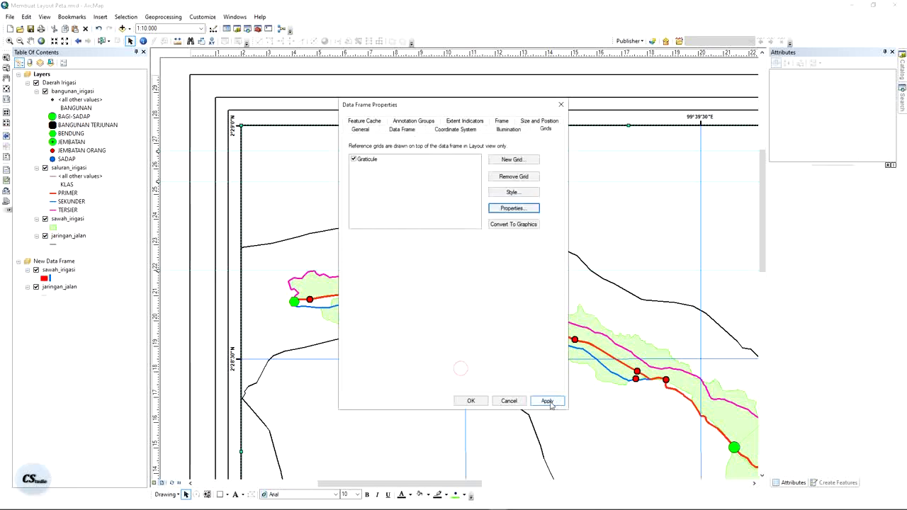
pyautogui.click(547, 401)
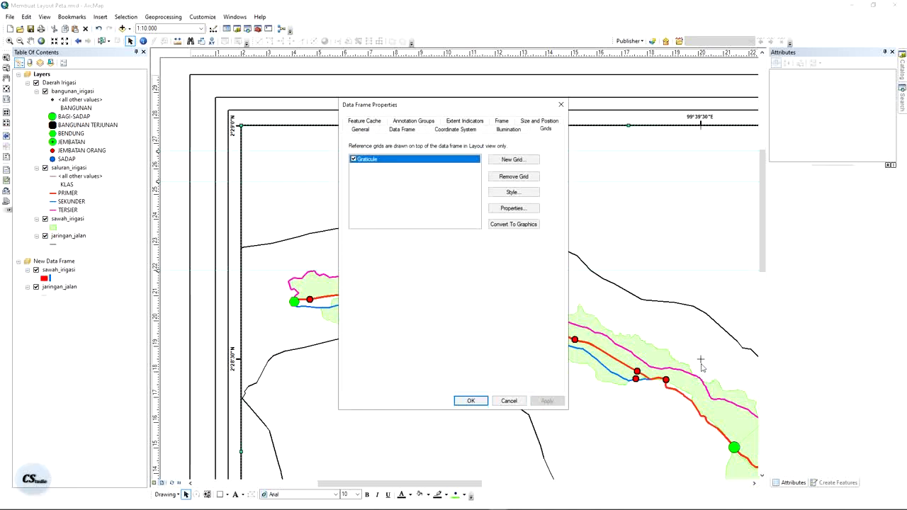
# Display the main map's graticule as a grid of blue lines and apply the change to the map frame.
pyautogui.click(512, 207)
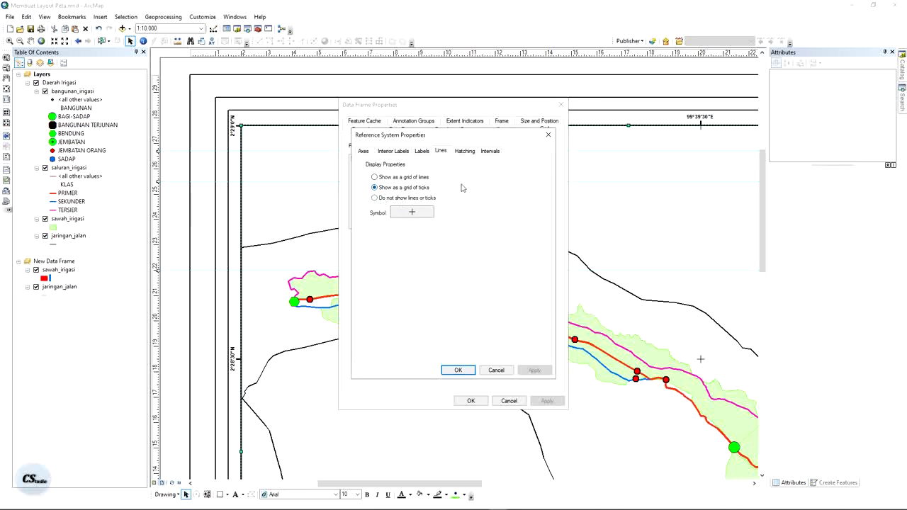
pyautogui.click(381, 199)
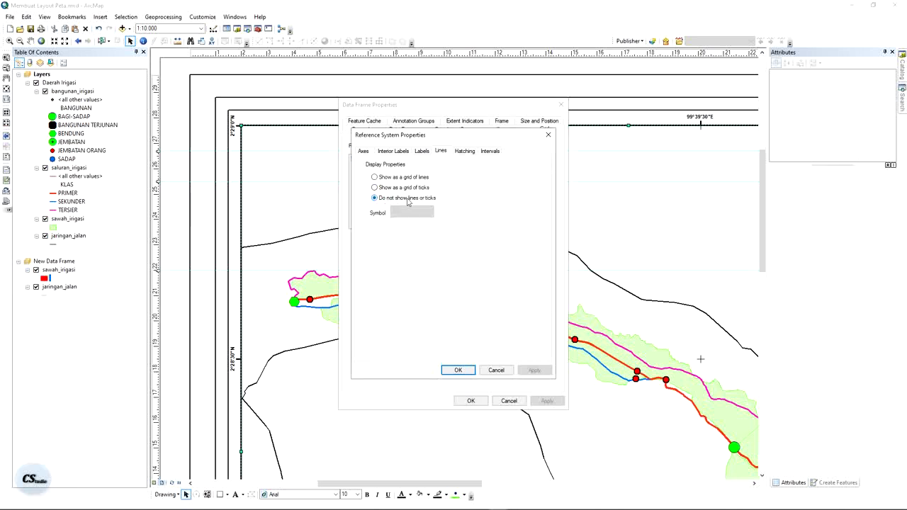
pyautogui.click(395, 179)
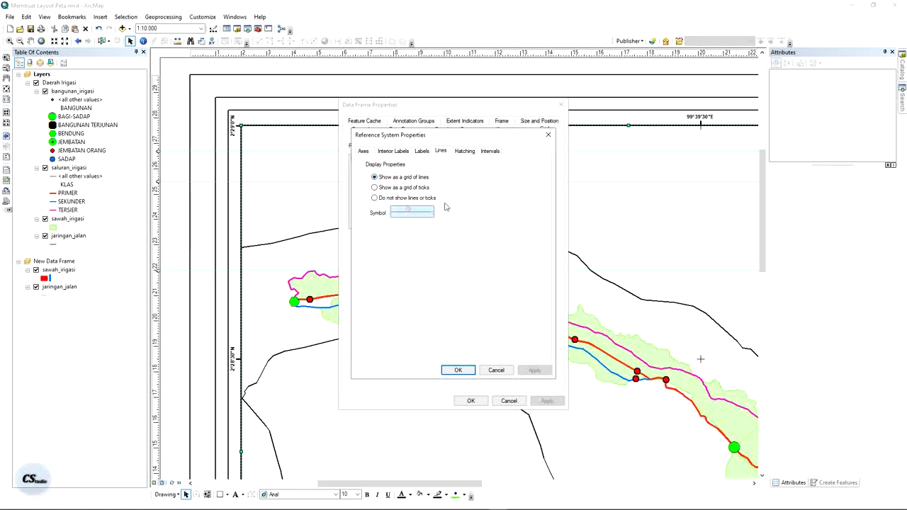
pyautogui.click(411, 212)
pyautogui.click(829, 117)
pyautogui.click(879, 168)
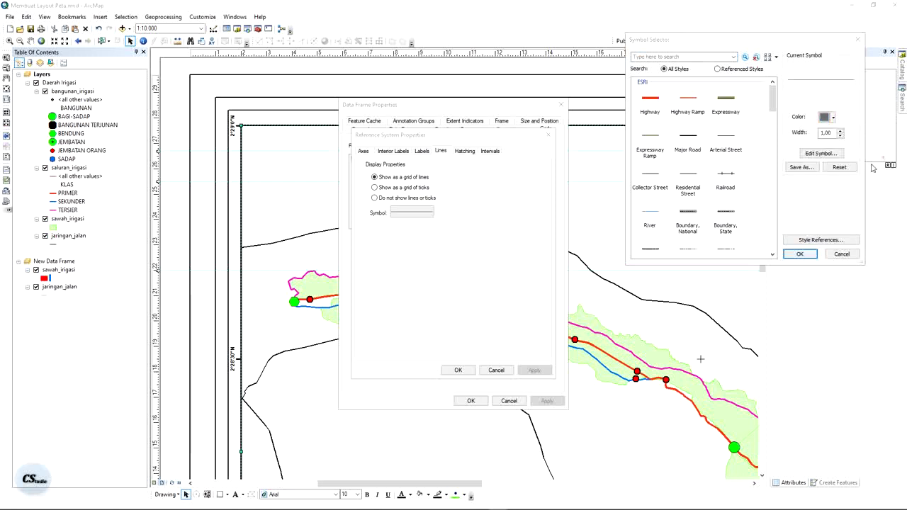
pyautogui.click(800, 254)
pyautogui.click(459, 370)
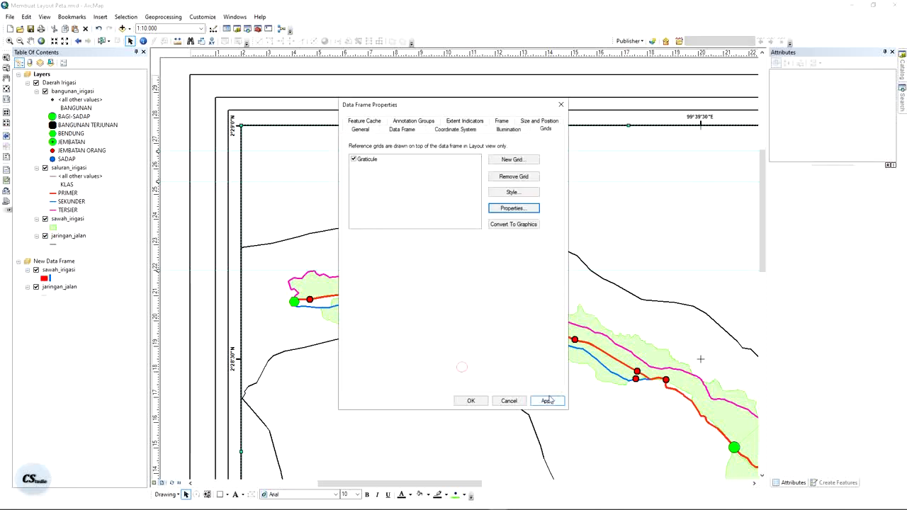
pyautogui.click(470, 400)
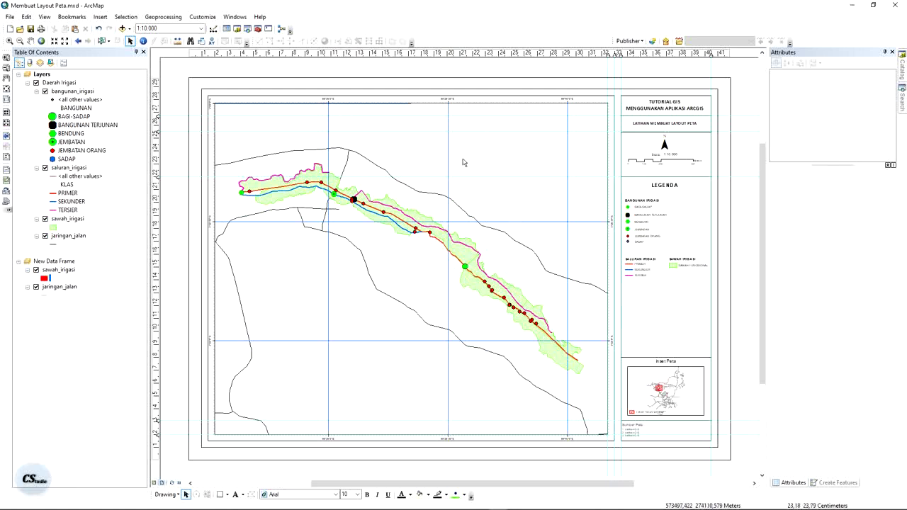
# Examine the No_Banguna column in the bangunan_irigasi layer's attribute table against the structures on the map, and close the table.
pyautogui.scroll(1, 249, 177)
pyautogui.scroll(5, 284, 205)
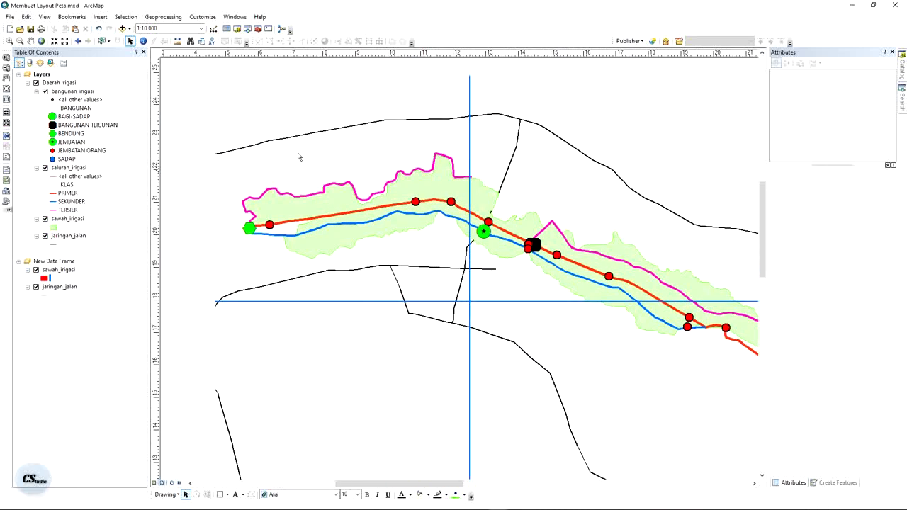
pyautogui.scroll(1, 300, 179)
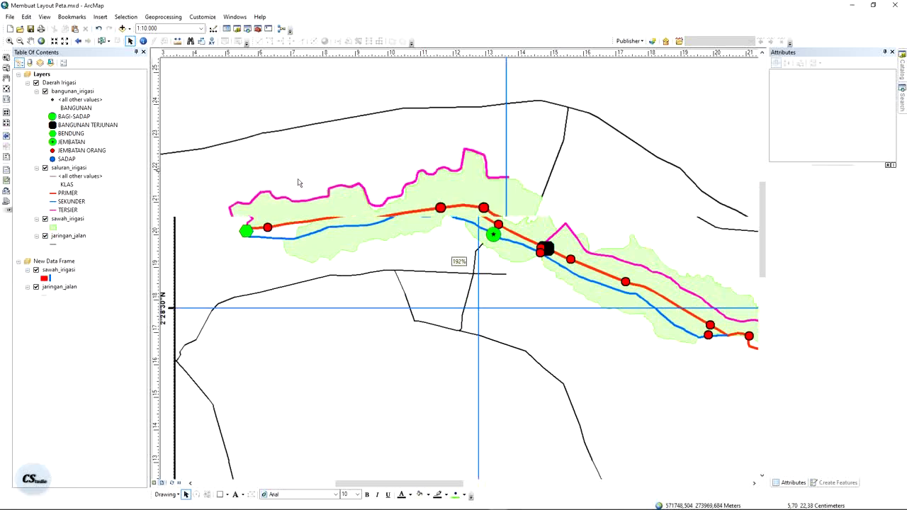
pyautogui.click(74, 92)
pyautogui.rightClick(77, 94)
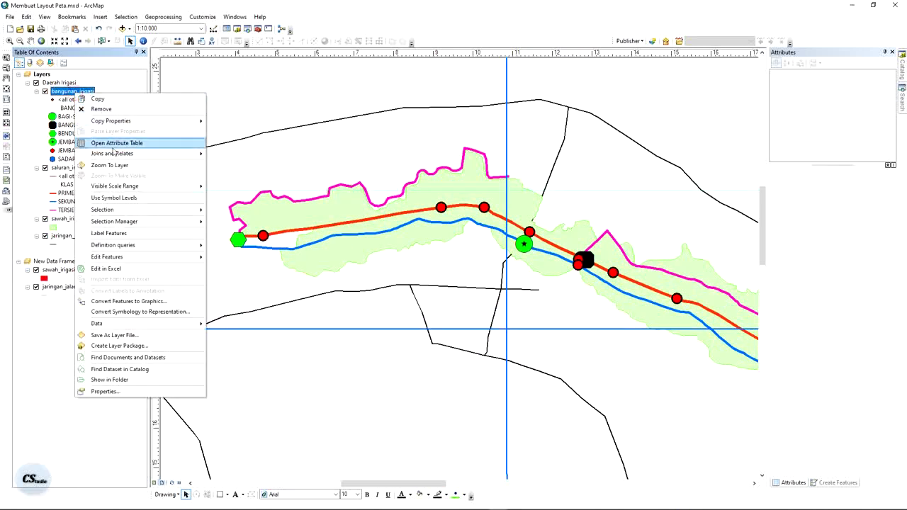
pyautogui.click(122, 144)
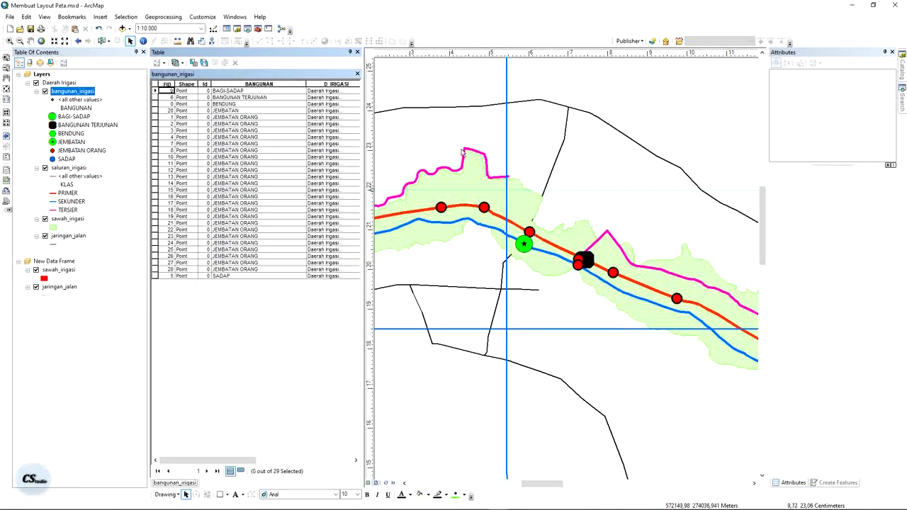
pyautogui.hscroll(3, 260, 160)
pyautogui.moveTo(574, 177); pyautogui.dragTo(661, 177)
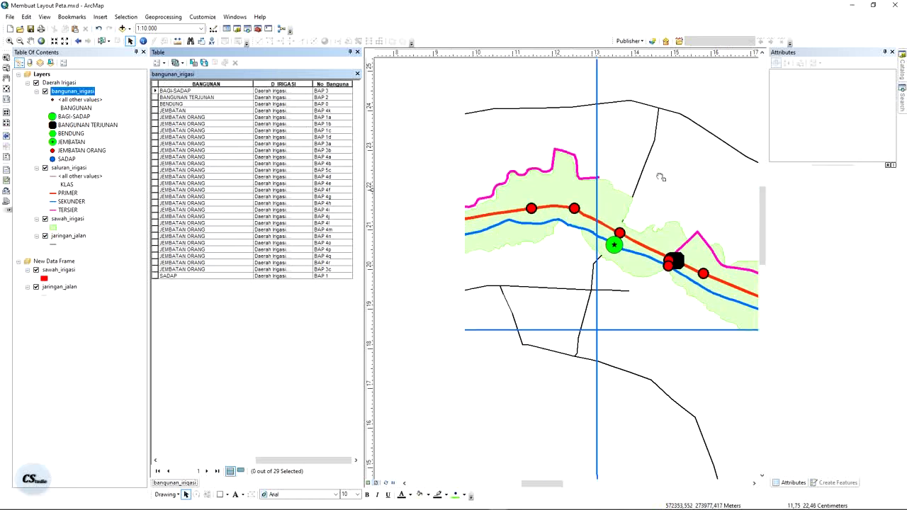
pyautogui.moveTo(467, 146); pyautogui.dragTo(593, 186)
pyautogui.click(428, 213)
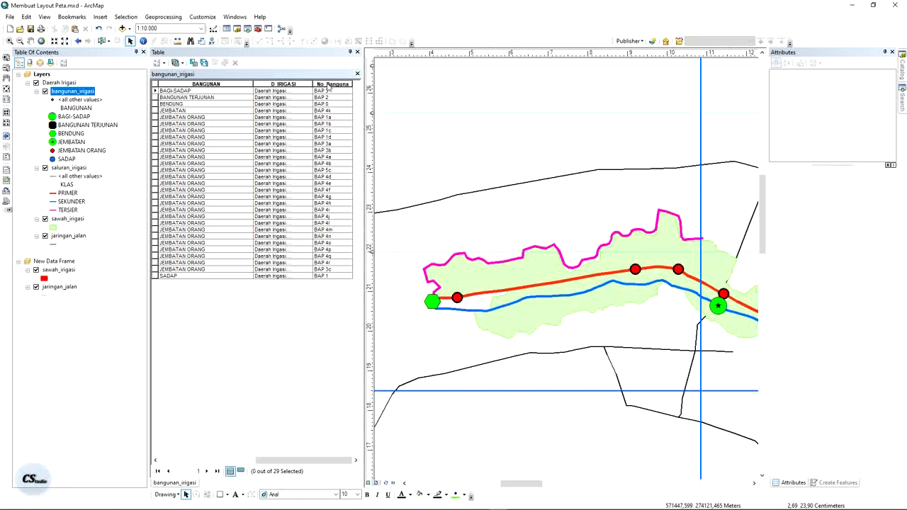
pyautogui.click(330, 84)
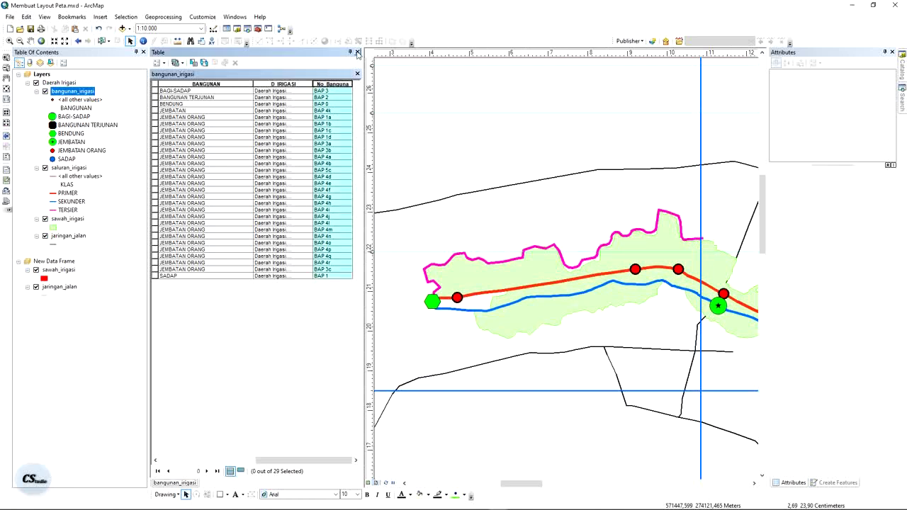
pyautogui.click(358, 52)
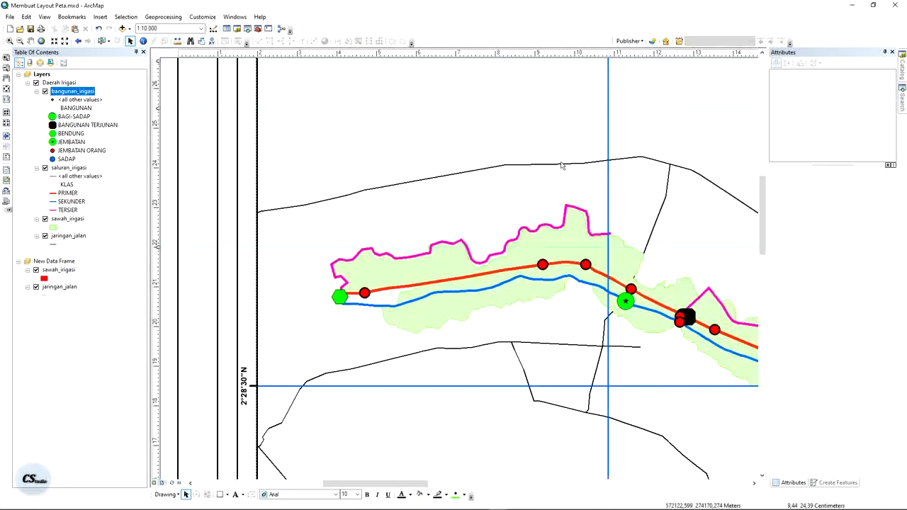
# Turn on feature labels for the bangunan_irigasi layer using the No_Banguna field and apply them to the map.
pyautogui.rightClick(85, 92)
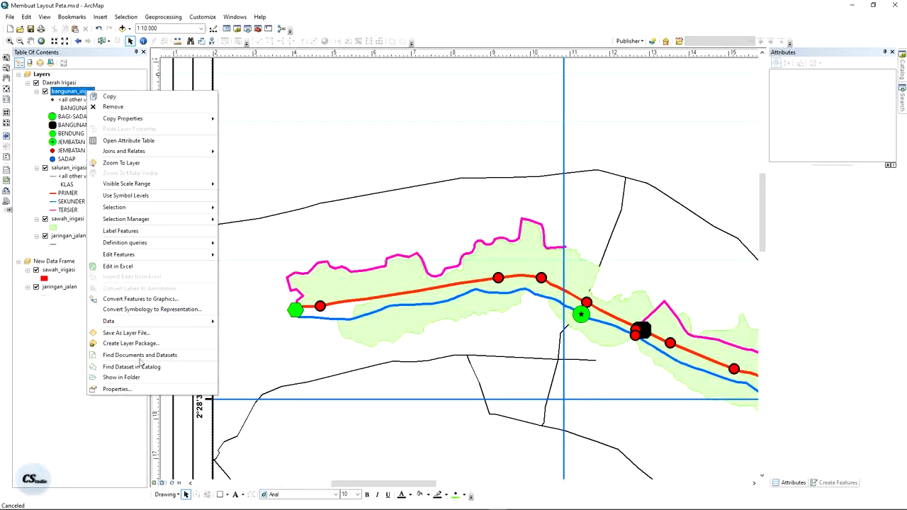
pyautogui.click(117, 389)
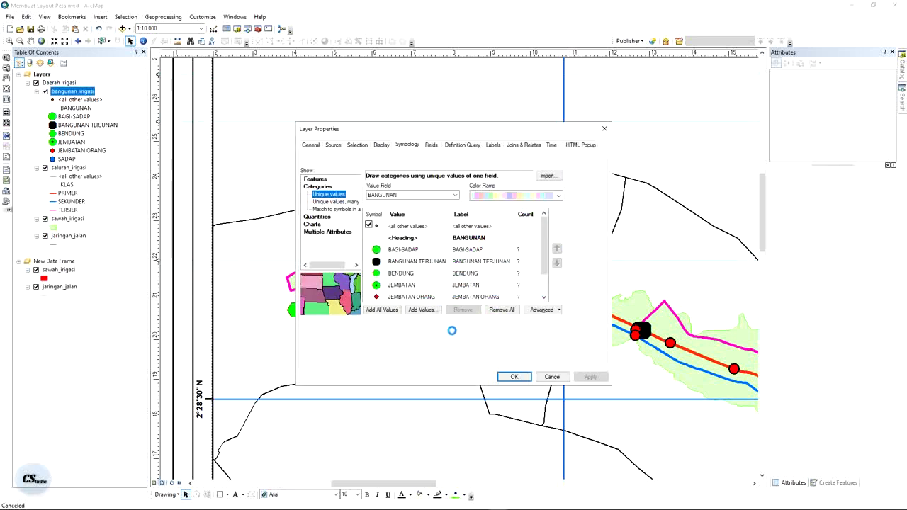
pyautogui.moveTo(507, 132); pyautogui.dragTo(289, 208)
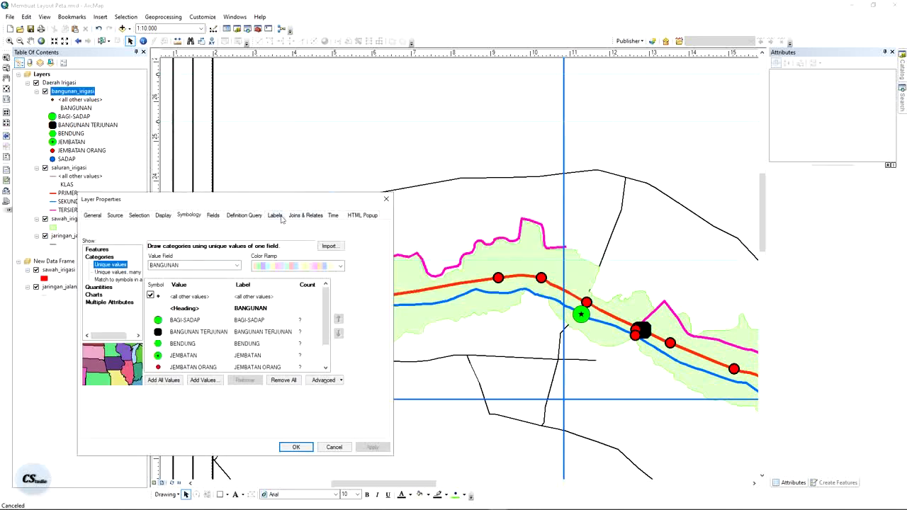
pyautogui.click(275, 215)
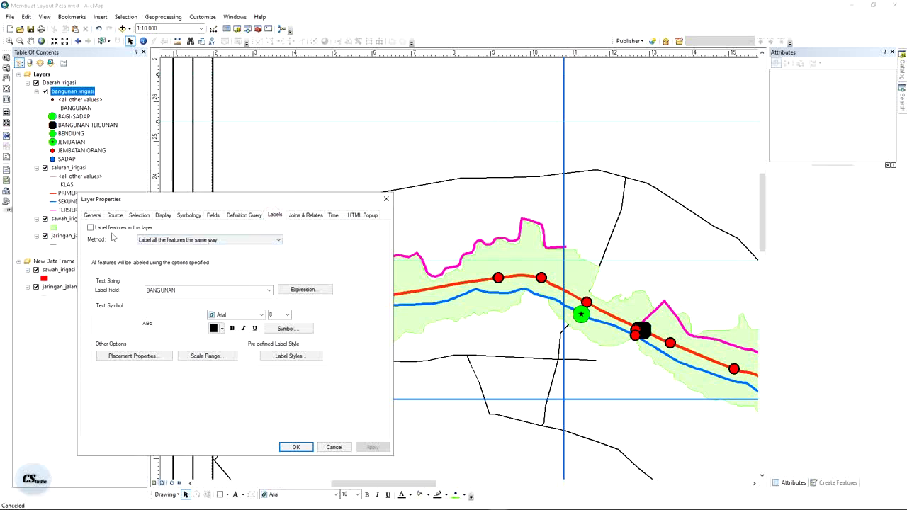
pyautogui.click(90, 228)
pyautogui.click(222, 290)
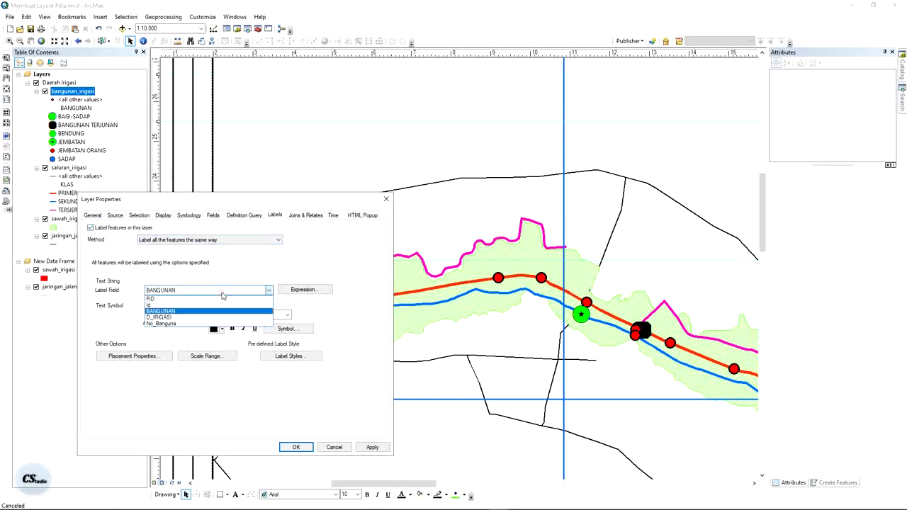
pyautogui.click(162, 323)
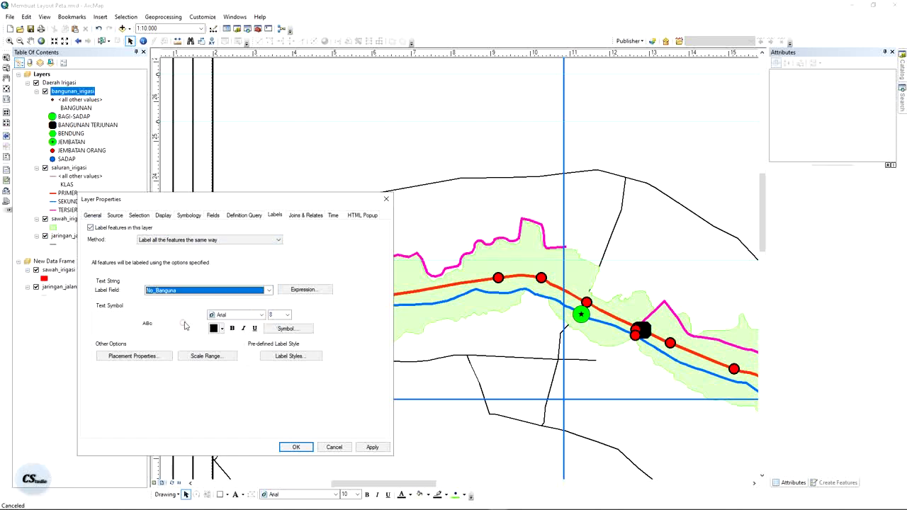
pyautogui.moveTo(257, 197); pyautogui.dragTo(222, 166)
pyautogui.click(330, 407)
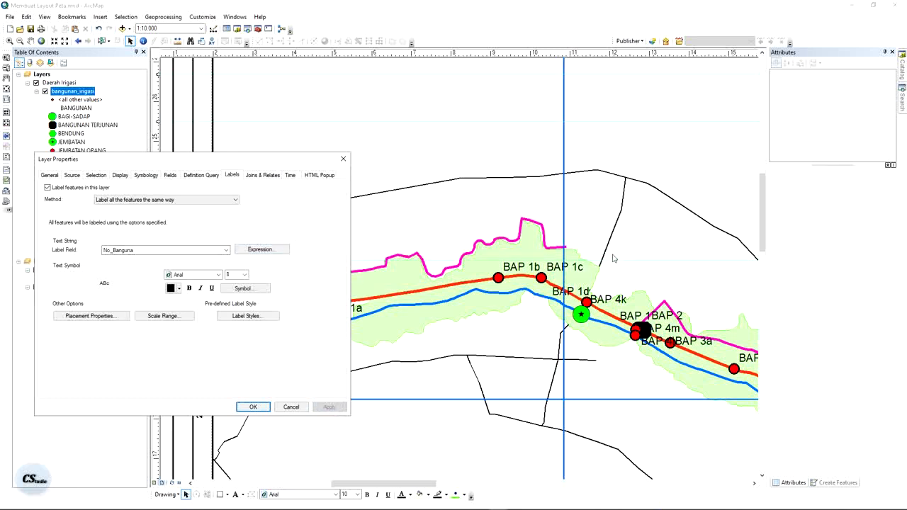
# Make the bangunan_irigasi labels italic at size 6 and apply the change.
pyautogui.click(200, 289)
pyautogui.click(245, 275)
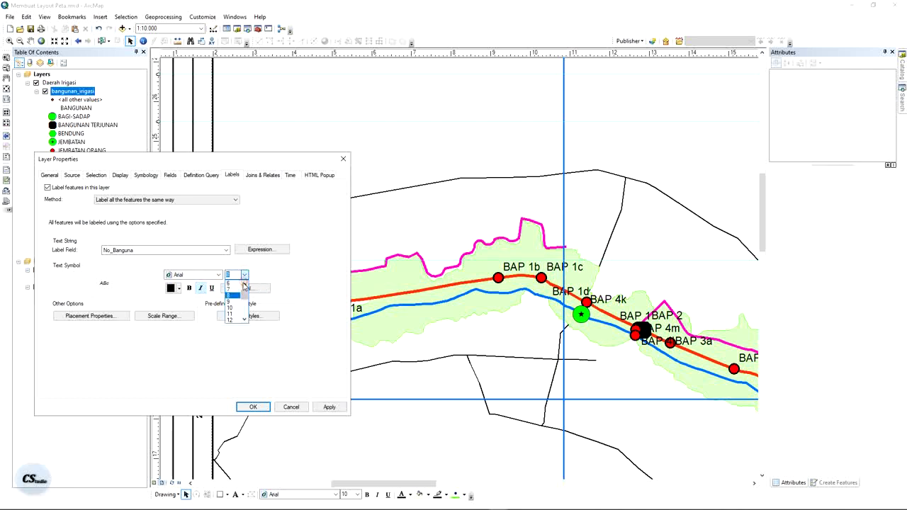
pyautogui.click(229, 283)
pyautogui.click(329, 406)
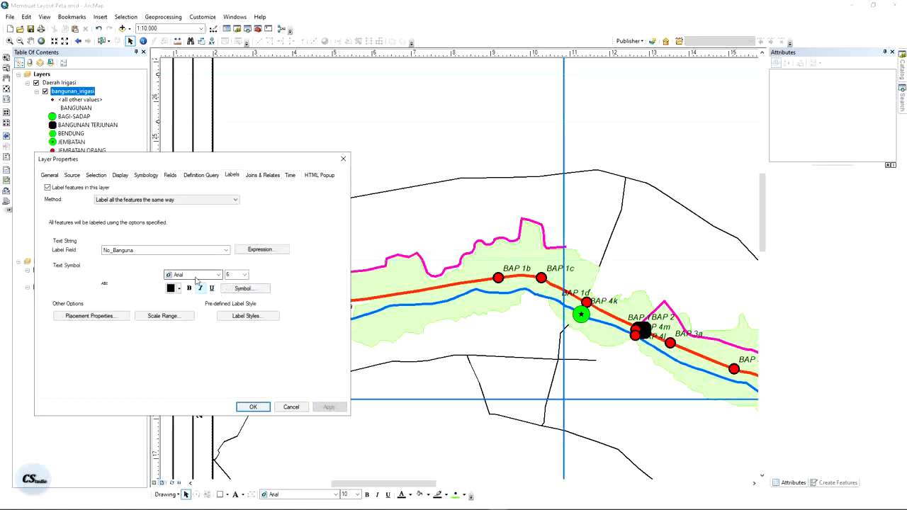
# Change the bangunan_irigasi label font to bold Arial Narrow, apply it and show the whole layout page.
pyautogui.click(205, 275)
pyautogui.click(197, 301)
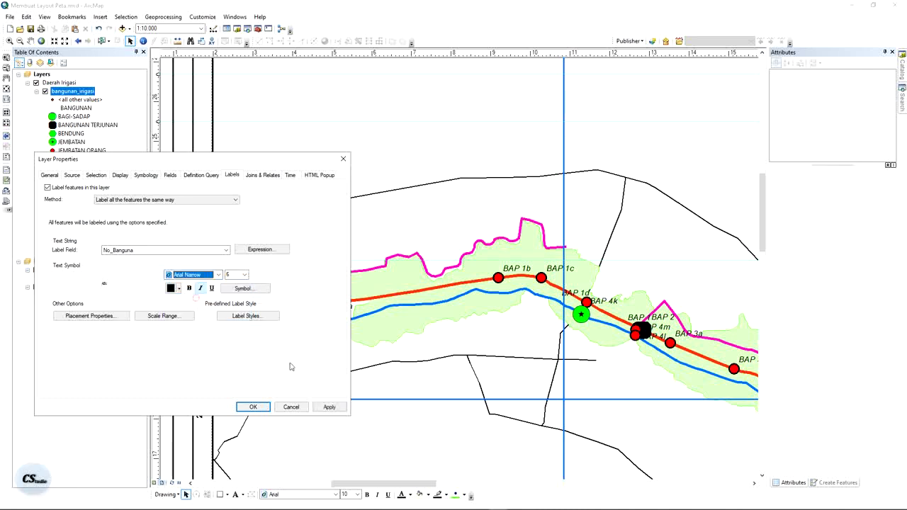
pyautogui.click(328, 407)
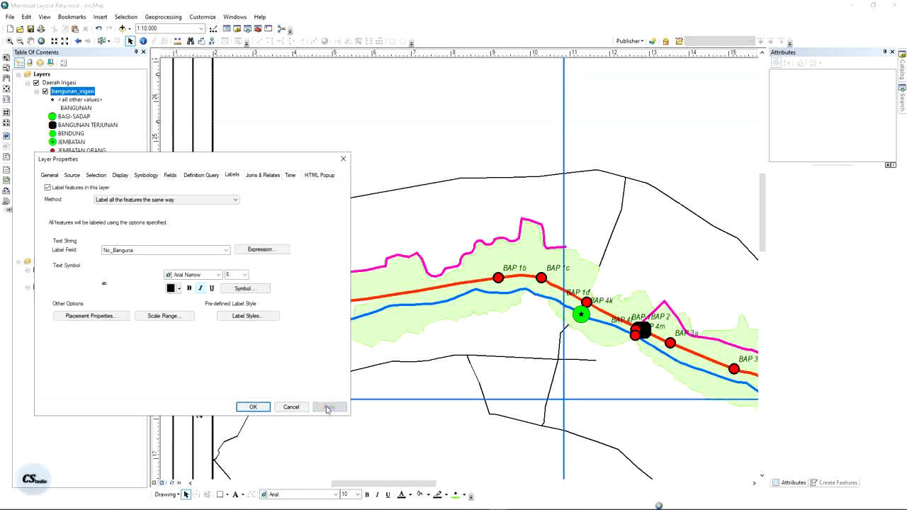
pyautogui.click(189, 288)
pyautogui.click(328, 407)
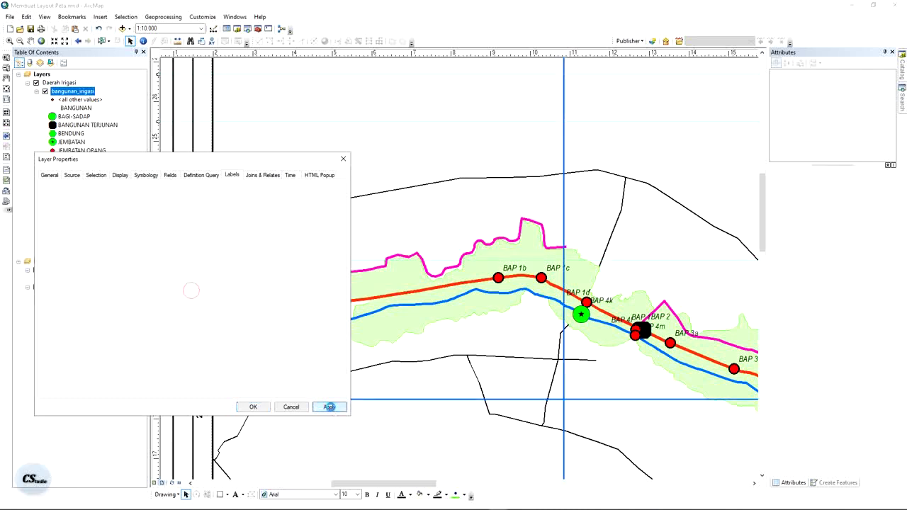
pyautogui.click(253, 407)
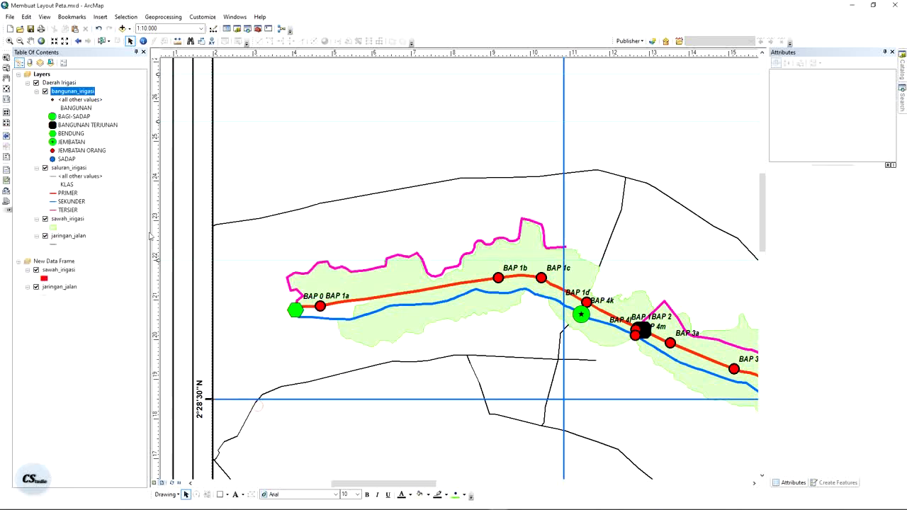
pyautogui.click(5, 88)
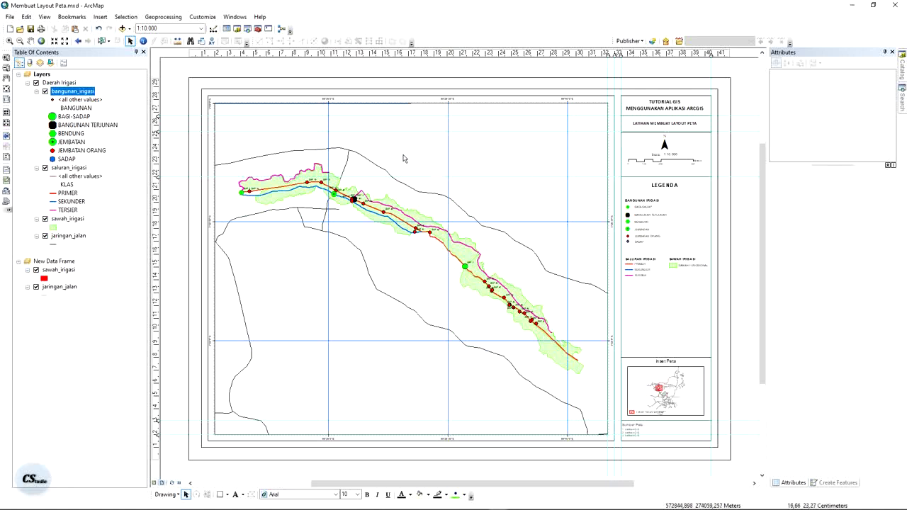
# Consult the reference location map PDF in Nitro Reader, return to ArcMap and place the text "DAERAH IRIGASI" below the irrigation area.
pyautogui.hotkey('alt', 'Tab')
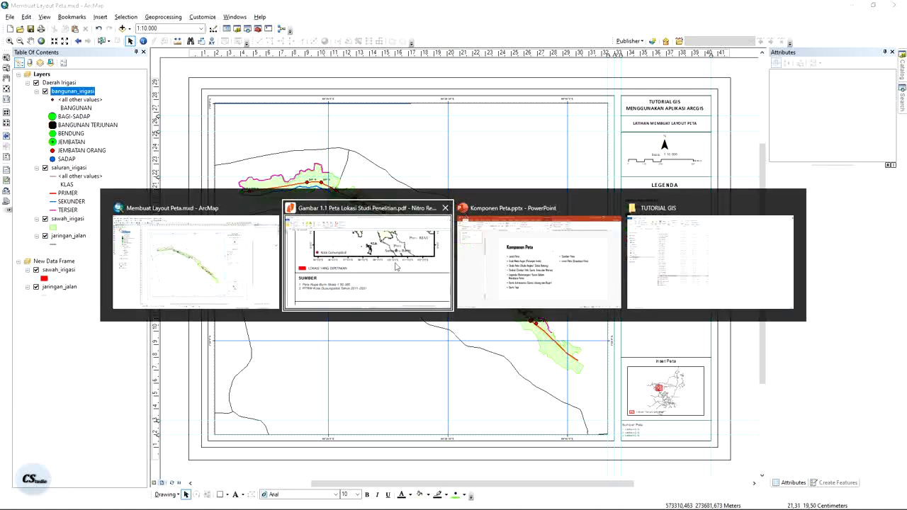
pyautogui.scroll(4, 242, 227)
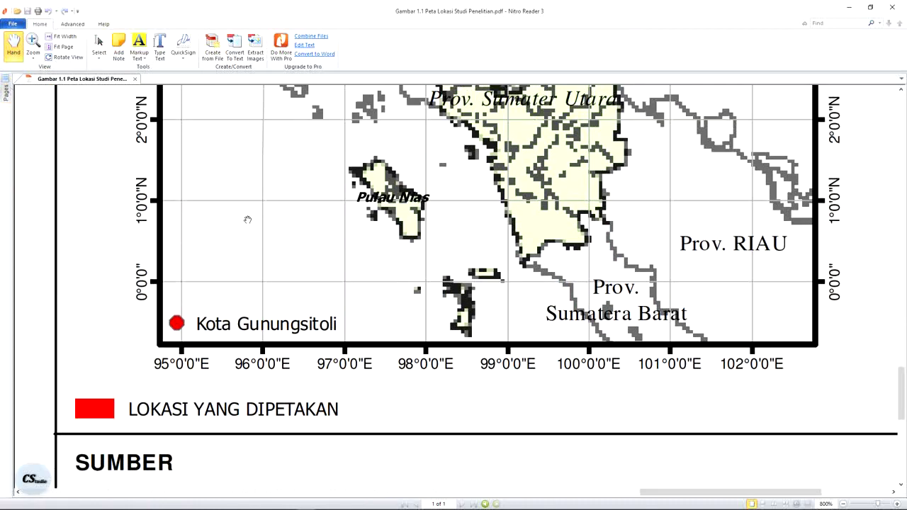
pyautogui.scroll(-5, 250, 223)
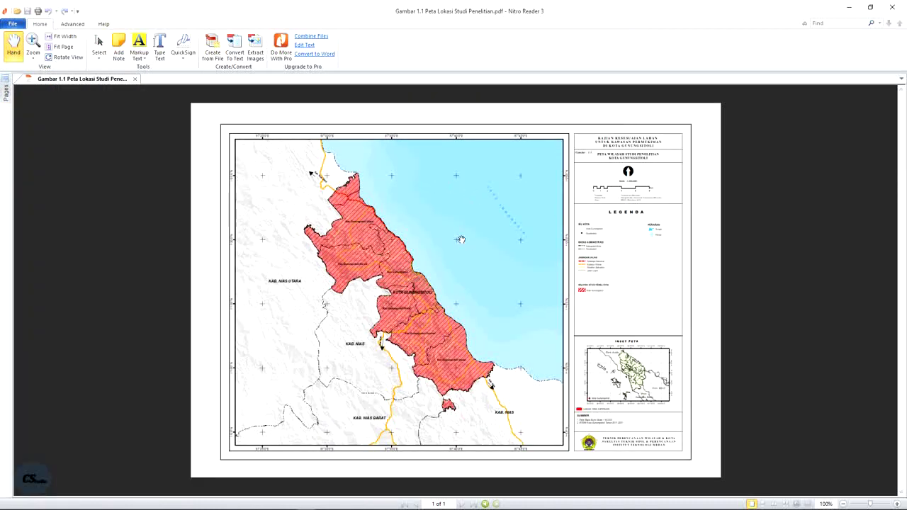
pyautogui.hotkey('alt', 'Tab')
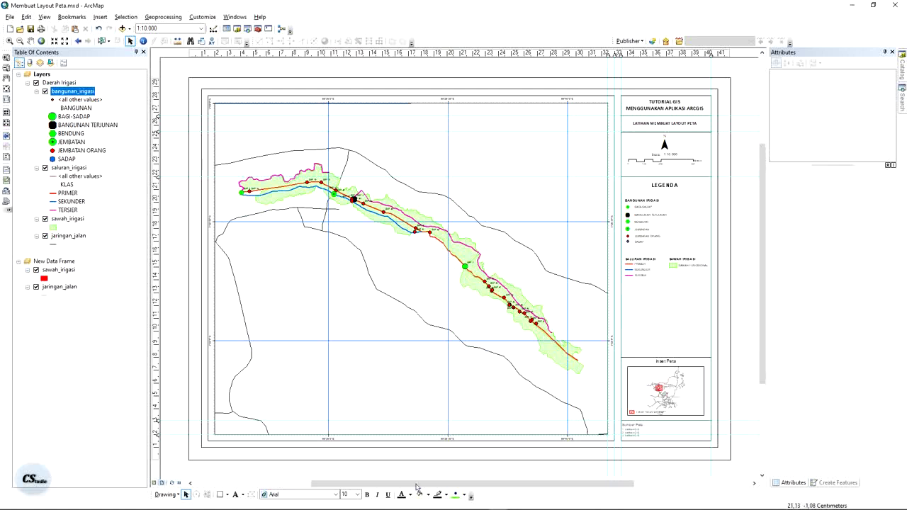
pyautogui.click(236, 495)
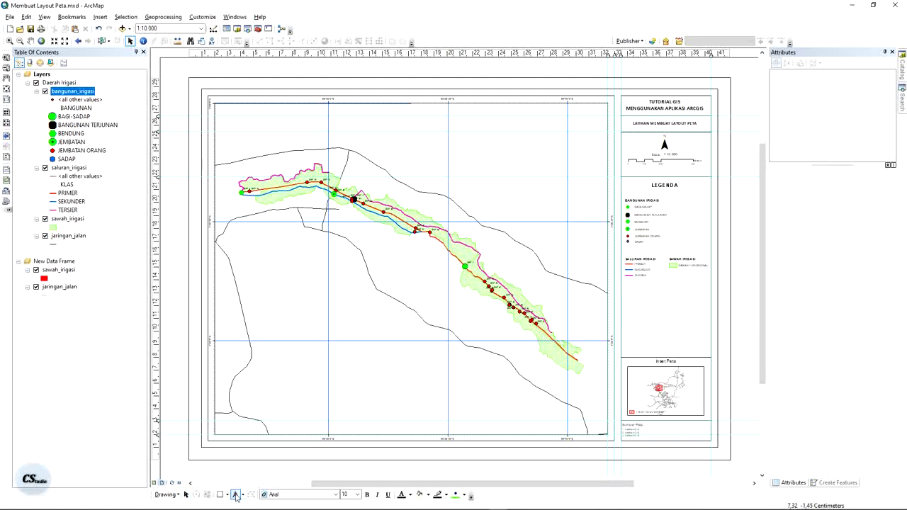
pyautogui.click(361, 280)
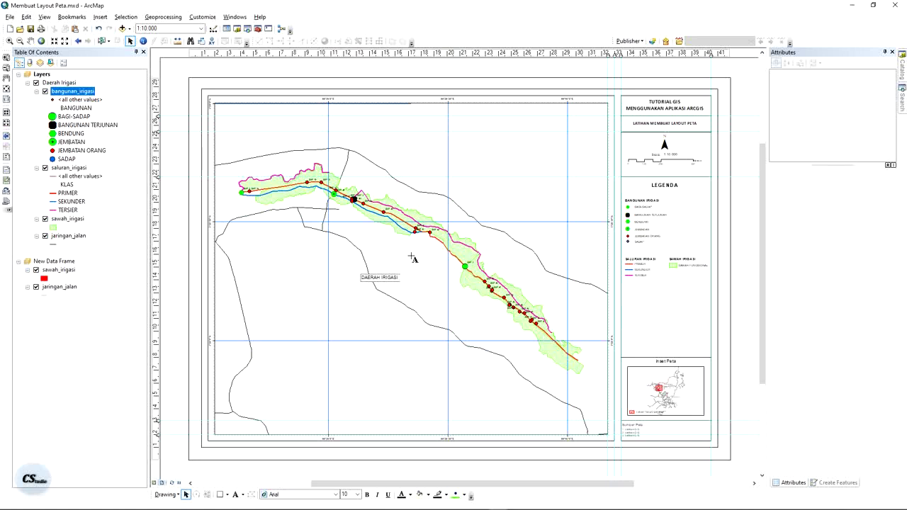
pyautogui.press('Return')
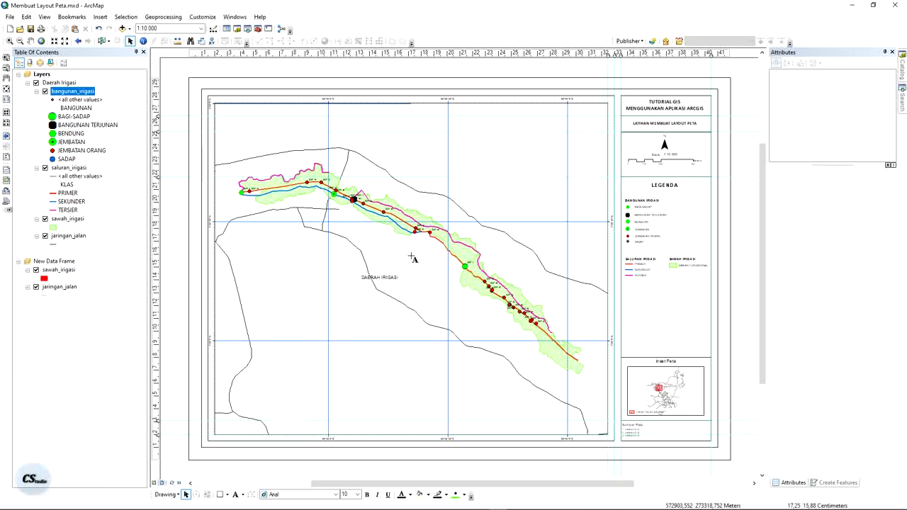
# Add the second line "LATIHAN GIS" to the "DAERAH IRIGASI" text and centre-align it.
pyautogui.doubleClick(380, 277)
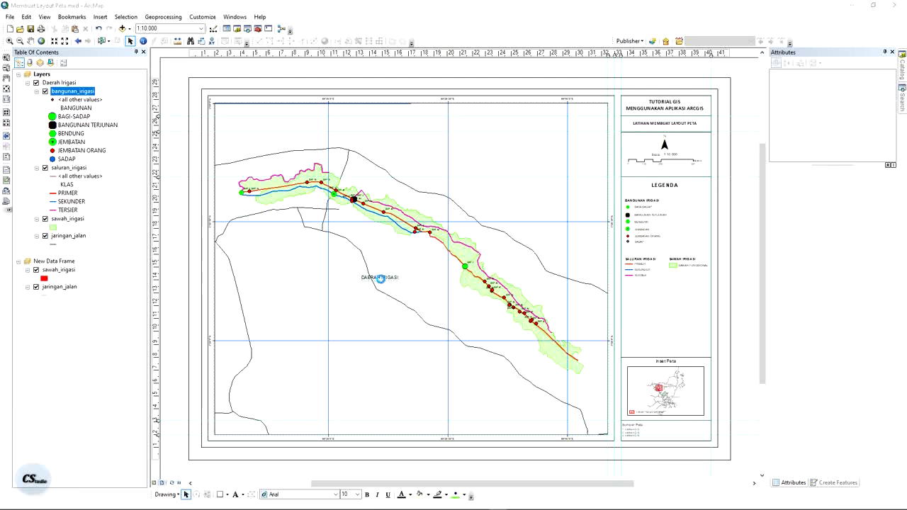
pyautogui.click(438, 204)
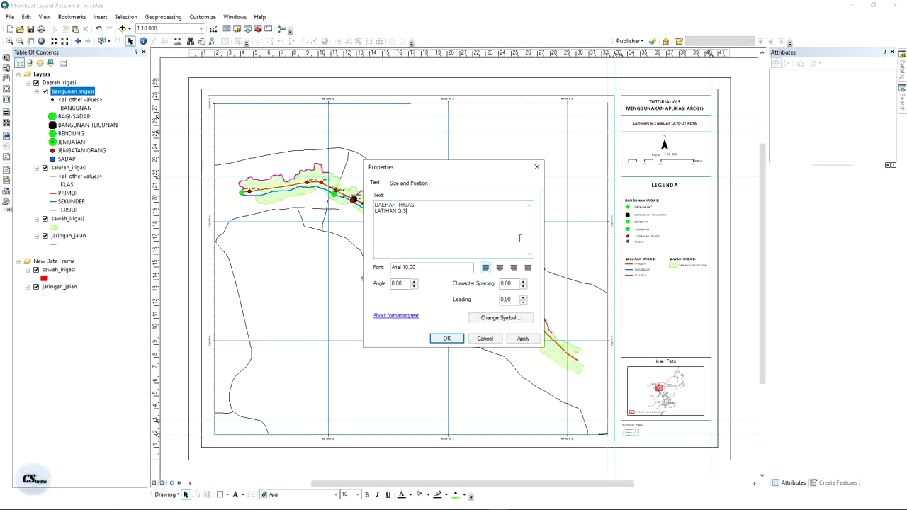
pyautogui.click(500, 267)
pyautogui.click(523, 338)
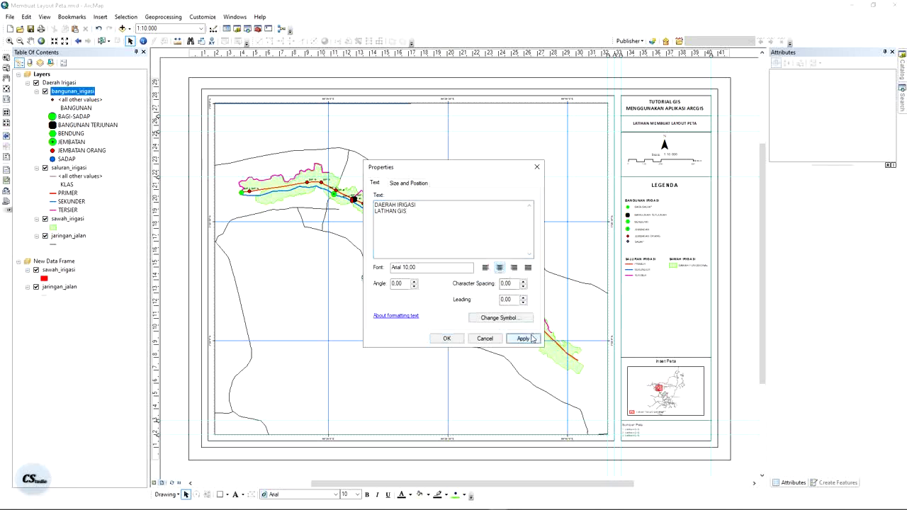
pyautogui.click(447, 338)
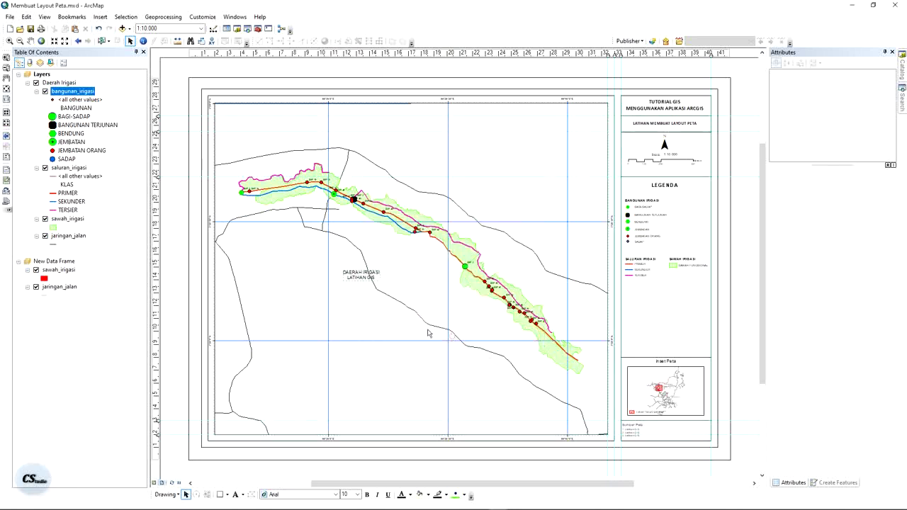
# Make the "DAERAH IRIGASI LATIHAN GIS" text bold and italic and move it onto the irrigation area.
pyautogui.click(366, 277)
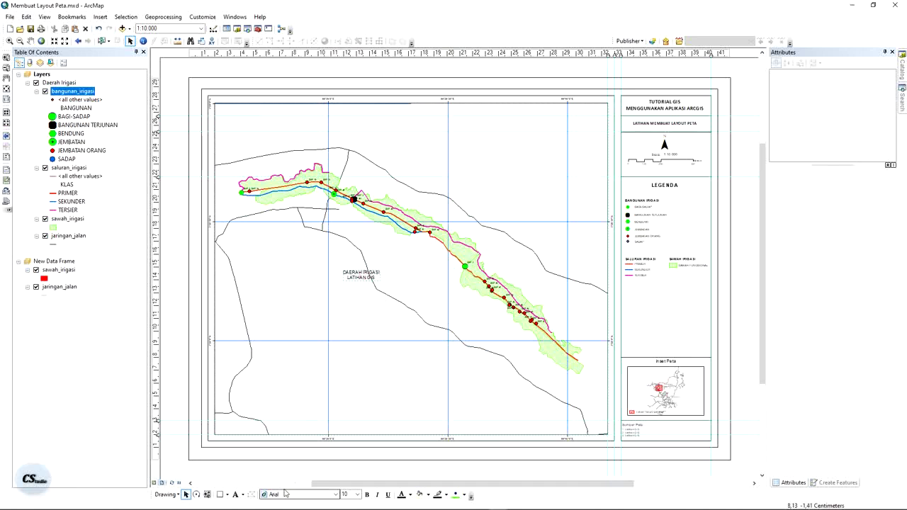
pyautogui.click(366, 494)
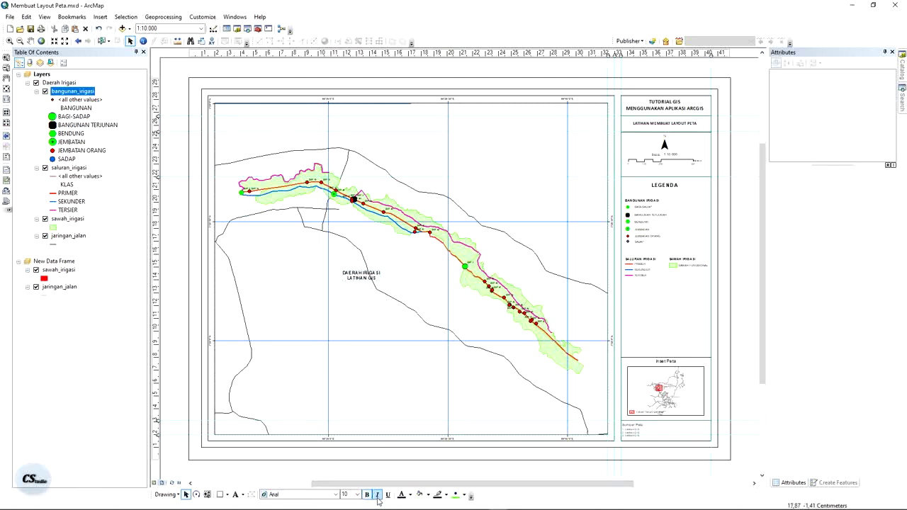
pyautogui.click(377, 494)
pyautogui.moveTo(370, 277); pyautogui.dragTo(461, 250)
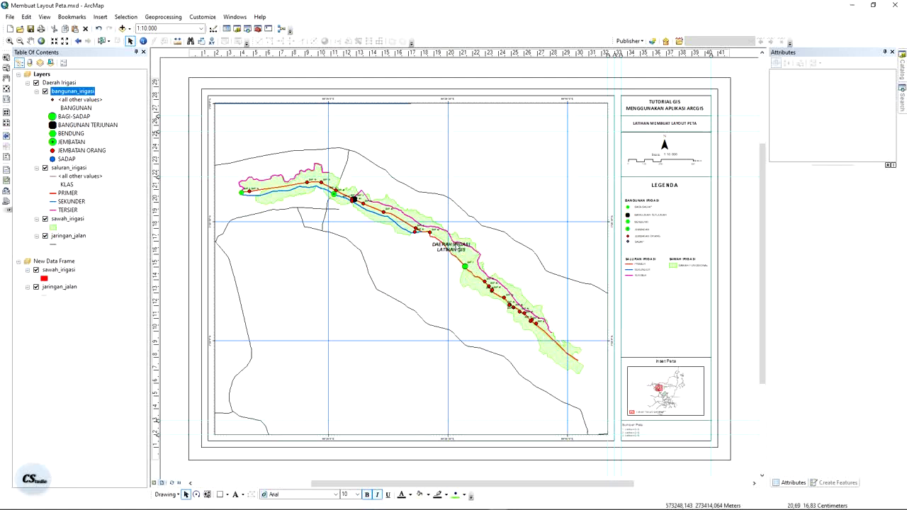
# Try Arial Black on the "DAERAH IRIGASI LATIHAN GIS" text, then change its font to Arial Narrow at size 12.
pyautogui.click(338, 495)
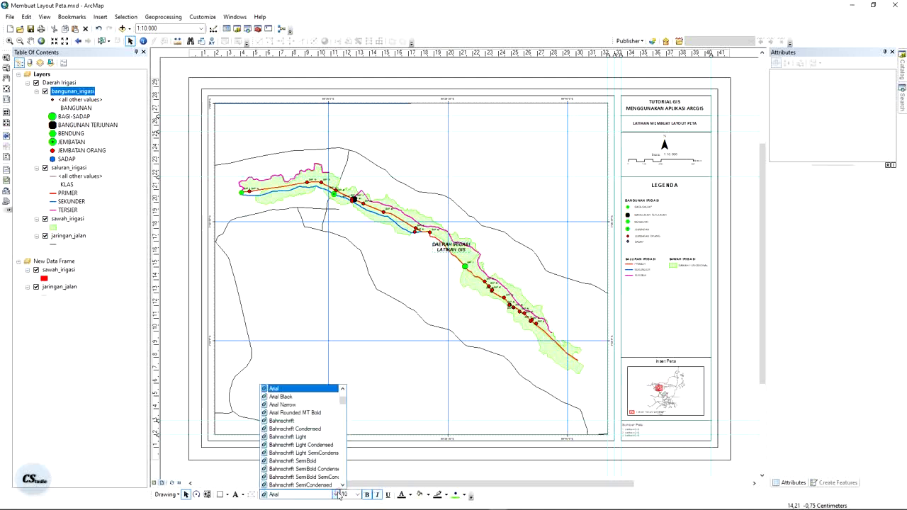
pyautogui.click(314, 395)
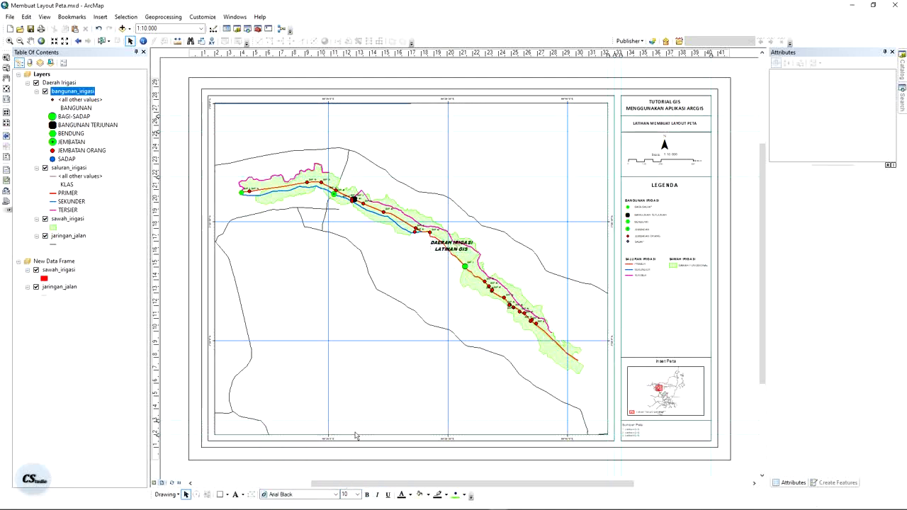
pyautogui.click(335, 496)
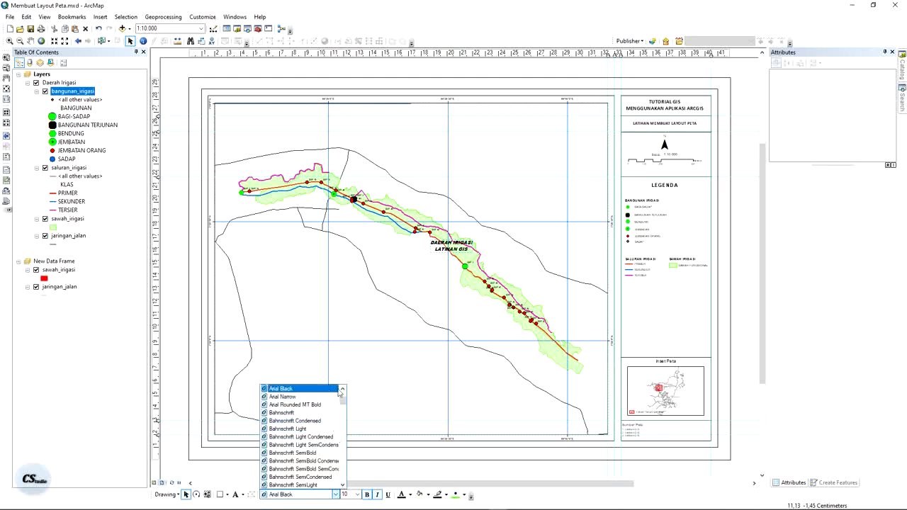
pyautogui.click(314, 398)
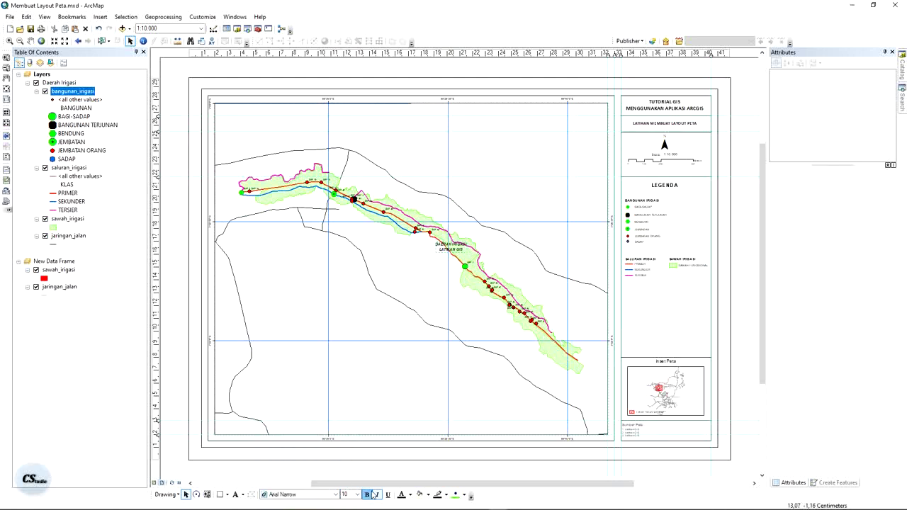
pyautogui.click(347, 494)
pyautogui.write('12')
pyautogui.press('Return')
# Reposition the "DAERAH IRIGASI LATIHAN GIS" text just above the middle of the irrigation area.
pyautogui.click(451, 246)
pyautogui.hotkey('ctrl', 'c')
pyautogui.hotkey('ctrl', 'v')
pyautogui.moveTo(451, 246)
pyautogui.mouseDown()
pyautogui.moveTo(458, 224)
pyautogui.moveTo(463, 248)
pyautogui.mouseUp()
# Open the main data frame's graticule properties and bring up the axis tick settings.
pyautogui.scroll(-1, 468, 263)
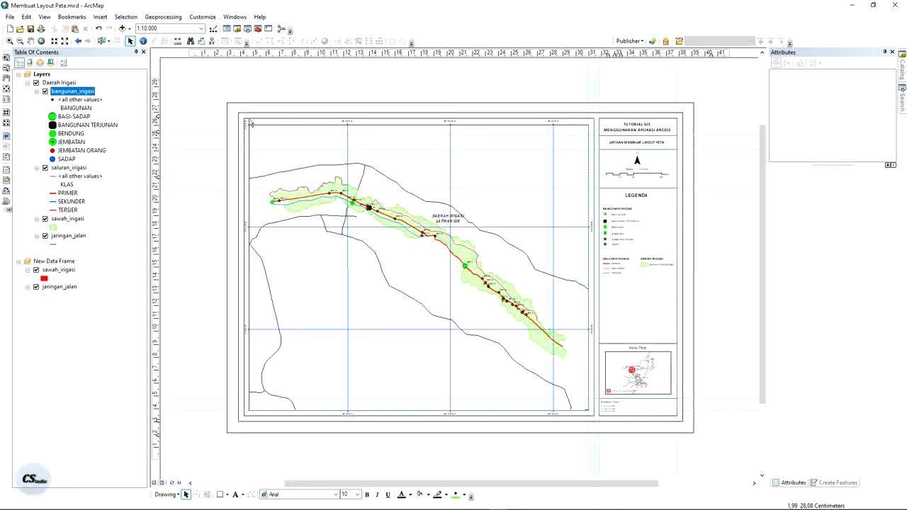
pyautogui.scroll(3, 255, 106)
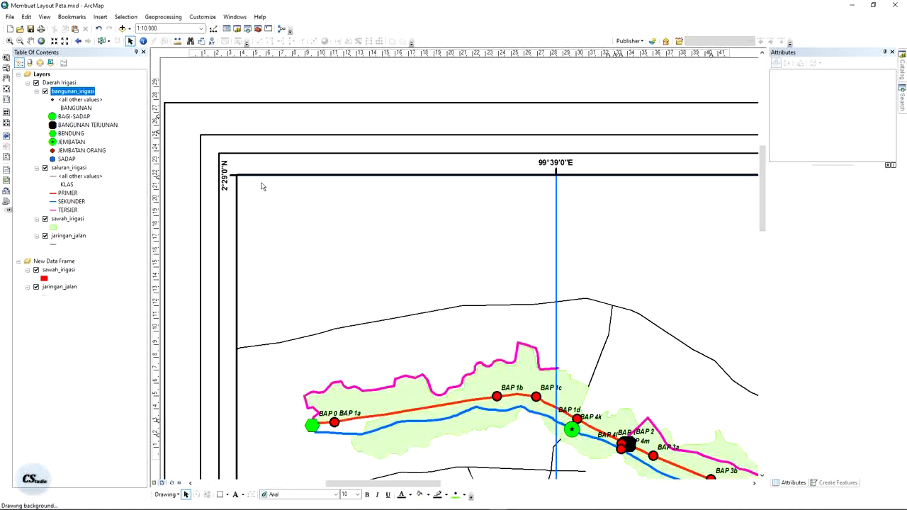
pyautogui.rightClick(261, 183)
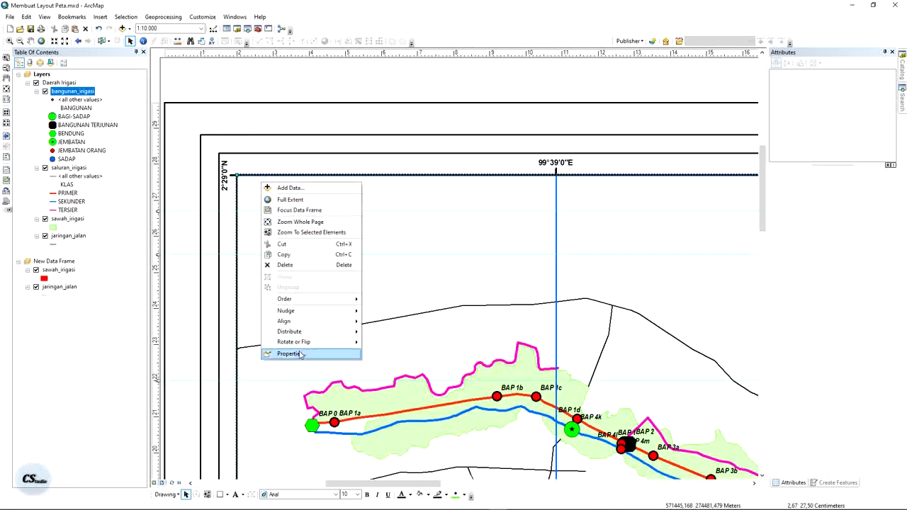
pyautogui.click(299, 352)
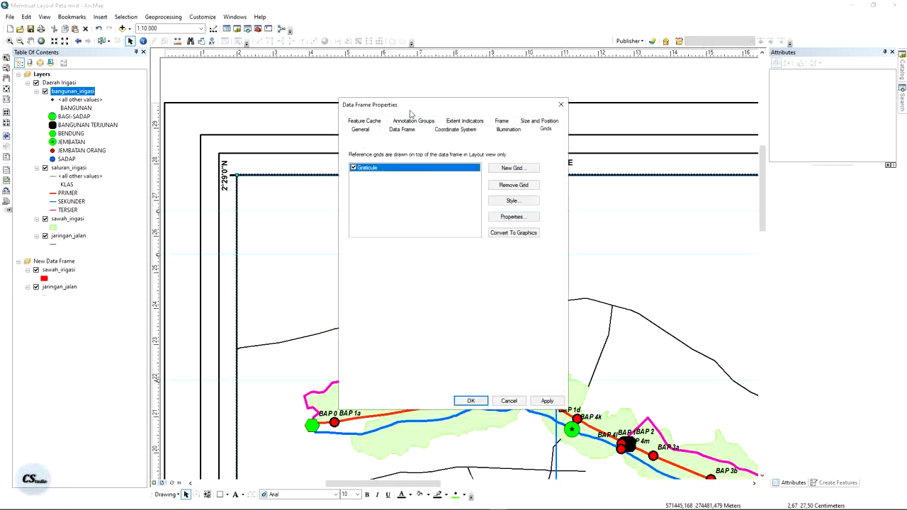
pyautogui.moveTo(409, 113); pyautogui.dragTo(331, 271)
pyautogui.click(435, 374)
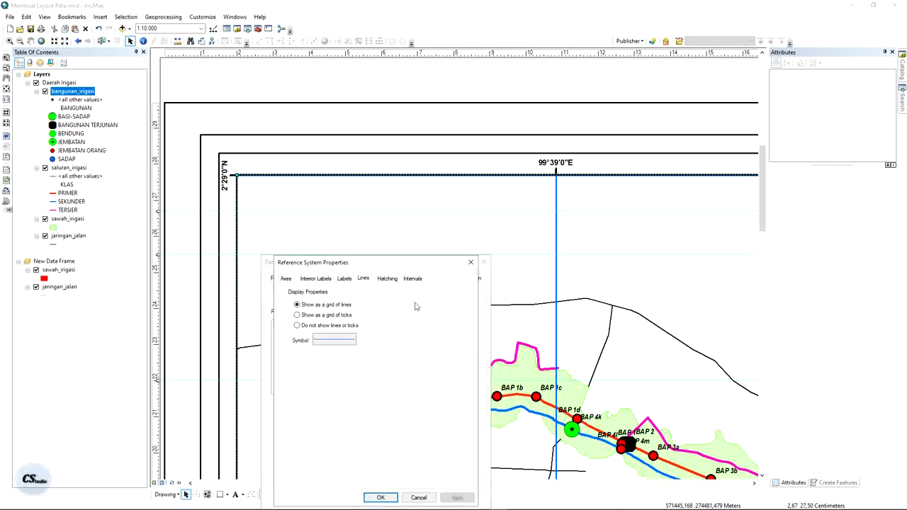
pyautogui.click(322, 279)
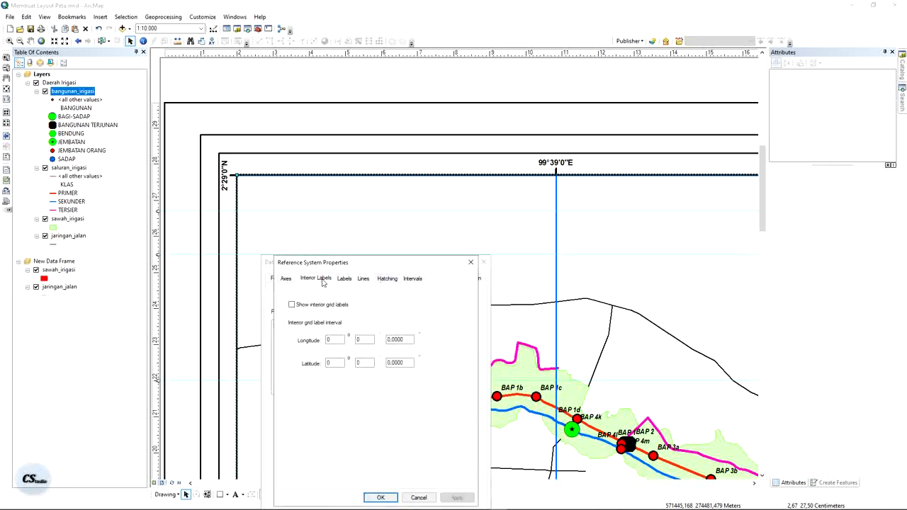
pyautogui.click(285, 278)
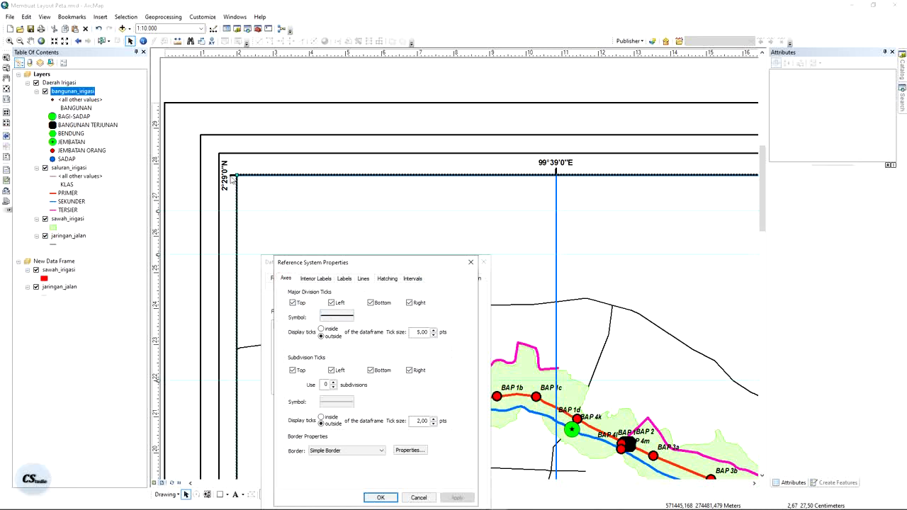
pyautogui.moveTo(409, 264); pyautogui.dragTo(427, 223)
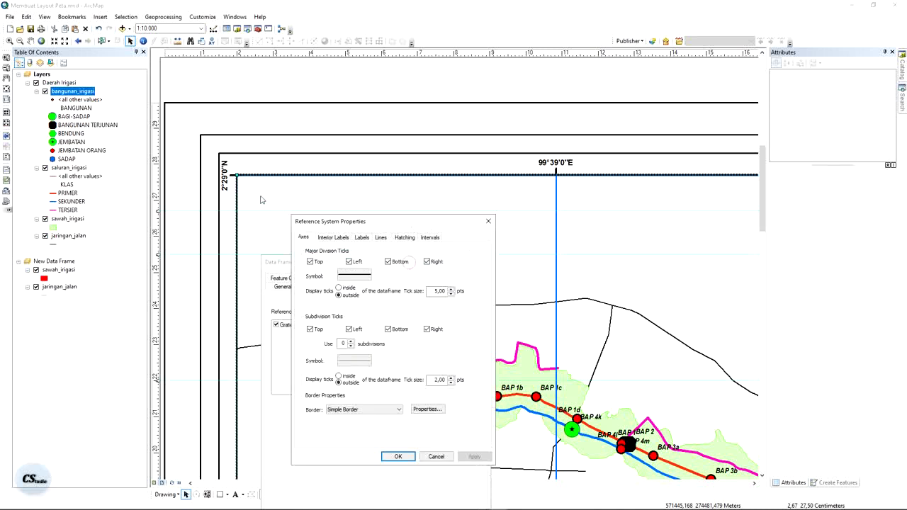
# Set the graticule's major division tick size to 2 pts and apply it to the main data frame.
pyautogui.click(450, 290)
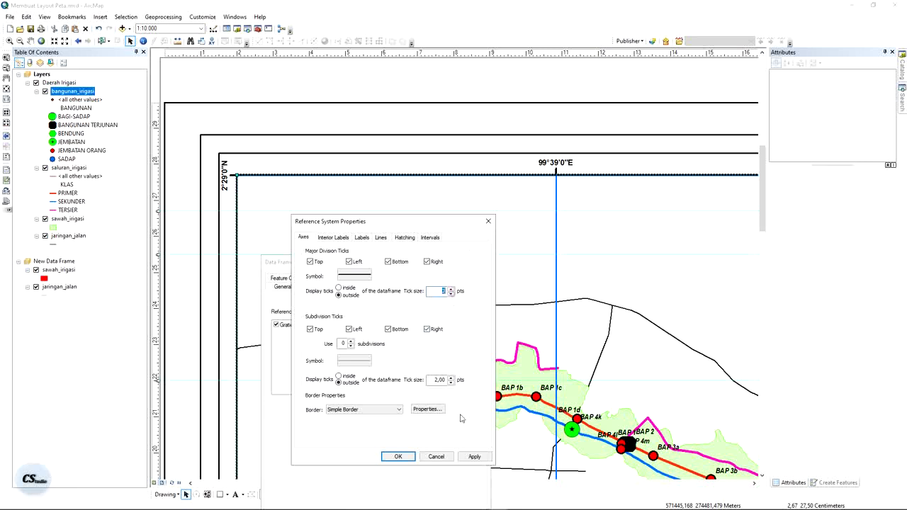
pyautogui.click(472, 456)
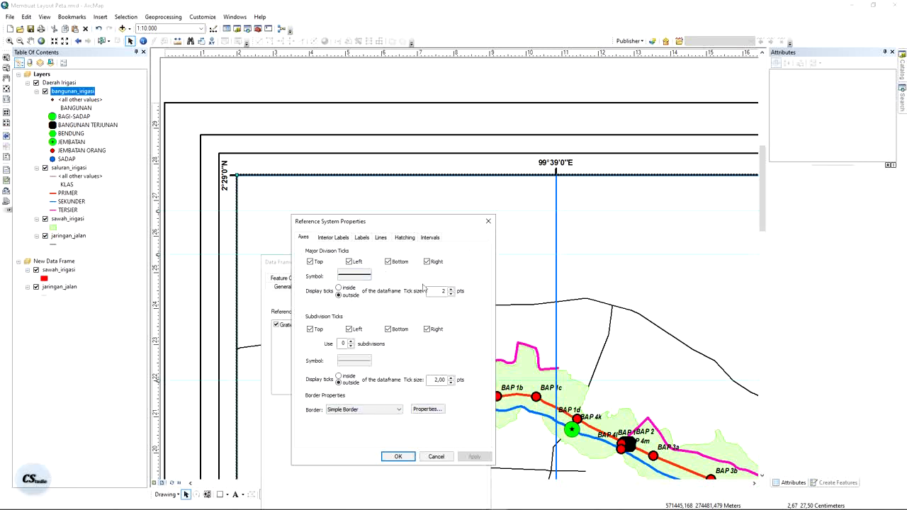
pyautogui.click(450, 293)
pyautogui.click(473, 456)
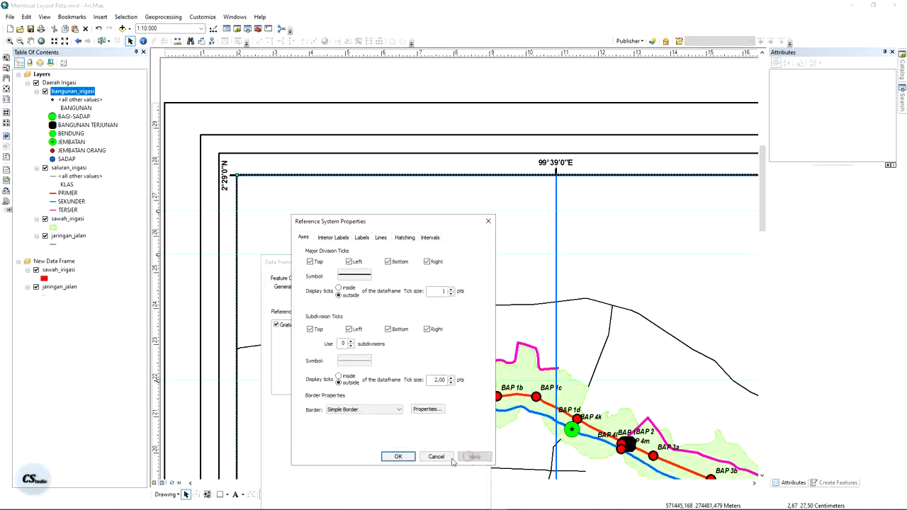
pyautogui.click(451, 288)
pyautogui.click(474, 456)
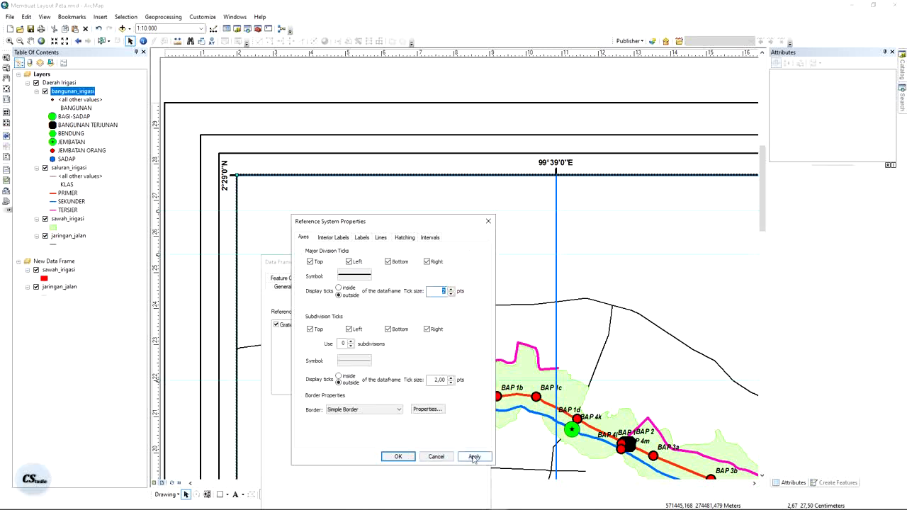
pyautogui.click(399, 456)
pyautogui.moveTo(408, 264); pyautogui.dragTo(440, 165)
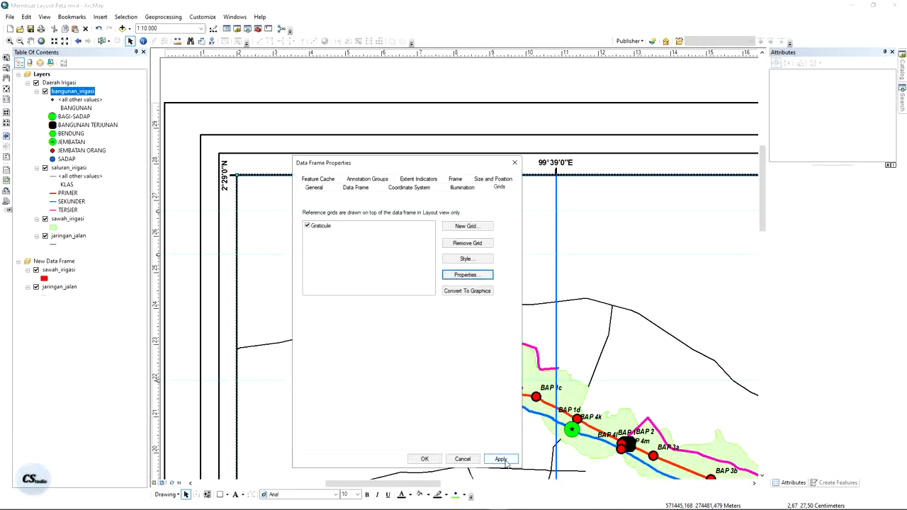
pyautogui.click(501, 459)
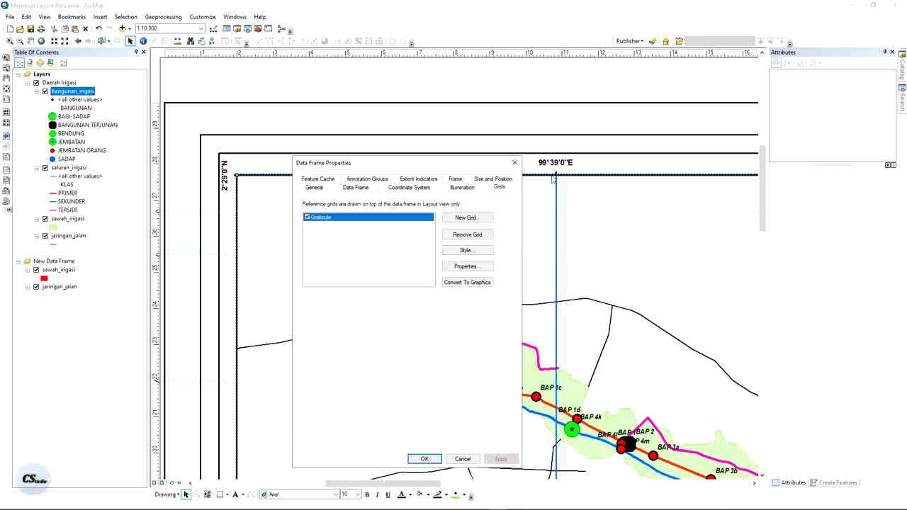
# Reduce the graticule's label offset so the coordinate labels sit closer to the map frame, and apply it.
pyautogui.click(468, 267)
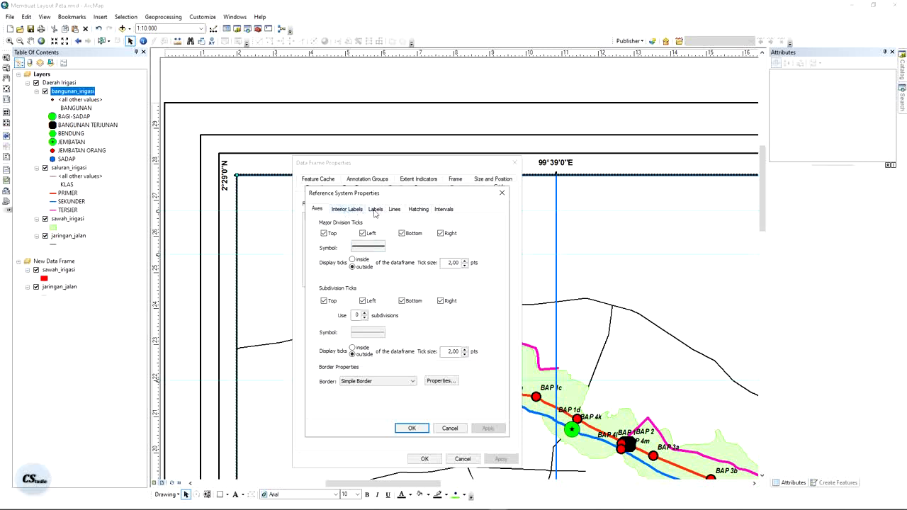
pyautogui.click(347, 209)
pyautogui.click(318, 209)
pyautogui.click(347, 209)
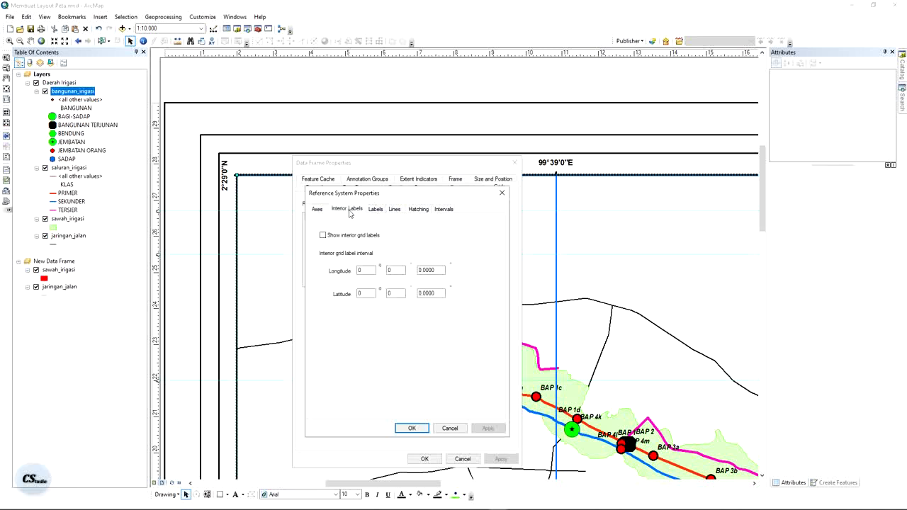
pyautogui.click(375, 209)
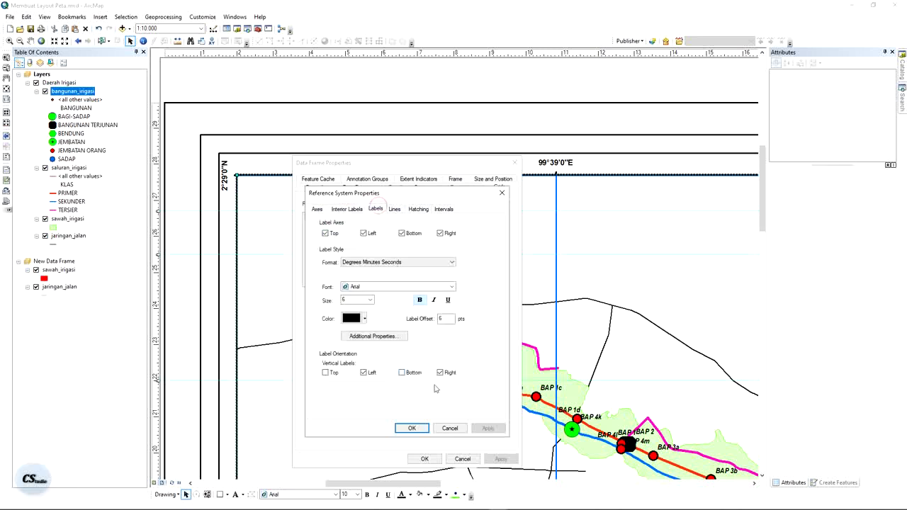
pyautogui.doubleClick(442, 318)
pyautogui.click(412, 428)
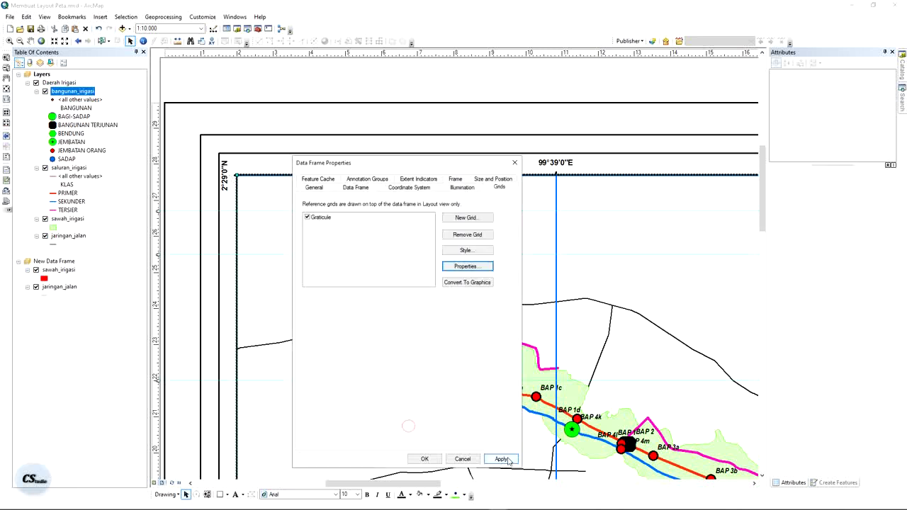
pyautogui.click(500, 459)
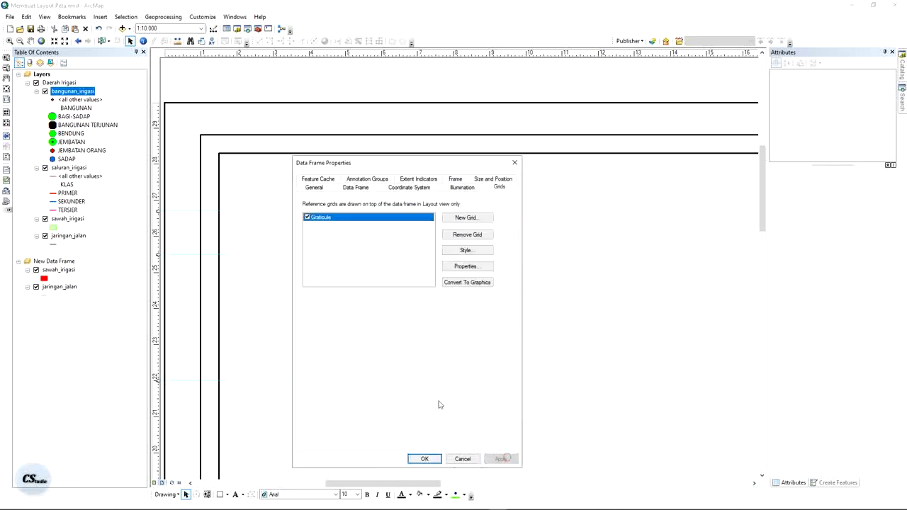
pyautogui.click(424, 459)
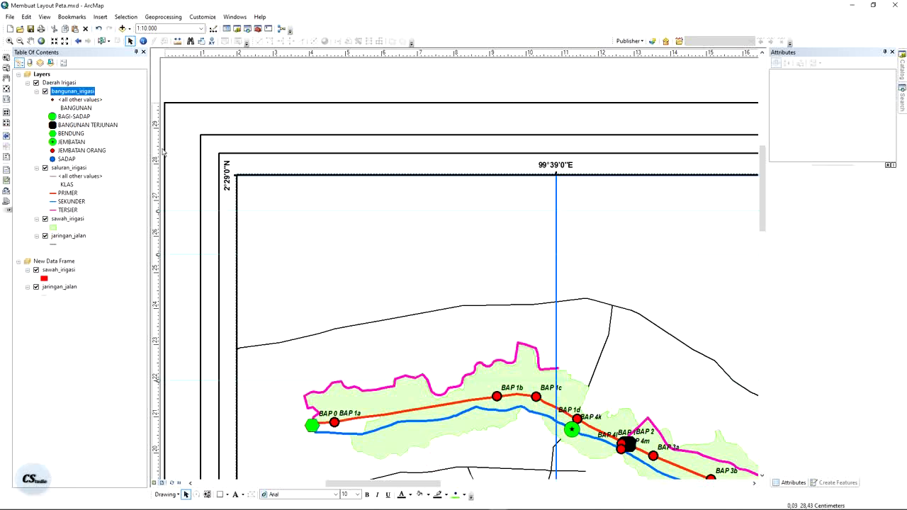
# Clear all ruler guides from the layout and show the whole page.
pyautogui.press('Escape')
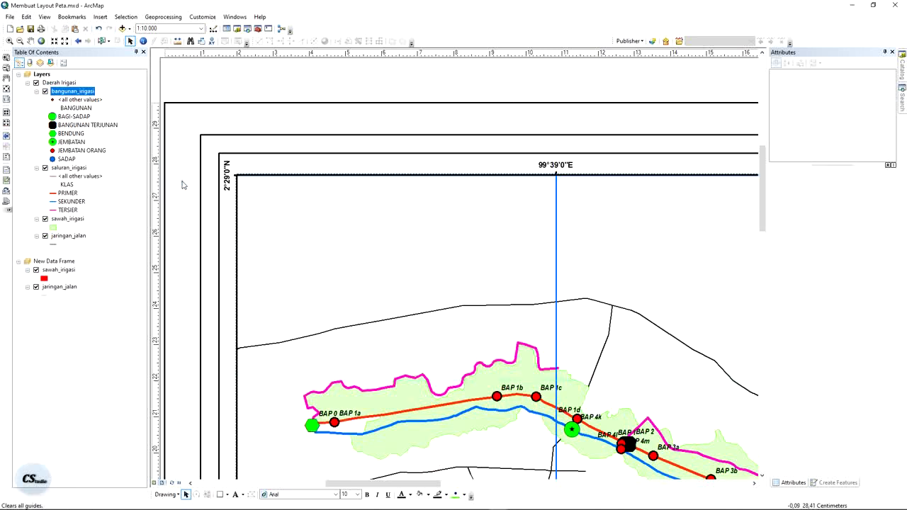
pyautogui.rightClick(287, 51)
pyautogui.click(313, 97)
pyautogui.click(6, 88)
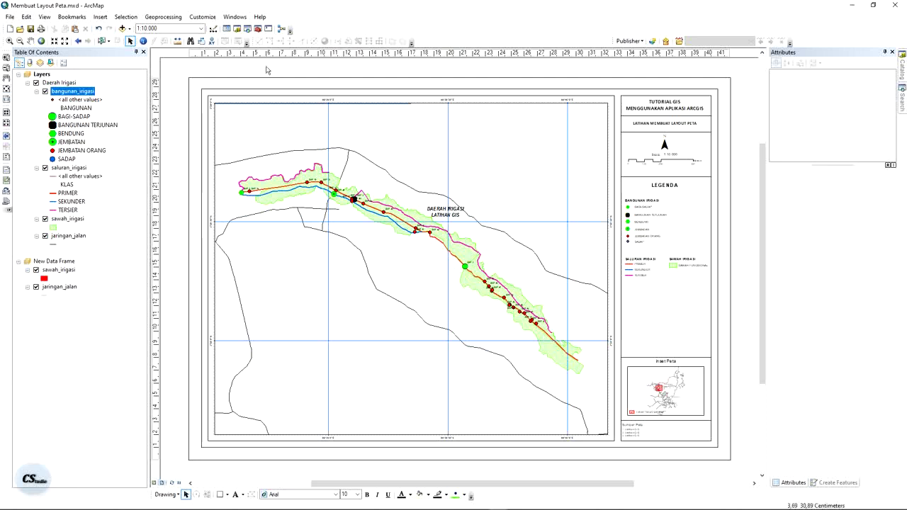
# Try font size 14 on the map title TUTORIAL GIS MENGGUNAKAN APLIKASI ARCGIS, and settle on size 13.
pyautogui.click(673, 124)
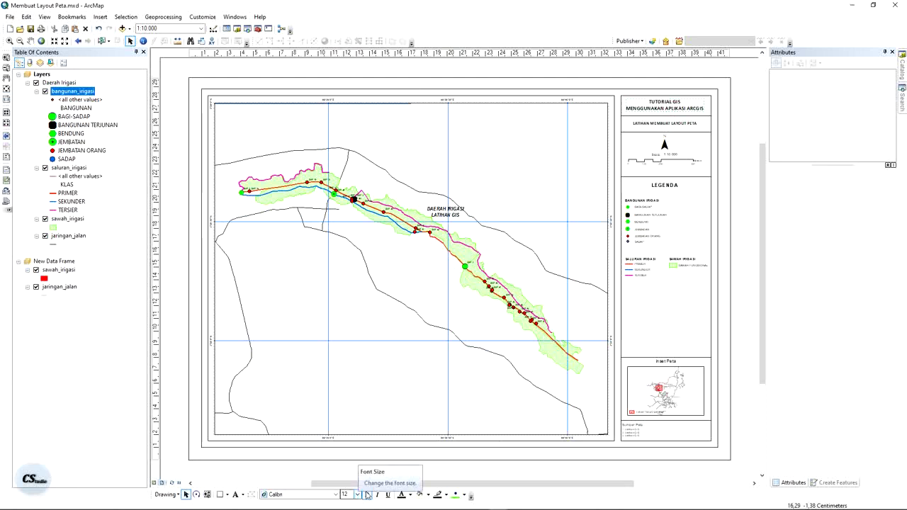
pyautogui.moveTo(342, 495); pyautogui.dragTo(361, 493)
pyautogui.write('14')
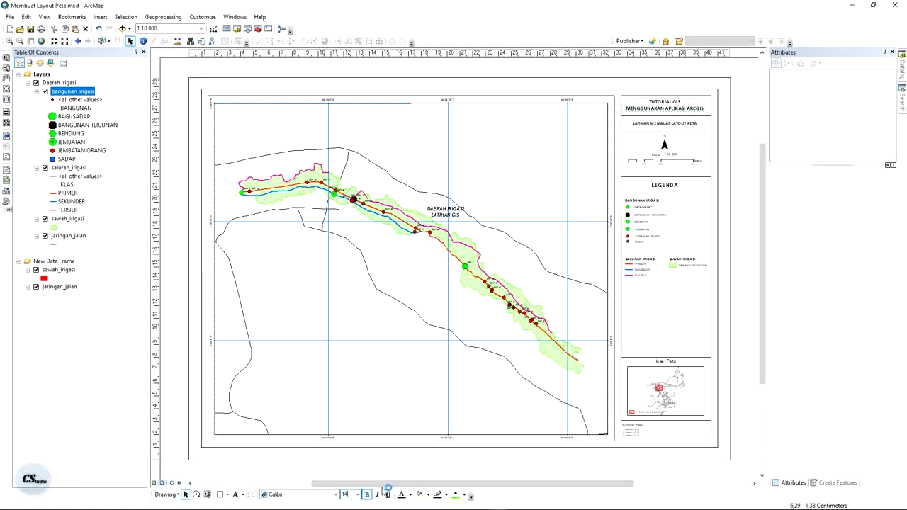
pyautogui.press('Return')
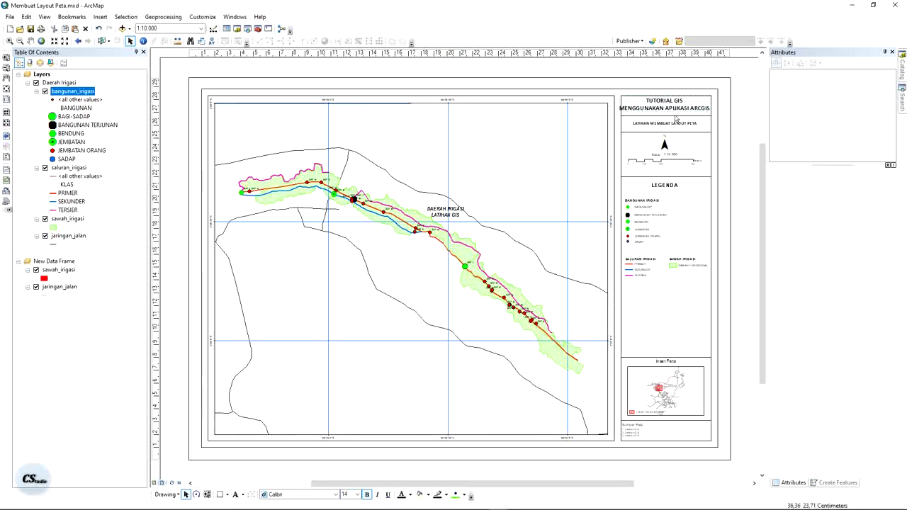
pyautogui.moveTo(343, 494); pyautogui.dragTo(359, 494)
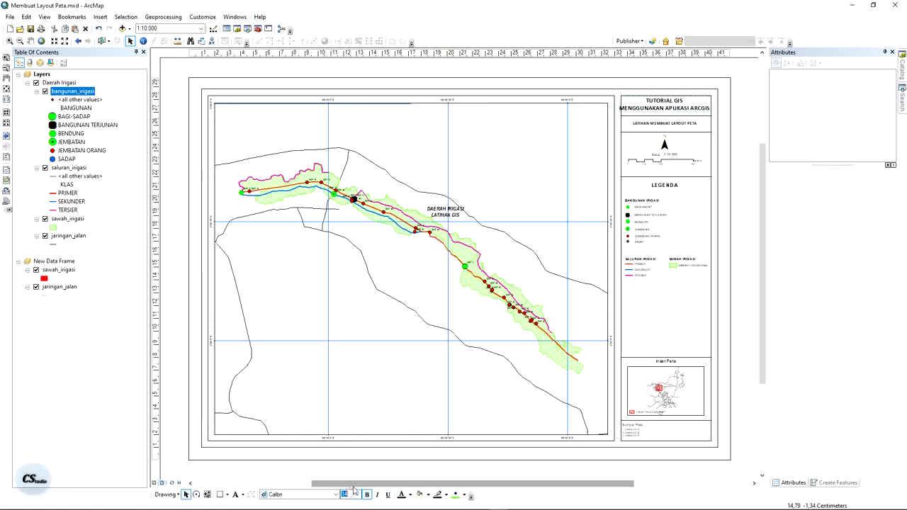
pyautogui.write('13')
pyautogui.press('Return')
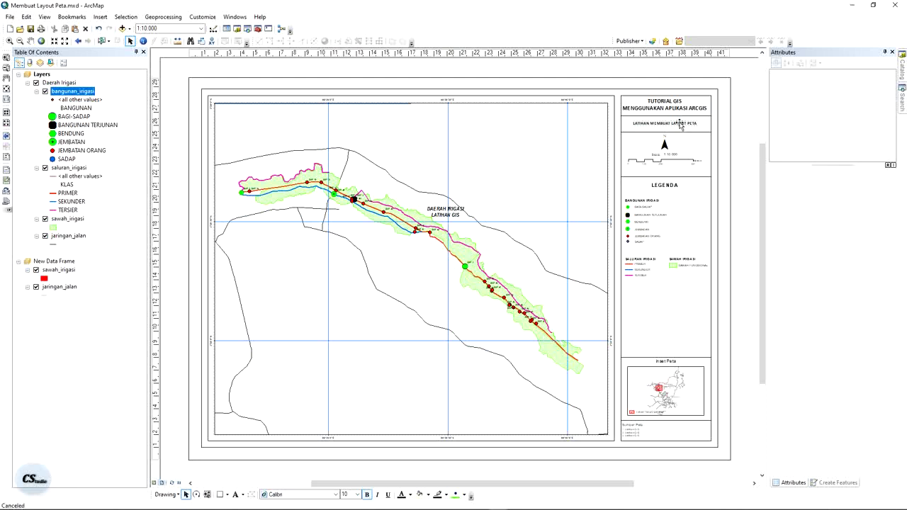
pyautogui.rightClick(680, 127)
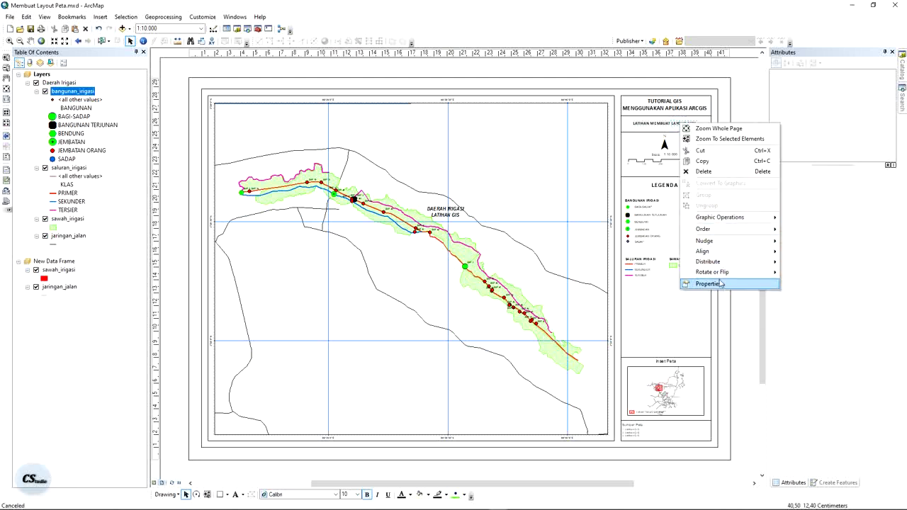
pyautogui.click(709, 283)
pyautogui.click(697, 156)
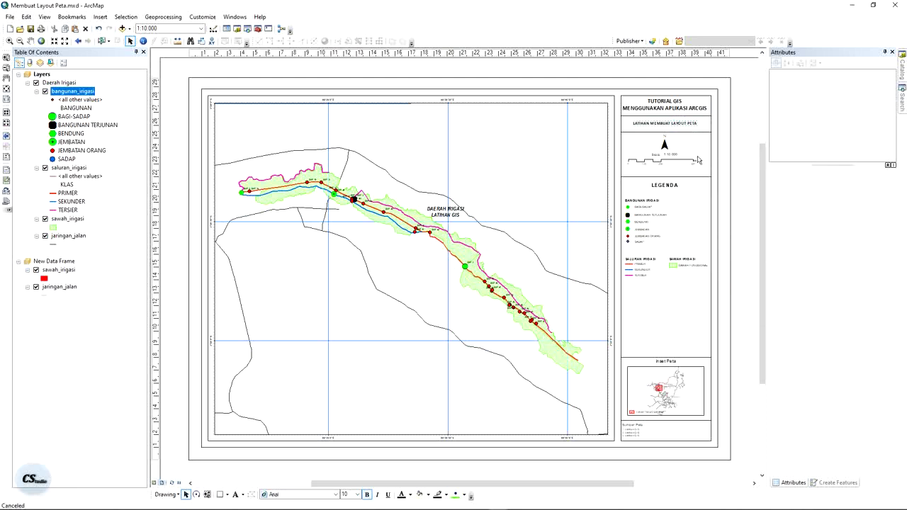
# Set the font size of the LEGENDA heading to 14 and deselect it.
pyautogui.click(666, 186)
pyautogui.write('14')
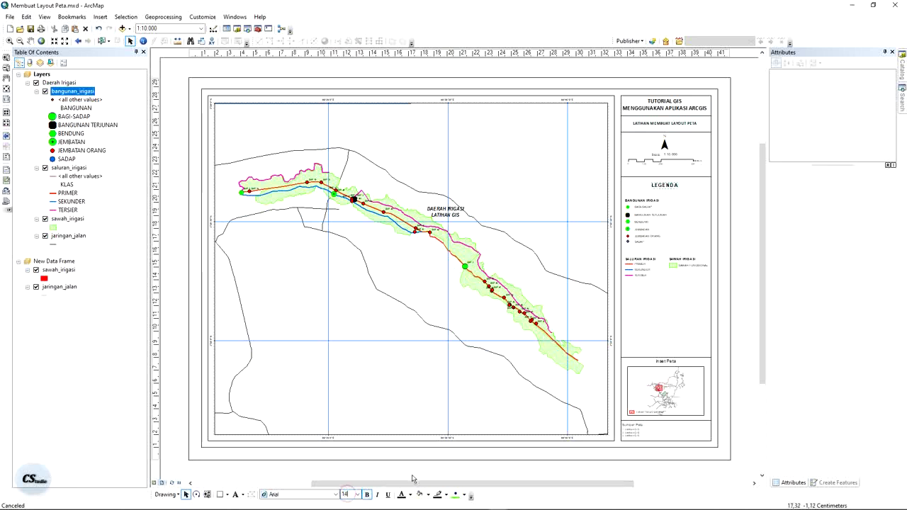
pyautogui.press('Return')
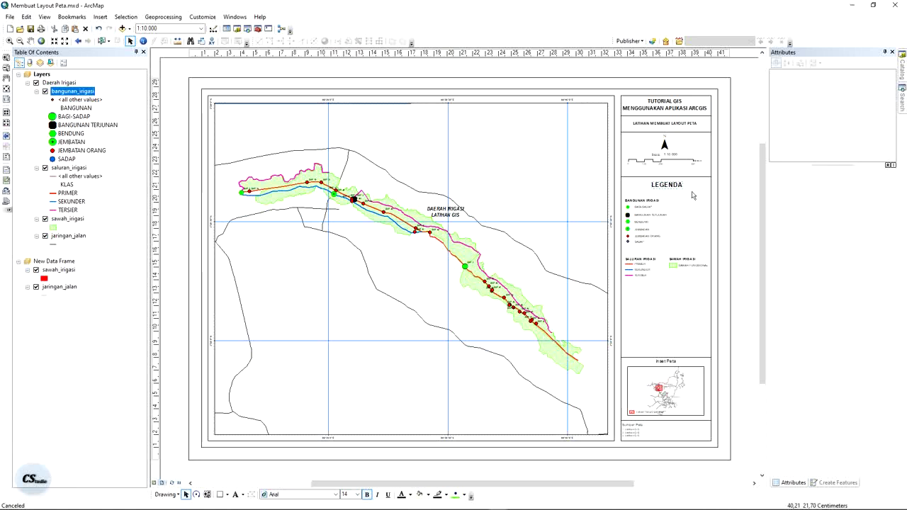
pyautogui.click(666, 217)
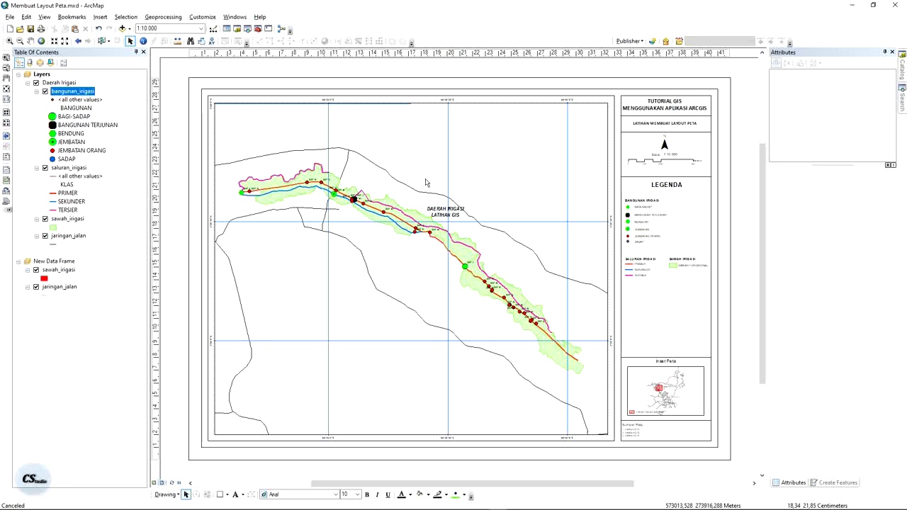
# Check the reference map layout PDF in Nitro Reader and return to ArcMap.
pyautogui.hotkey('alt', 'Tab')
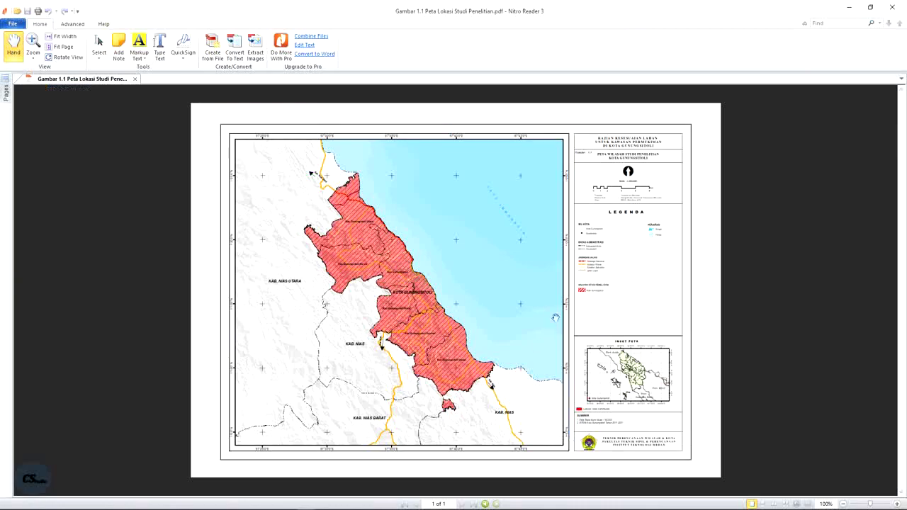
pyautogui.hotkey('alt', 'Tab')
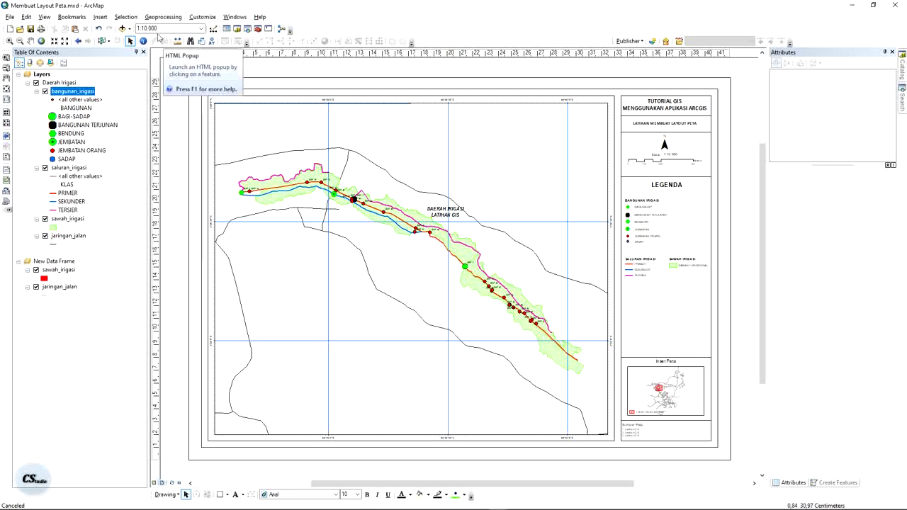
pyautogui.click(100, 16)
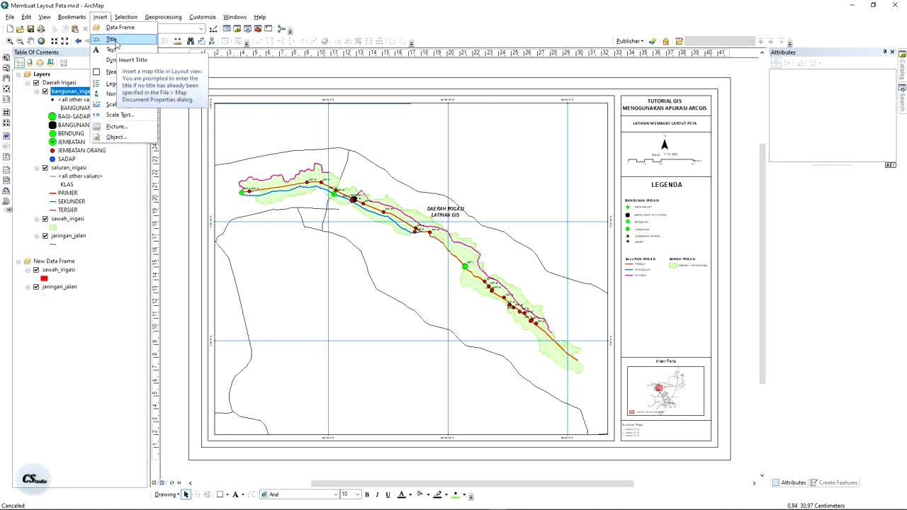
pyautogui.click(116, 127)
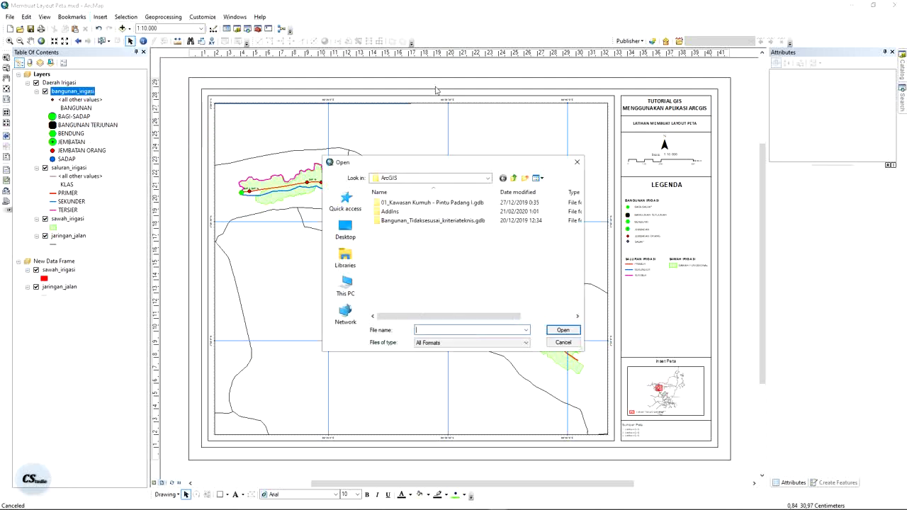
pyautogui.click(347, 283)
pyautogui.scroll(-5, 439, 245)
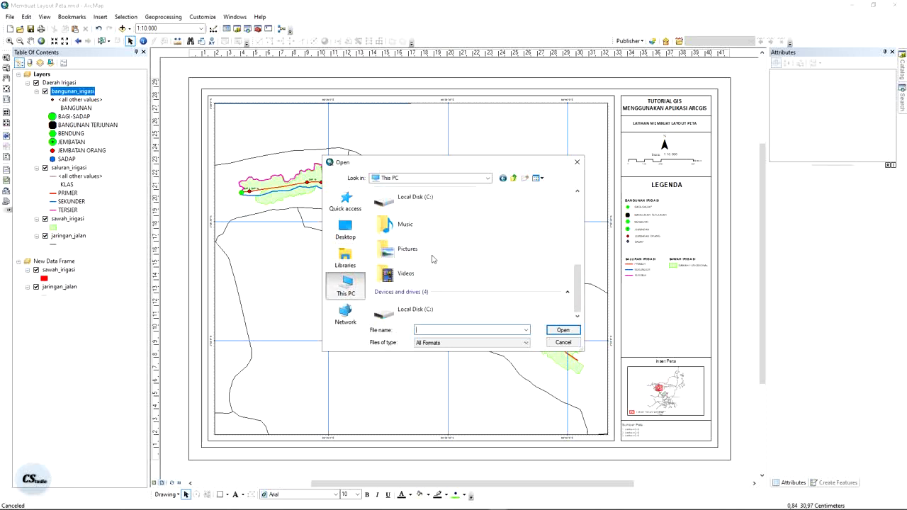
pyautogui.doubleClick(439, 225)
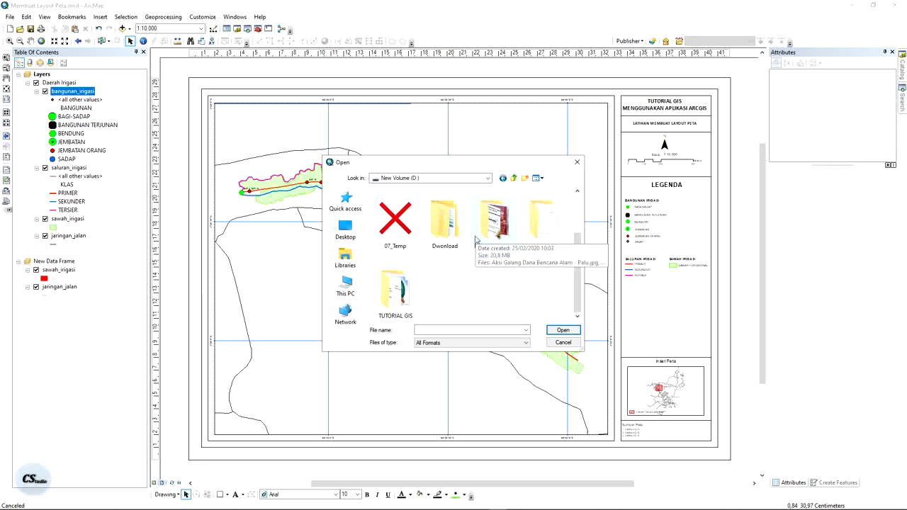
pyautogui.scroll(2, 475, 240)
pyautogui.scroll(-2, 475, 241)
pyautogui.scroll(2, 480, 250)
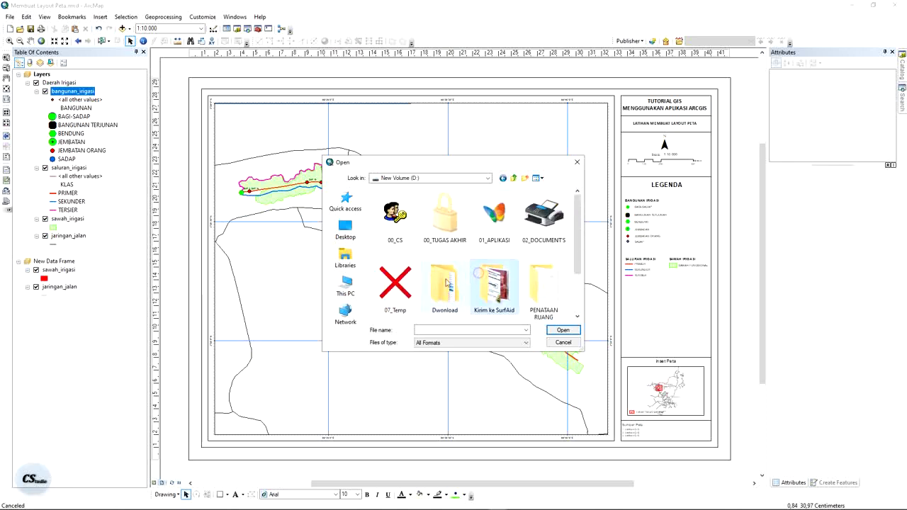
pyautogui.scroll(-2, 457, 272)
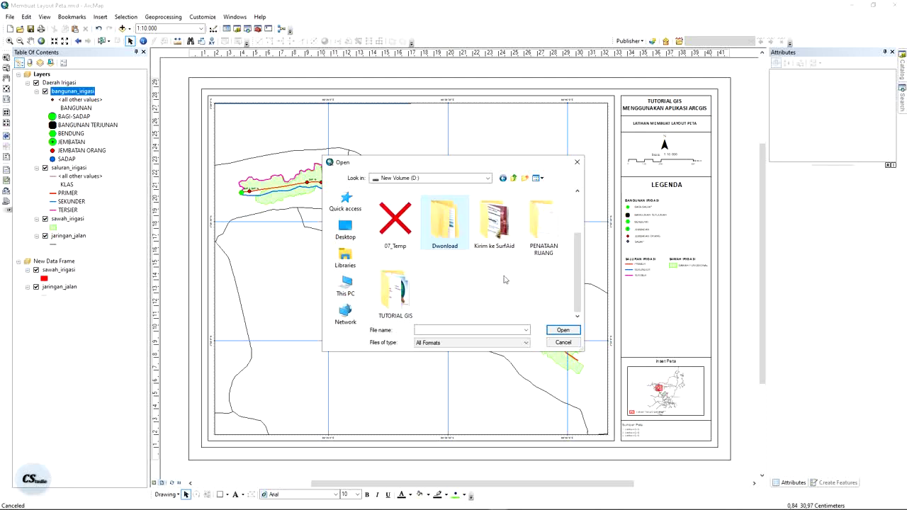
pyautogui.scroll(2, 500, 288)
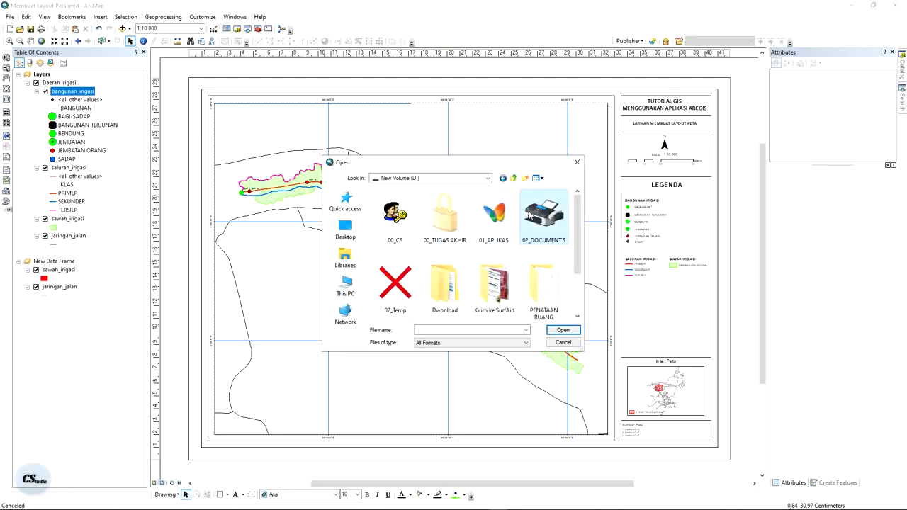
pyautogui.doubleClick(543, 214)
pyautogui.scroll(-4, 459, 246)
pyautogui.scroll(-2, 460, 246)
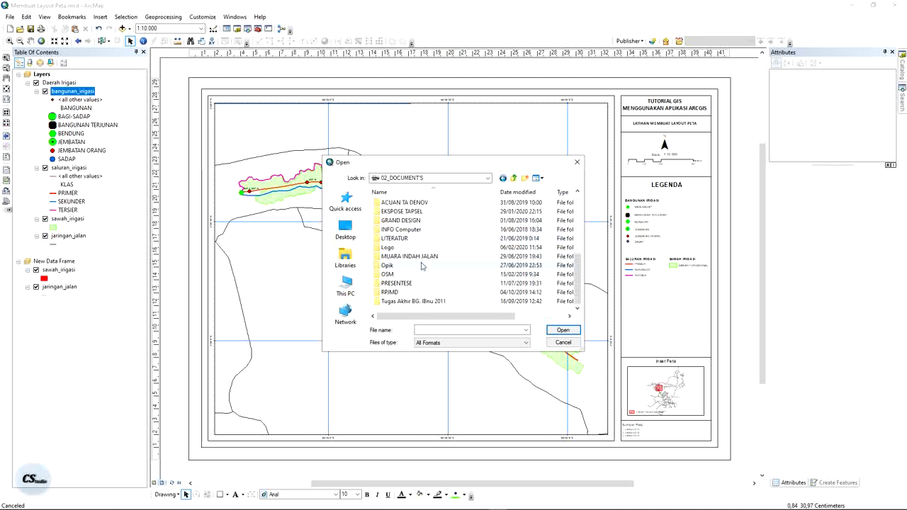
pyautogui.click(345, 285)
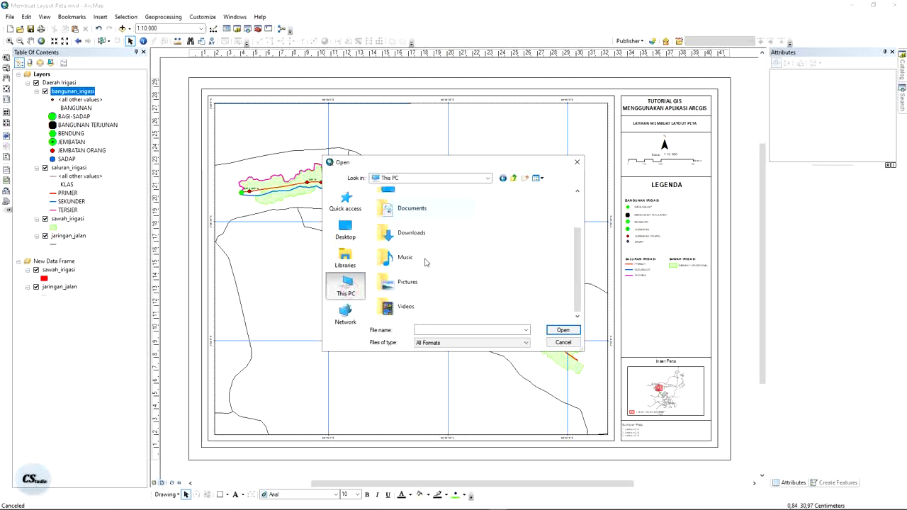
pyautogui.scroll(-5, 428, 262)
pyautogui.doubleClick(443, 251)
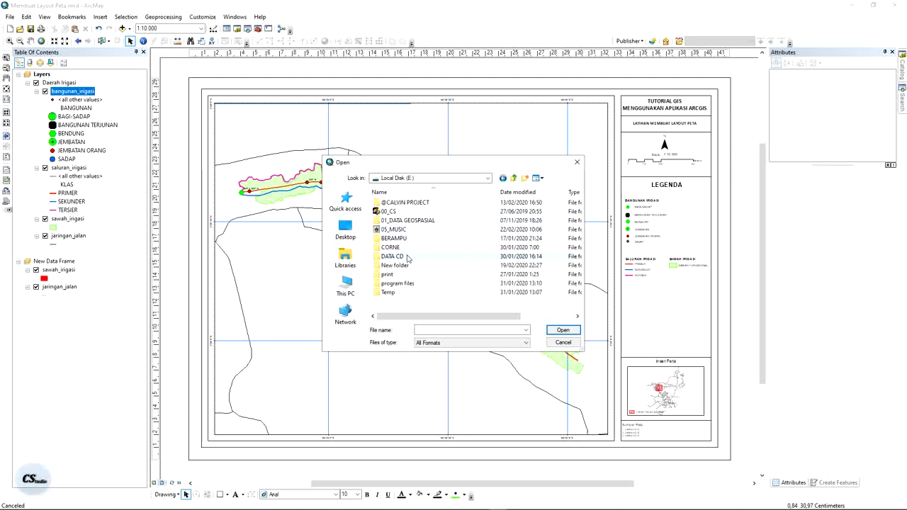
pyautogui.click(576, 163)
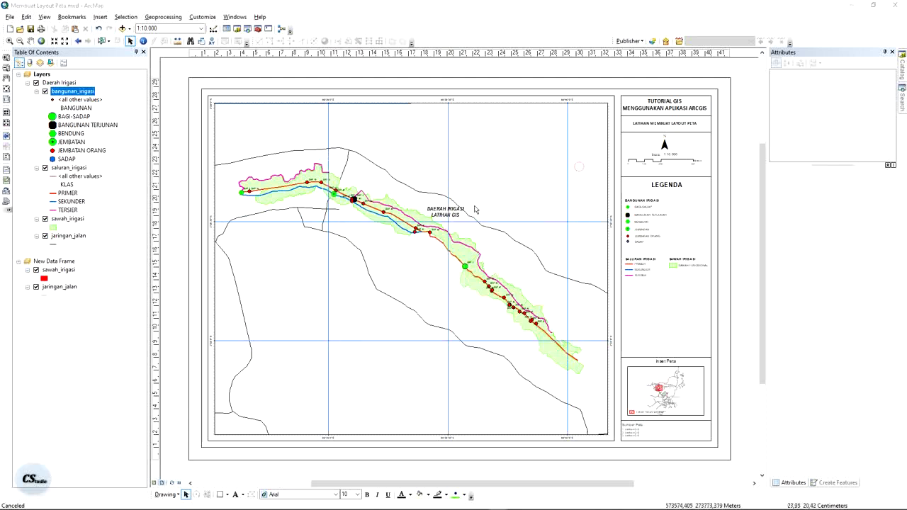
# Switch to File Explorer and copy Sketchpad.png from the Pictures folder.
pyautogui.hotkey('alt', 'Tab')
pyautogui.click(688, 246)
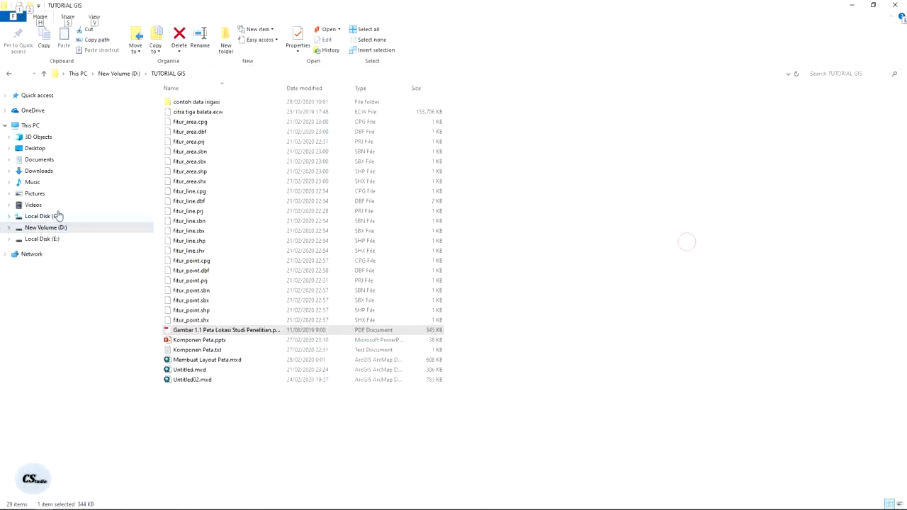
pyautogui.click(45, 193)
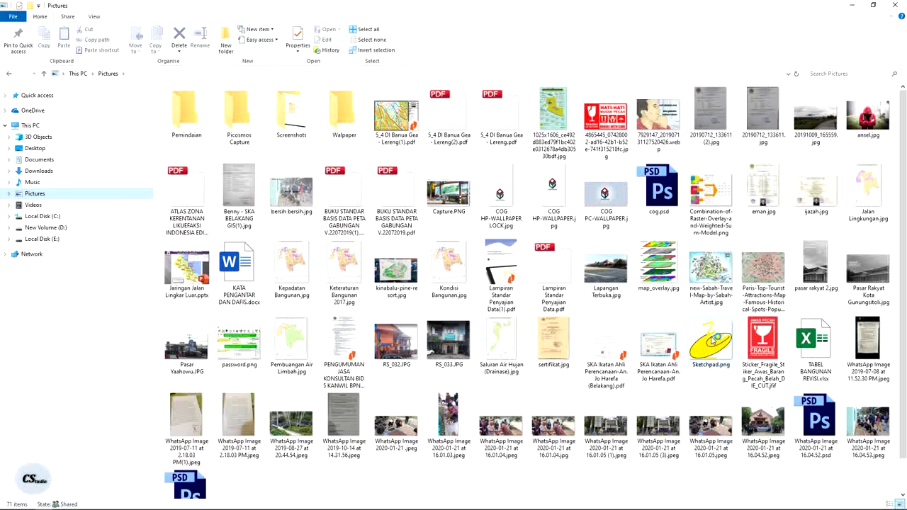
pyautogui.scroll(-1, 597, 256)
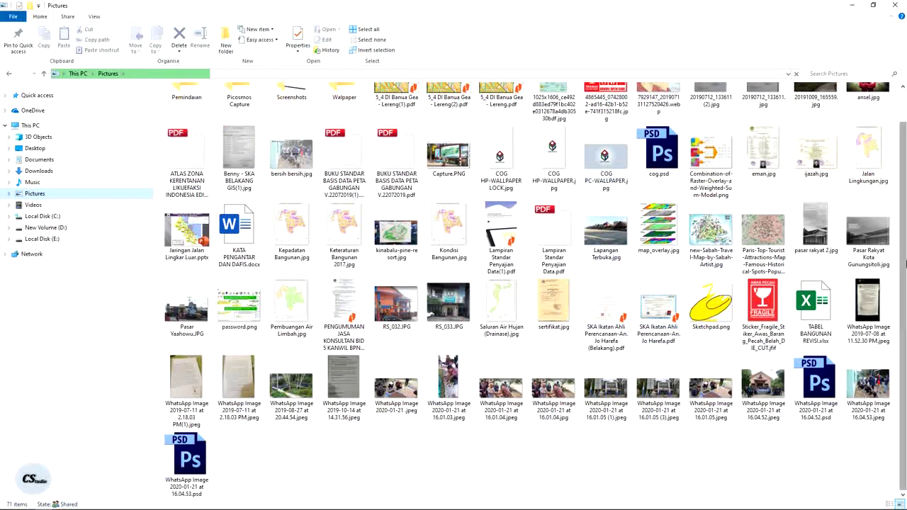
pyautogui.scroll(1, 904, 284)
pyautogui.scroll(-1, 904, 285)
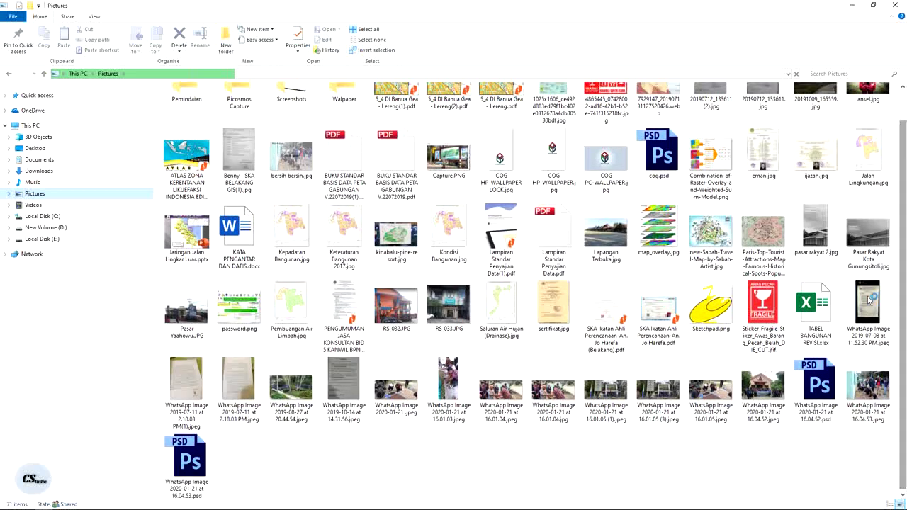
pyautogui.click(712, 306)
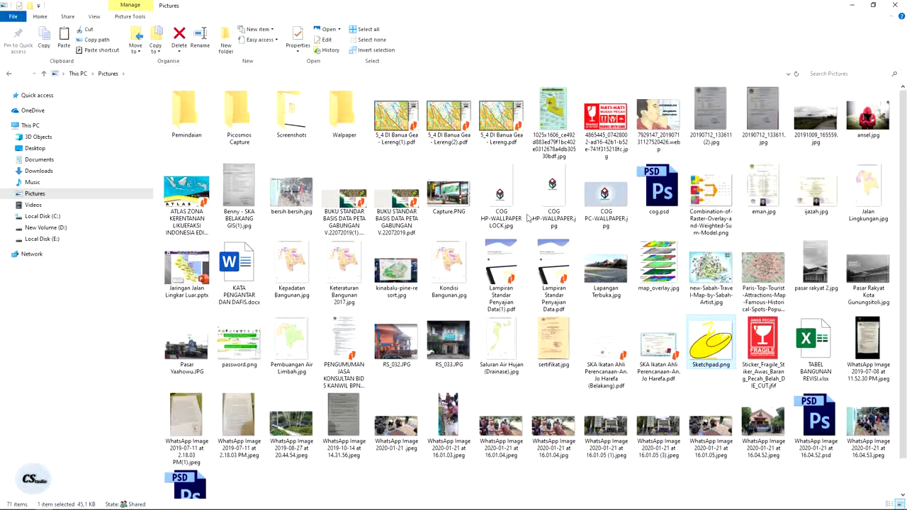
# Paste the copied image into the TUTORIAL GIS folder on New Volume (D:).
pyautogui.click(46, 228)
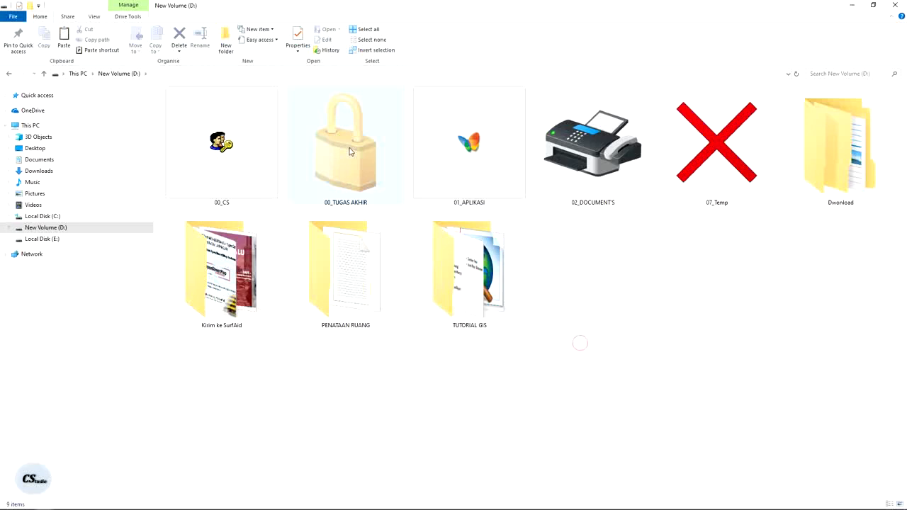
pyautogui.doubleClick(496, 292)
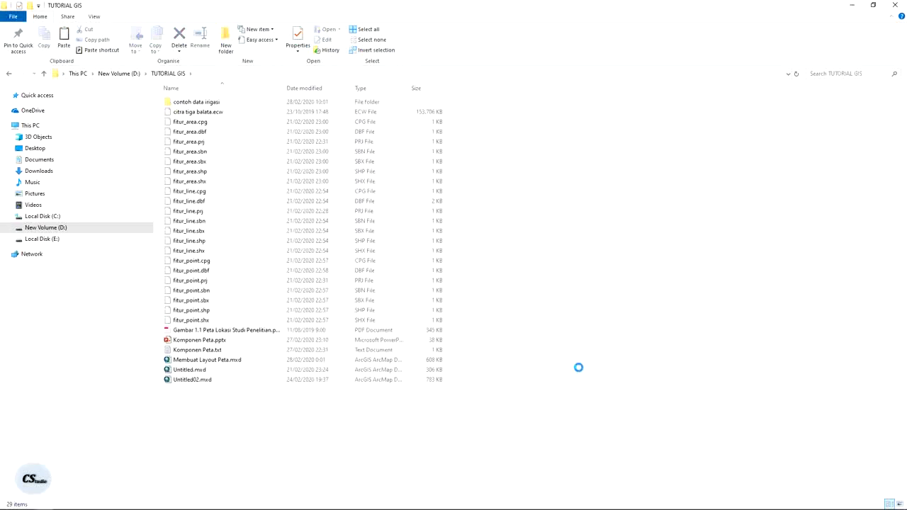
pyautogui.hotkey('ctrl', 'v')
# Rename the pasted image file as Logo.png.
pyautogui.press('F2')
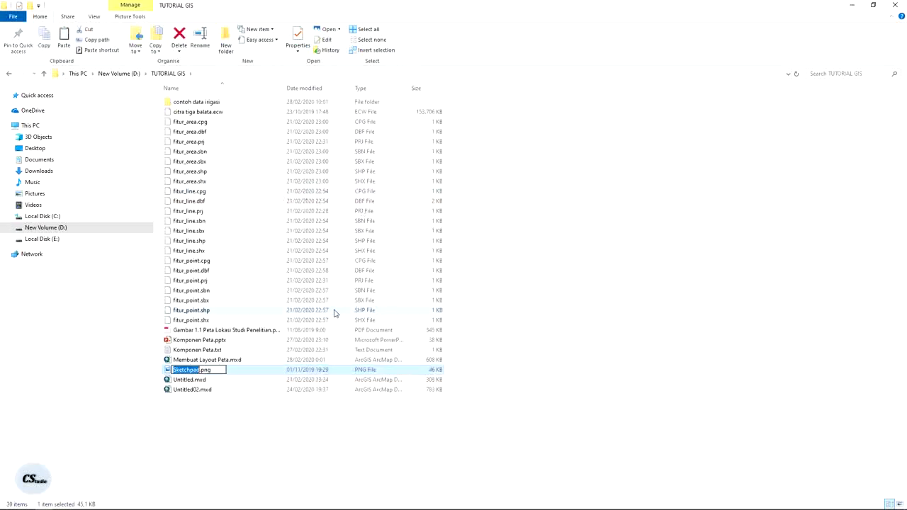
pyautogui.press('BackSpace')
pyautogui.write('lOGO')
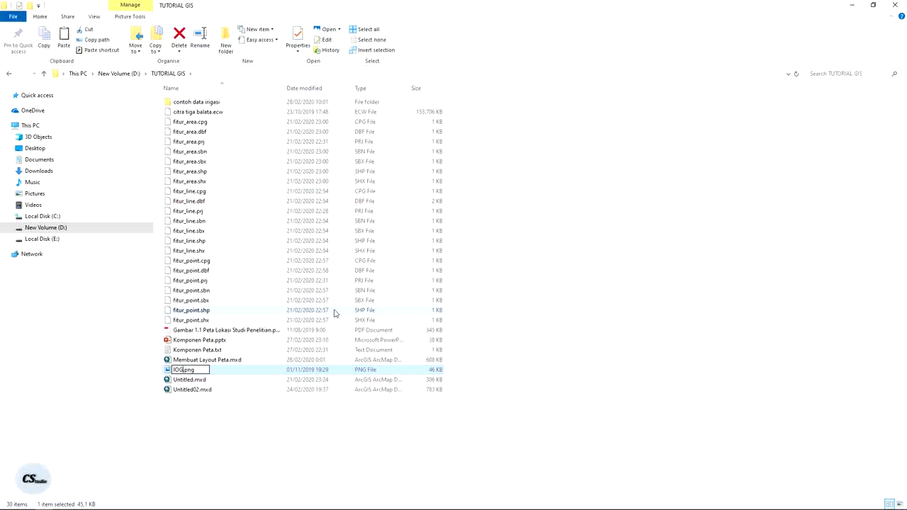
pyautogui.press('BackSpace')
pyautogui.press('BackSpace')
pyautogui.press('BackSpace')
pyautogui.press('Return')
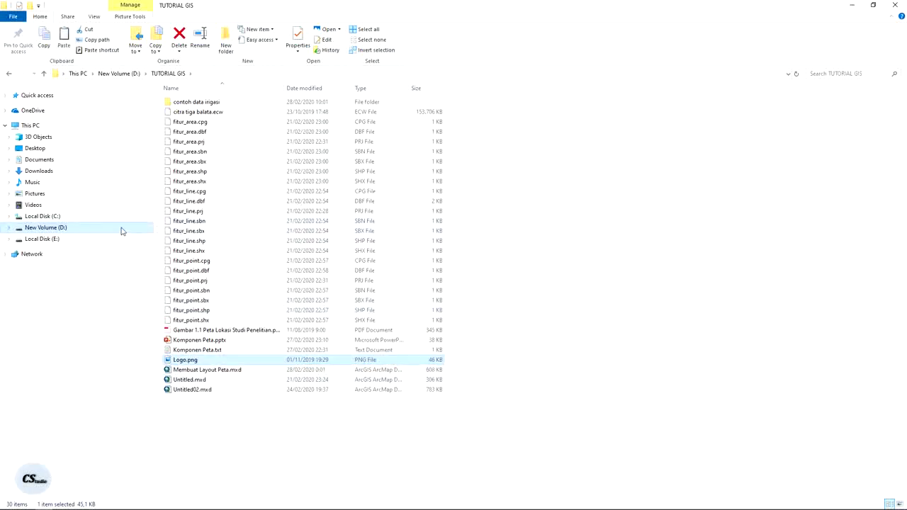
# Switch to ArcMap and insert the picture Logo.png from the TUTORIAL GIS folder on New Volume (D:).
pyautogui.hotkey('alt', 'Tab')
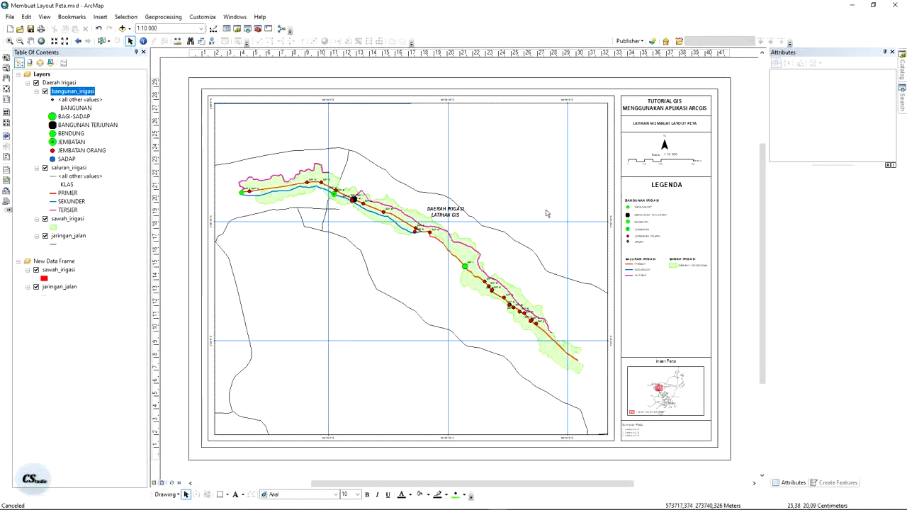
pyautogui.click(100, 16)
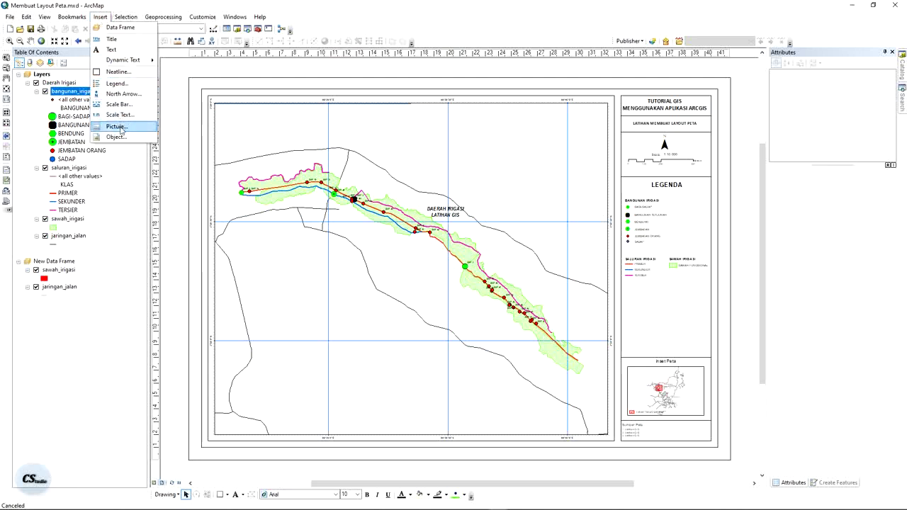
pyautogui.click(122, 128)
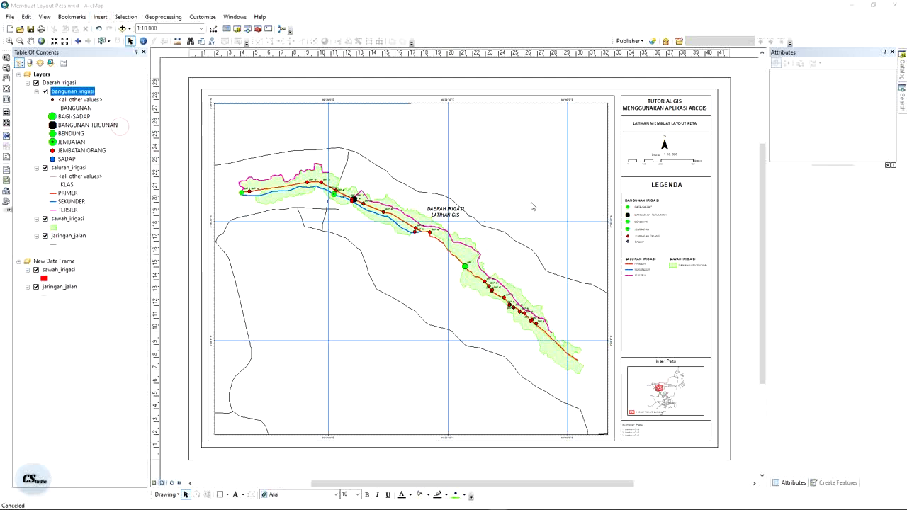
pyautogui.click(345, 286)
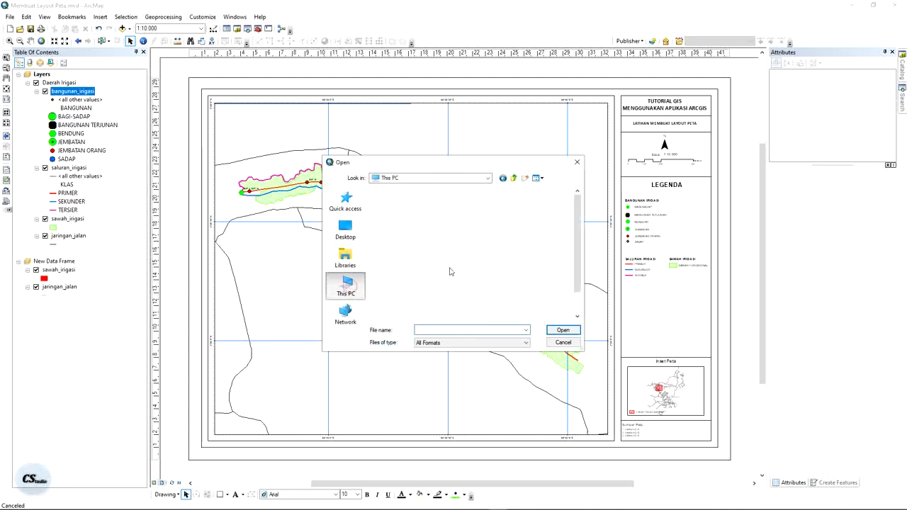
pyautogui.doubleClick(455, 255)
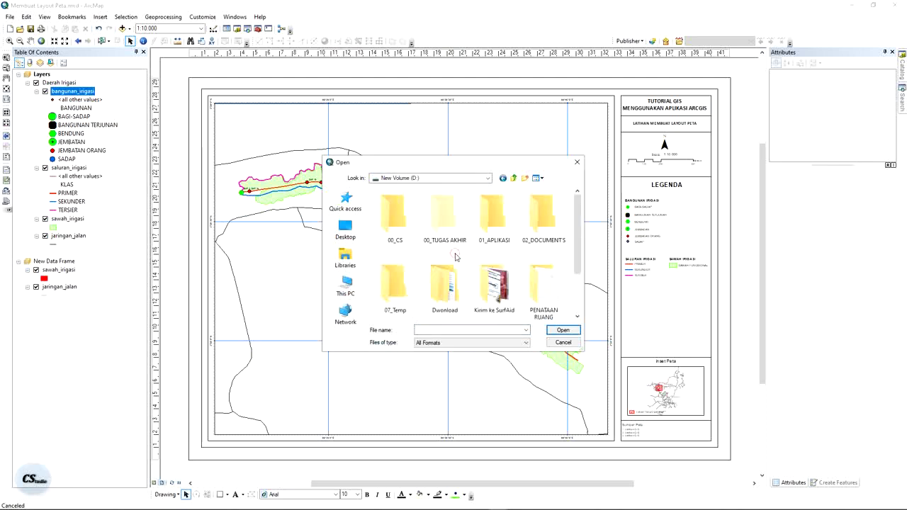
pyautogui.scroll(-2, 455, 256)
pyautogui.doubleClick(406, 273)
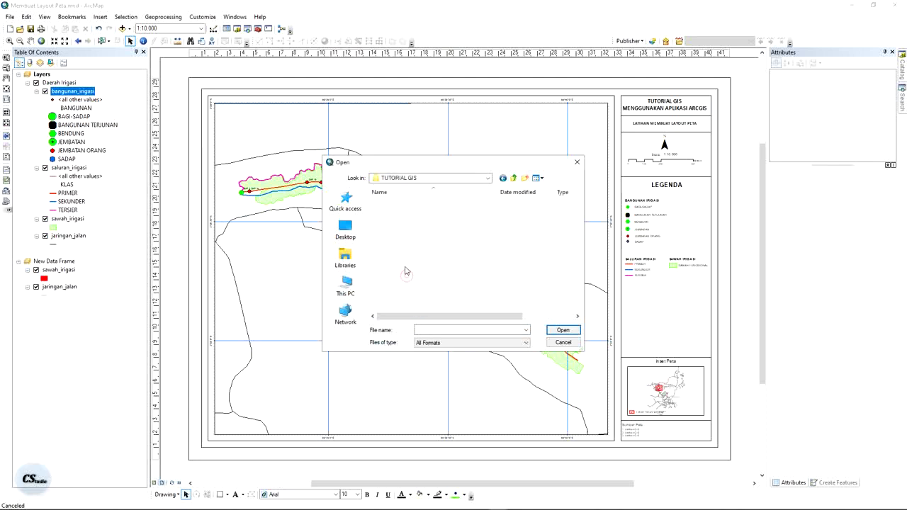
pyautogui.click(456, 222)
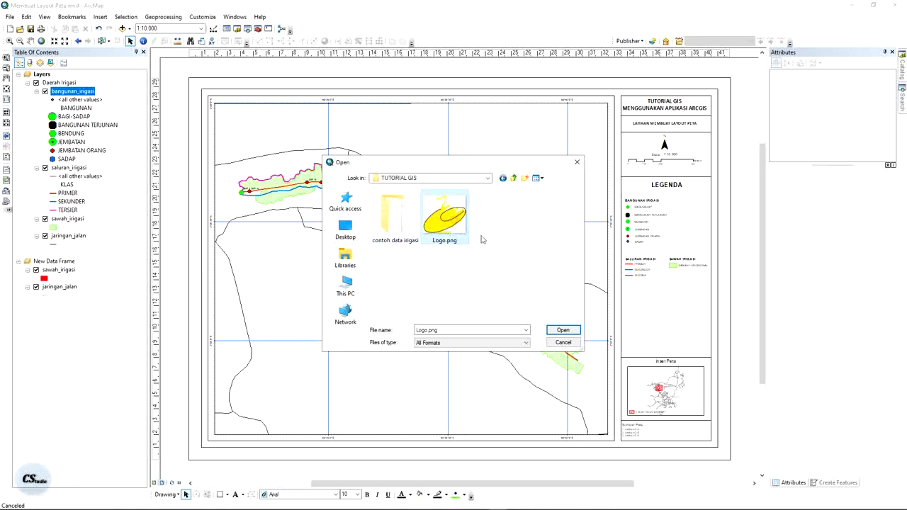
pyautogui.click(560, 330)
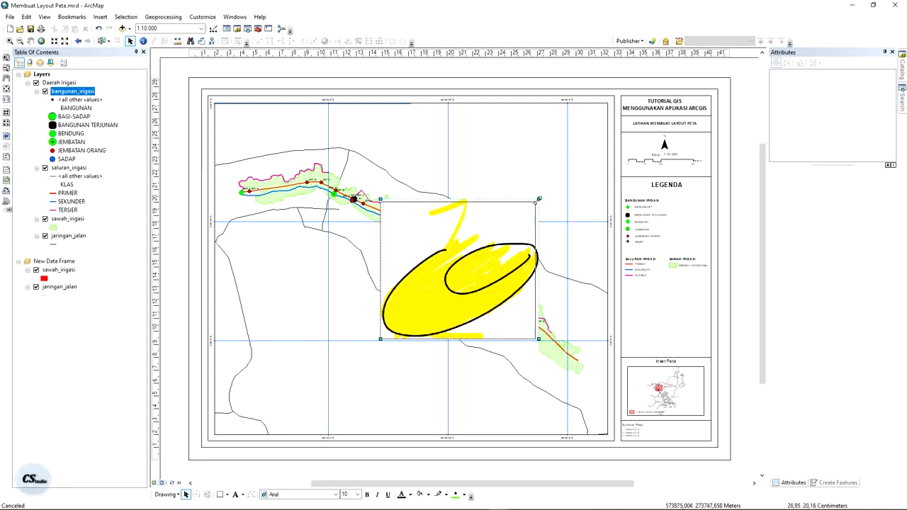
# Shrink the logo picture and place it in the upper-left corner of the main map frame.
pyautogui.moveTo(538, 199); pyautogui.dragTo(238, 124)
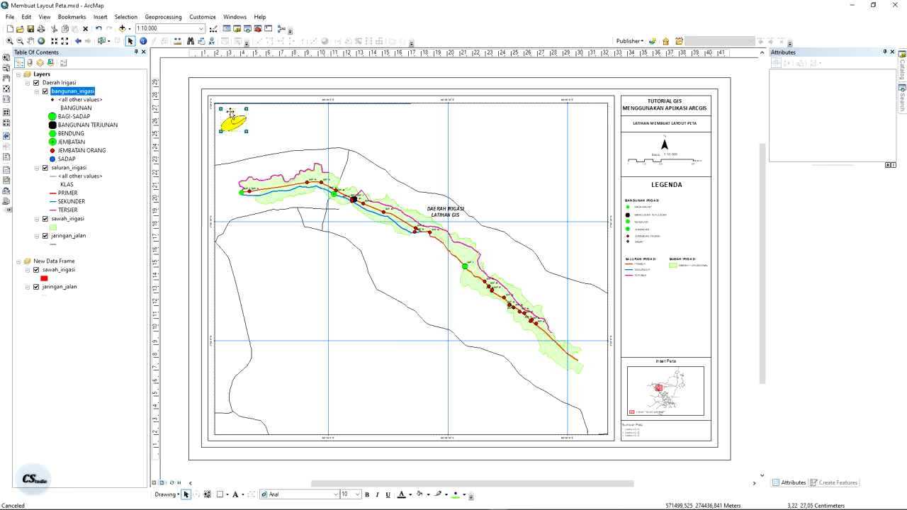
pyautogui.click(184, 91)
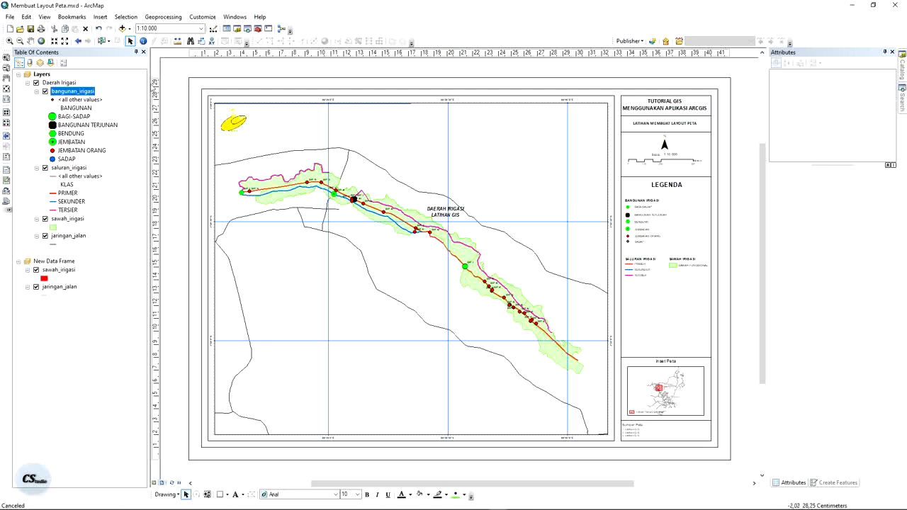
pyautogui.click(99, 17)
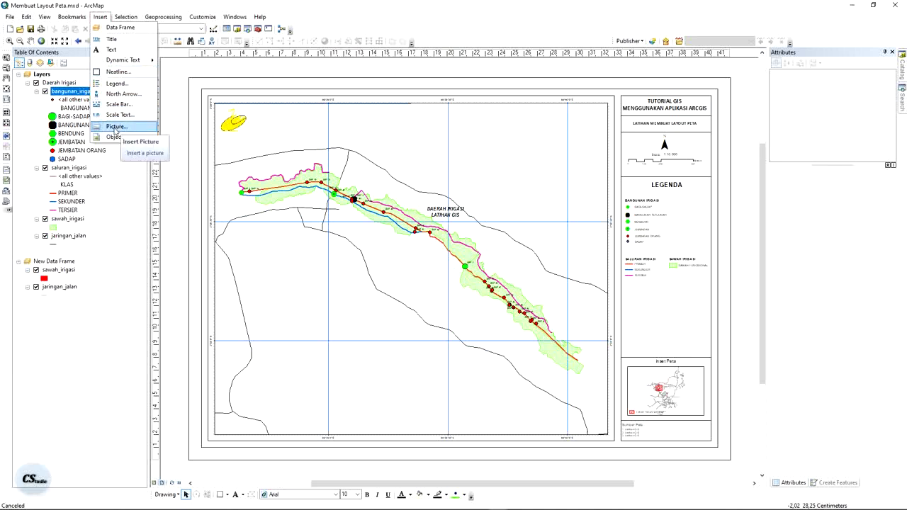
pyautogui.press('Escape')
pyautogui.scroll(5, 200, 98)
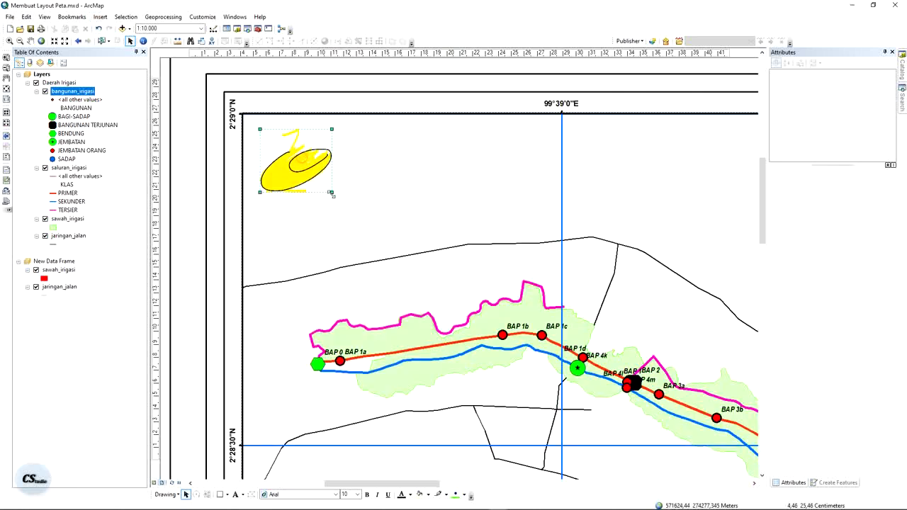
pyautogui.click(314, 179)
pyautogui.moveTo(332, 192); pyautogui.dragTo(313, 175)
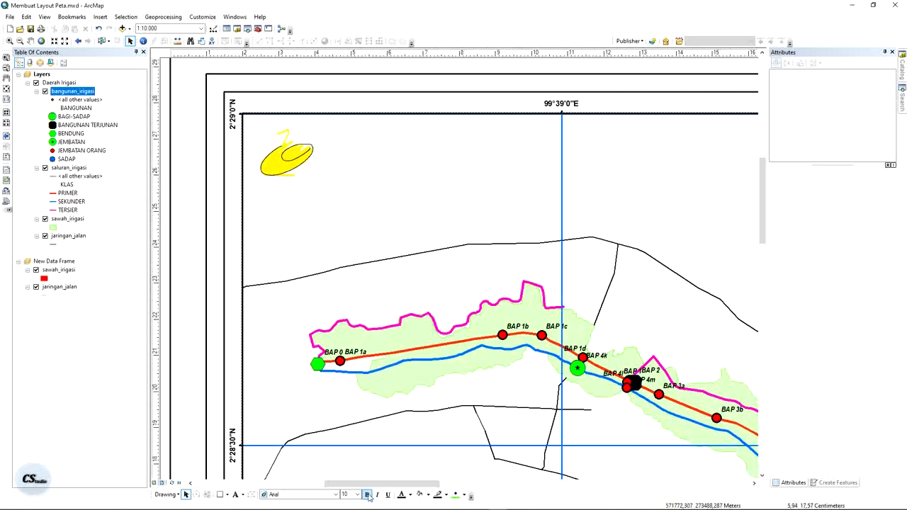
# Add the bold text "Latihan GIS dengan Menggunakan ArcGIS" beside the logo.
pyautogui.click(235, 494)
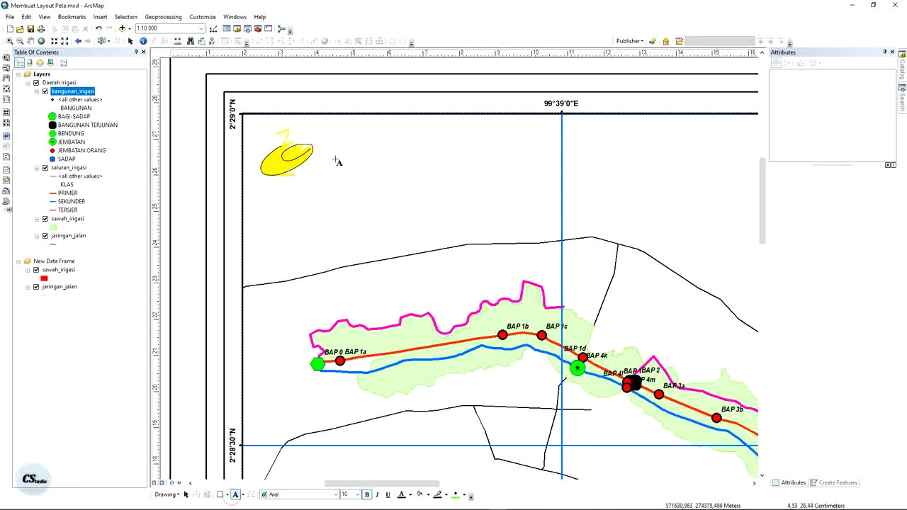
pyautogui.click(331, 152)
pyautogui.press('End')
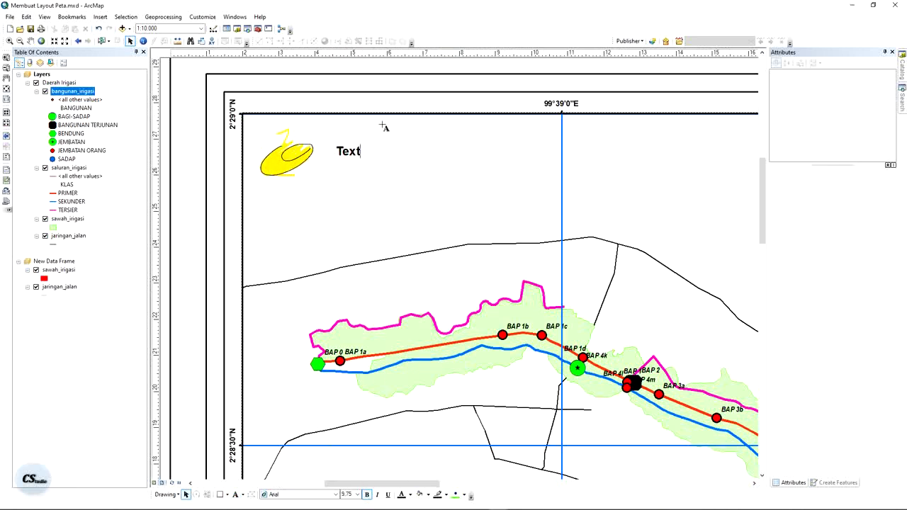
pyautogui.press('BackSpace')
pyautogui.press('BackSpace')
pyautogui.press('BackSpace')
pyautogui.press('BackSpace')
pyautogui.write('Latihan GIS')
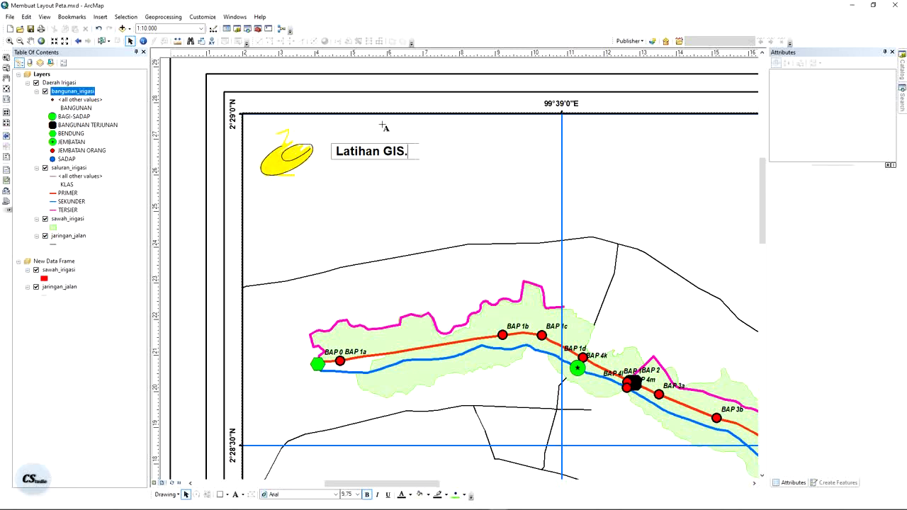
pyautogui.write('dengan')
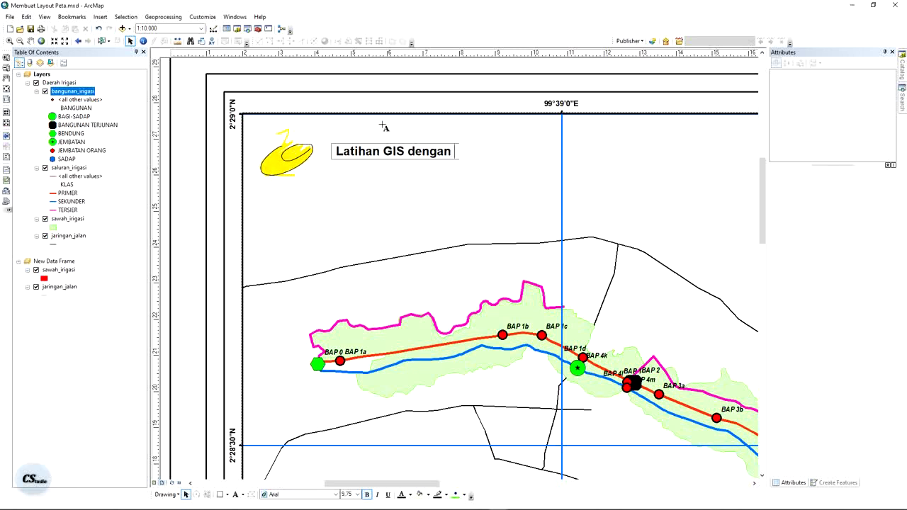
pyautogui.write(' Menggunakan')
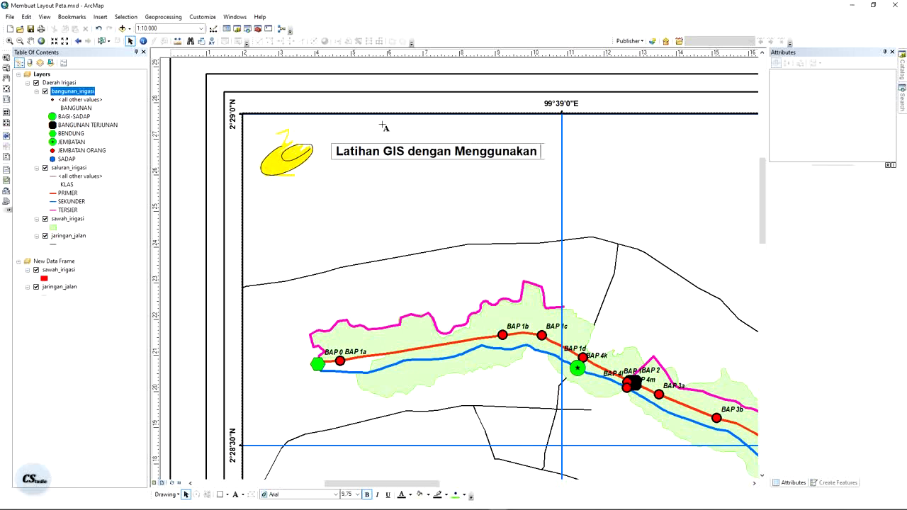
pyautogui.write(' ArcGIS')
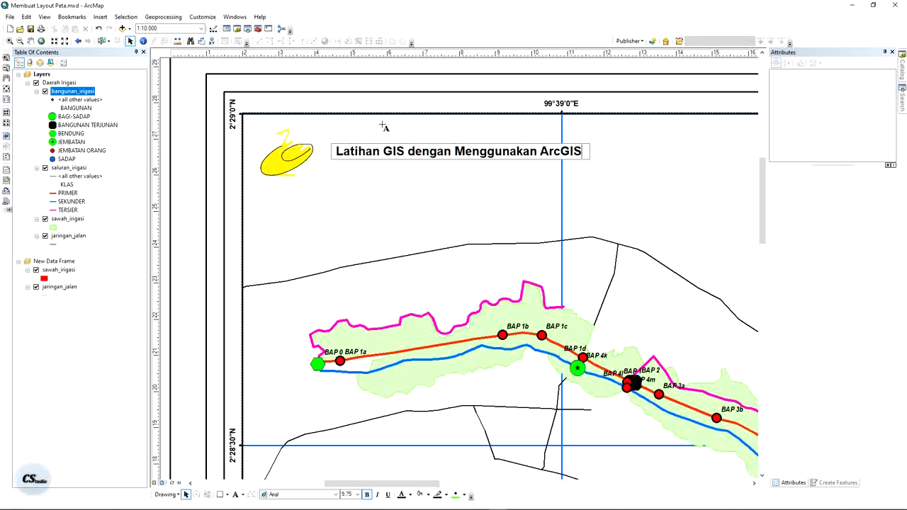
pyautogui.press('Return')
# Place a copy of the text below the logo and change its wording to "Logo Dinas/Perusahaan".
pyautogui.moveTo(471, 154); pyautogui.dragTo(358, 194)
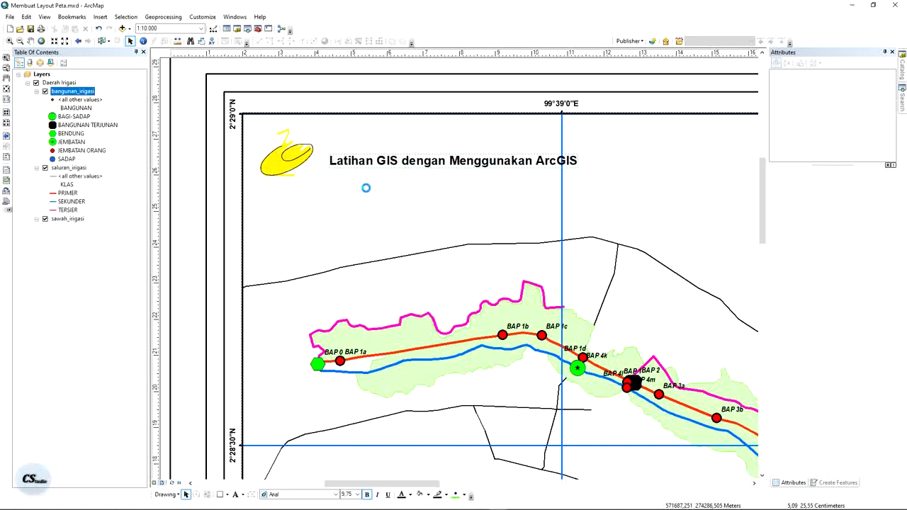
pyautogui.doubleClick(358, 194)
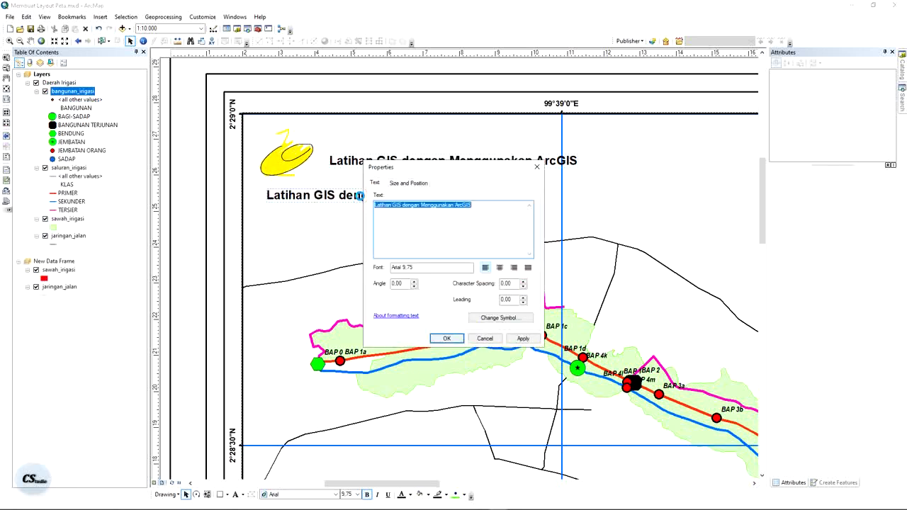
pyautogui.write('Logo Dinas/Perusahaan')
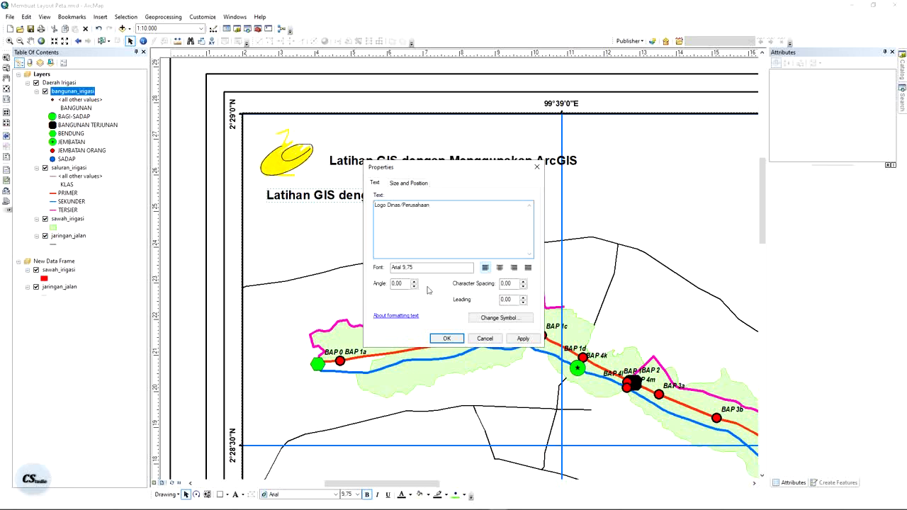
pyautogui.click(523, 338)
pyautogui.click(447, 338)
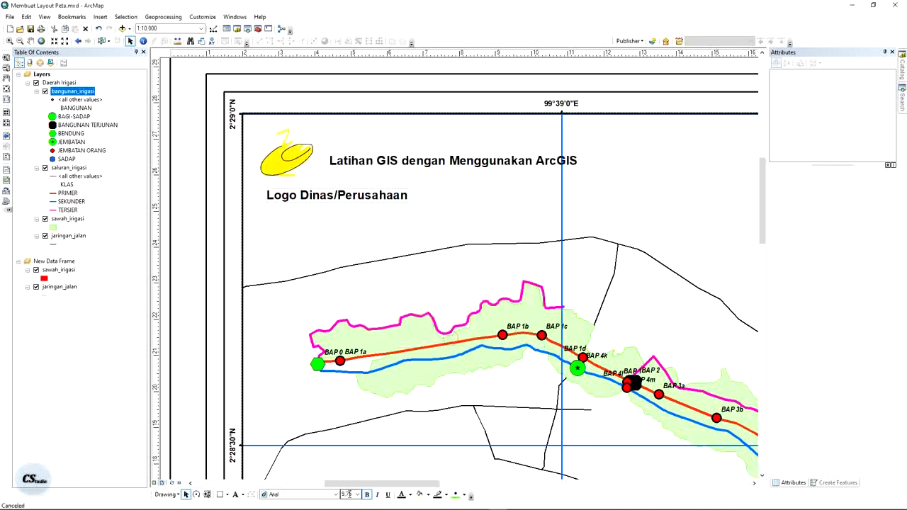
# Set the font size of the "Logo Dinas/Perusahaan" caption to 8.
pyautogui.click(349, 494)
pyautogui.write('8')
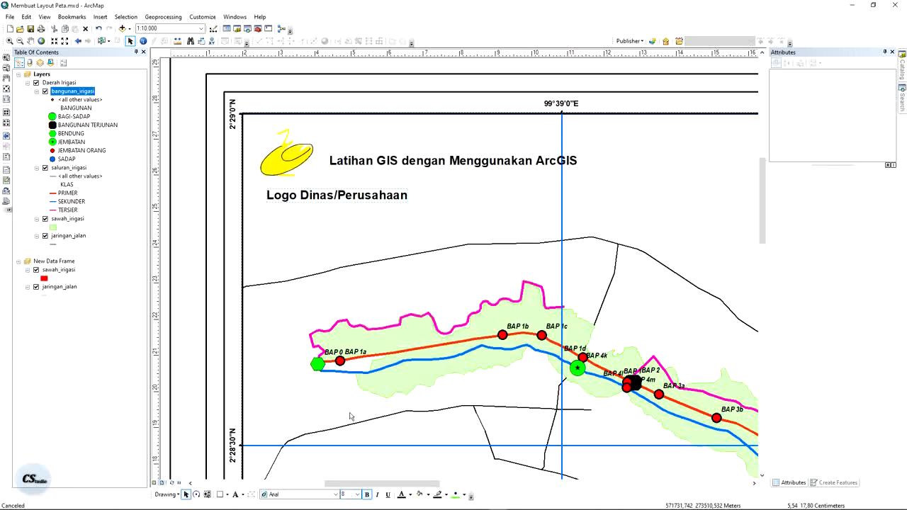
pyautogui.press('Return')
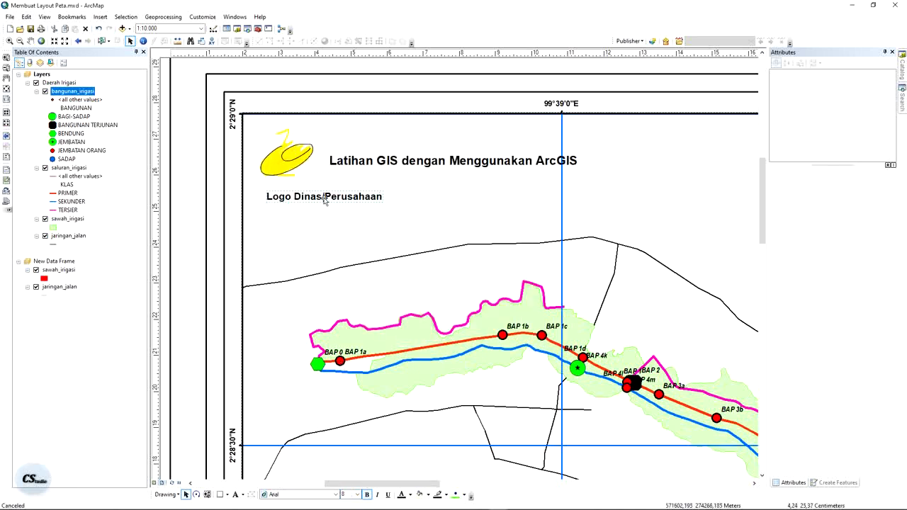
# Break the "Logo Dinas/Perusahaan" caption into two lines after "Logo".
pyautogui.doubleClick(323, 199)
pyautogui.click(388, 206)
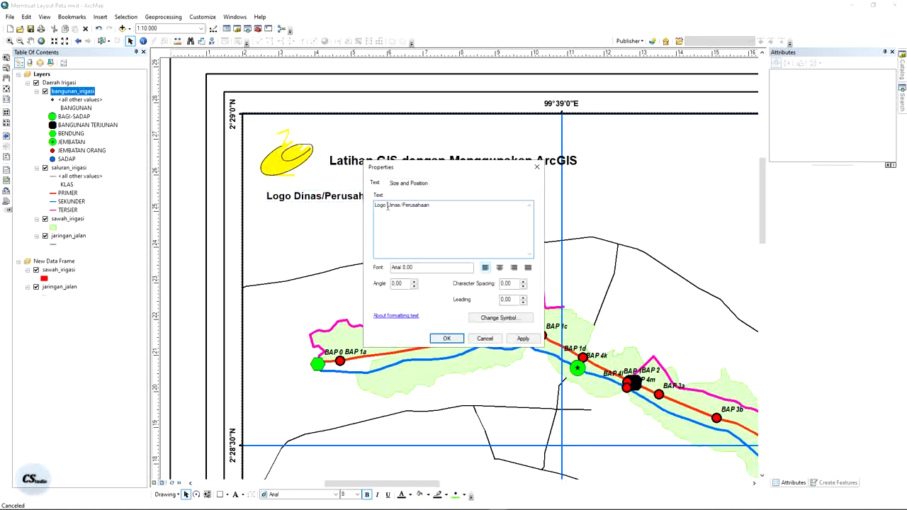
pyautogui.press('BackSpace')
pyautogui.press('Return')
pyautogui.click(446, 338)
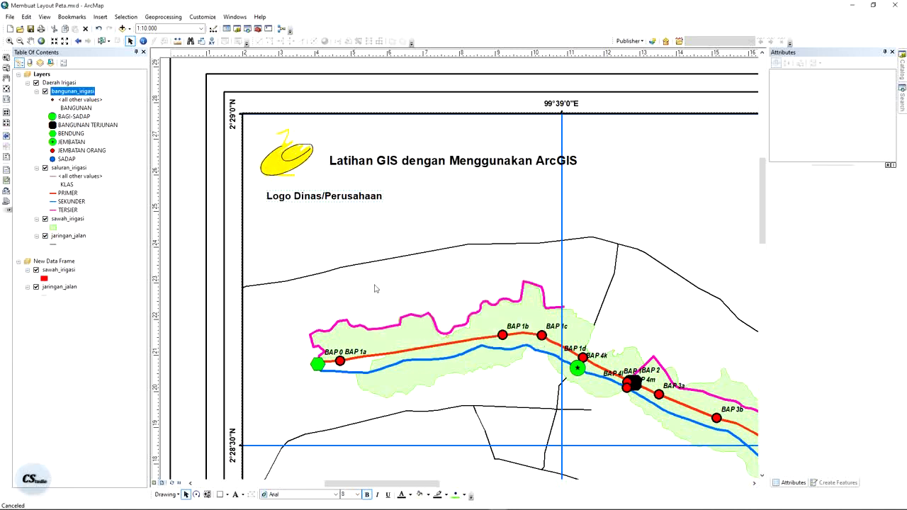
# Reduce the two-line logo caption's font size to 4 and position it directly beneath the logo.
pyautogui.moveTo(287, 190); pyautogui.dragTo(279, 191)
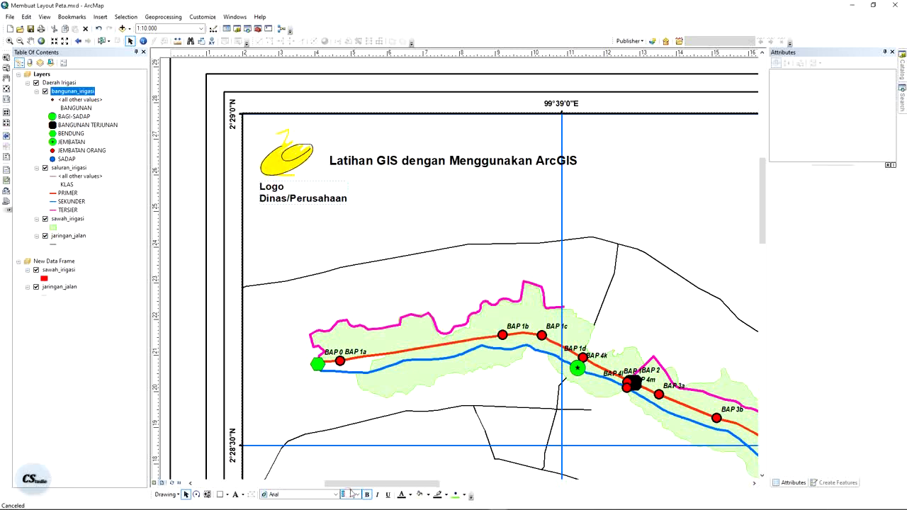
pyautogui.write('4')
pyautogui.press('Return')
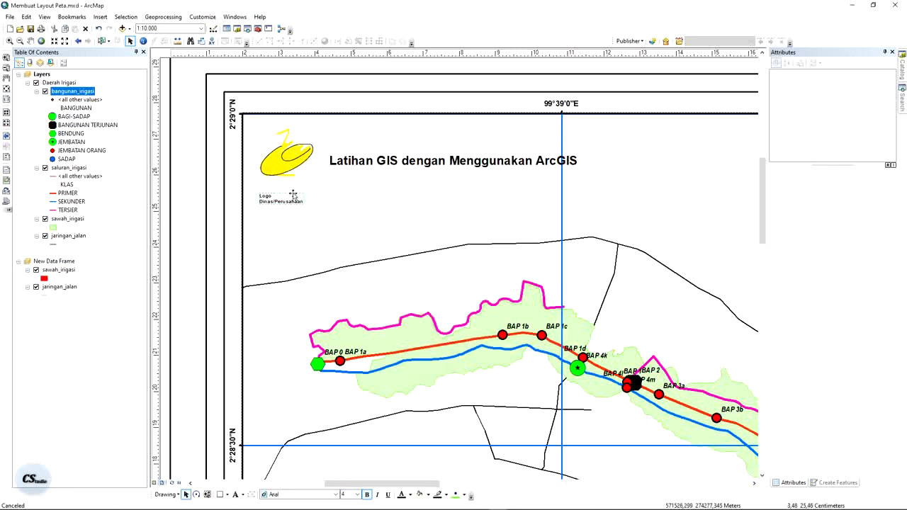
pyautogui.click(270, 196)
pyautogui.click(270, 194)
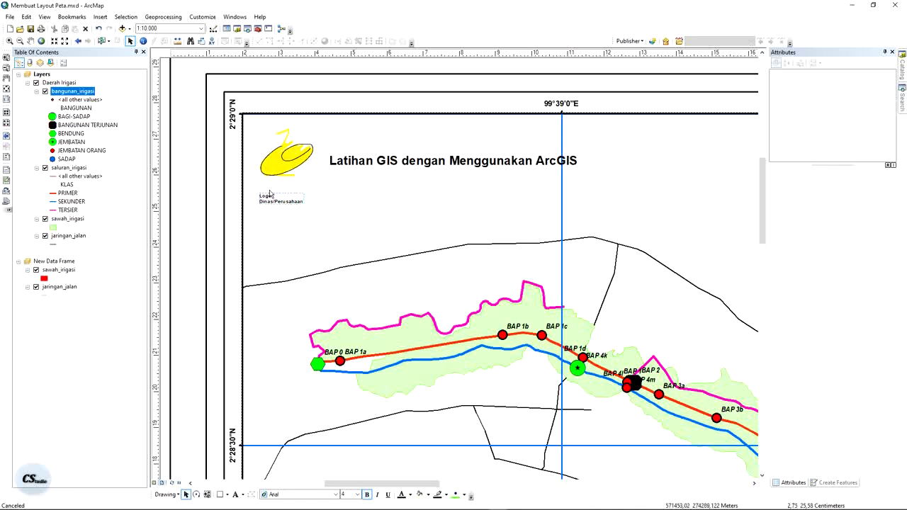
# Split the "Latihan GIS dengan Menggunakan ArcGIS" text into two centred lines after "dengan" and position it beside the logo.
pyautogui.click(368, 161)
pyautogui.doubleClick(368, 162)
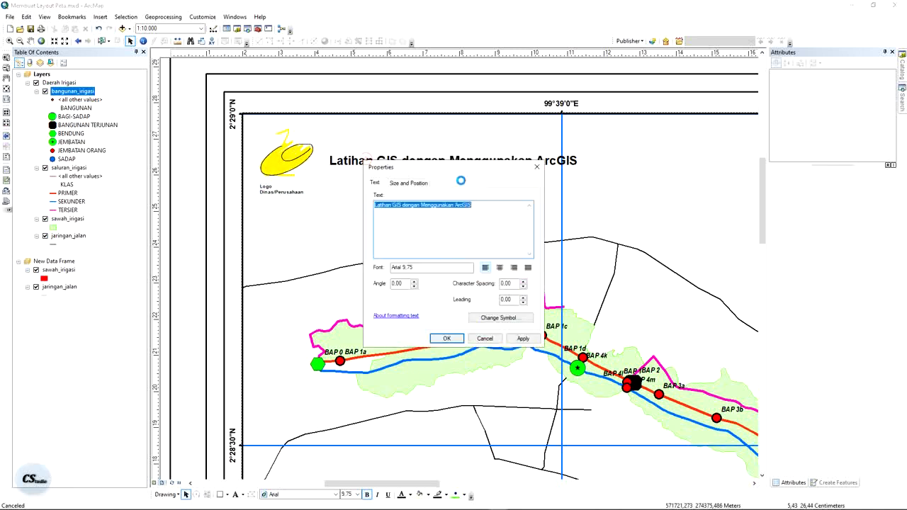
pyautogui.click(422, 204)
pyautogui.press('Return')
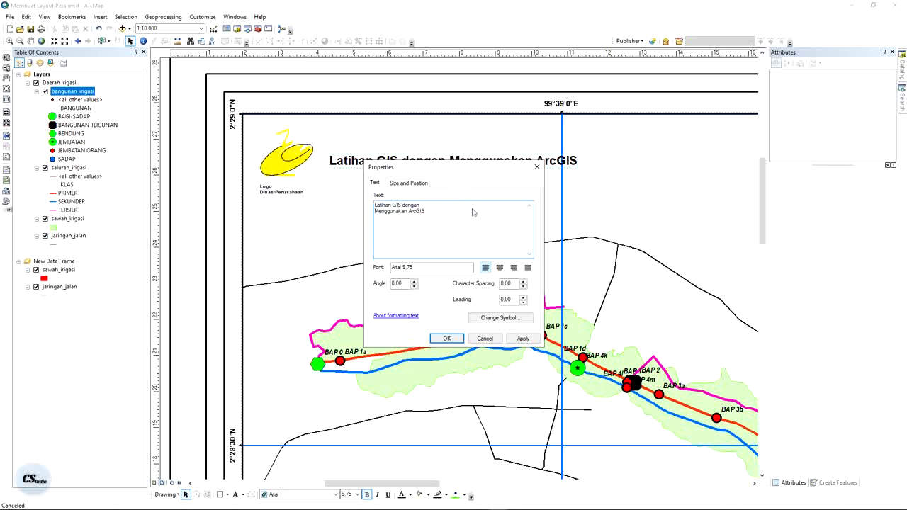
pyautogui.click(499, 268)
pyautogui.click(447, 338)
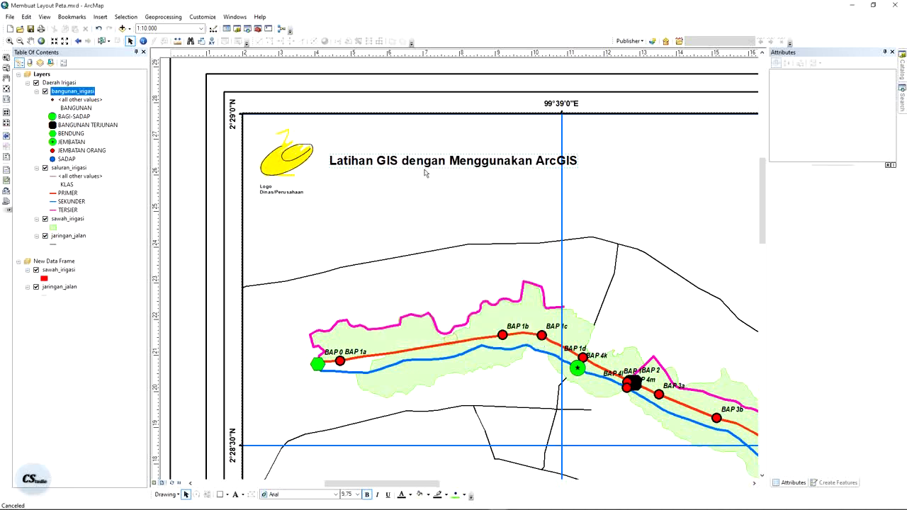
pyautogui.moveTo(345, 164); pyautogui.dragTo(414, 174)
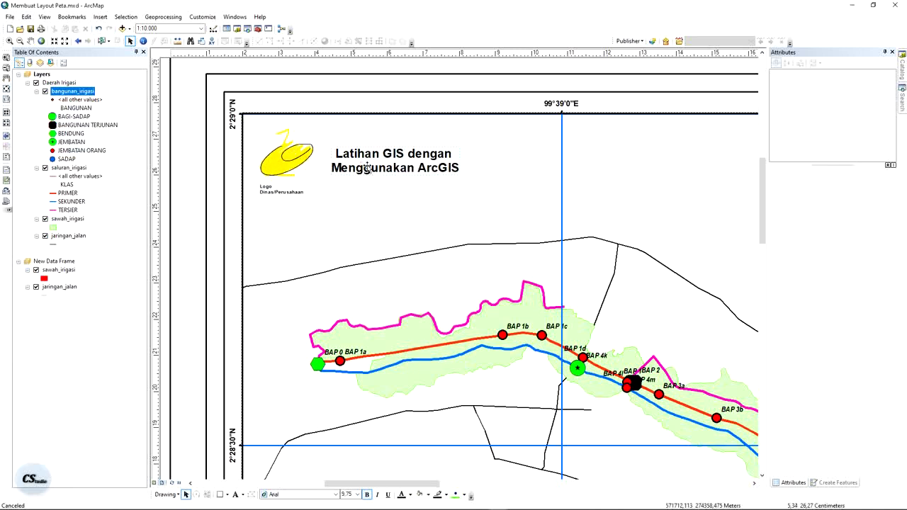
pyautogui.click(388, 494)
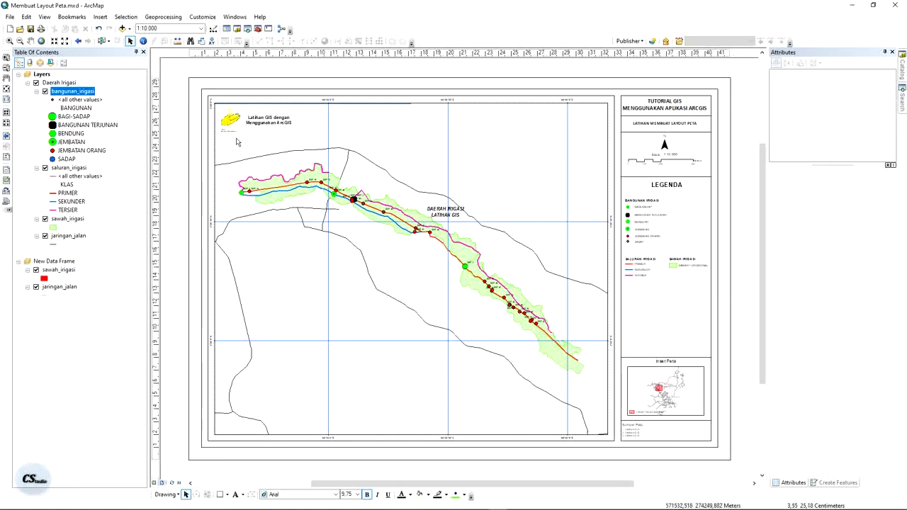
pyautogui.click(100, 17)
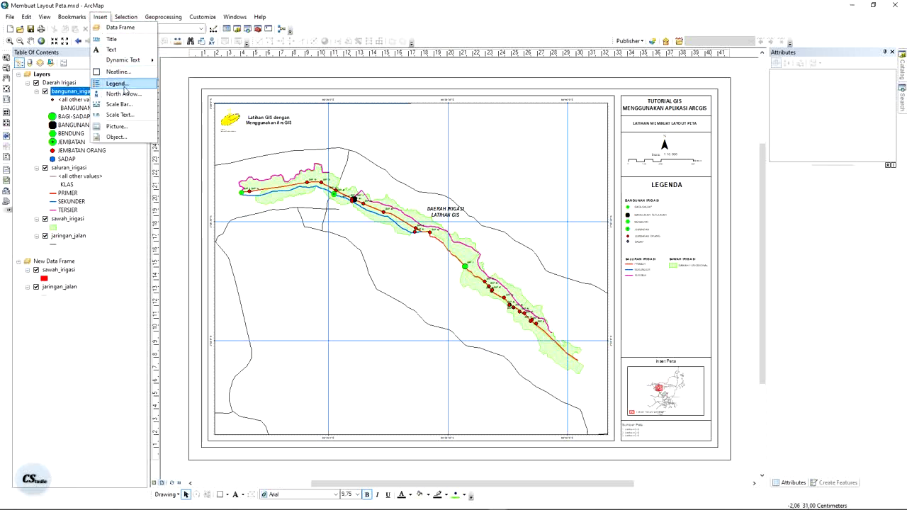
pyautogui.moveTo(163, 16)
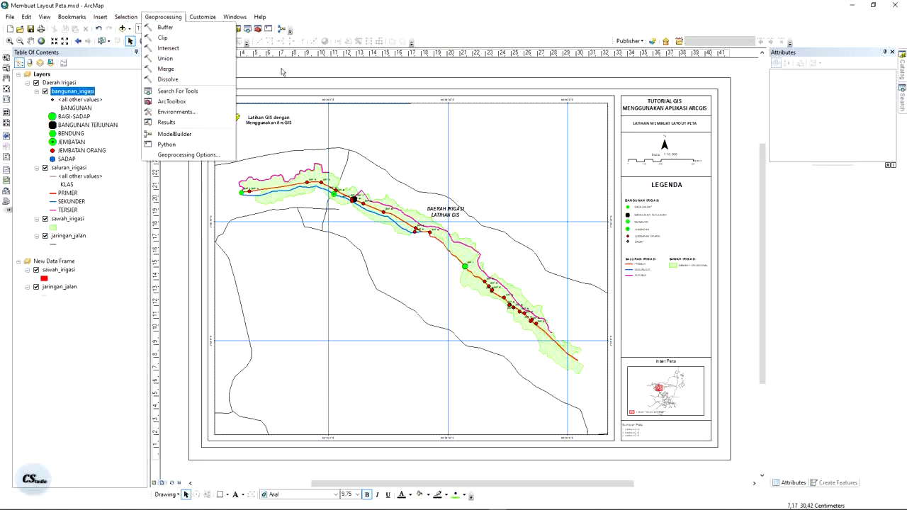
pyautogui.click(282, 72)
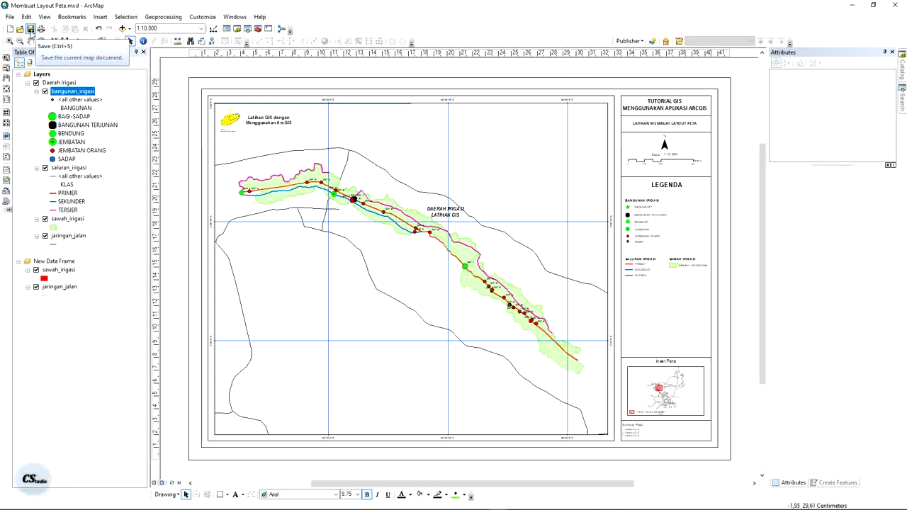
# Save the map document and save it again under the name "01_Latihan Membuat Layout Peta.mxd" in the TUTORIAL GIS folder.
pyautogui.click(31, 30)
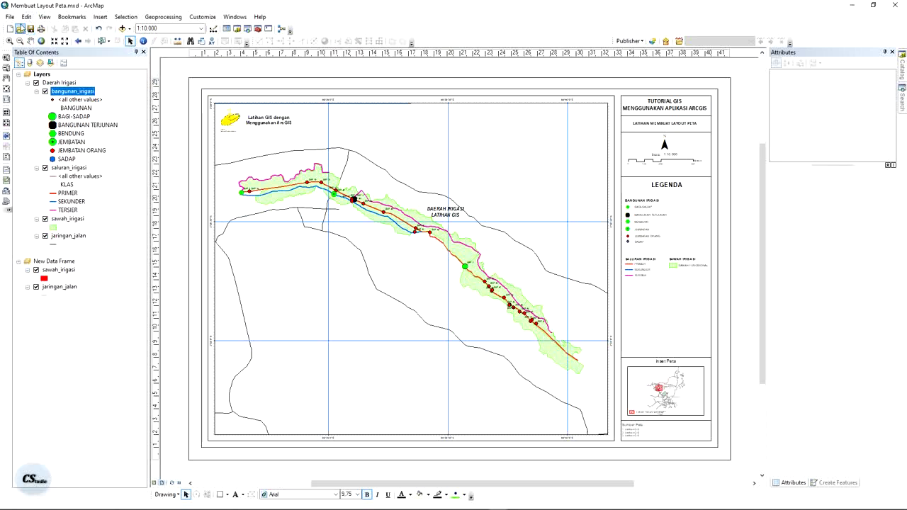
pyautogui.click(13, 17)
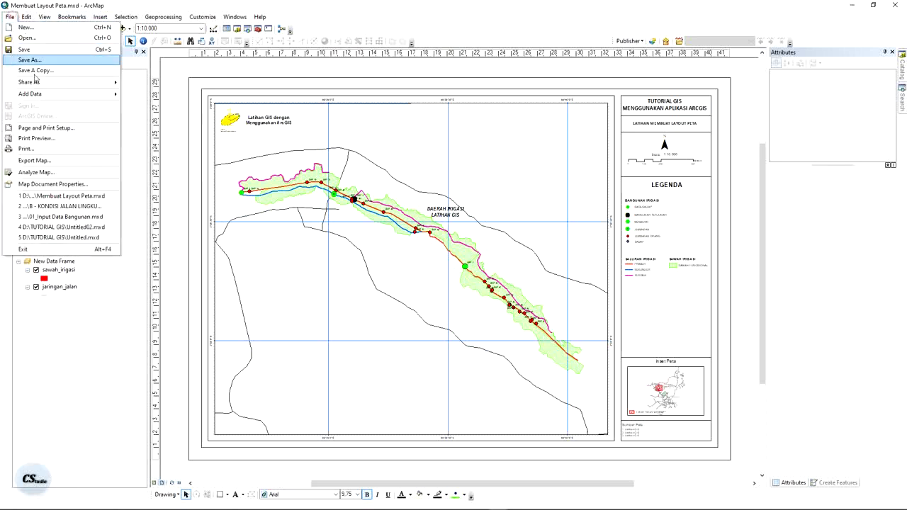
pyautogui.click(41, 61)
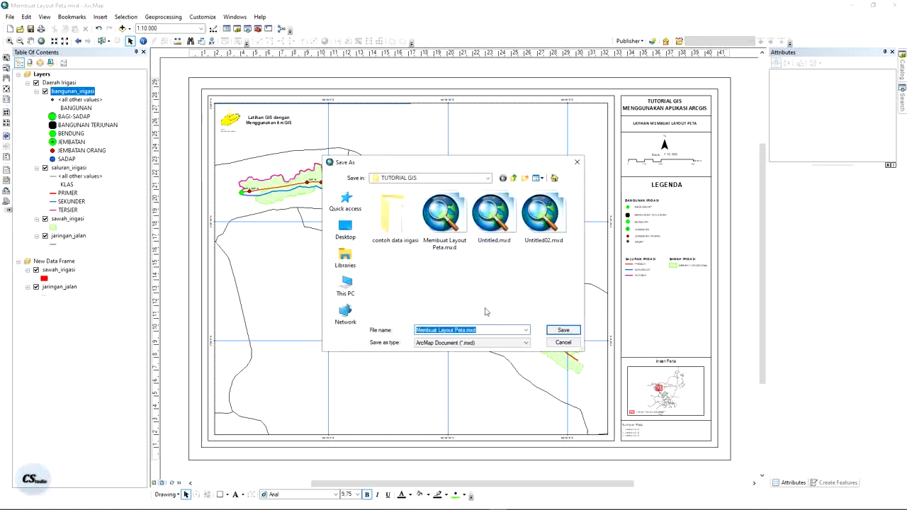
pyautogui.hotkey('ctrl', 'Left')
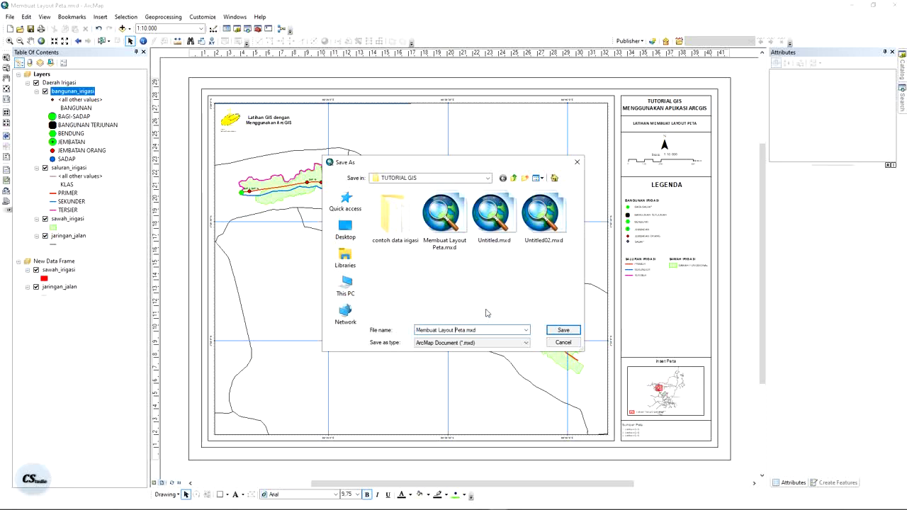
pyautogui.write('Latihan')
pyautogui.press('Return')
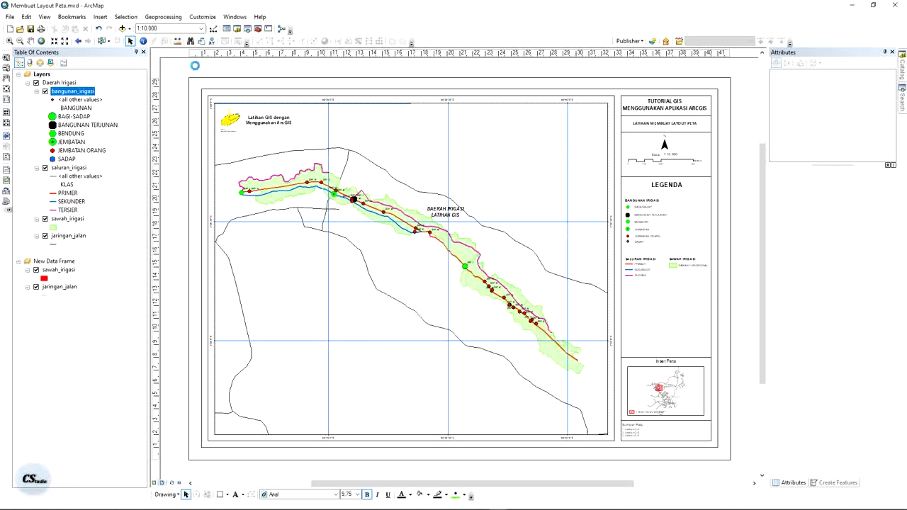
# Start a map export and set its destination to the TUTORIAL GIS folder on New Volume (D:).
pyautogui.click(10, 17)
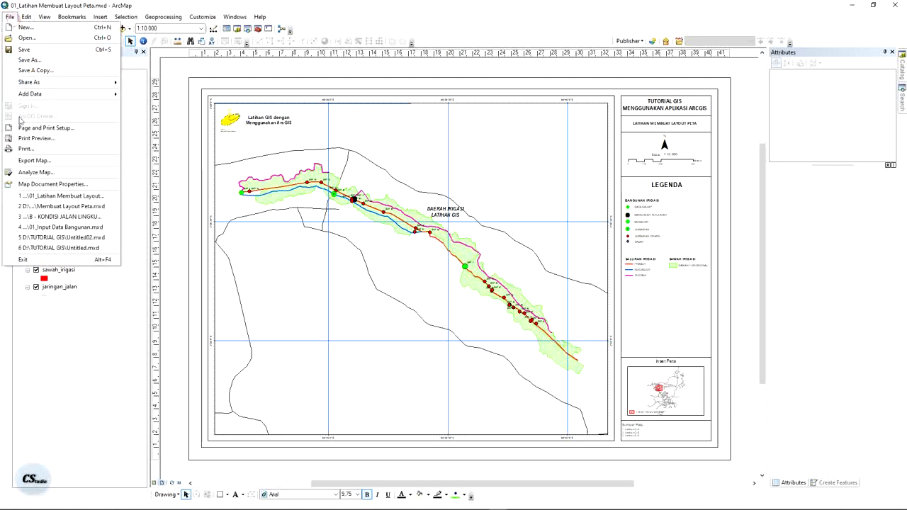
pyautogui.click(51, 154)
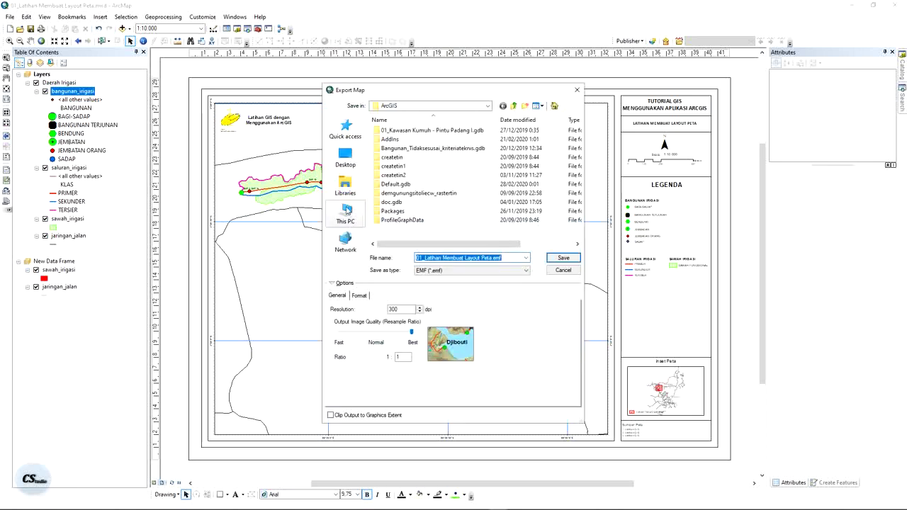
pyautogui.click(348, 210)
pyautogui.scroll(-3, 447, 209)
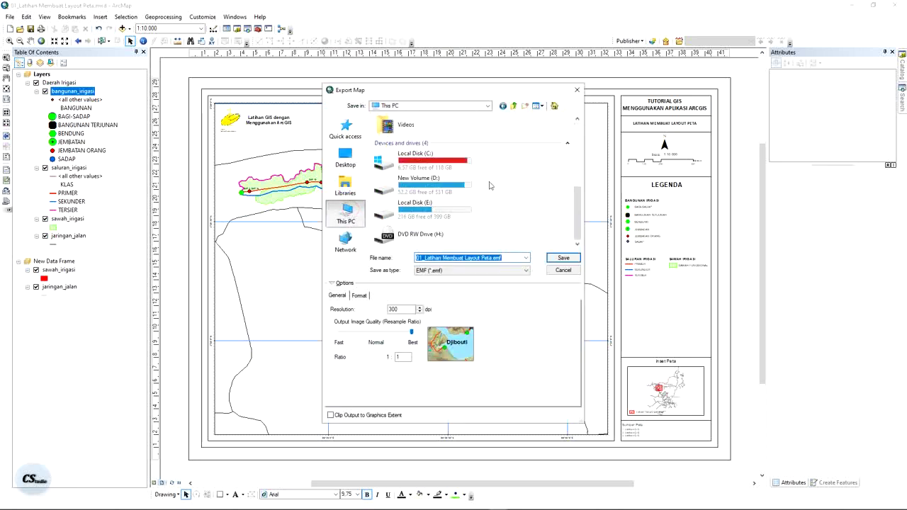
pyautogui.doubleClick(450, 190)
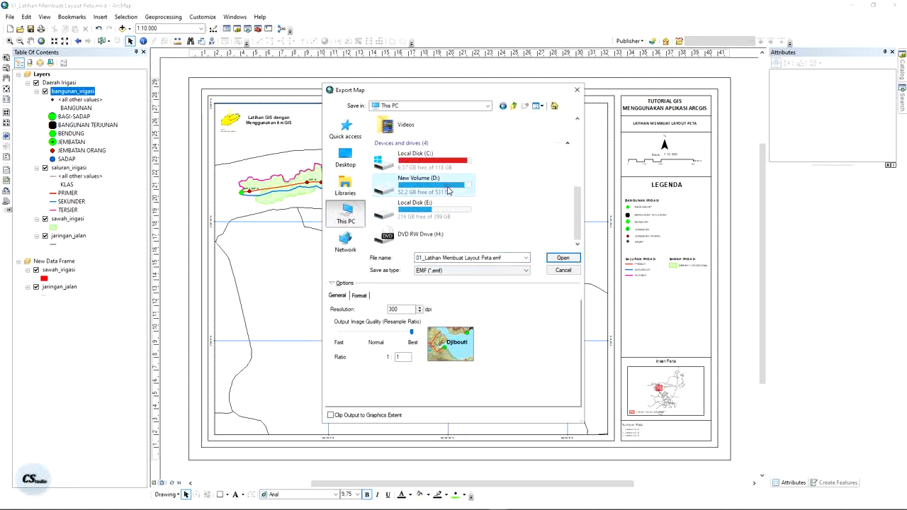
pyautogui.scroll(-2, 496, 219)
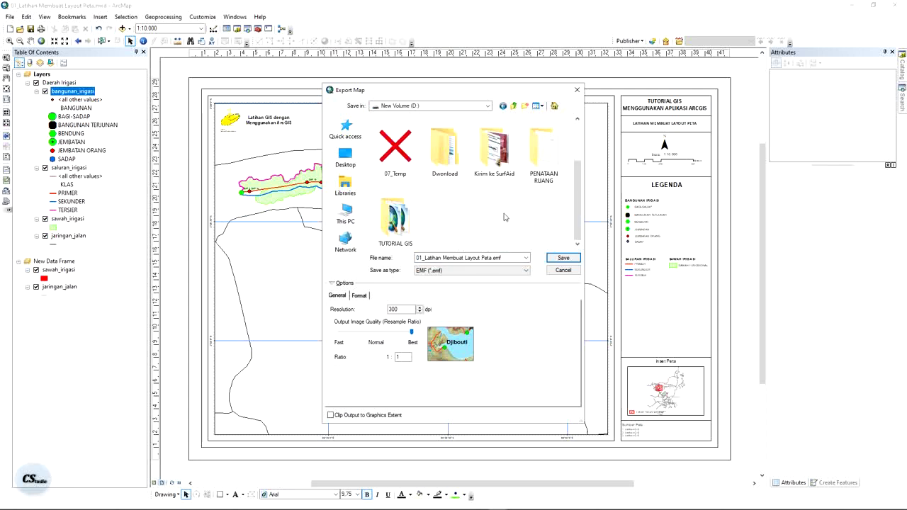
pyautogui.doubleClick(401, 228)
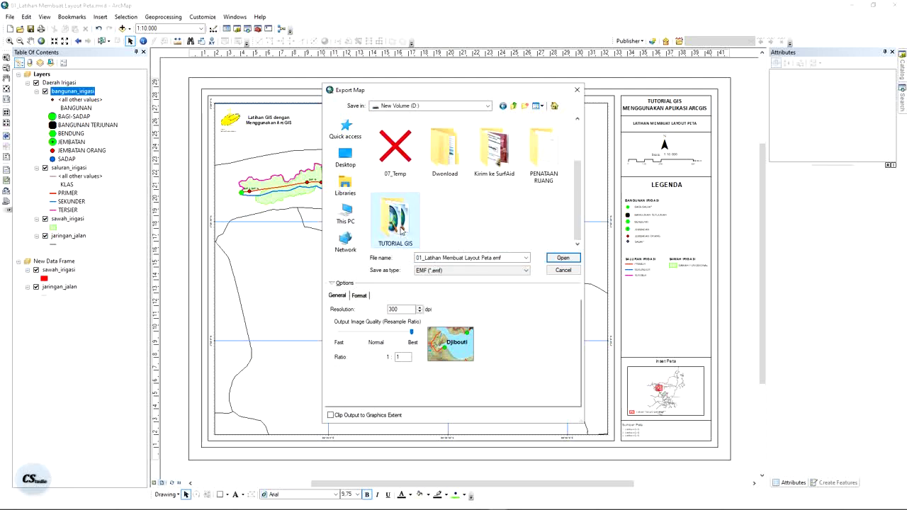
pyautogui.click(499, 258)
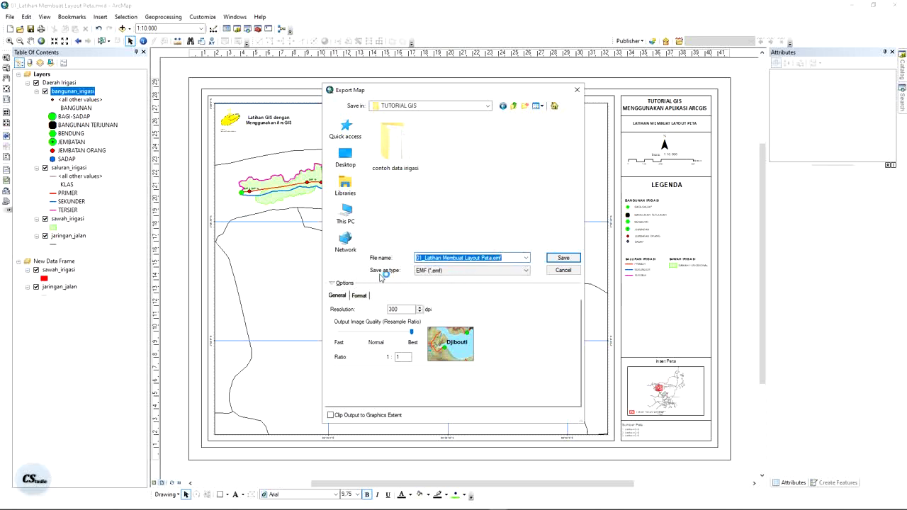
# Export the layout as the JPEG file "01_Latihan Membuat Layout Peta.jpg" with a resolution of 300 dpi.
pyautogui.click(443, 271)
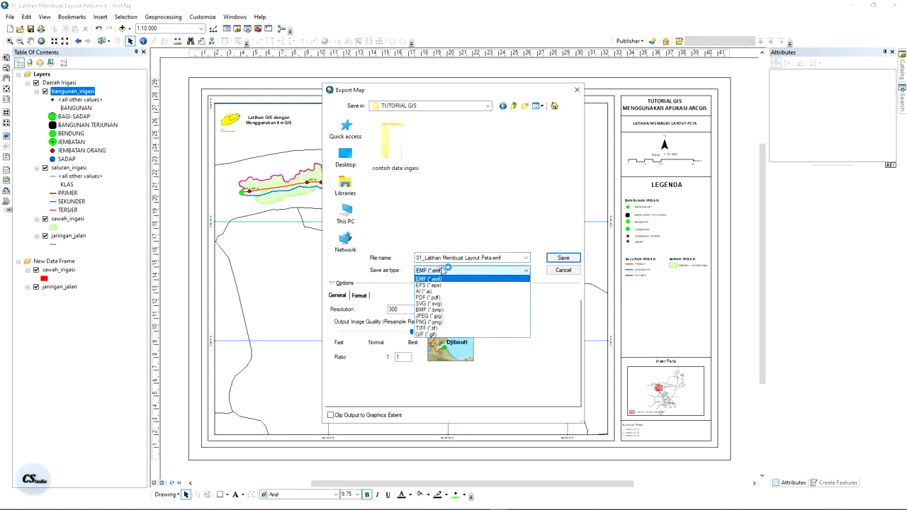
pyautogui.click(444, 317)
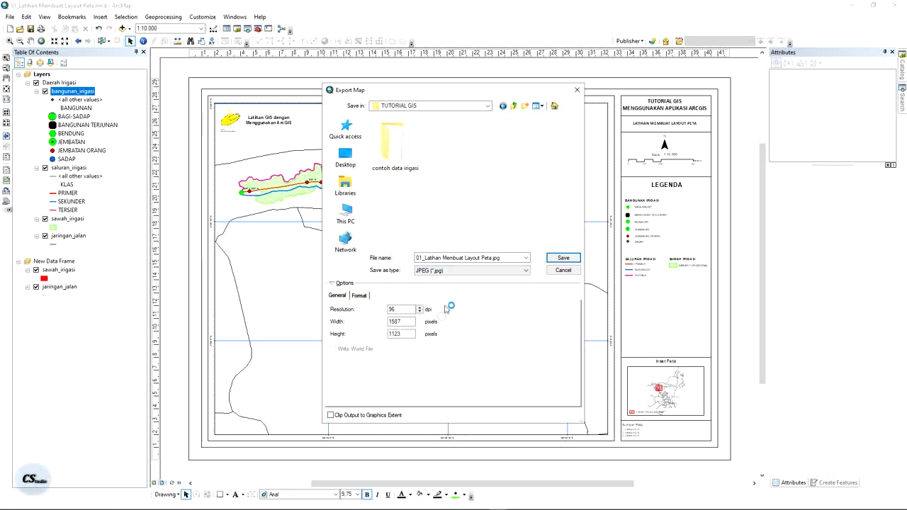
pyautogui.click(359, 295)
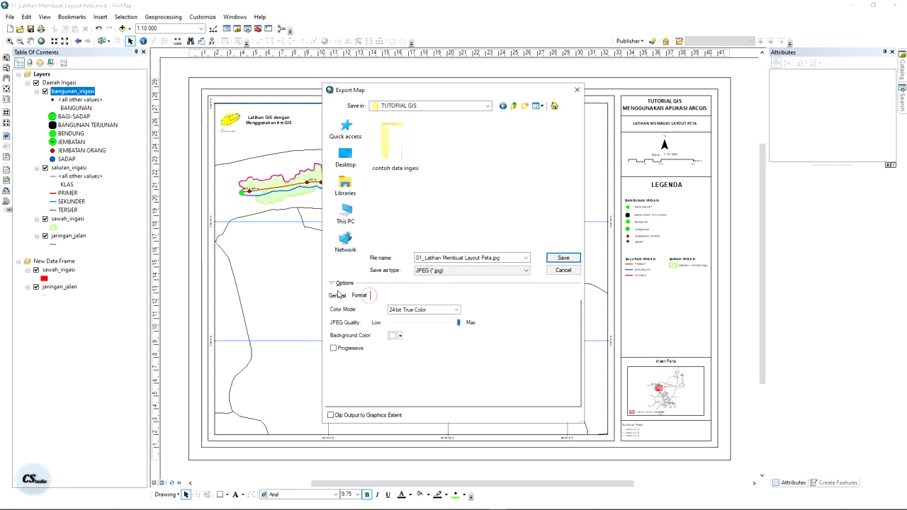
pyautogui.click(336, 296)
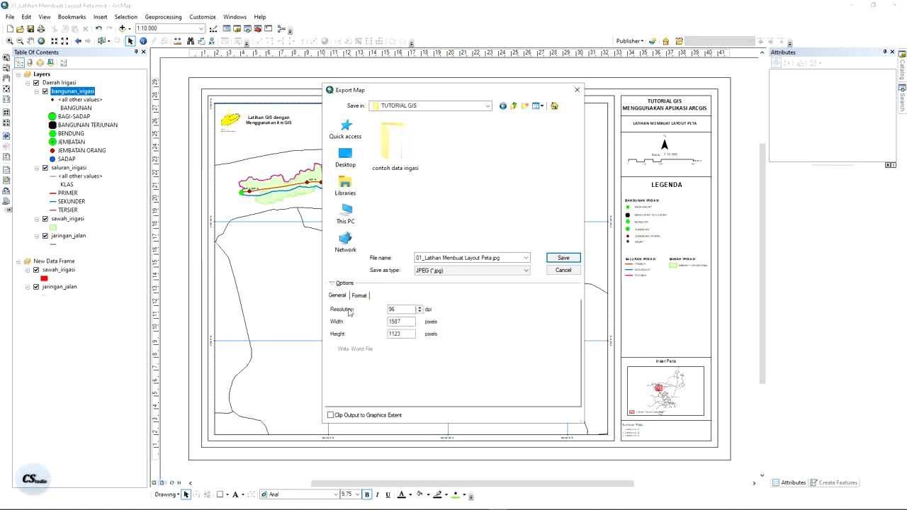
pyautogui.moveTo(411, 309); pyautogui.dragTo(387, 310)
pyautogui.write('1')
pyautogui.hotkey('ctrl', 'a')
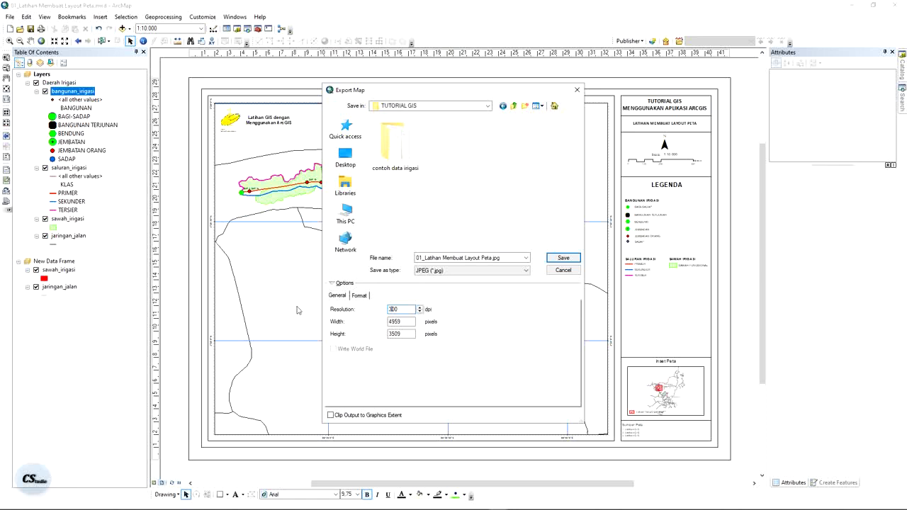
pyautogui.click(567, 257)
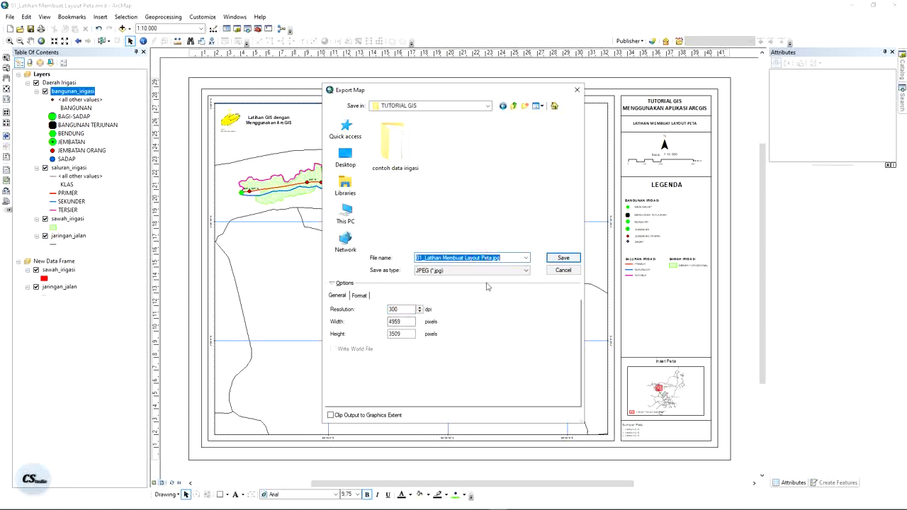
pyautogui.click(563, 260)
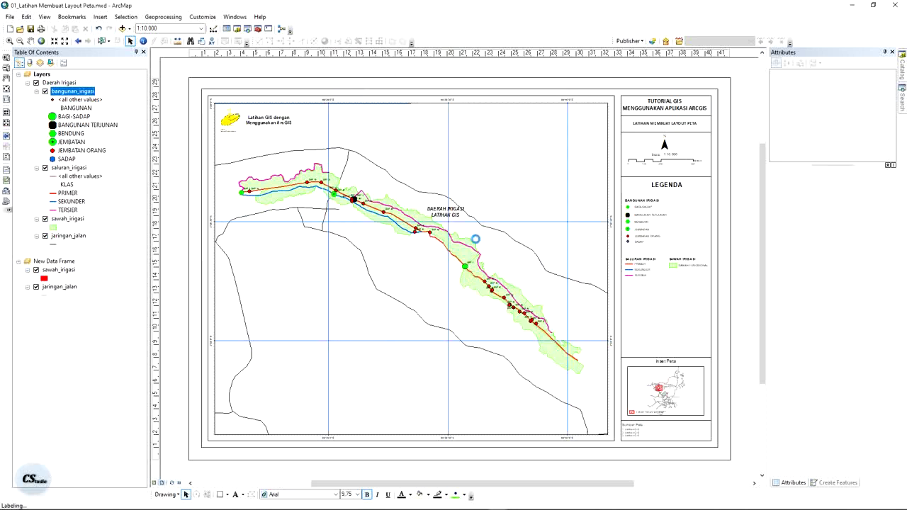
# Switch to File Explorer and open the TUTORIAL GIS folder on New Volume (D:).
pyautogui.moveTo(587, 504)
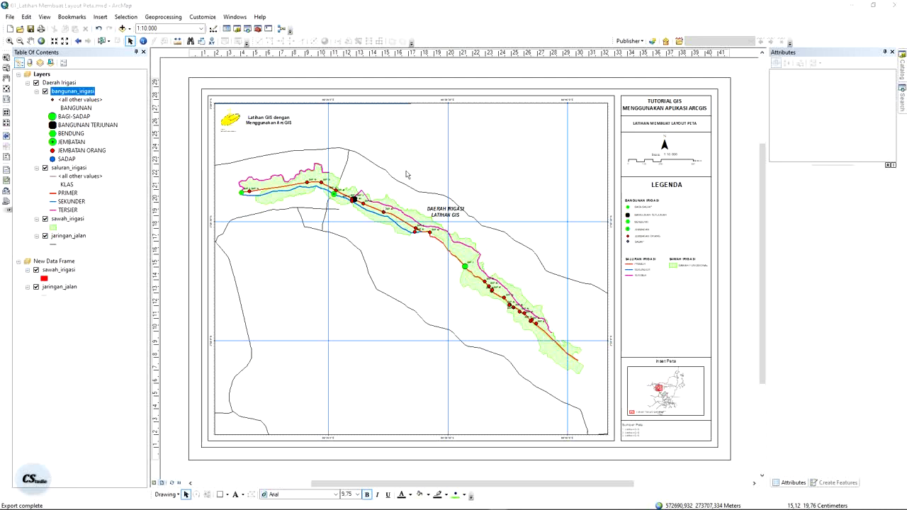
pyautogui.scroll(1, 380, 216)
pyautogui.press('super+e')
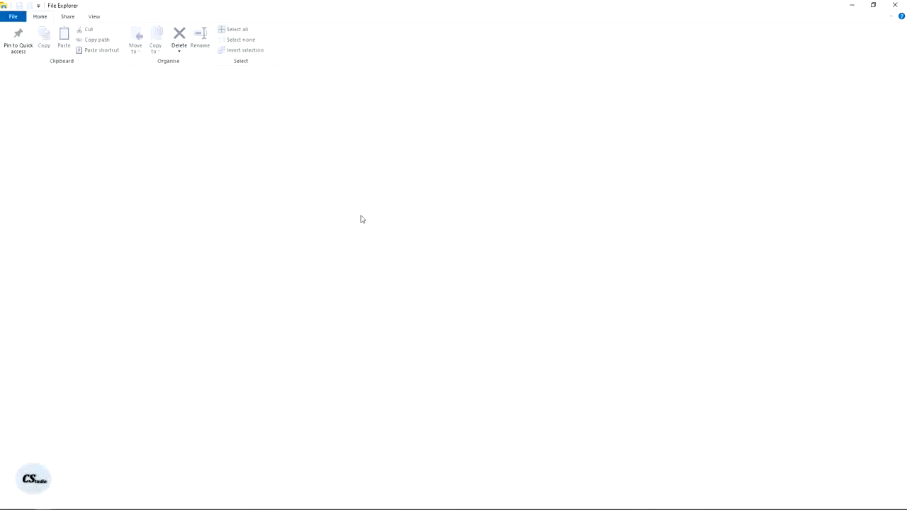
pyautogui.click(47, 228)
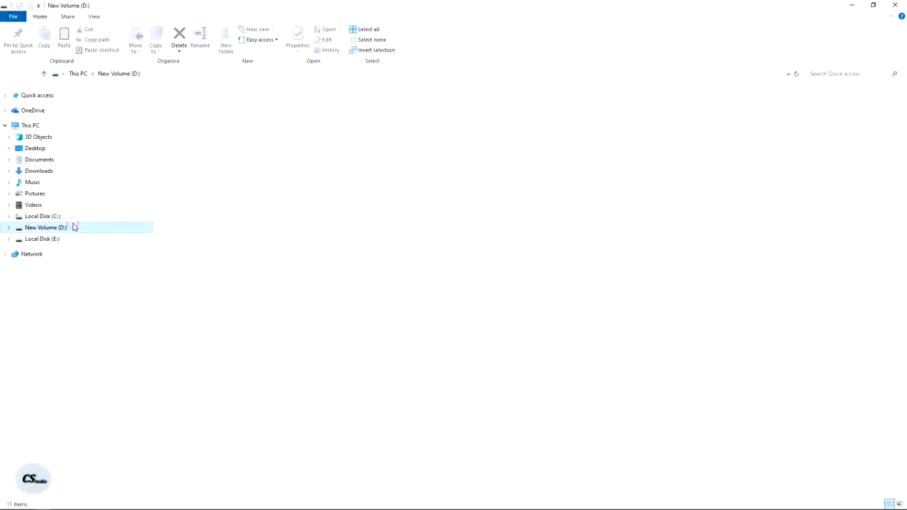
pyautogui.doubleClick(463, 279)
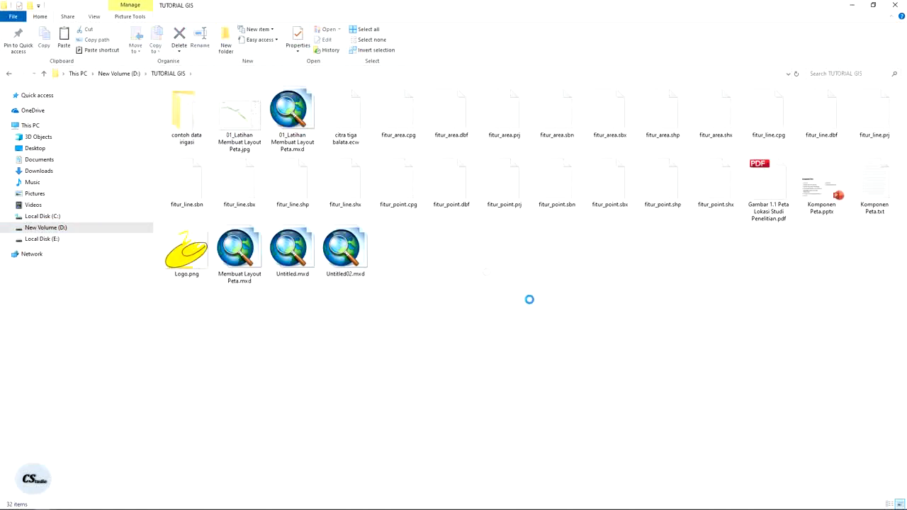
# Group the files in the TUTORIAL GIS folder by type and locate the exported JPG file.
pyautogui.rightClick(488, 276)
pyautogui.moveTo(565, 300)
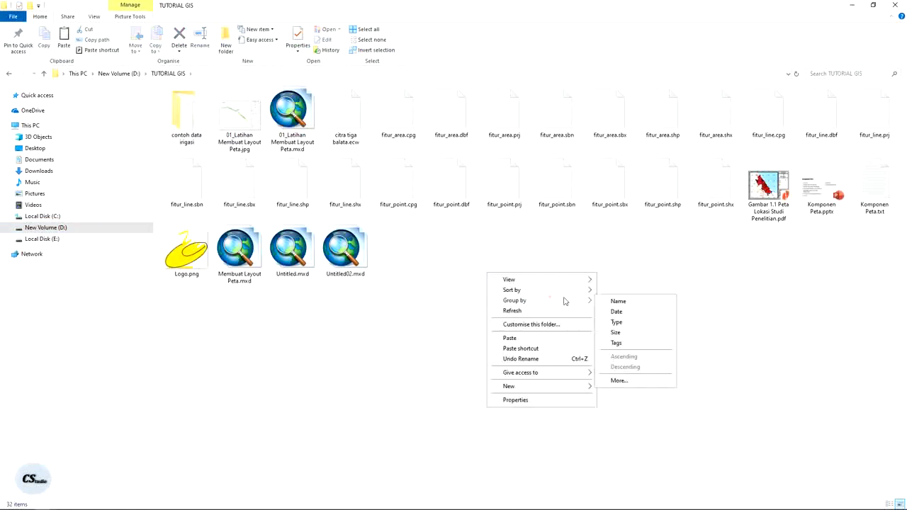
pyautogui.click(624, 323)
pyautogui.scroll(-15, 454, 279)
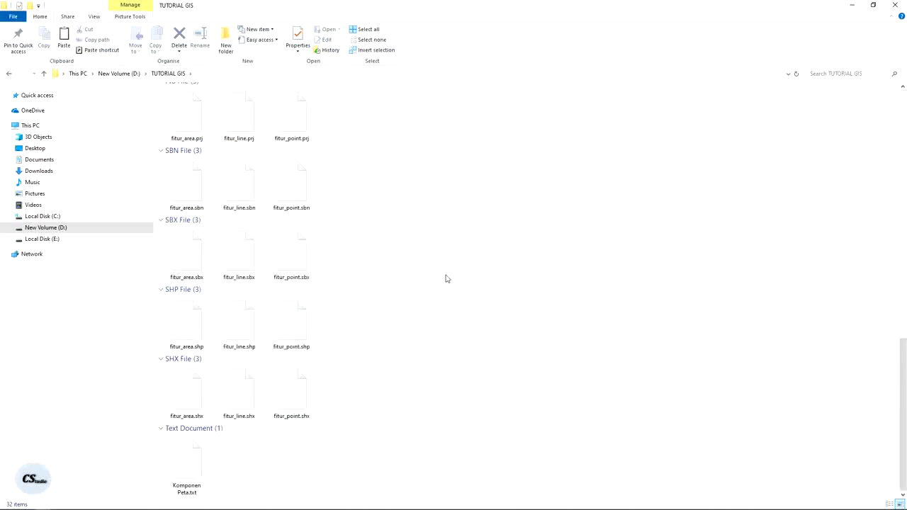
pyautogui.scroll(10, 295, 259)
pyautogui.scroll(2, 209, 257)
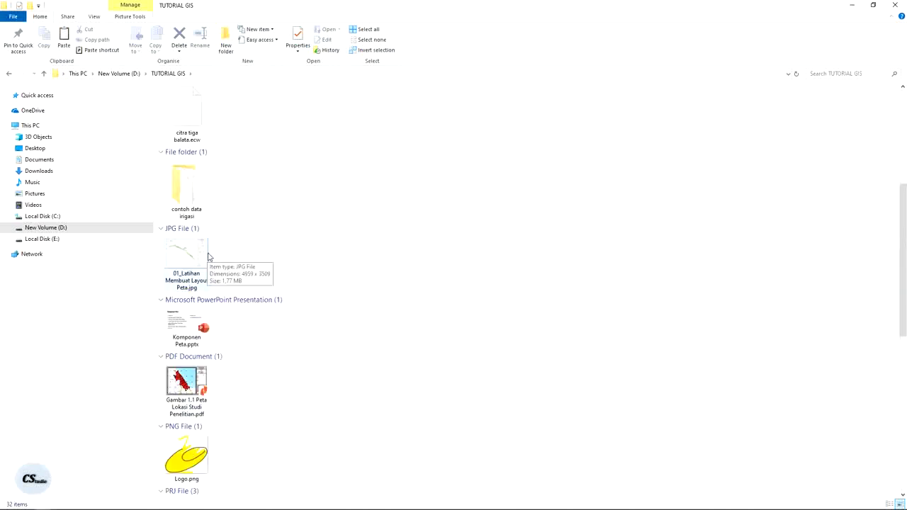
# Display the folder's files as extra large icons to preview the exported map.
pyautogui.click(338, 254)
pyautogui.rightClick(280, 265)
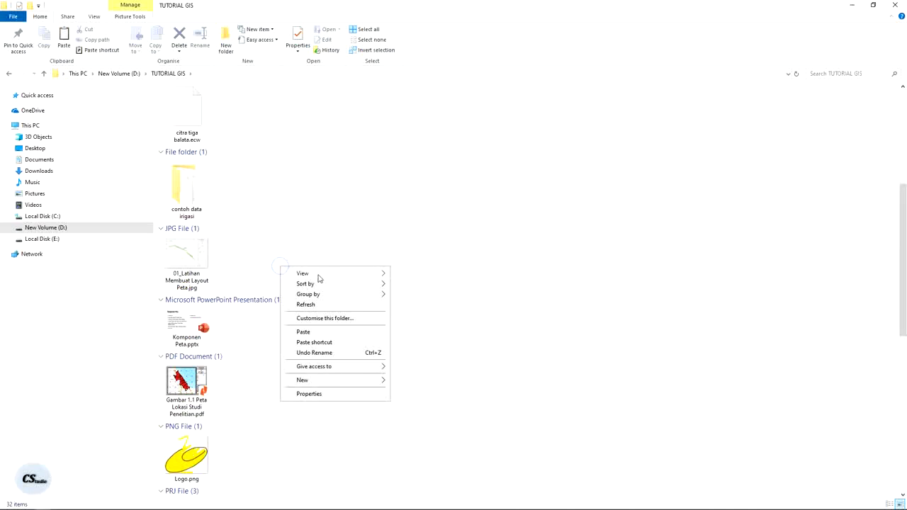
pyautogui.moveTo(318, 273)
pyautogui.click(461, 272)
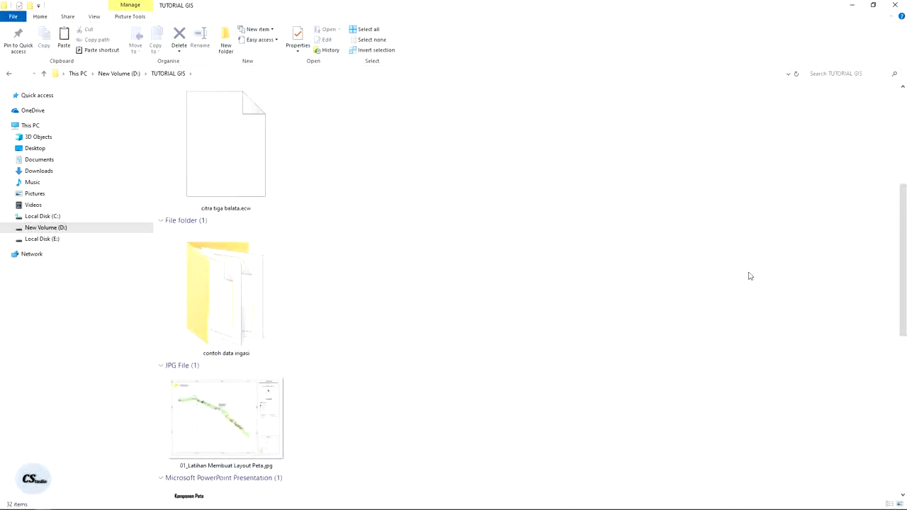
pyautogui.scroll(-3, 304, 260)
# Open "01_Latihan Membuat Layout Peta.jpg" in Windows Photo Viewer.
pyautogui.click(243, 175)
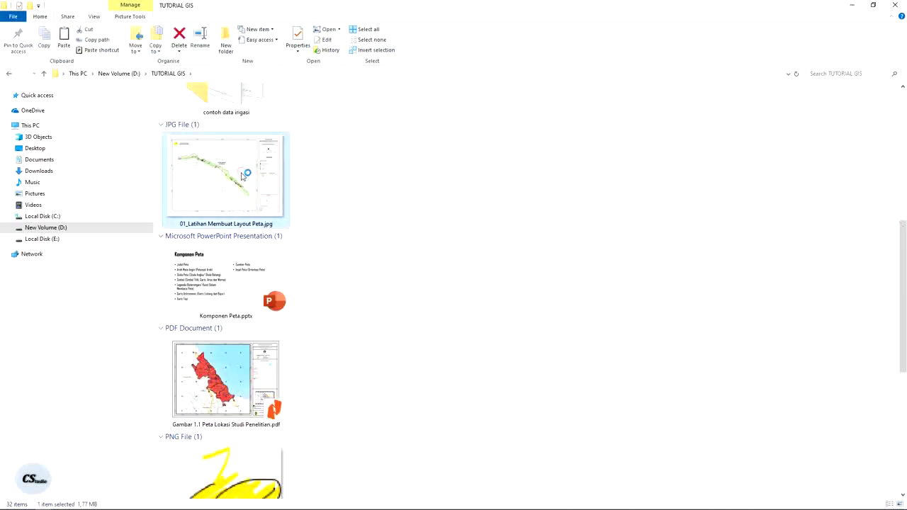
pyautogui.rightClick(243, 175)
pyautogui.click(275, 145)
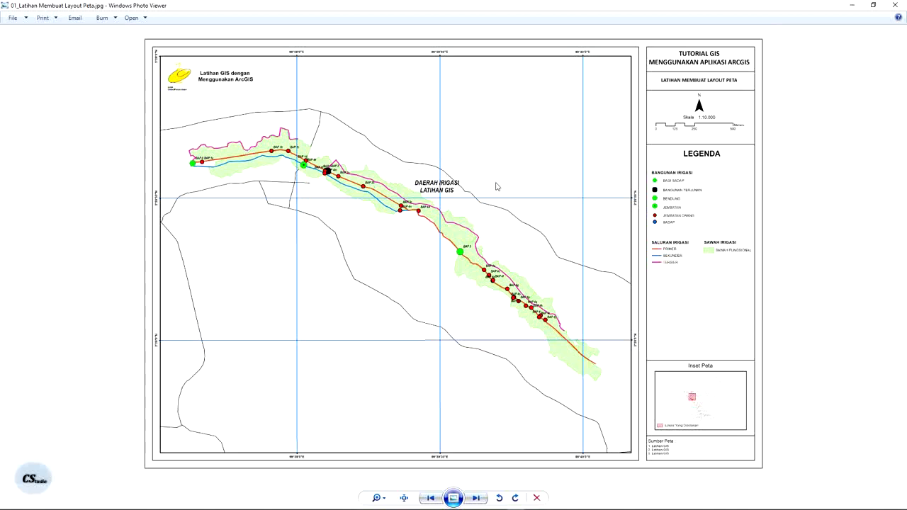
# Examine the exported map image up close, checking the canals, building labels and layout elements, and return to the whole page.
pyautogui.scroll(6, 282, 149)
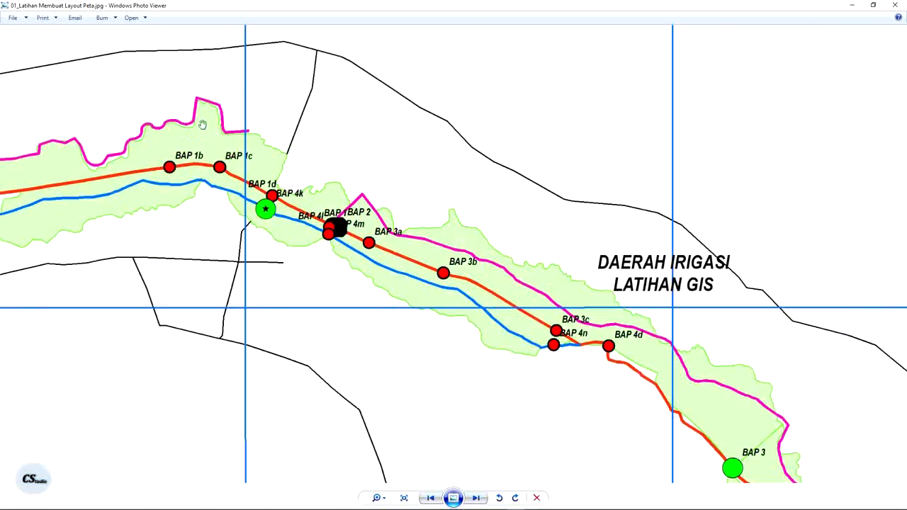
pyautogui.moveTo(316, 158); pyautogui.dragTo(191, 248)
pyautogui.moveTo(766, 273); pyautogui.dragTo(172, 277)
pyautogui.moveTo(765, 218); pyautogui.dragTo(512, 83)
pyautogui.moveTo(549, 326); pyautogui.dragTo(610, 49)
pyautogui.moveTo(315, 310); pyautogui.dragTo(652, 48)
pyautogui.moveTo(294, 306); pyautogui.dragTo(744, 163)
pyautogui.moveTo(413, 288); pyautogui.dragTo(831, 377)
pyautogui.scroll(-5, 470, 243)
pyautogui.scroll(-5, 465, 240)
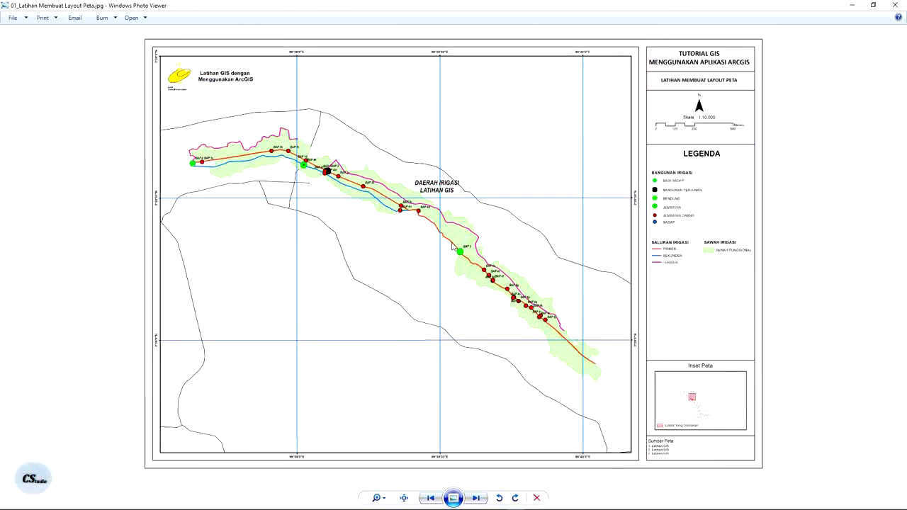
# Close the image preview and rename the exported JPG as "01_Latihan Membuat Layout Peta (300 dpi).jpg".
pyautogui.click(898, 5)
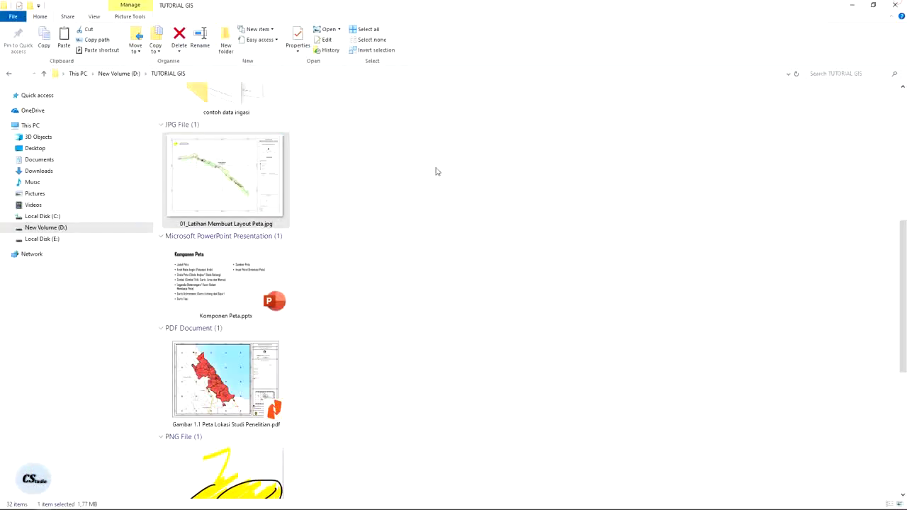
pyautogui.click(245, 217)
pyautogui.click(263, 223)
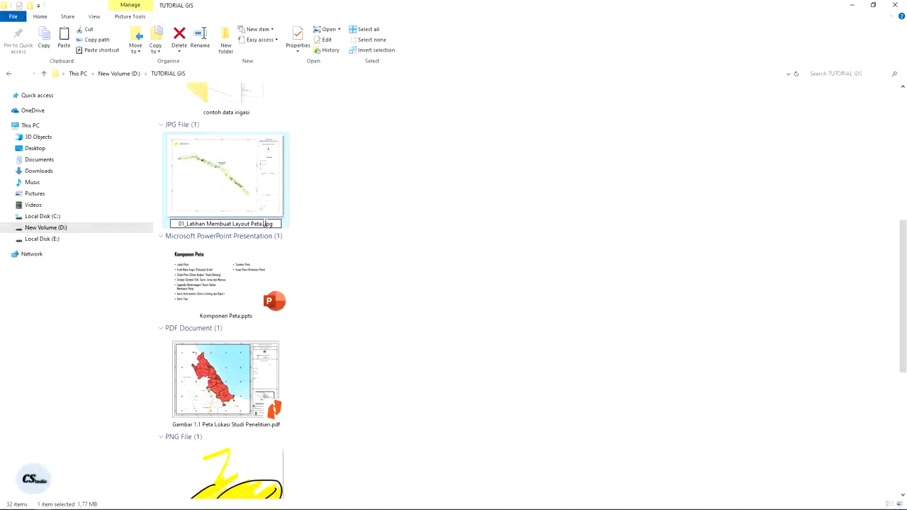
pyautogui.write('(3')
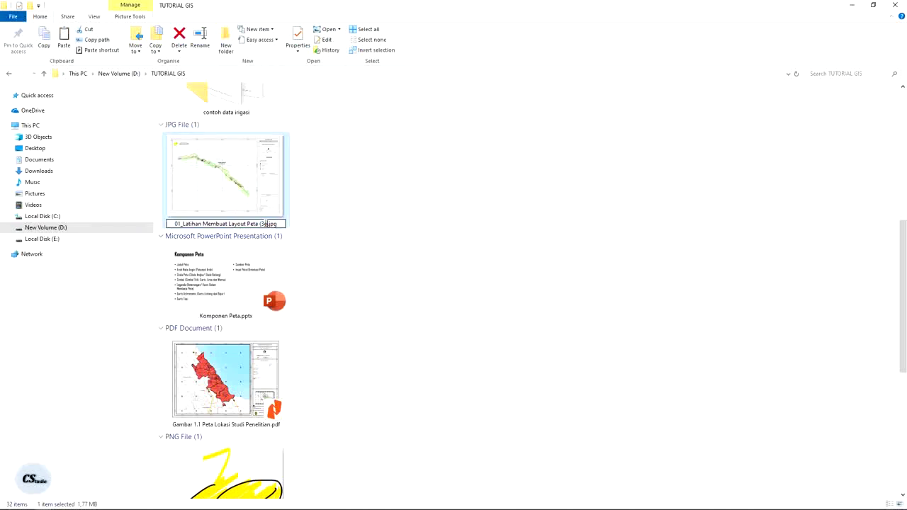
pyautogui.write('0)')
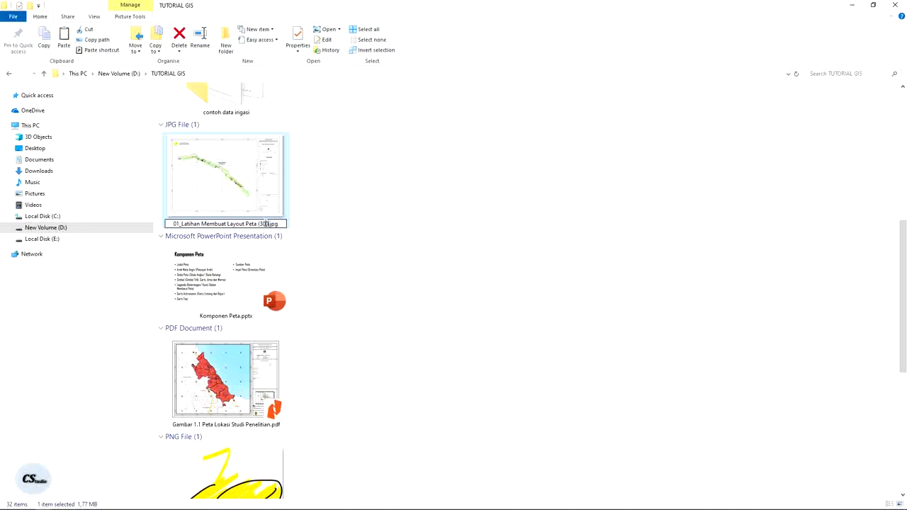
pyautogui.write(' dpi)')
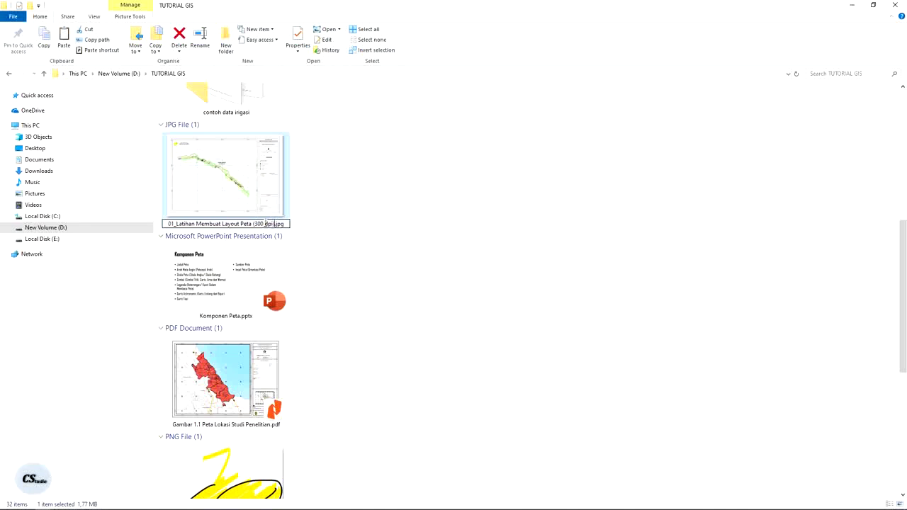
pyautogui.press('Return')
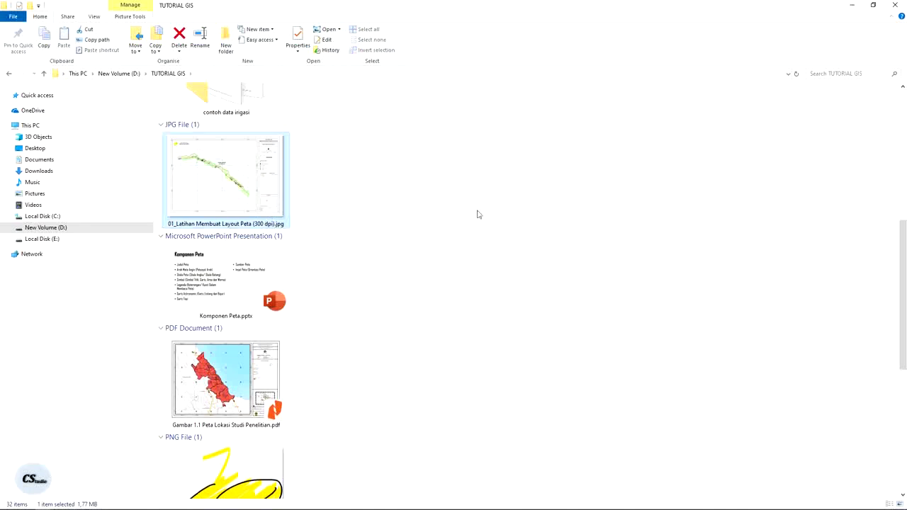
# Switch to ArcMap and export the map as a 50 dpi JPEG named "01_Latihan Membuat Layout Peta (50 dpi).jpg".
pyautogui.hotkey('alt', 'Tab')
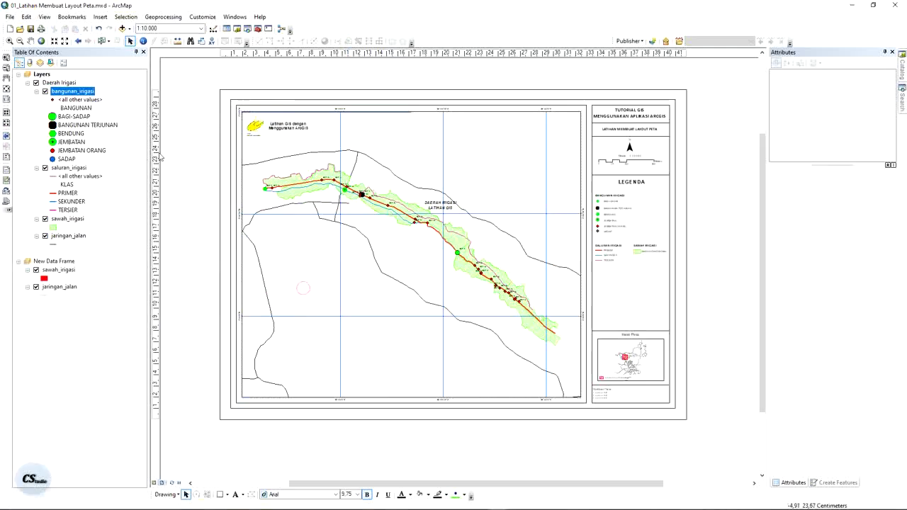
pyautogui.click(10, 16)
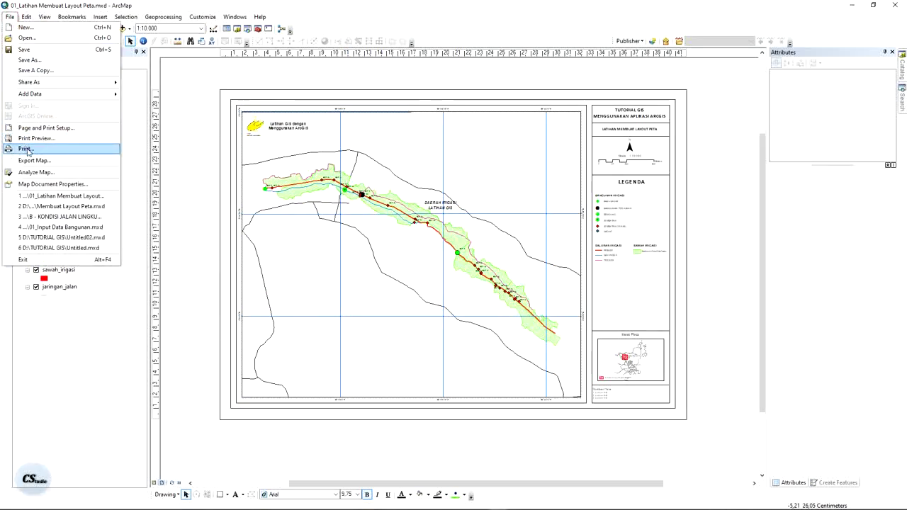
pyautogui.click(29, 160)
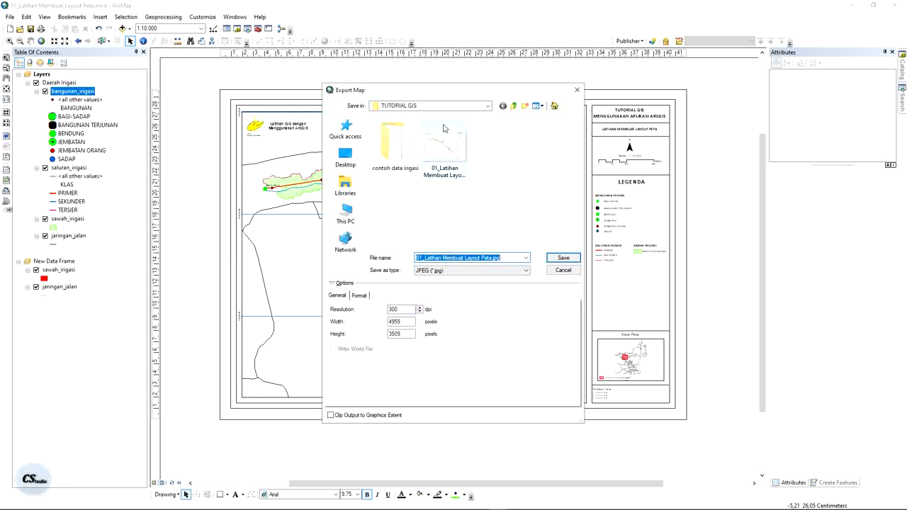
pyautogui.click(443, 170)
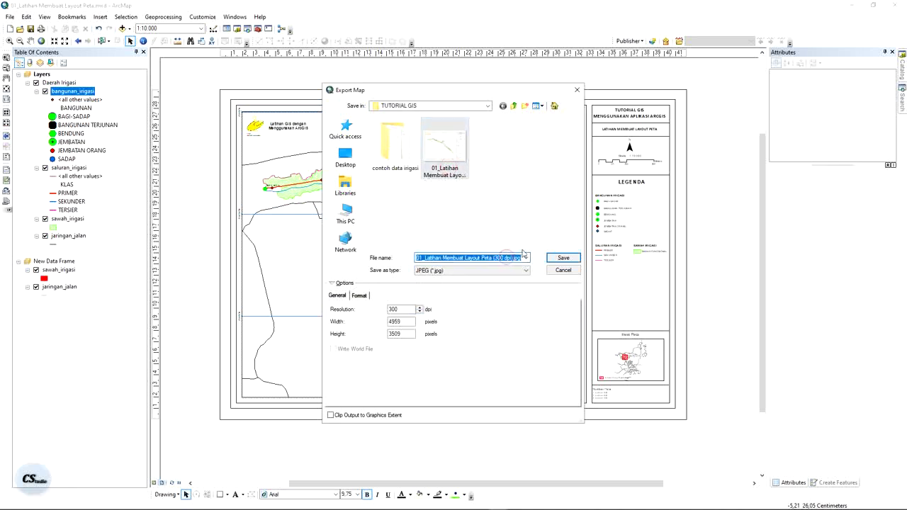
pyautogui.click(508, 258)
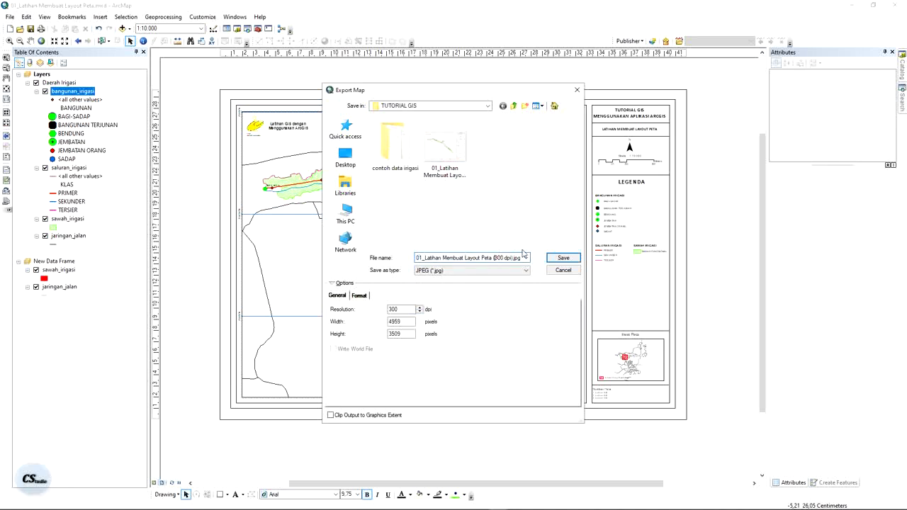
pyautogui.write('50')
pyautogui.click(402, 309)
pyautogui.write('50')
pyautogui.press('Return')
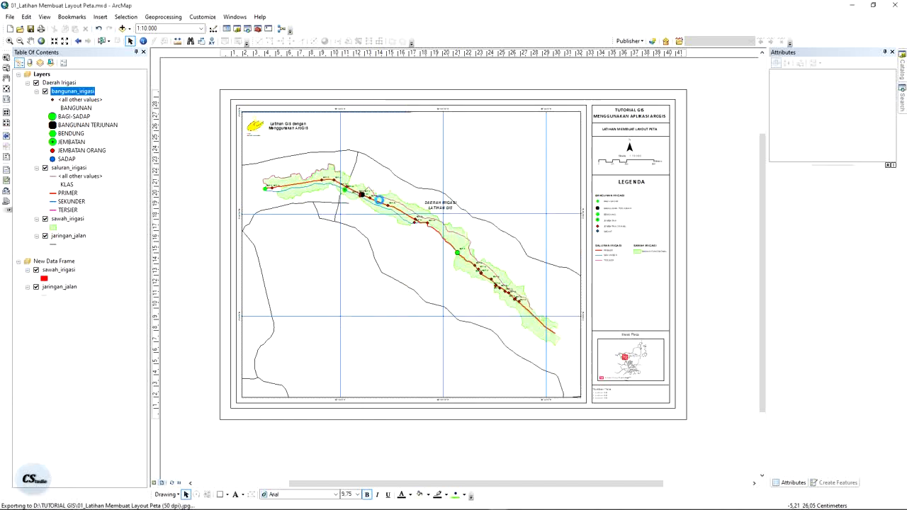
# Refresh the TUTORIAL GIS folder in File Explorer and compare the dimensions and file sizes of the 50 dpi and 300 dpi JPGs.
pyautogui.hotkey('alt', 'Tab')
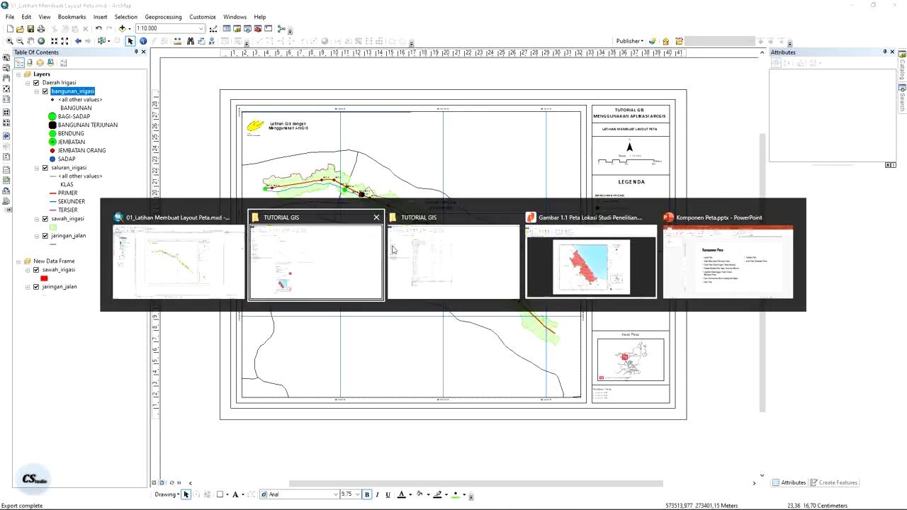
pyautogui.rightClick(542, 204)
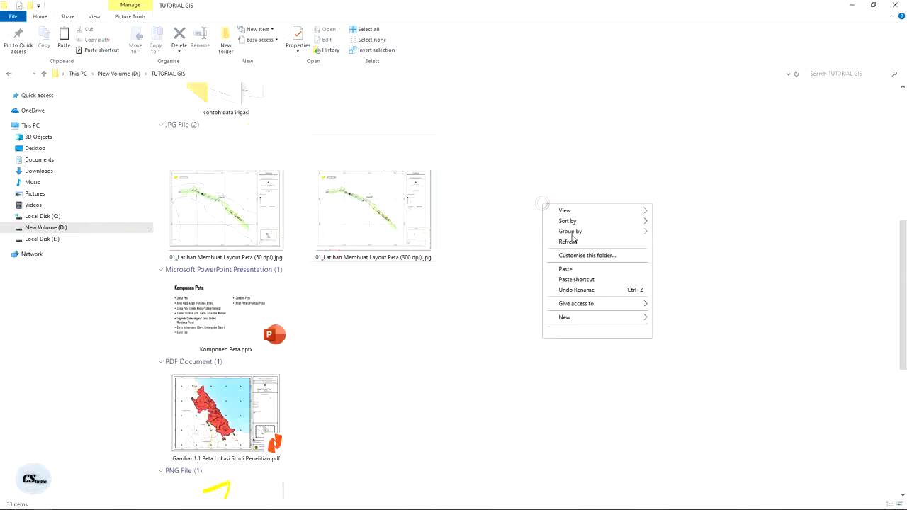
pyautogui.click(567, 242)
pyautogui.click(273, 194)
pyautogui.scroll(-15, 530, 275)
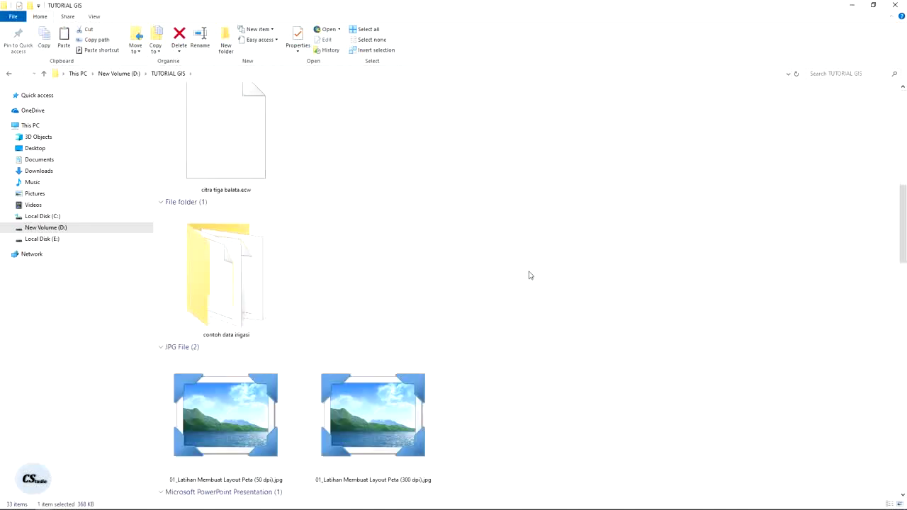
pyautogui.click(252, 163)
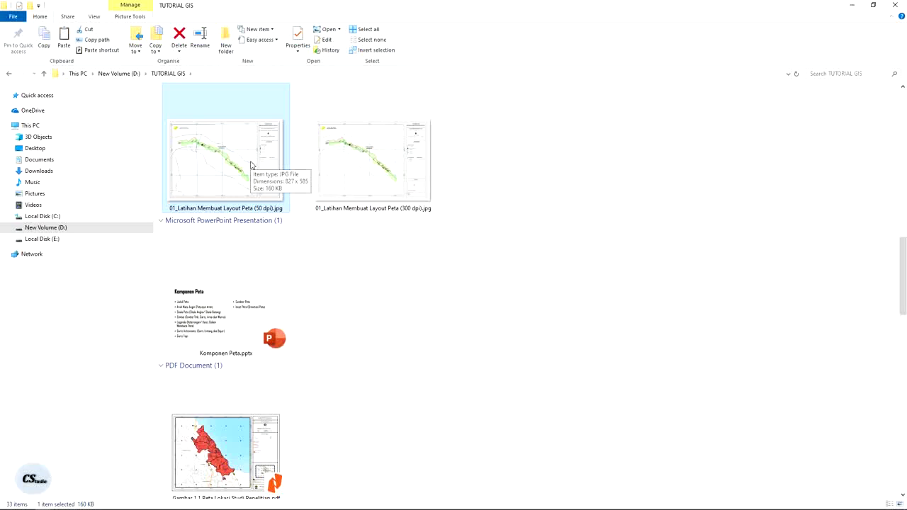
pyautogui.click(341, 161)
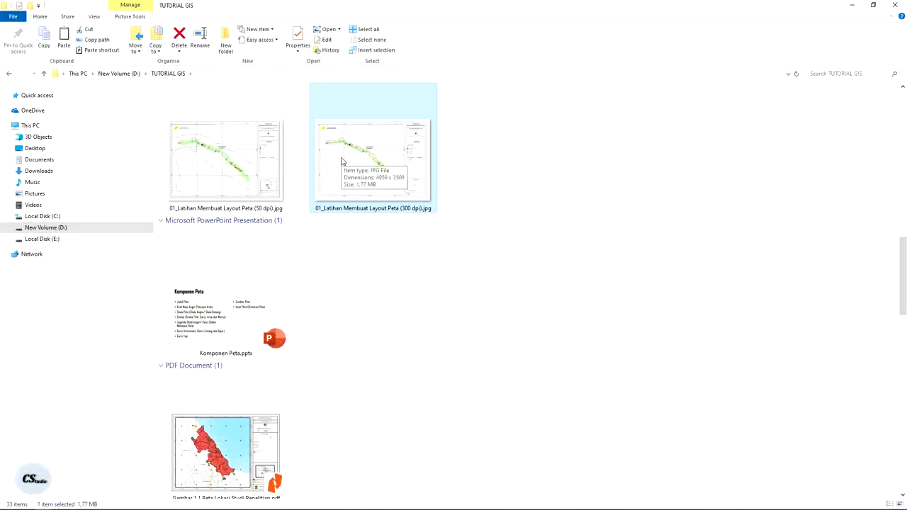
# Open the 50 dpi JPG in Windows Photo Viewer, examine the sharpness of its map, labels and legend up close, and close it.
pyautogui.click(198, 163)
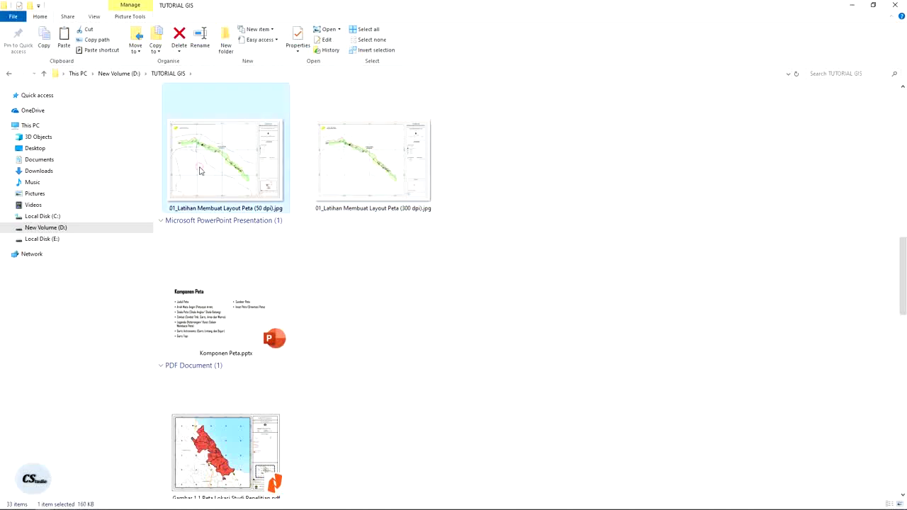
pyautogui.rightClick(199, 163)
pyautogui.click(241, 144)
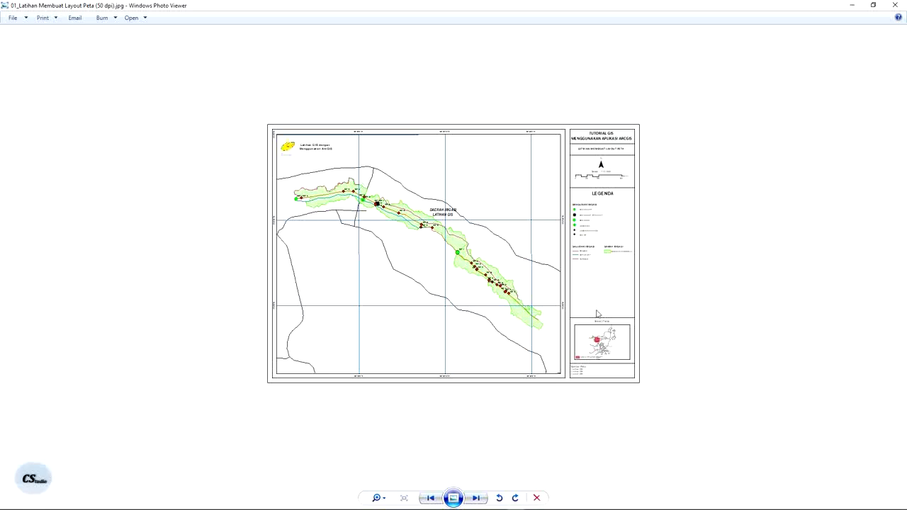
pyautogui.scroll(5, 386, 190)
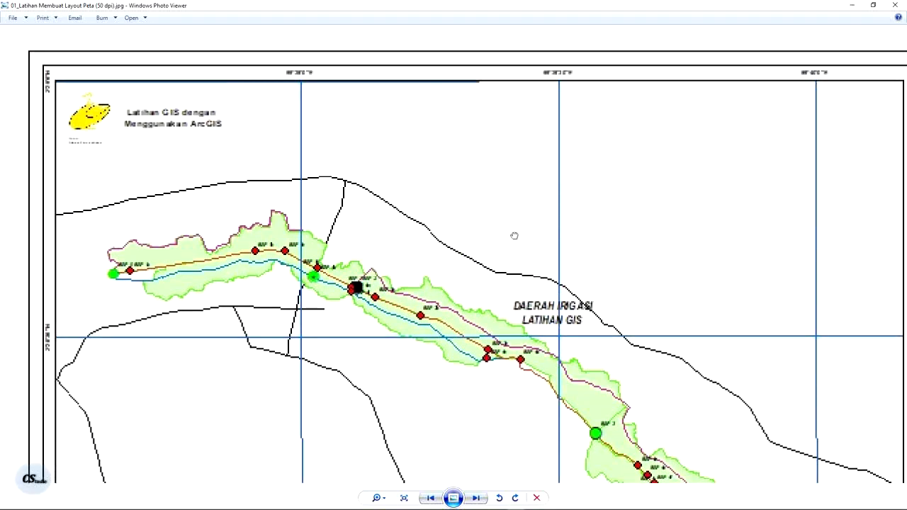
pyautogui.moveTo(656, 168); pyautogui.dragTo(458, 174)
pyautogui.moveTo(426, 311); pyautogui.dragTo(662, 168)
pyautogui.moveTo(391, 270); pyautogui.dragTo(452, 103)
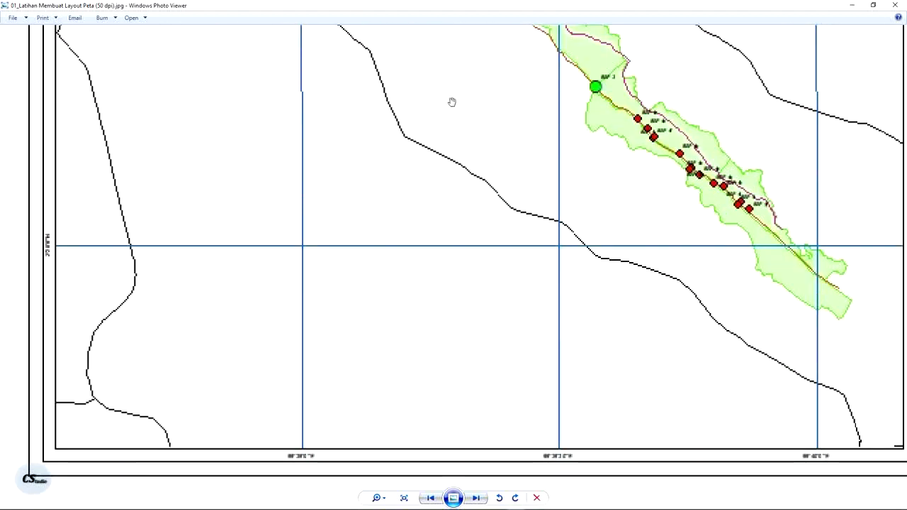
pyautogui.scroll(-5, 388, 253)
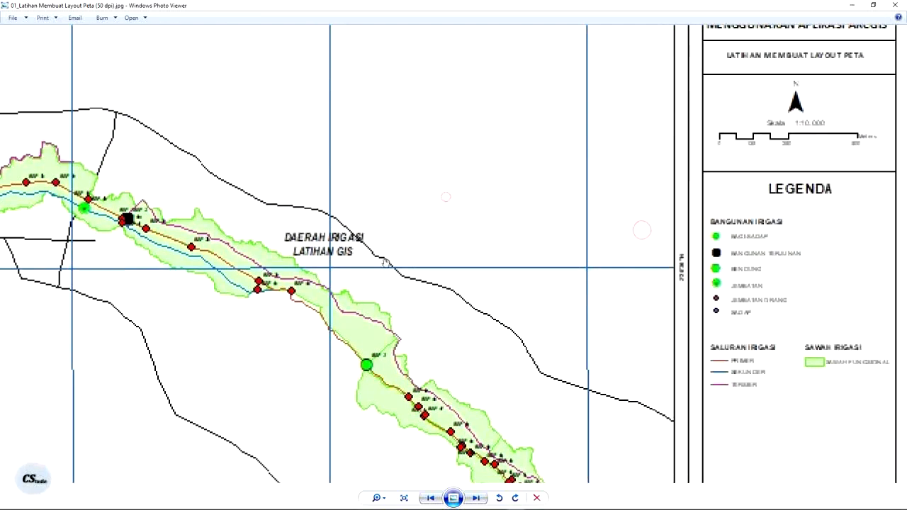
pyautogui.click(895, 5)
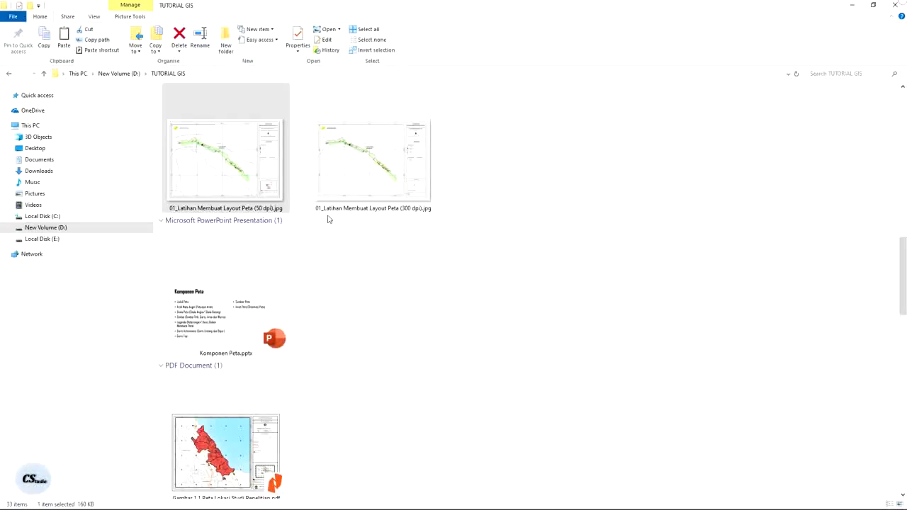
# Select the 300 dpi JPG and check the 50 dpi file's details against it.
pyautogui.click(386, 161)
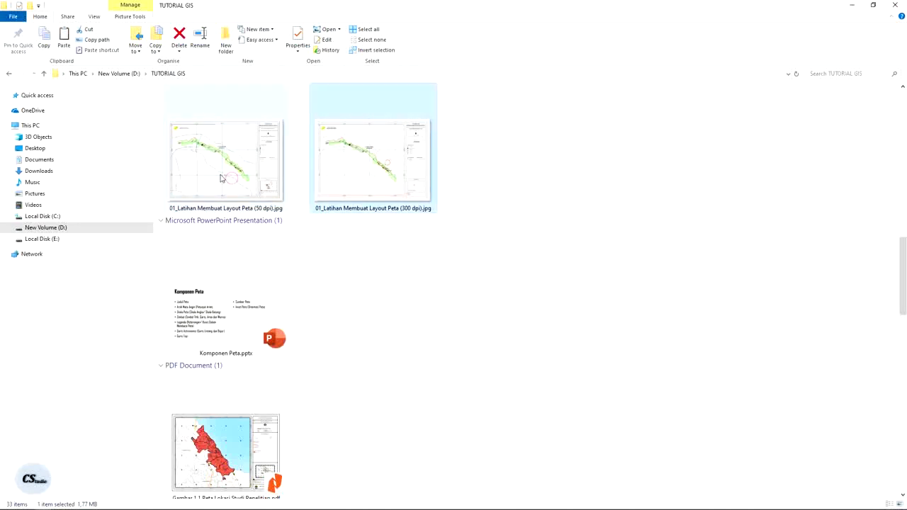
pyautogui.hotkey('alt', 'Tab')
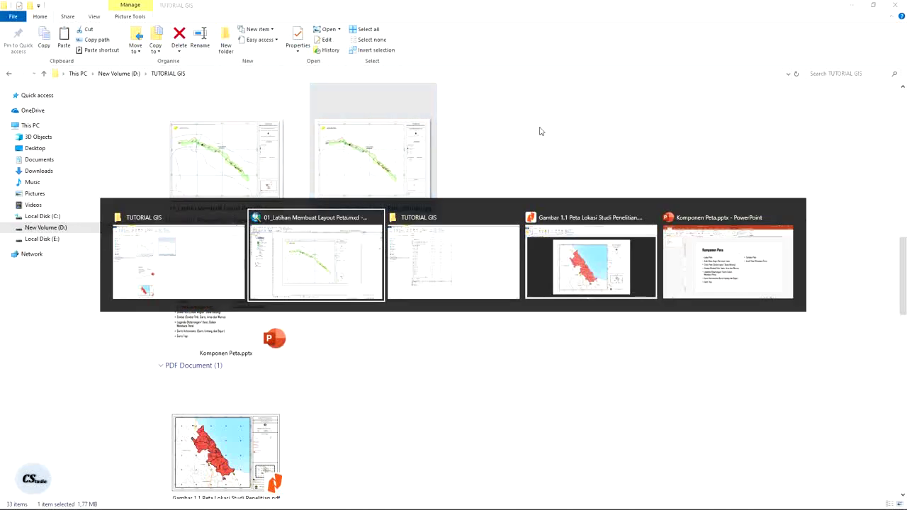
pyautogui.press('Escape')
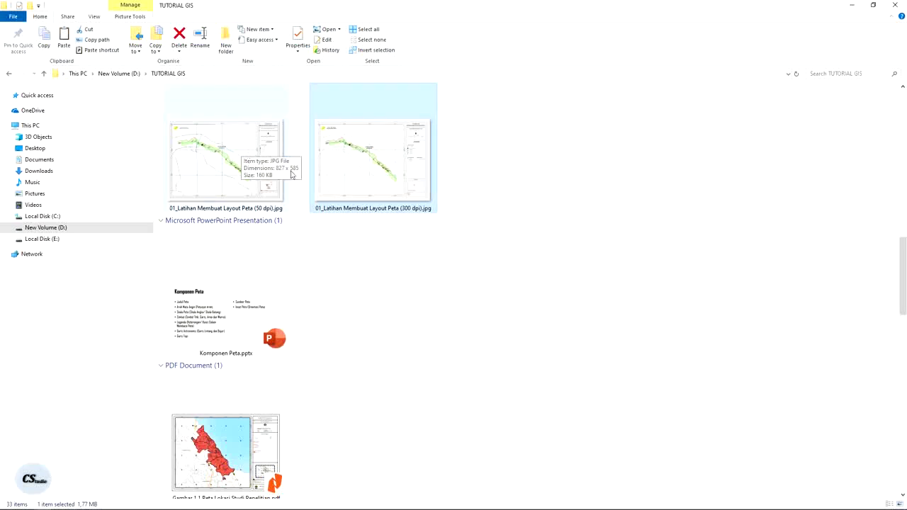
# Switch to ArcMap and set up a map export in PDF format at 300 dpi.
pyautogui.hotkey('alt', 'Tab')
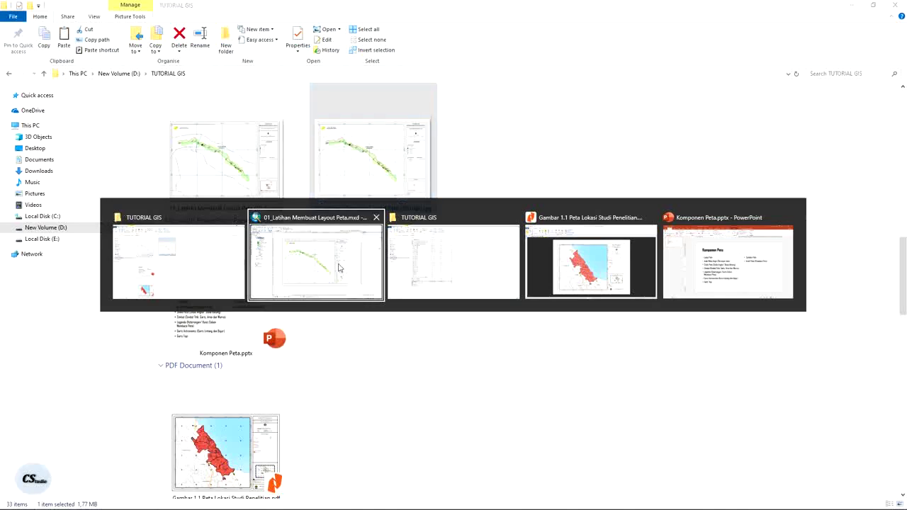
pyautogui.click(339, 268)
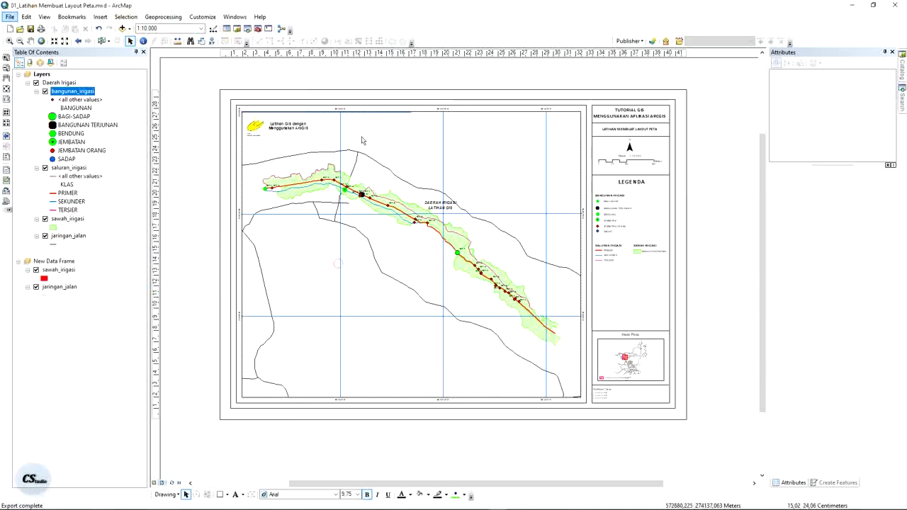
pyautogui.click(10, 16)
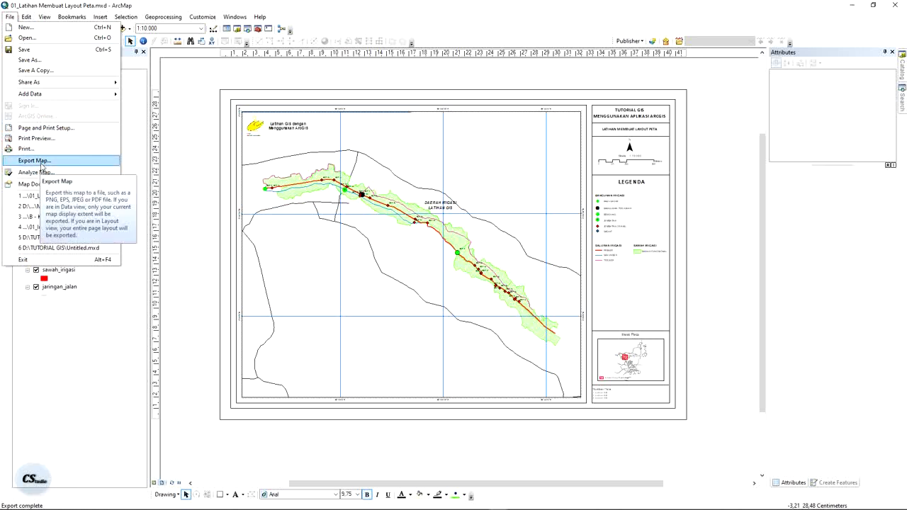
pyautogui.click(37, 161)
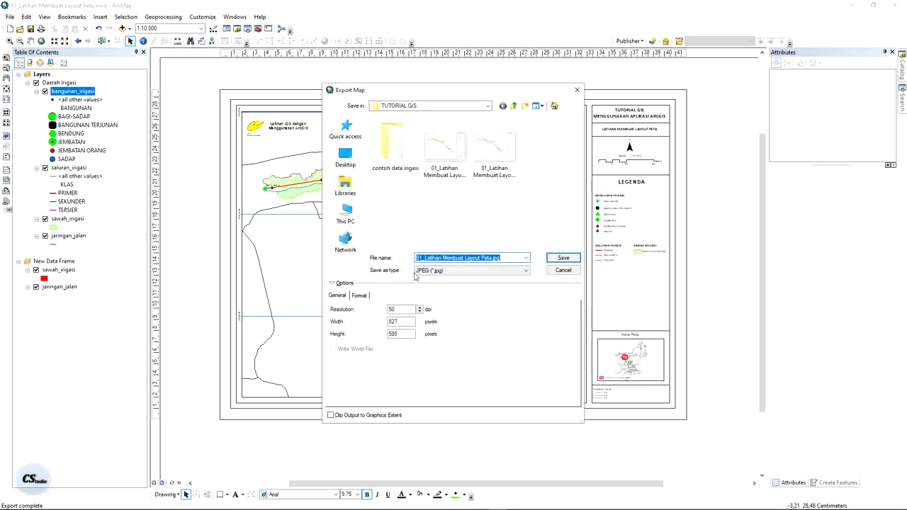
pyautogui.click(468, 270)
pyautogui.click(432, 298)
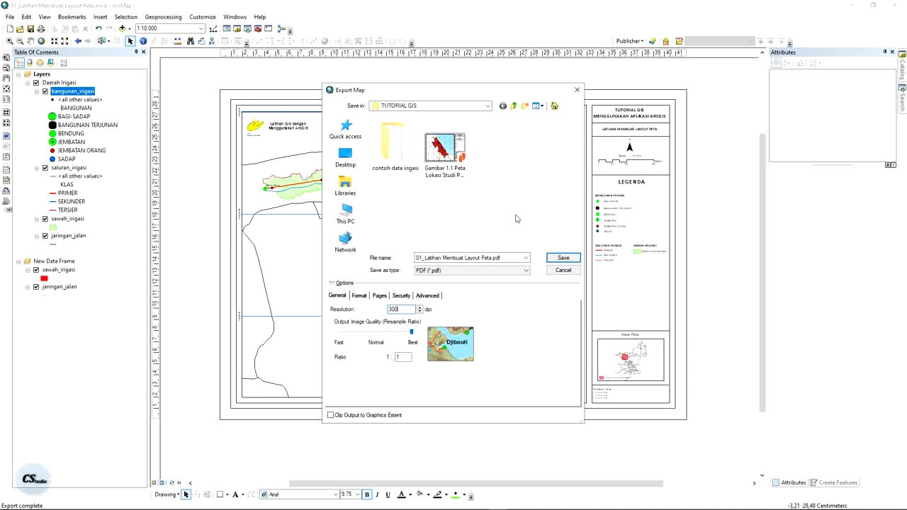
# Name the PDF "01_Latihan Membuat Layout Peta (300 dpi)" and export it to the TUTORIAL GIS folder.
pyautogui.click(496, 258)
pyautogui.press('Left')
pyautogui.press('BackSpace')
pyautogui.press('BackSpace')
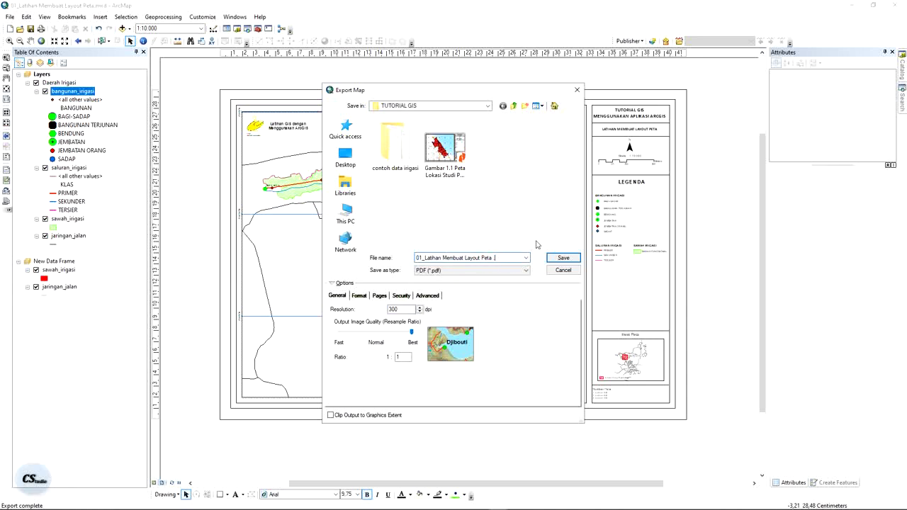
pyautogui.press('BackSpace')
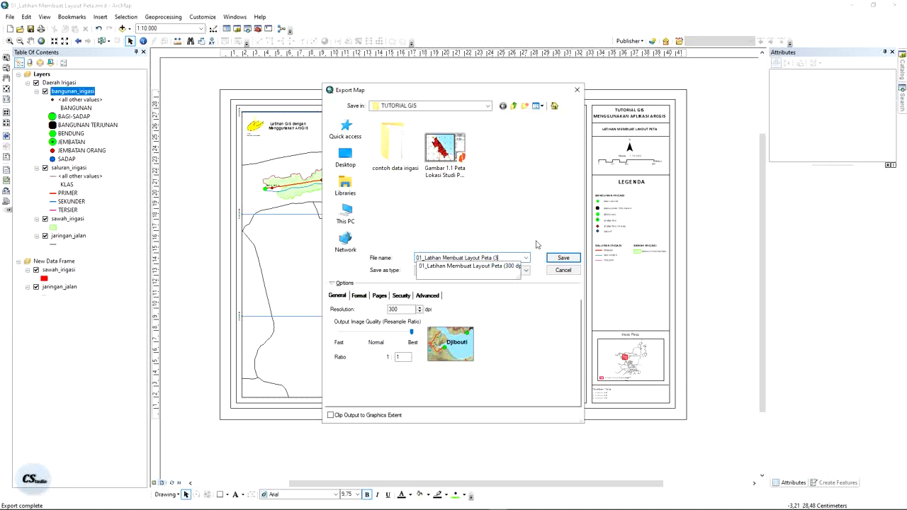
pyautogui.write('(300 dpi)')
pyautogui.press('Return')
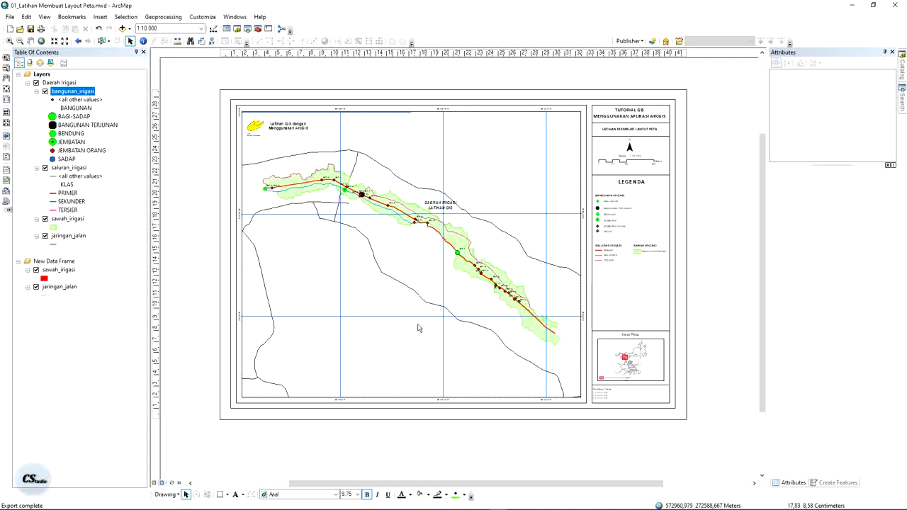
# Switch to the TUTORIAL GIS folder and open "01_Latihan Membuat Layout Peta (300 dpi).pdf" in Nitro Reader.
pyautogui.hotkey('alt', 'Tab')
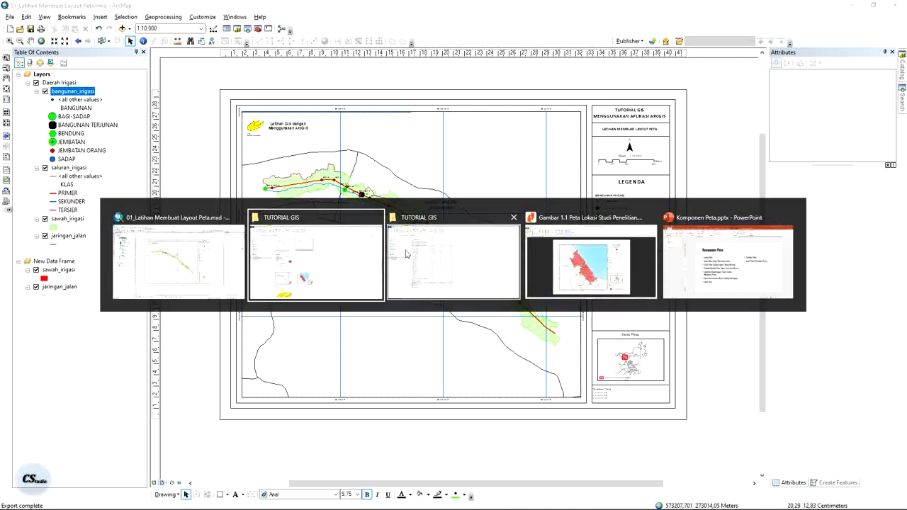
pyautogui.click(217, 385)
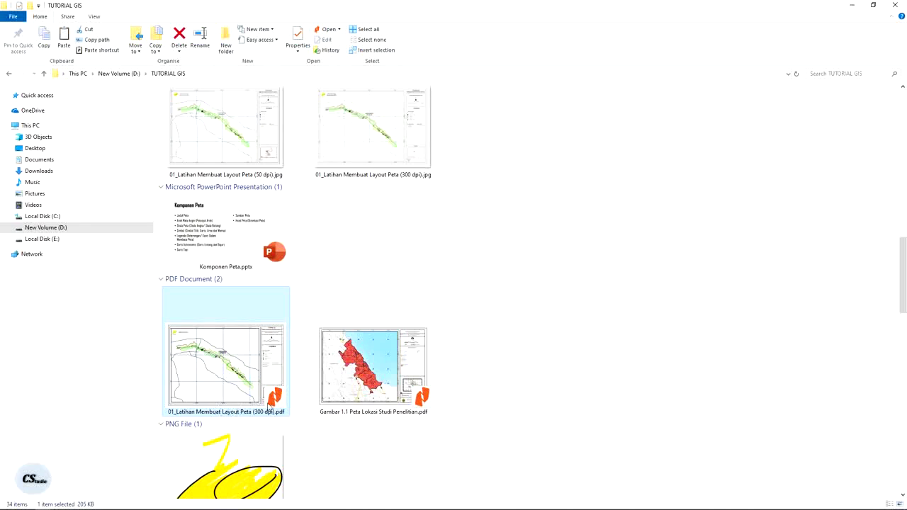
pyautogui.rightClick(260, 346)
pyautogui.click(293, 49)
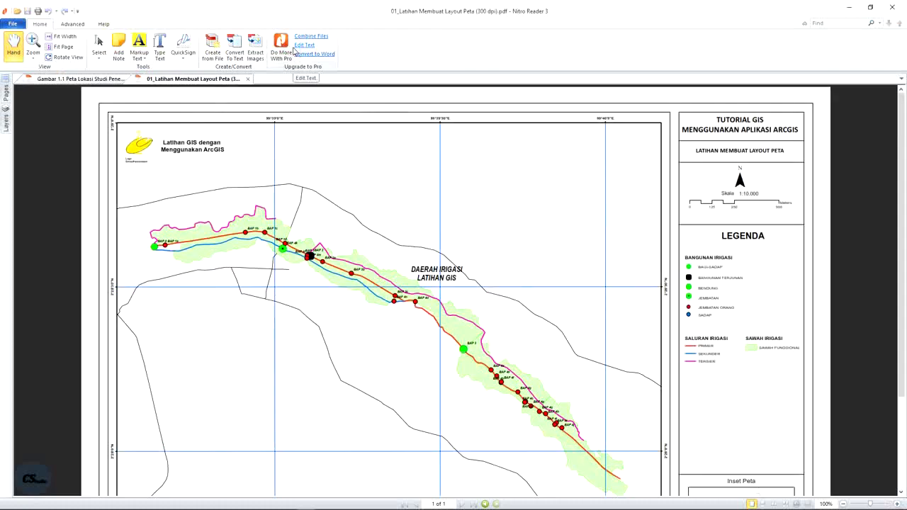
# Examine the sharpness of the PDF map's channels, structure labels and grid coordinates up close, and close the reader.
pyautogui.scroll(3, 454, 269)
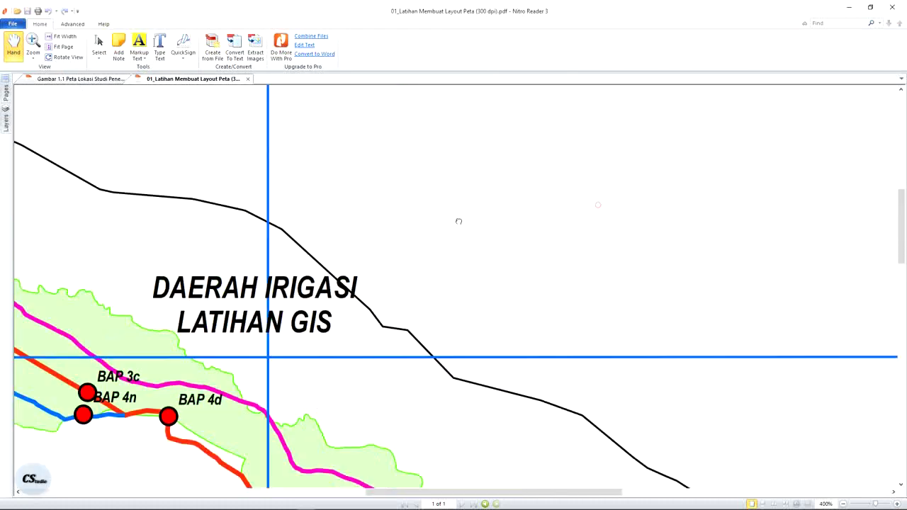
pyautogui.moveTo(283, 213); pyautogui.dragTo(883, 218)
pyautogui.moveTo(391, 223); pyautogui.dragTo(589, 303)
pyautogui.moveTo(224, 194); pyautogui.dragTo(336, 238)
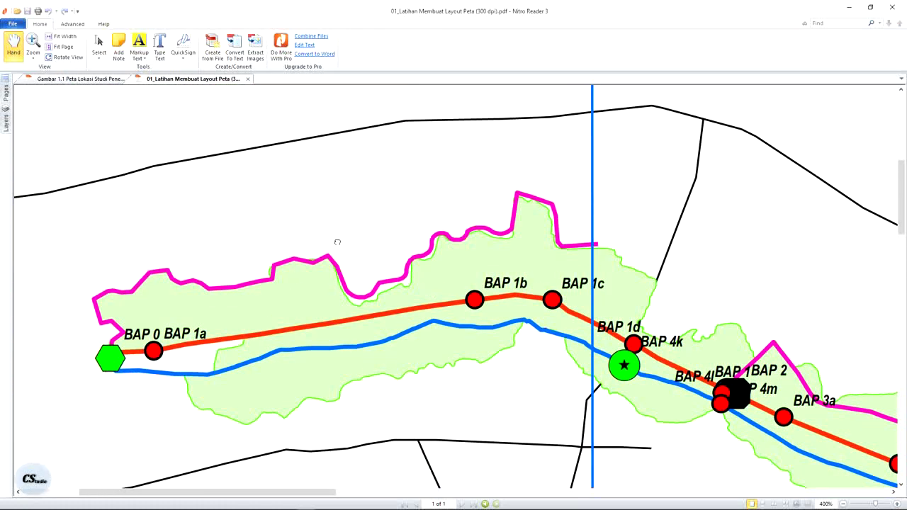
pyautogui.moveTo(403, 220); pyautogui.dragTo(620, 373)
pyautogui.moveTo(560, 321); pyautogui.dragTo(529, 440)
pyautogui.moveTo(629, 203); pyautogui.dragTo(589, 259)
pyautogui.moveTo(850, 233); pyautogui.dragTo(306, 287)
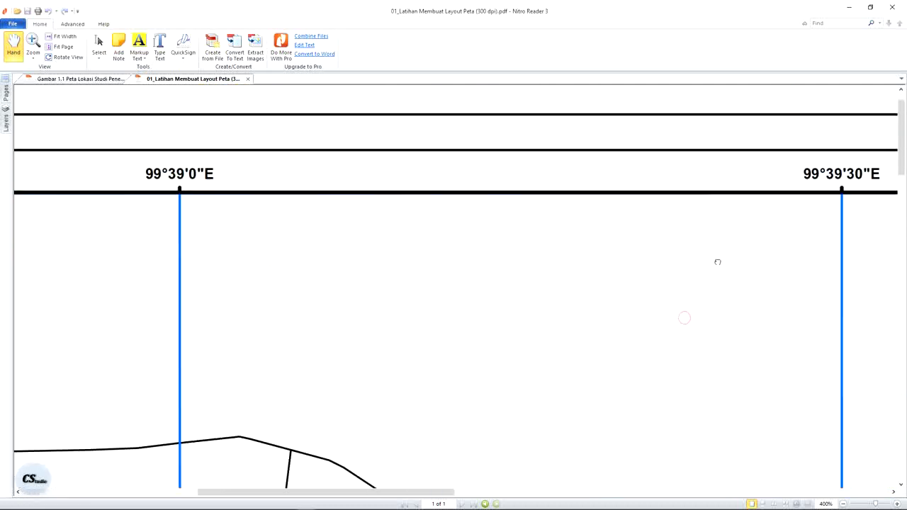
pyautogui.moveTo(656, 136); pyautogui.dragTo(340, 135)
pyautogui.click(898, 6)
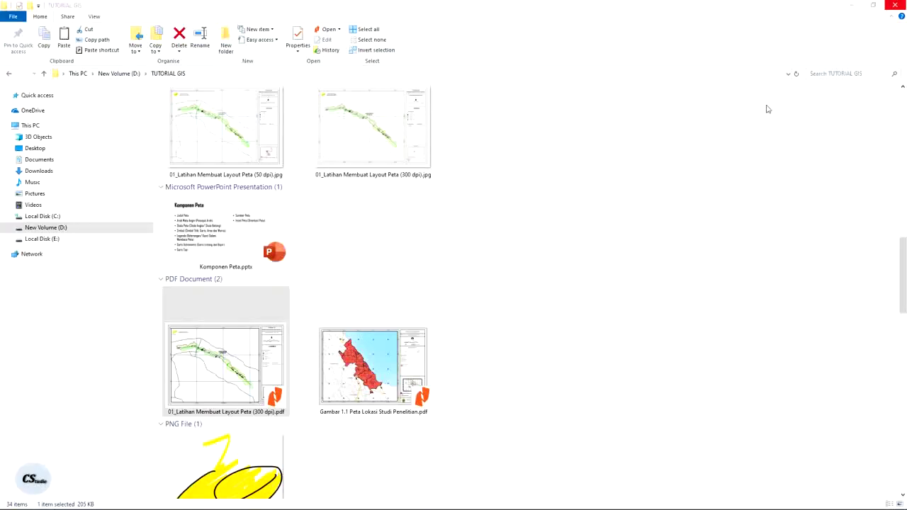
# Check the 300 dpi JPG's file details against the 300 dpi PDF in the folder.
pyautogui.click(369, 167)
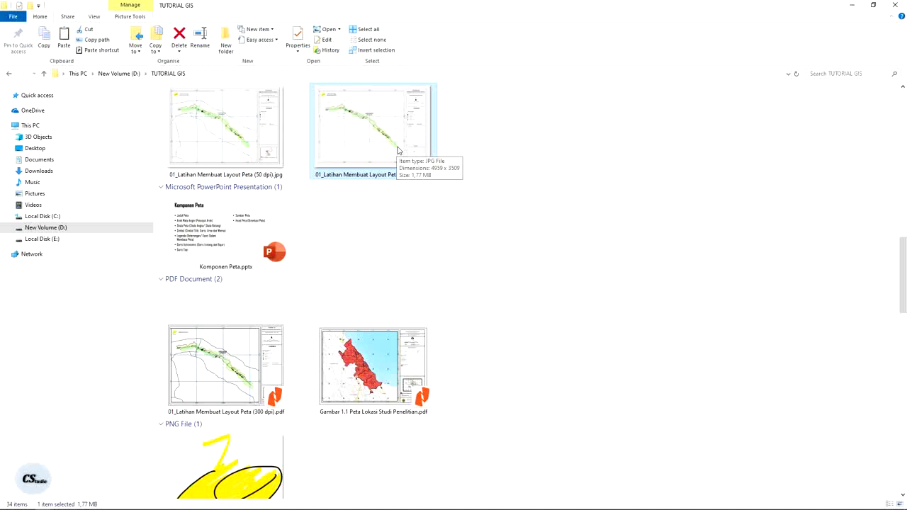
pyautogui.click(241, 335)
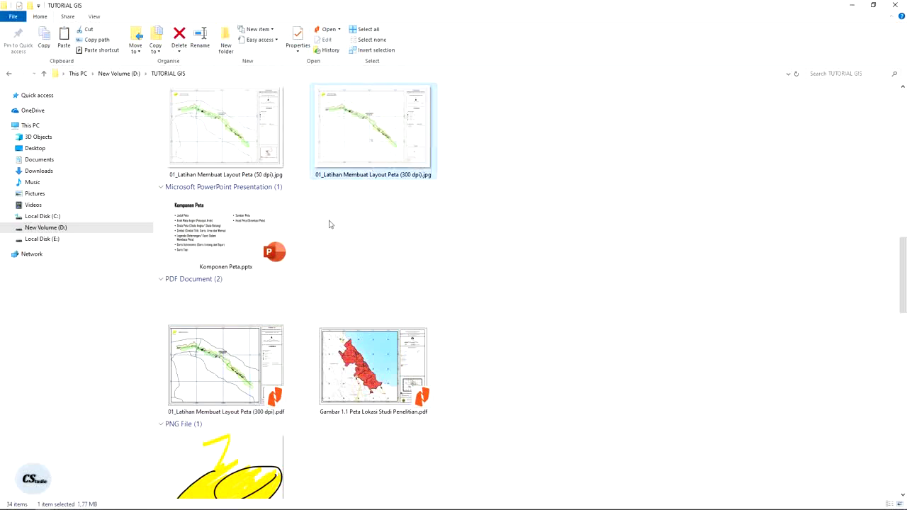
# Switch back to ArcMap and fit the whole layout page in the view.
pyautogui.hotkey('alt', 'Tab')
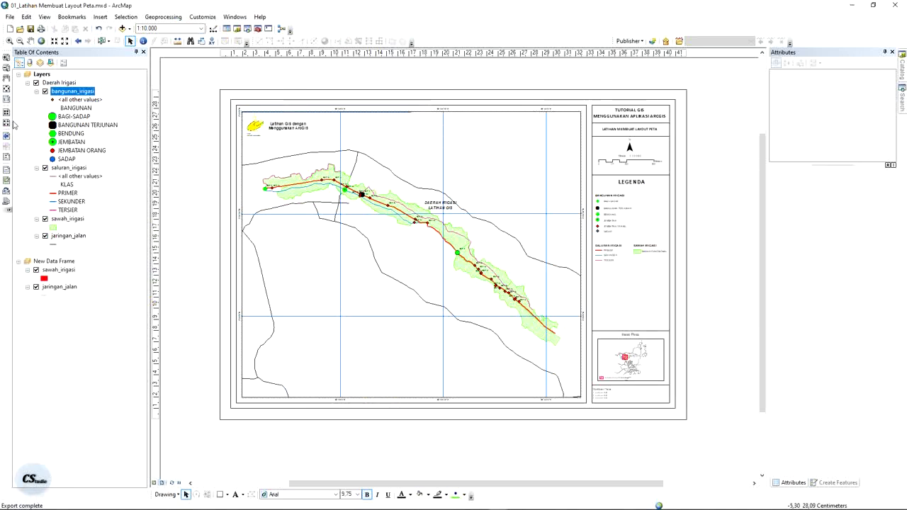
pyautogui.click(6, 89)
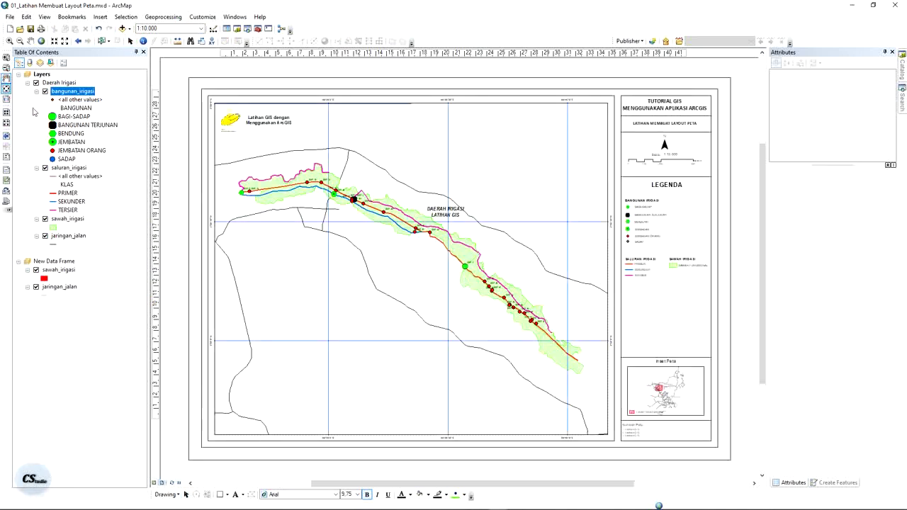